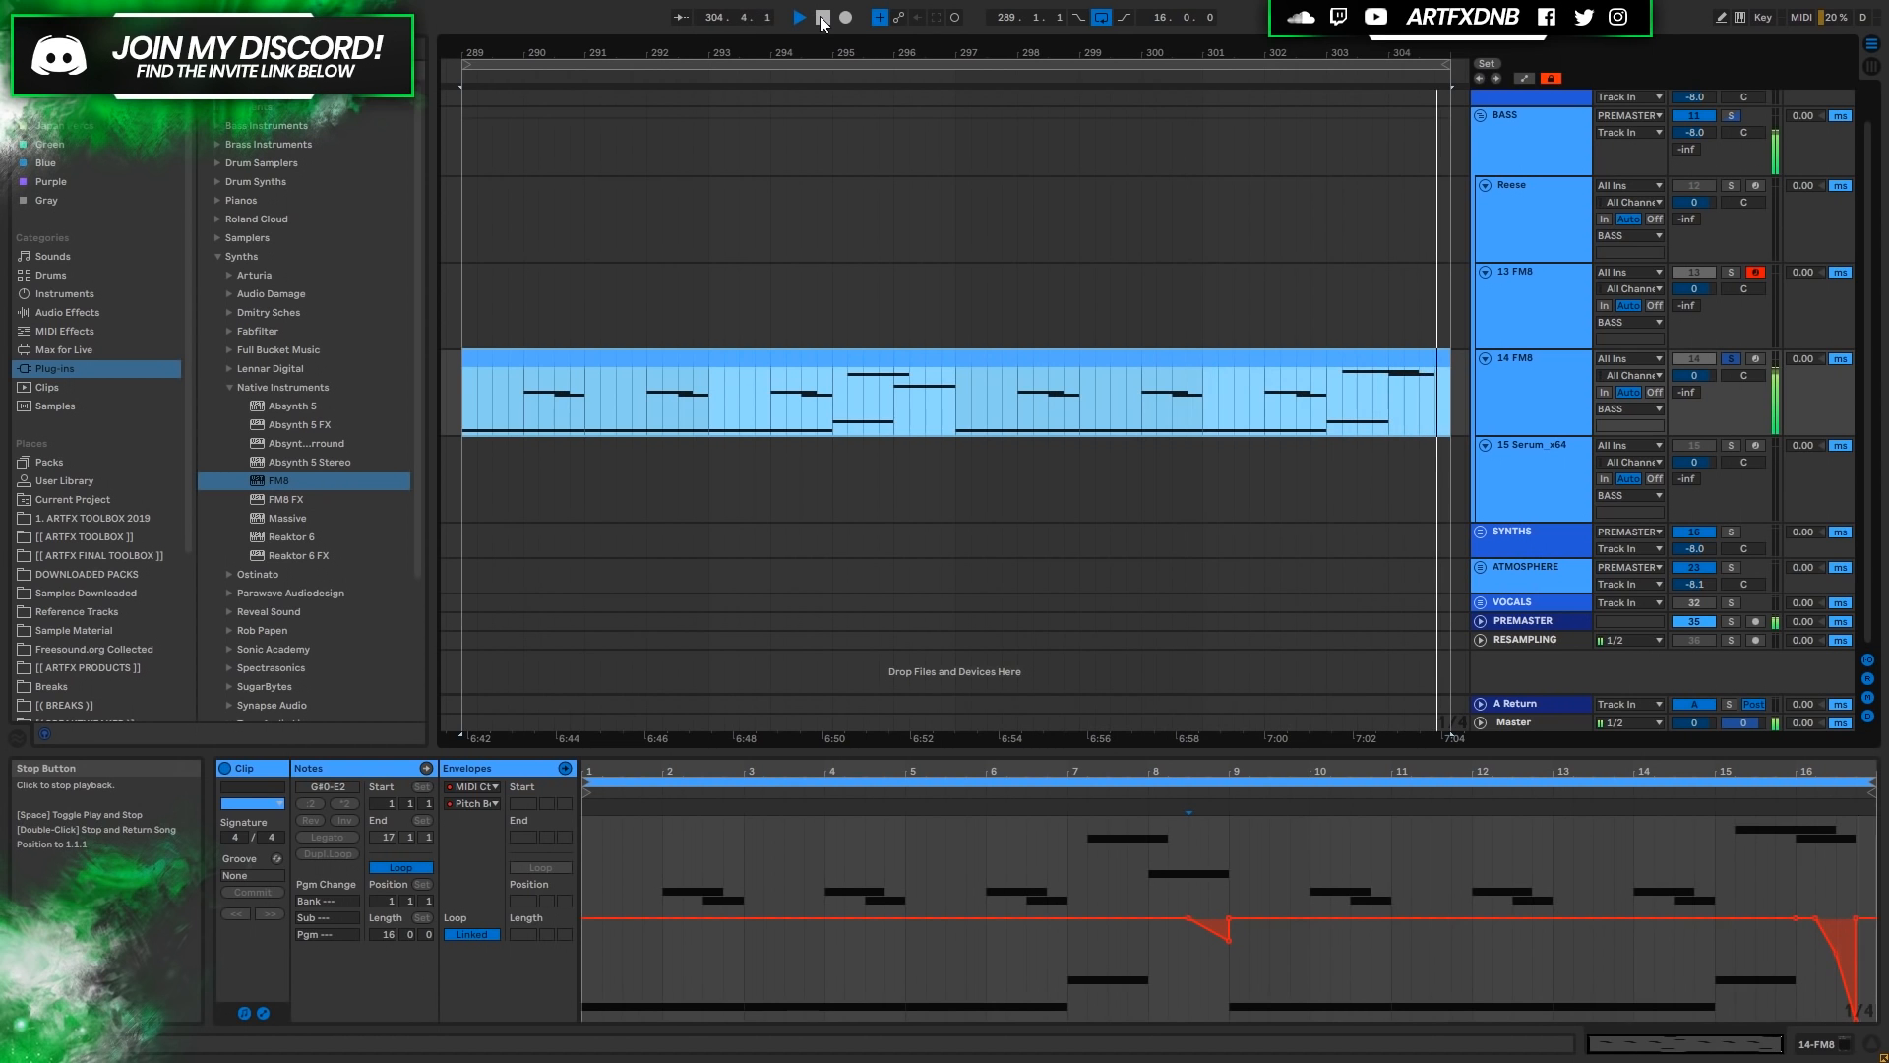
Stop playback and open the FM8 synth editor on the 14 FM8 track.
{"action": "left_click", "coordinate": [823, 18]}
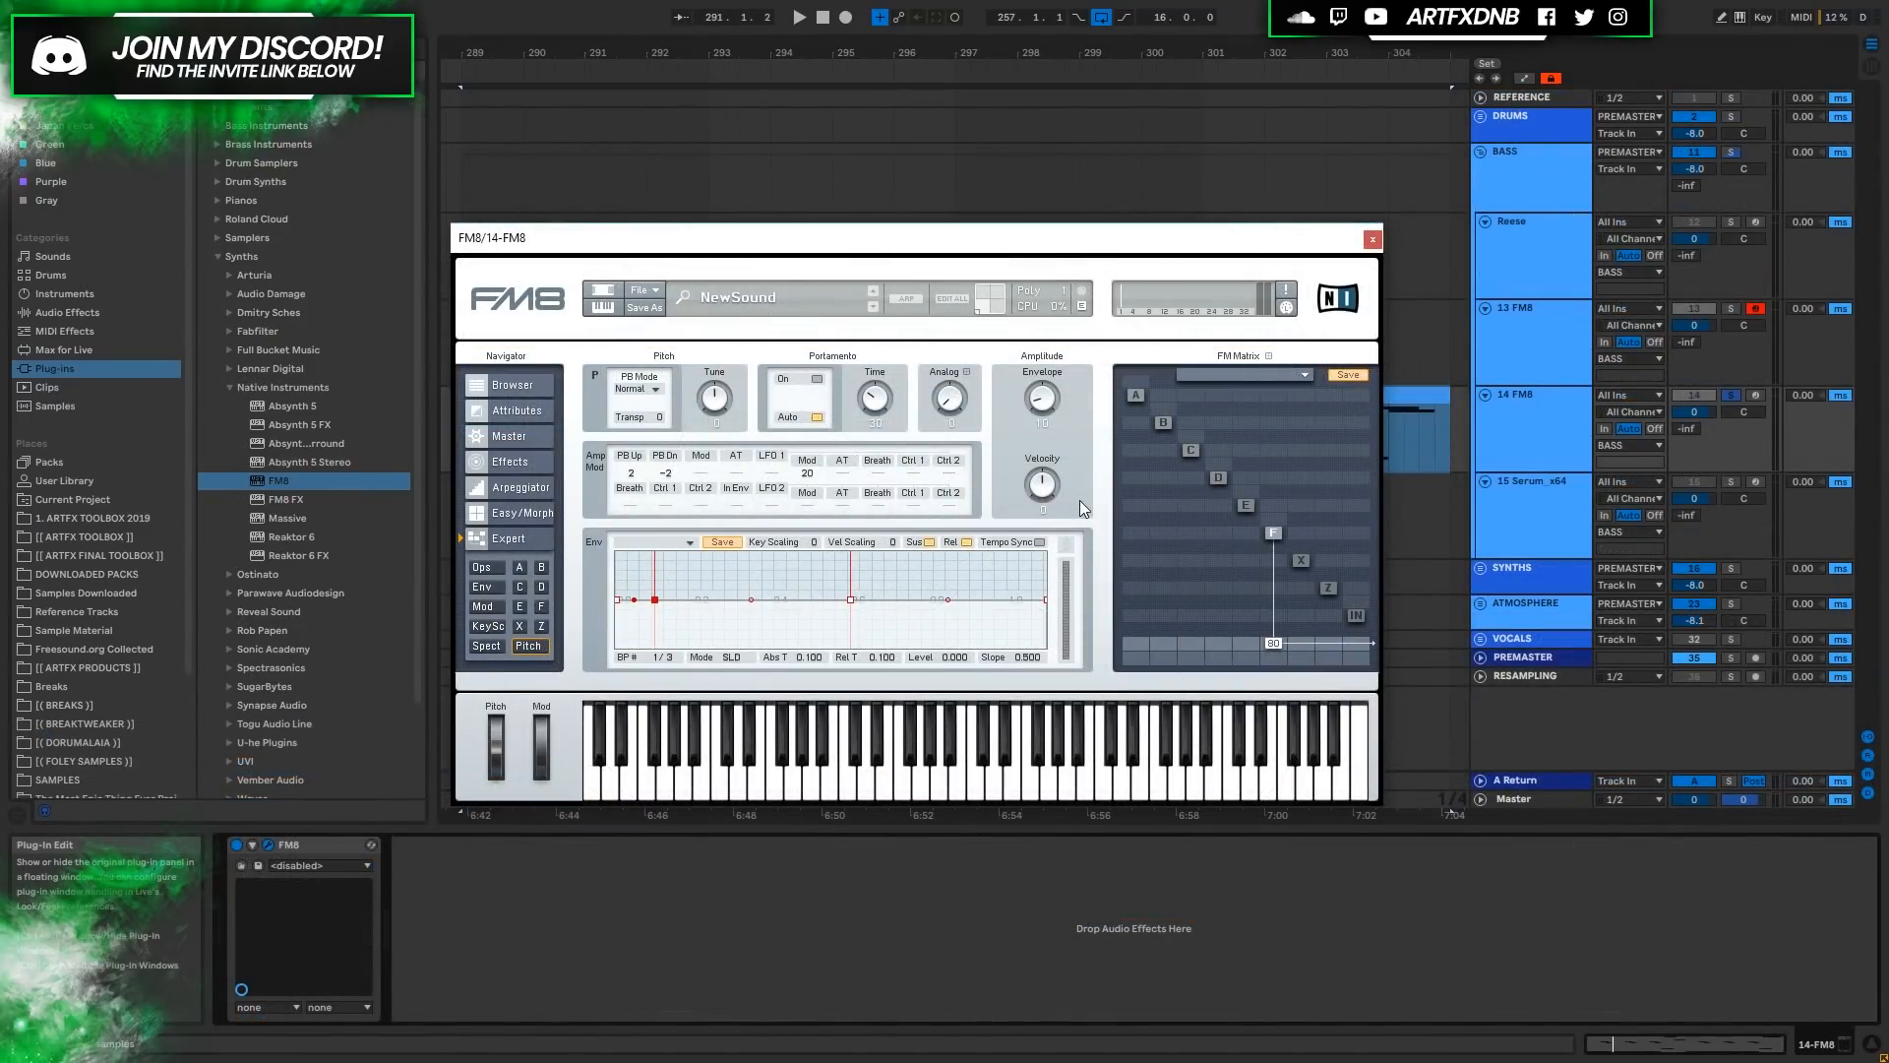
{"action": "left_click", "coordinate": [1372, 239]}
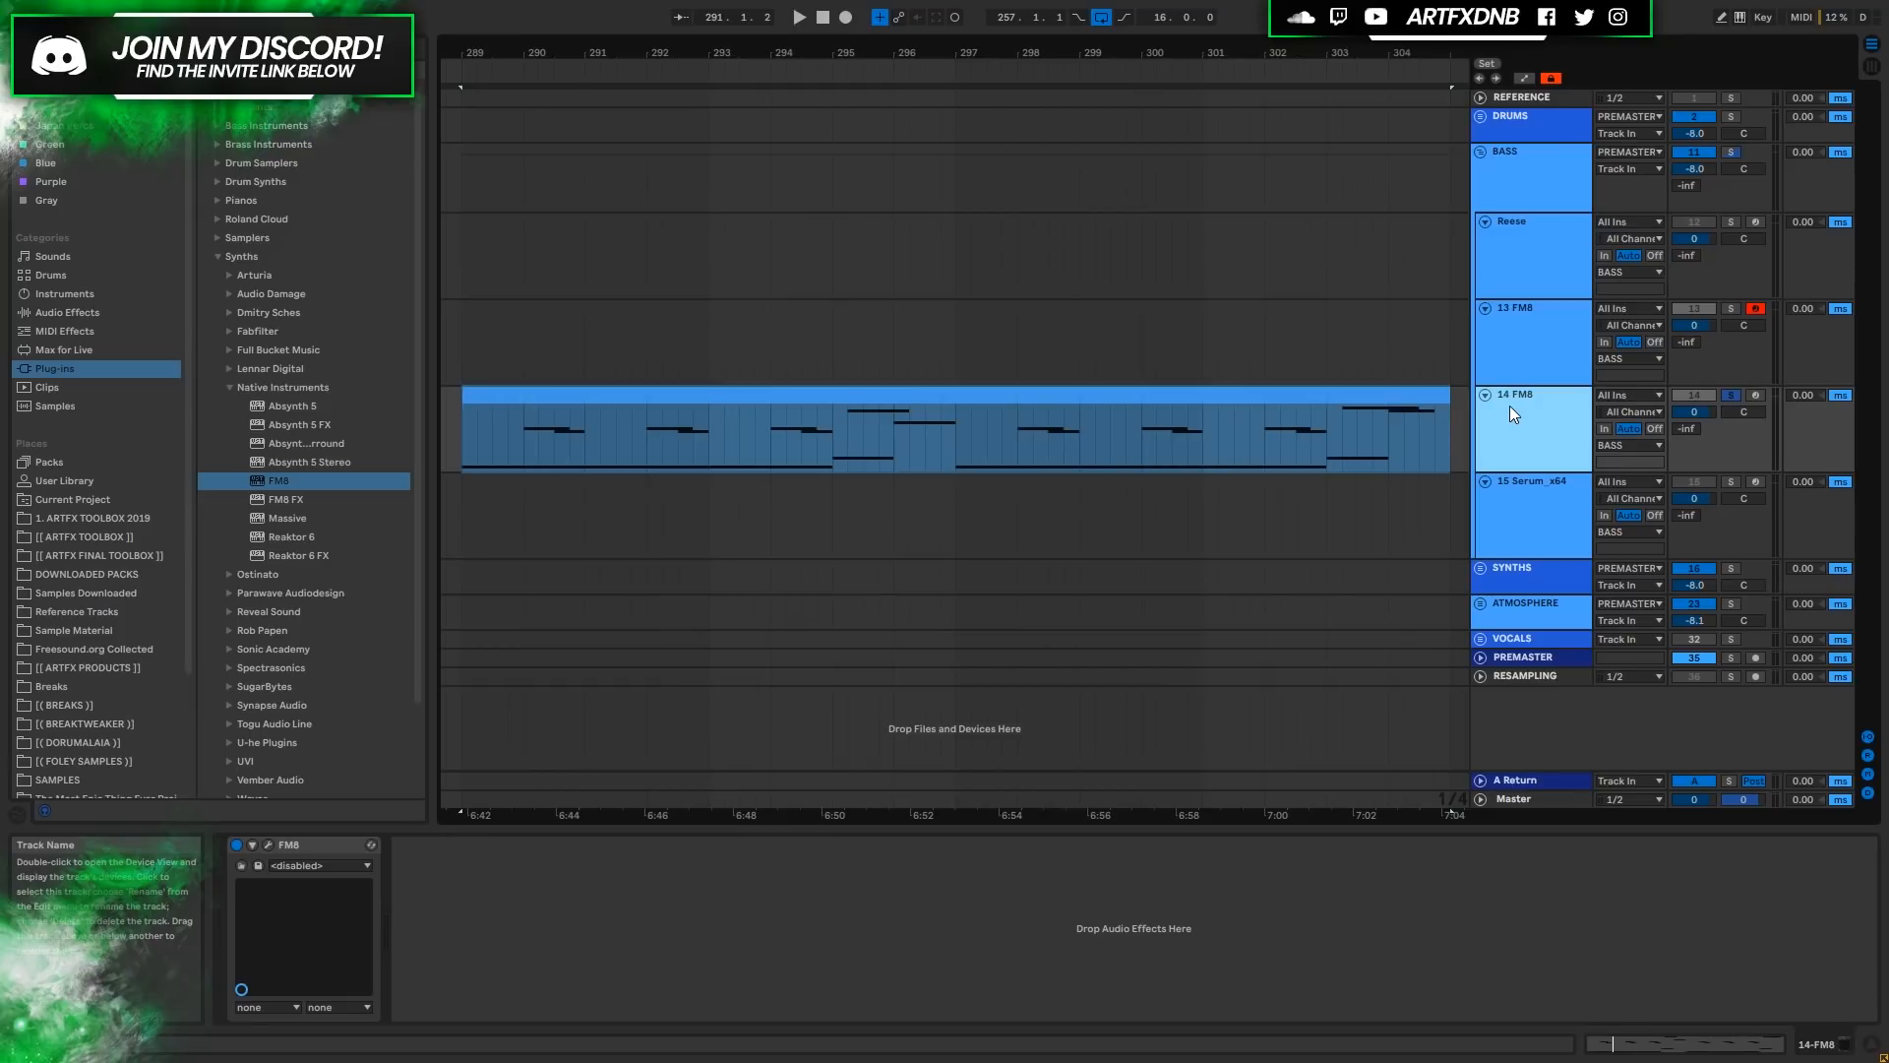
{"action": "double_click", "coordinate": [726, 393]}
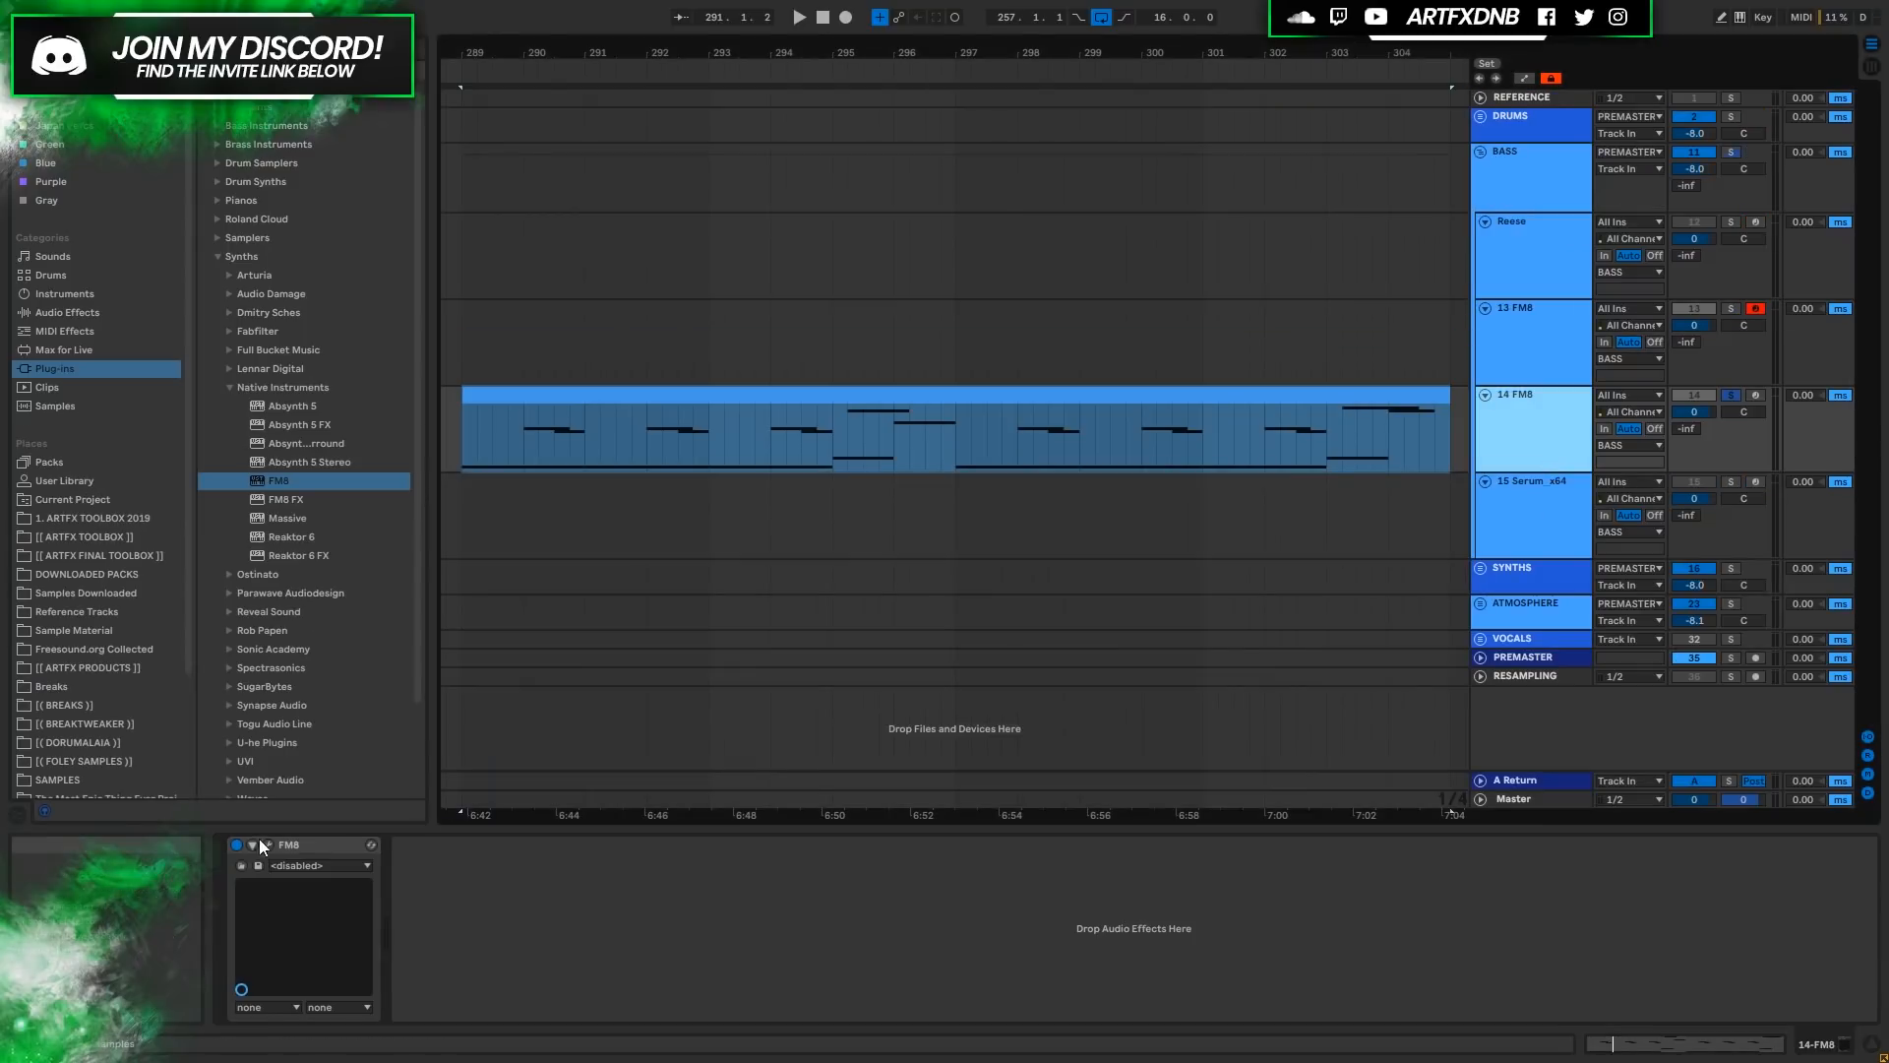
{"action": "left_click", "coordinate": [263, 844]}
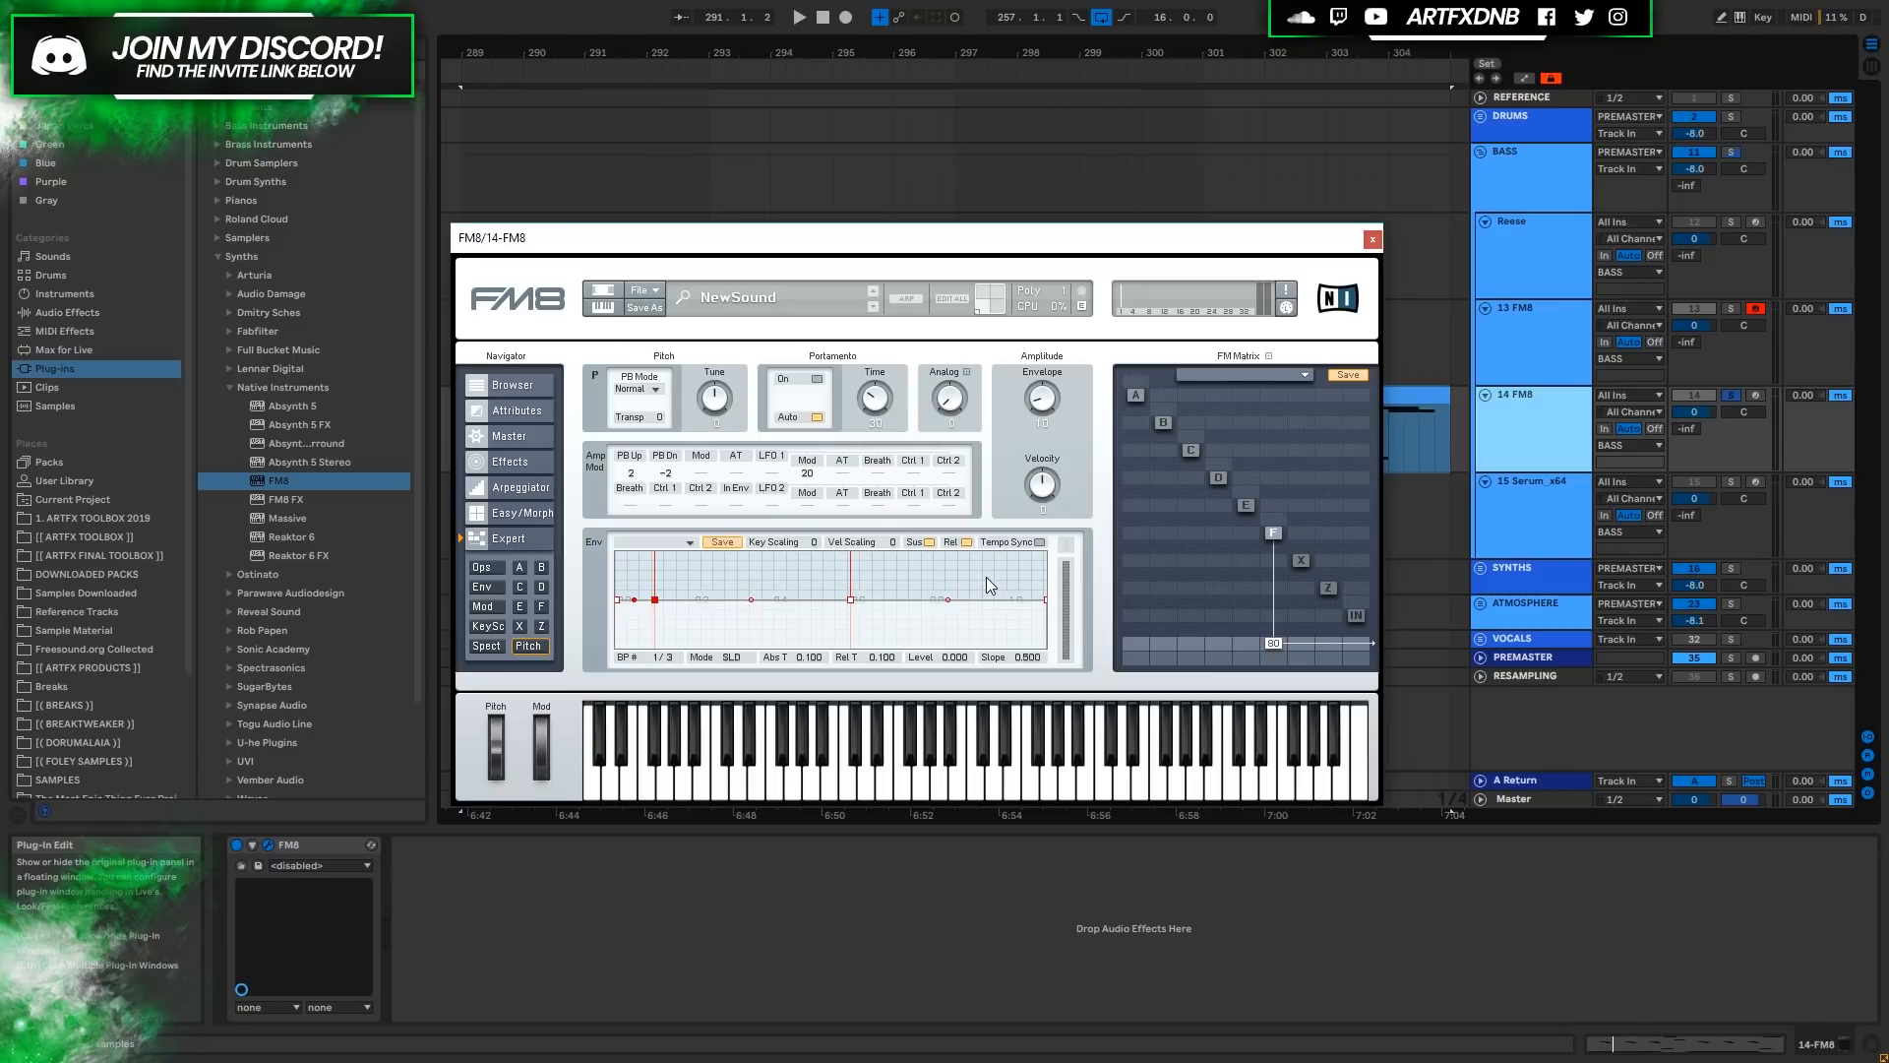
Set operator F to a Sawtooth waveform with Key Sync on and raise its output level to 100.
{"action": "left_click", "coordinate": [1274, 532]}
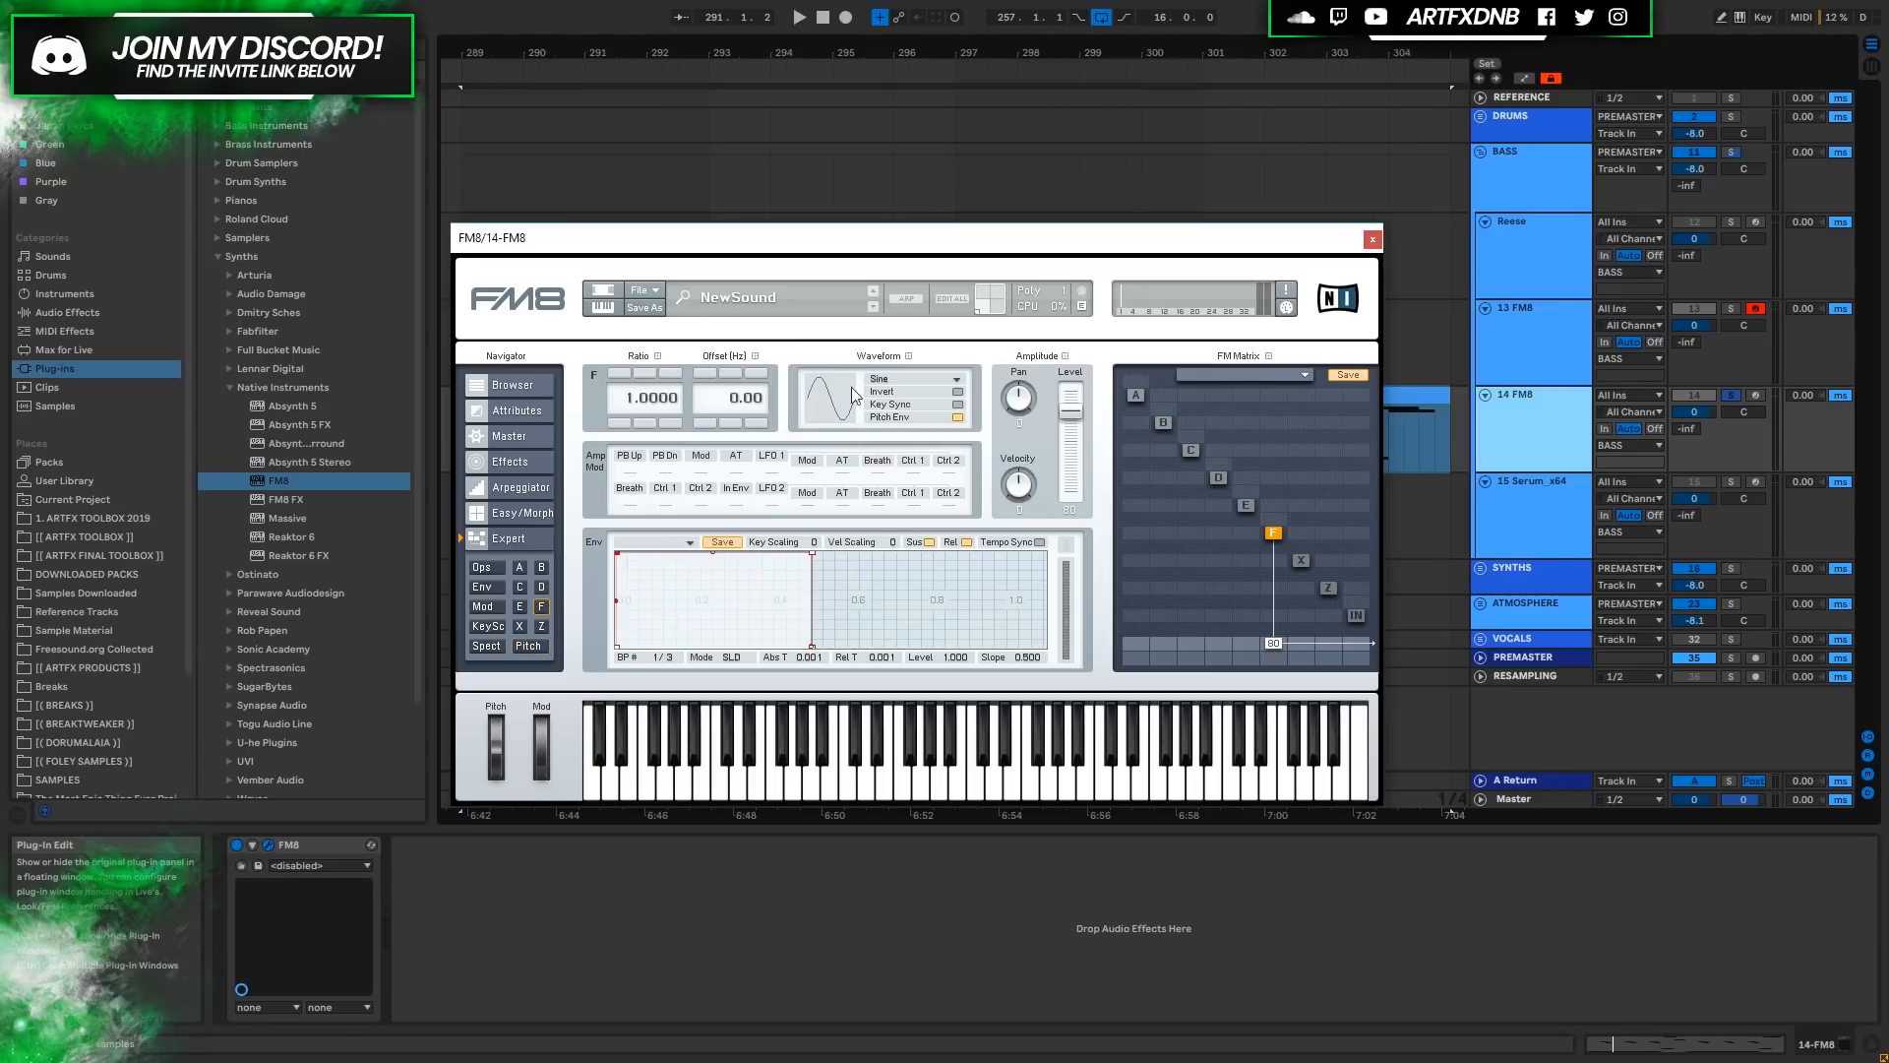
{"action": "left_click", "coordinate": [903, 401]}
{"action": "left_click", "coordinate": [905, 366]}
{"action": "left_click_drag", "start_coordinate": [1277, 647], "coordinate": [1278, 610]}
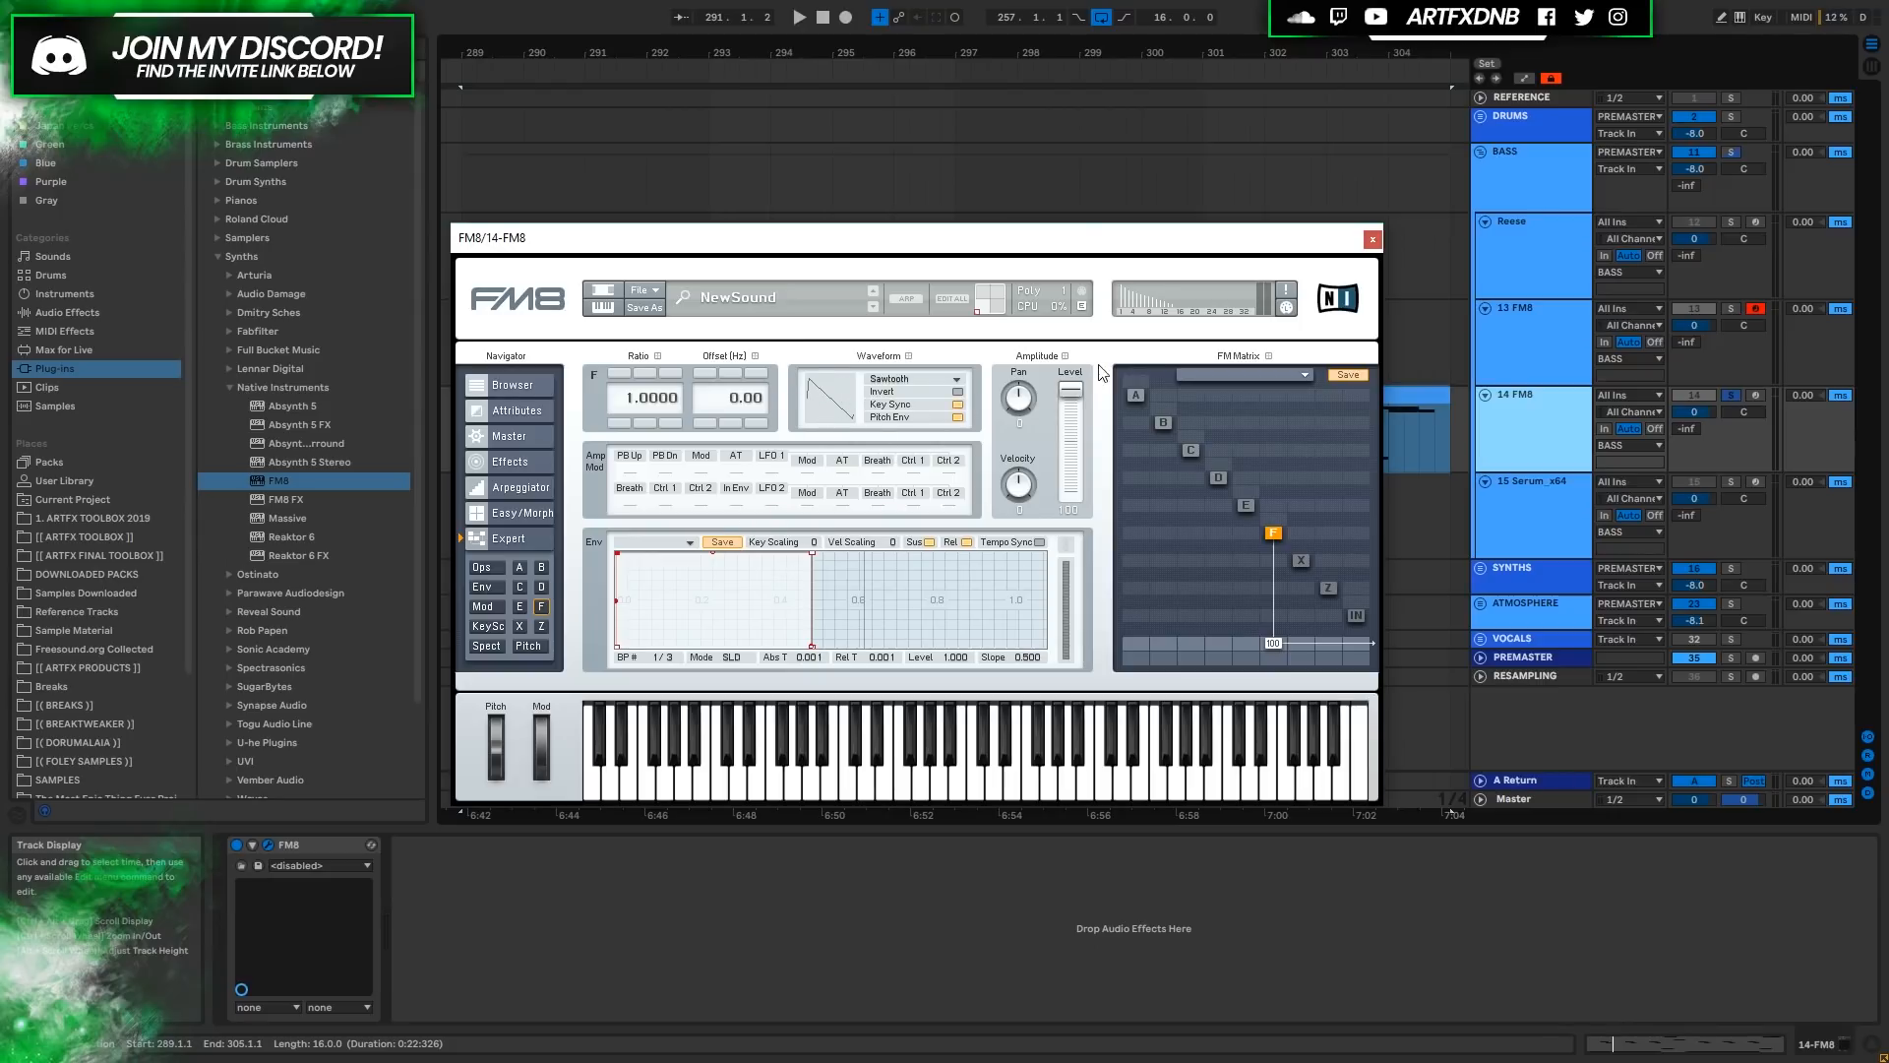
Raise FM8's master portamento time slightly and audition the bass clip.
{"action": "left_click", "coordinate": [509, 437]}
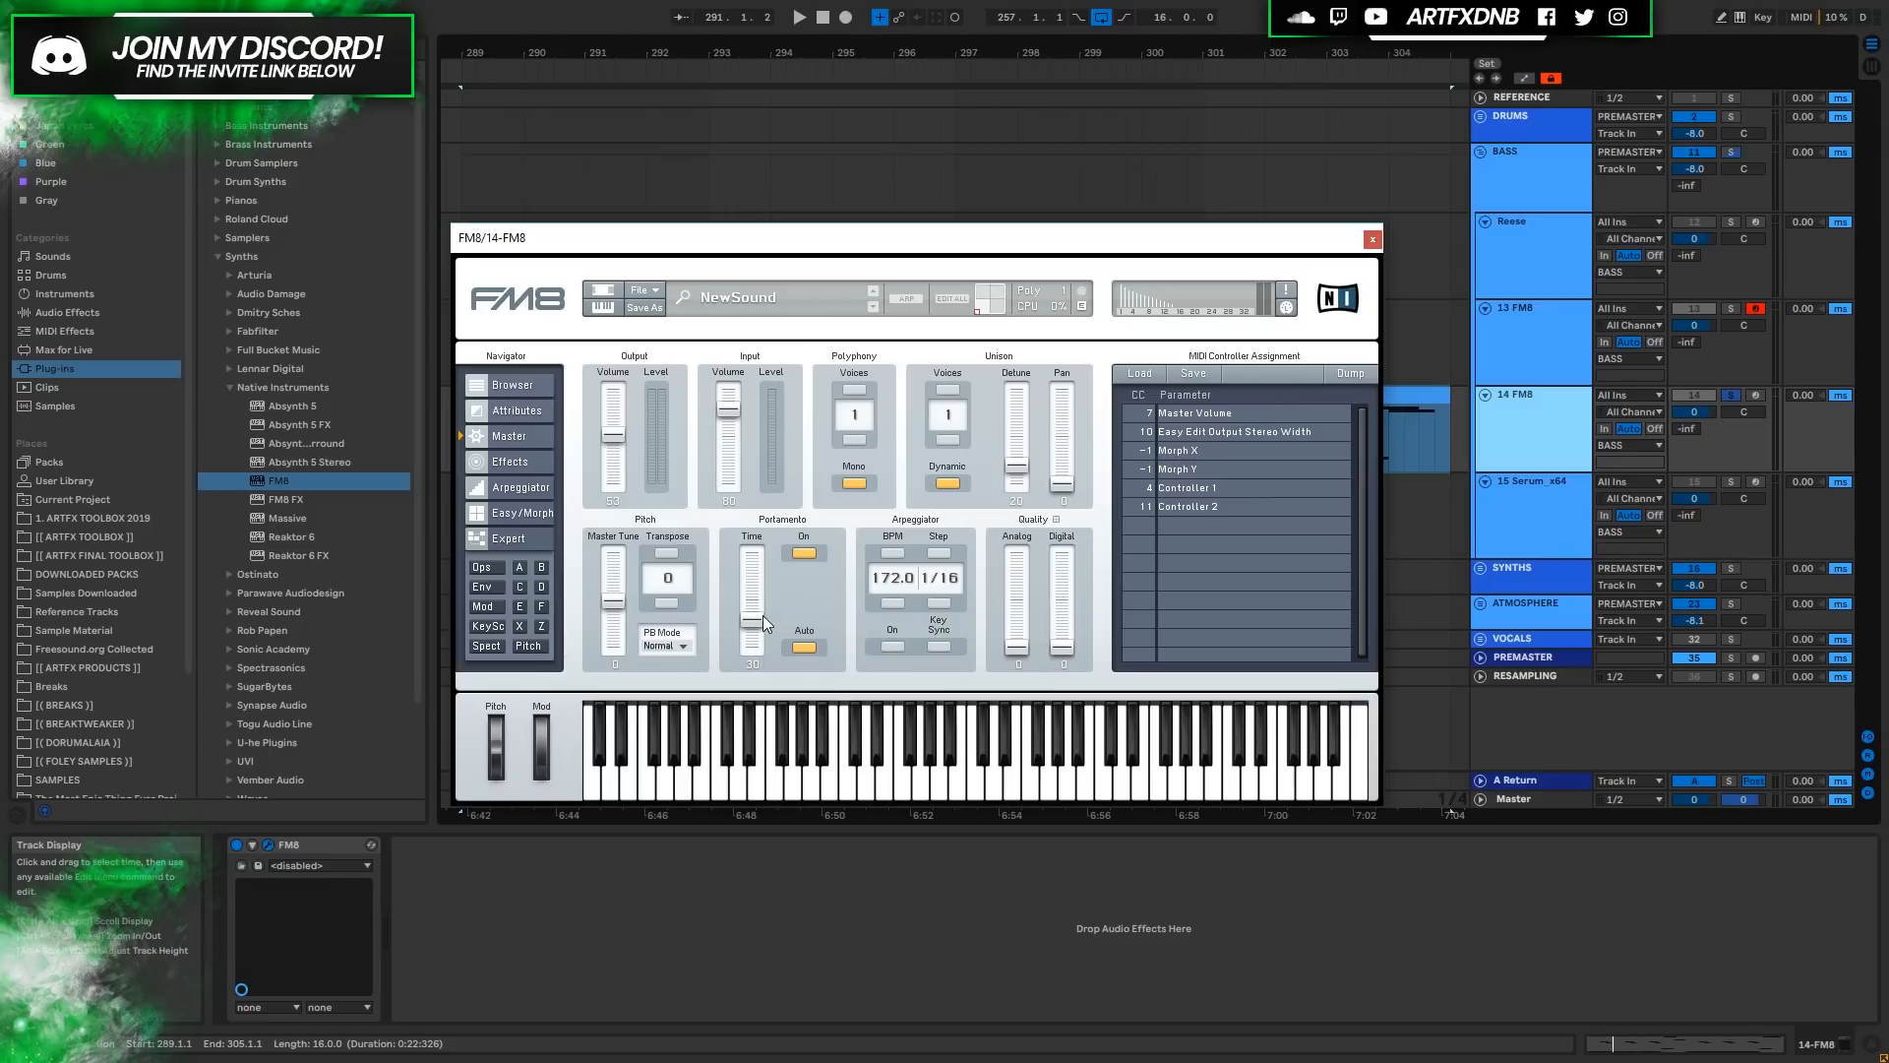
{"action": "left_click_drag", "start_coordinate": [764, 616], "coordinate": [759, 581]}
{"action": "left_click", "coordinate": [1435, 394]}
{"action": "key", "text": "space"}
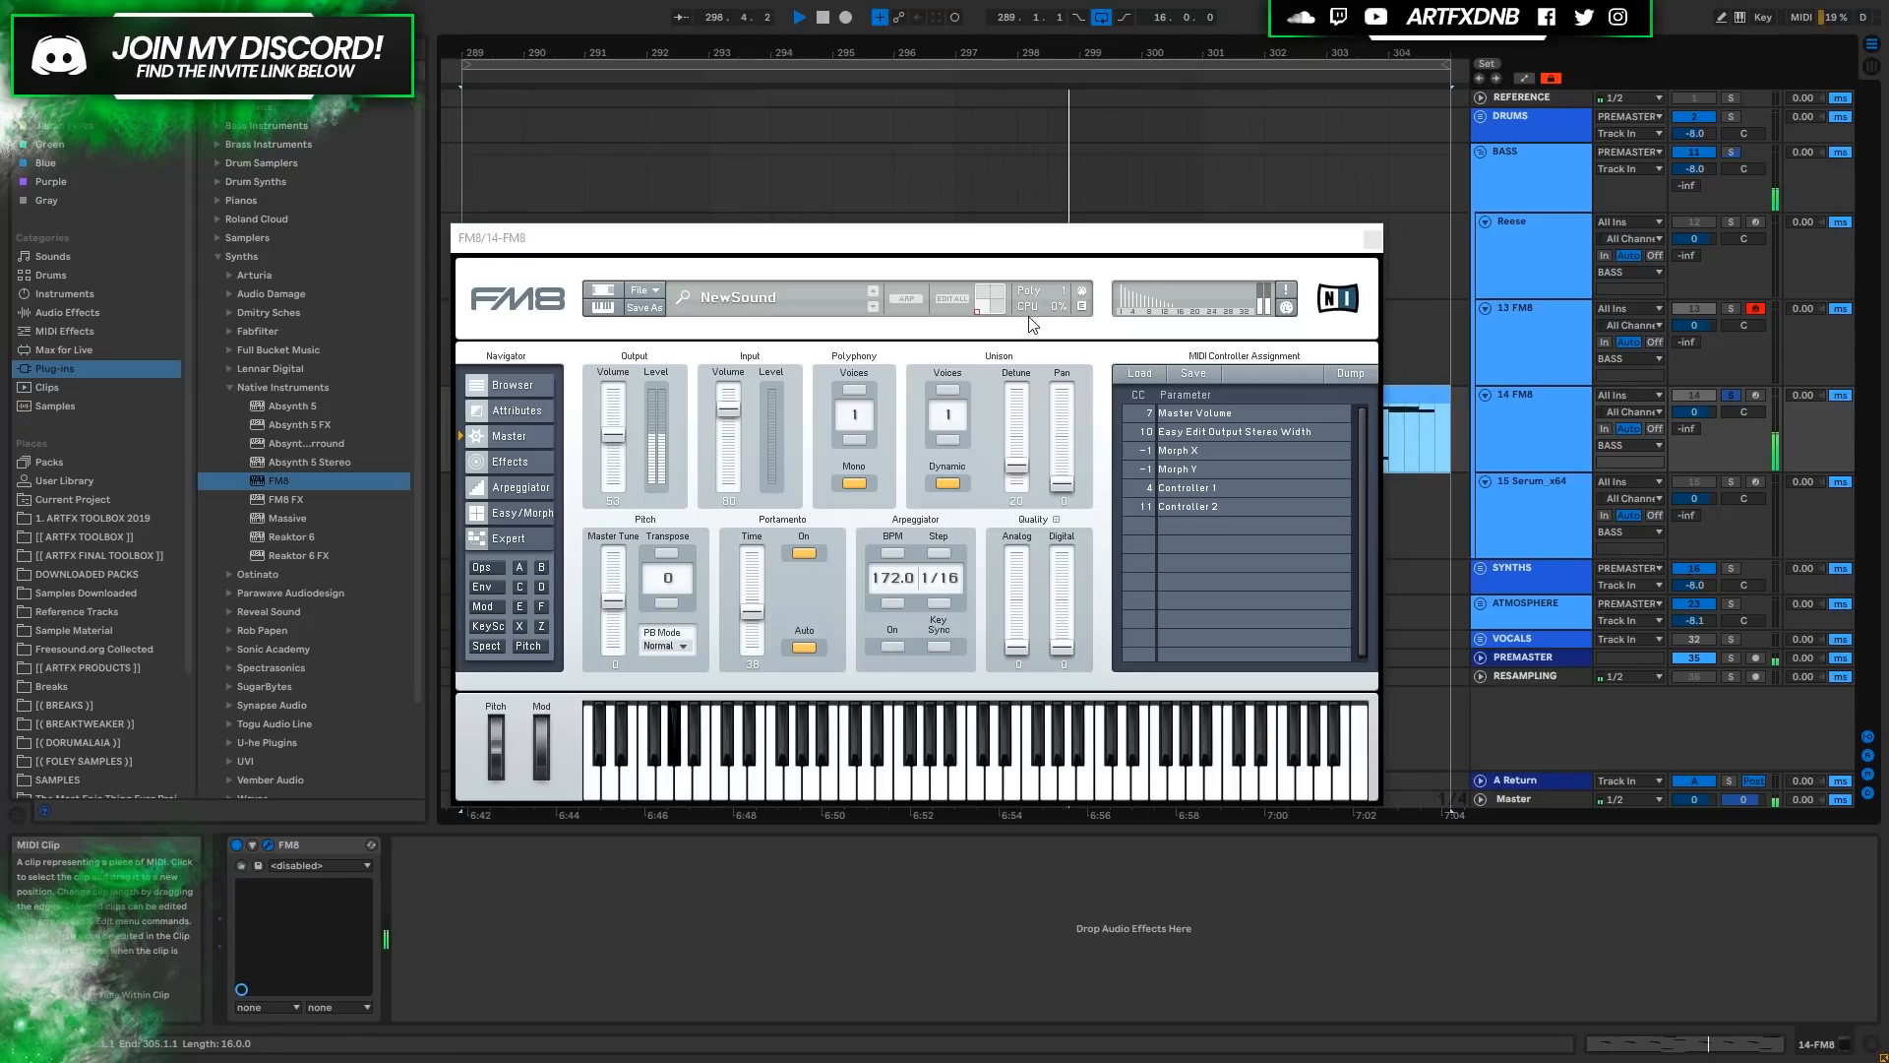
{"action": "left_click", "coordinate": [1371, 239]}
{"action": "left_click", "coordinate": [1371, 239]}
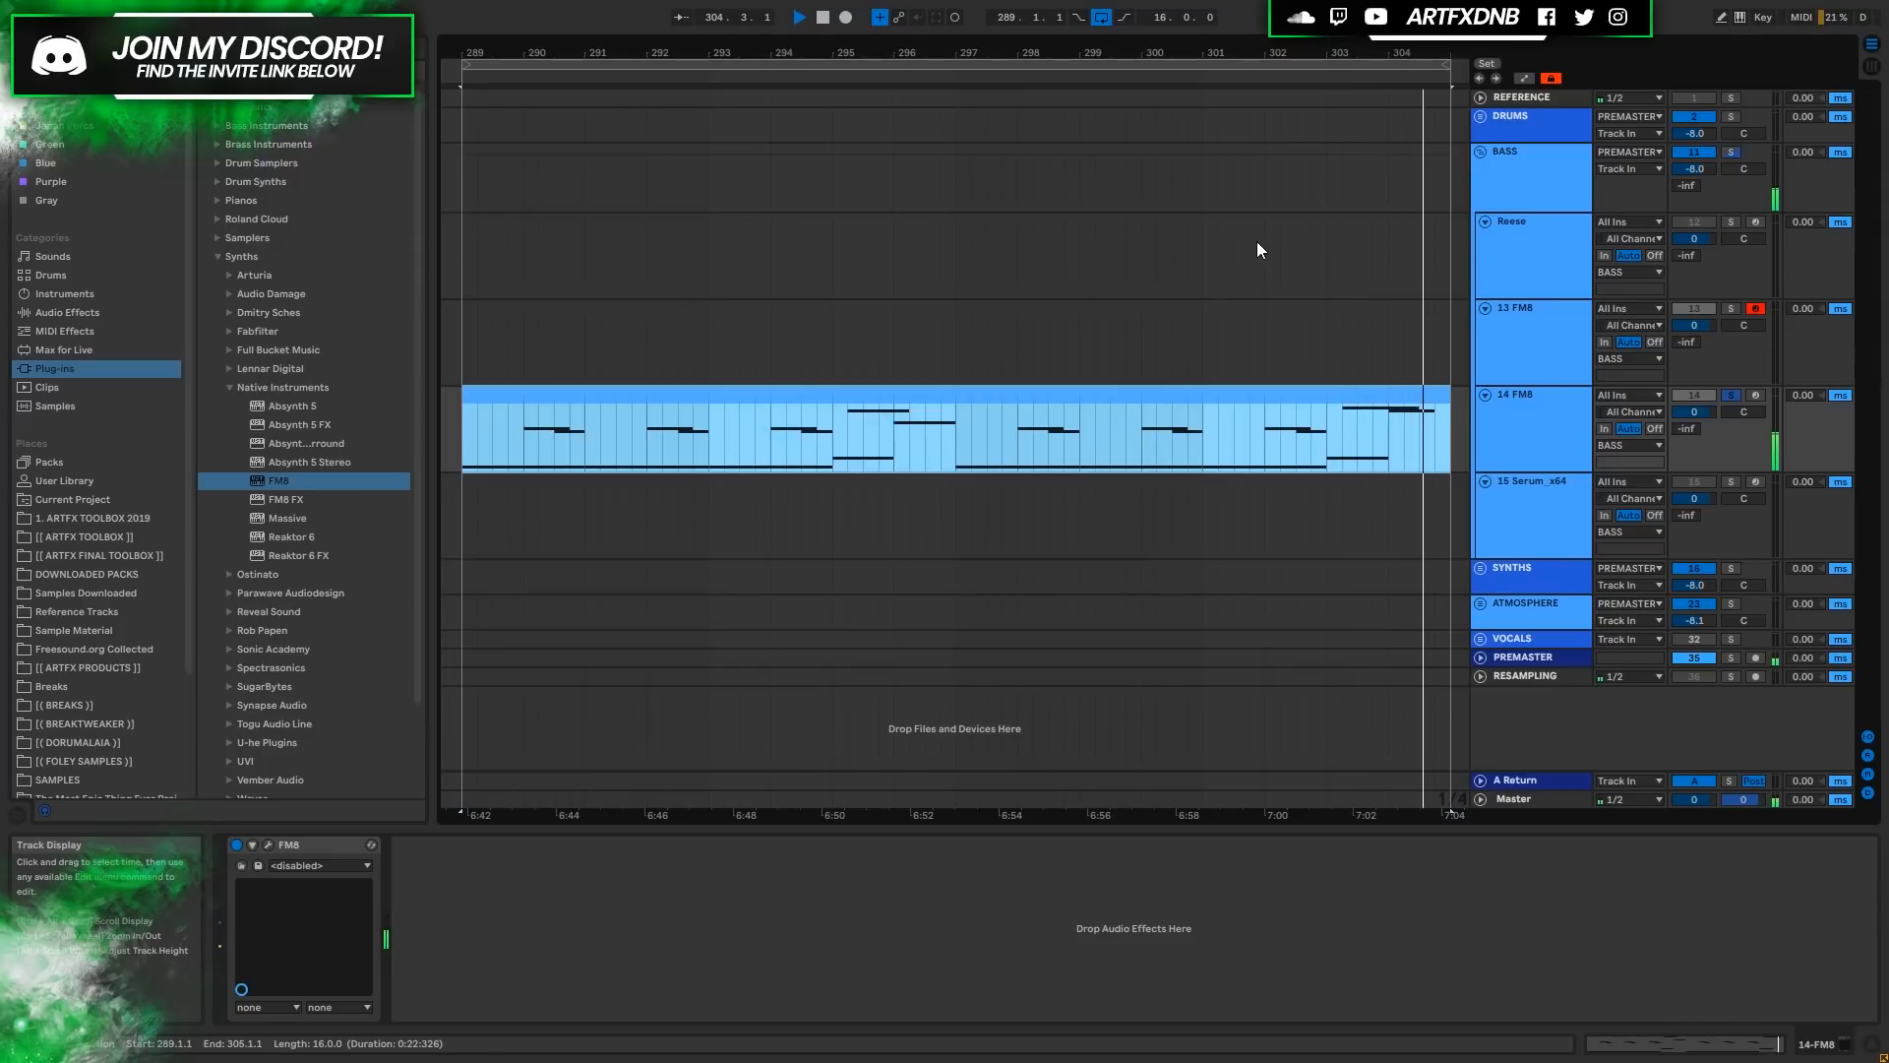
{"action": "key", "text": "space"}
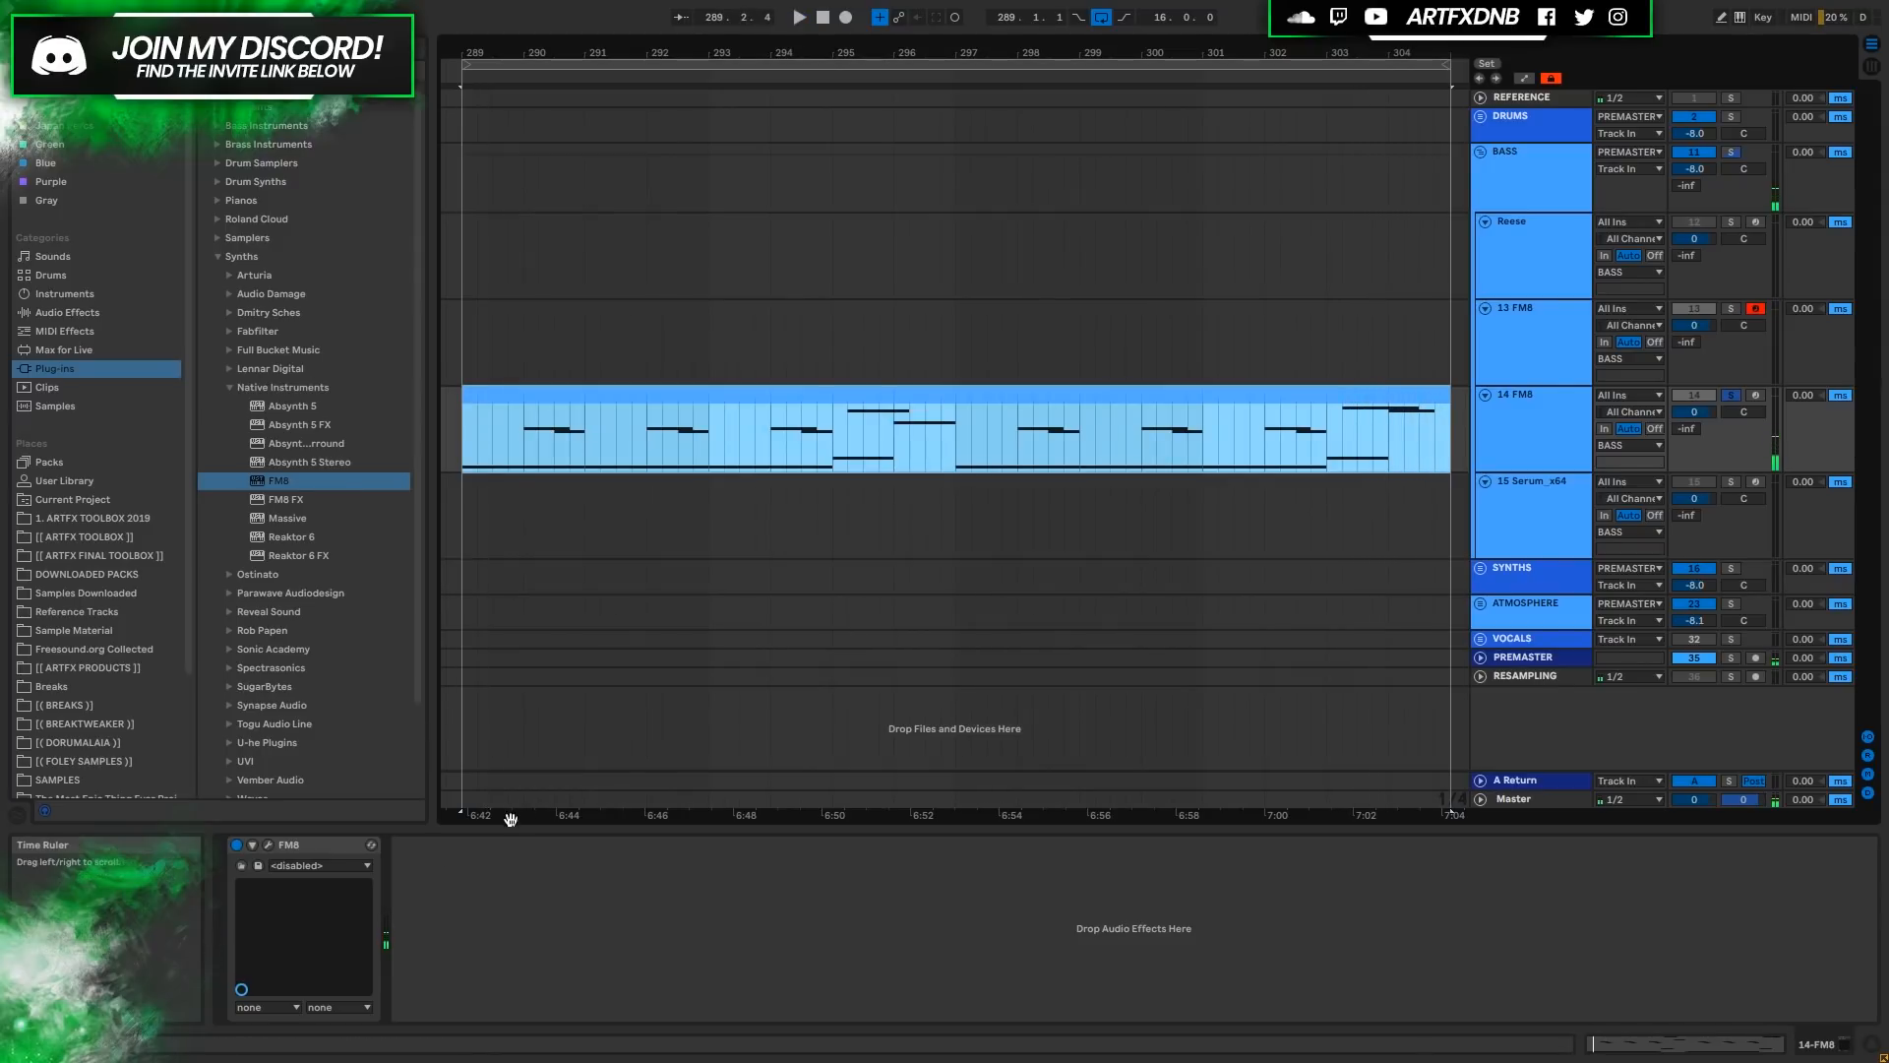
Feed operator F back into itself in the FM matrix at about 30 while auditioning the clip.
{"action": "left_click", "coordinate": [272, 844]}
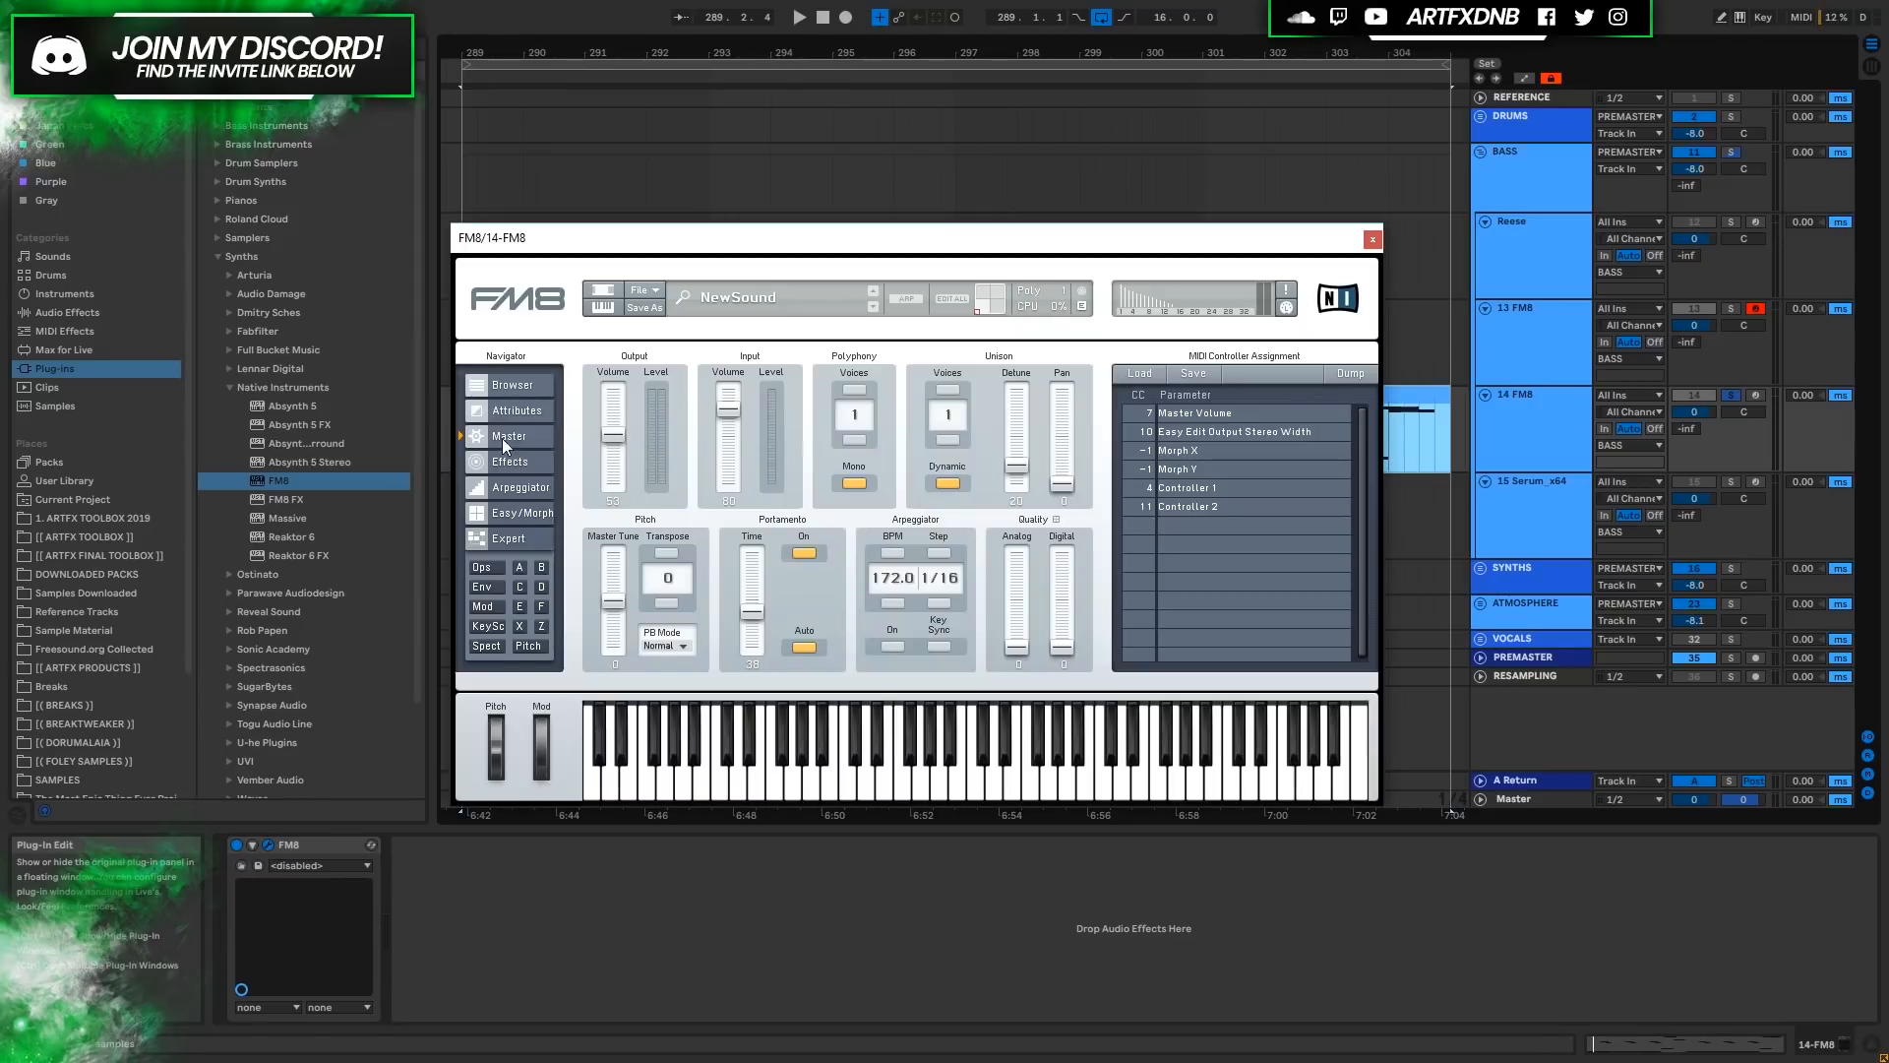
{"action": "left_click", "coordinate": [507, 539]}
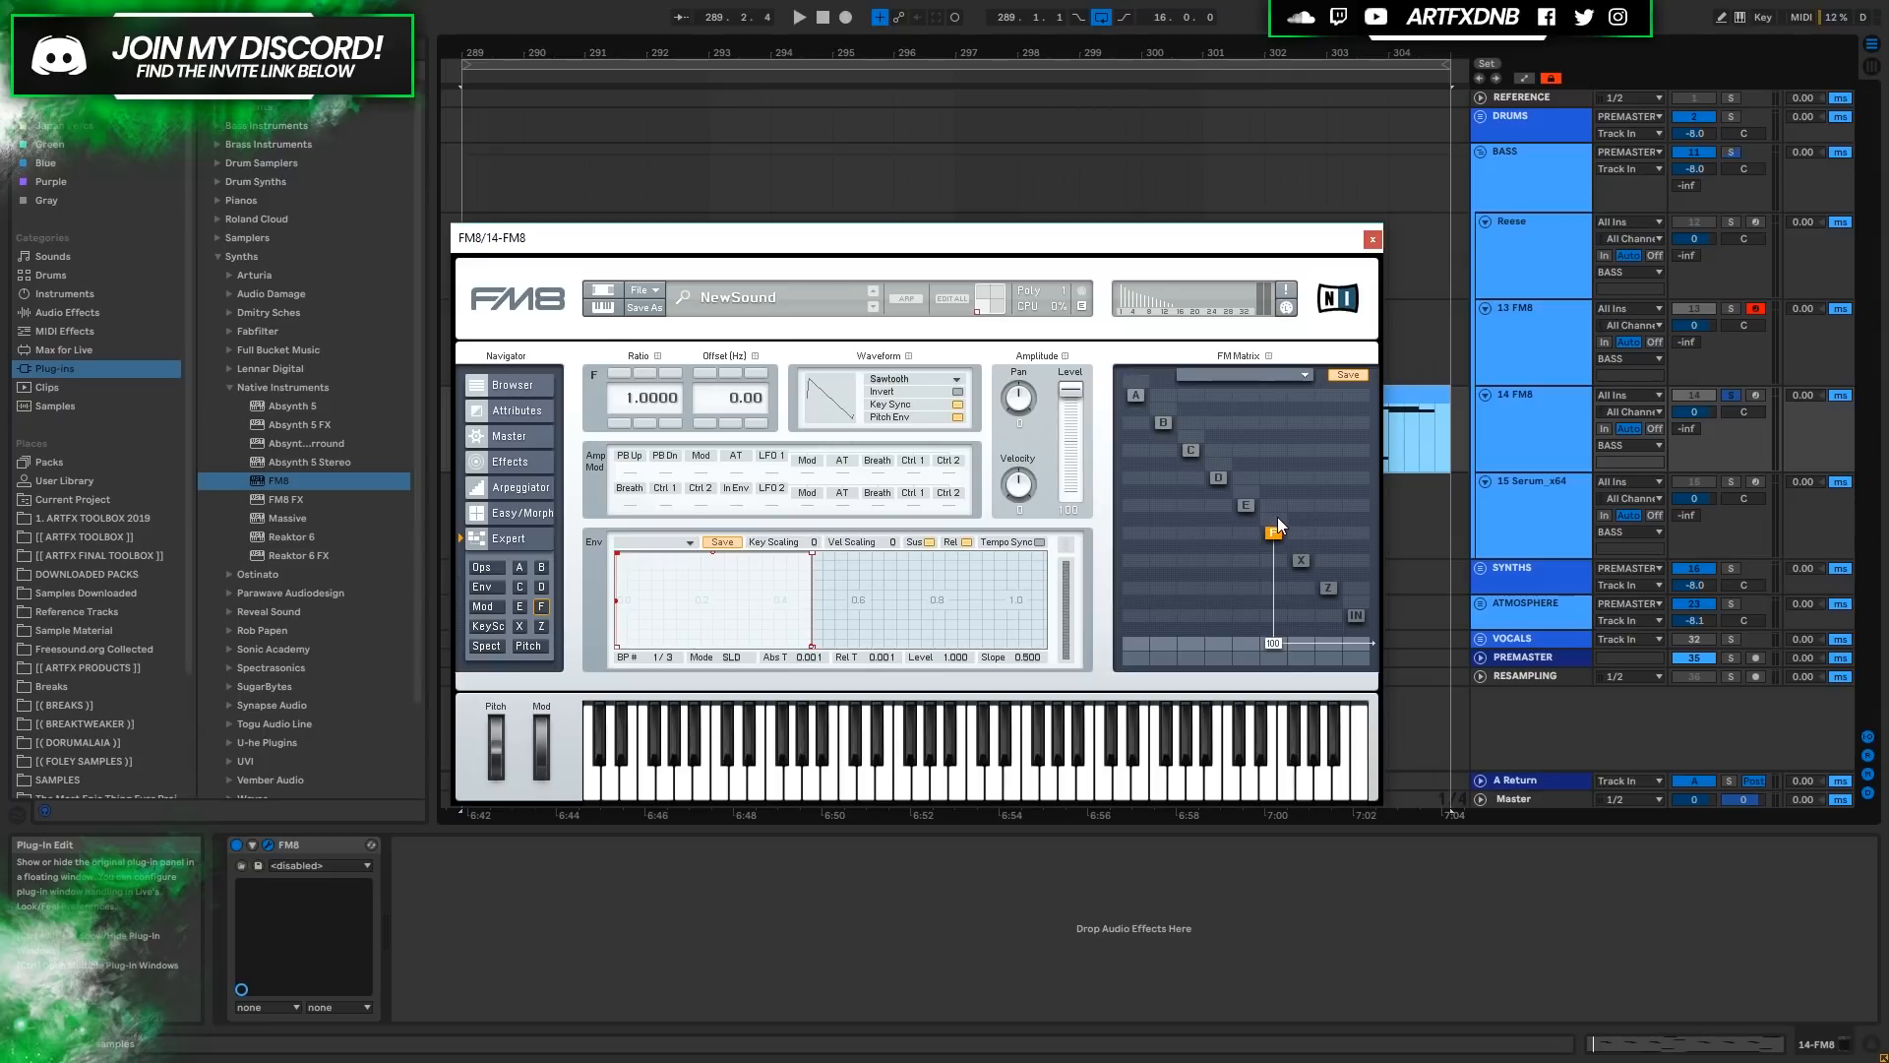
{"action": "mouse_move", "coordinate": [1277, 512]}
{"action": "left_mouse_down"}
{"action": "mouse_move", "coordinate": [1278, 494]}
{"action": "mouse_move", "coordinate": [1284, 532]}
{"action": "left_mouse_up"}
{"action": "key", "text": "space"}
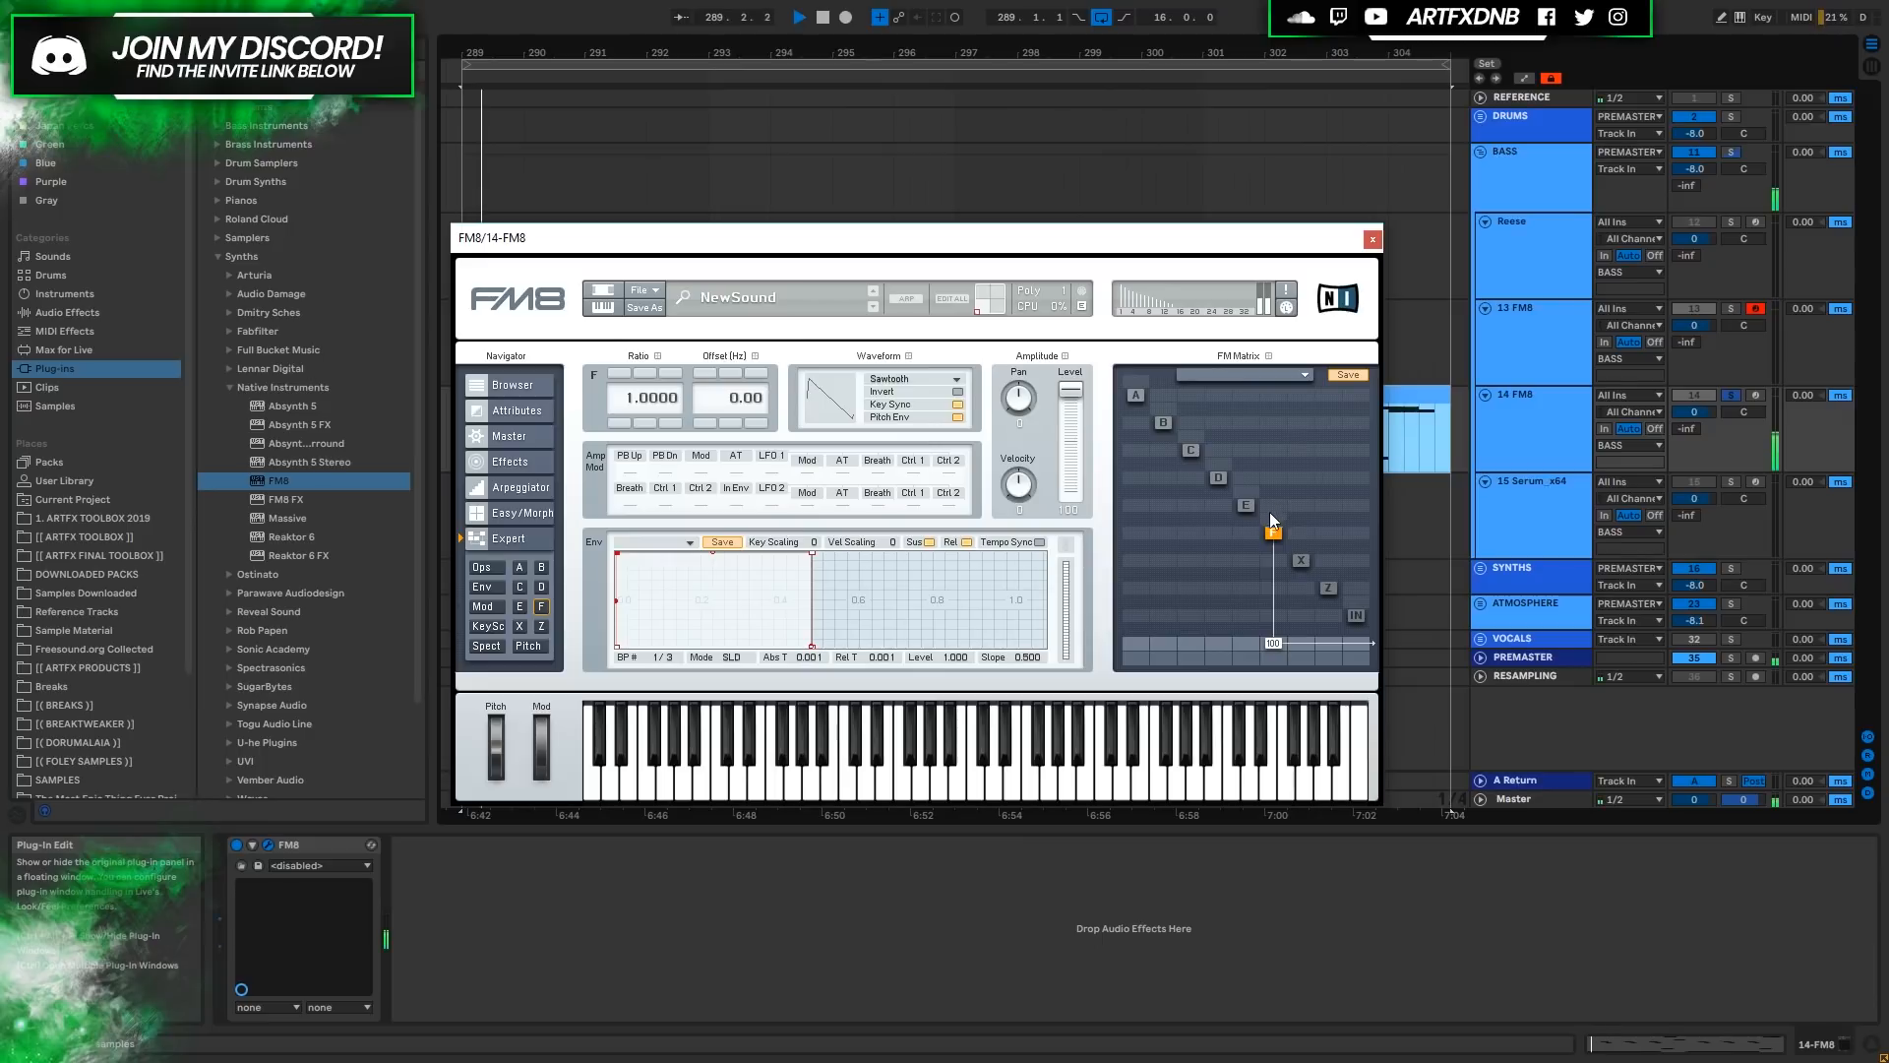
{"action": "left_click_drag", "start_coordinate": [1277, 524], "coordinate": [1284, 512]}
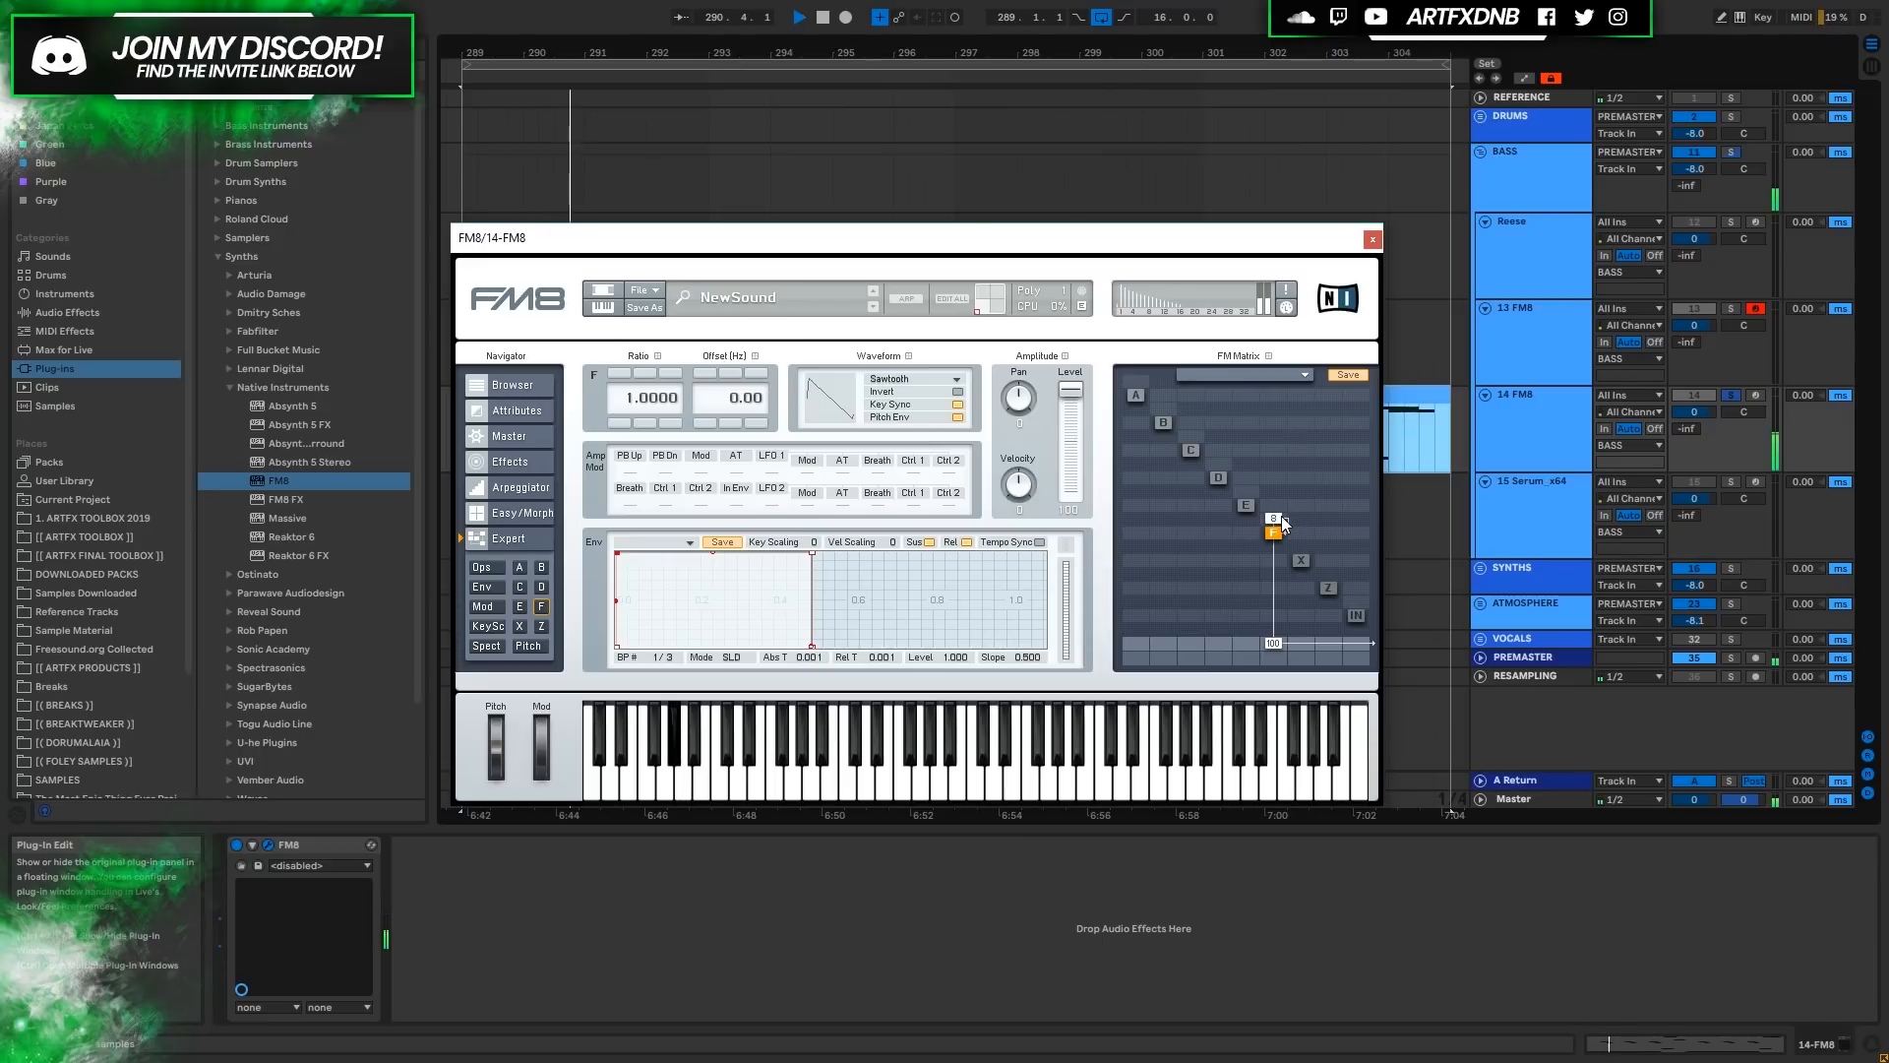
{"action": "mouse_move", "coordinate": [1283, 512]}
{"action": "left_mouse_down"}
{"action": "mouse_move", "coordinate": [1291, 439]}
{"action": "mouse_move", "coordinate": [1279, 488]}
{"action": "left_mouse_up"}
{"action": "key", "text": "space"}
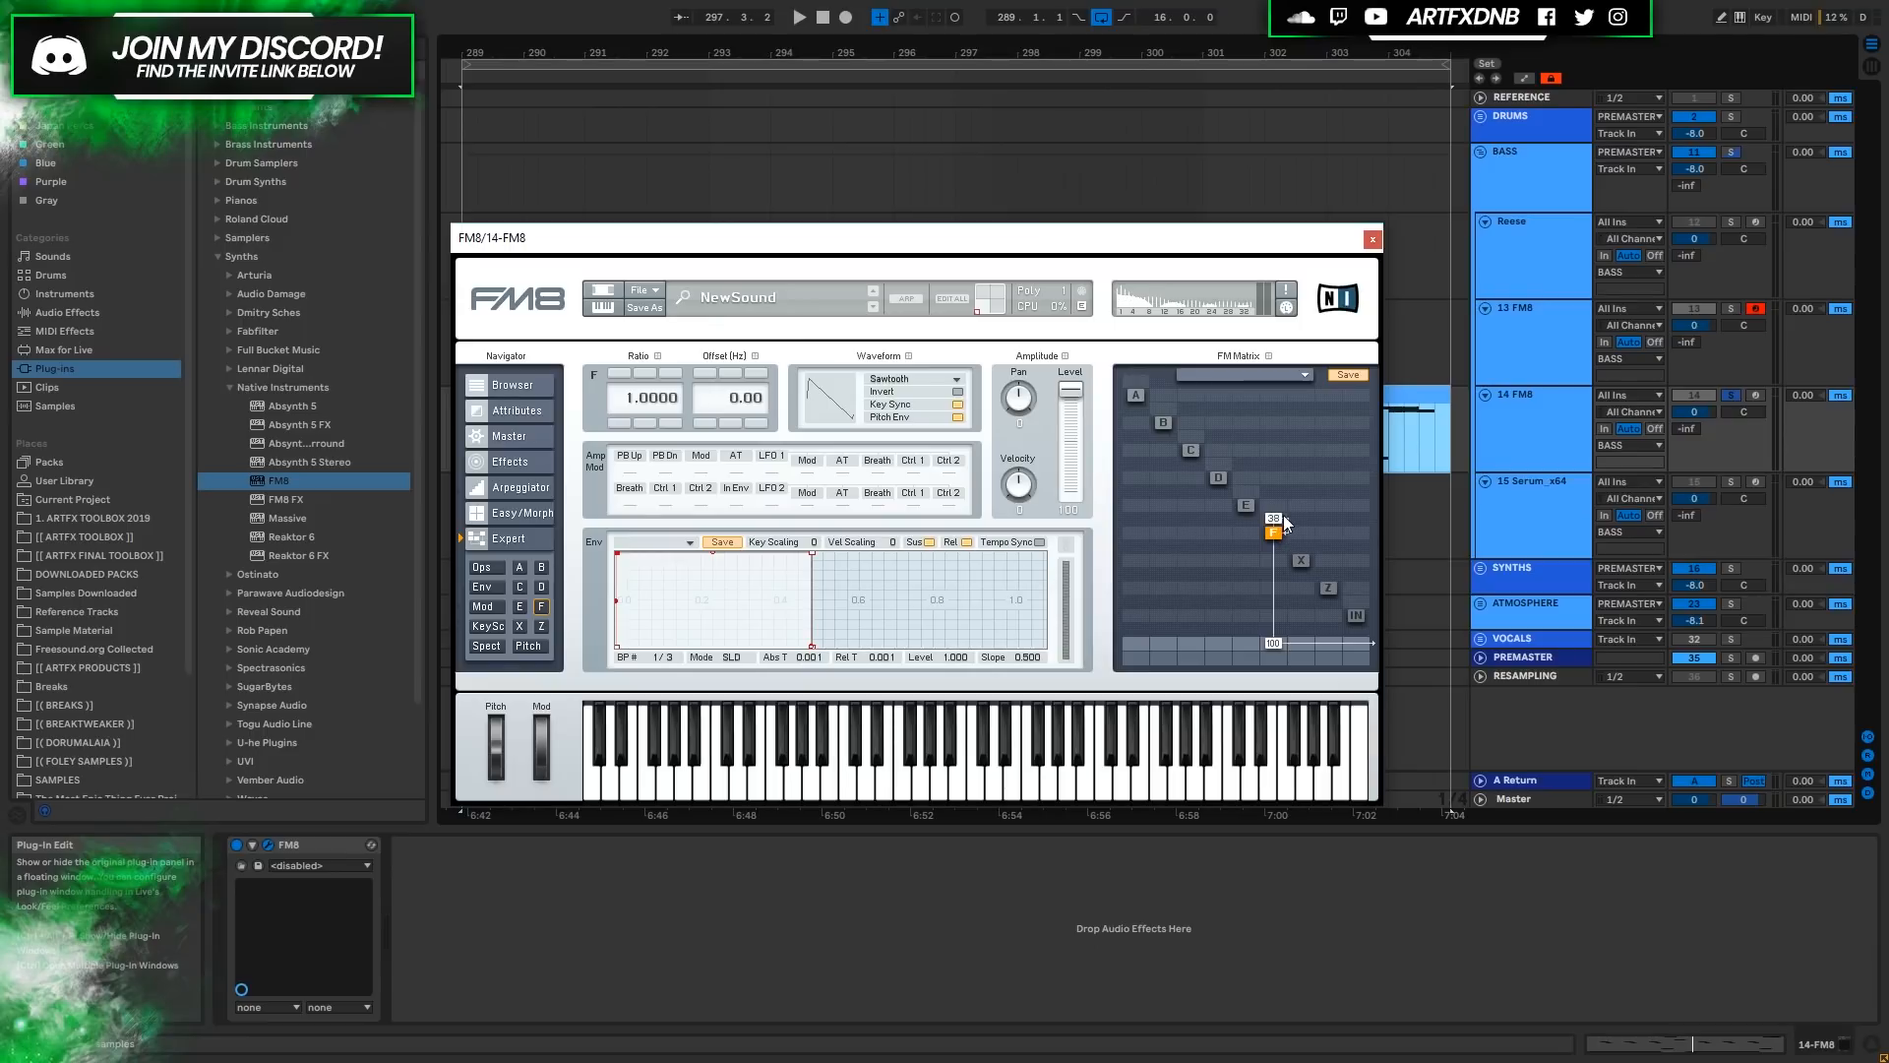
{"action": "key", "text": "space"}
{"action": "left_click_drag", "start_coordinate": [1280, 524], "coordinate": [1270, 531]}
{"action": "key", "text": "space"}
Set operator E to 2nd Formant with Key Sync, send it to the output at about 63, and audition the clip.
{"action": "left_click", "coordinate": [1244, 505]}
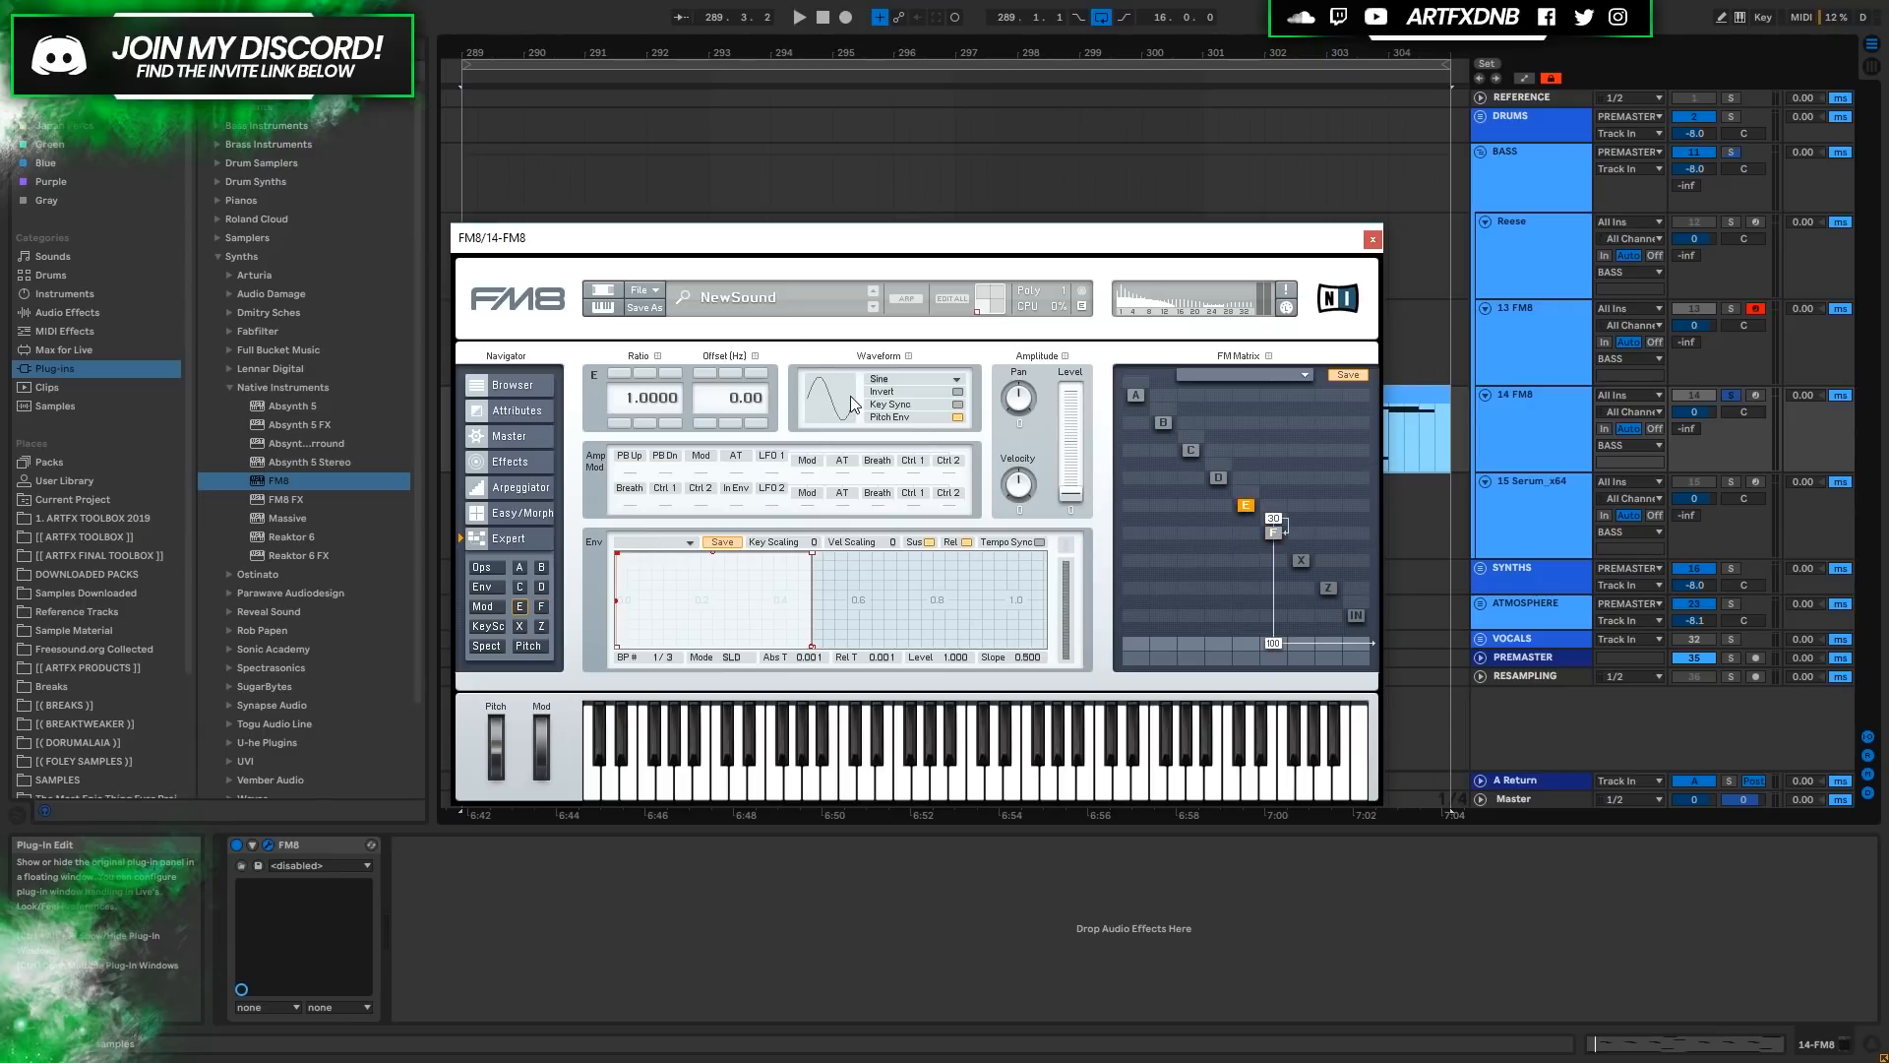
{"action": "left_click", "coordinate": [905, 377]}
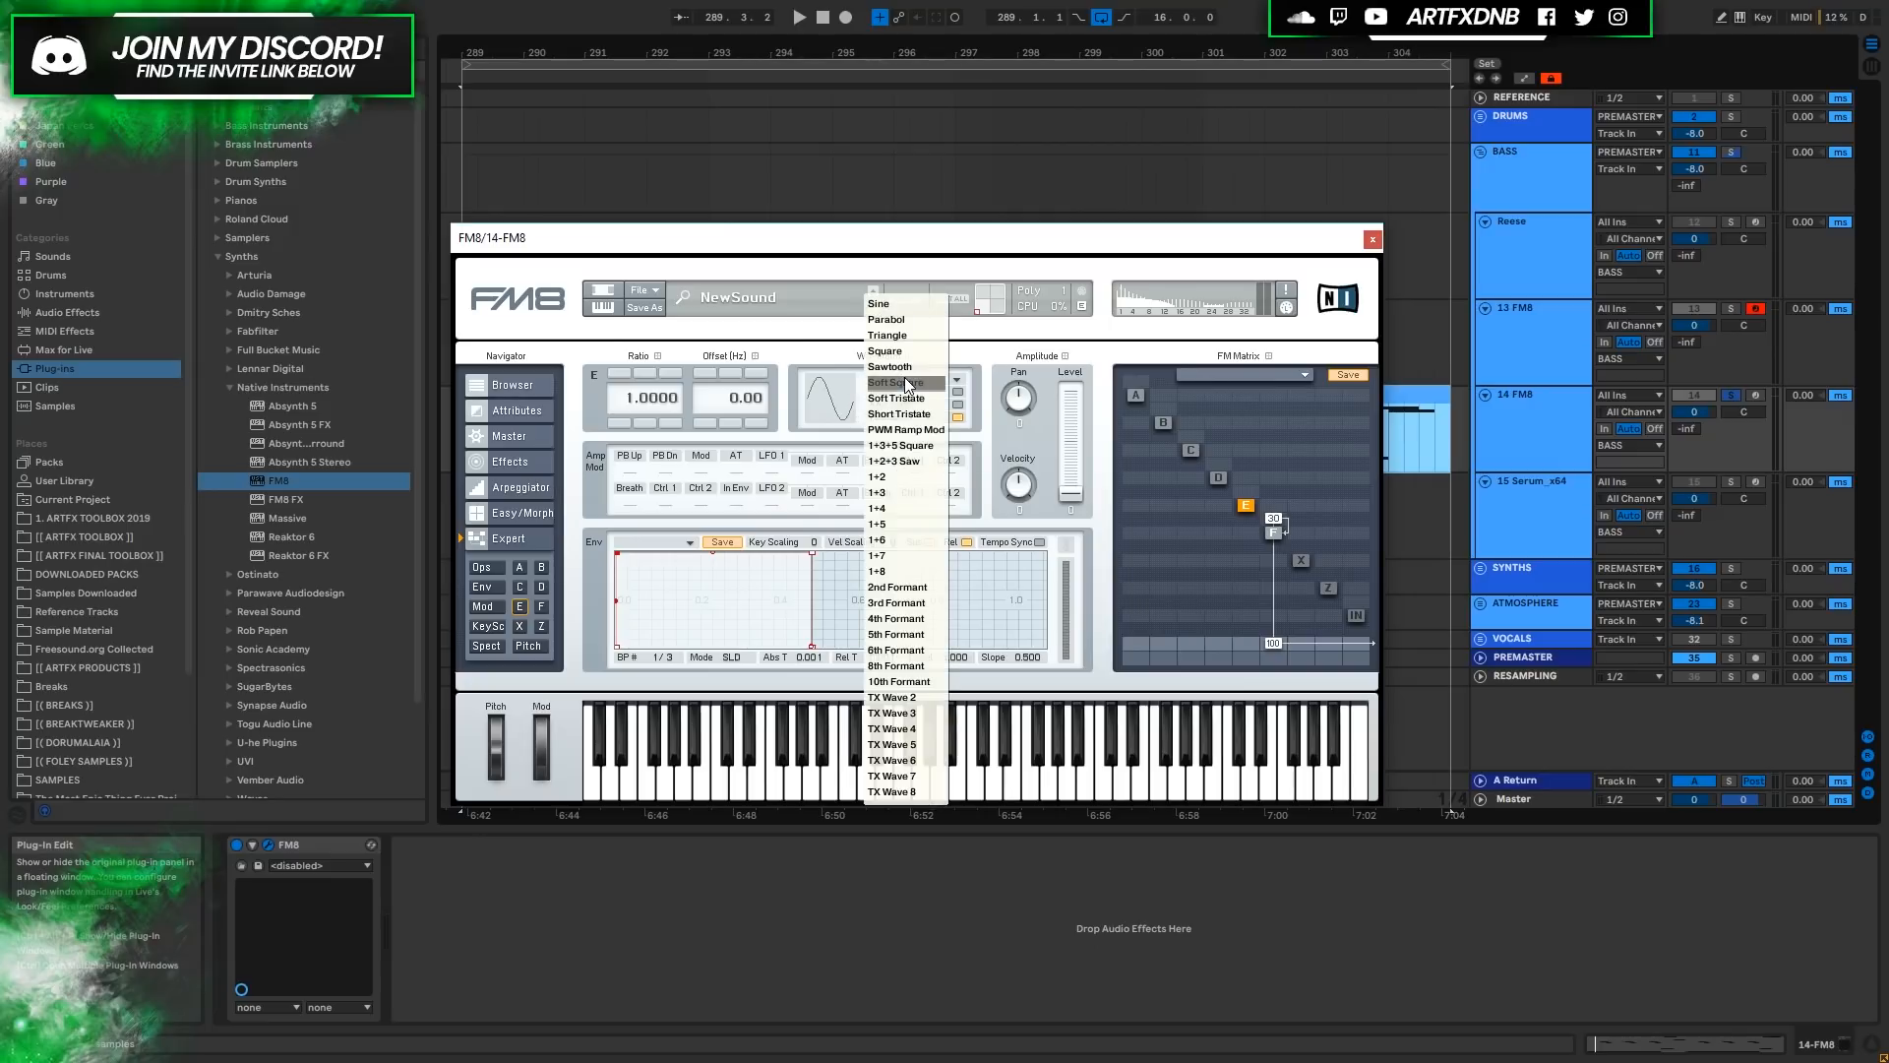
{"action": "left_click", "coordinate": [898, 586]}
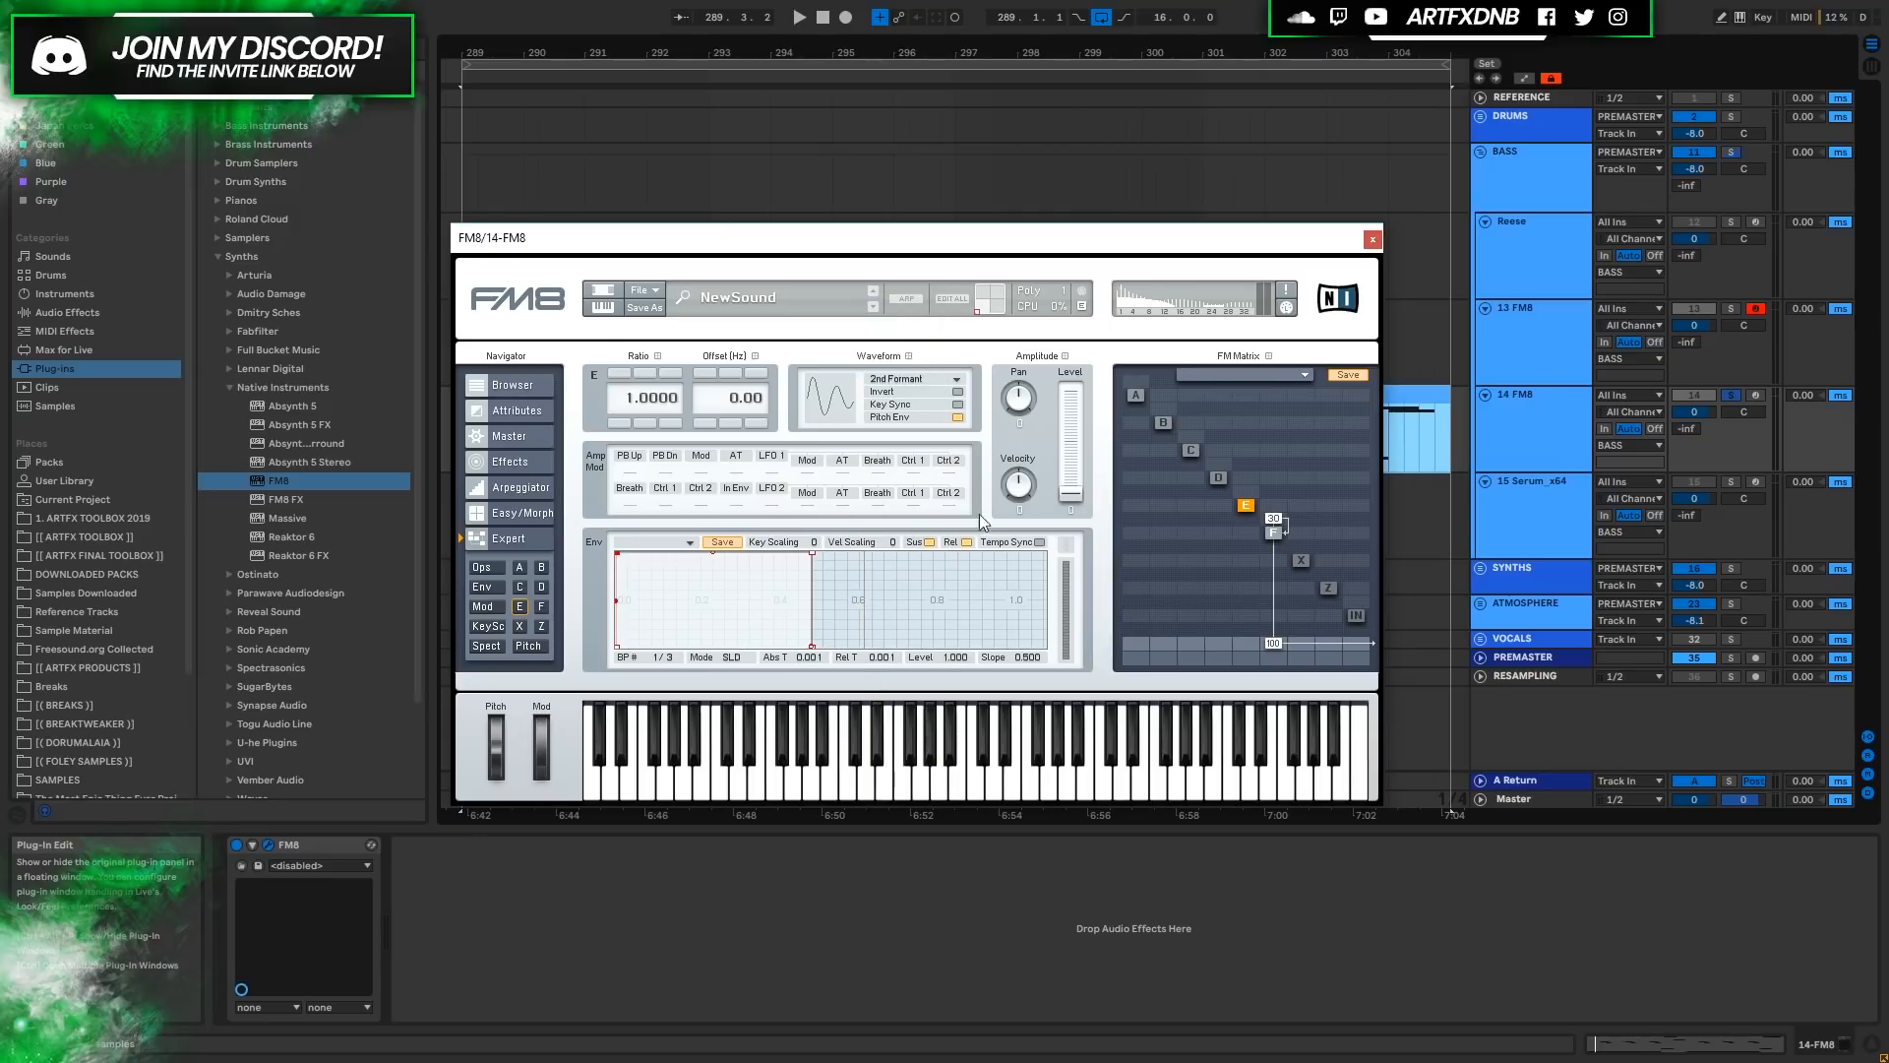
{"action": "left_click", "coordinate": [957, 404]}
{"action": "left_click_drag", "start_coordinate": [1250, 642], "coordinate": [1242, 587]}
{"action": "key", "text": "space"}
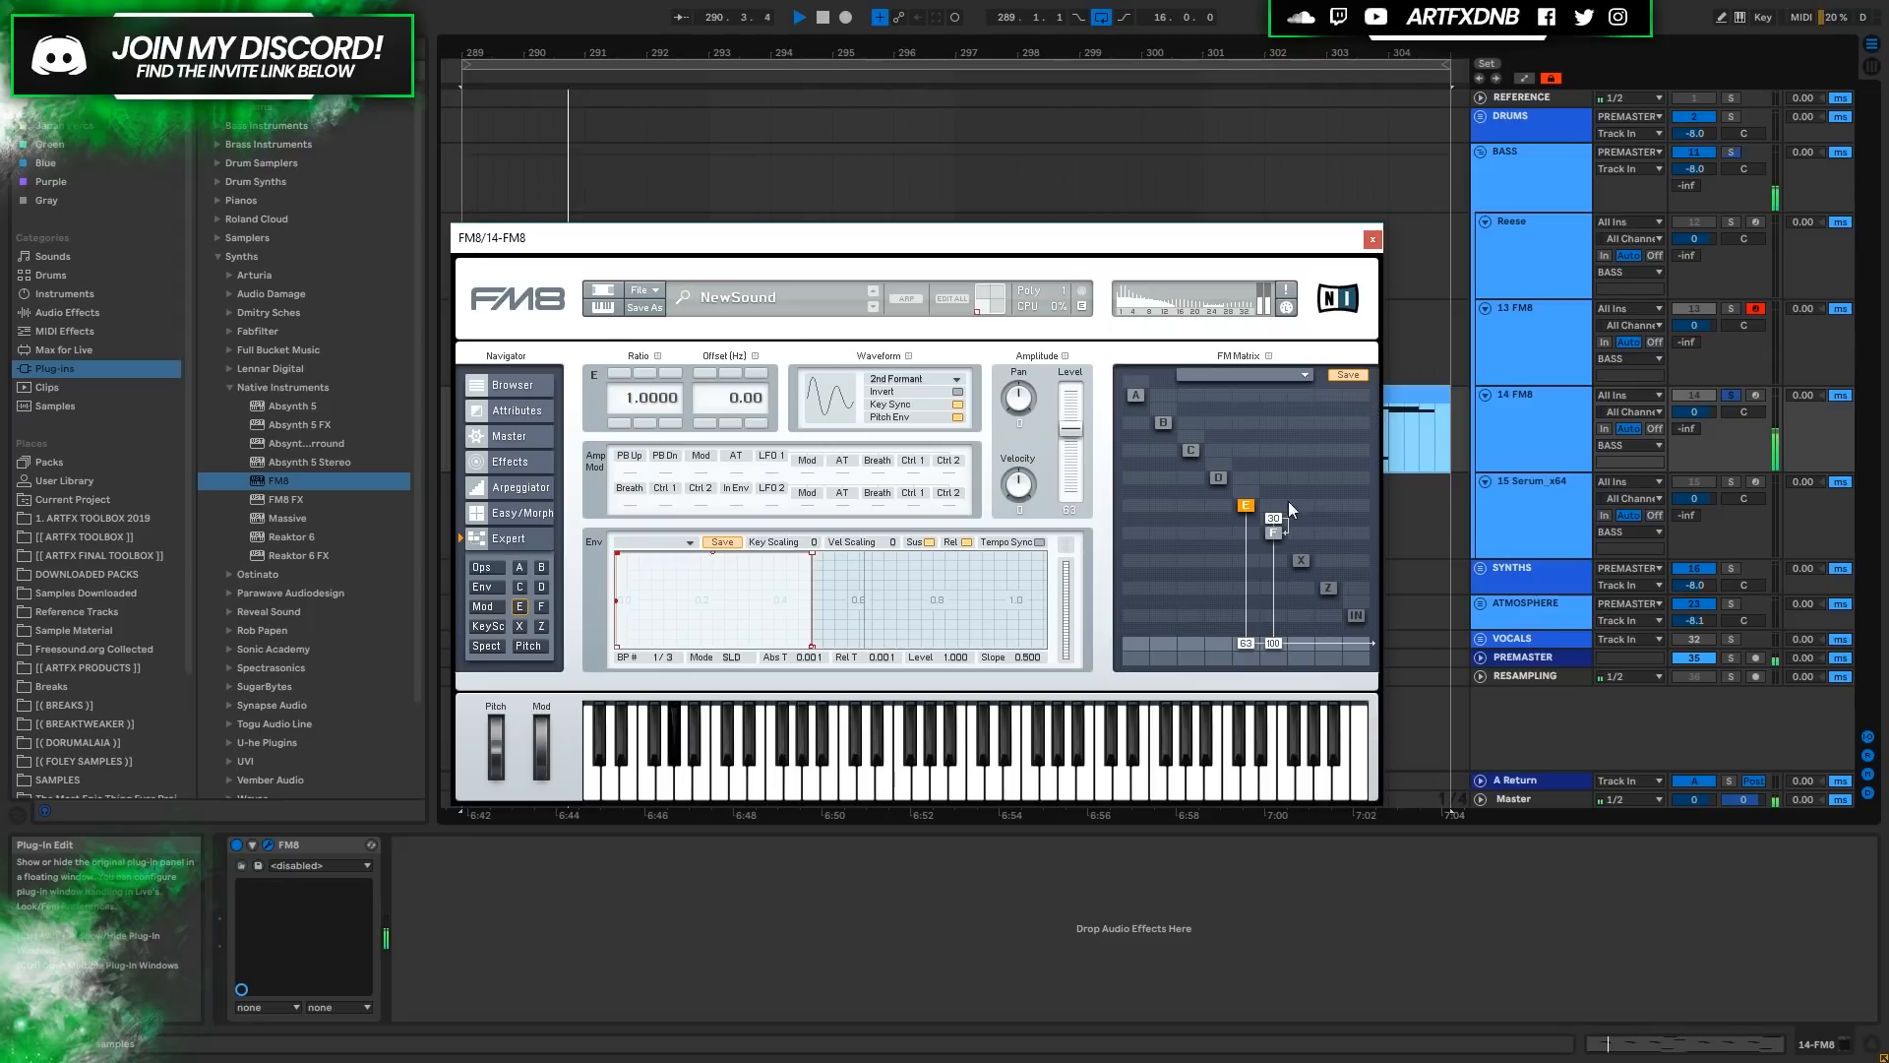
{"action": "key", "text": "space"}
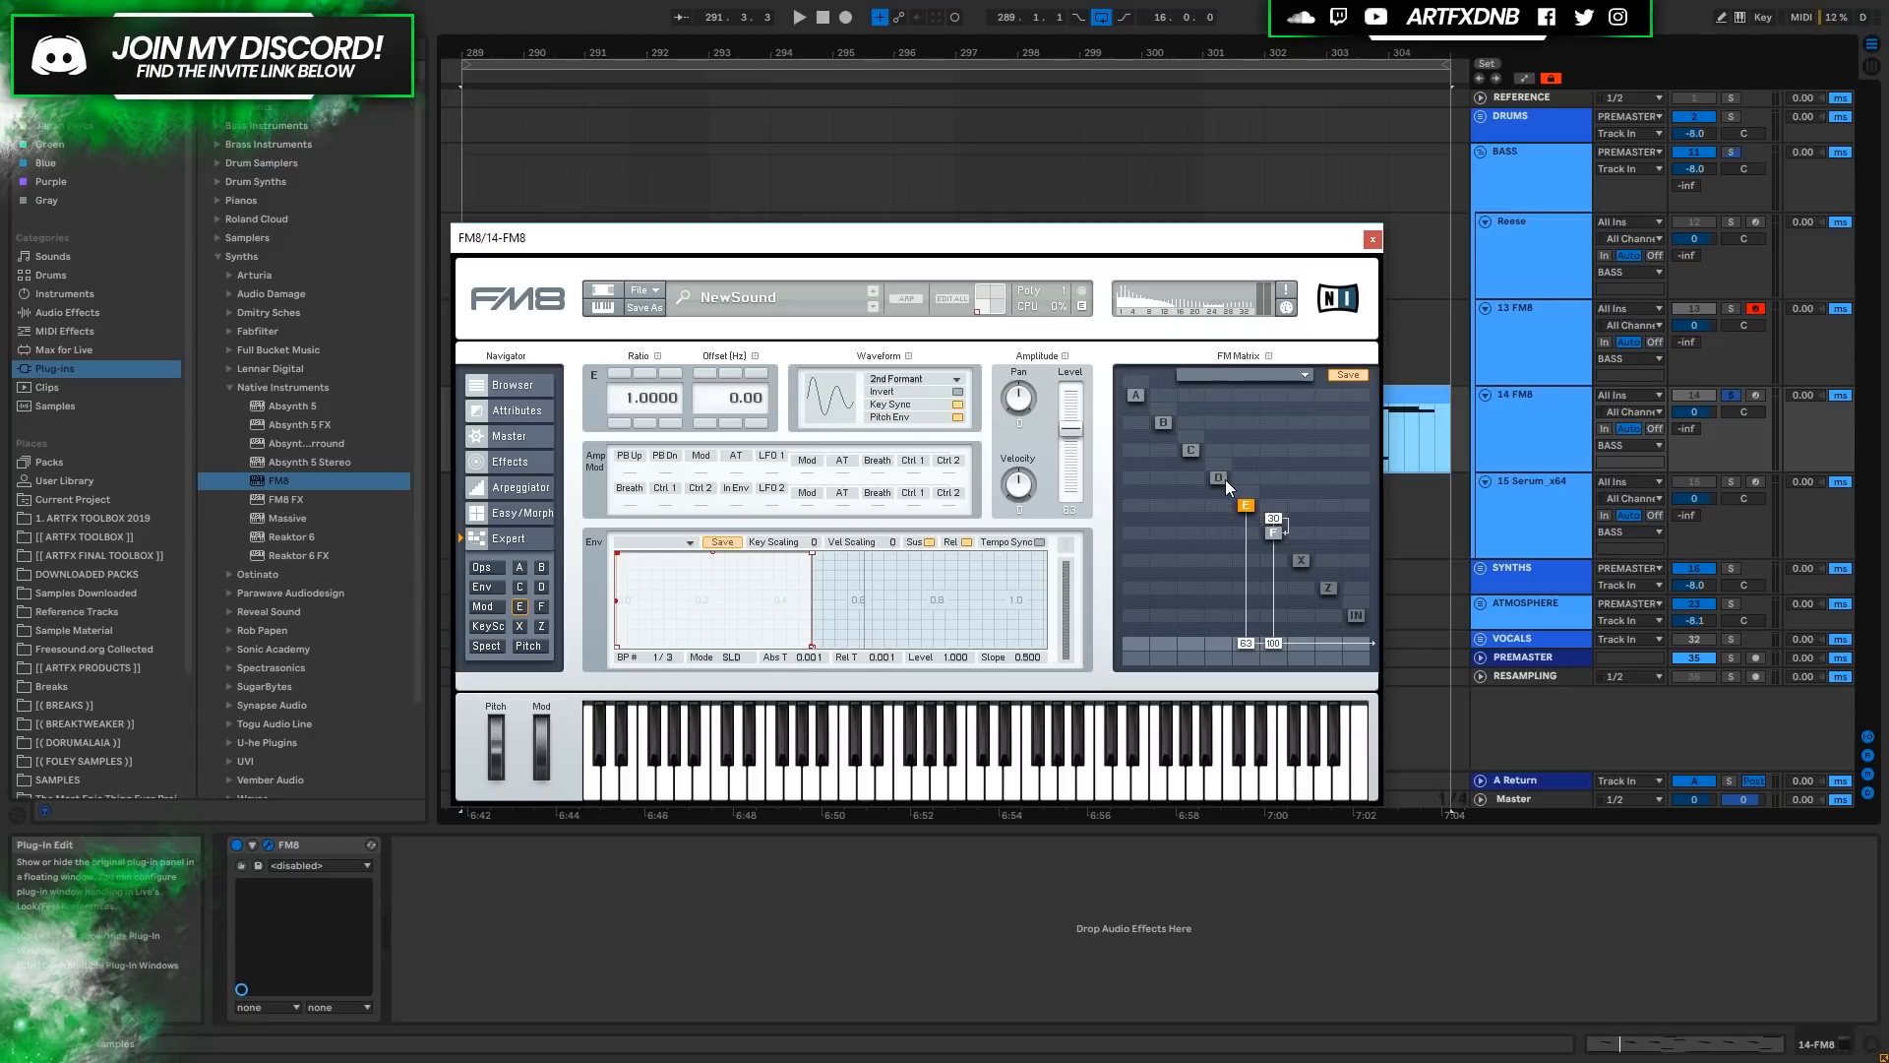
{"action": "key", "text": "space"}
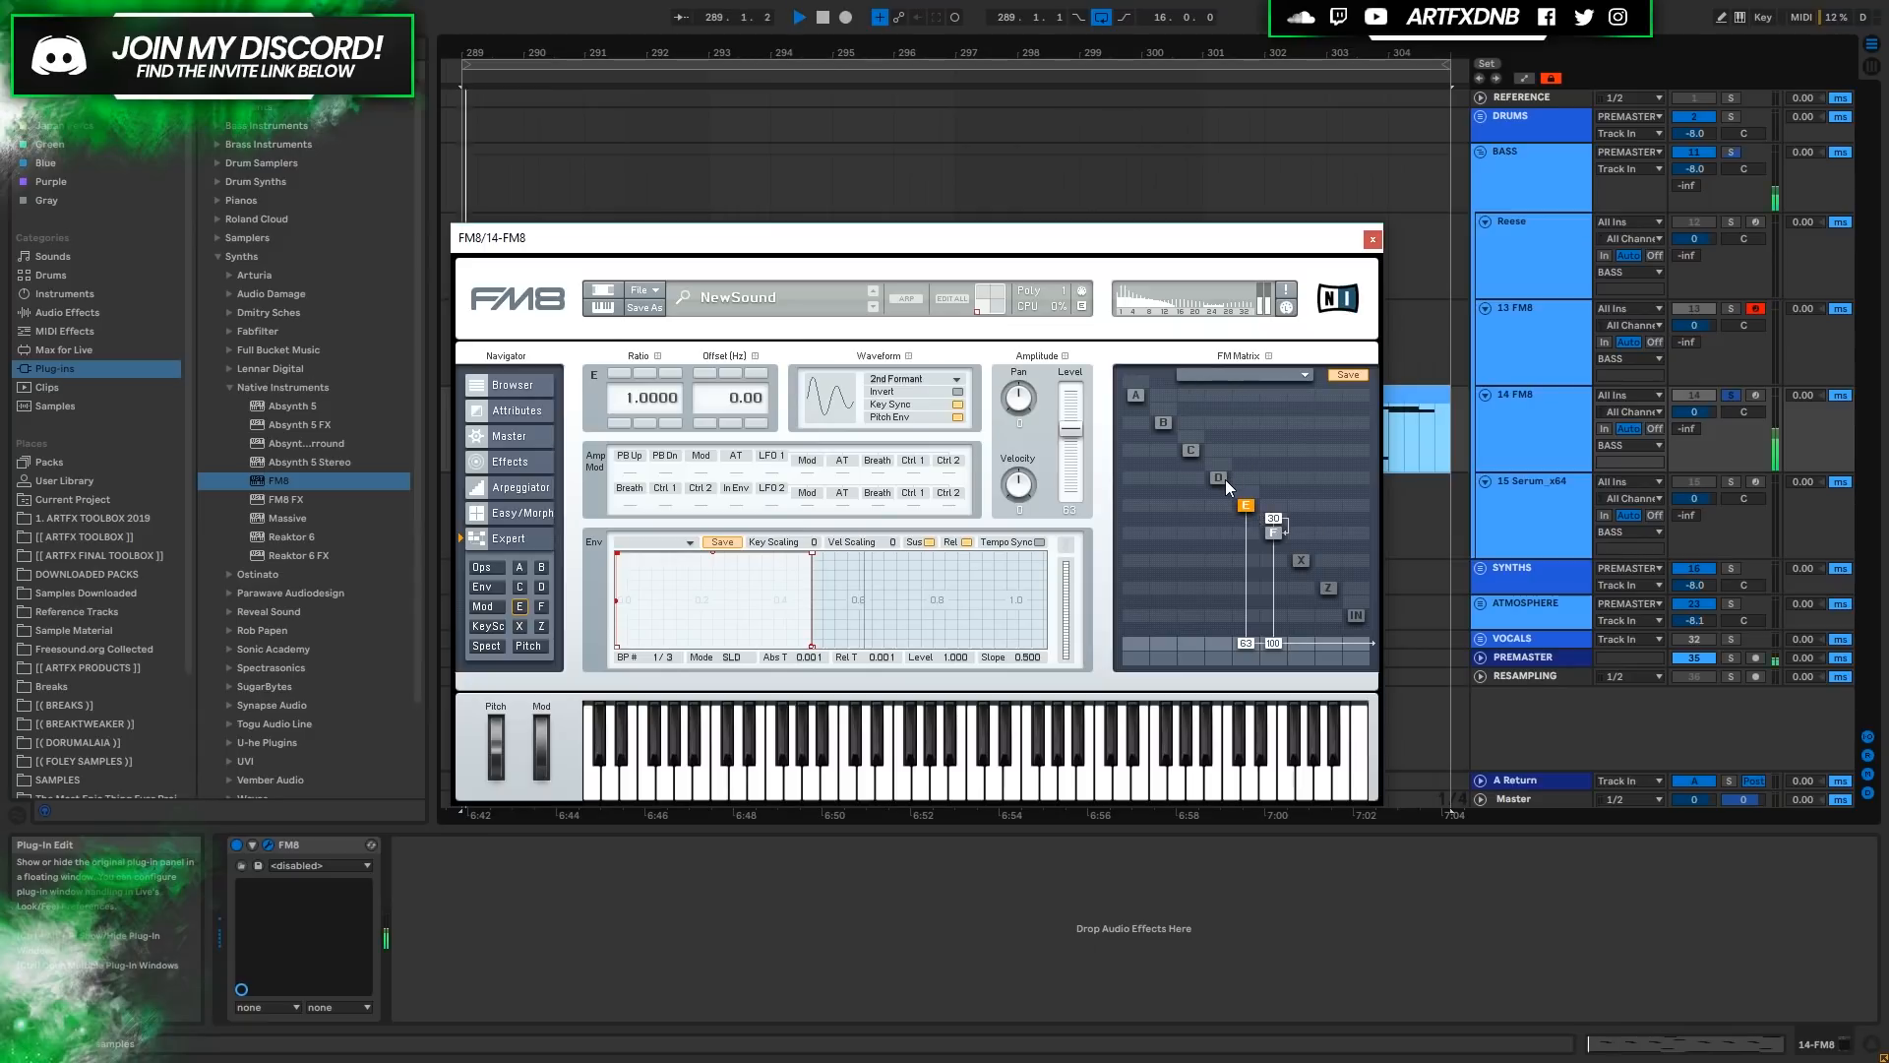
{"action": "key", "text": "space"}
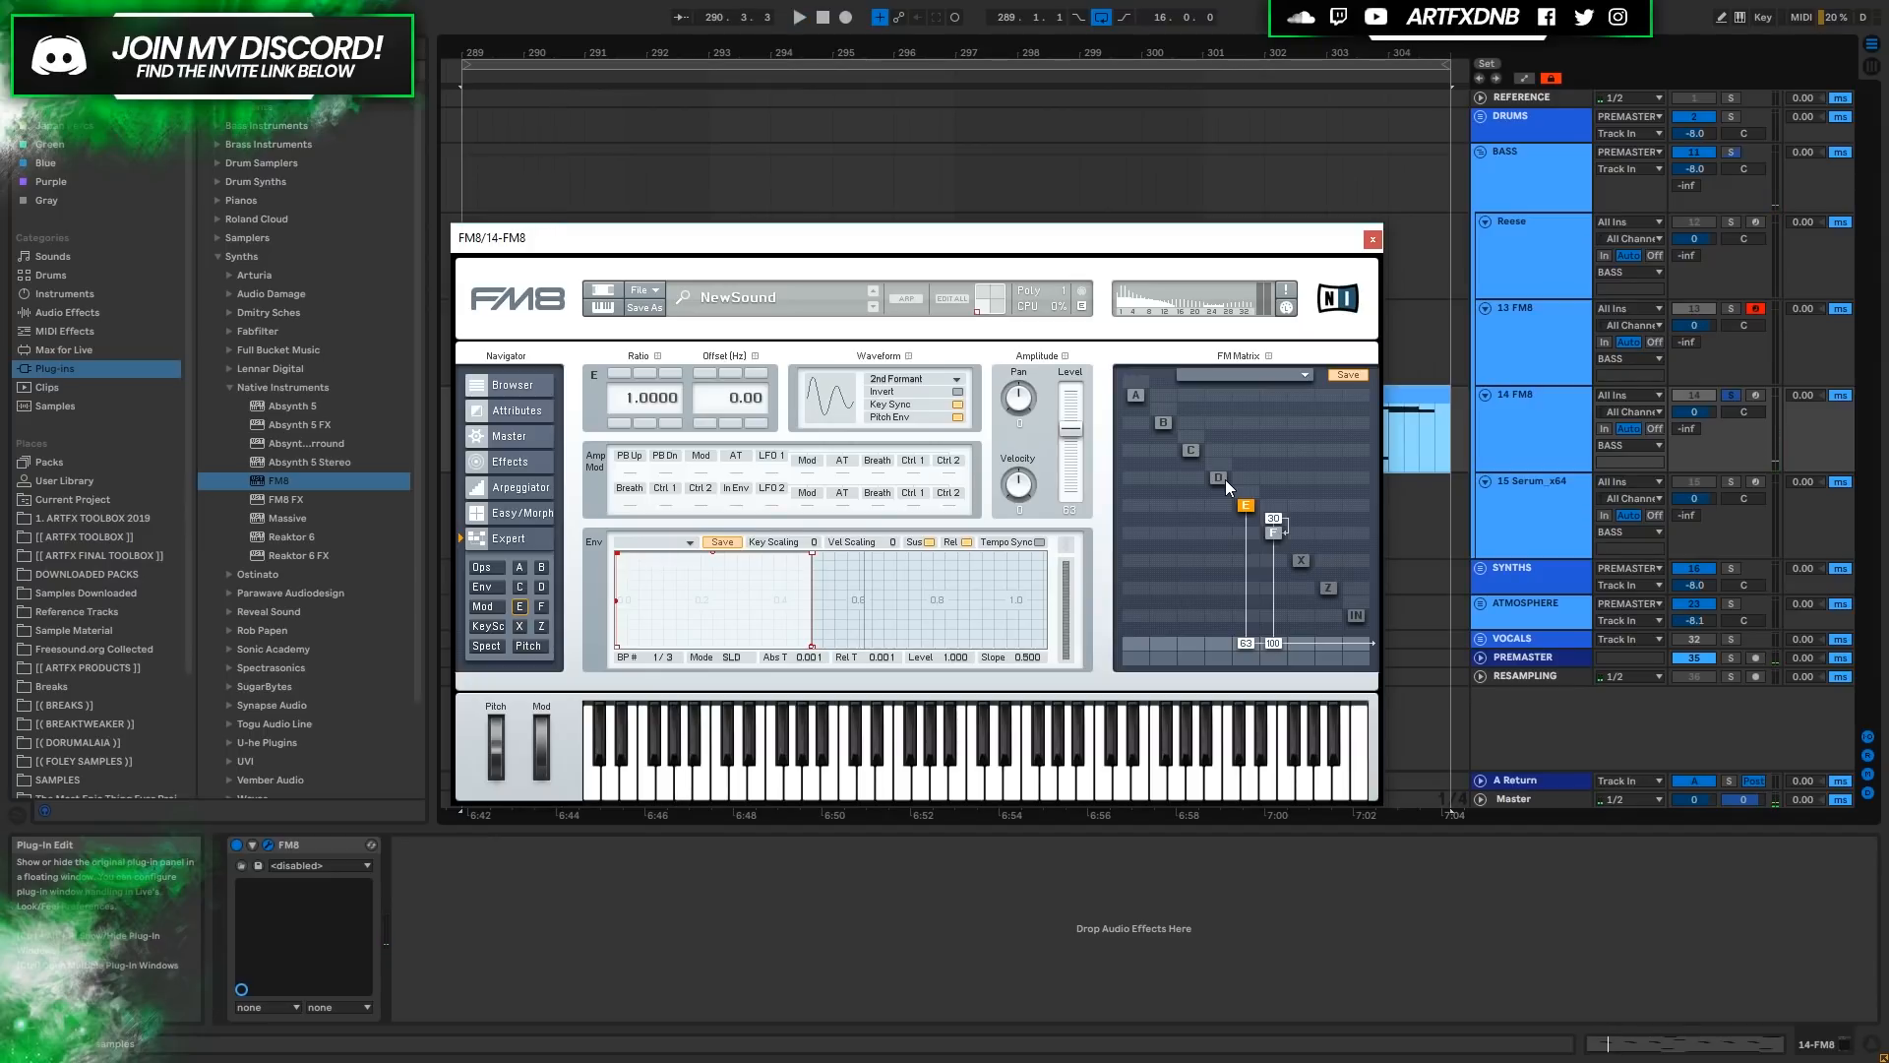
Set operator D to a Soft Square waveform with Key Sync on.
{"action": "left_click", "coordinate": [1226, 480]}
{"action": "left_click", "coordinate": [958, 404]}
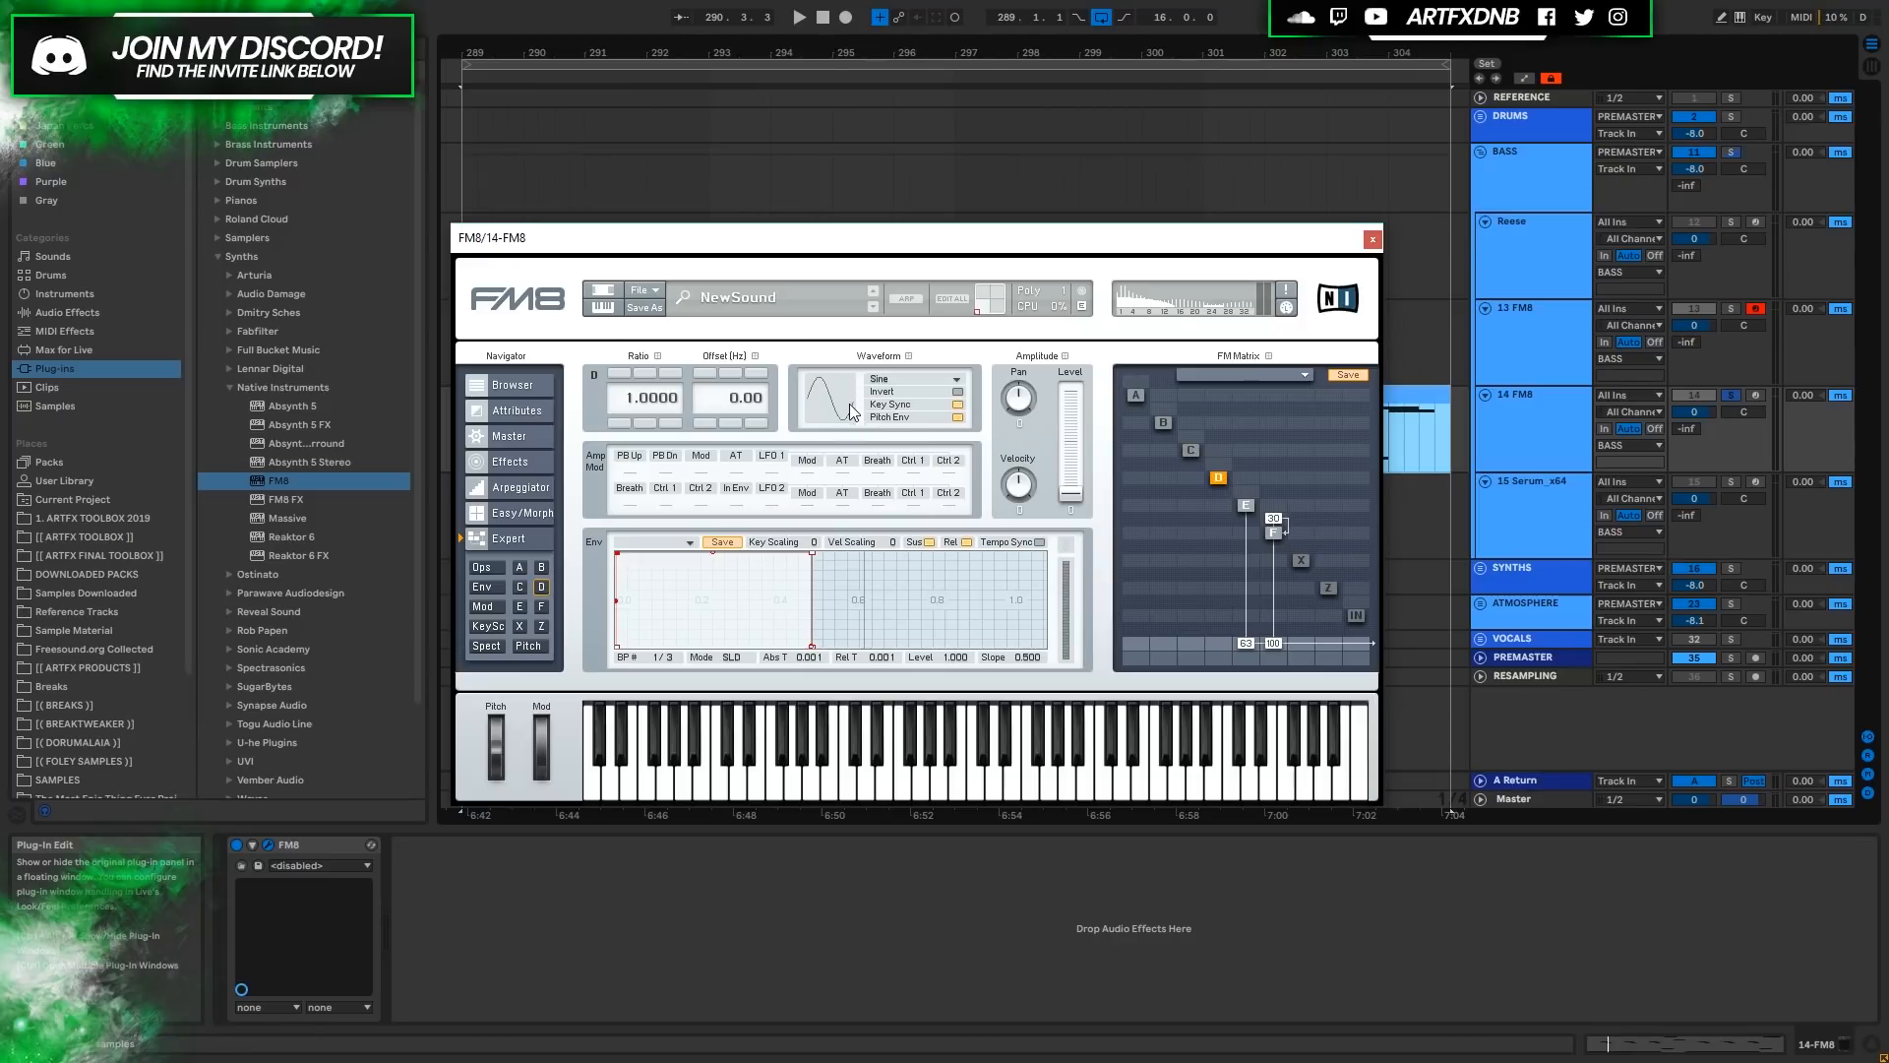
{"action": "left_click", "coordinate": [894, 378]}
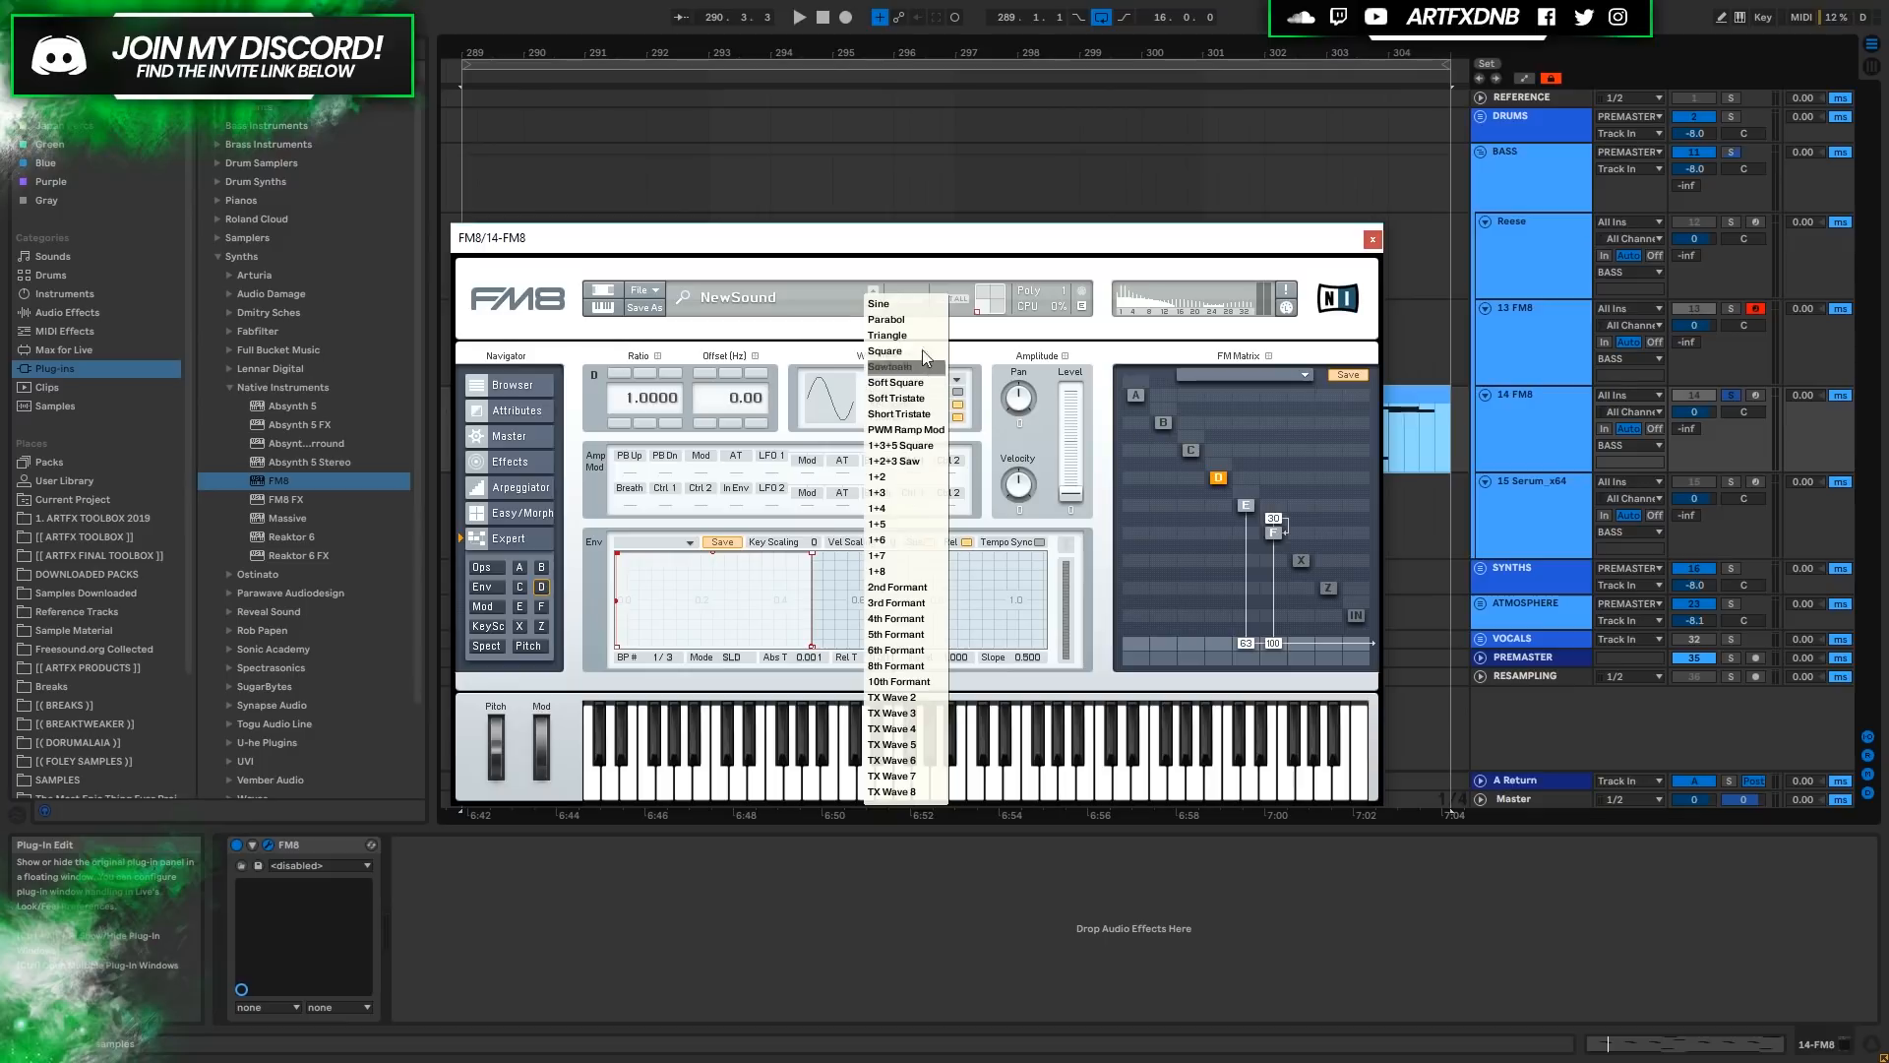
{"action": "left_click", "coordinate": [912, 383]}
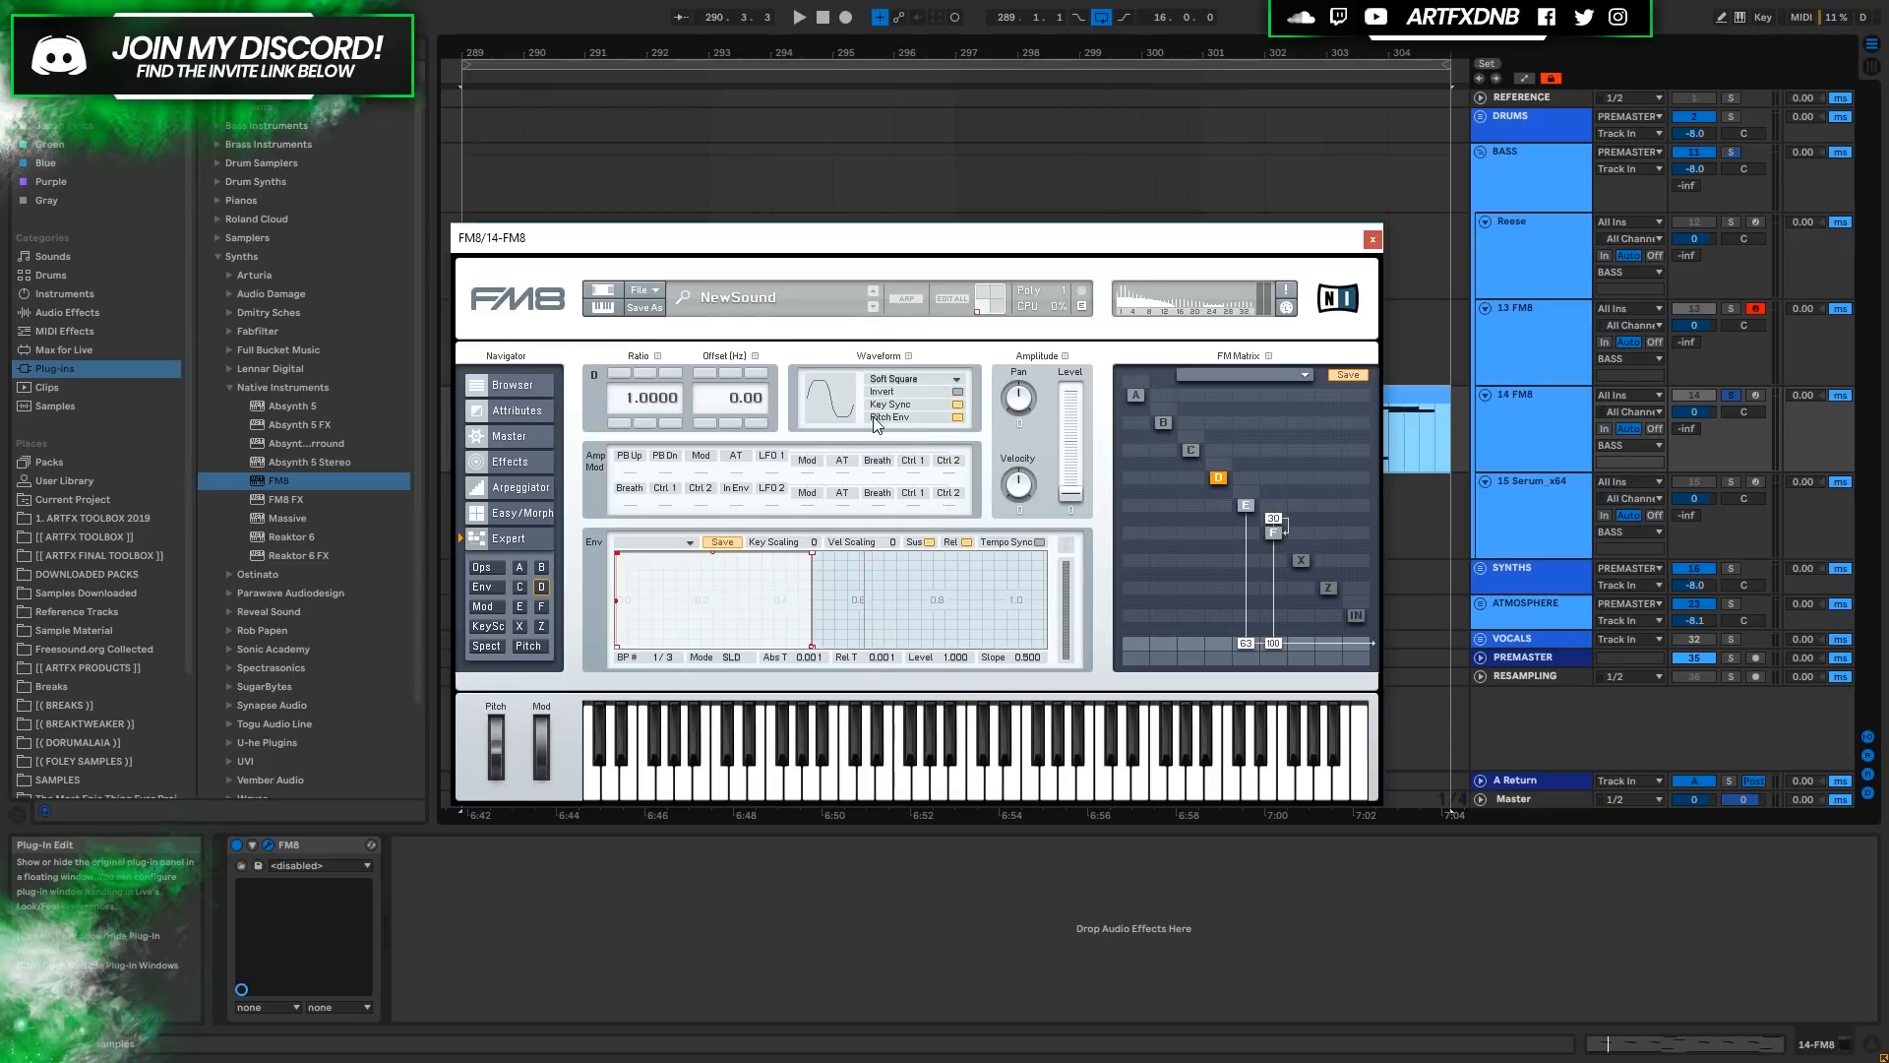
Route operator D into operator F in the FM matrix and adjust the modulation amount while auditioning the clip.
{"action": "left_click", "coordinate": [1245, 505]}
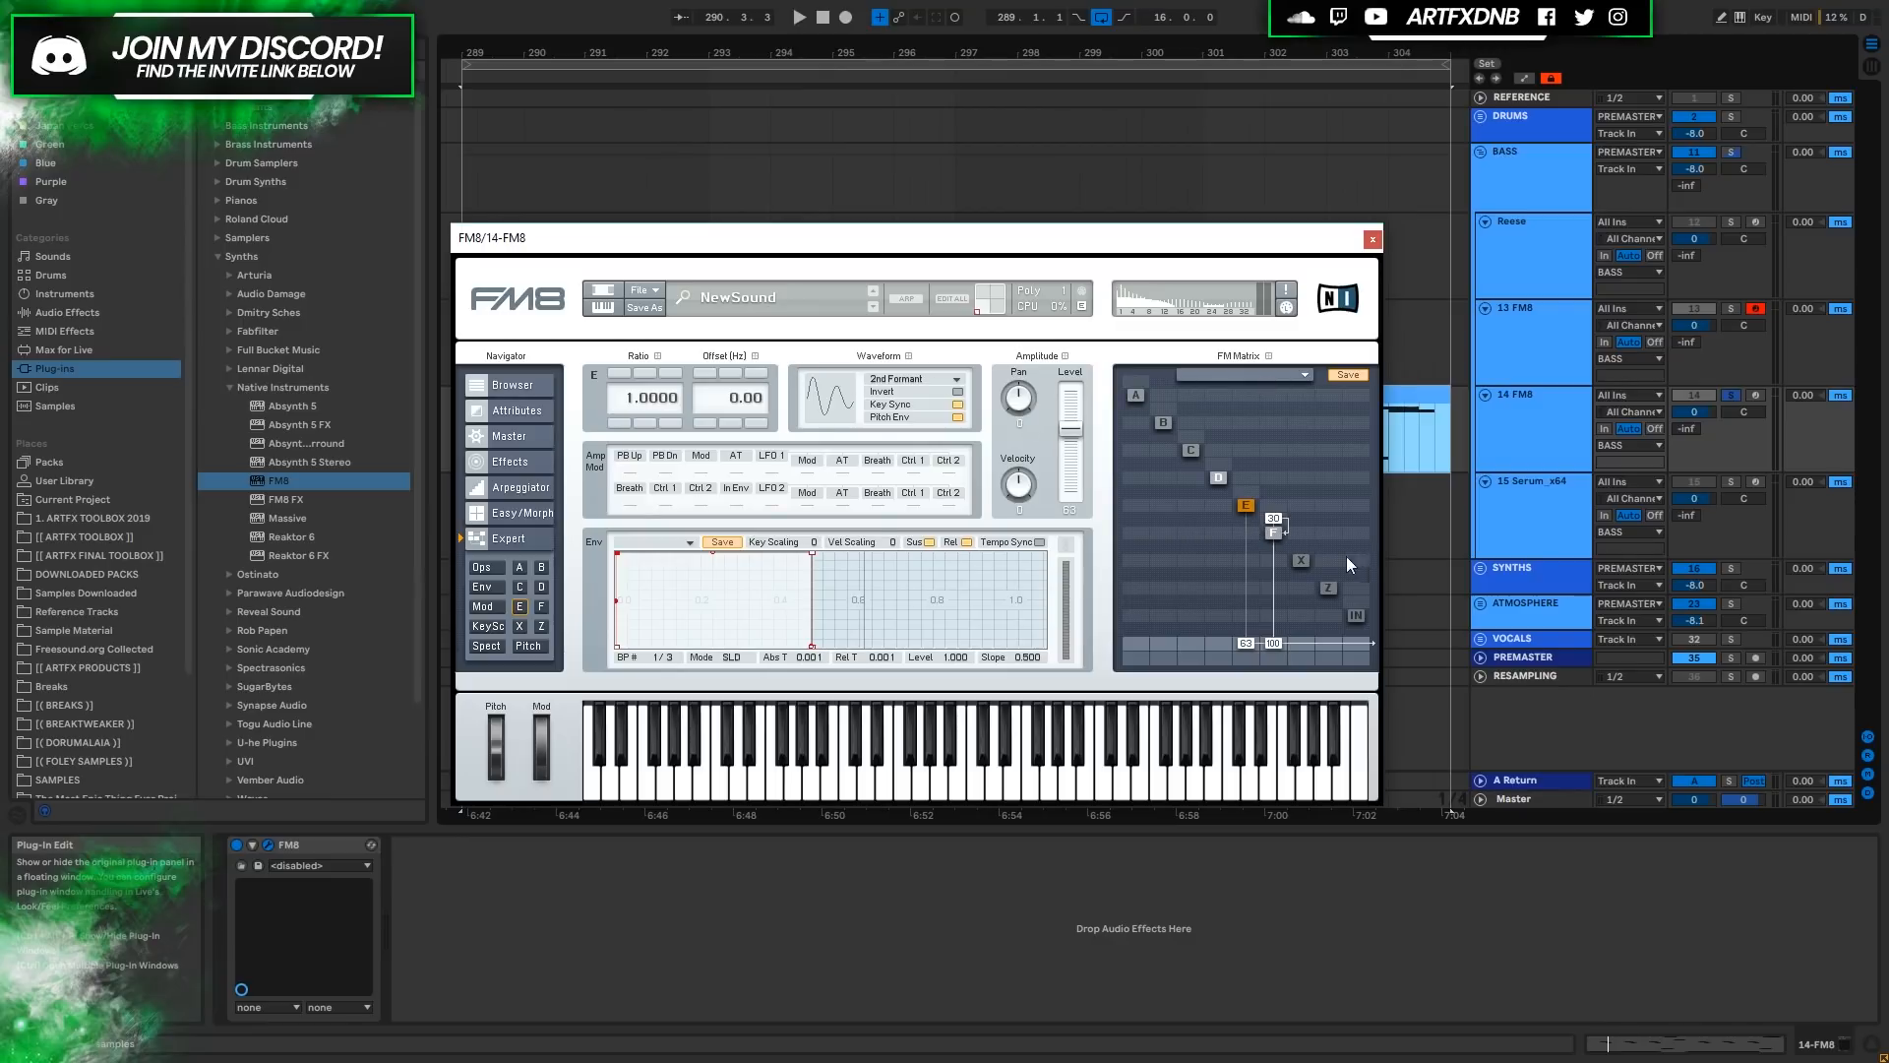
{"action": "left_click", "coordinate": [1272, 531]}
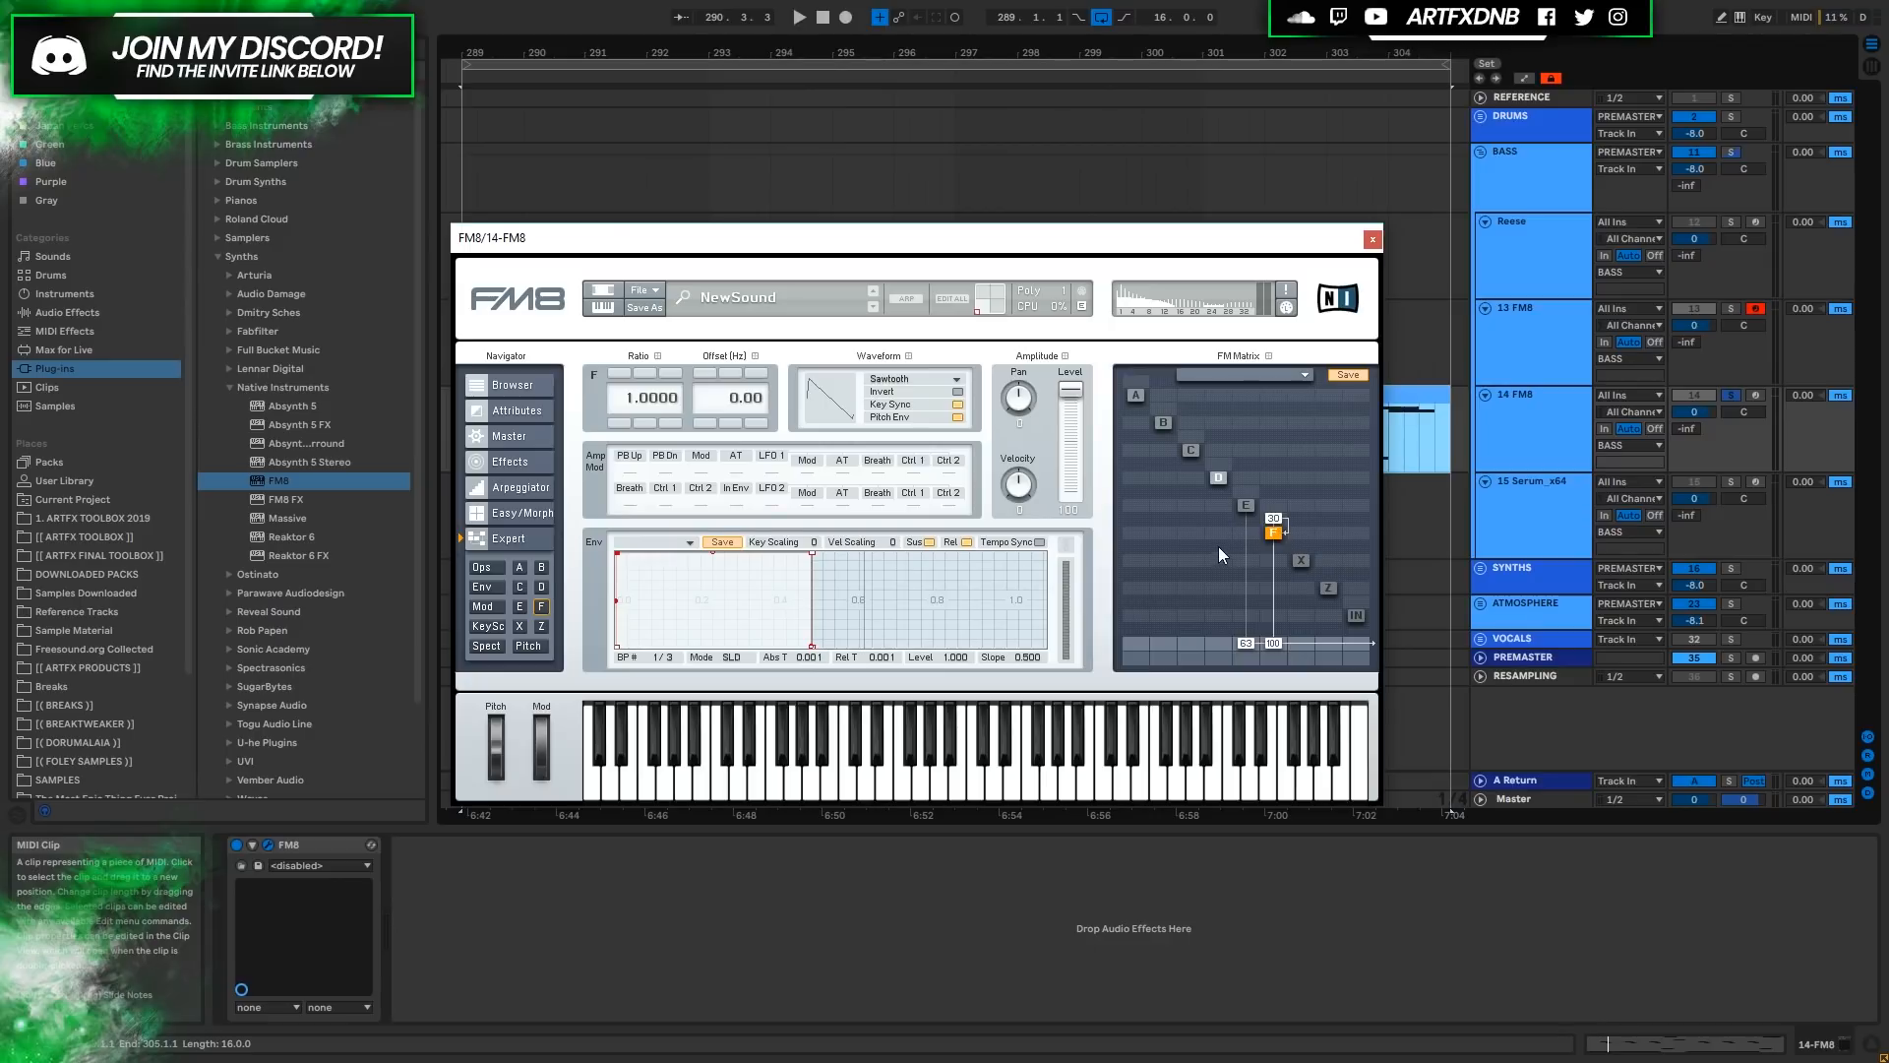
{"action": "key", "text": "space"}
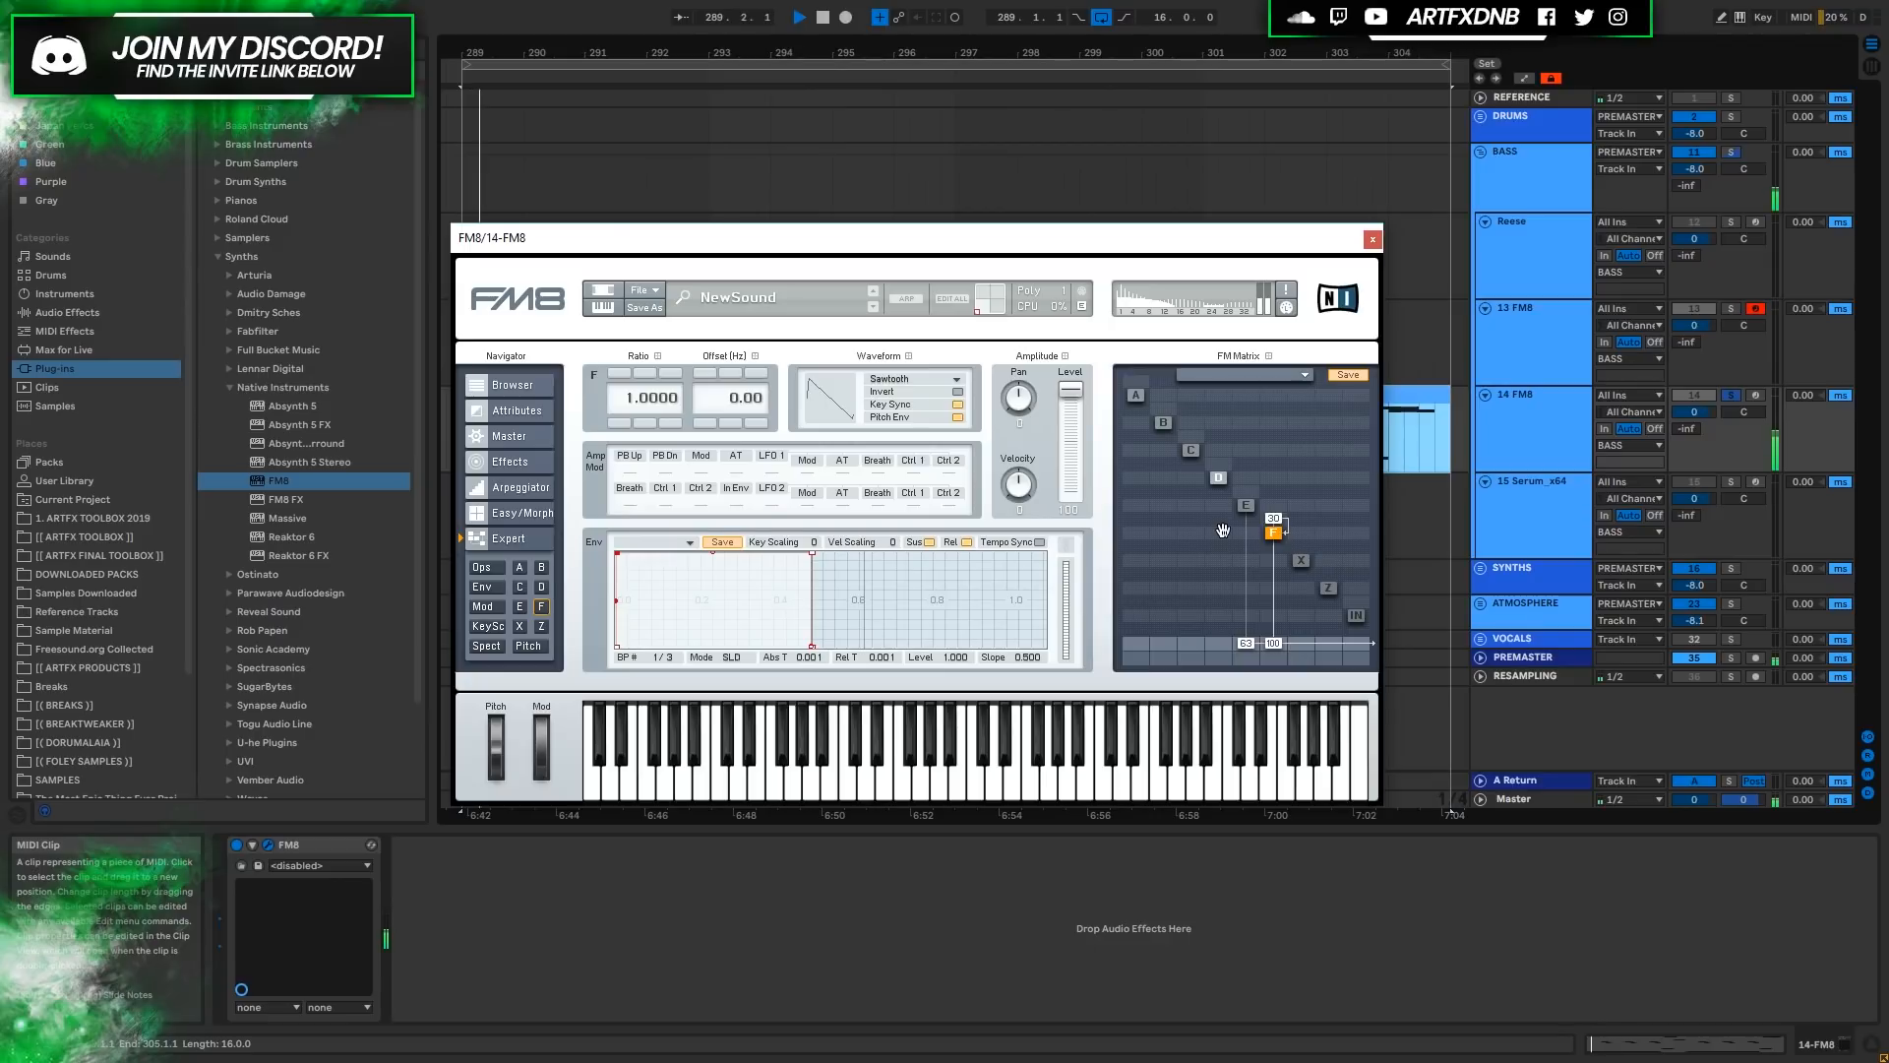
{"action": "left_click_drag", "start_coordinate": [1224, 534], "coordinate": [1215, 488]}
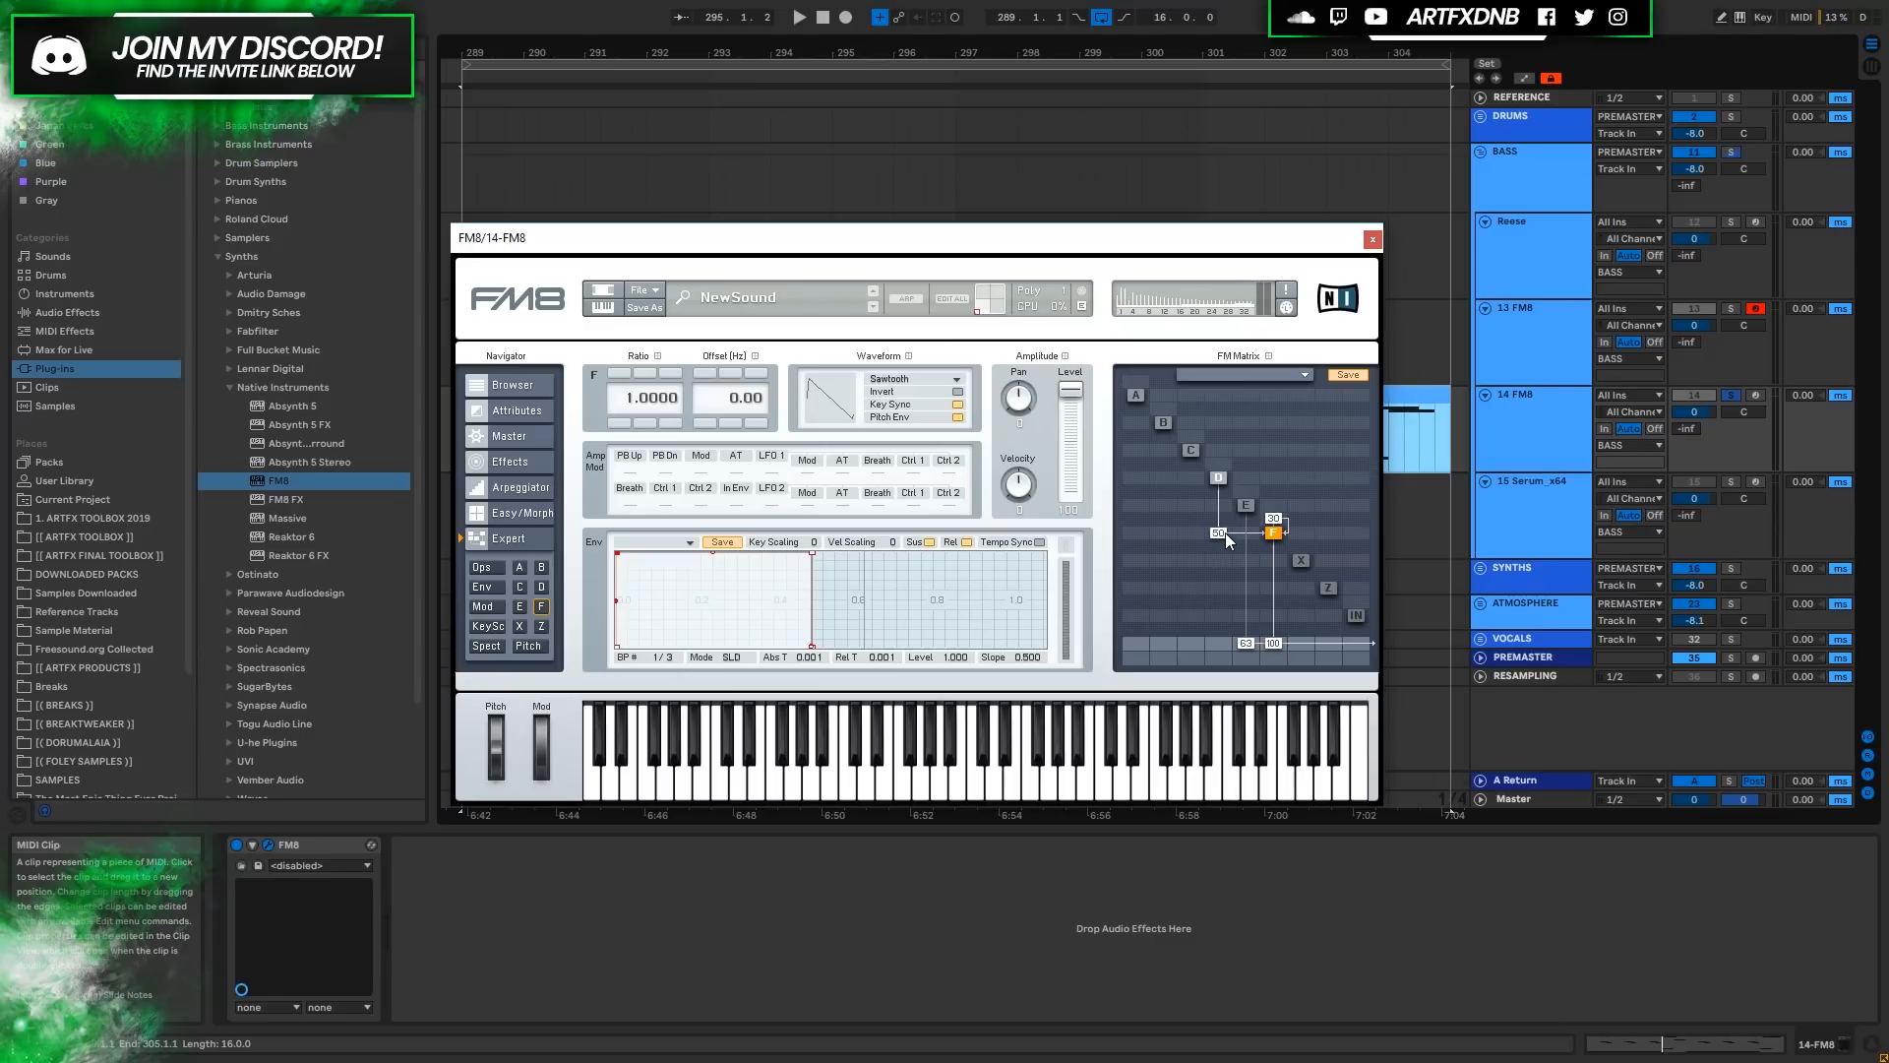
{"action": "key", "text": "space"}
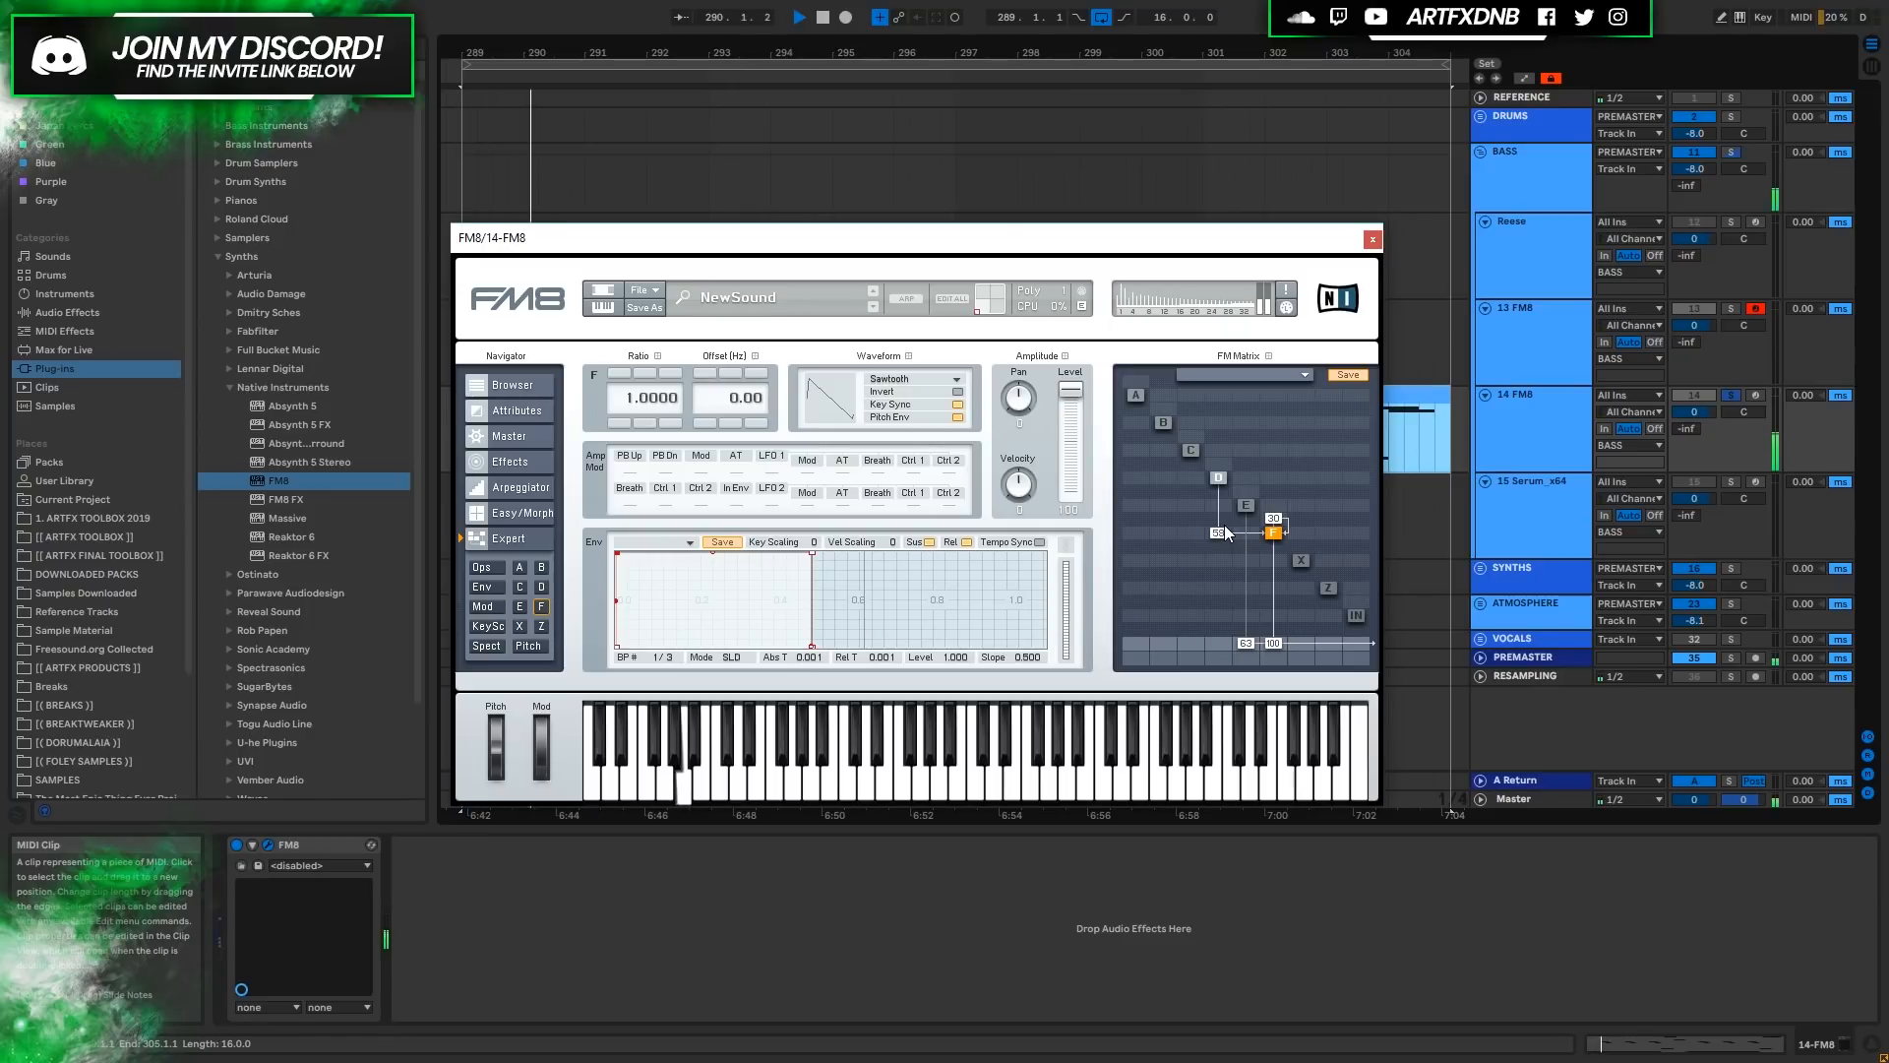
{"action": "left_click_drag", "start_coordinate": [1224, 517], "coordinate": [1225, 547]}
{"action": "key", "text": "space"}
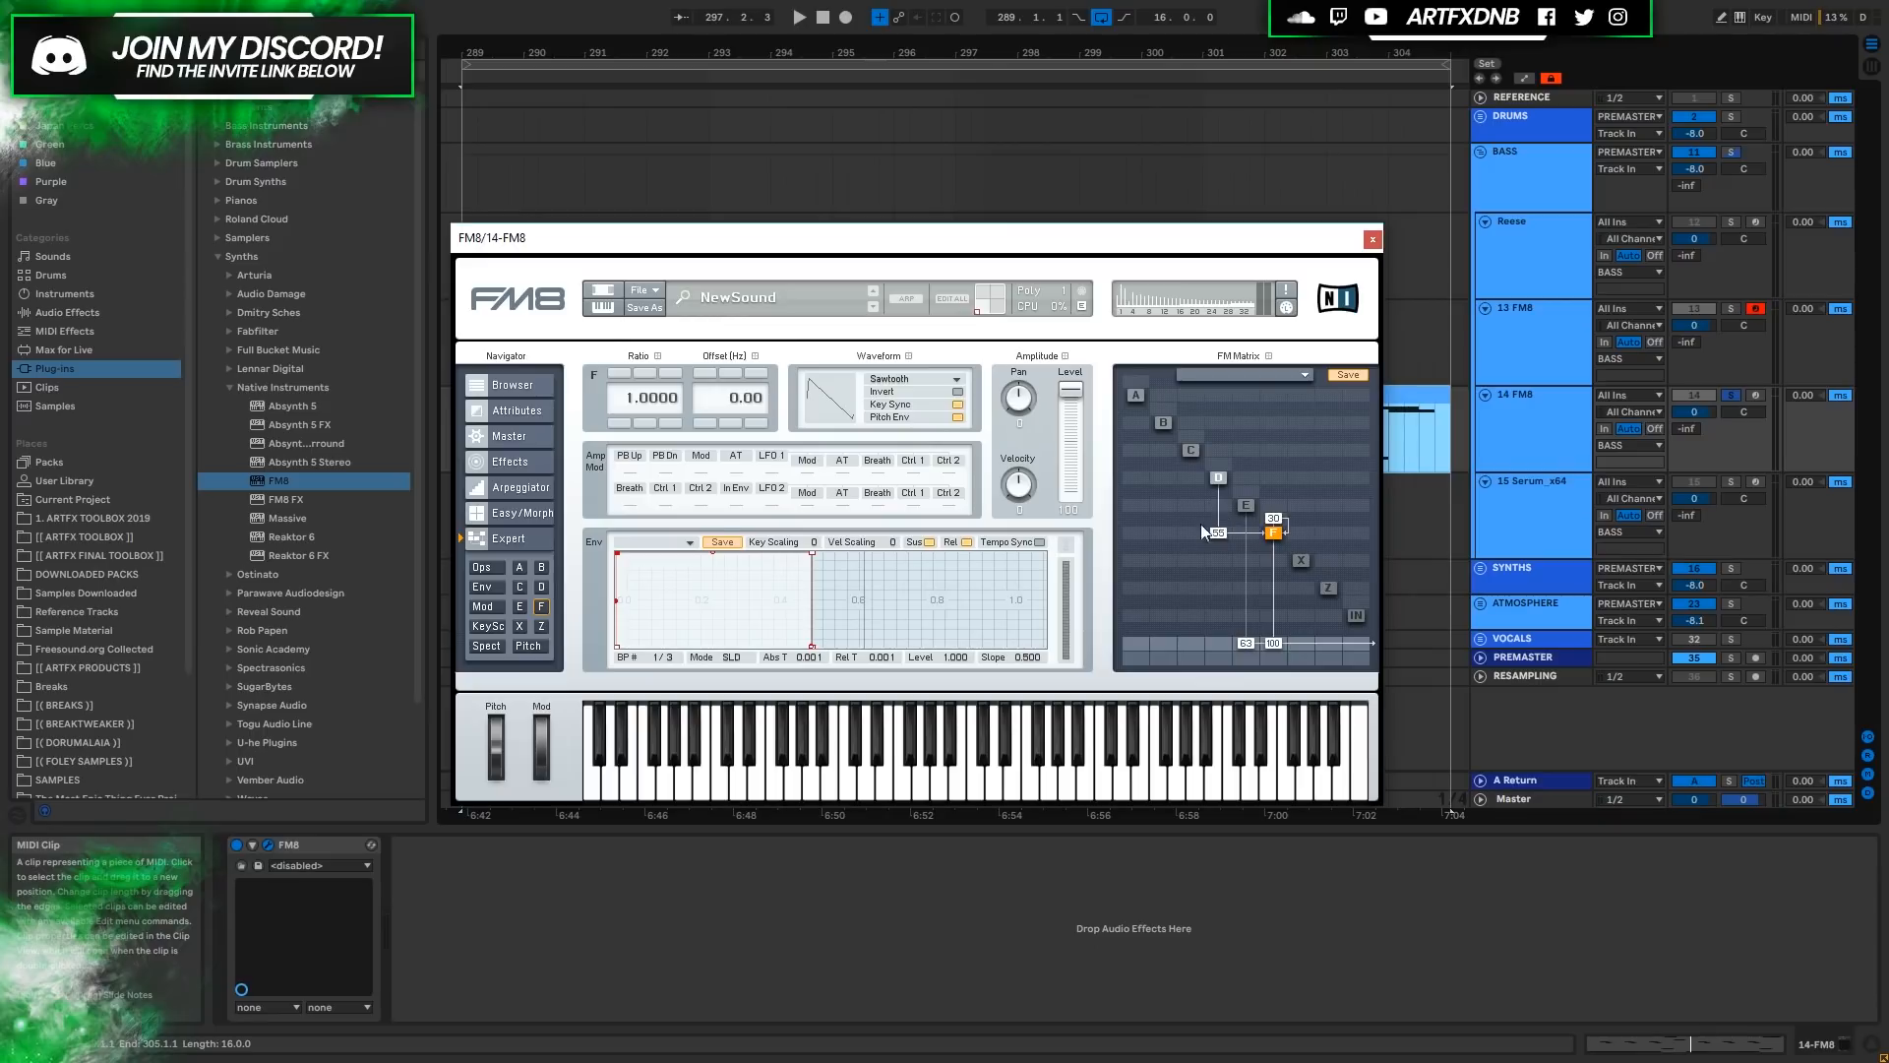
Set operator D's ratio to 1.0270 and fine-tune its modulation amount into operator F during playback.
{"action": "left_click", "coordinate": [1222, 477]}
{"action": "key", "text": "space"}
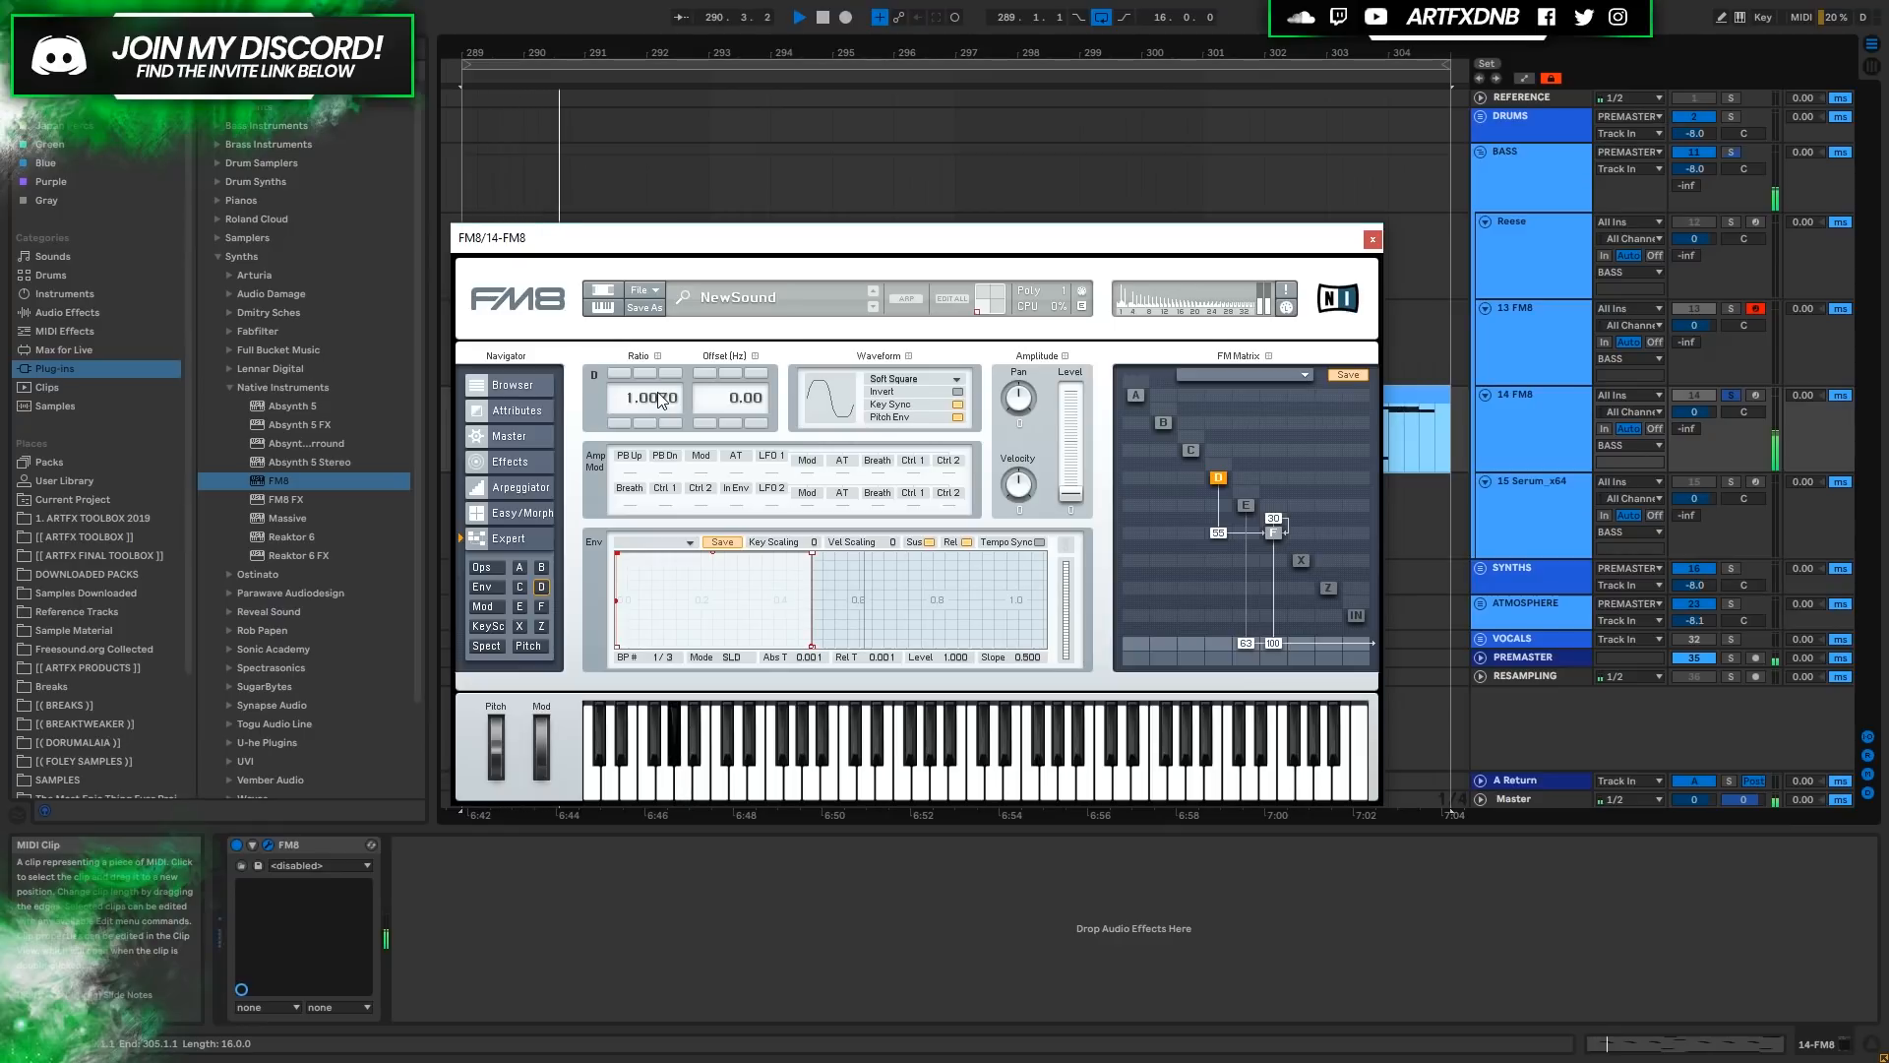
{"action": "left_click_drag", "start_coordinate": [658, 392], "coordinate": [654, 372]}
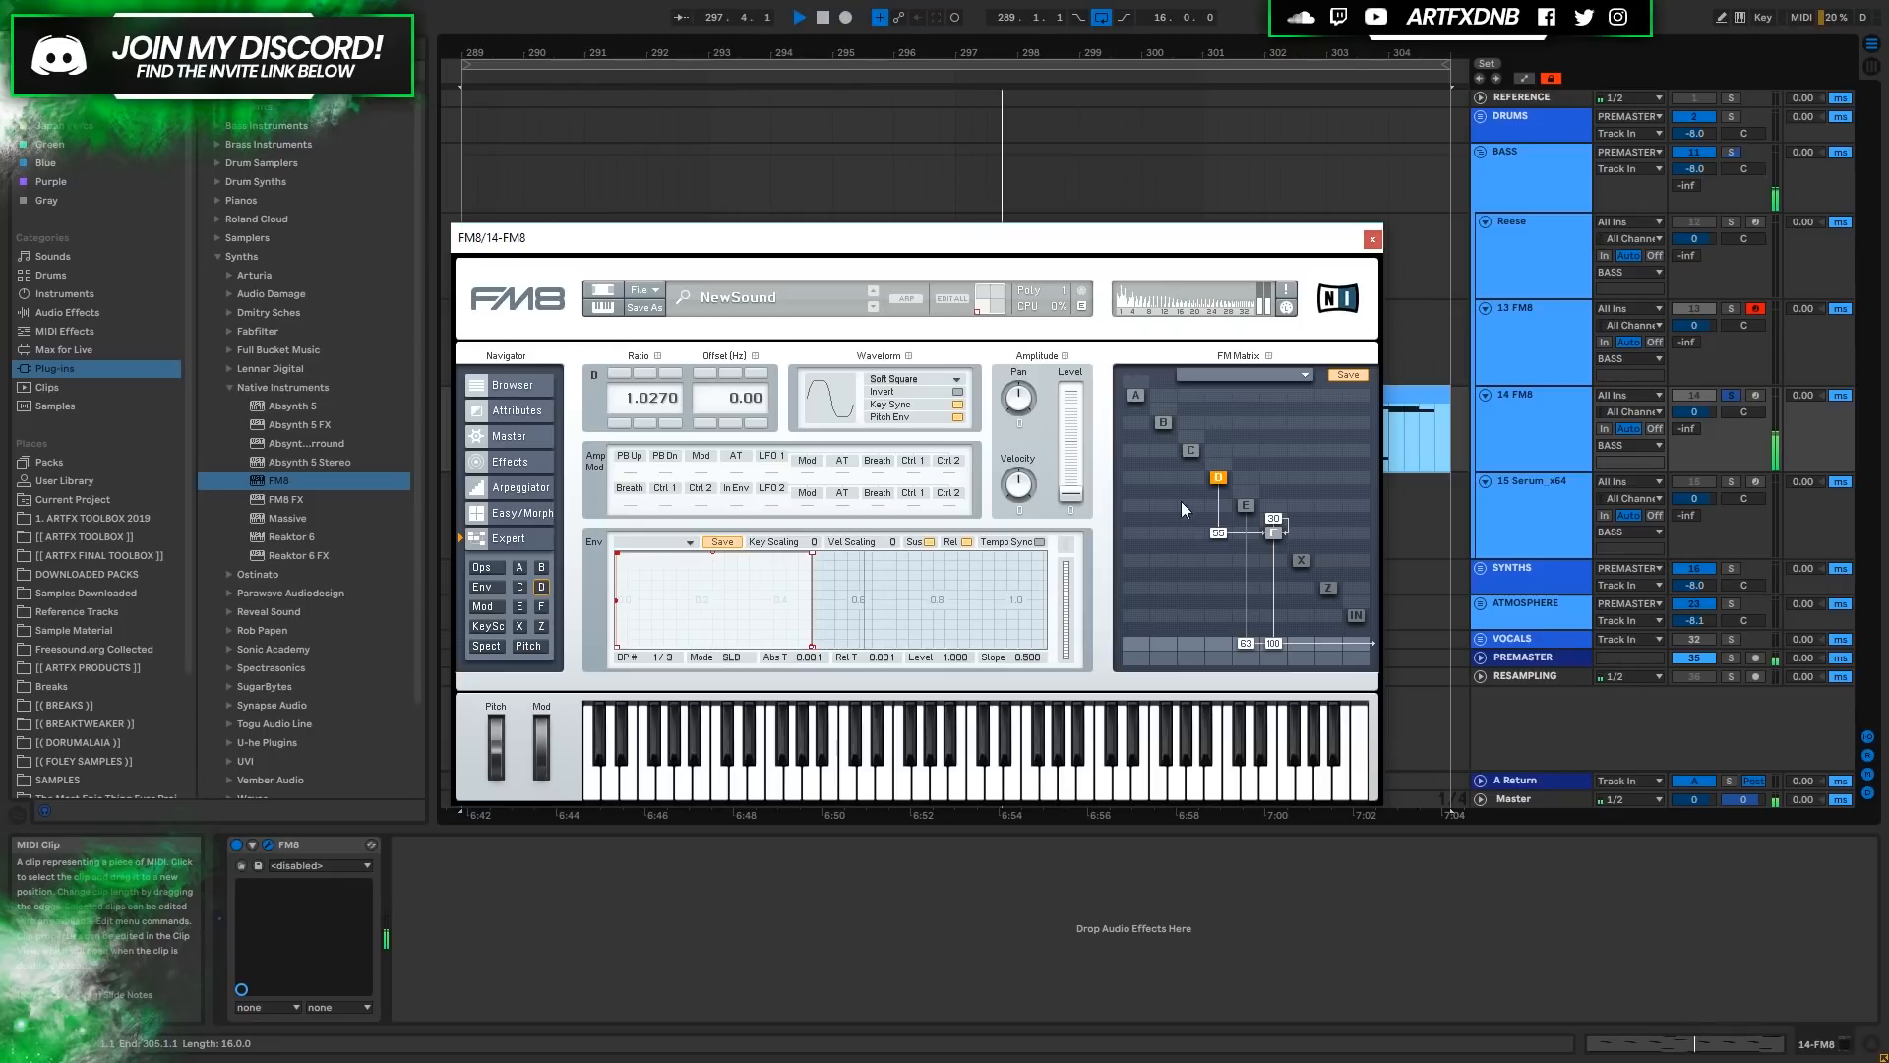
{"action": "key", "text": "space"}
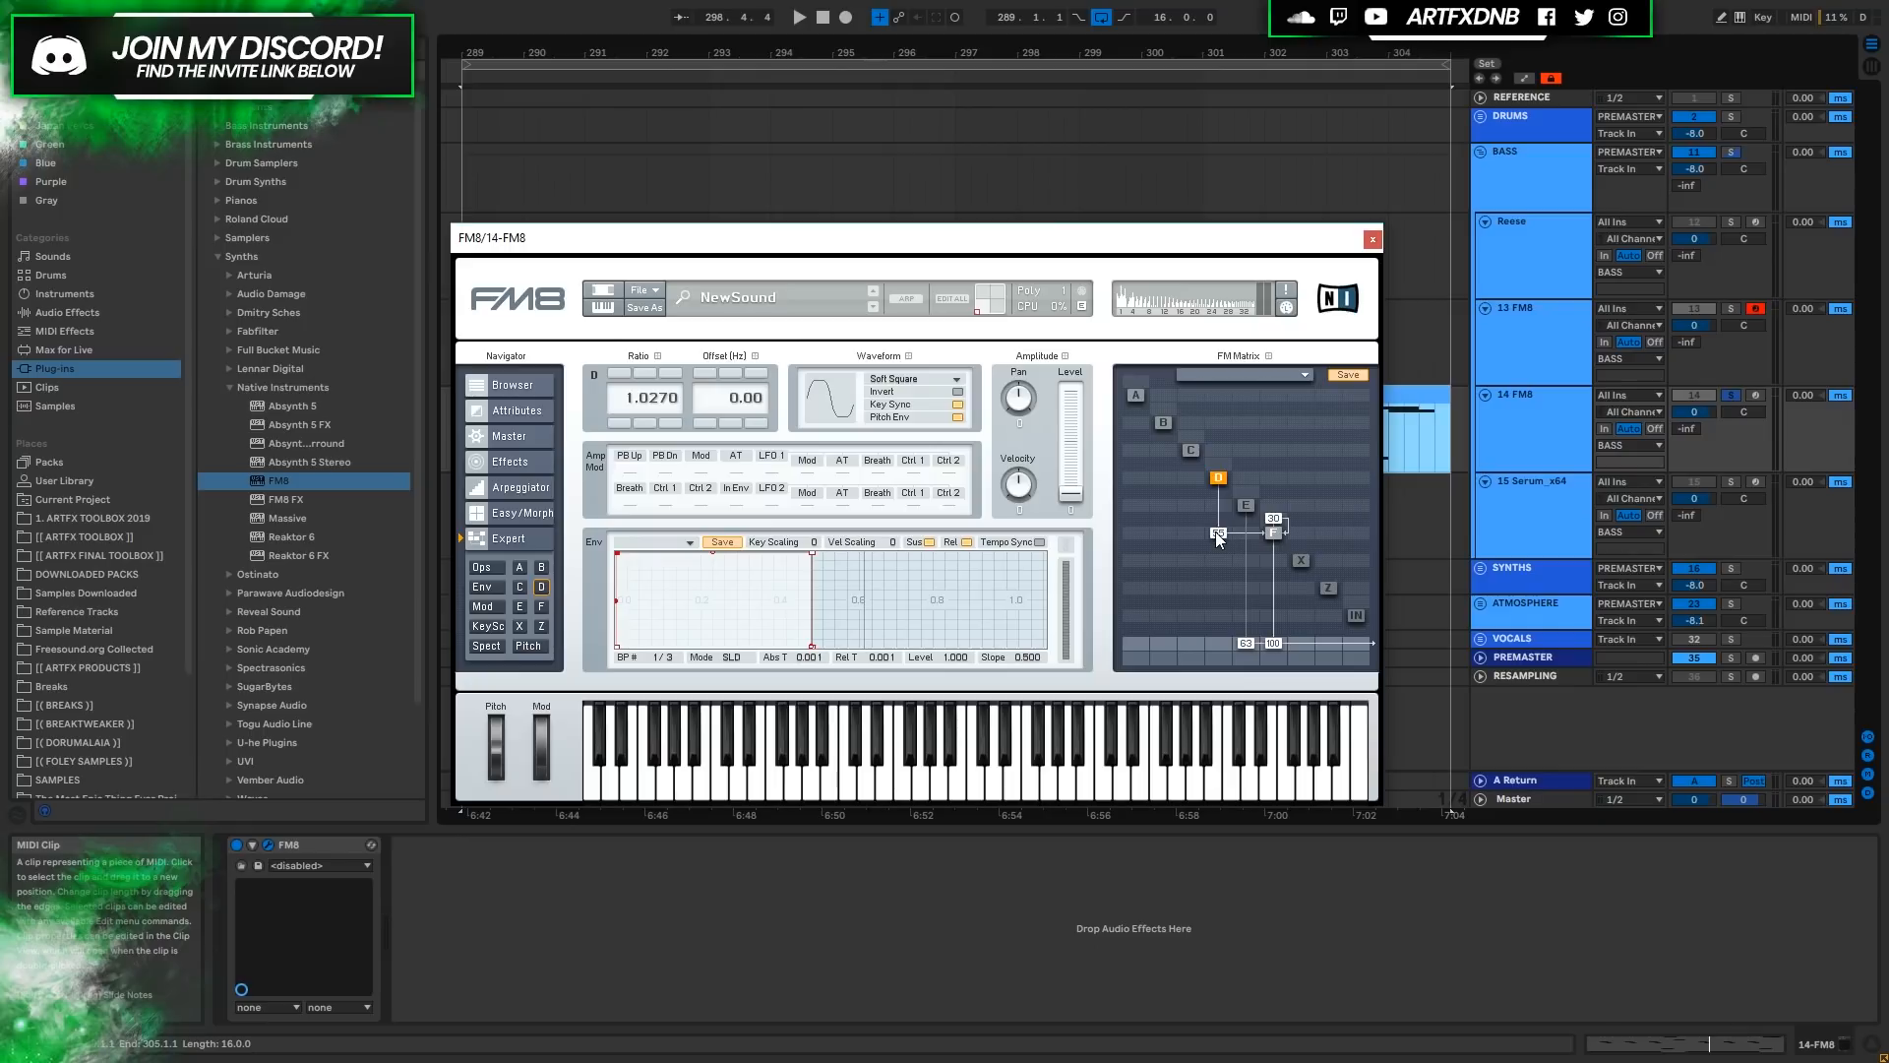
{"action": "key", "text": "space"}
{"action": "left_click_drag", "start_coordinate": [1218, 526], "coordinate": [1178, 549]}
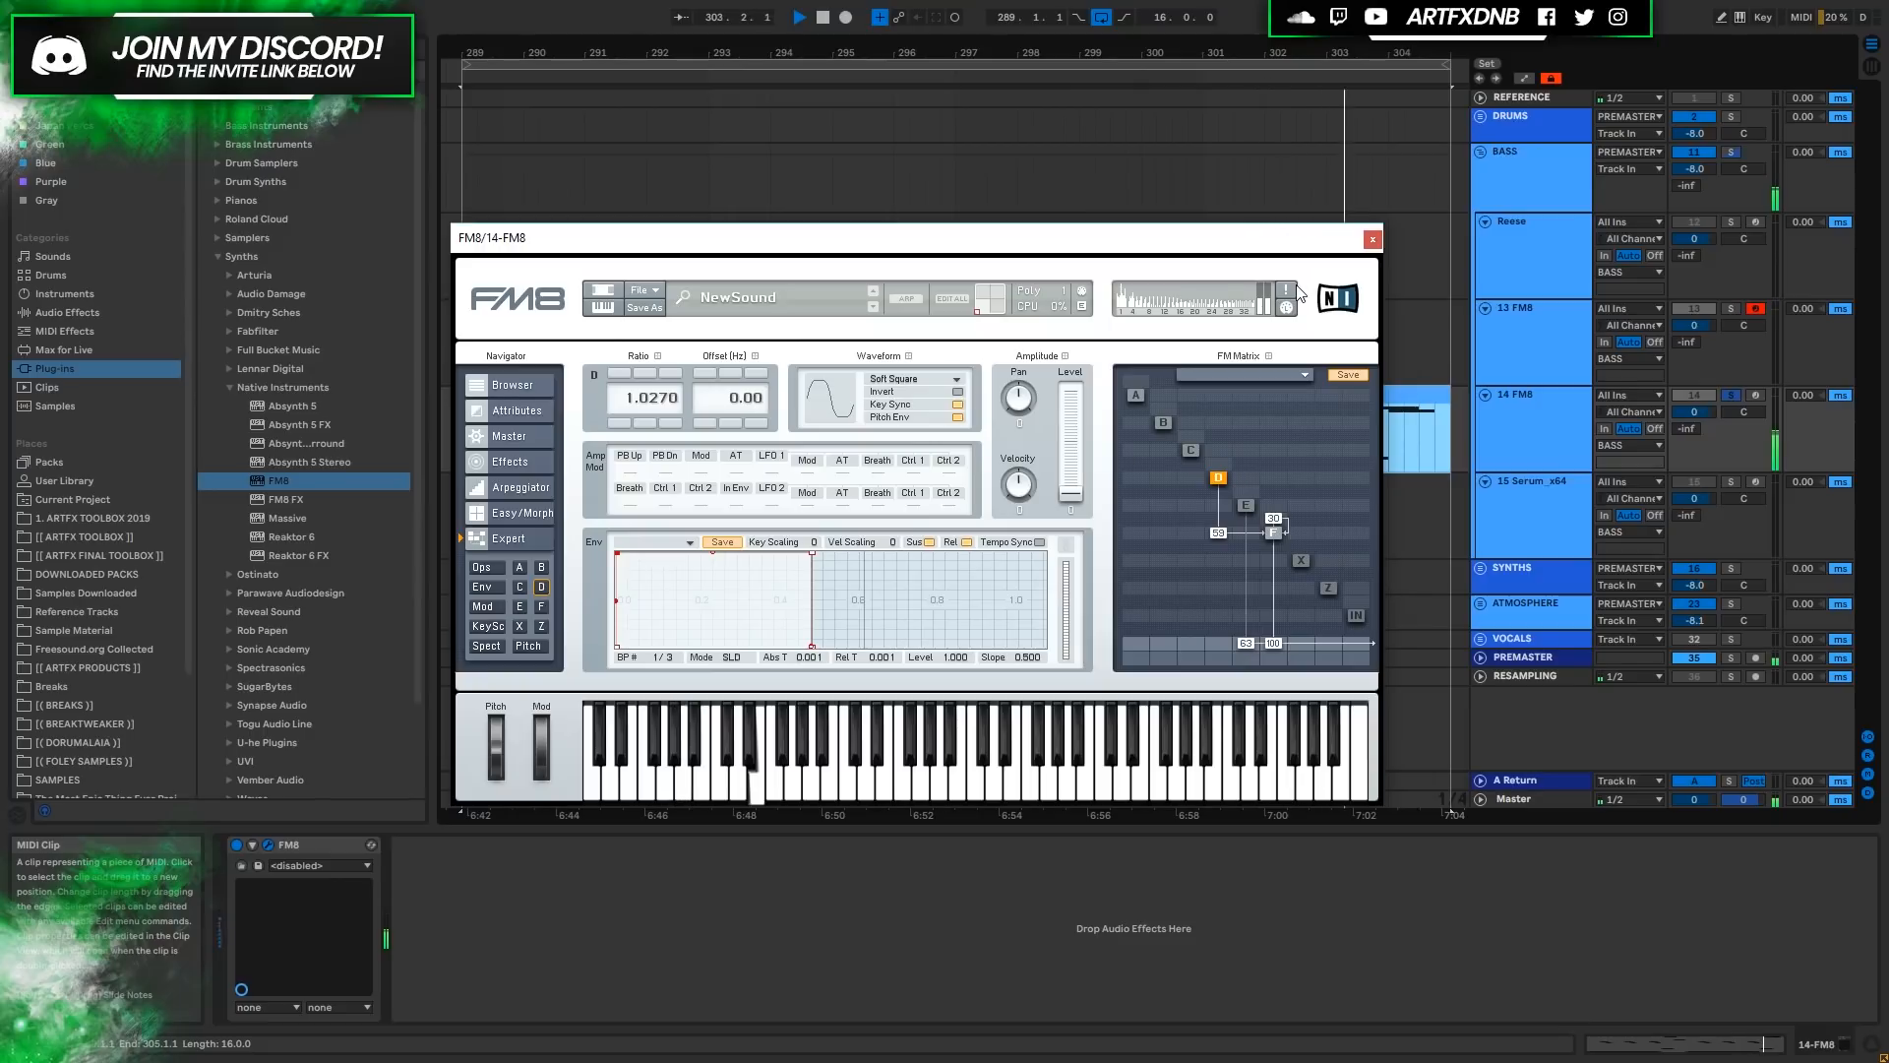
Set operator D's ratio to 1.0280, comparing nearby values by ear during clip playback.
{"action": "key", "text": "space"}
{"action": "left_click", "coordinate": [1373, 239]}
{"action": "left_click", "coordinate": [268, 845]}
{"action": "key", "text": "space"}
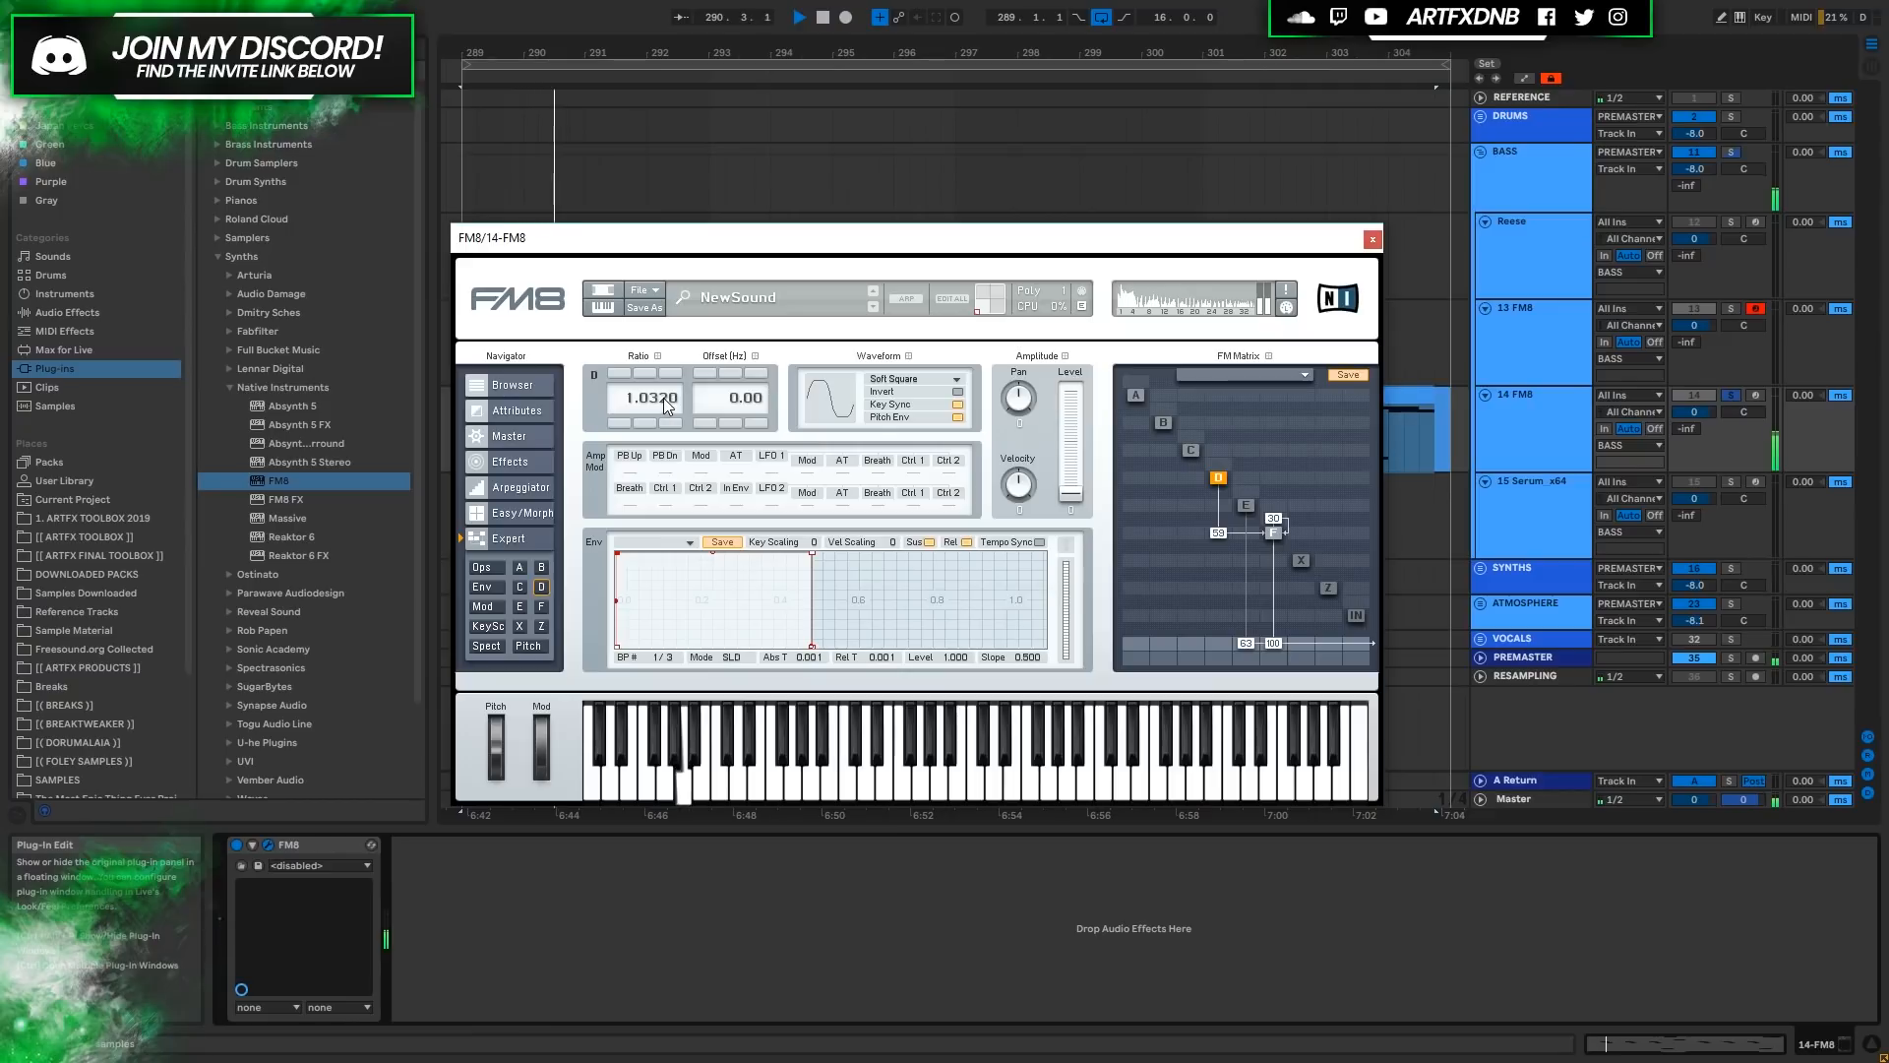
{"action": "left_click_drag", "start_coordinate": [665, 410], "coordinate": [664, 398]}
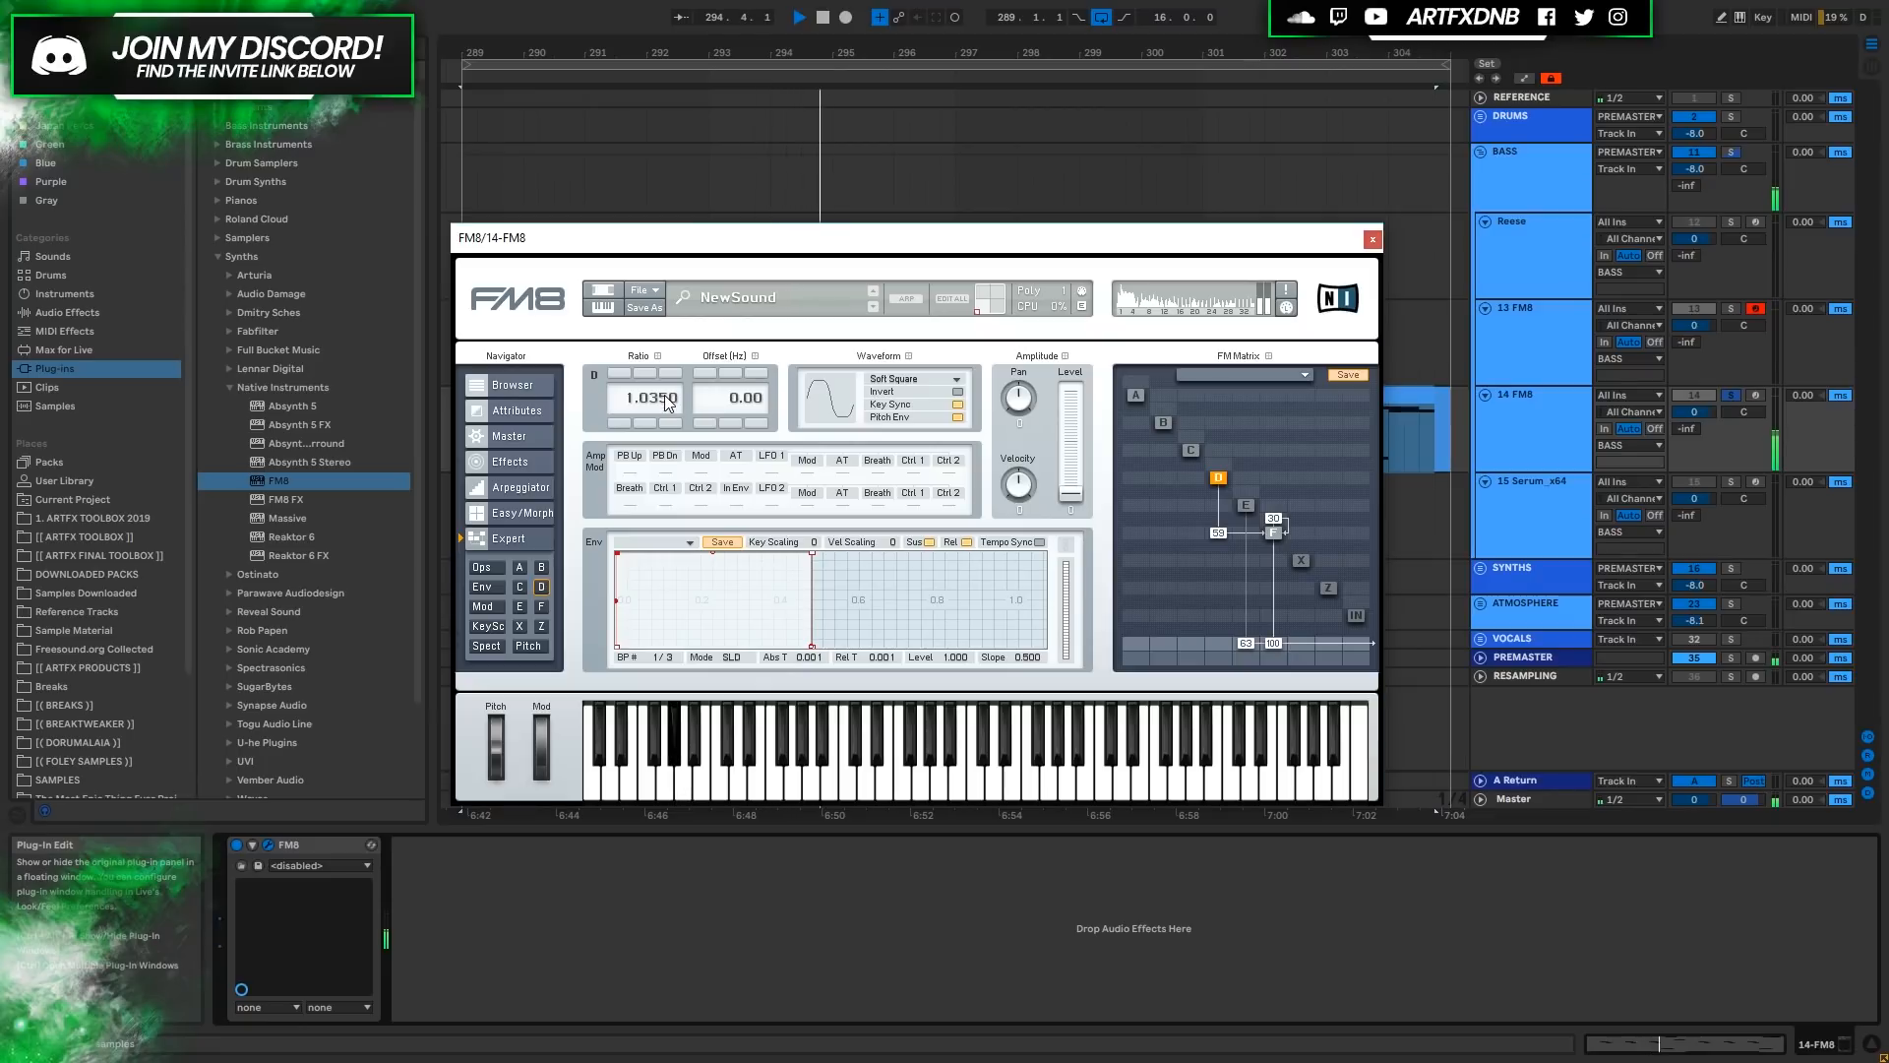
{"action": "left_click_drag", "start_coordinate": [664, 398], "coordinate": [664, 404]}
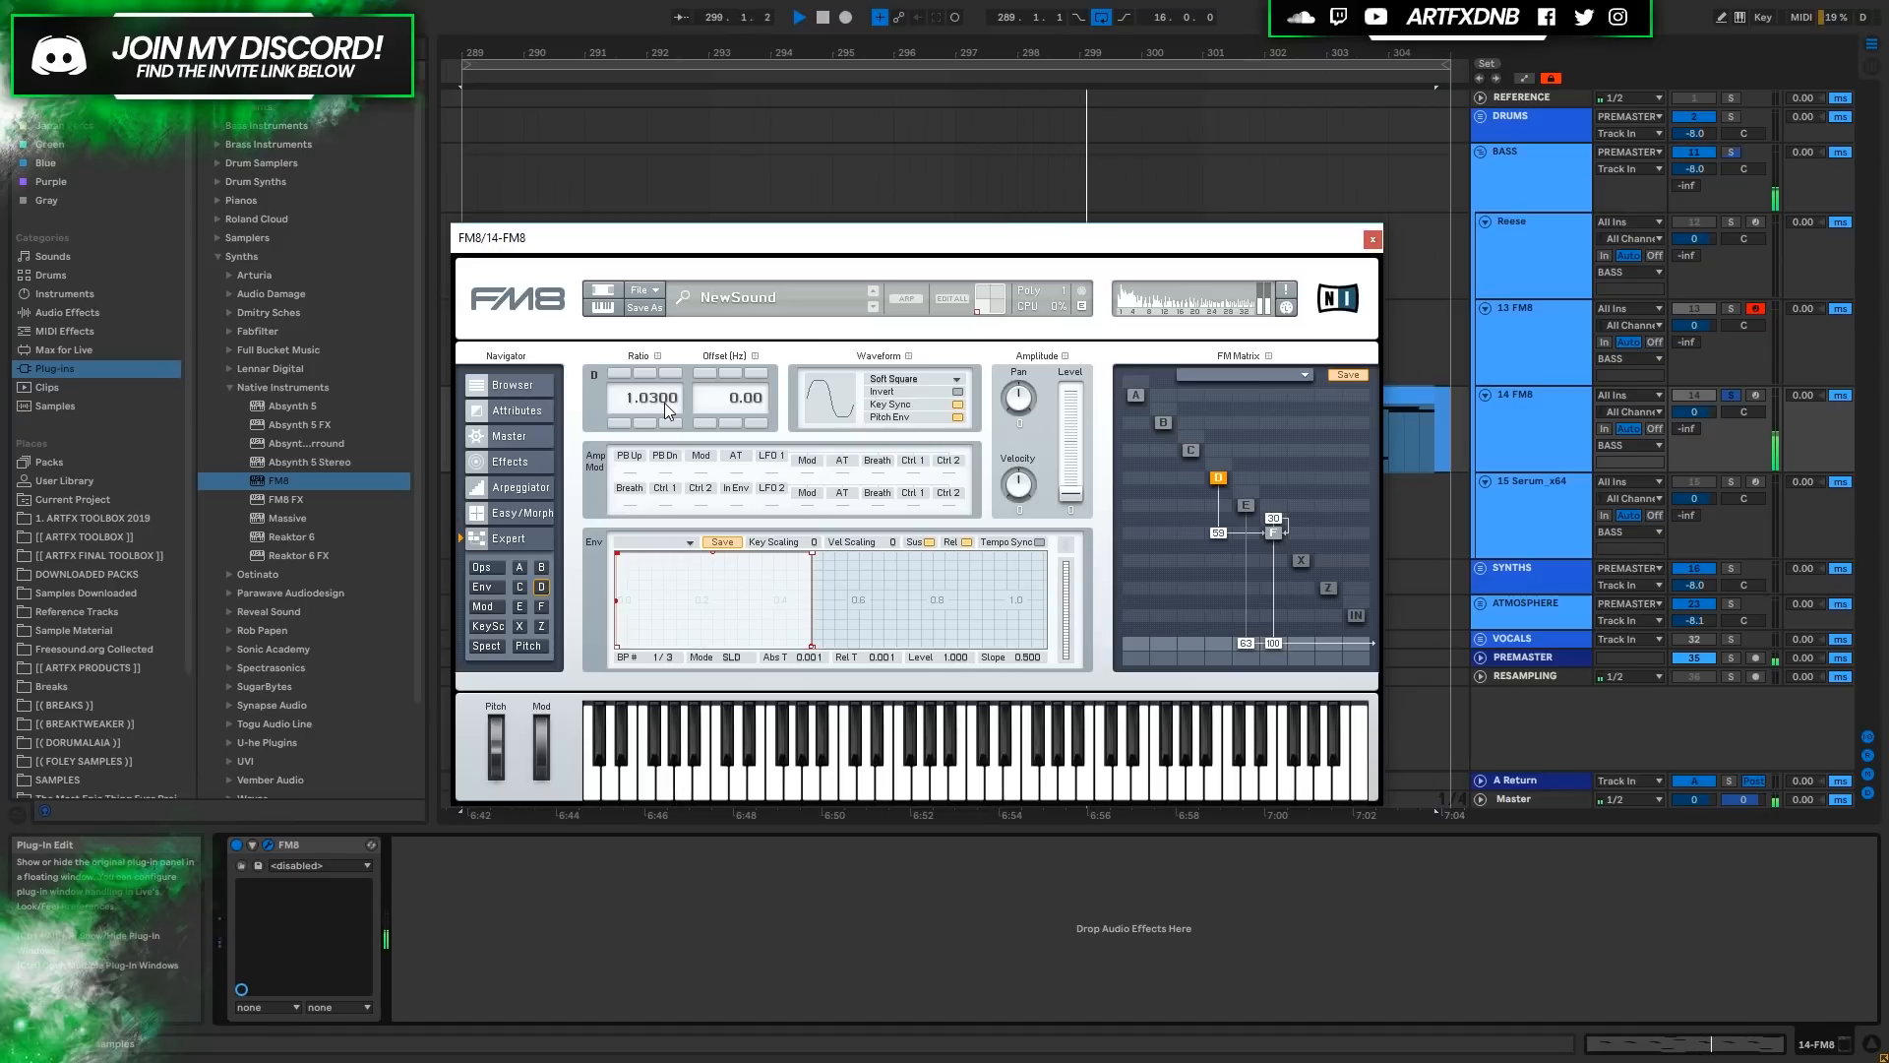
{"action": "key", "text": "space"}
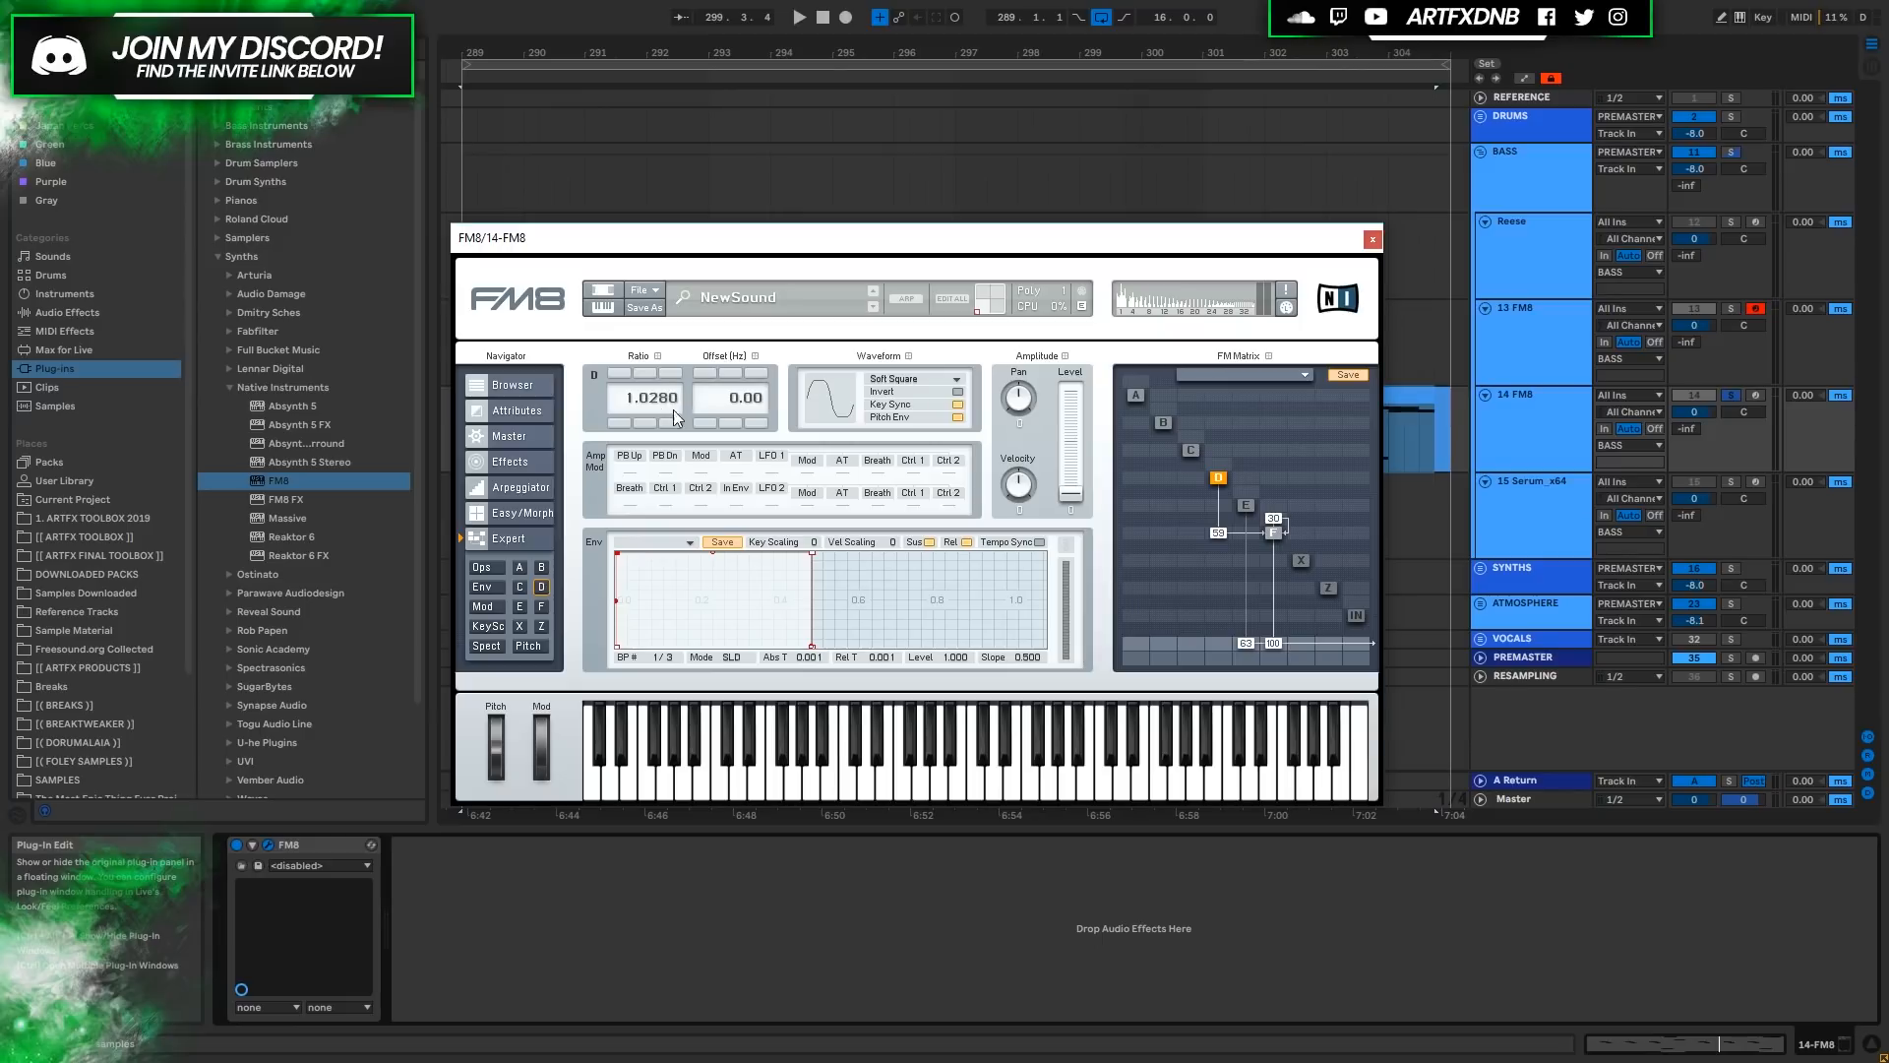
{"action": "key", "text": "space"}
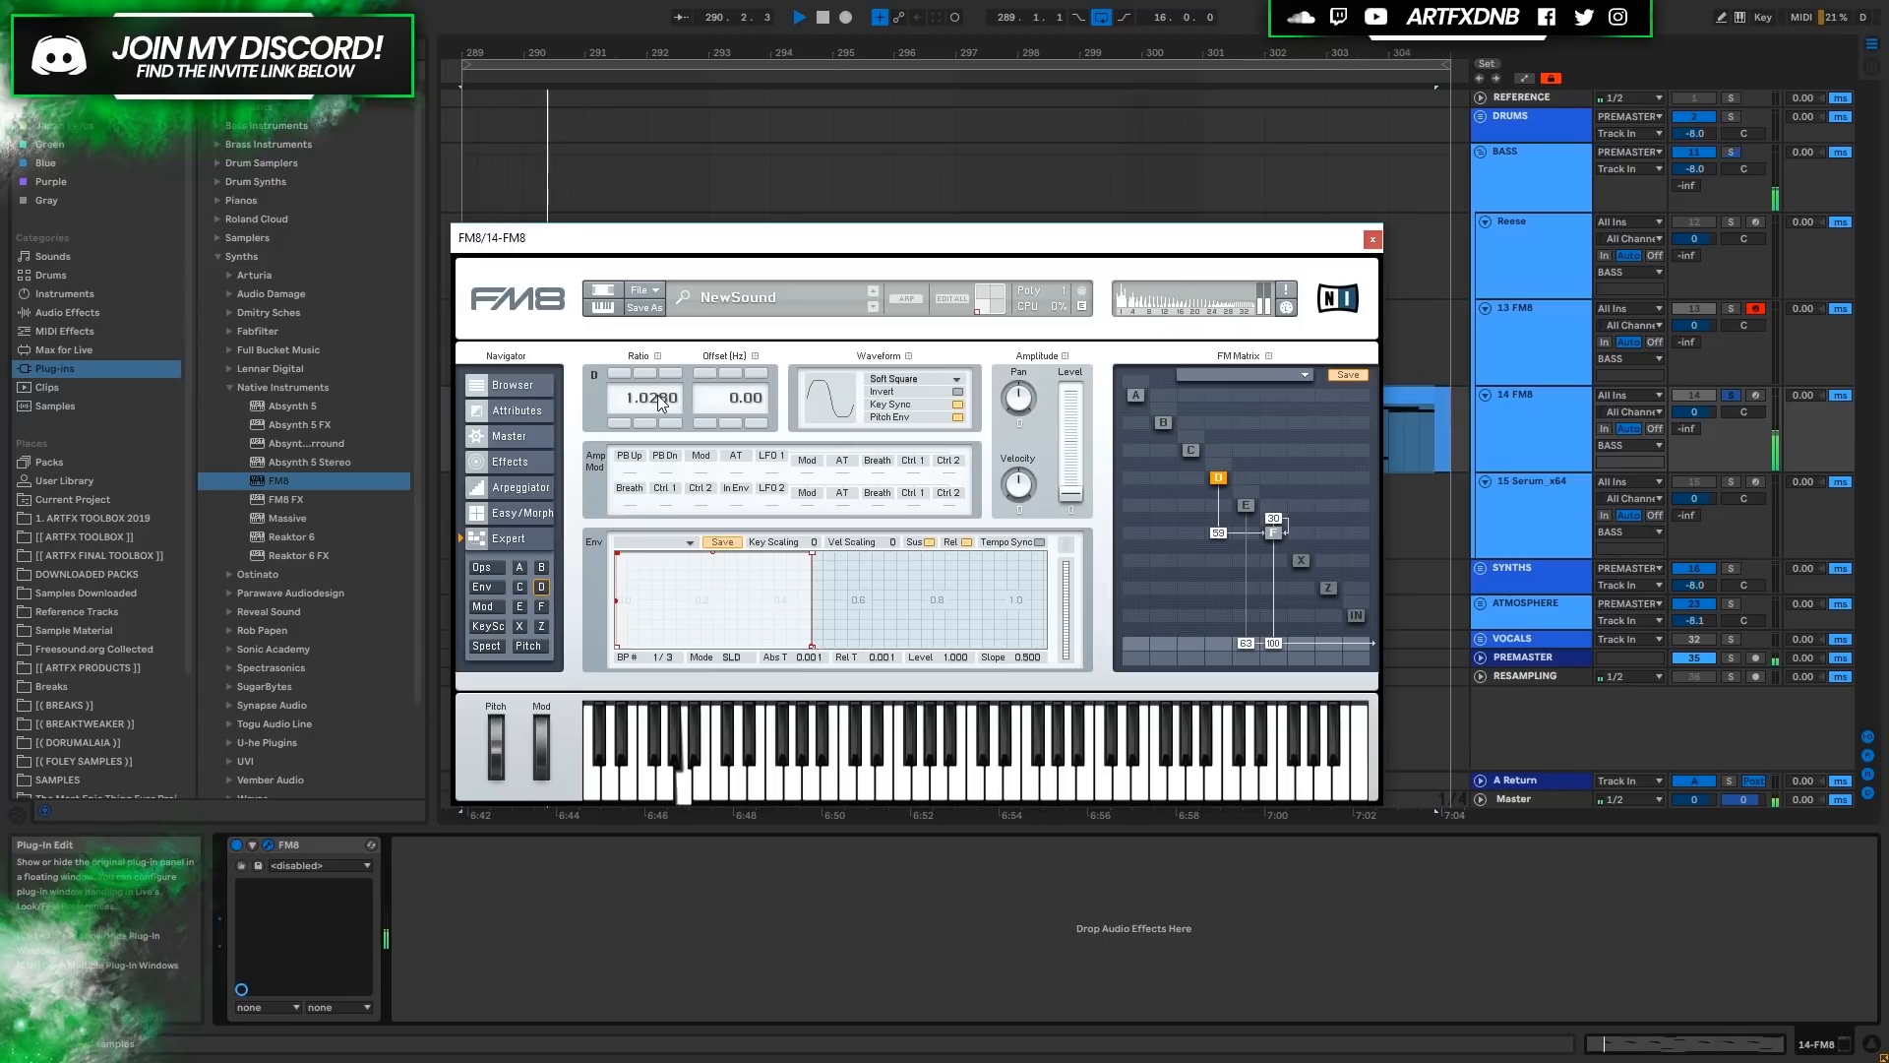
{"action": "key", "text": "space"}
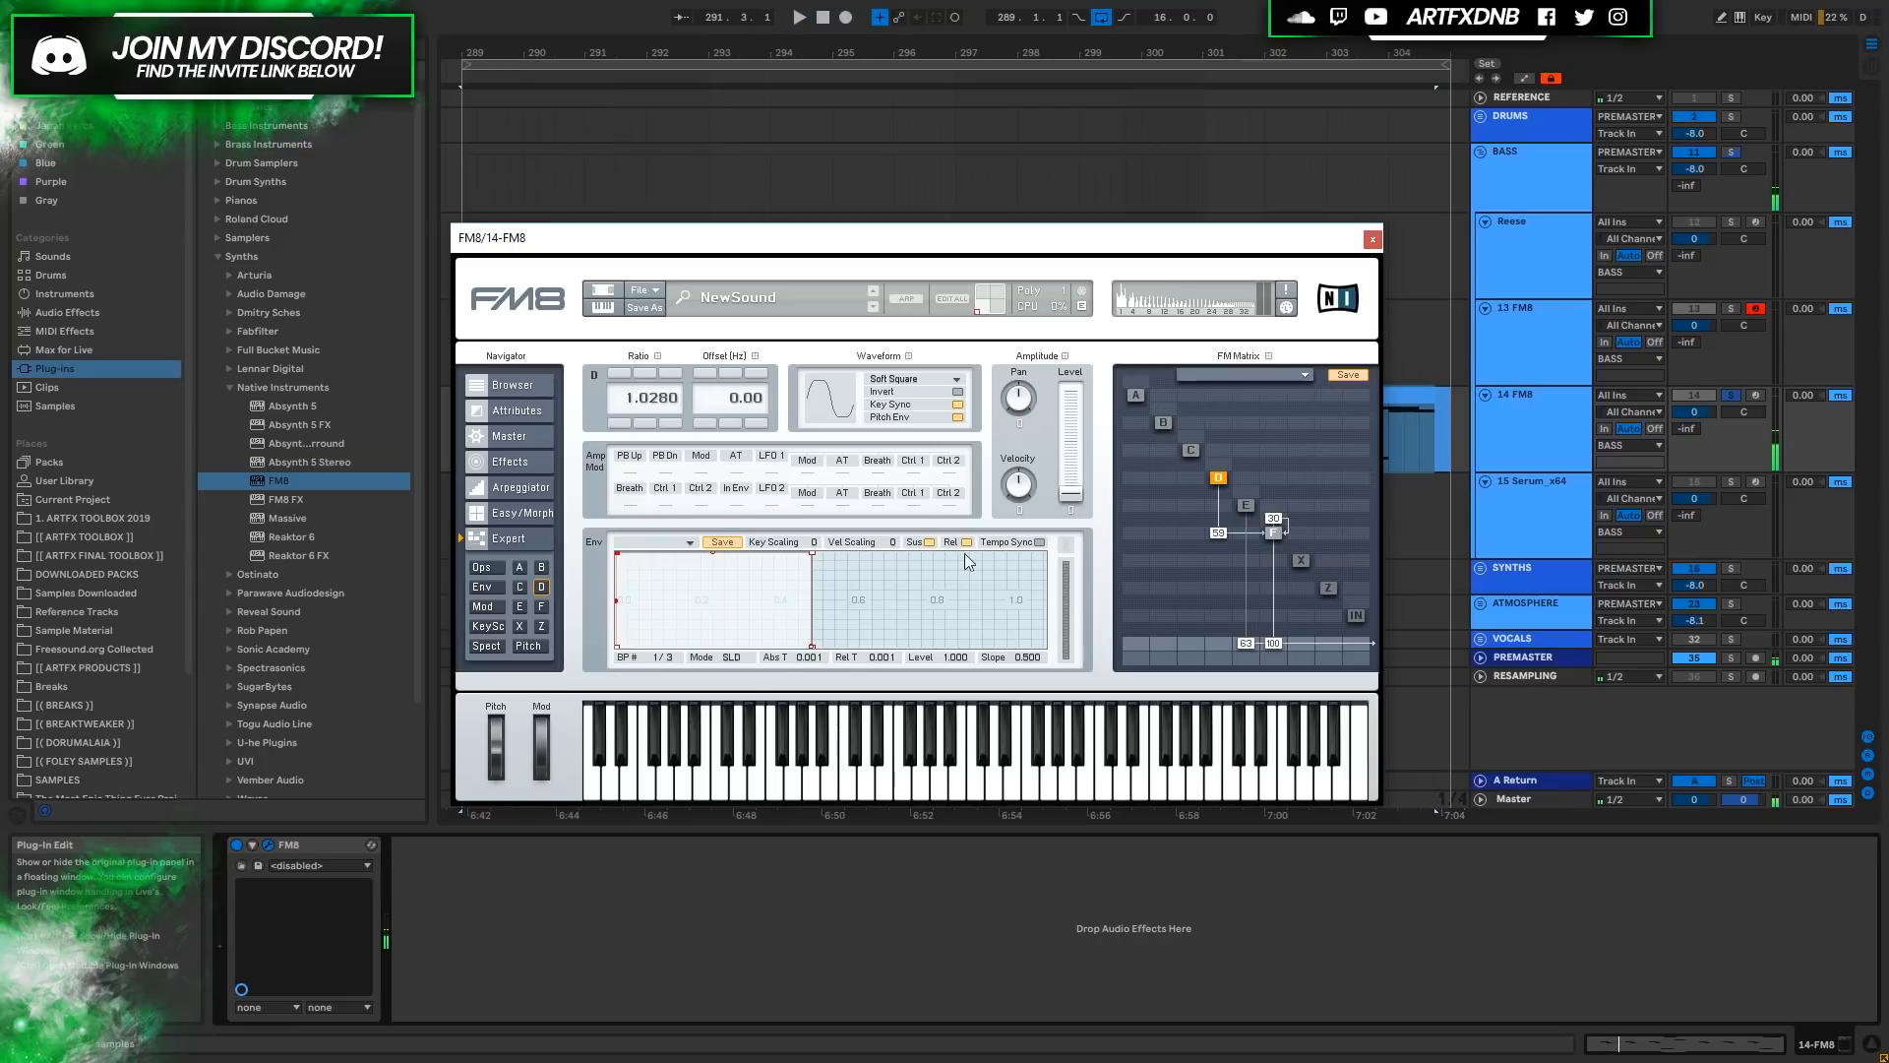
Give operator E a self-feedback amount of about 25 in the FM matrix during playback.
{"action": "left_click", "coordinate": [1246, 505]}
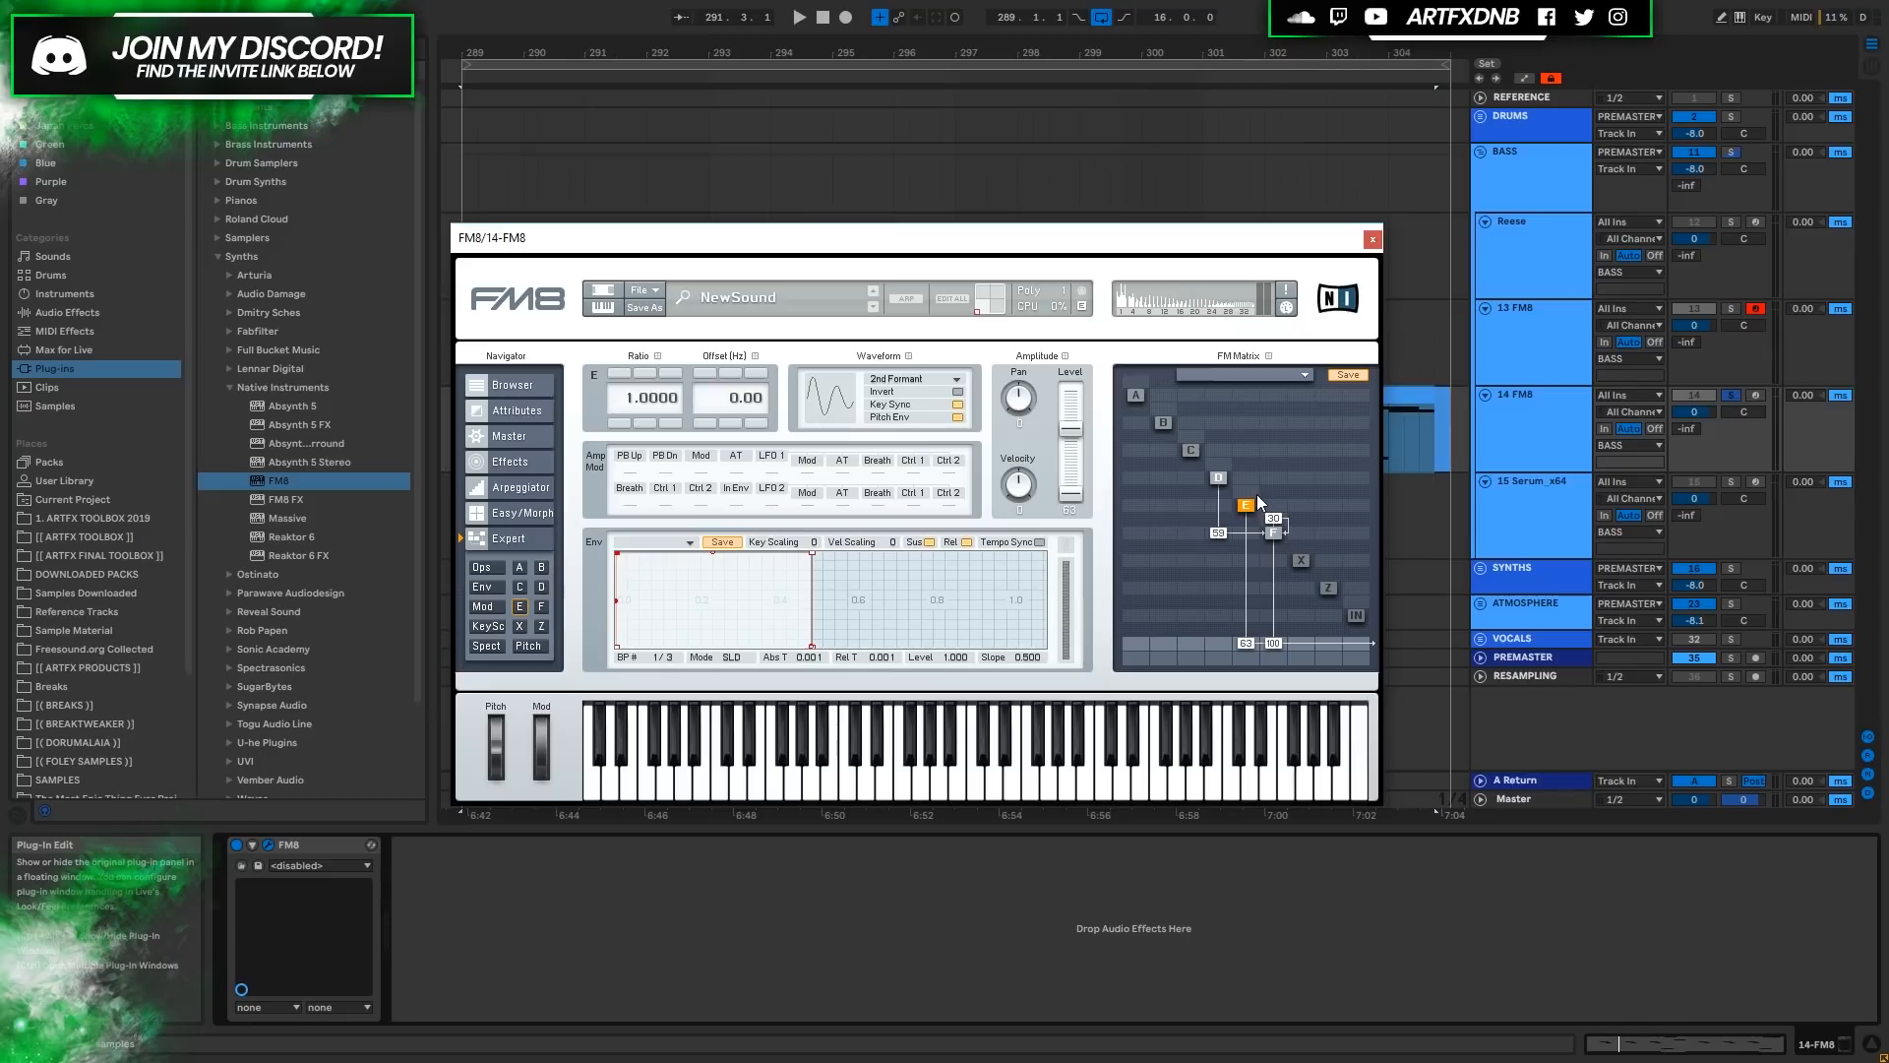
{"action": "left_click_drag", "start_coordinate": [1257, 482], "coordinate": [1255, 500]}
{"action": "right_click", "coordinate": [1273, 534]}
{"action": "key", "text": "space"}
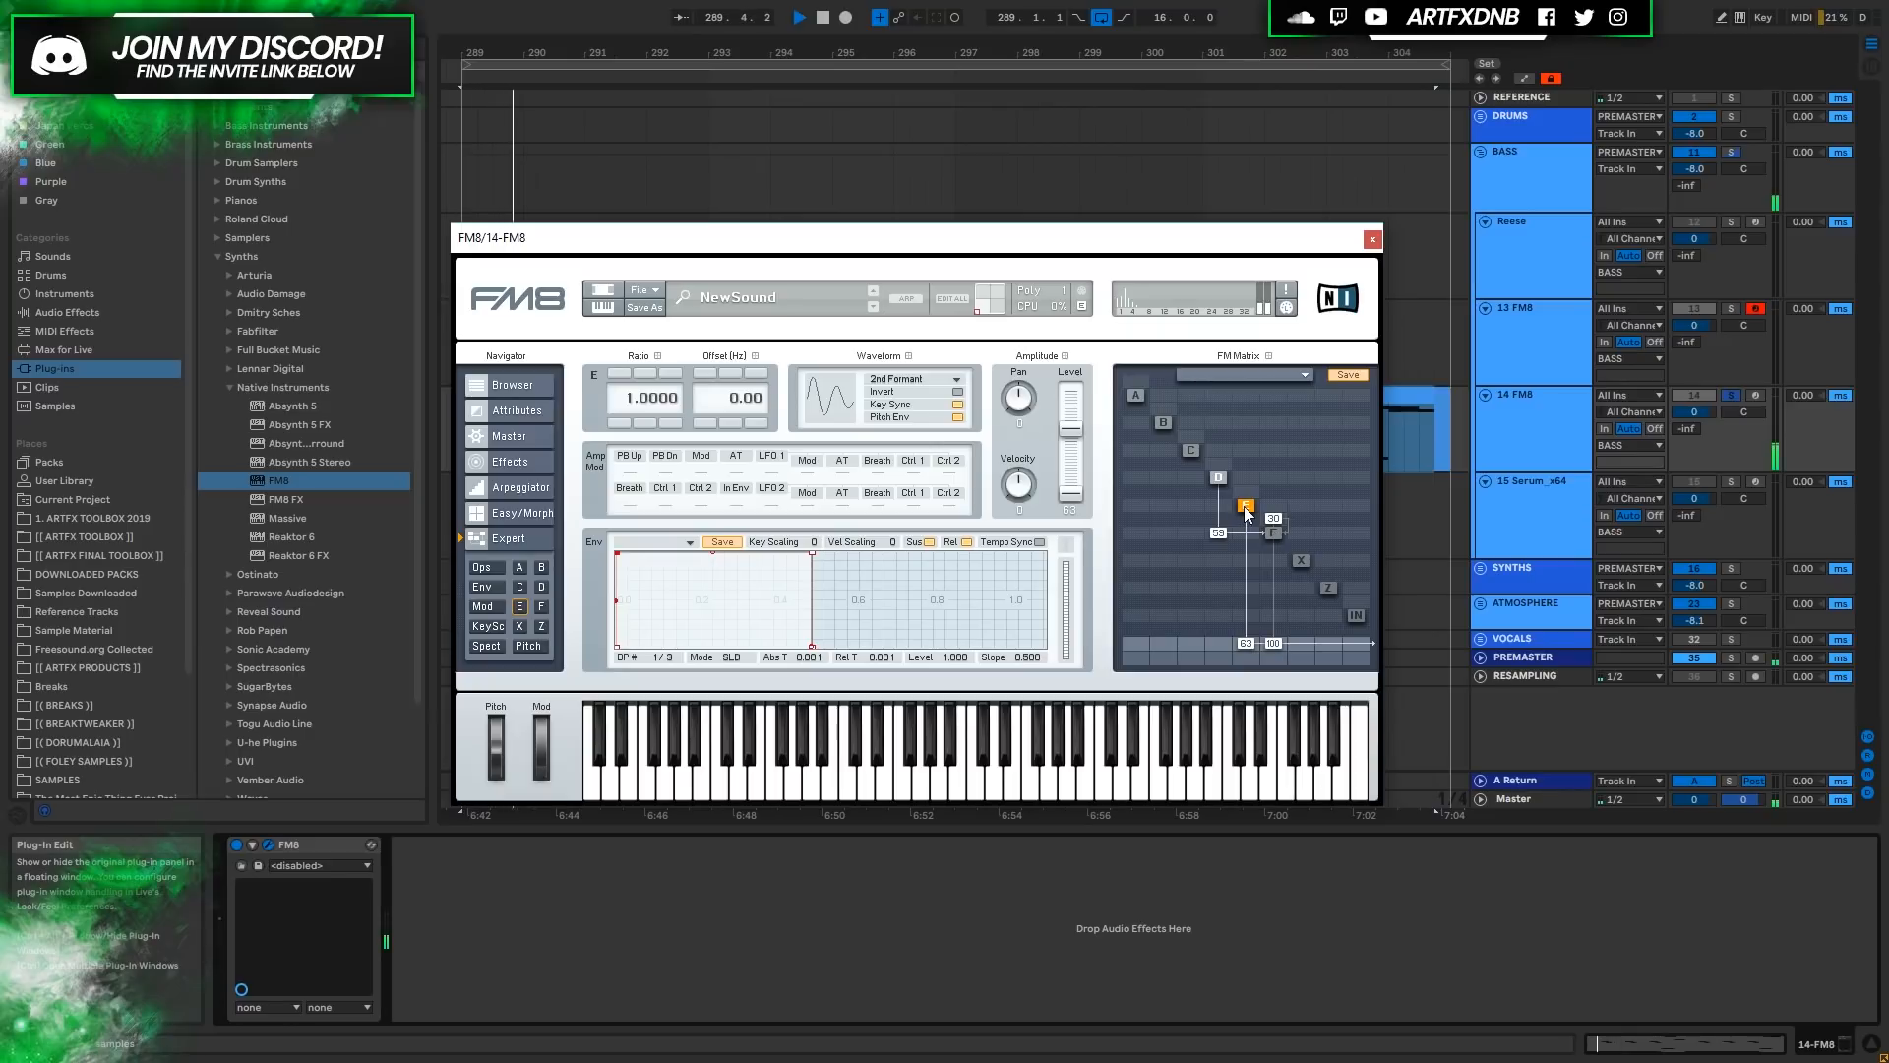
{"action": "mouse_move", "coordinate": [1255, 490]}
{"action": "left_mouse_down"}
{"action": "mouse_move", "coordinate": [1260, 472]}
{"action": "mouse_move", "coordinate": [1254, 510]}
{"action": "mouse_move", "coordinate": [1268, 477]}
{"action": "left_mouse_up"}
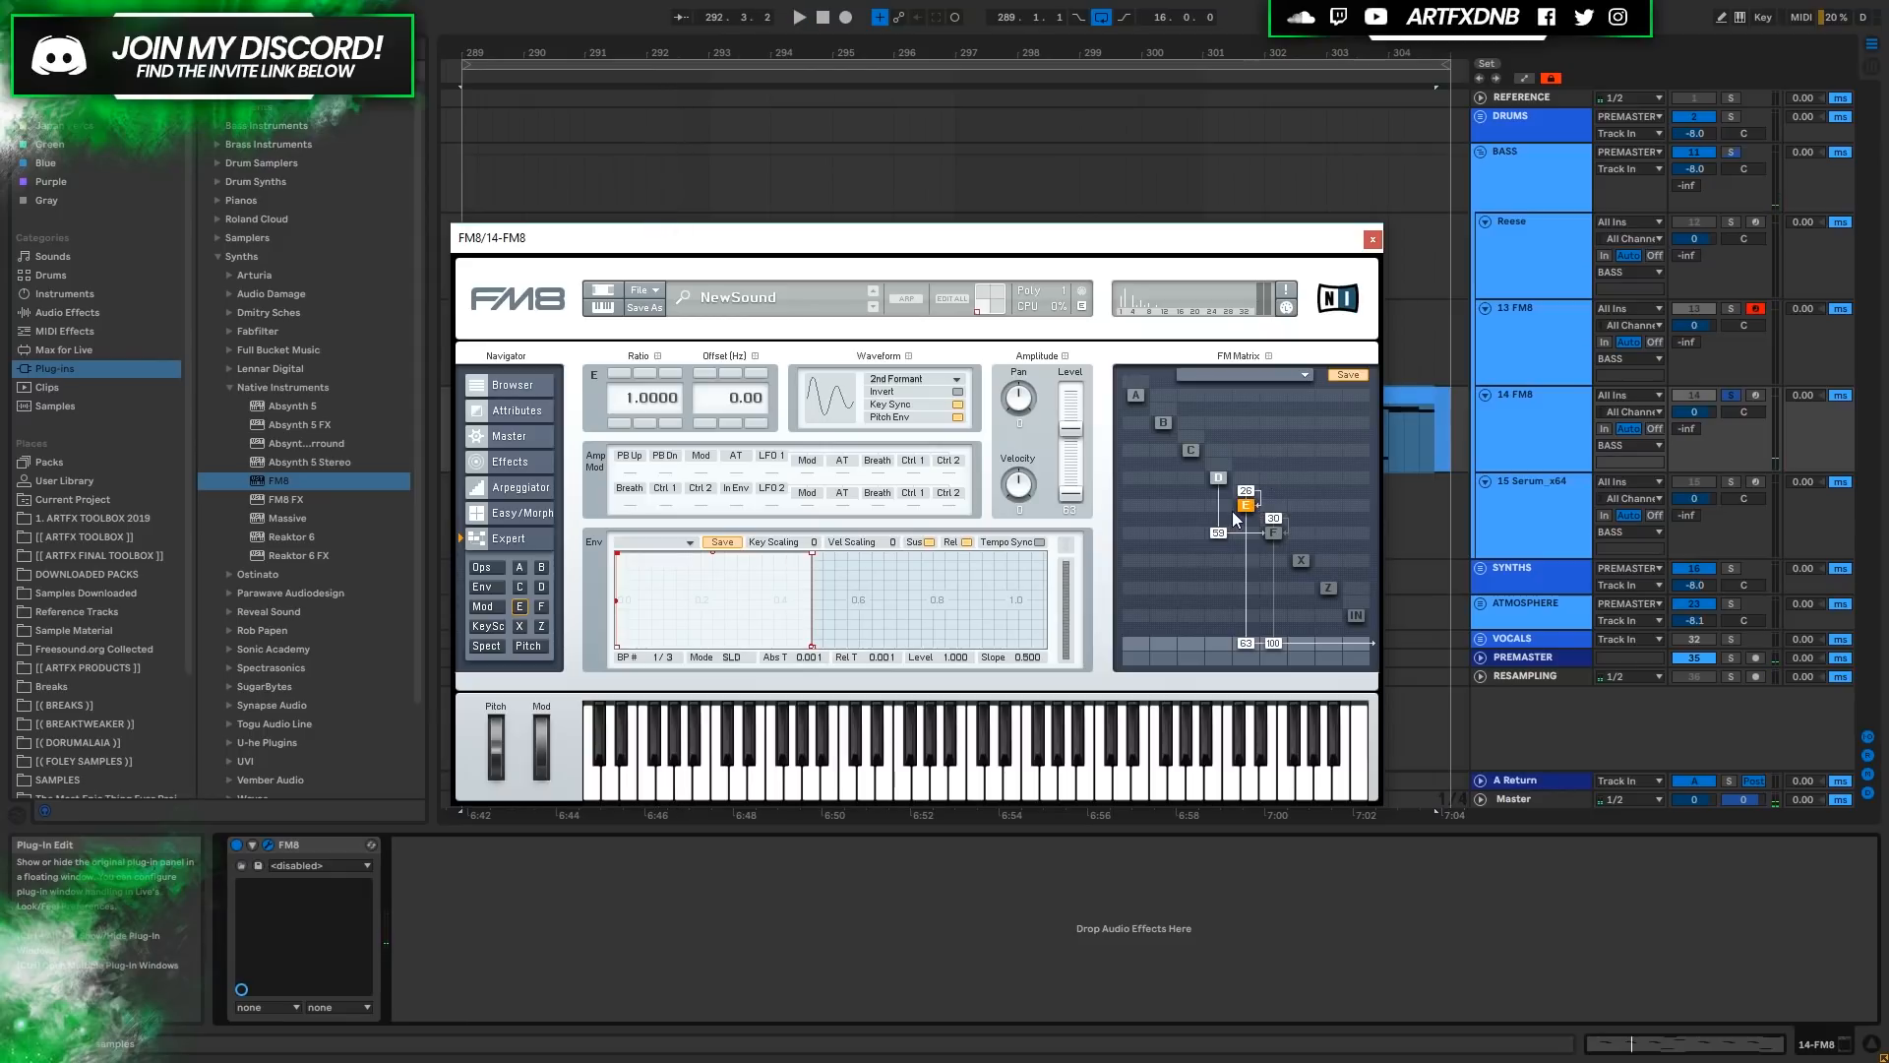
Route operator D into operator E at about 44 and audition the clip.
{"action": "mouse_move", "coordinate": [1227, 509]}
{"action": "left_mouse_down"}
{"action": "mouse_move", "coordinate": [1229, 470]}
{"action": "mouse_move", "coordinate": [1225, 507]}
{"action": "left_mouse_up"}
{"action": "key", "text": "space"}
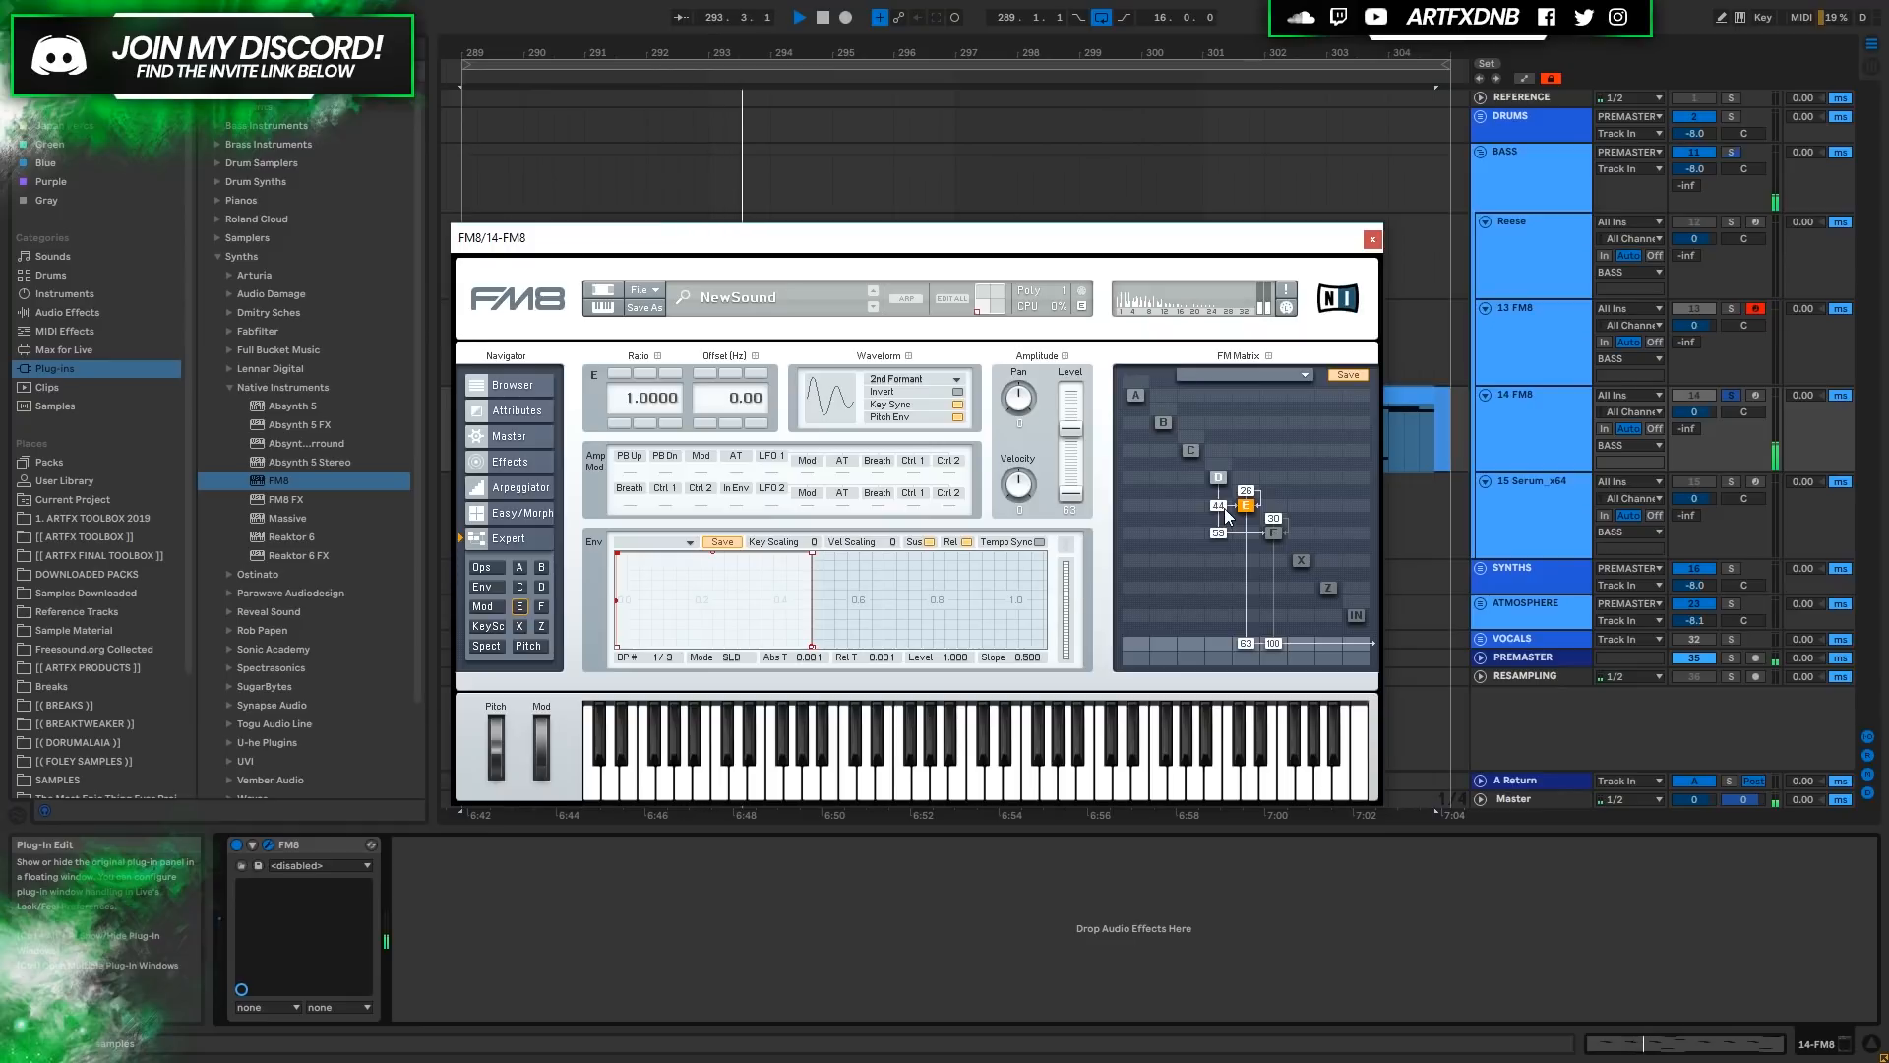
{"action": "key", "text": "space"}
Audition operator E with a ratio of 2.0000 and return the ratio to 1.0000.
{"action": "key", "text": "space"}
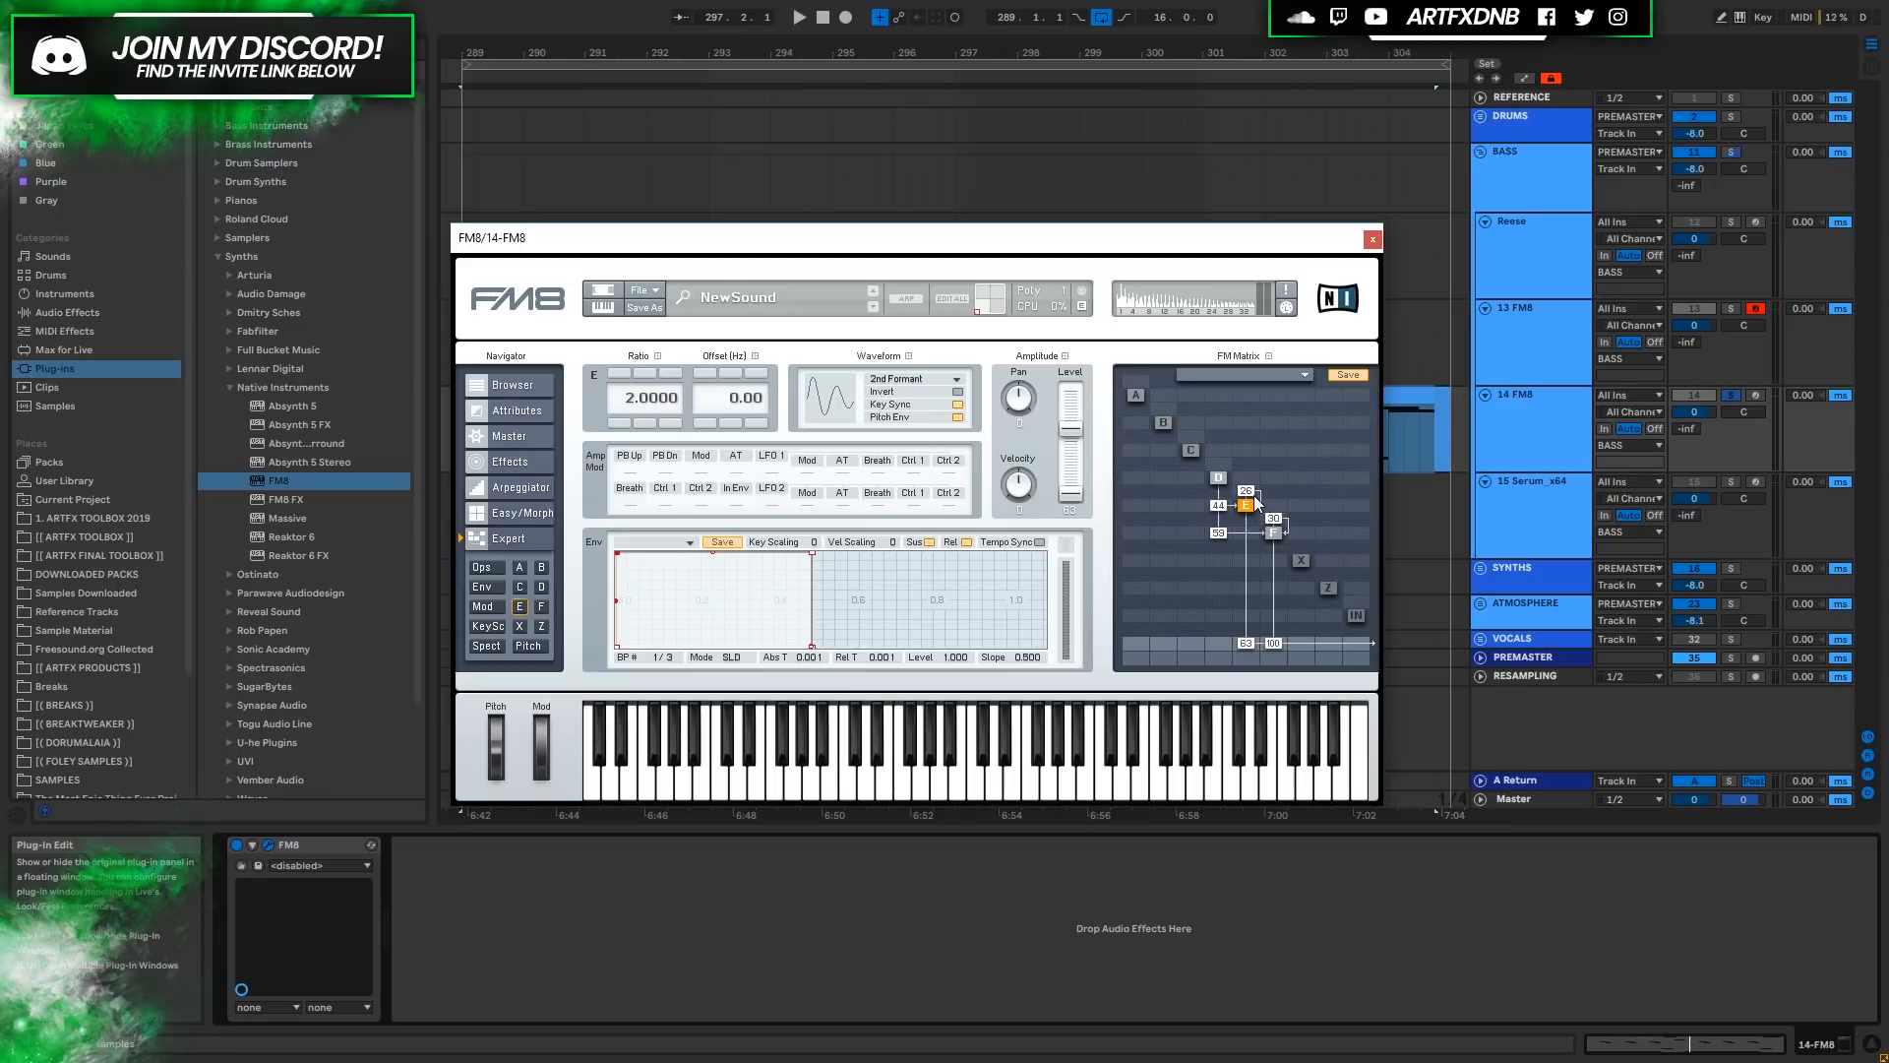
{"action": "key", "text": "space"}
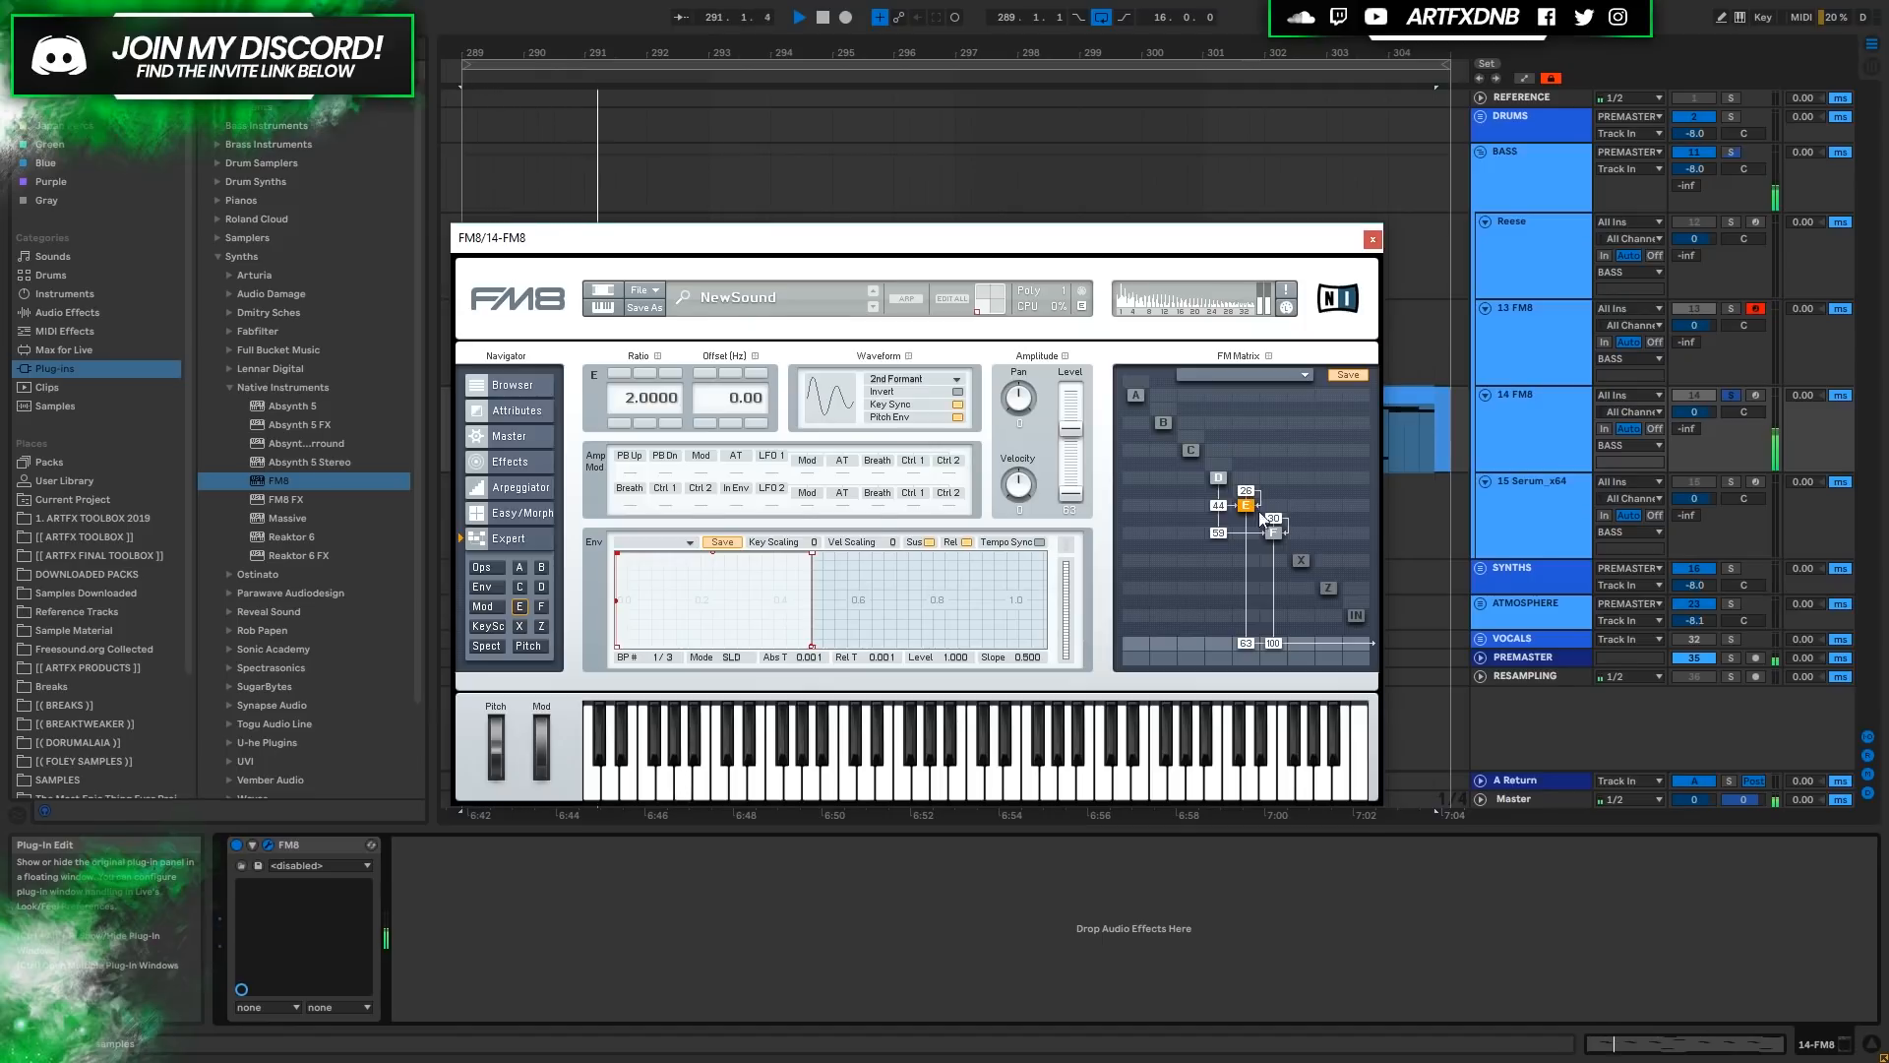
{"action": "key", "text": "space"}
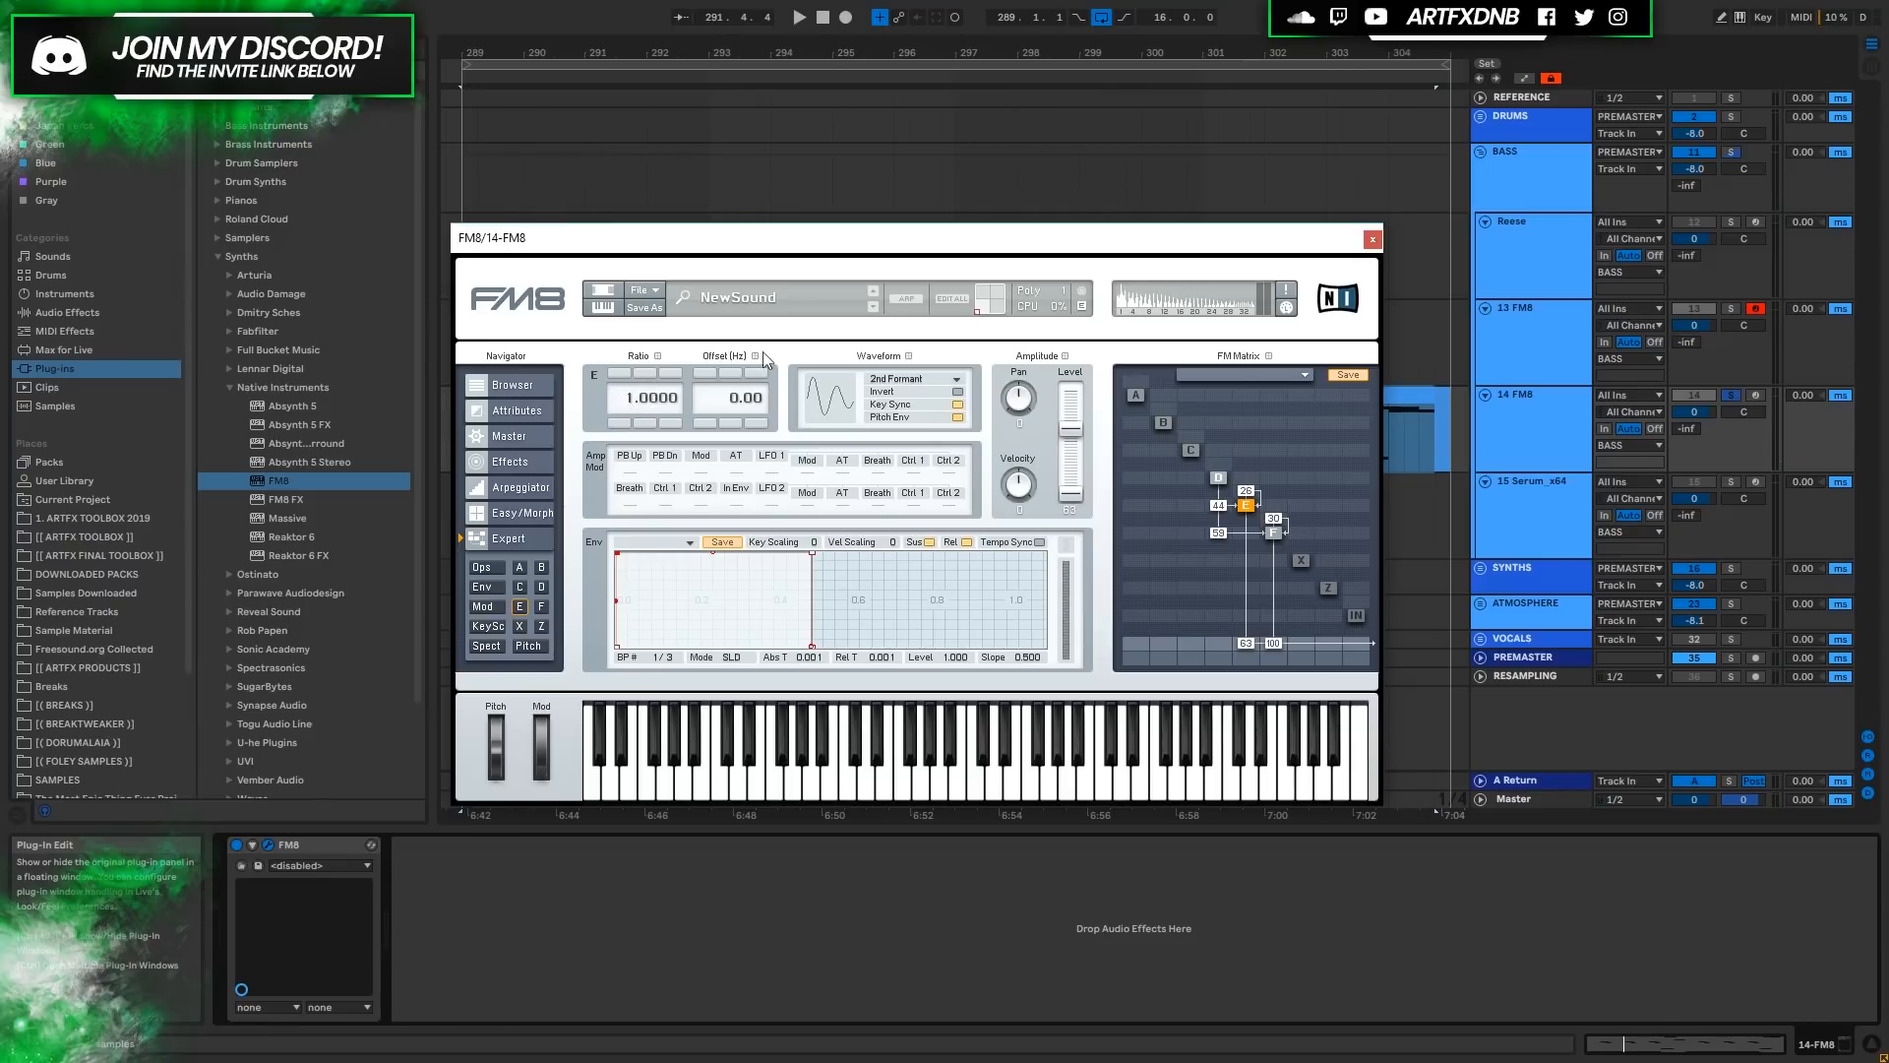
Compare operator E's waveform with and without Invert during playback, leaving Invert on.
{"action": "key", "text": "space"}
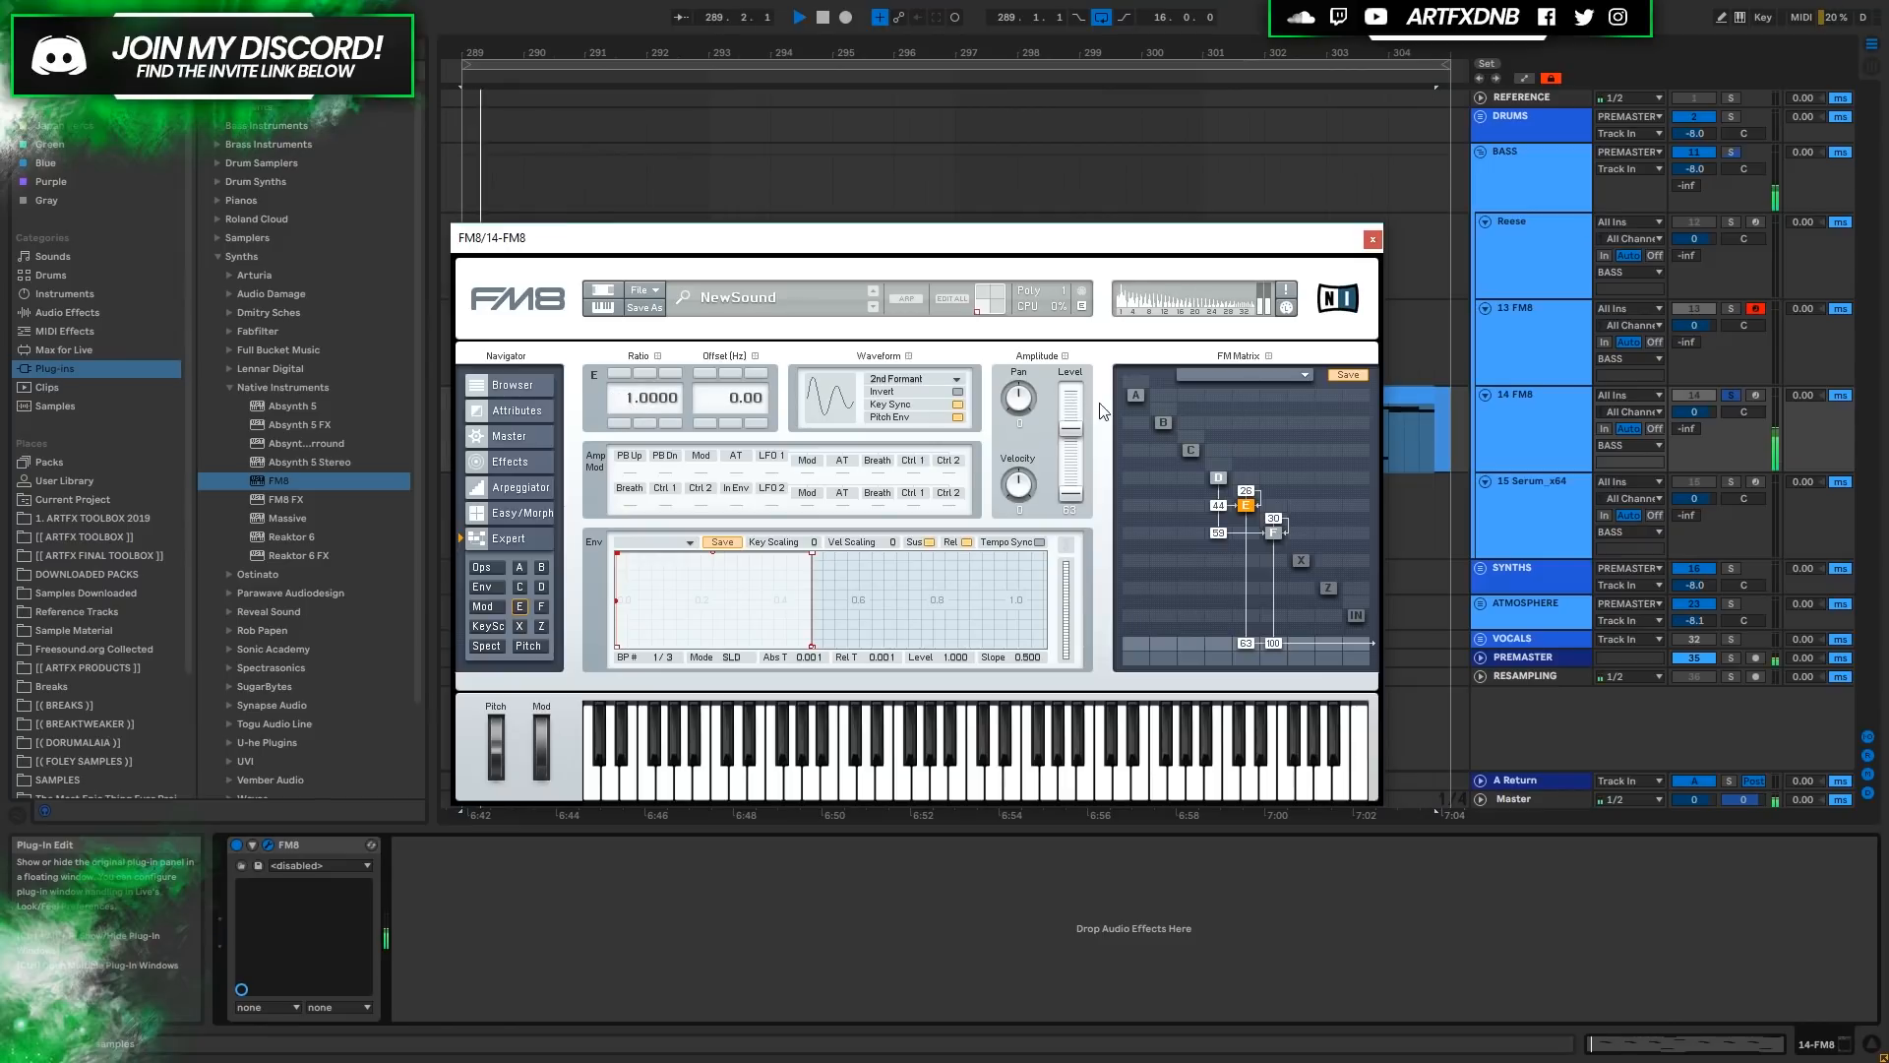
{"action": "left_click", "coordinate": [959, 392]}
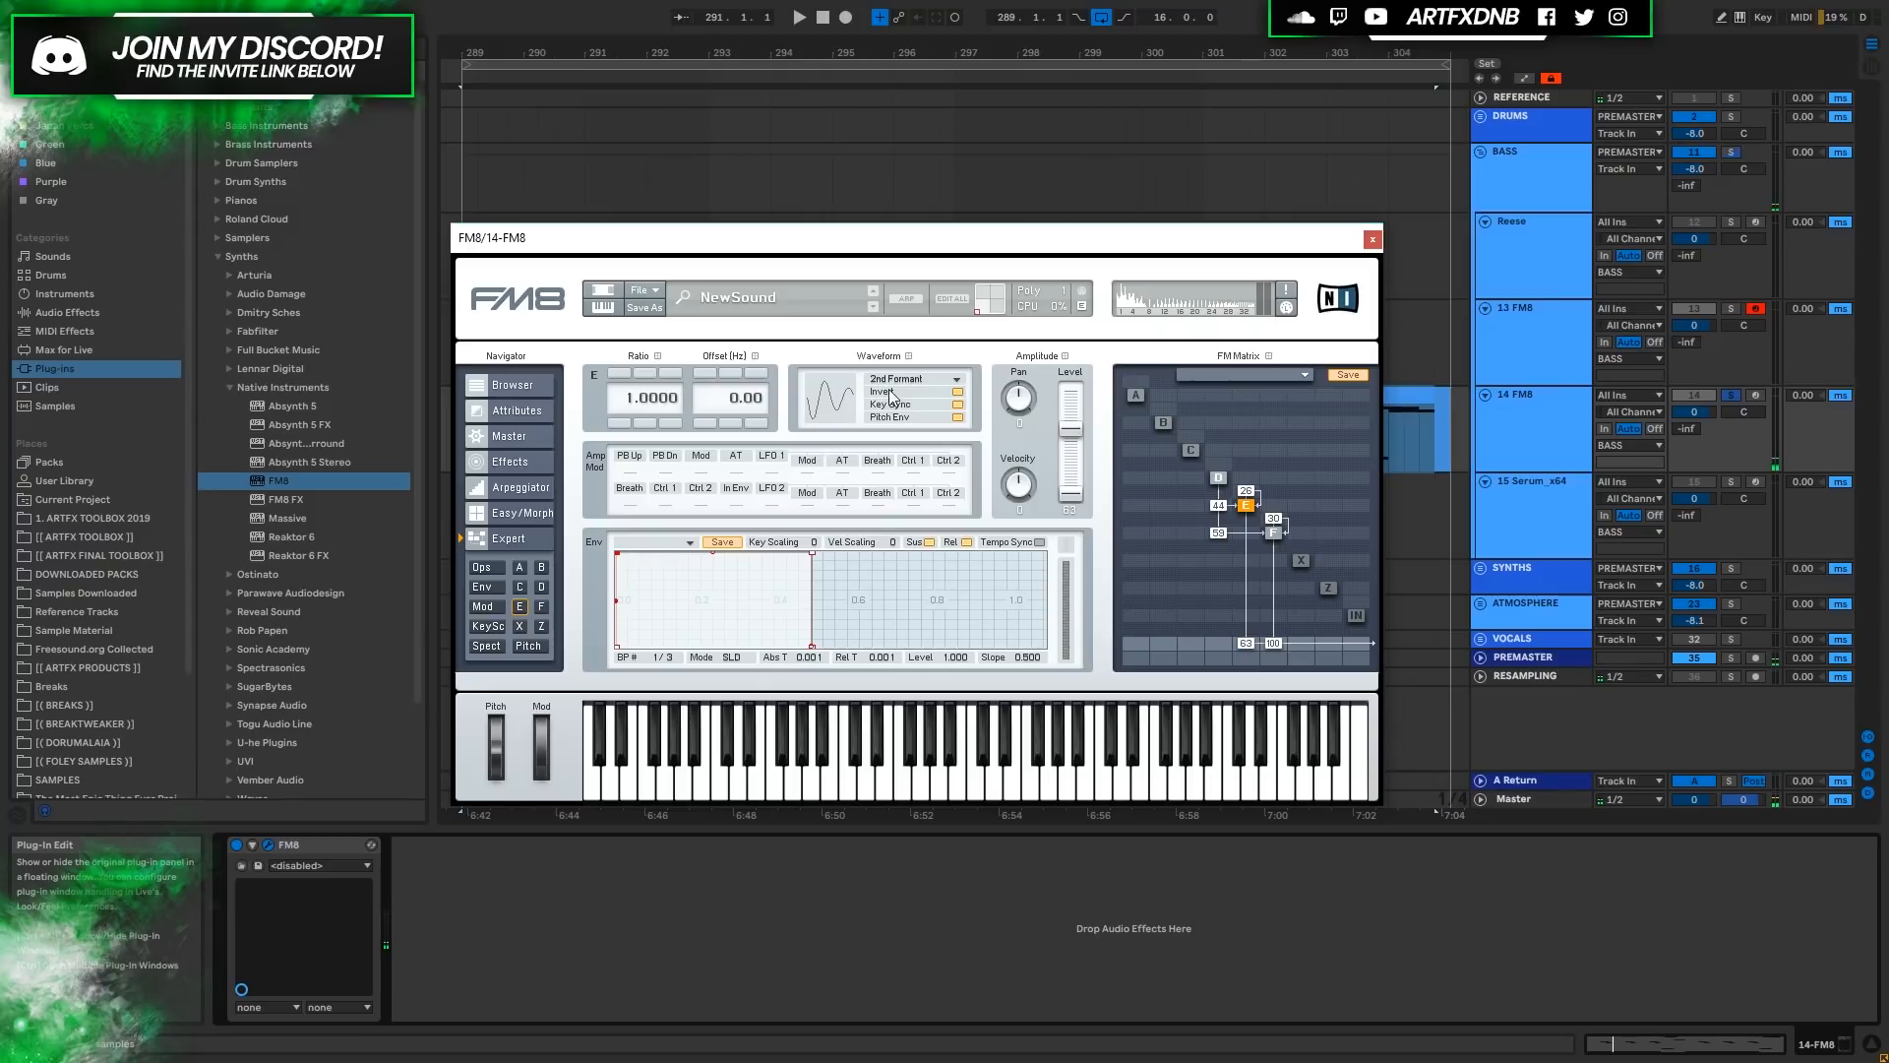
{"action": "left_click", "coordinate": [960, 392]}
{"action": "key", "text": "space"}
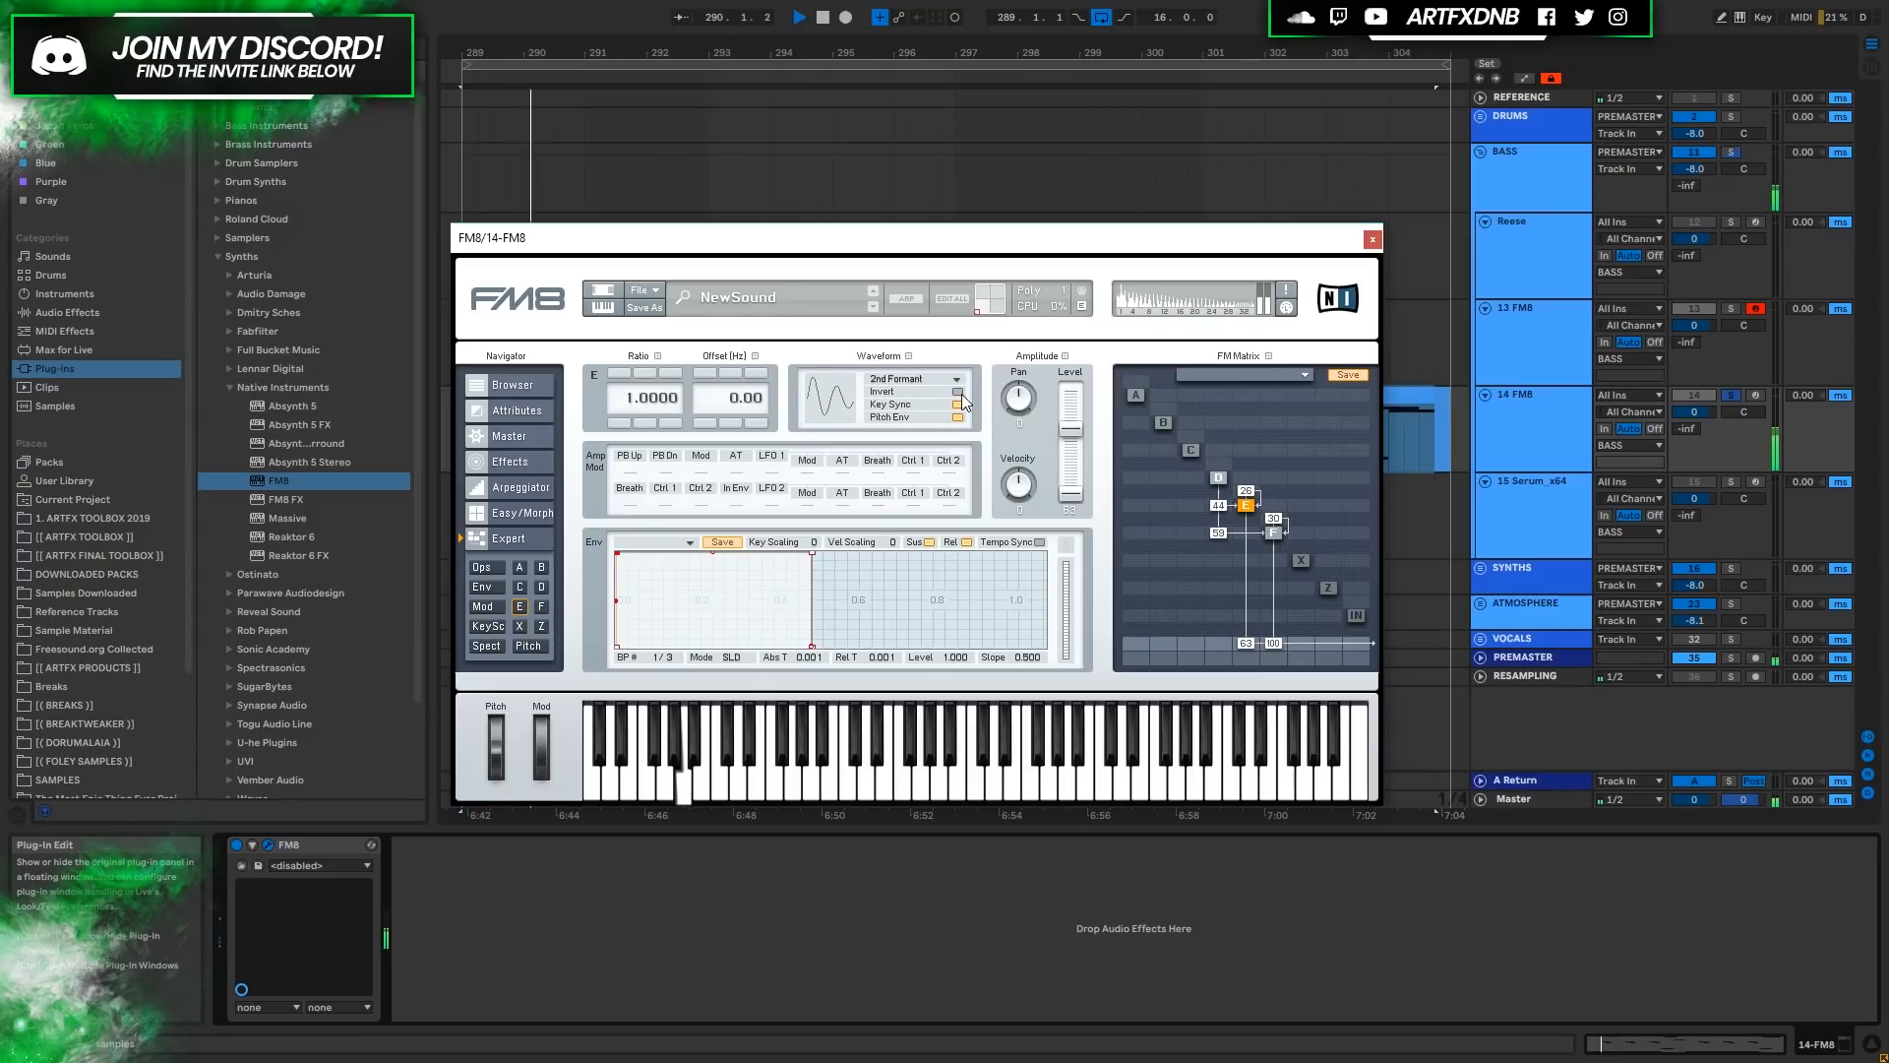
{"action": "left_click", "coordinate": [961, 393]}
{"action": "key", "text": "space"}
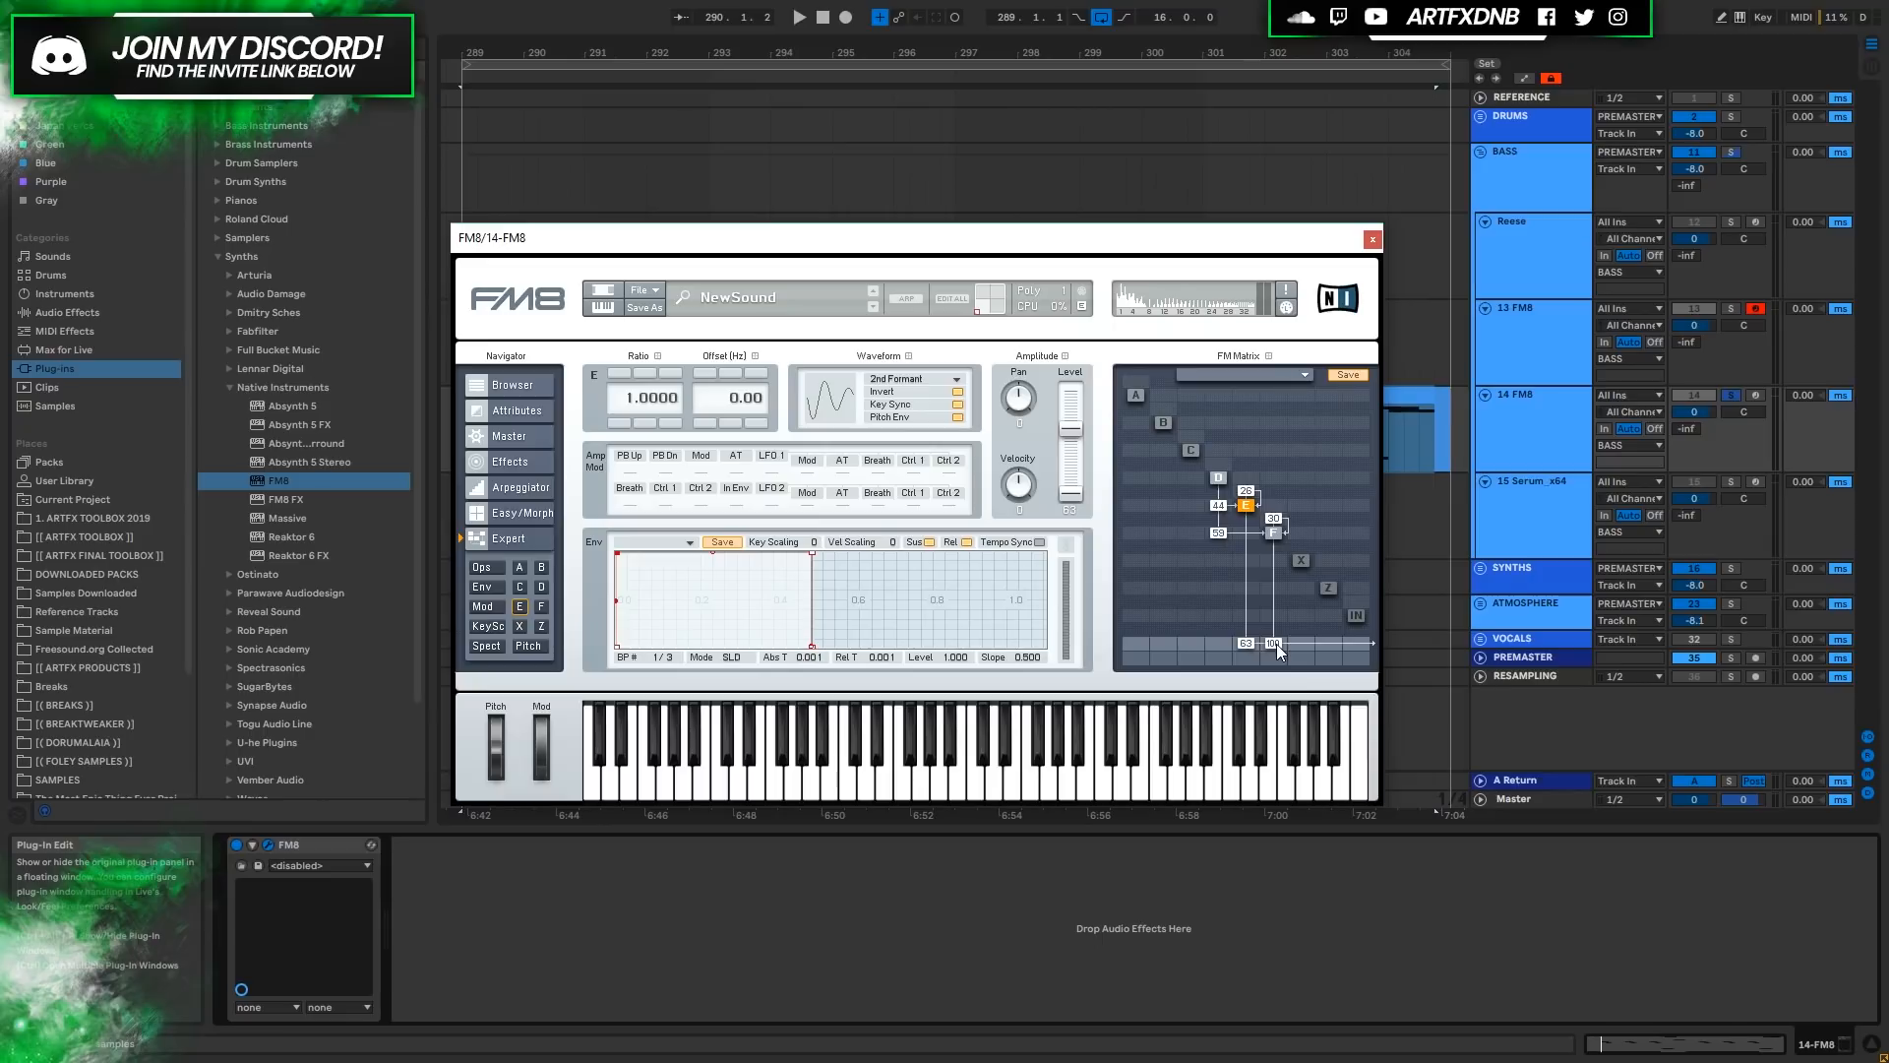
Reroute operators E and F from the output into operator X at about 63 and 100, and send X to the output at 100.
{"action": "left_click", "coordinate": [1275, 559]}
{"action": "left_click_drag", "start_coordinate": [1256, 510], "coordinate": [1255, 506]}
{"action": "right_click", "coordinate": [1244, 643]}
{"action": "right_click", "coordinate": [1276, 642]}
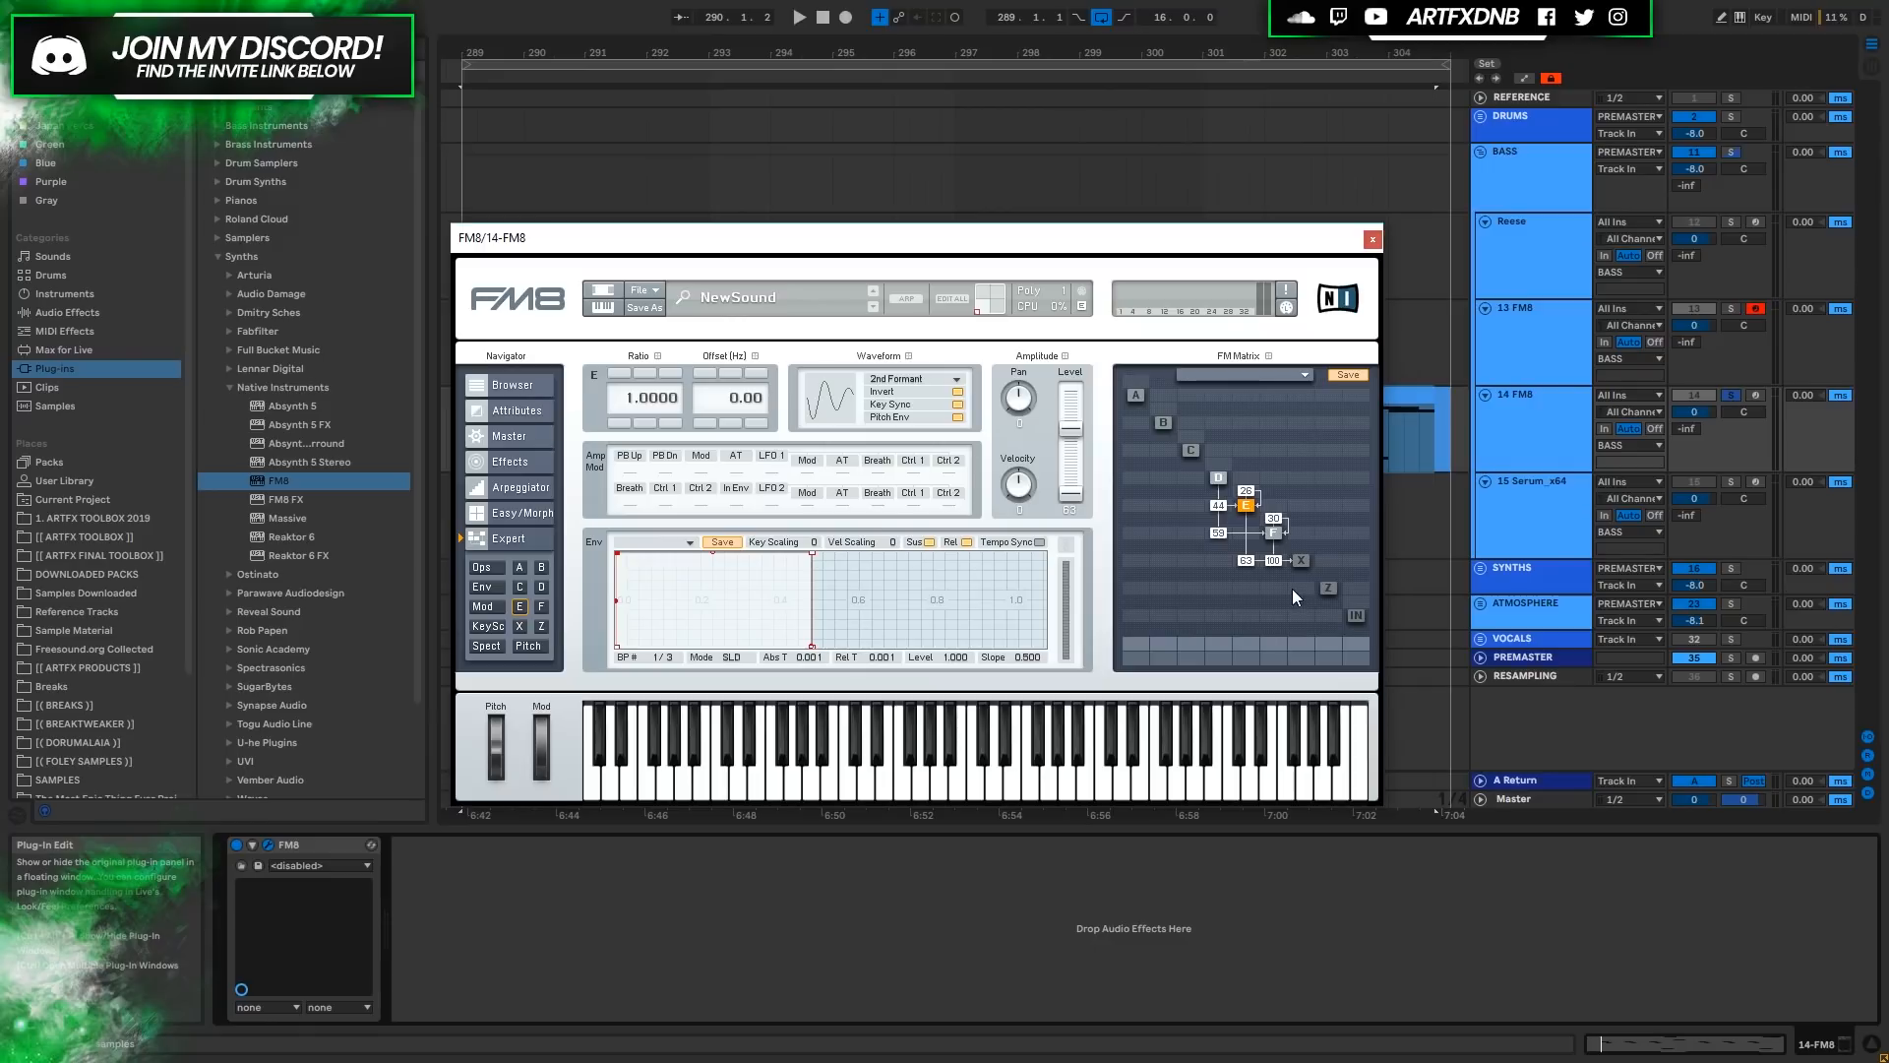
{"action": "left_click", "coordinate": [1304, 647]}
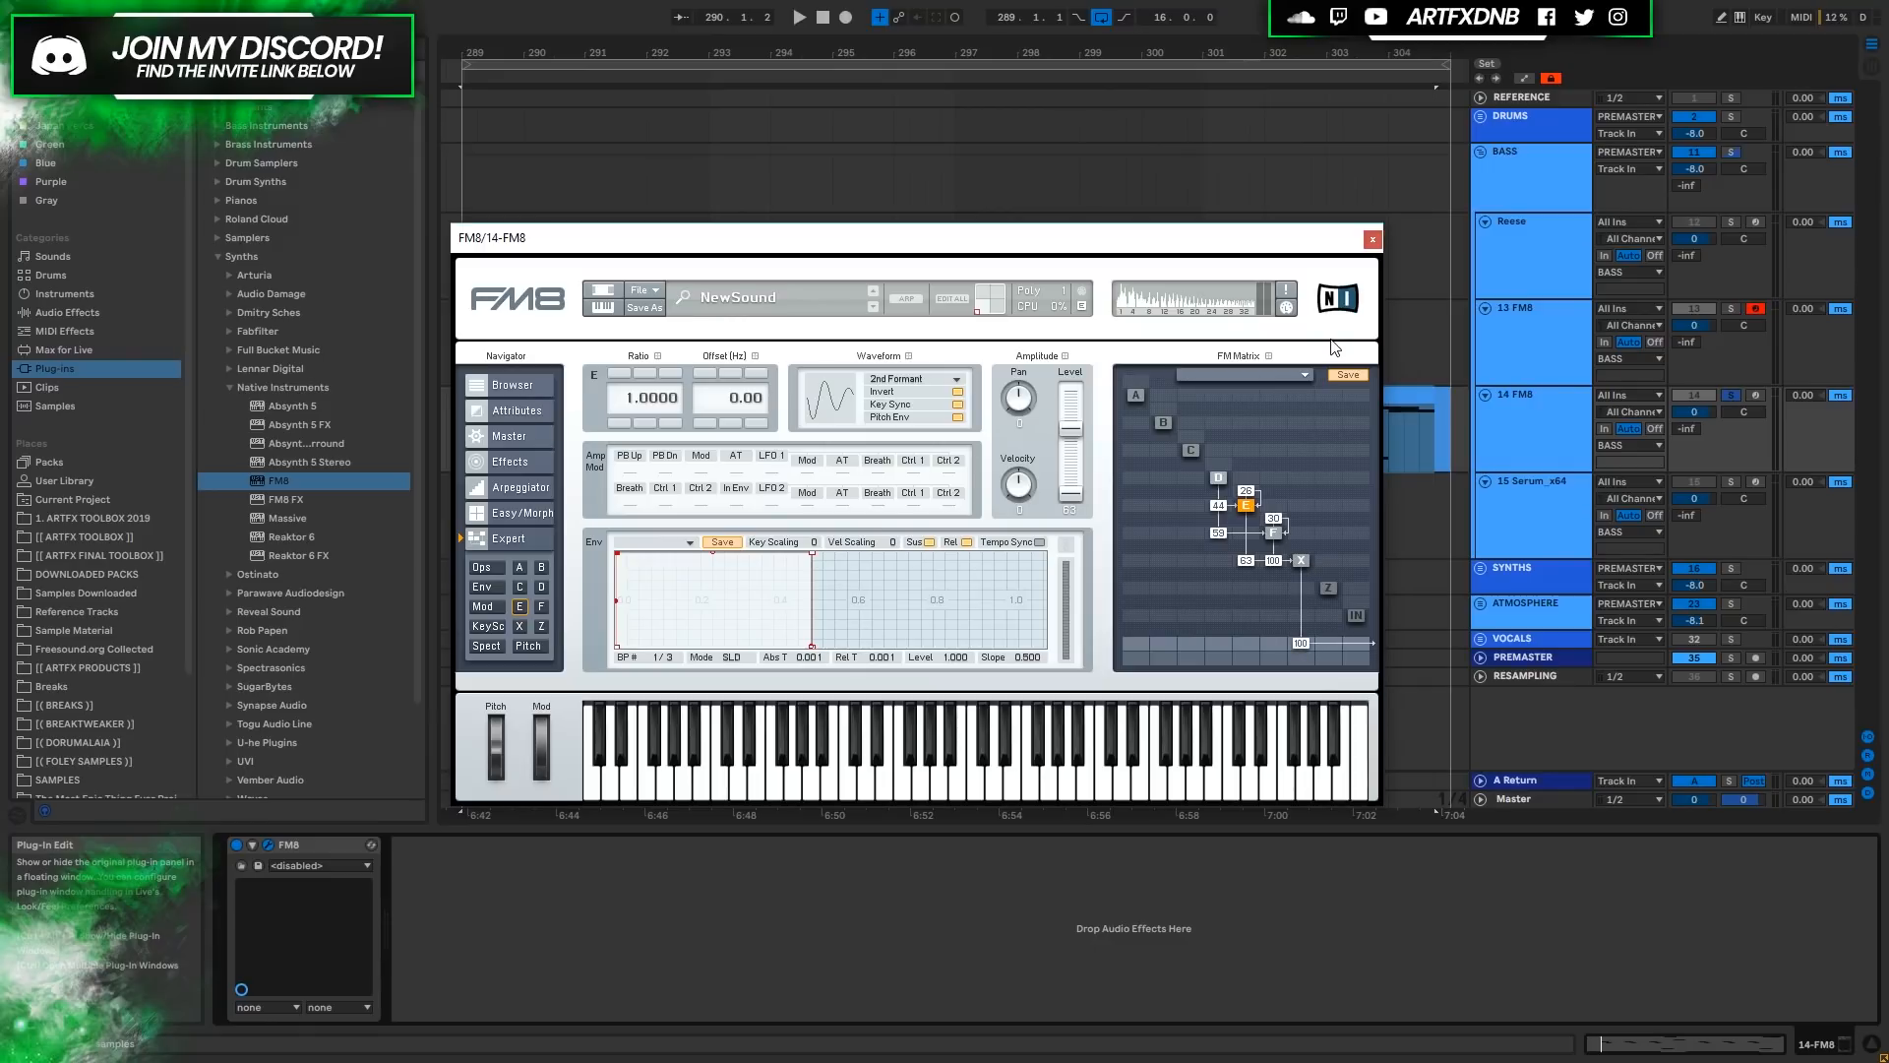
Adjust the Saturator level and gain of operator X and audition the clip.
{"action": "left_click", "coordinate": [1301, 561]}
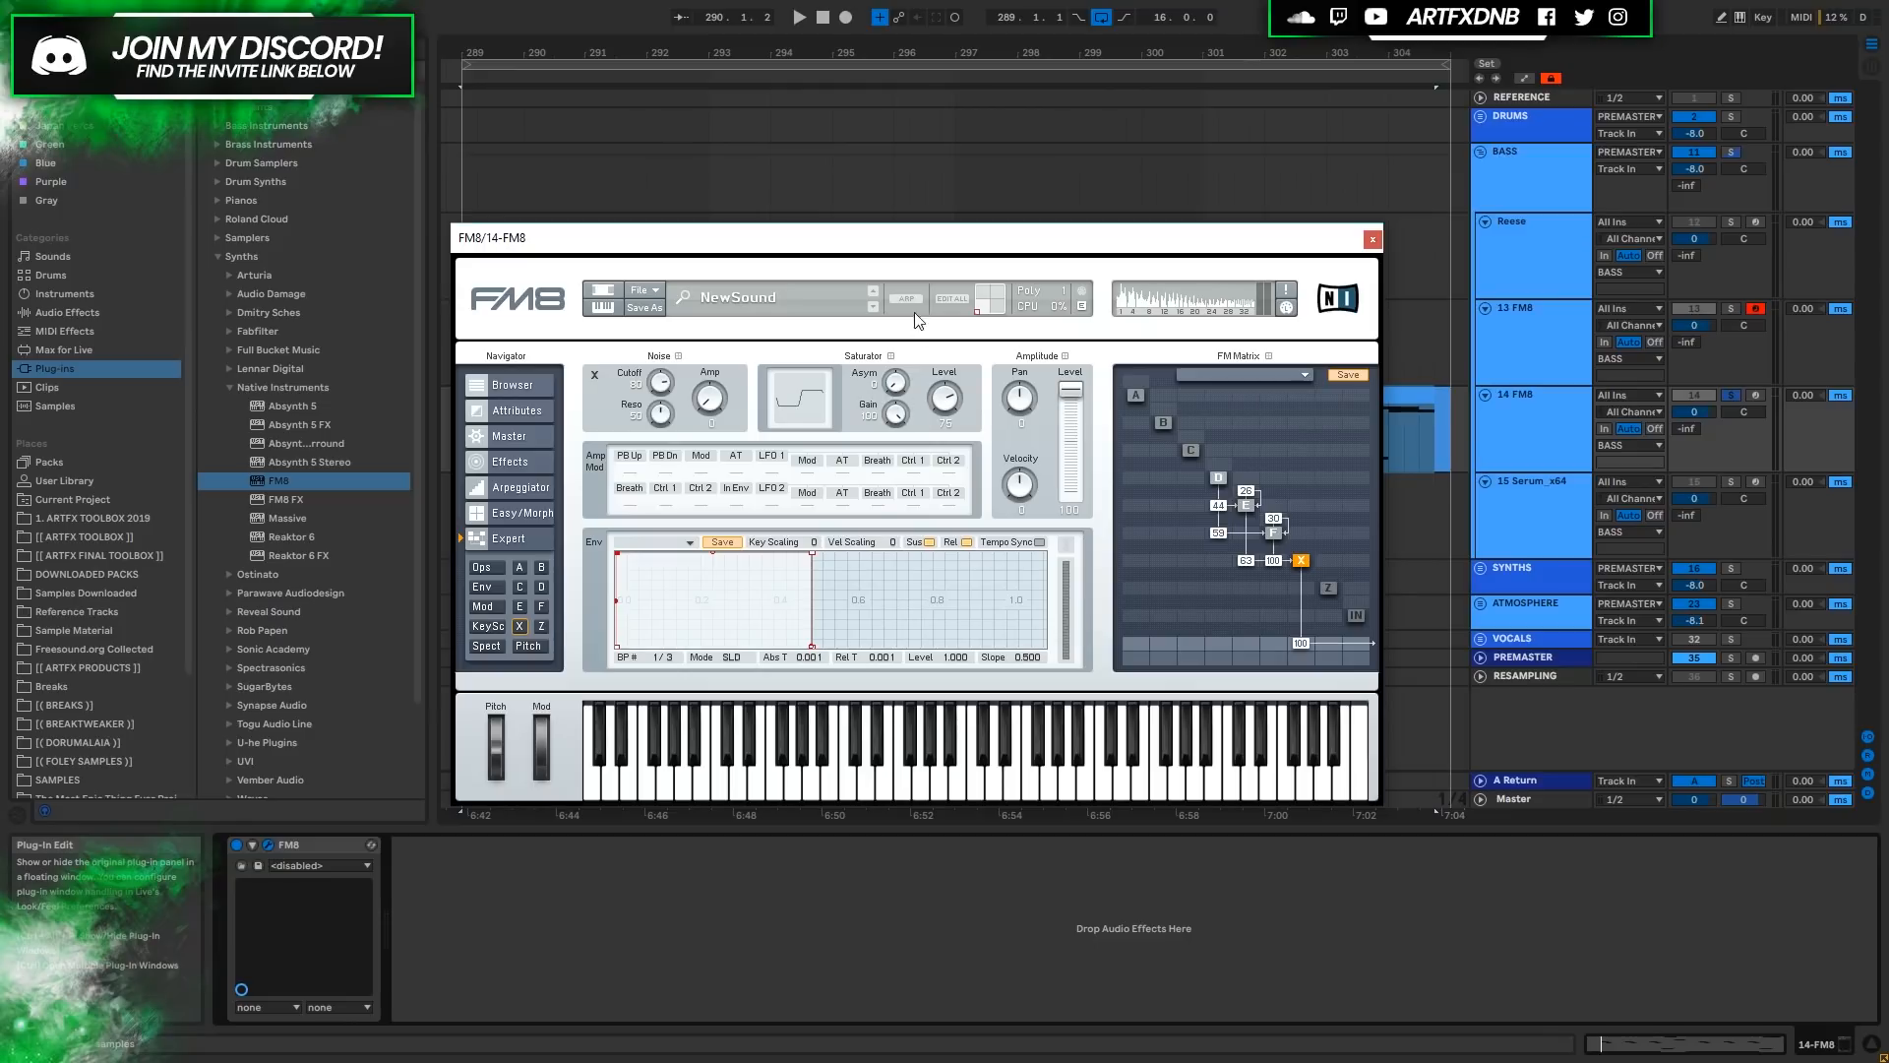
{"action": "left_click_drag", "start_coordinate": [939, 411], "coordinate": [890, 542]}
{"action": "left_click_drag", "start_coordinate": [960, 328], "coordinate": [963, 212]}
{"action": "left_click_drag", "start_coordinate": [898, 412], "coordinate": [895, 448]}
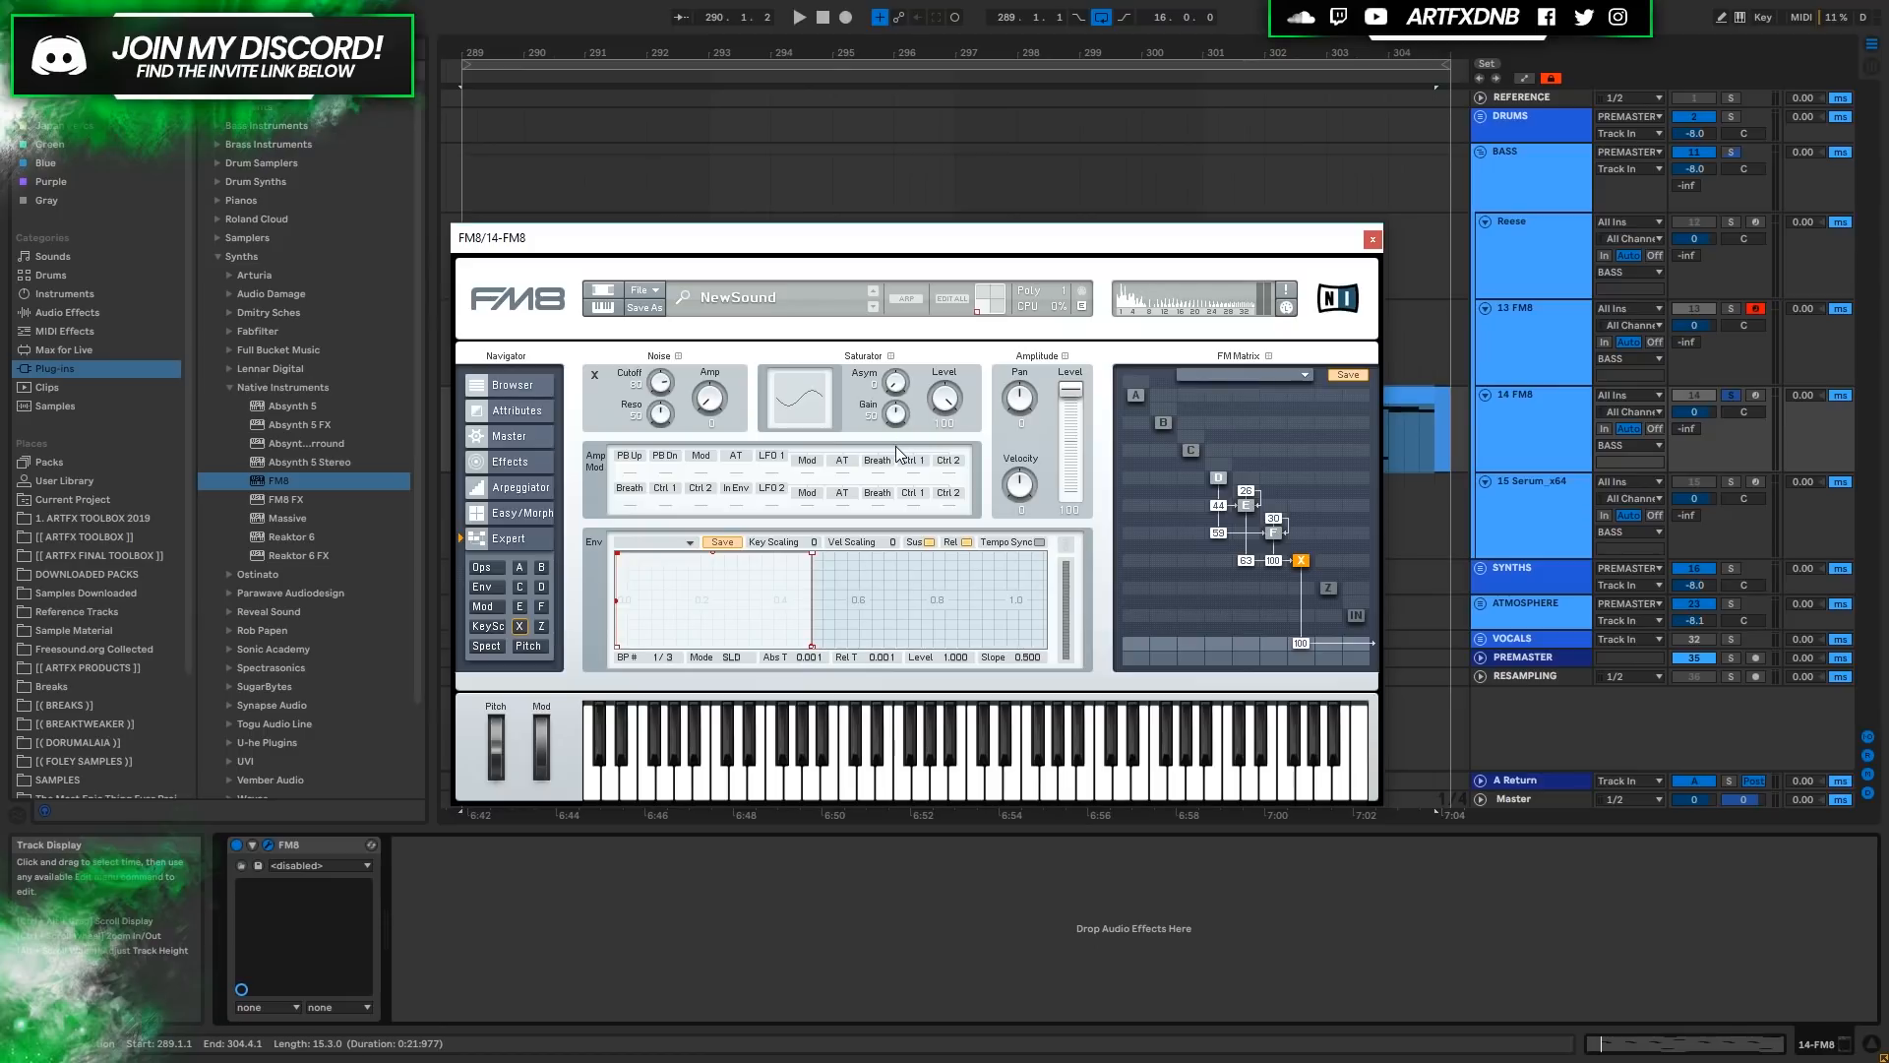
{"action": "key", "text": "space"}
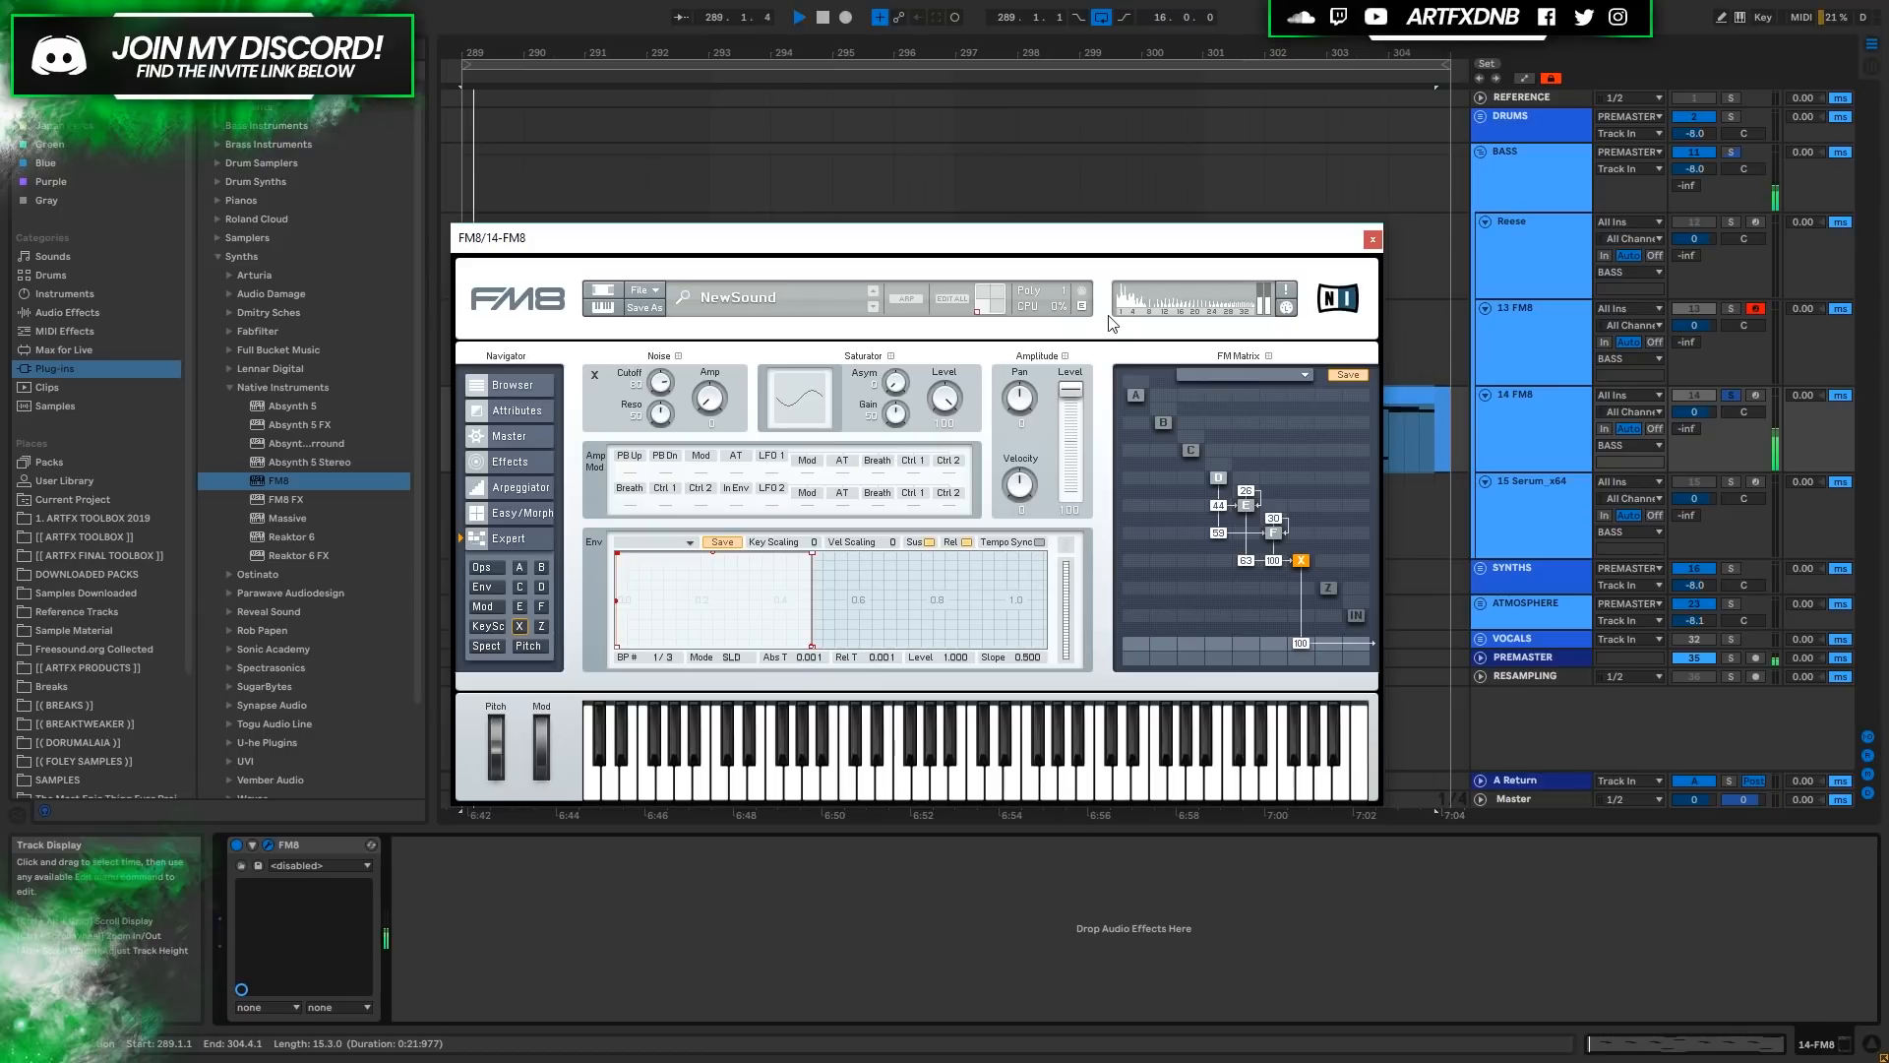
Refine operator X's Saturator gain and level by ear over repeated clip playback.
{"action": "key", "text": "space"}
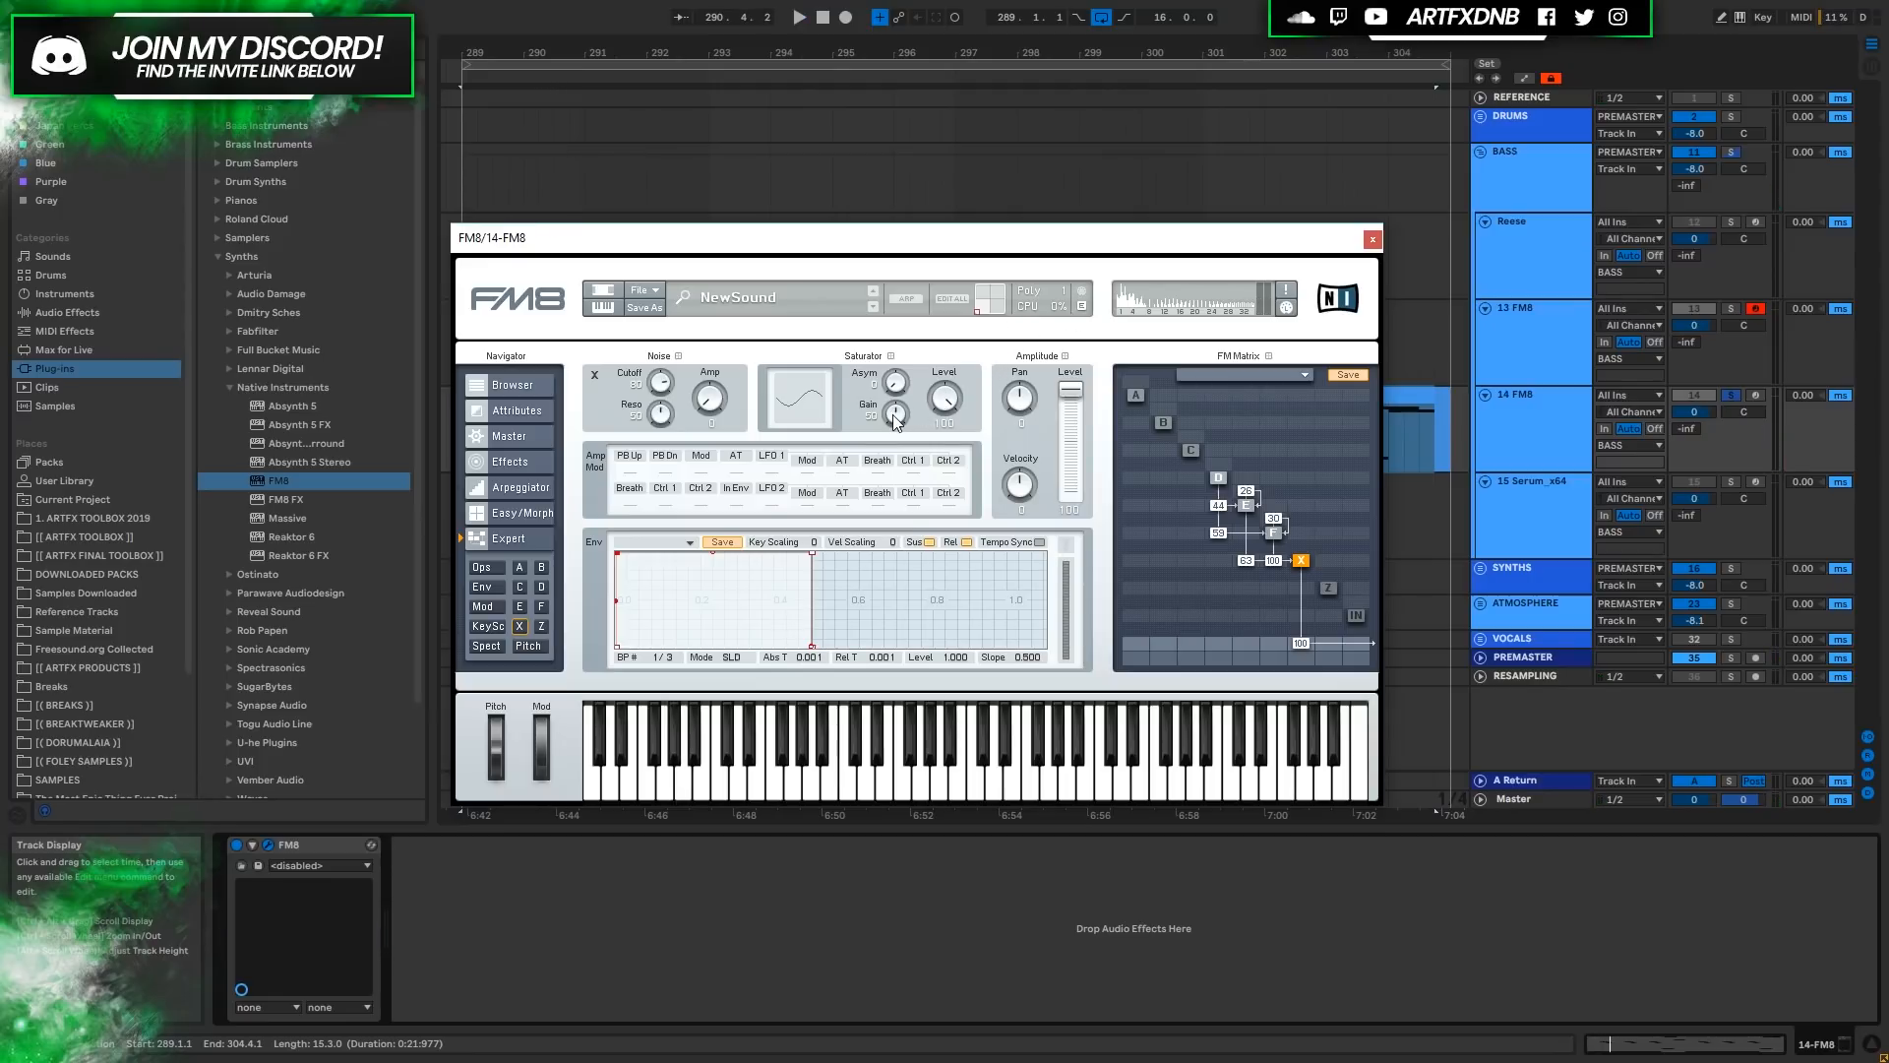
{"action": "left_click_drag", "start_coordinate": [896, 420], "coordinate": [894, 397]}
{"action": "key", "text": "space"}
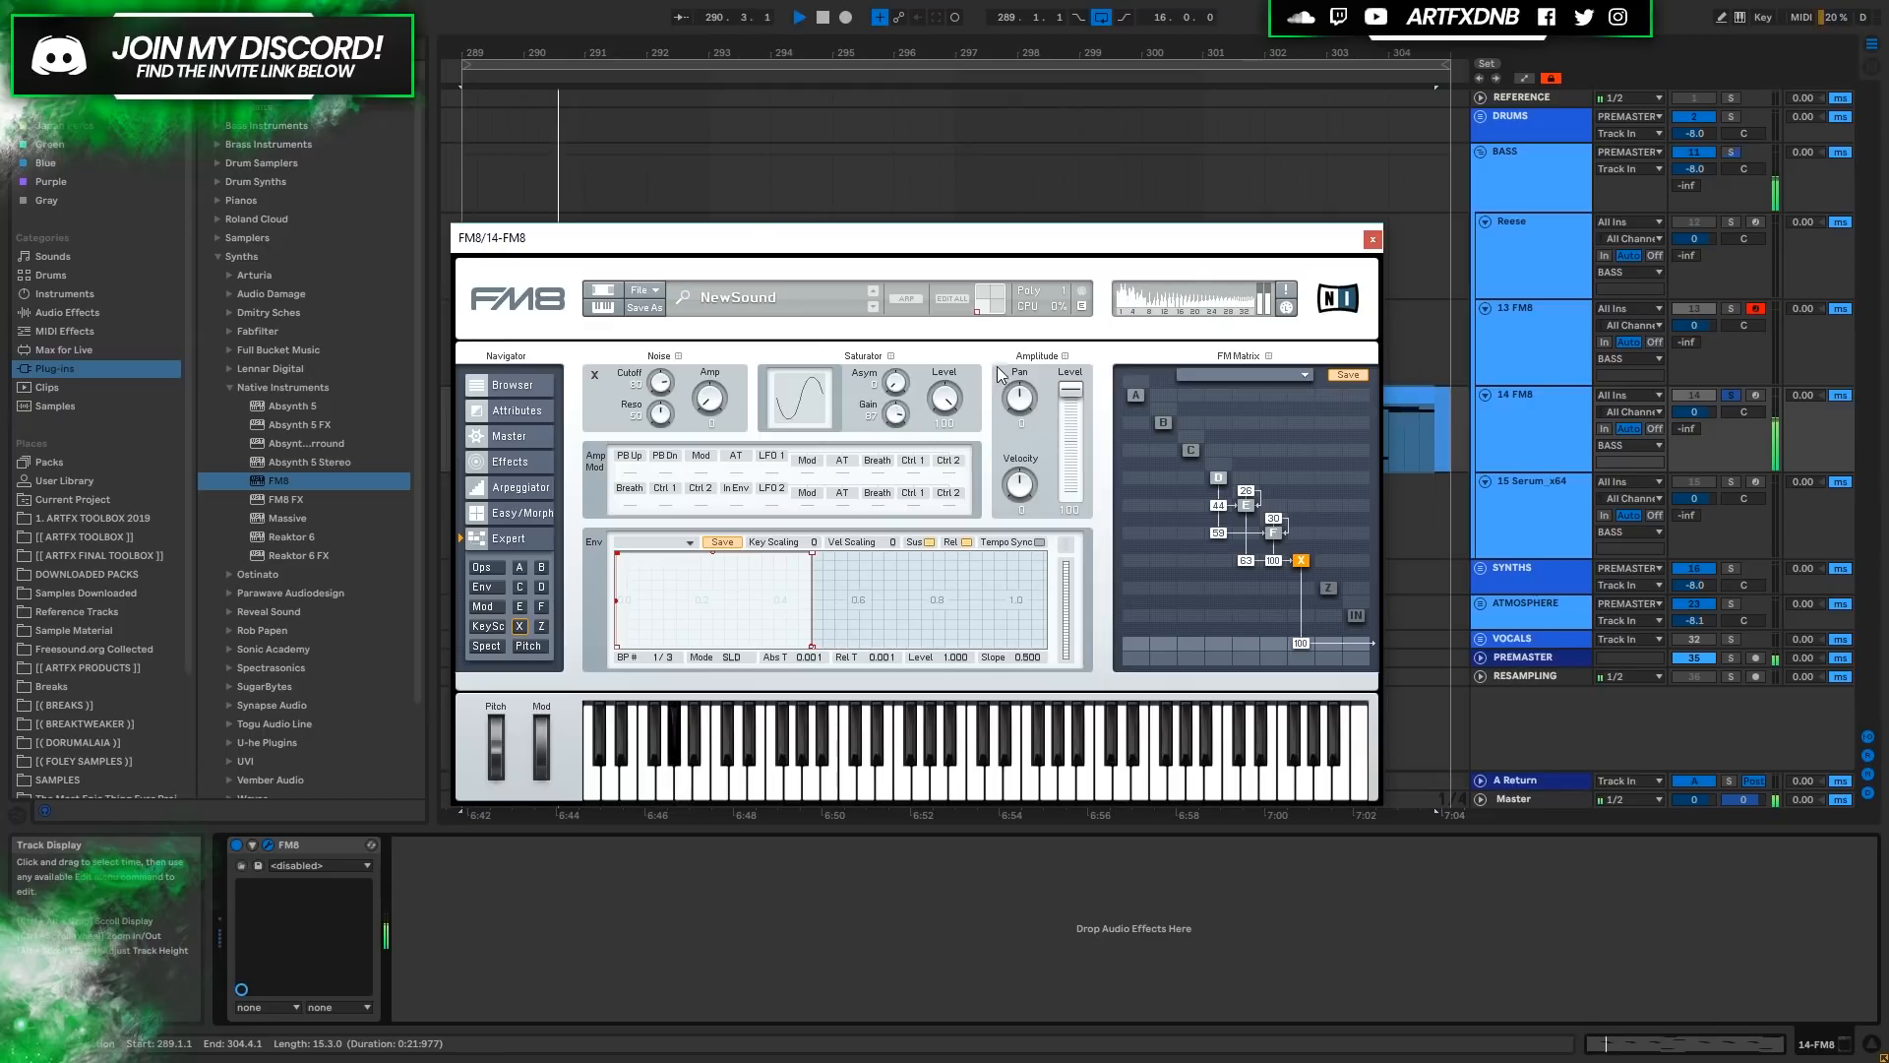
{"action": "key", "text": "space"}
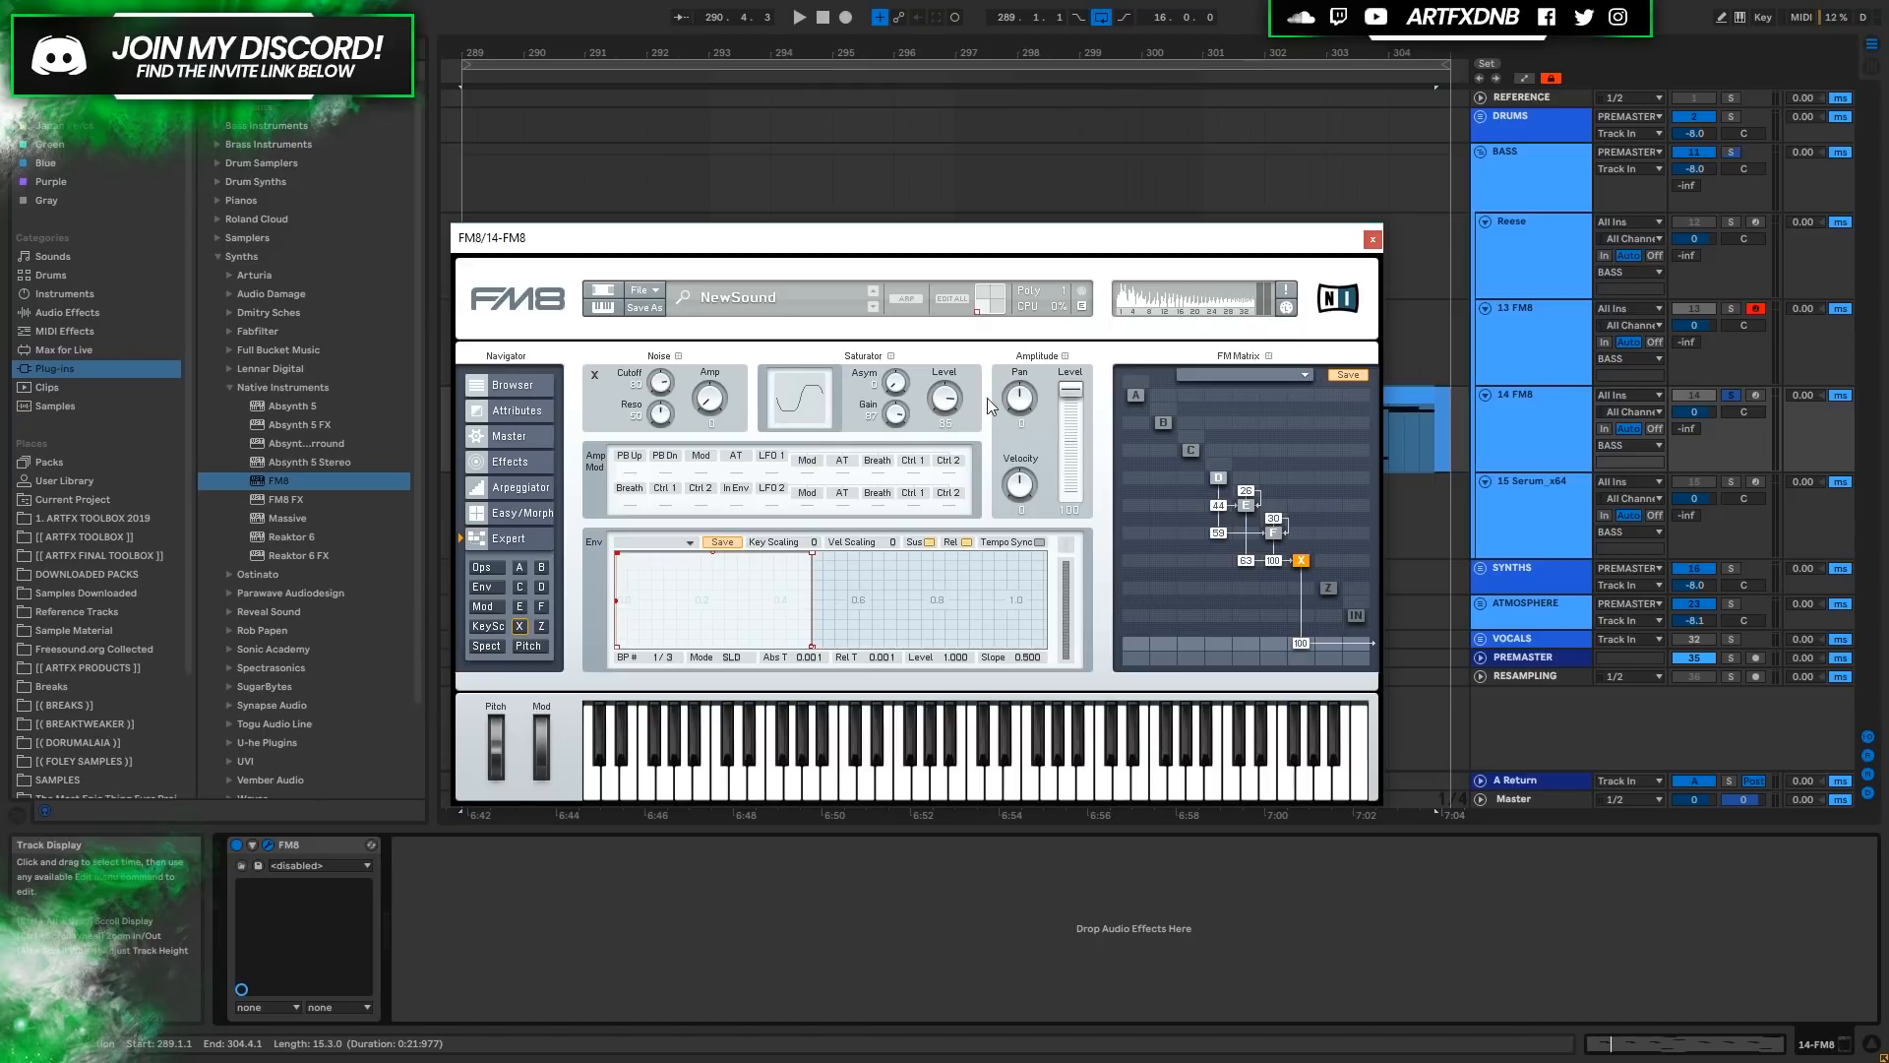
{"action": "key", "text": "space"}
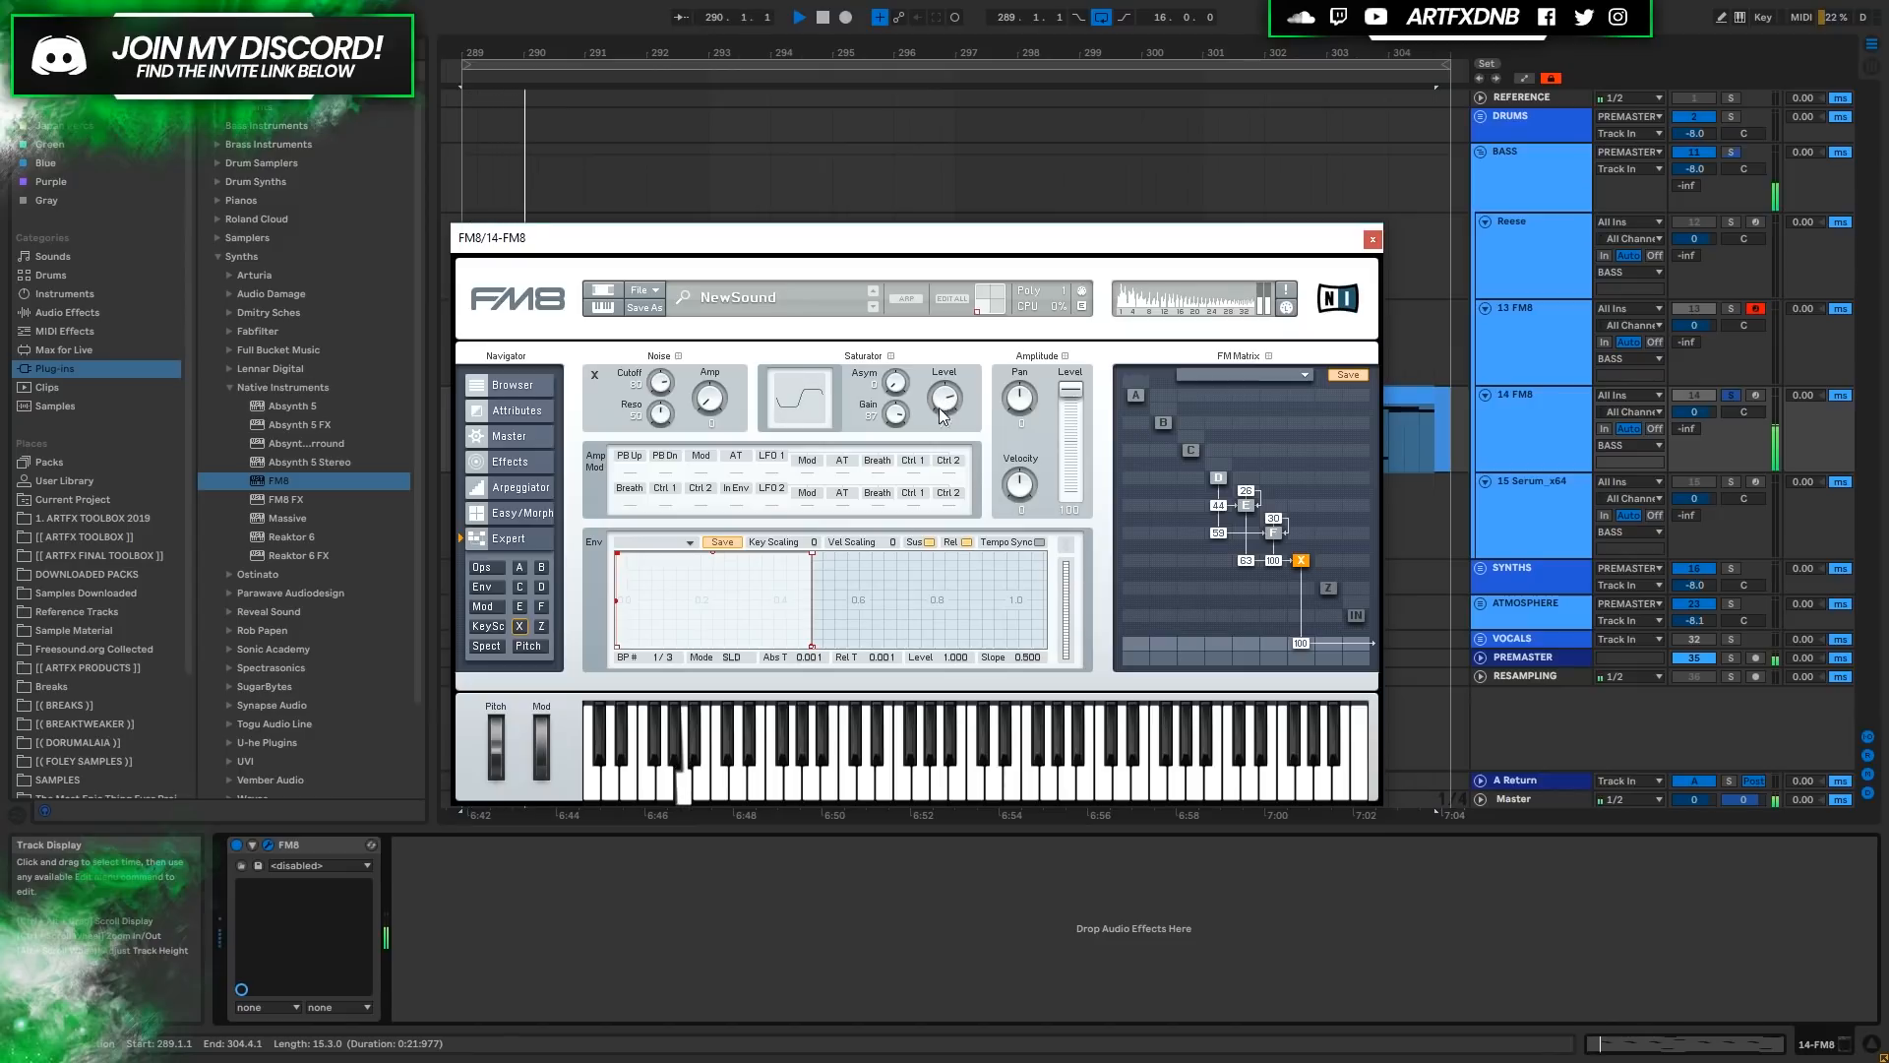
{"action": "left_click_drag", "start_coordinate": [936, 414], "coordinate": [892, 409]}
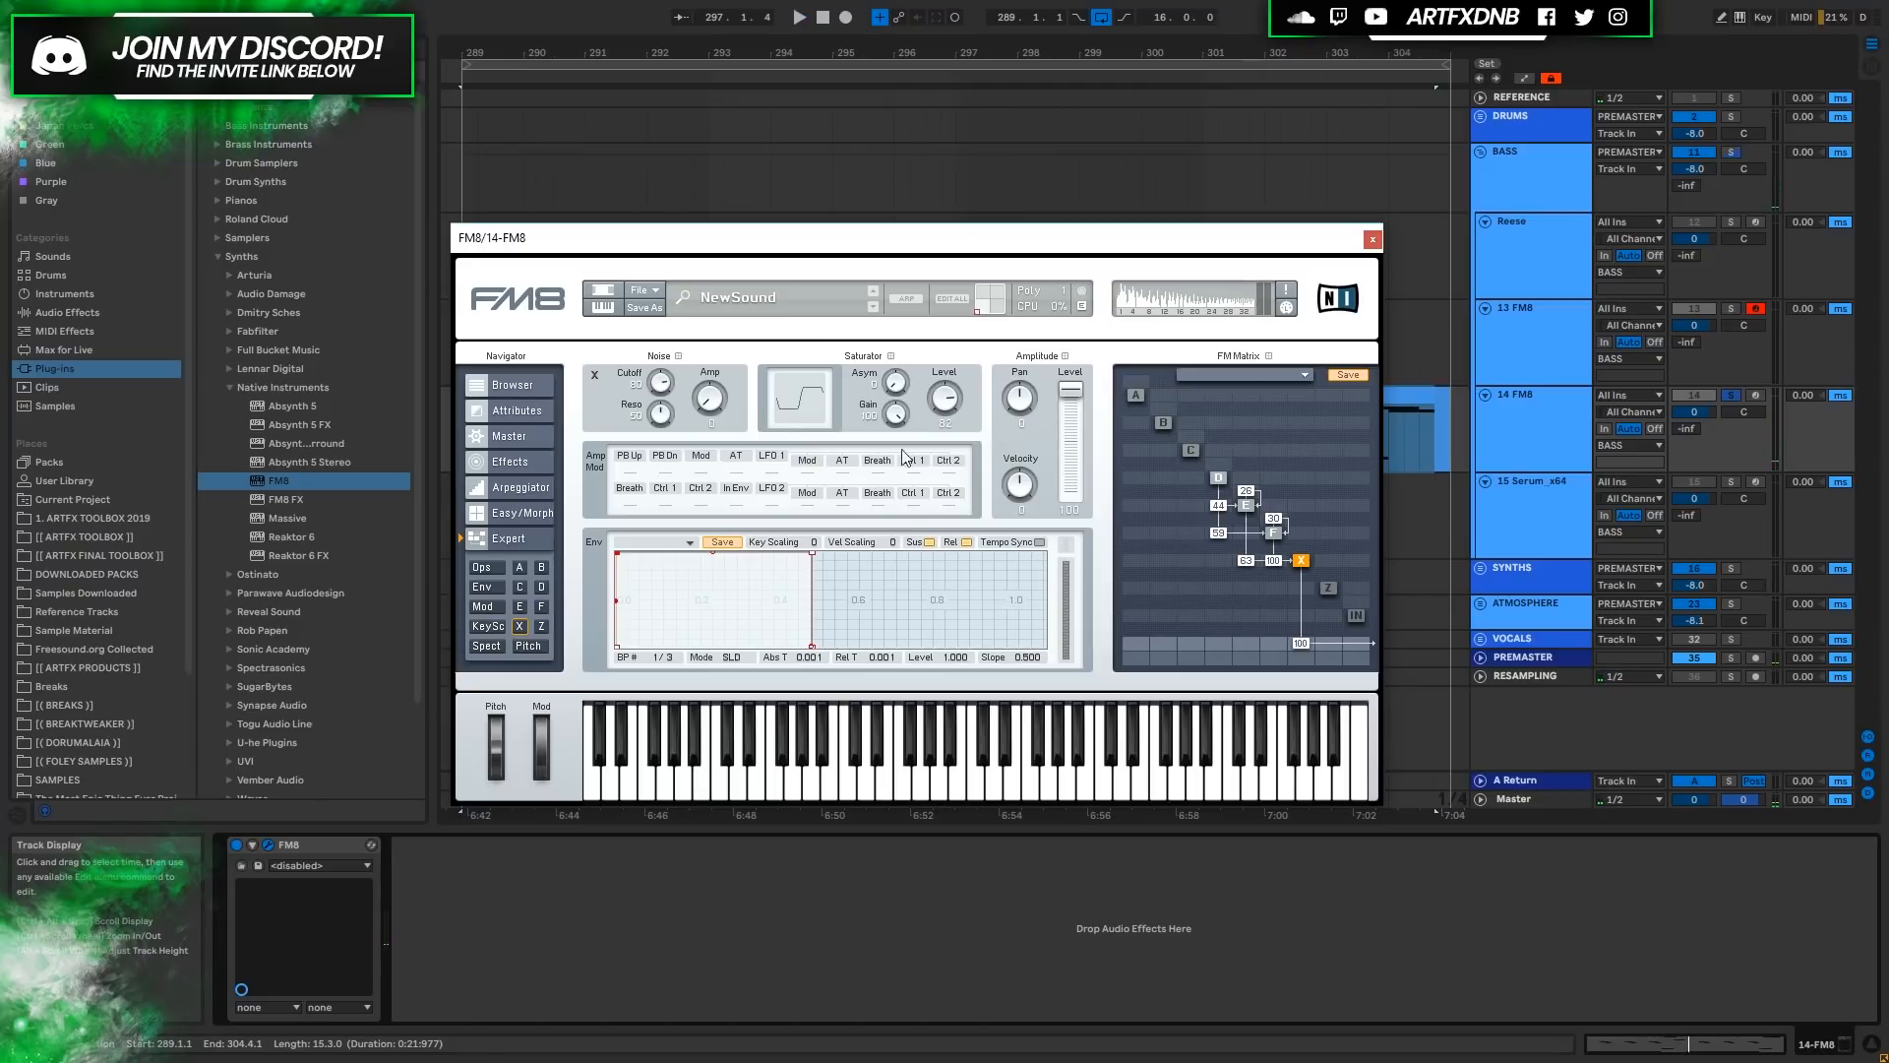
Set the downward pitch bend amount to -7 in the Pitch settings.
{"action": "left_click", "coordinate": [531, 647]}
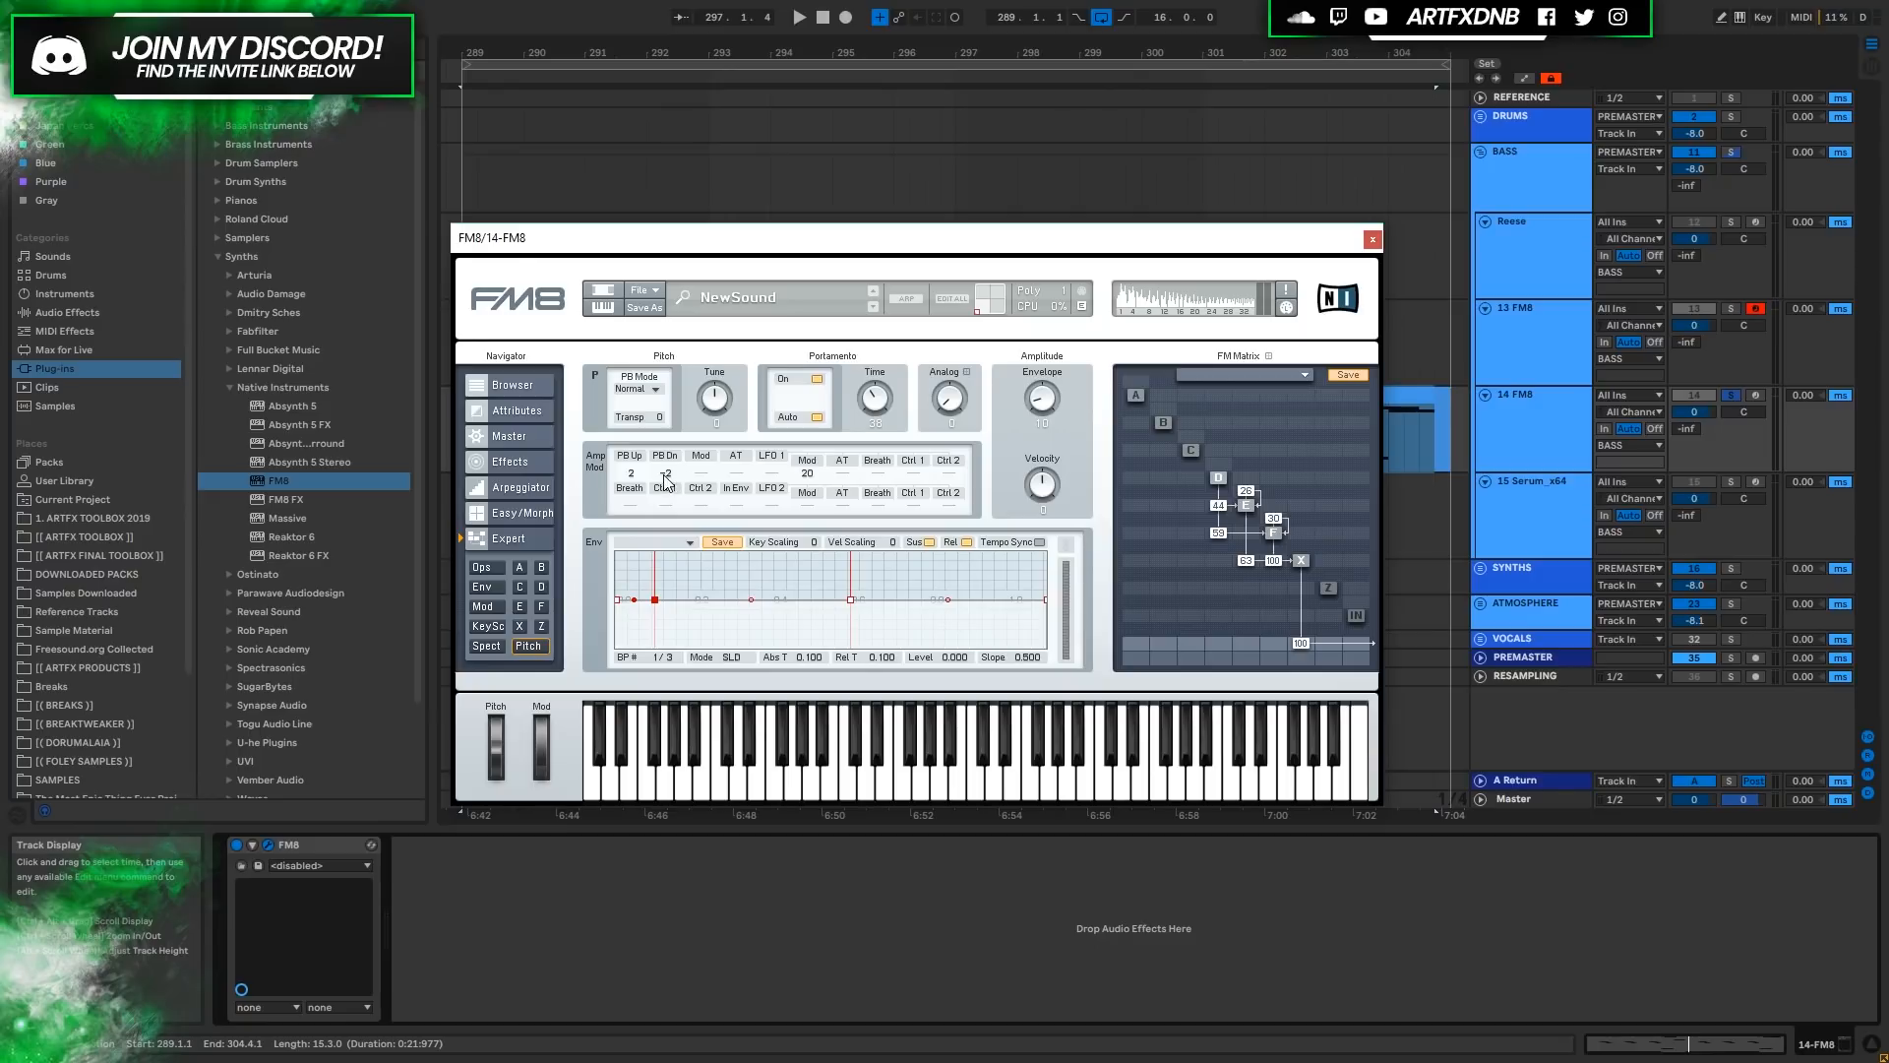
{"action": "left_click_drag", "start_coordinate": [672, 471], "coordinate": [679, 492]}
{"action": "key", "text": "space"}
Move the synth window off the MIDI clip and audition the clip from bar 295 and from bar 303.
{"action": "left_click_drag", "start_coordinate": [1300, 238], "coordinate": [1327, 645]}
{"action": "left_click", "coordinate": [834, 445]}
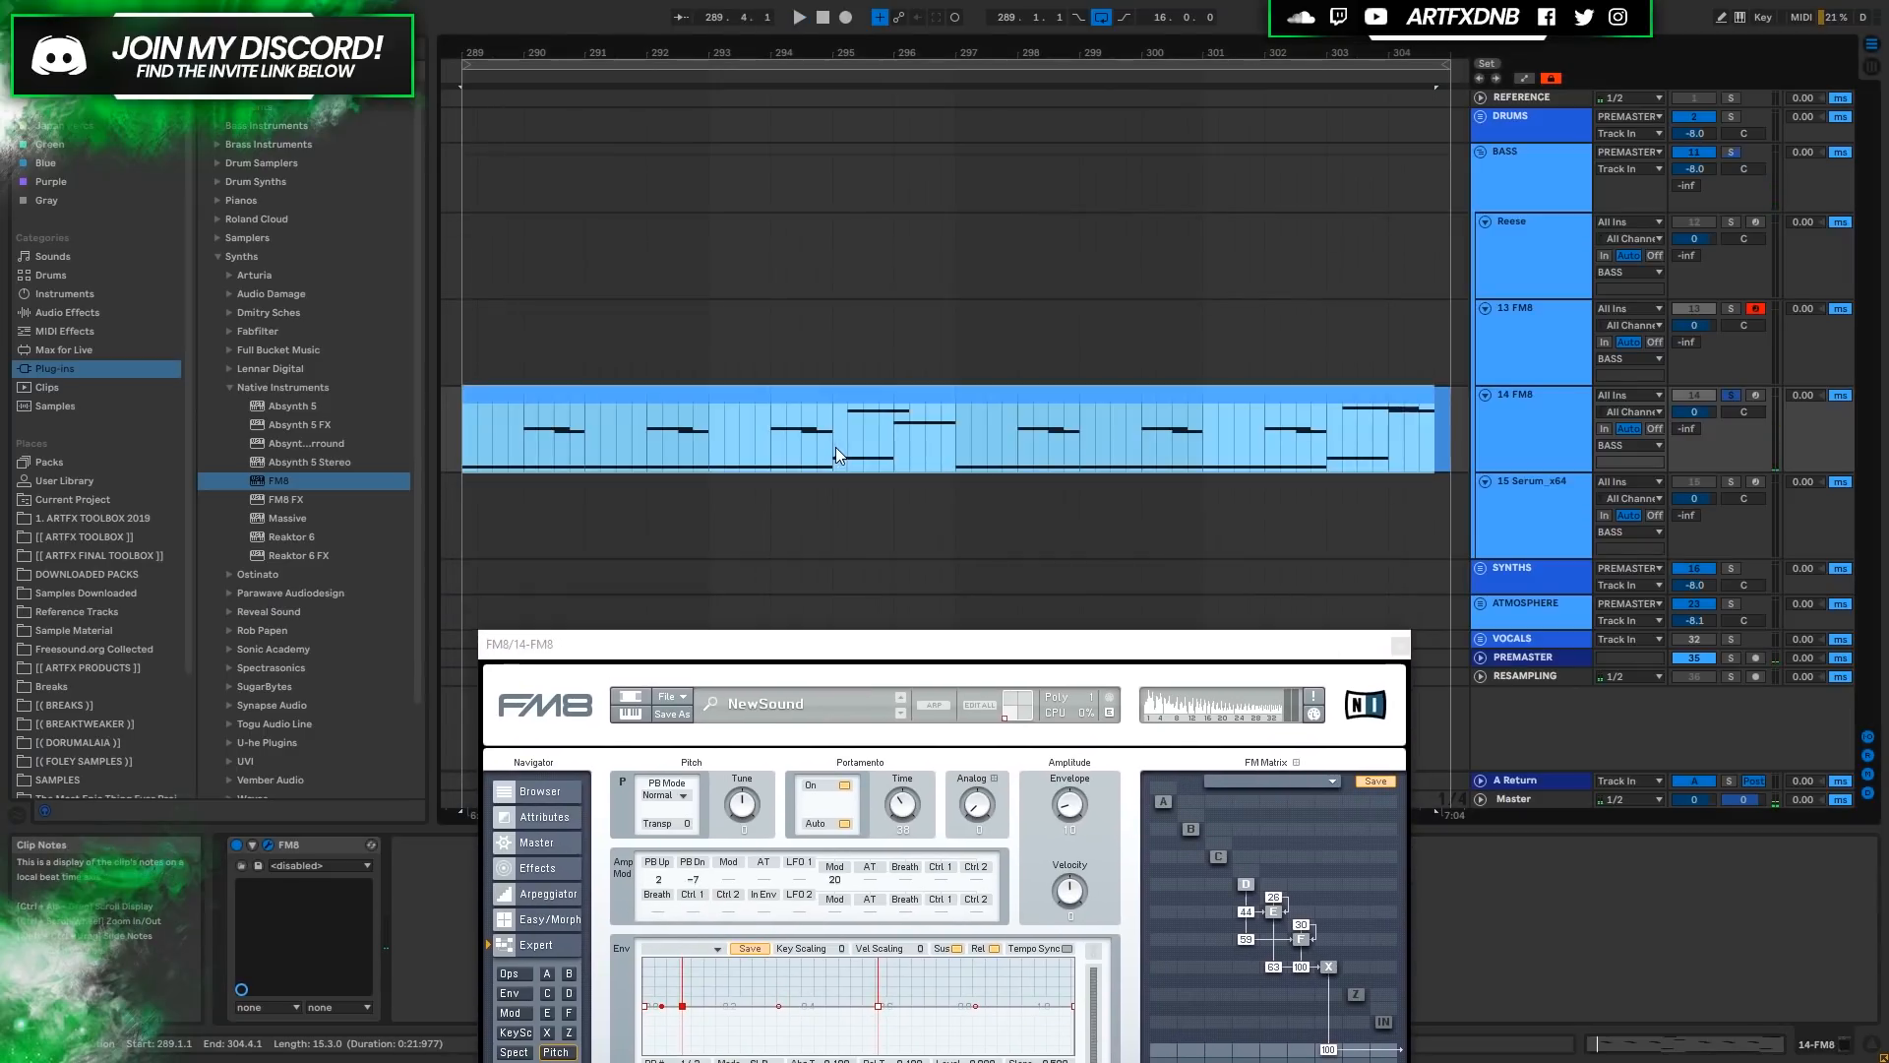
{"action": "key", "text": "space"}
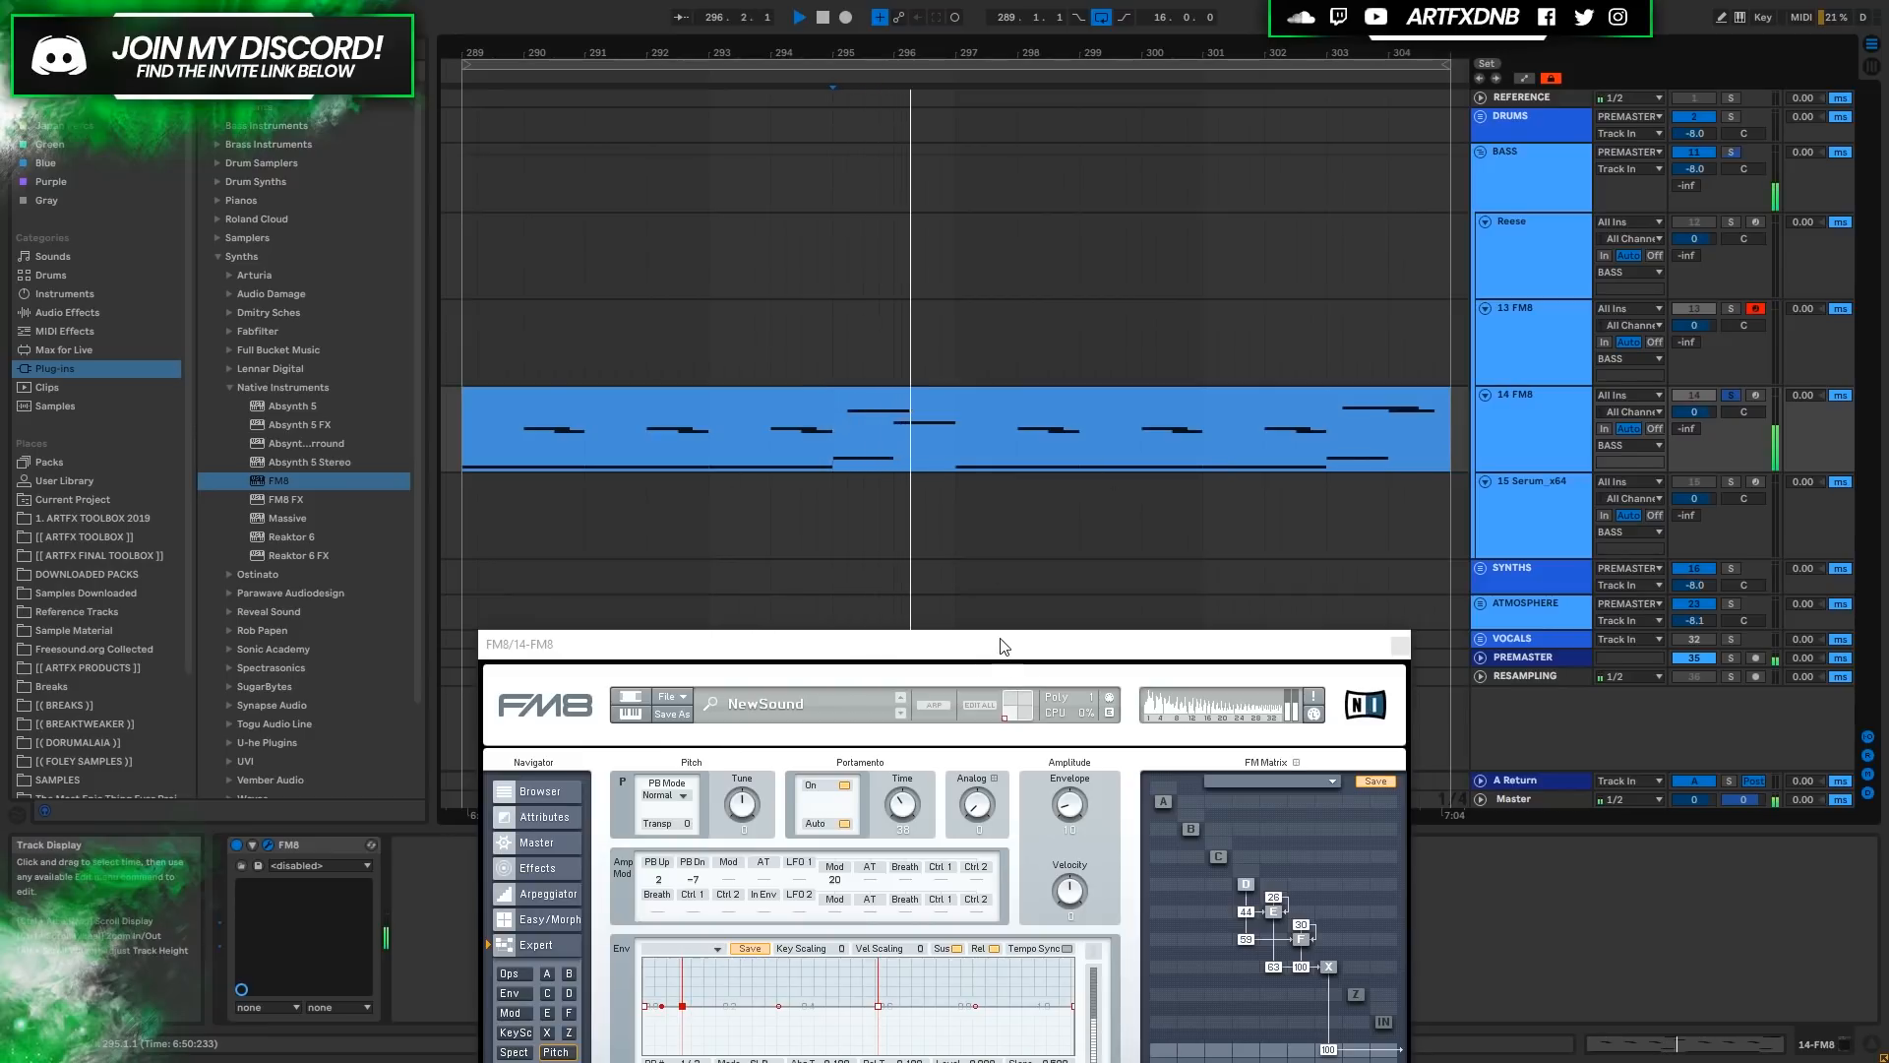
{"action": "key", "text": "space"}
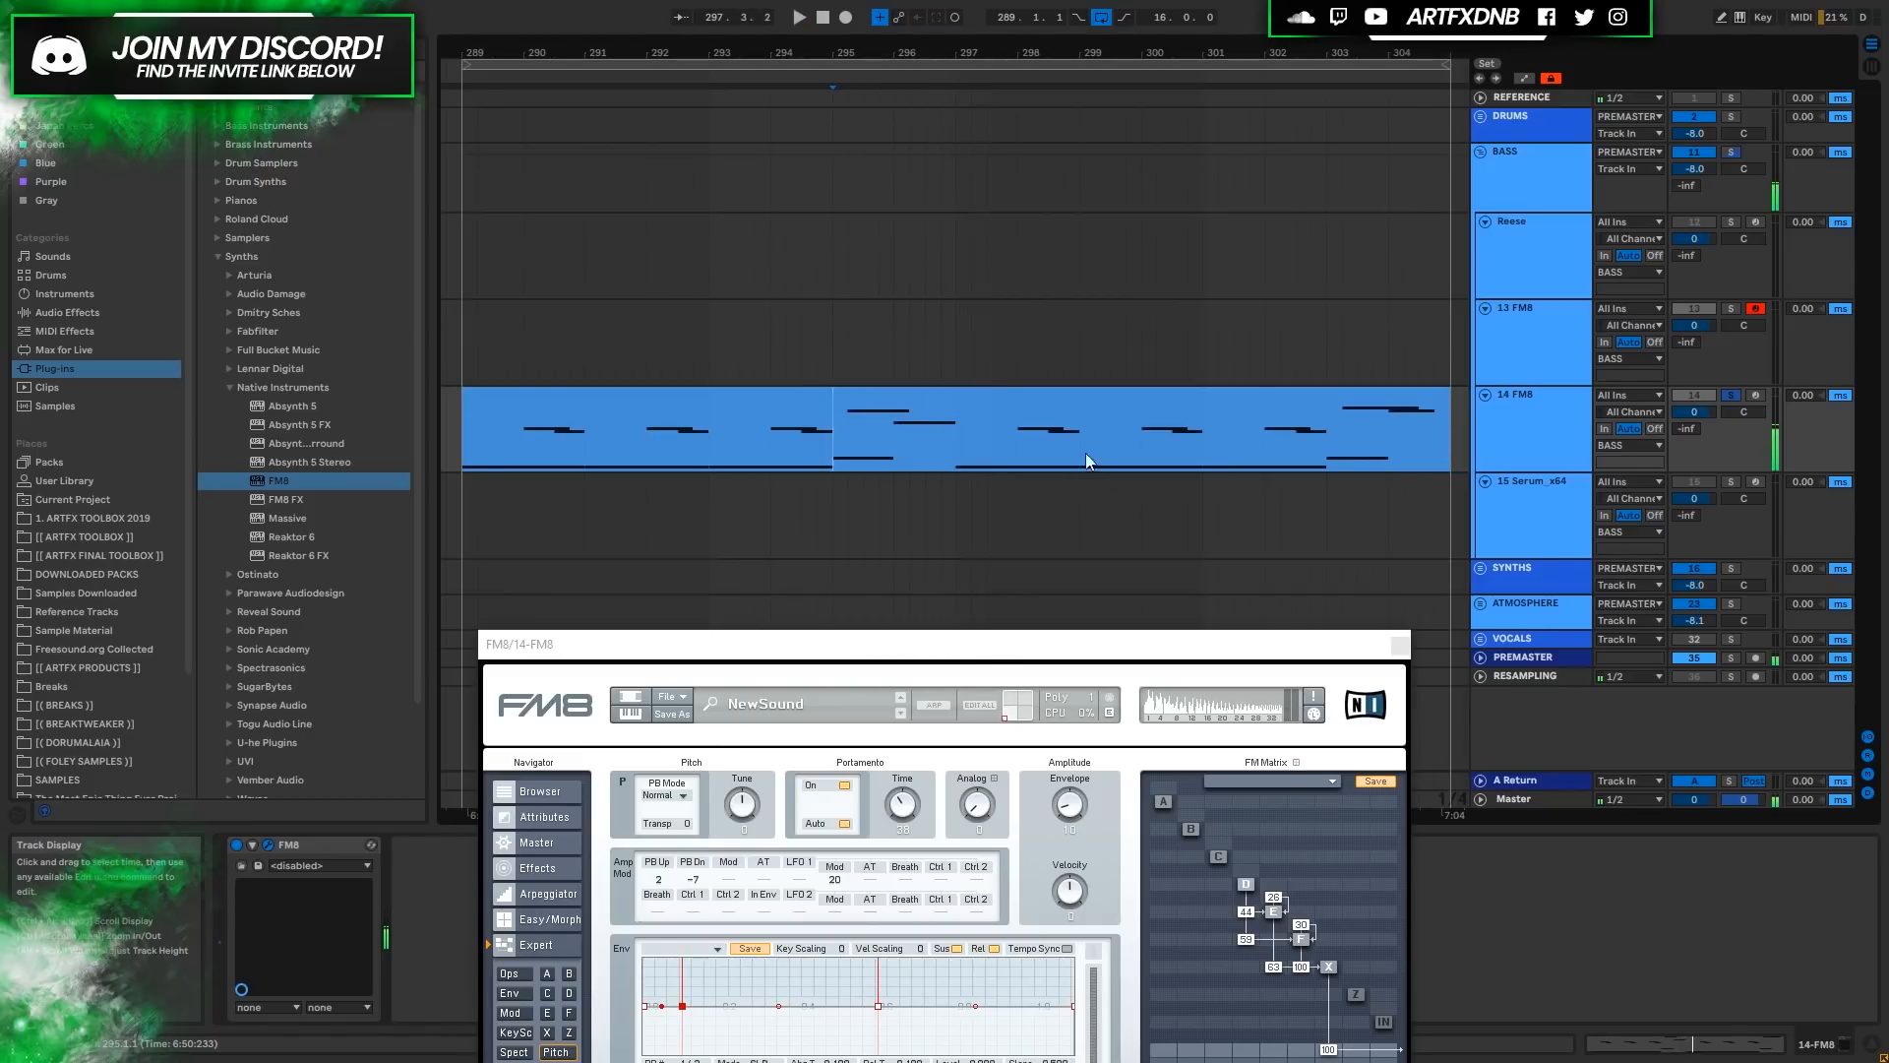
{"action": "left_click", "coordinate": [1341, 445]}
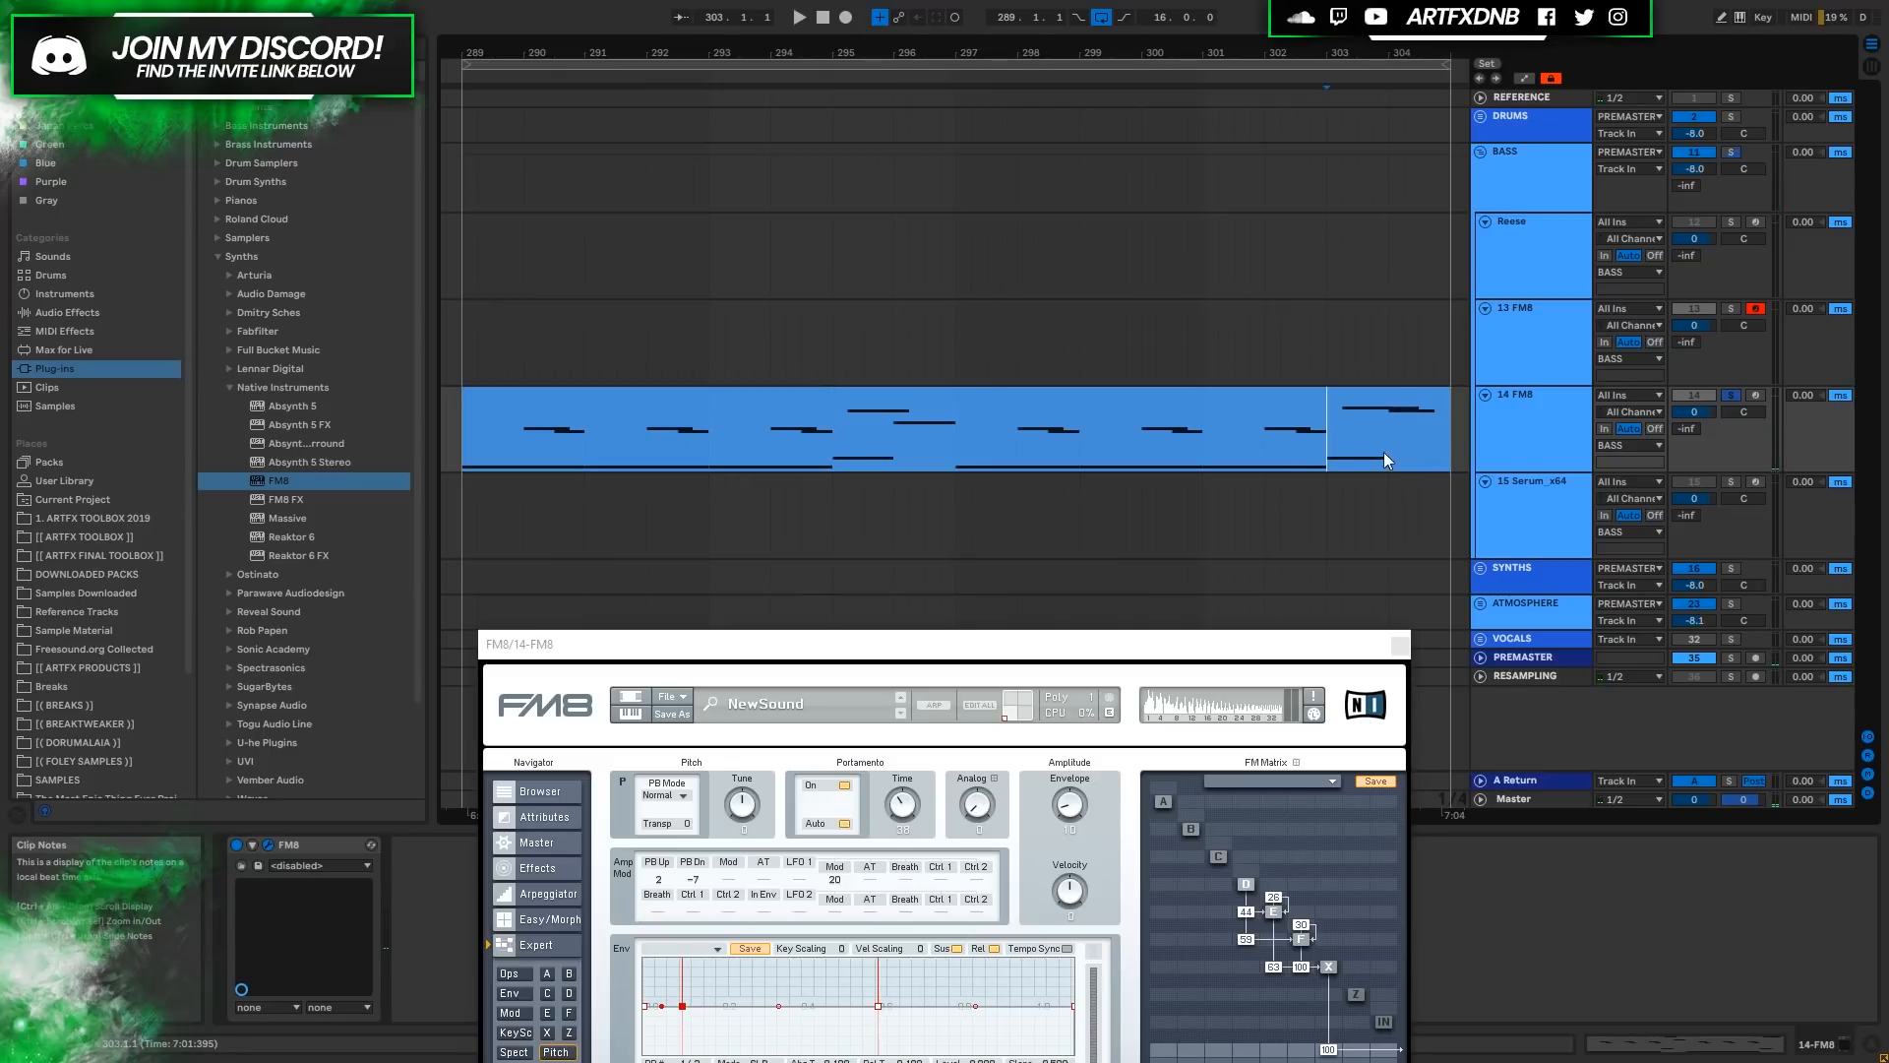
{"action": "key", "text": "space"}
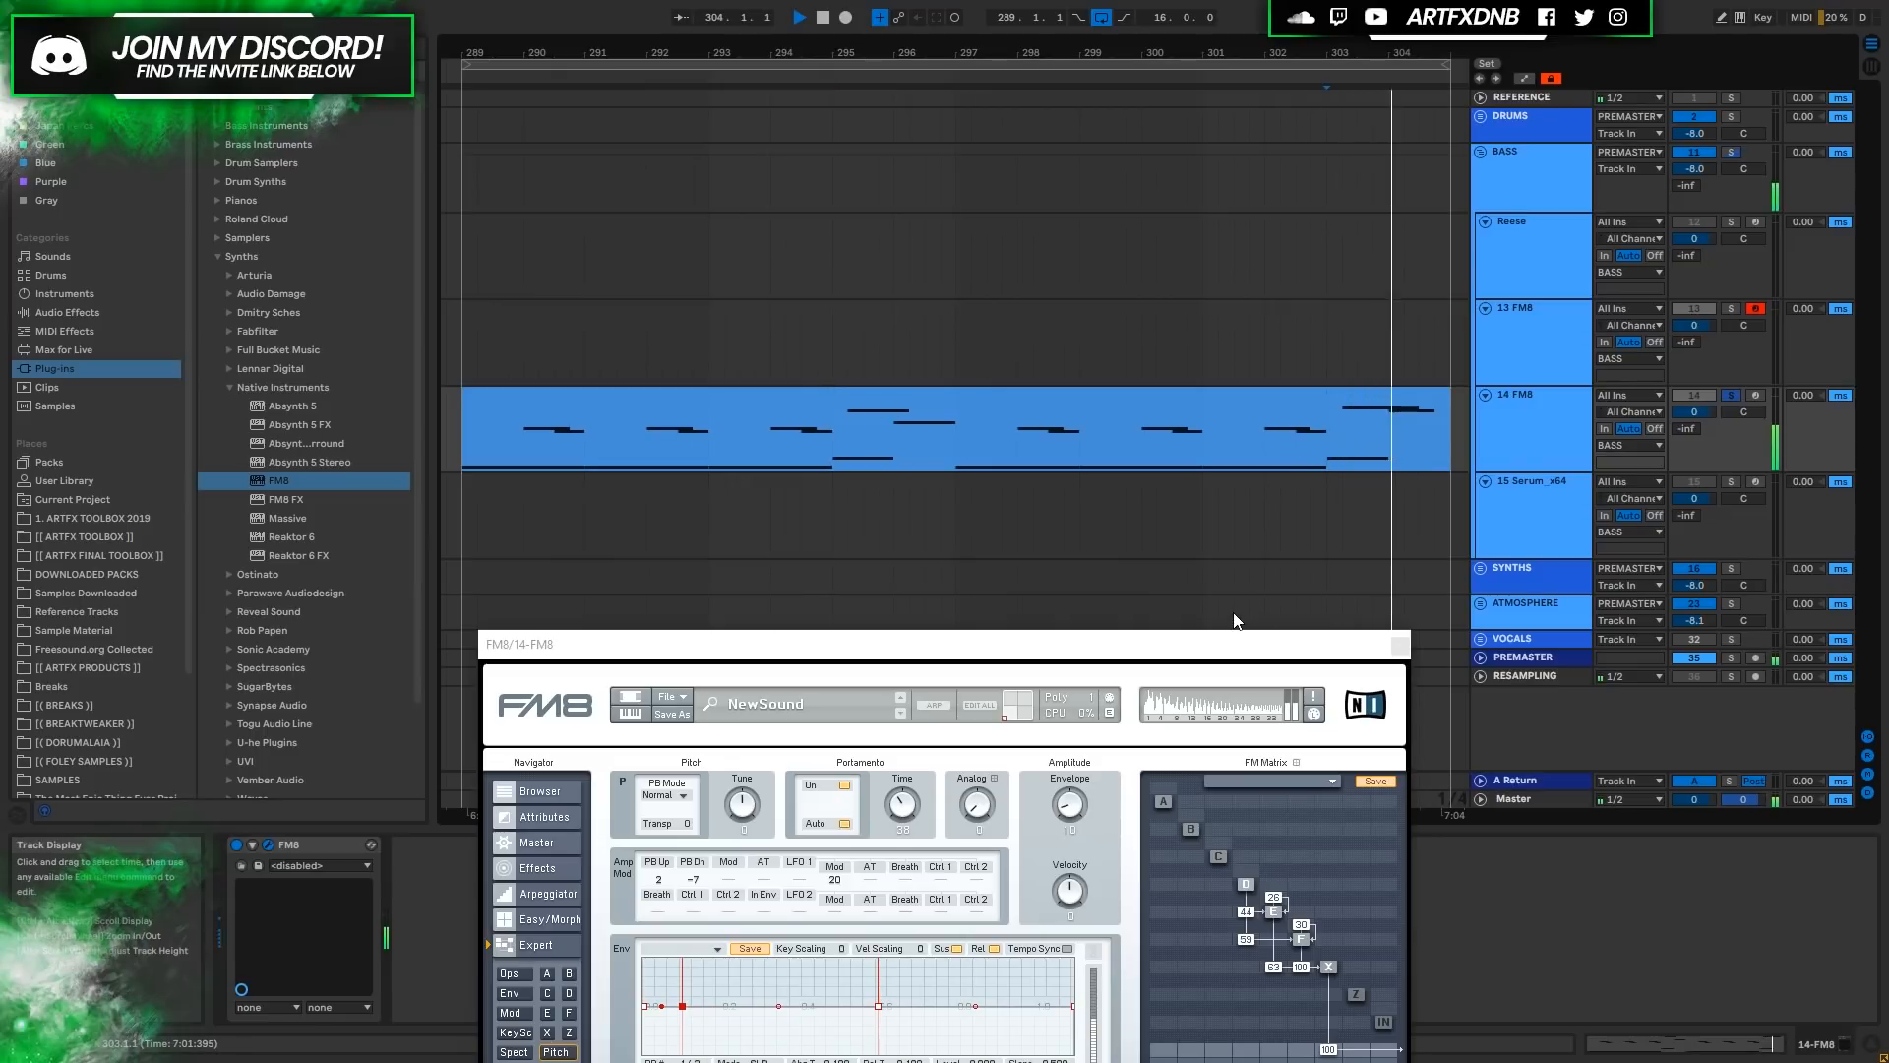
{"action": "key", "text": "space"}
Move the synth window back up and load the P Falling preset for the pitch envelope.
{"action": "left_click_drag", "start_coordinate": [1185, 641], "coordinate": [1170, 215]}
{"action": "left_click", "coordinate": [699, 523]}
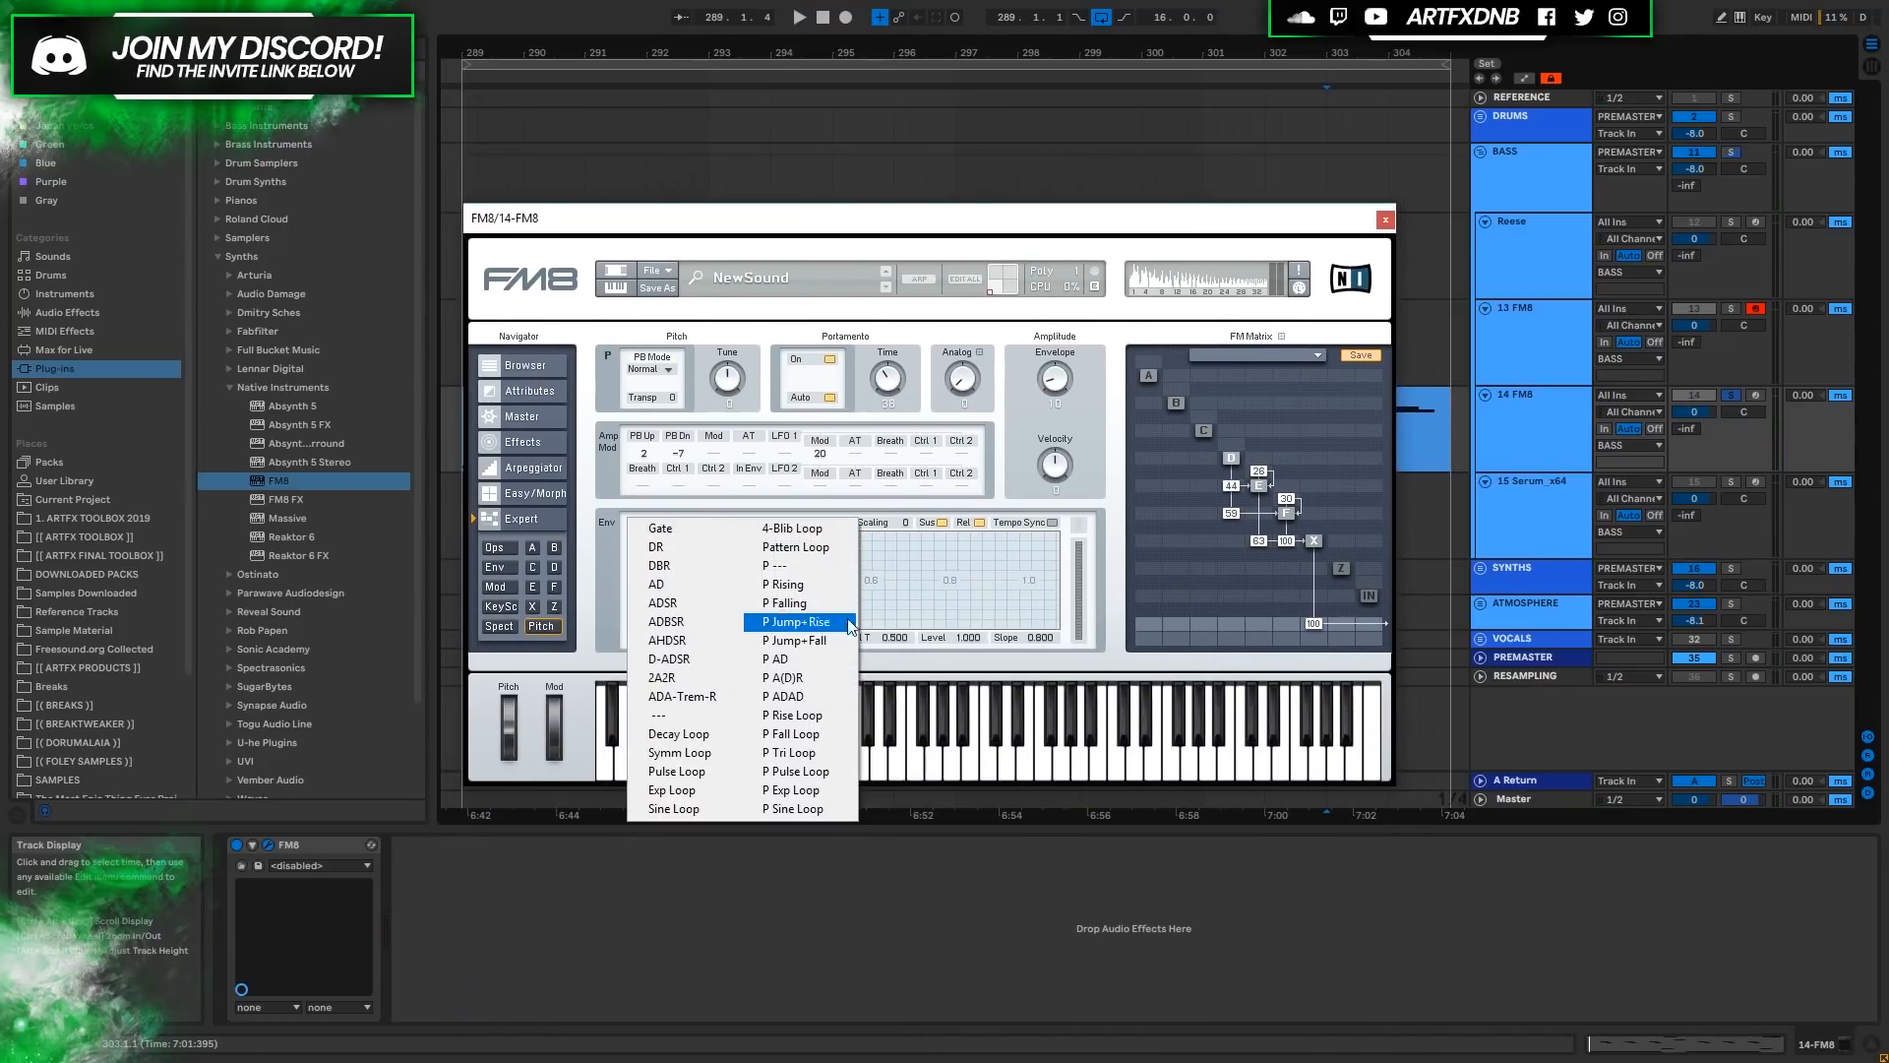
{"action": "left_click", "coordinate": [790, 604]}
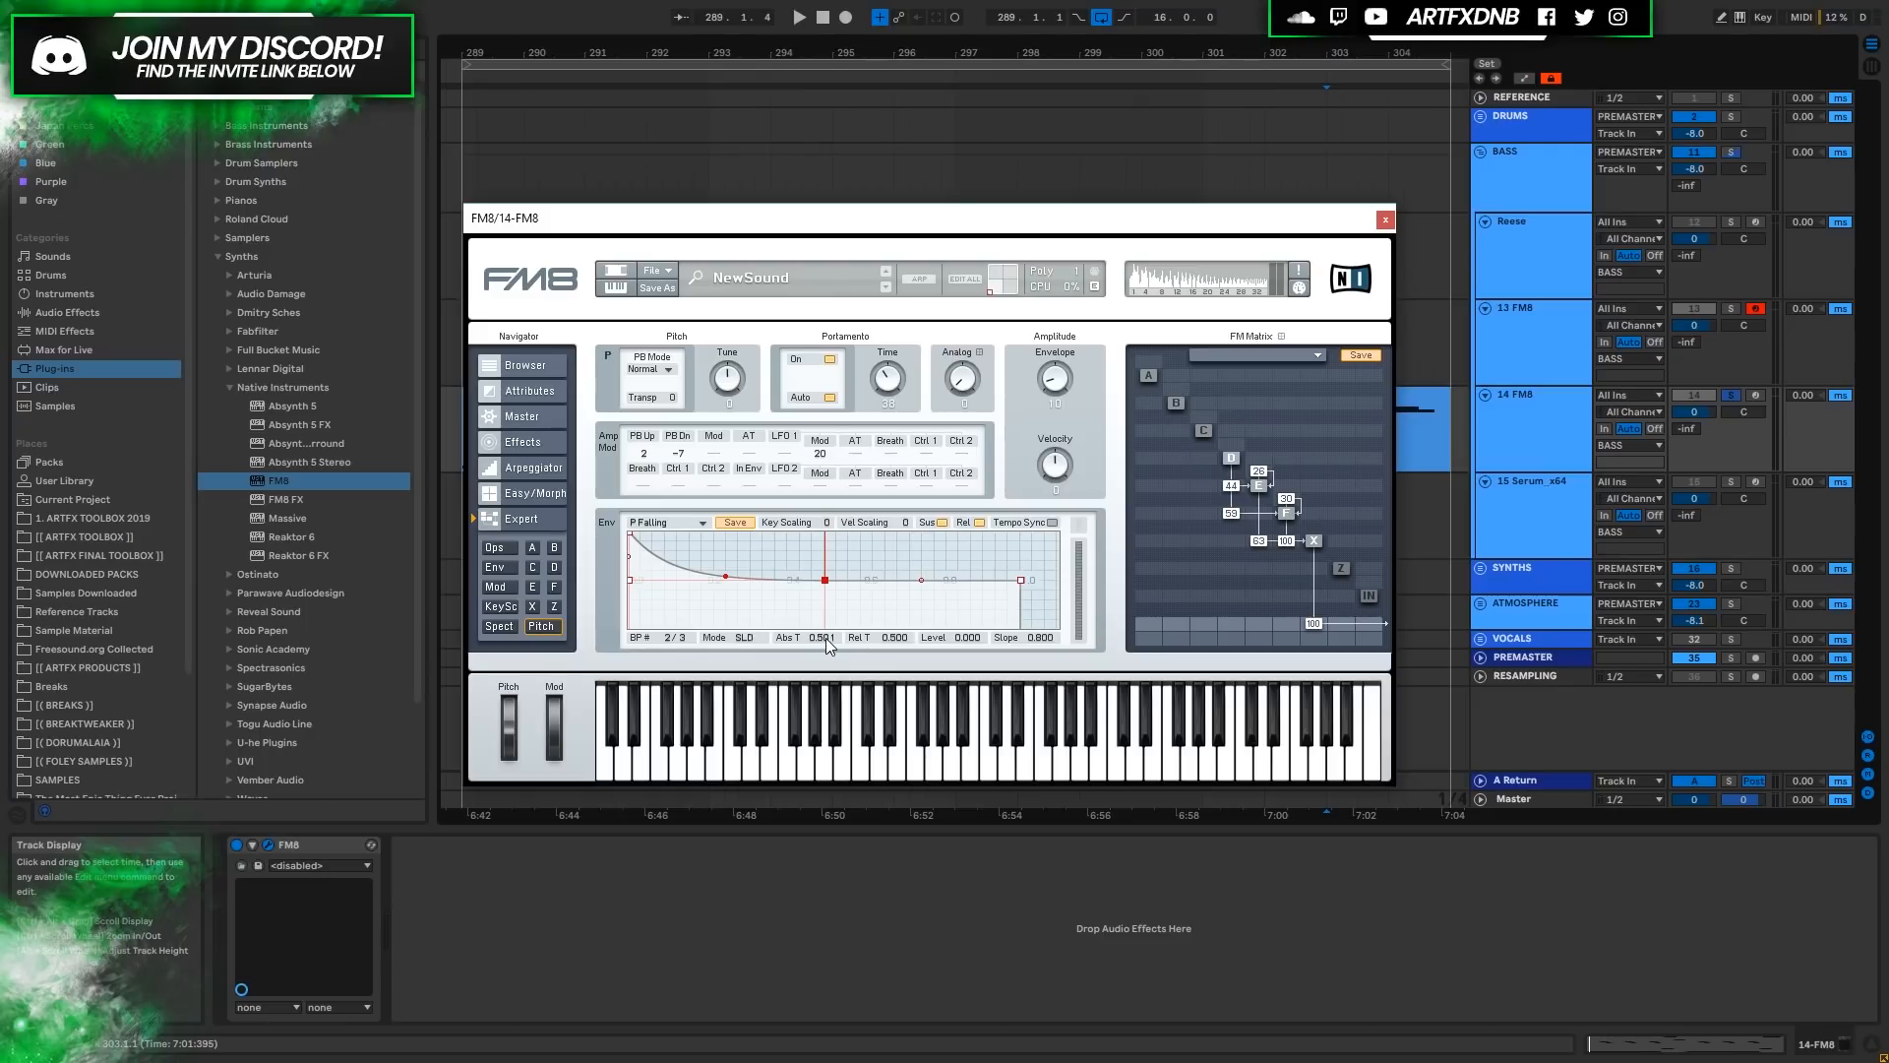
Shorten the pitch envelope's decay to about 0.216 s and lower its starting level while auditioning the clip.
{"action": "left_click_drag", "start_coordinate": [824, 581], "coordinate": [713, 582]}
{"action": "key", "text": "space"}
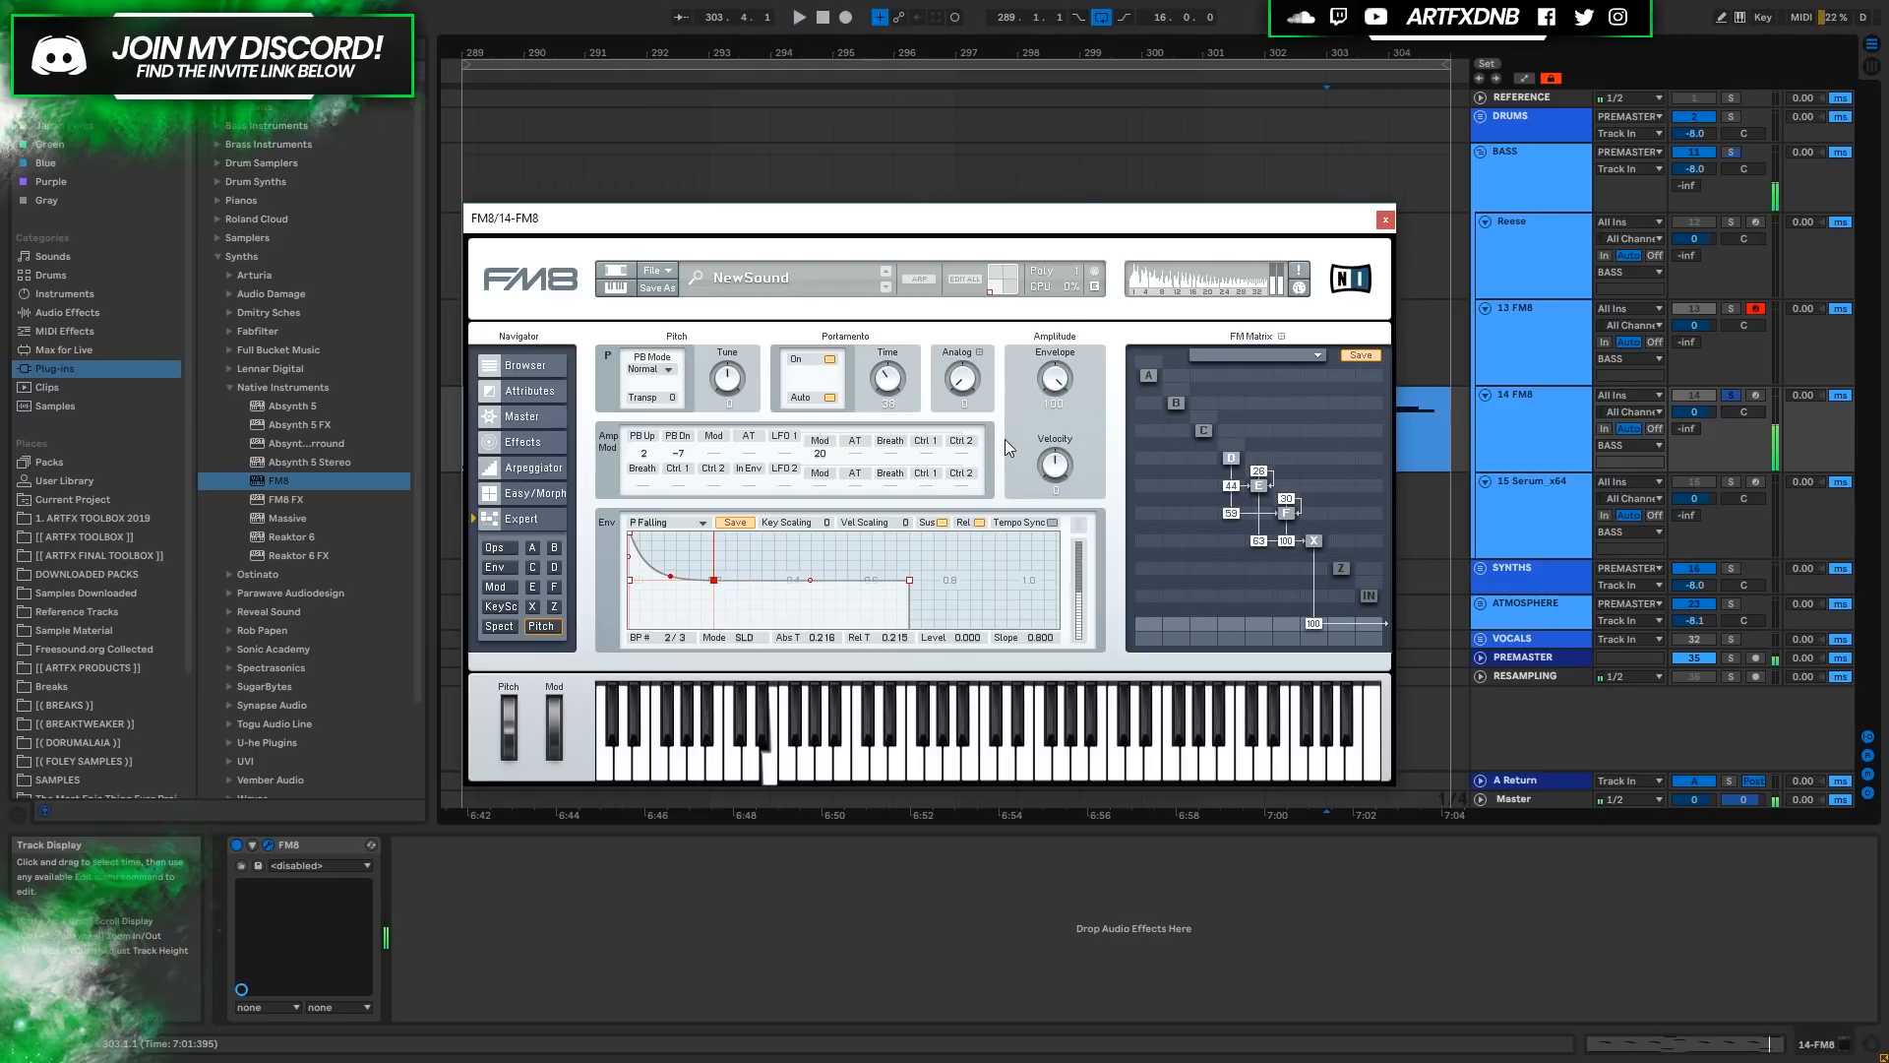
{"action": "mouse_move", "coordinate": [630, 534]}
{"action": "left_mouse_down"}
{"action": "mouse_move", "coordinate": [600, 560]}
{"action": "mouse_move", "coordinate": [630, 562]}
{"action": "left_mouse_up"}
{"action": "key", "text": "space"}
{"action": "key", "text": "space"}
{"action": "key", "text": "space"}
{"action": "key", "text": "space"}
{"action": "key", "text": "space"}
{"action": "key", "text": "space"}
Adjust the pitch envelope's second breakpoint to 0.244 s with a slope of 0.880 and audition the result.
{"action": "left_click_drag", "start_coordinate": [714, 580], "coordinate": [665, 592]}
{"action": "key", "text": "space"}
{"action": "key", "text": "space"}
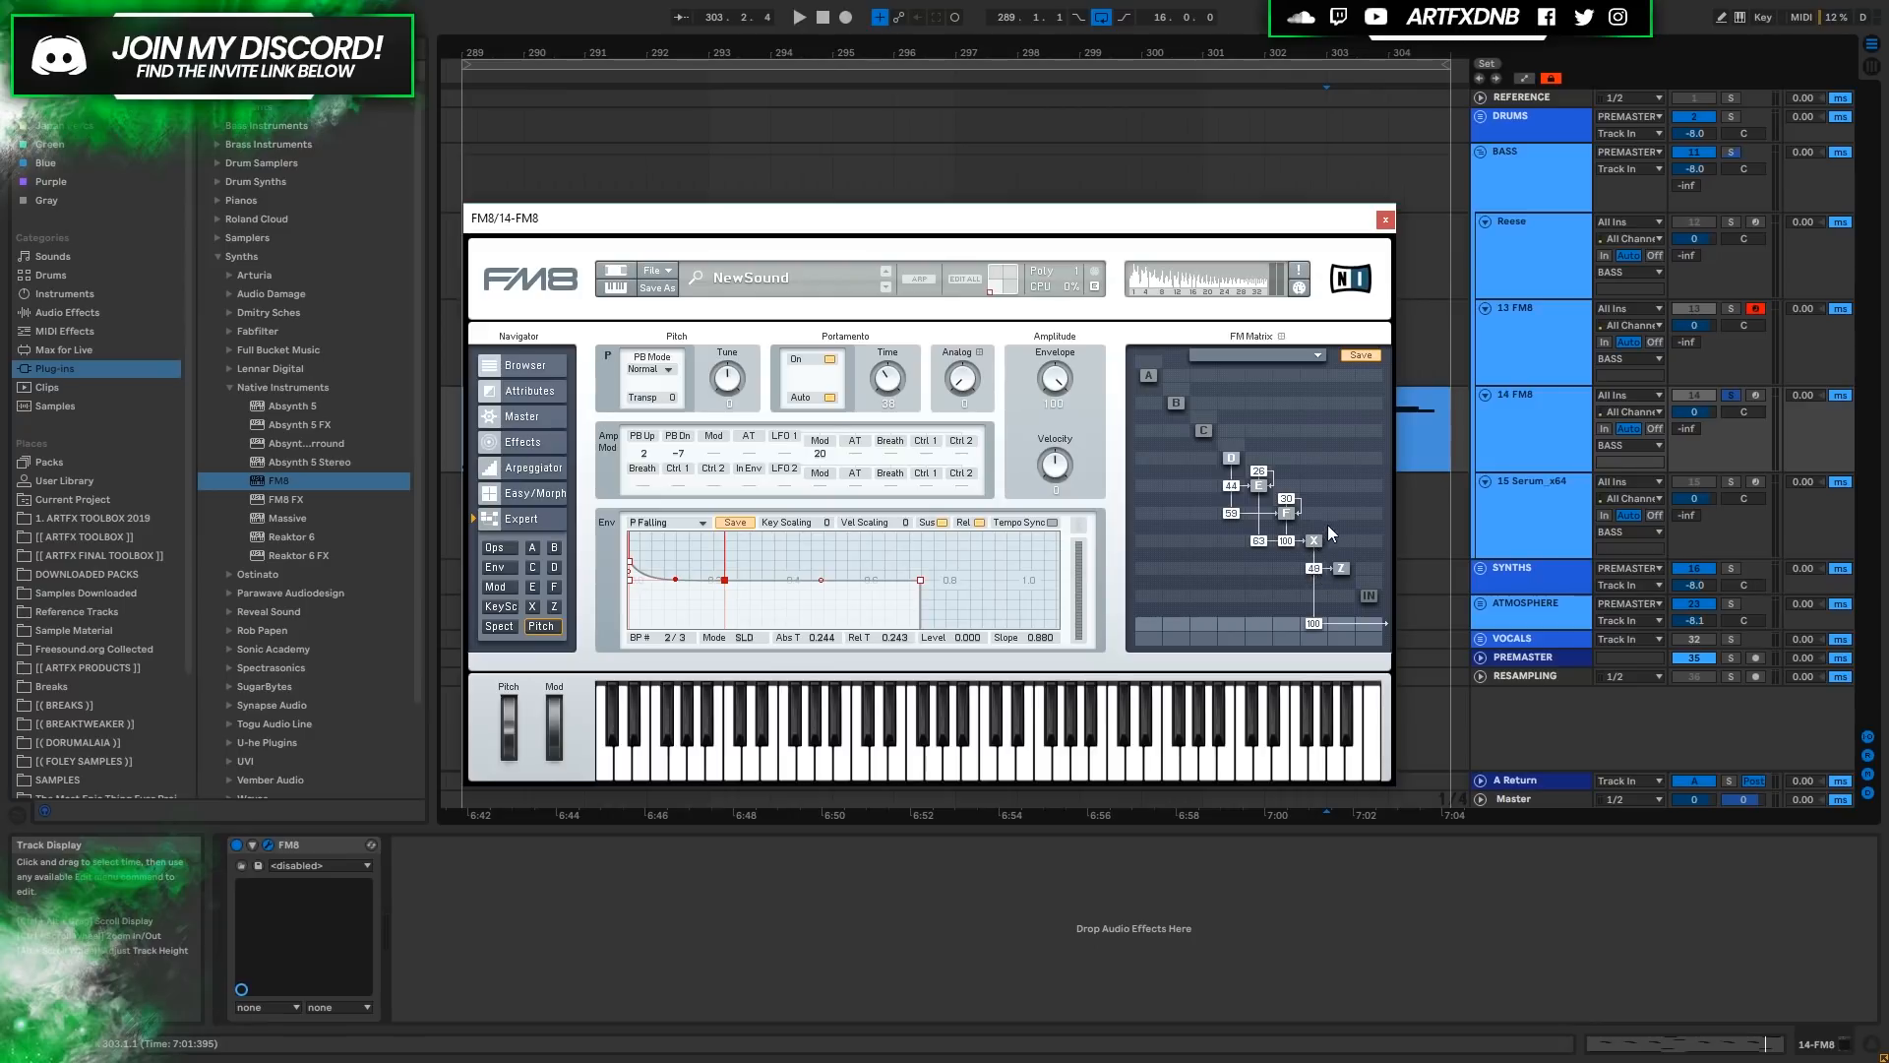
Send operator X through filter operator Z, output Z at 100 instead of X, and audition the unadjusted filter.
{"action": "left_click", "coordinate": [1341, 569]}
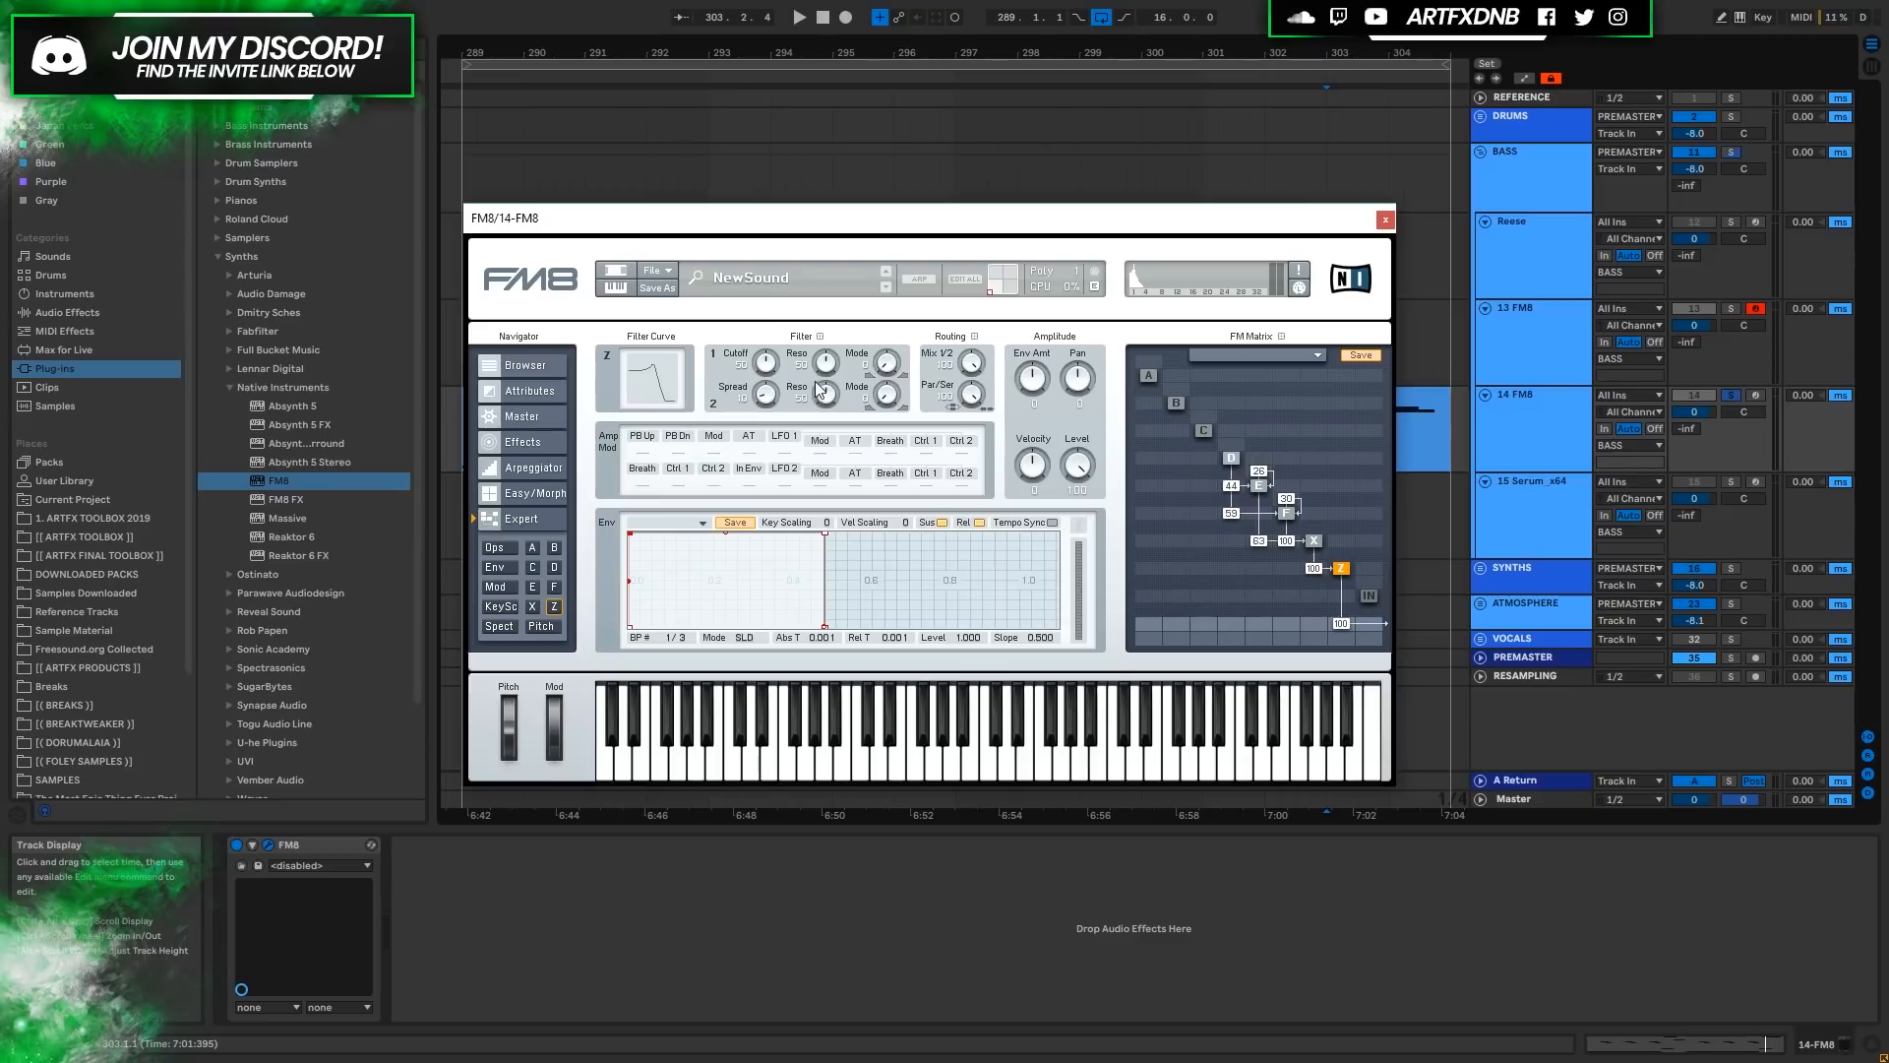
{"action": "key", "text": "space"}
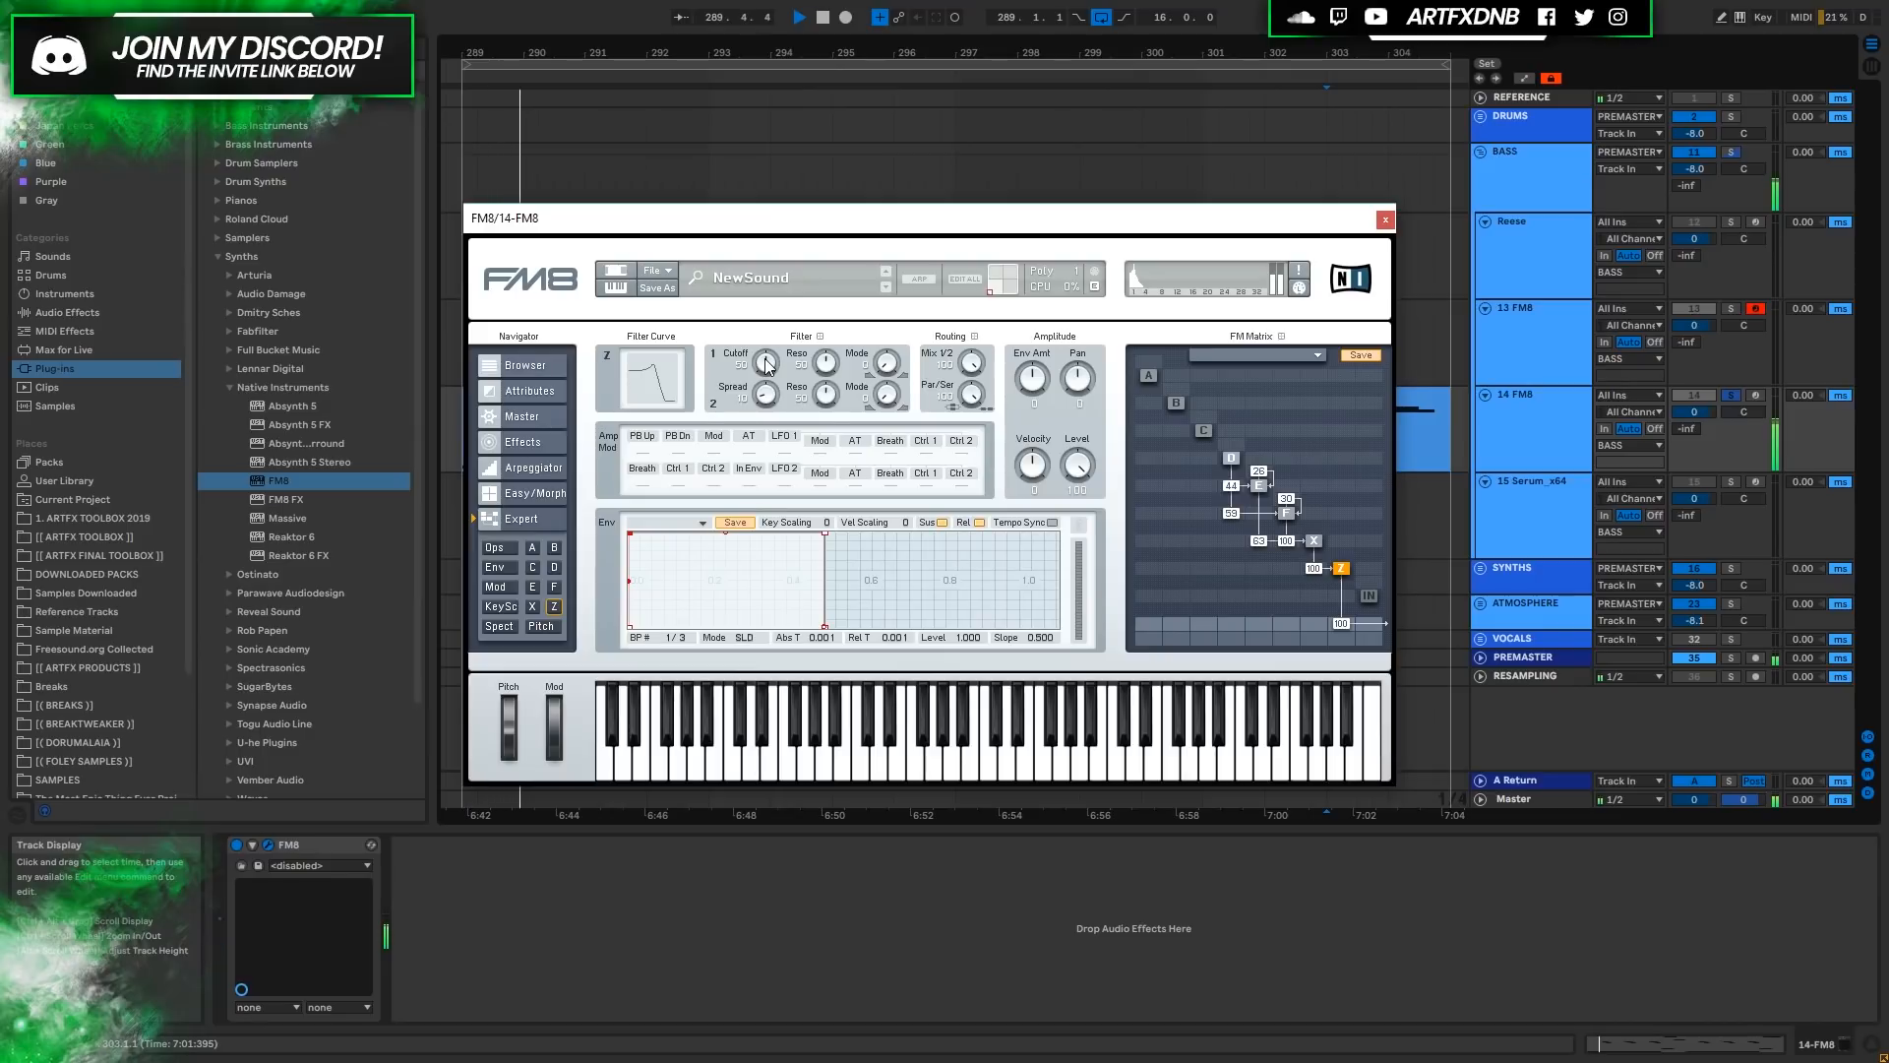
{"action": "key", "text": "space"}
Reduce operator Z's filter cutoff and adjust filter 1's resonance, auditioning the clip between changes.
{"action": "left_click_drag", "start_coordinate": [771, 361], "coordinate": [655, 369]}
{"action": "key", "text": "space"}
{"action": "key", "text": "space"}
{"action": "left_click_drag", "start_coordinate": [827, 358], "coordinate": [825, 408]}
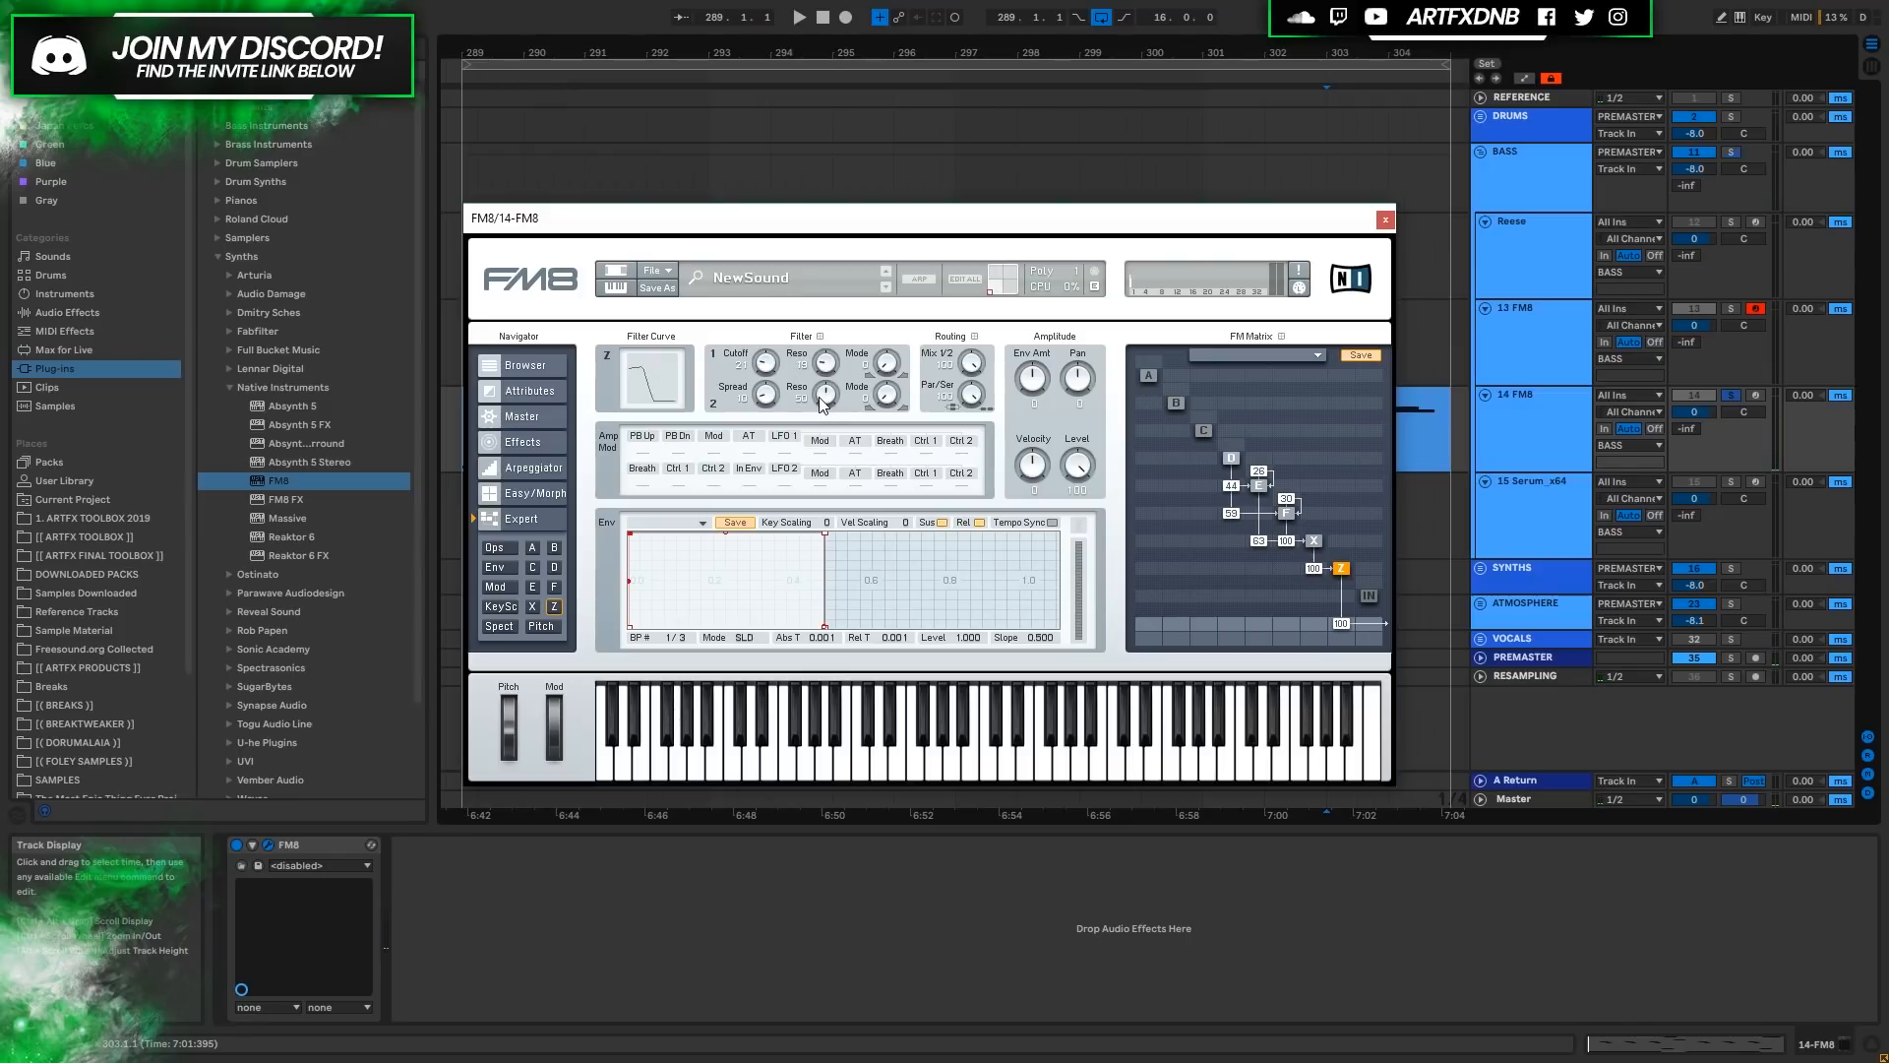
{"action": "key", "text": "space"}
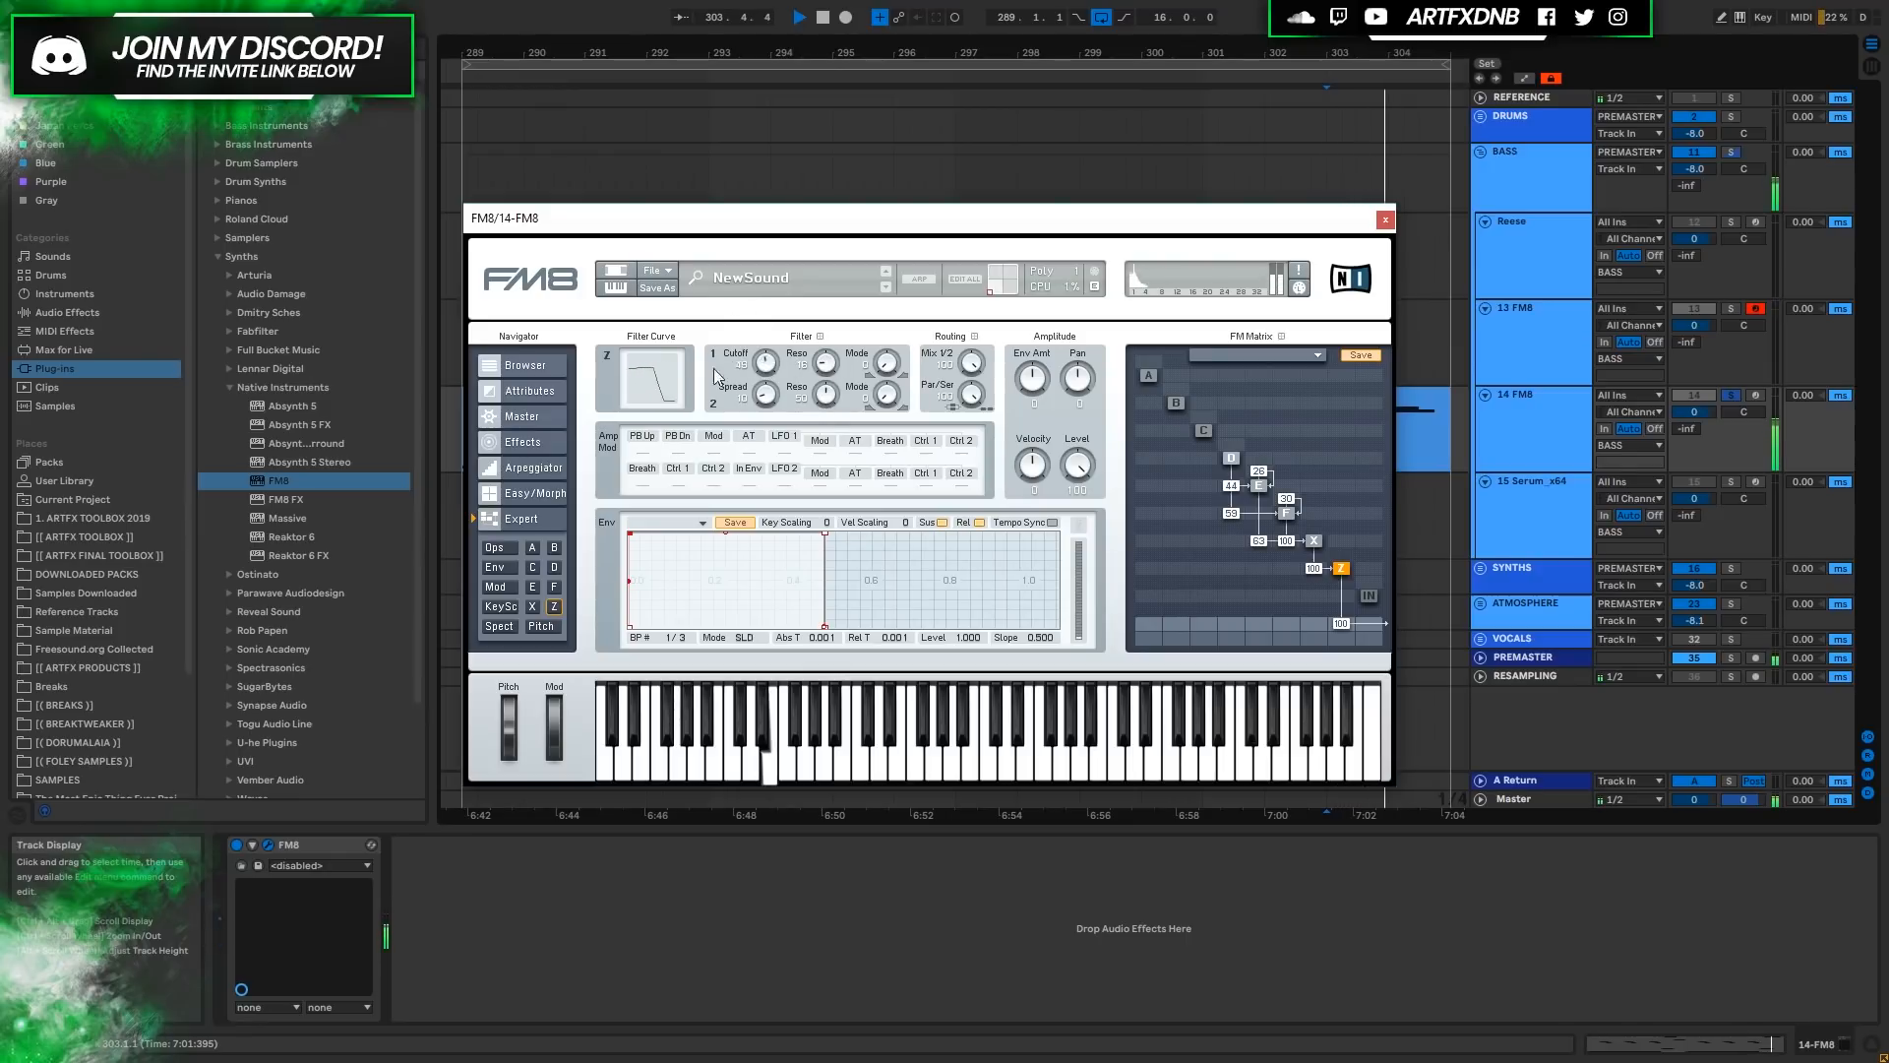
Refine the cutoff, resonance and spread of operator Z's filters by ear during clip playback.
{"action": "left_click_drag", "start_coordinate": [718, 359], "coordinate": [736, 325]}
{"action": "key", "text": "space"}
{"action": "left_click_drag", "start_coordinate": [836, 370], "coordinate": [802, 442]}
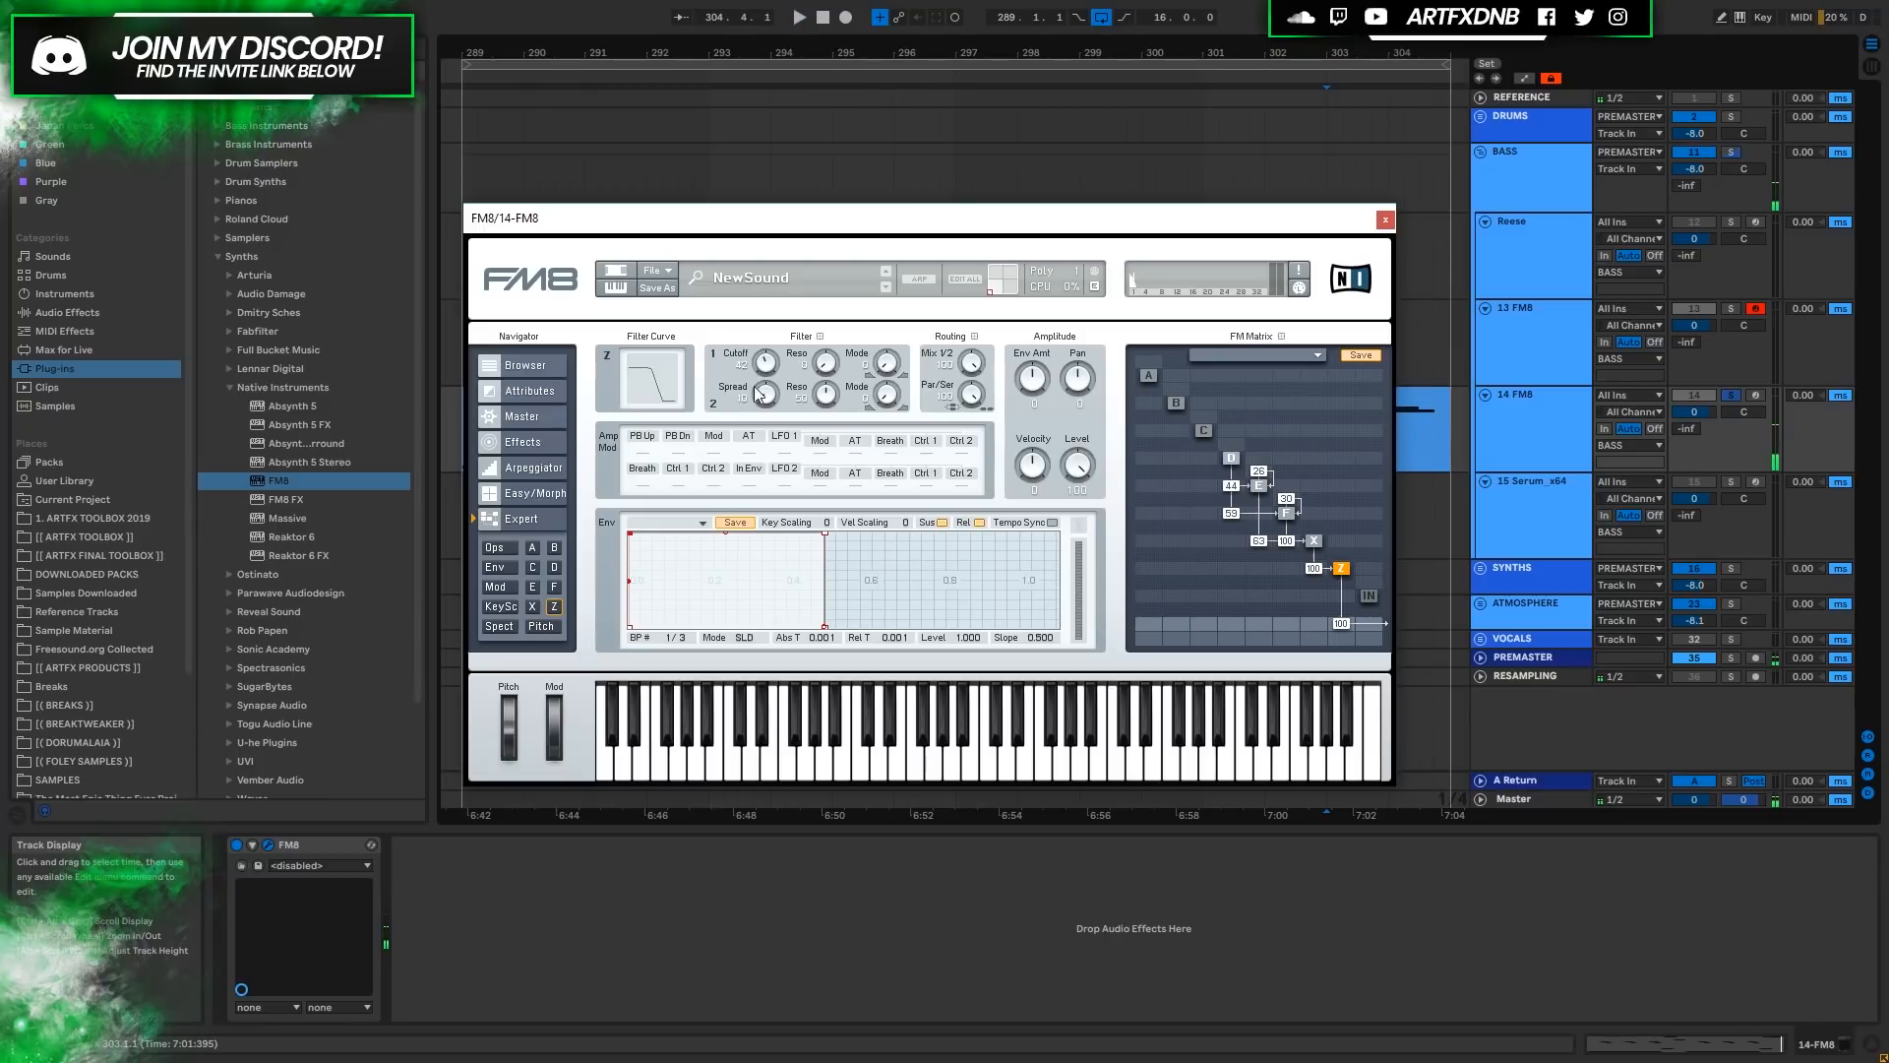
{"action": "key", "text": "space"}
{"action": "left_click_drag", "start_coordinate": [764, 371], "coordinate": [708, 422]}
{"action": "key", "text": "space"}
Change filter 1's mode on operator Z and retune its cutoff by ear over repeated clip playback.
{"action": "left_click_drag", "start_coordinate": [894, 358], "coordinate": [894, 340]}
{"action": "key", "text": "space"}
{"action": "left_click_drag", "start_coordinate": [767, 366], "coordinate": [715, 336]}
{"action": "key", "text": "space"}
{"action": "mouse_move", "coordinate": [763, 361]}
{"action": "left_mouse_down"}
{"action": "mouse_move", "coordinate": [763, 306]}
{"action": "mouse_move", "coordinate": [740, 370]}
{"action": "mouse_move", "coordinate": [739, 319]}
{"action": "mouse_move", "coordinate": [742, 379]}
{"action": "mouse_move", "coordinate": [769, 348]}
{"action": "left_mouse_up"}
{"action": "key", "text": "space"}
{"action": "key", "text": "space"}
{"action": "key", "text": "space"}
Move the synth window off the start of the MIDI clip, select the 16-bar clip and audition it.
{"action": "left_click_drag", "start_coordinate": [689, 220], "coordinate": [879, 184]}
{"action": "left_click", "coordinate": [558, 413]}
{"action": "key", "text": "space"}
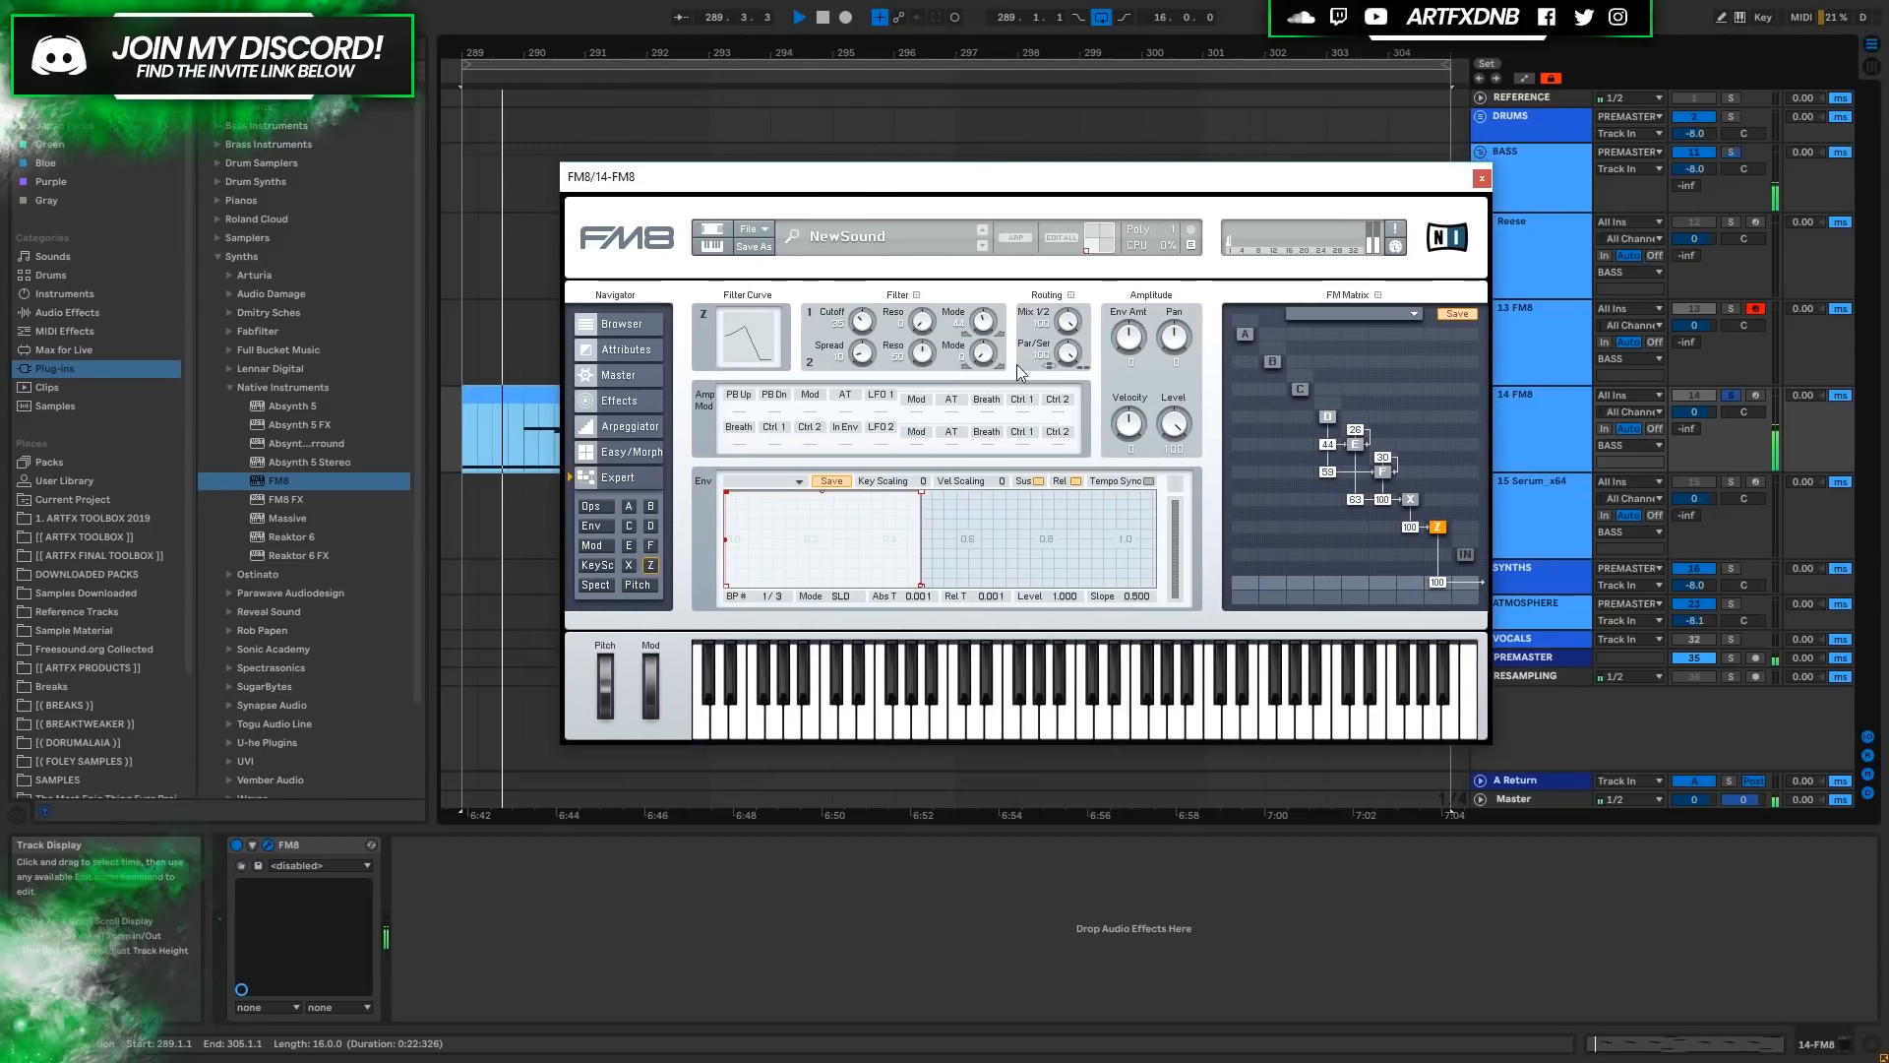
{"action": "key", "text": "space"}
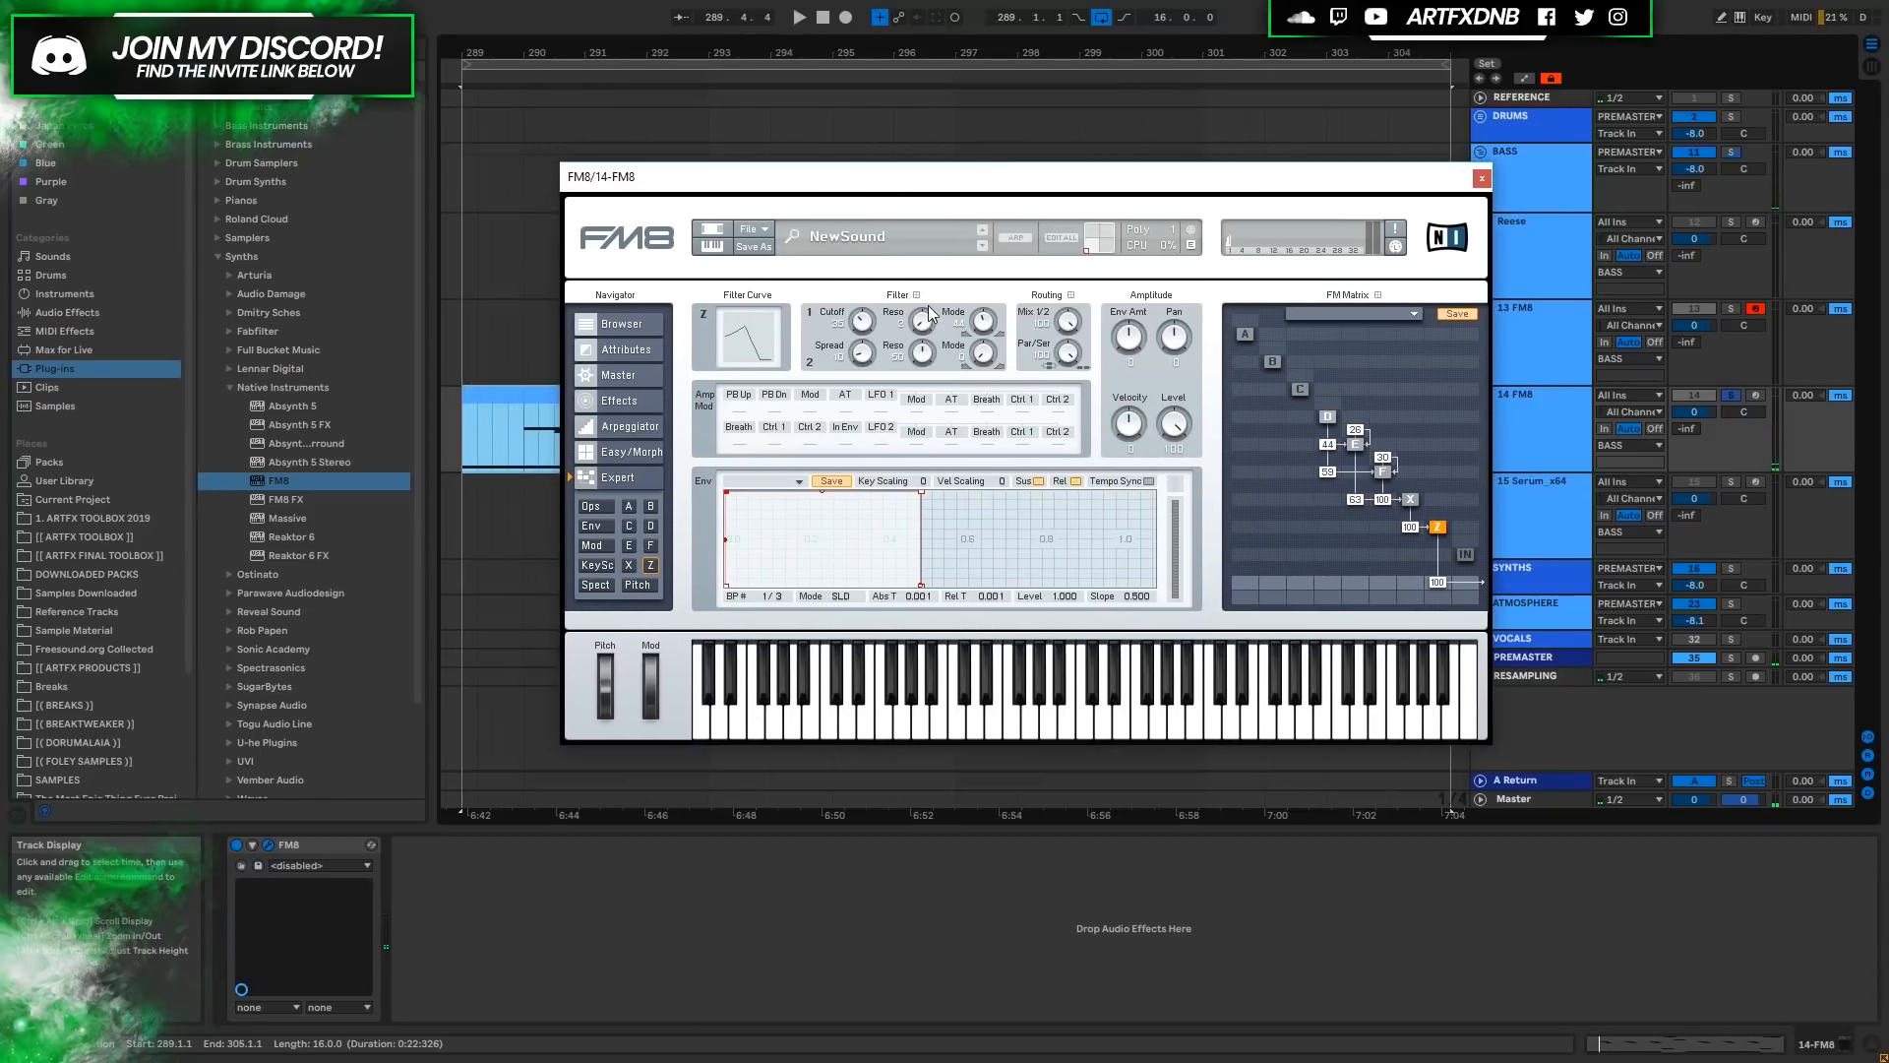
Fine-tune filter 1's resonance and mode on operator Z while the clip plays.
{"action": "left_click_drag", "start_coordinate": [924, 320], "coordinate": [923, 330]}
{"action": "key", "text": "space"}
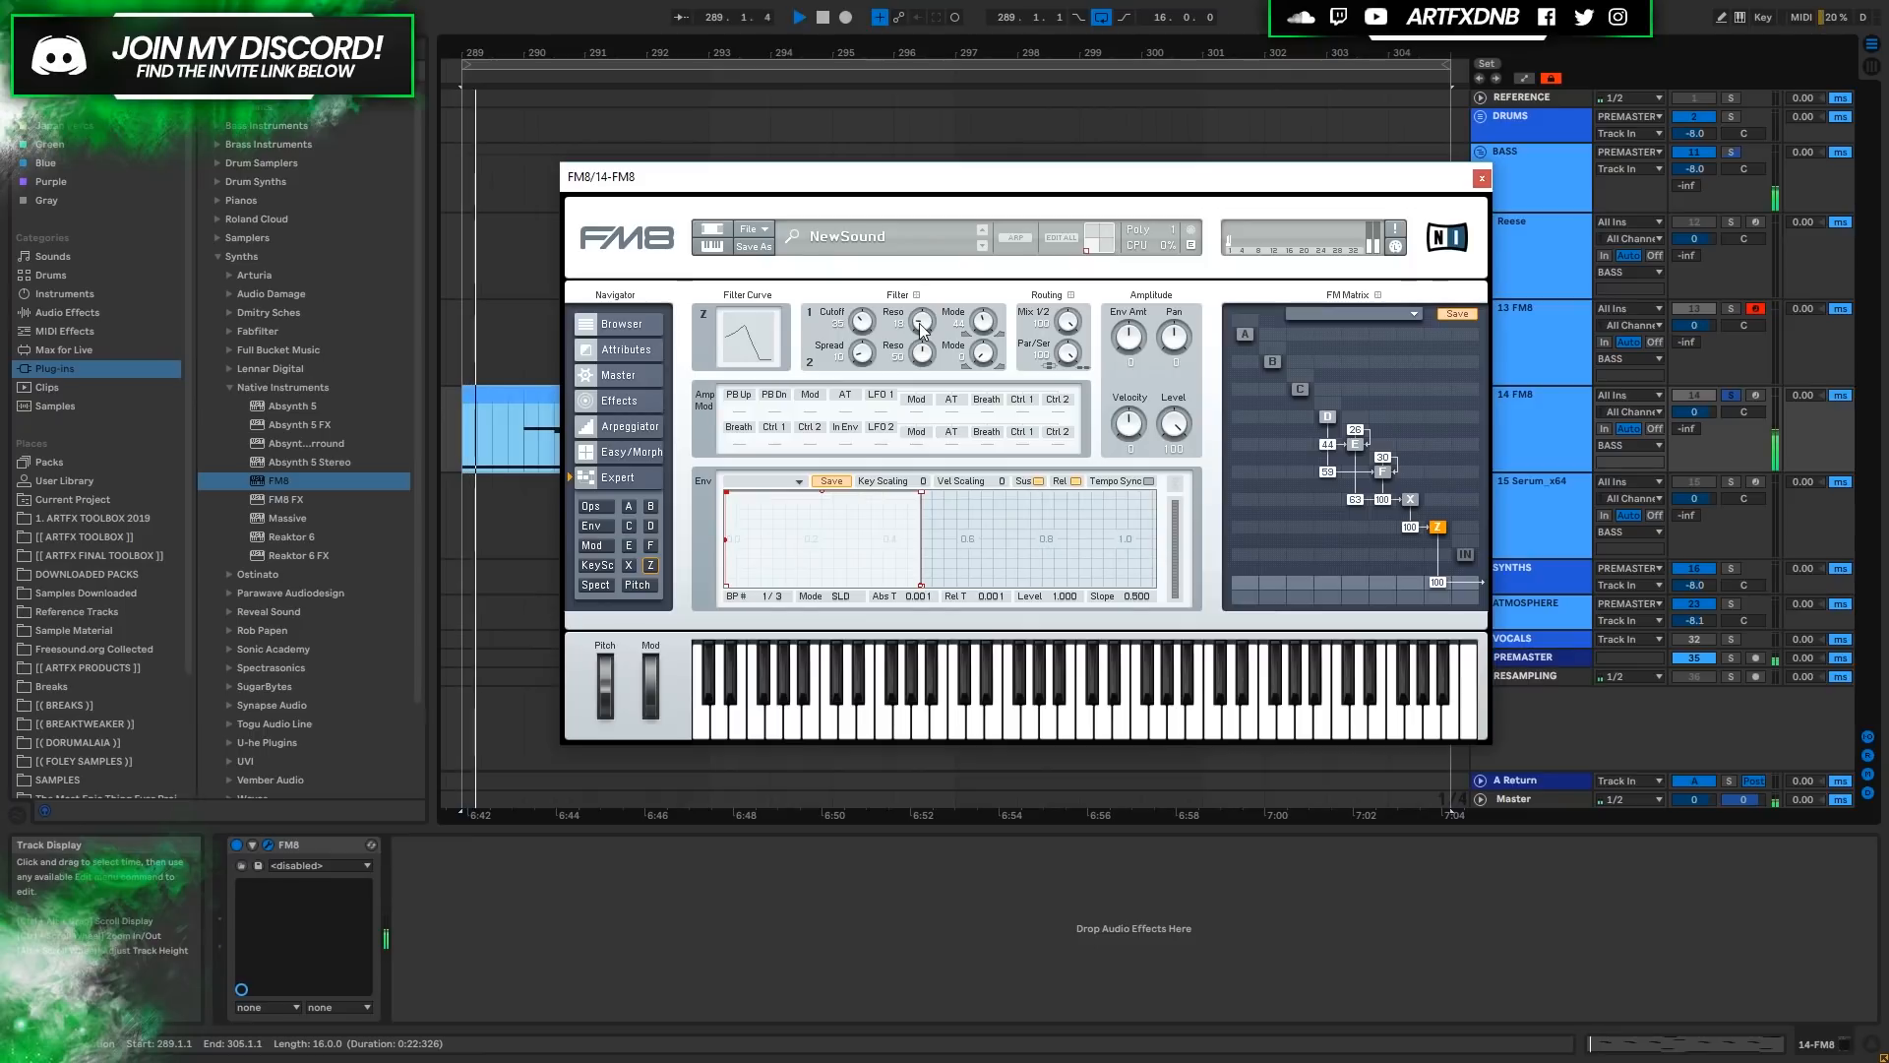
{"action": "left_click_drag", "start_coordinate": [923, 330], "coordinate": [923, 343]}
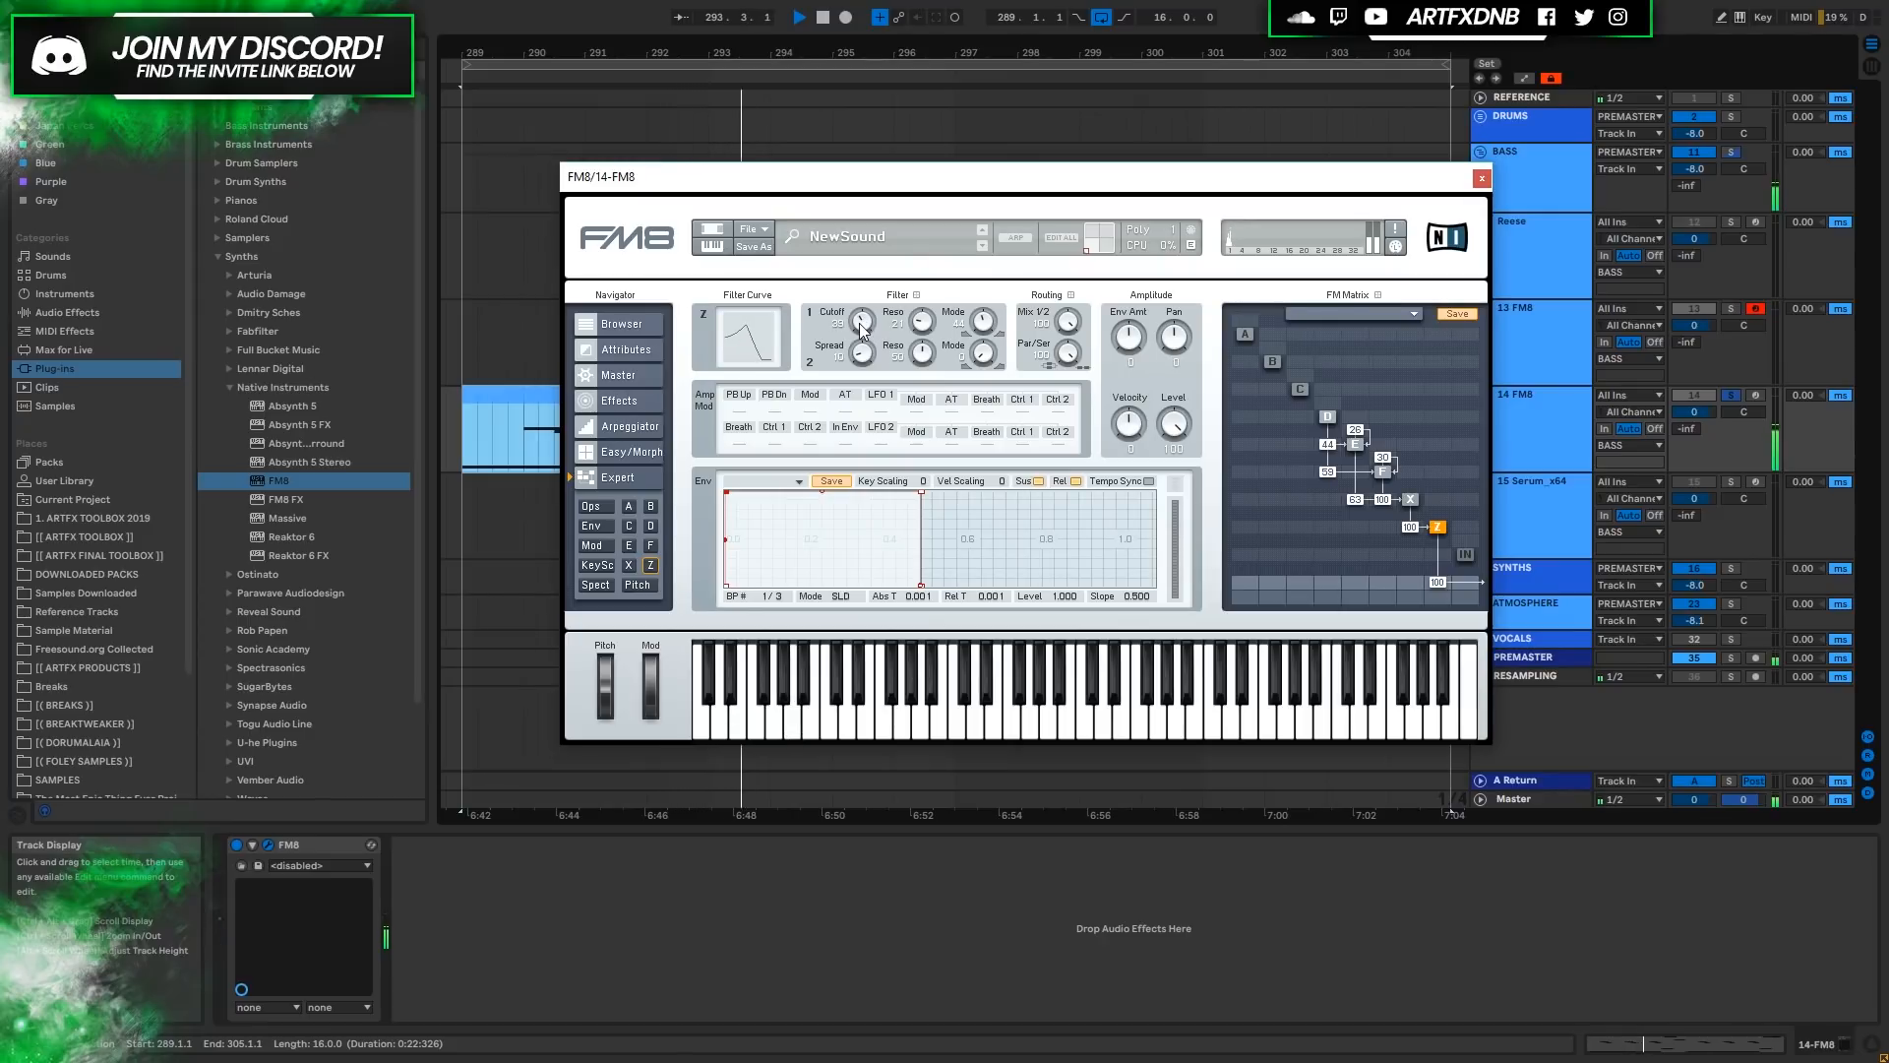
{"action": "left_click_drag", "start_coordinate": [983, 322], "coordinate": [982, 346]}
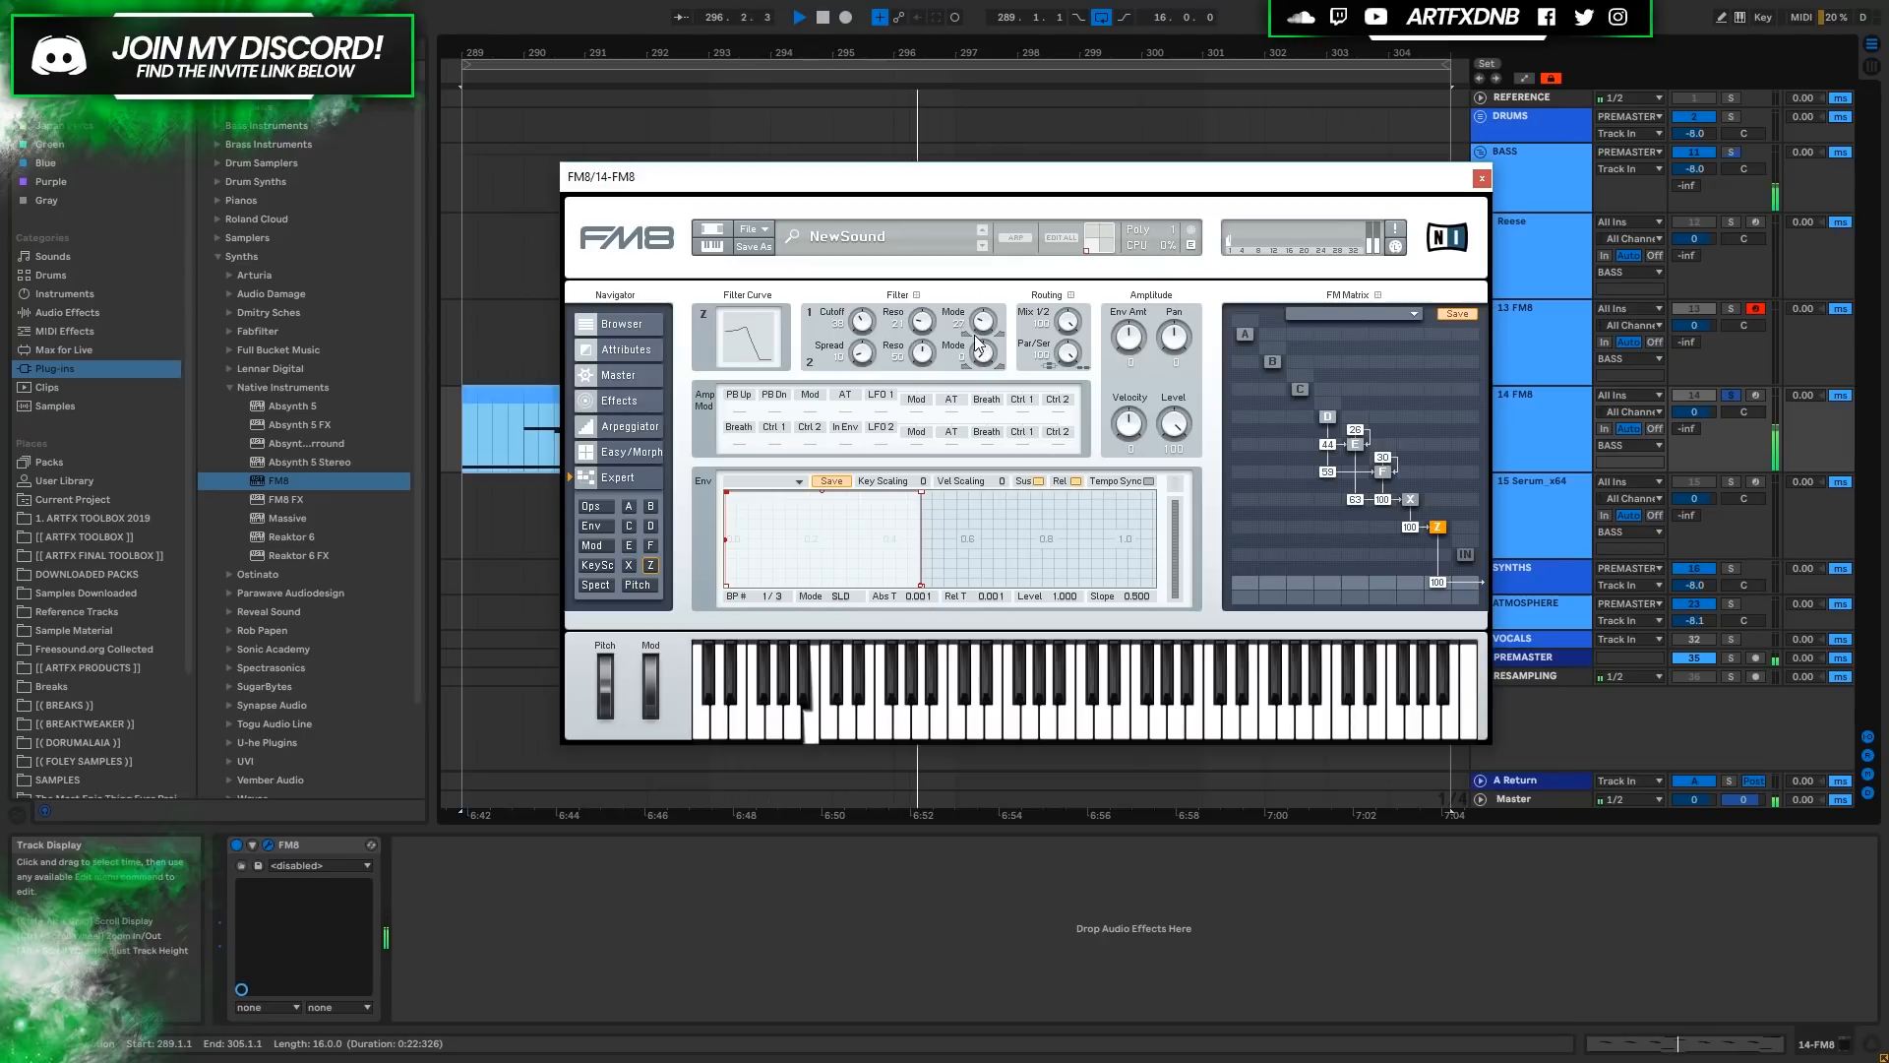
{"action": "left_click_drag", "start_coordinate": [990, 335], "coordinate": [987, 313]}
{"action": "key", "text": "space"}
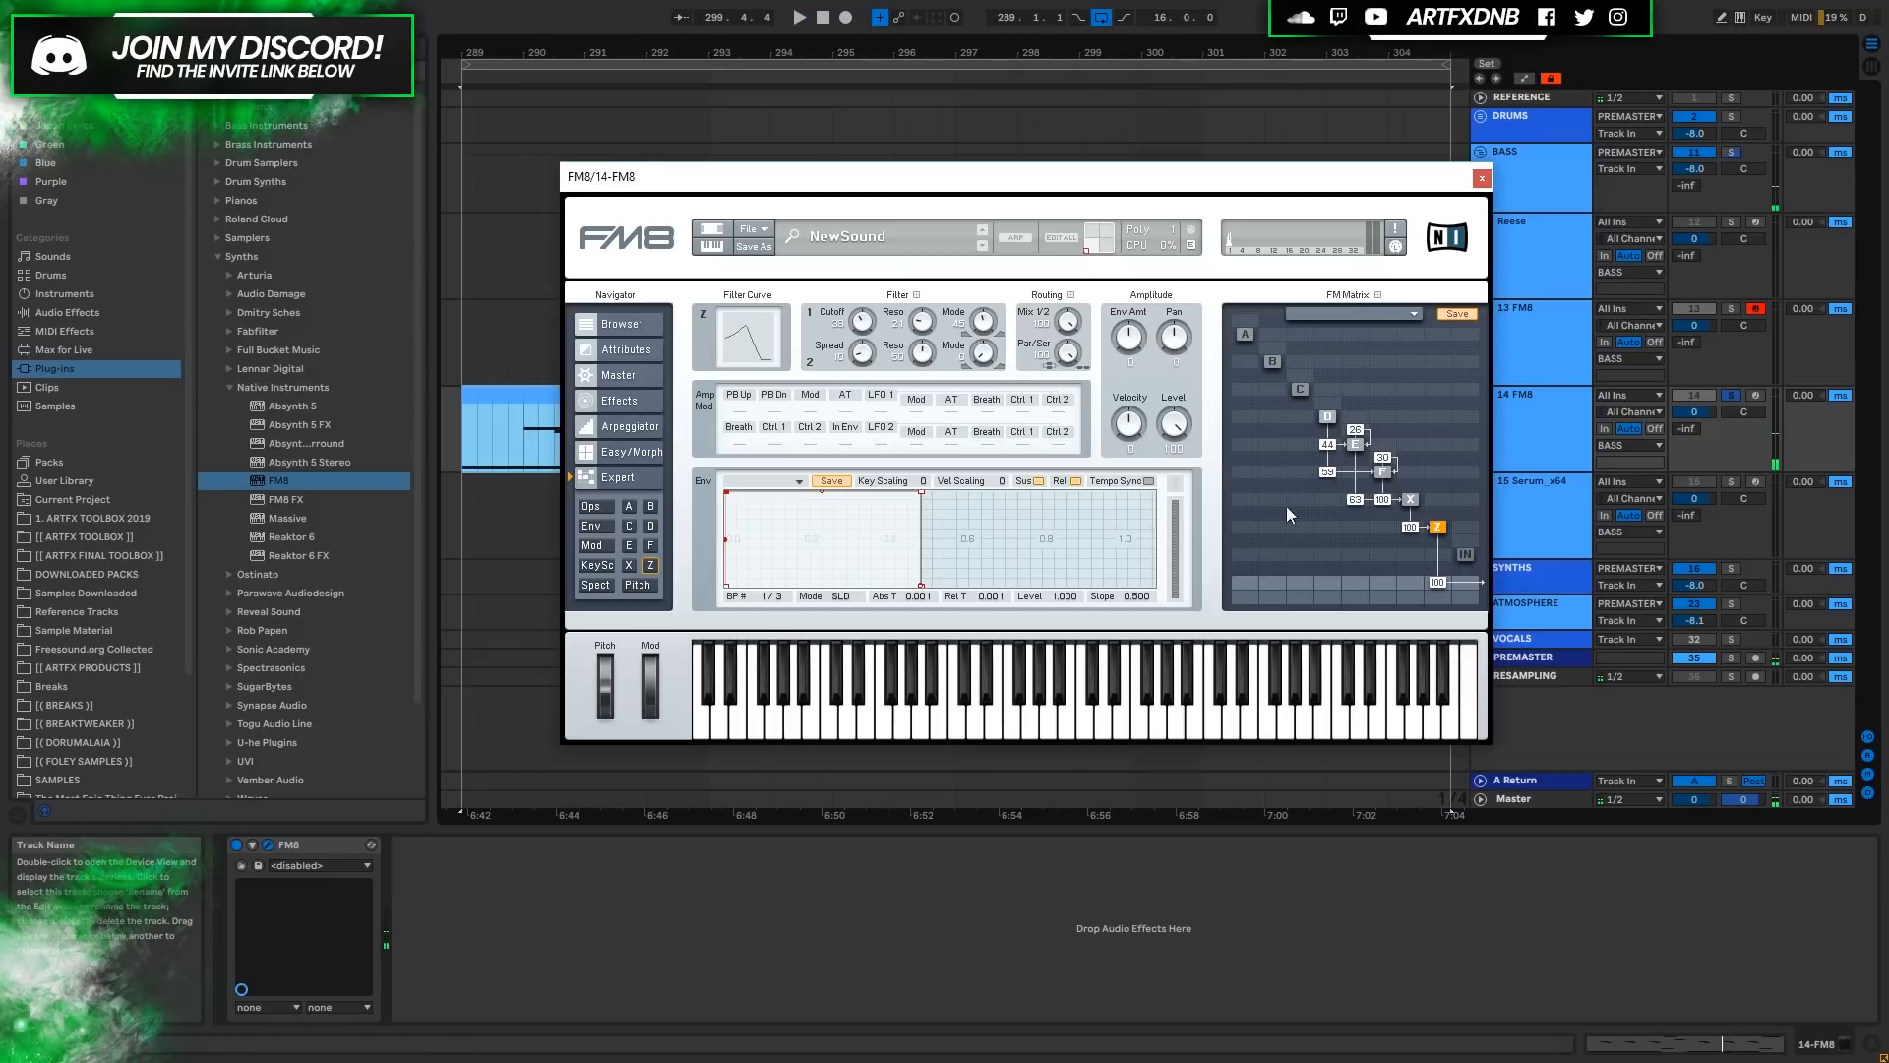
Route operator X directly to the output at 100 alongside operator Z and audition the blend several times.
{"action": "left_click", "coordinate": [1407, 583]}
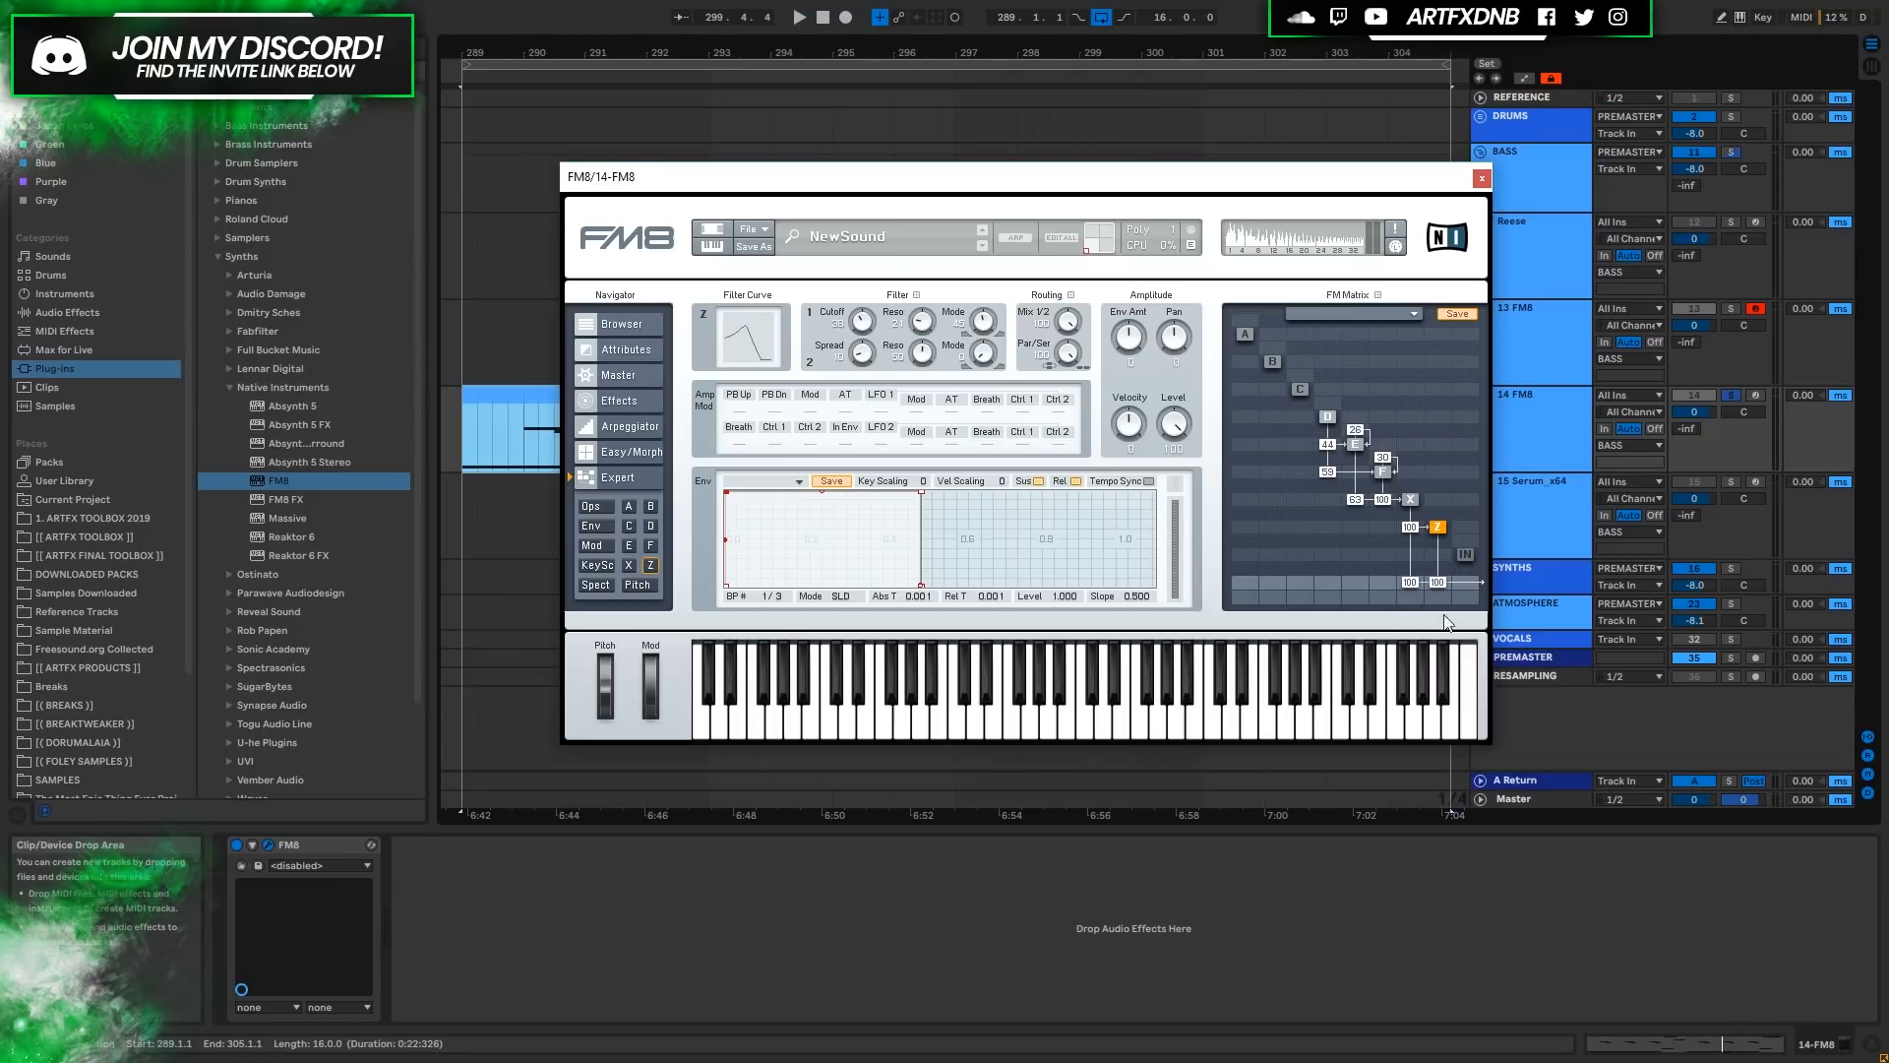
{"action": "key", "text": "space"}
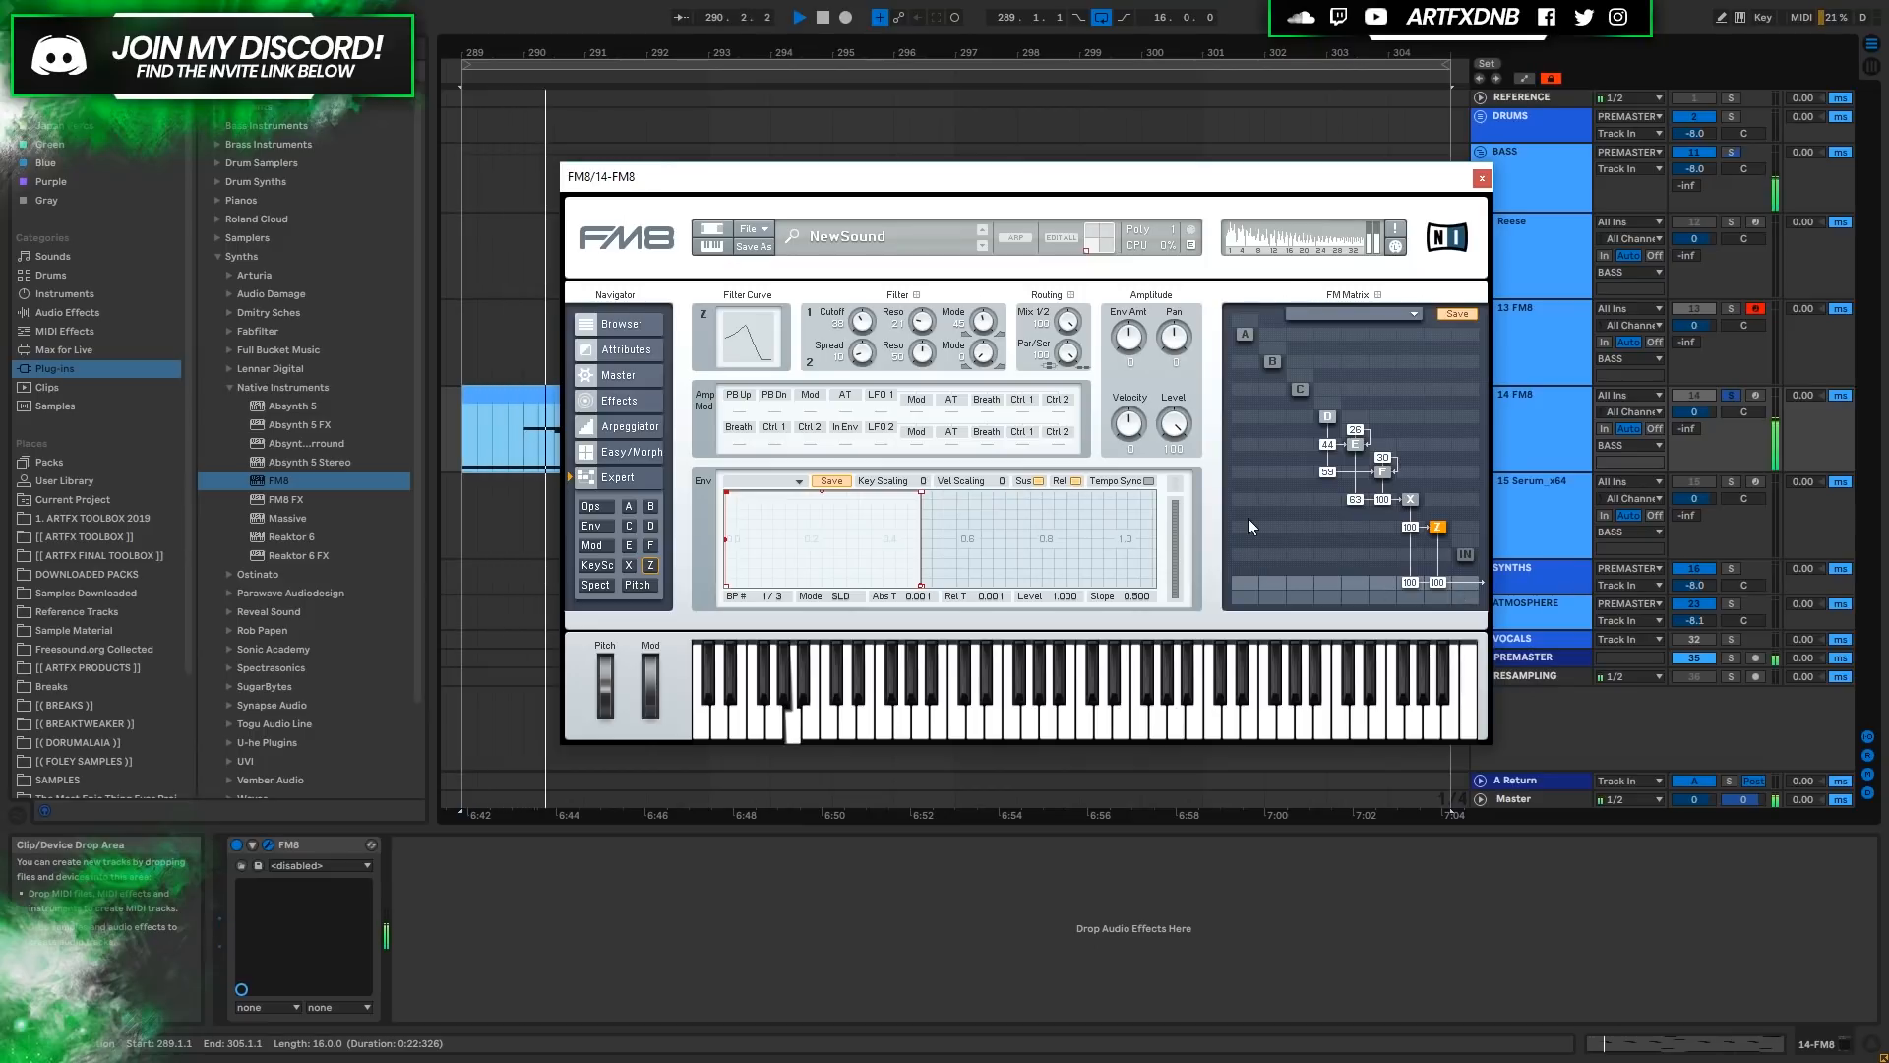
{"action": "key", "text": "space"}
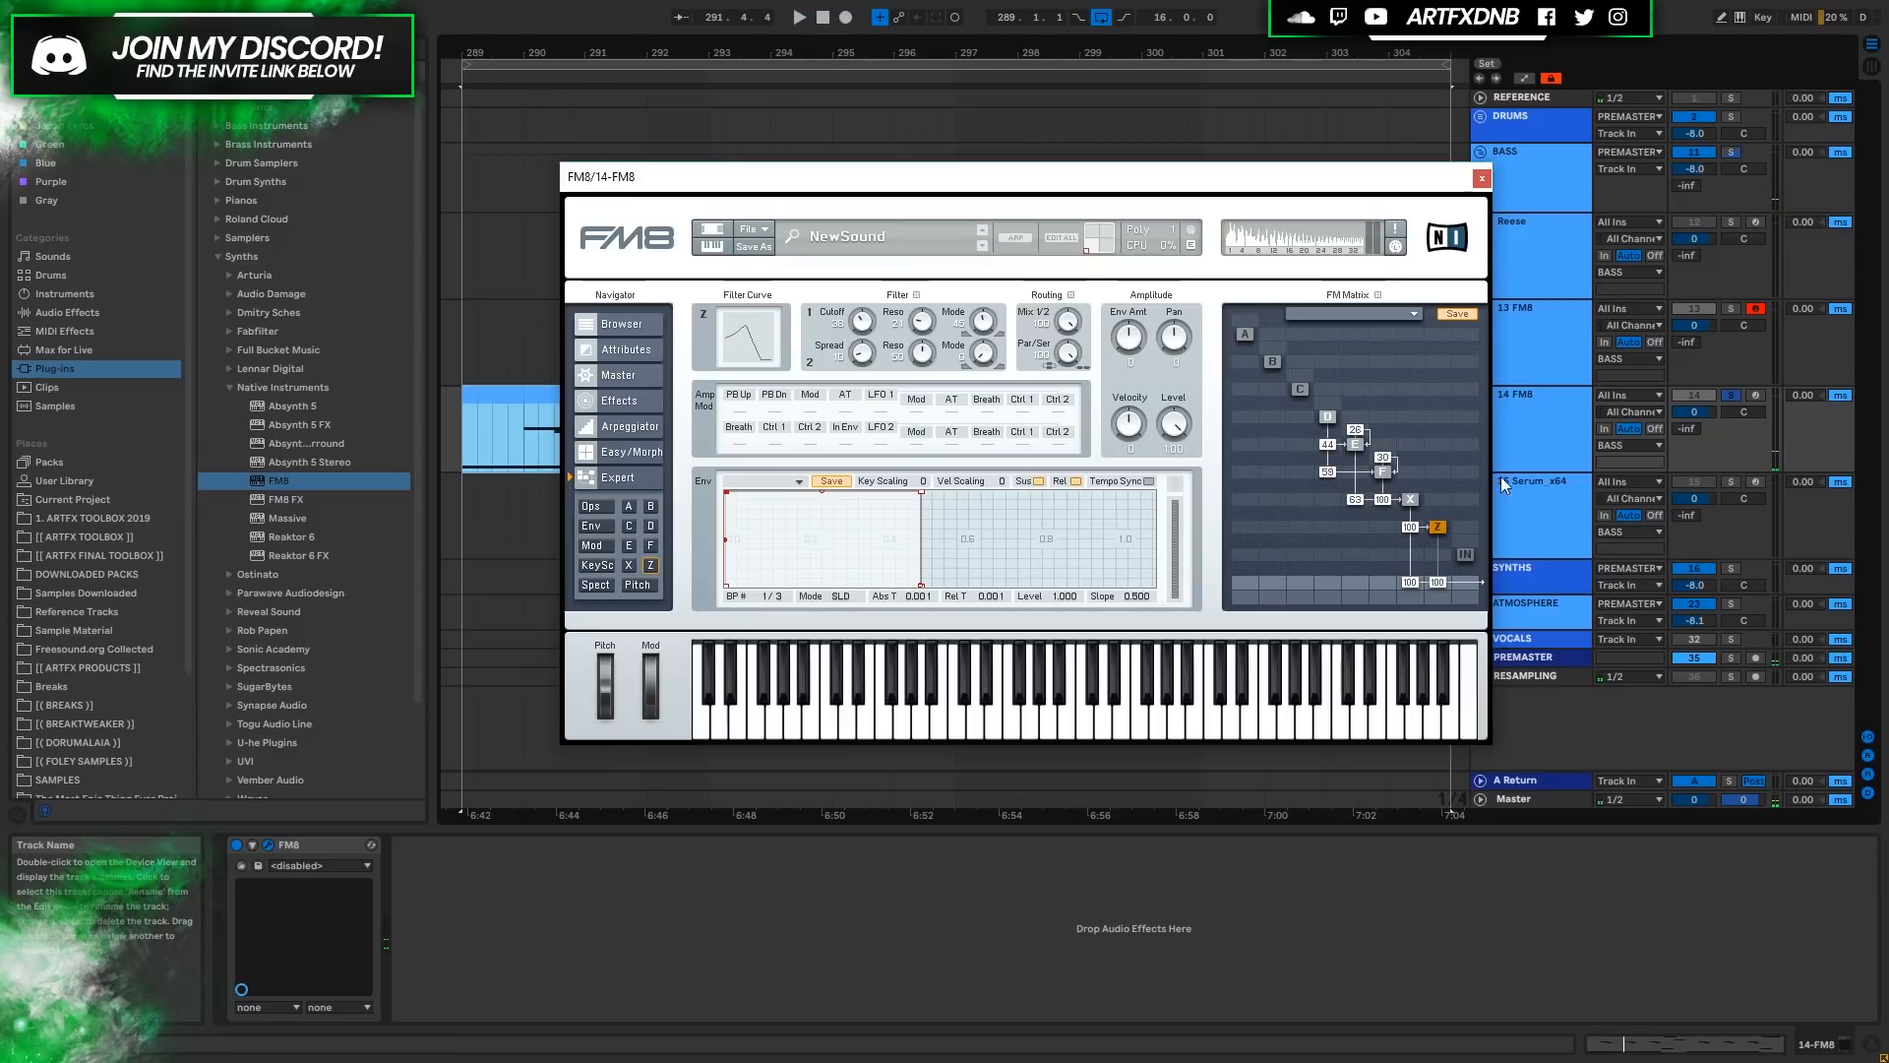
{"action": "key", "text": "space"}
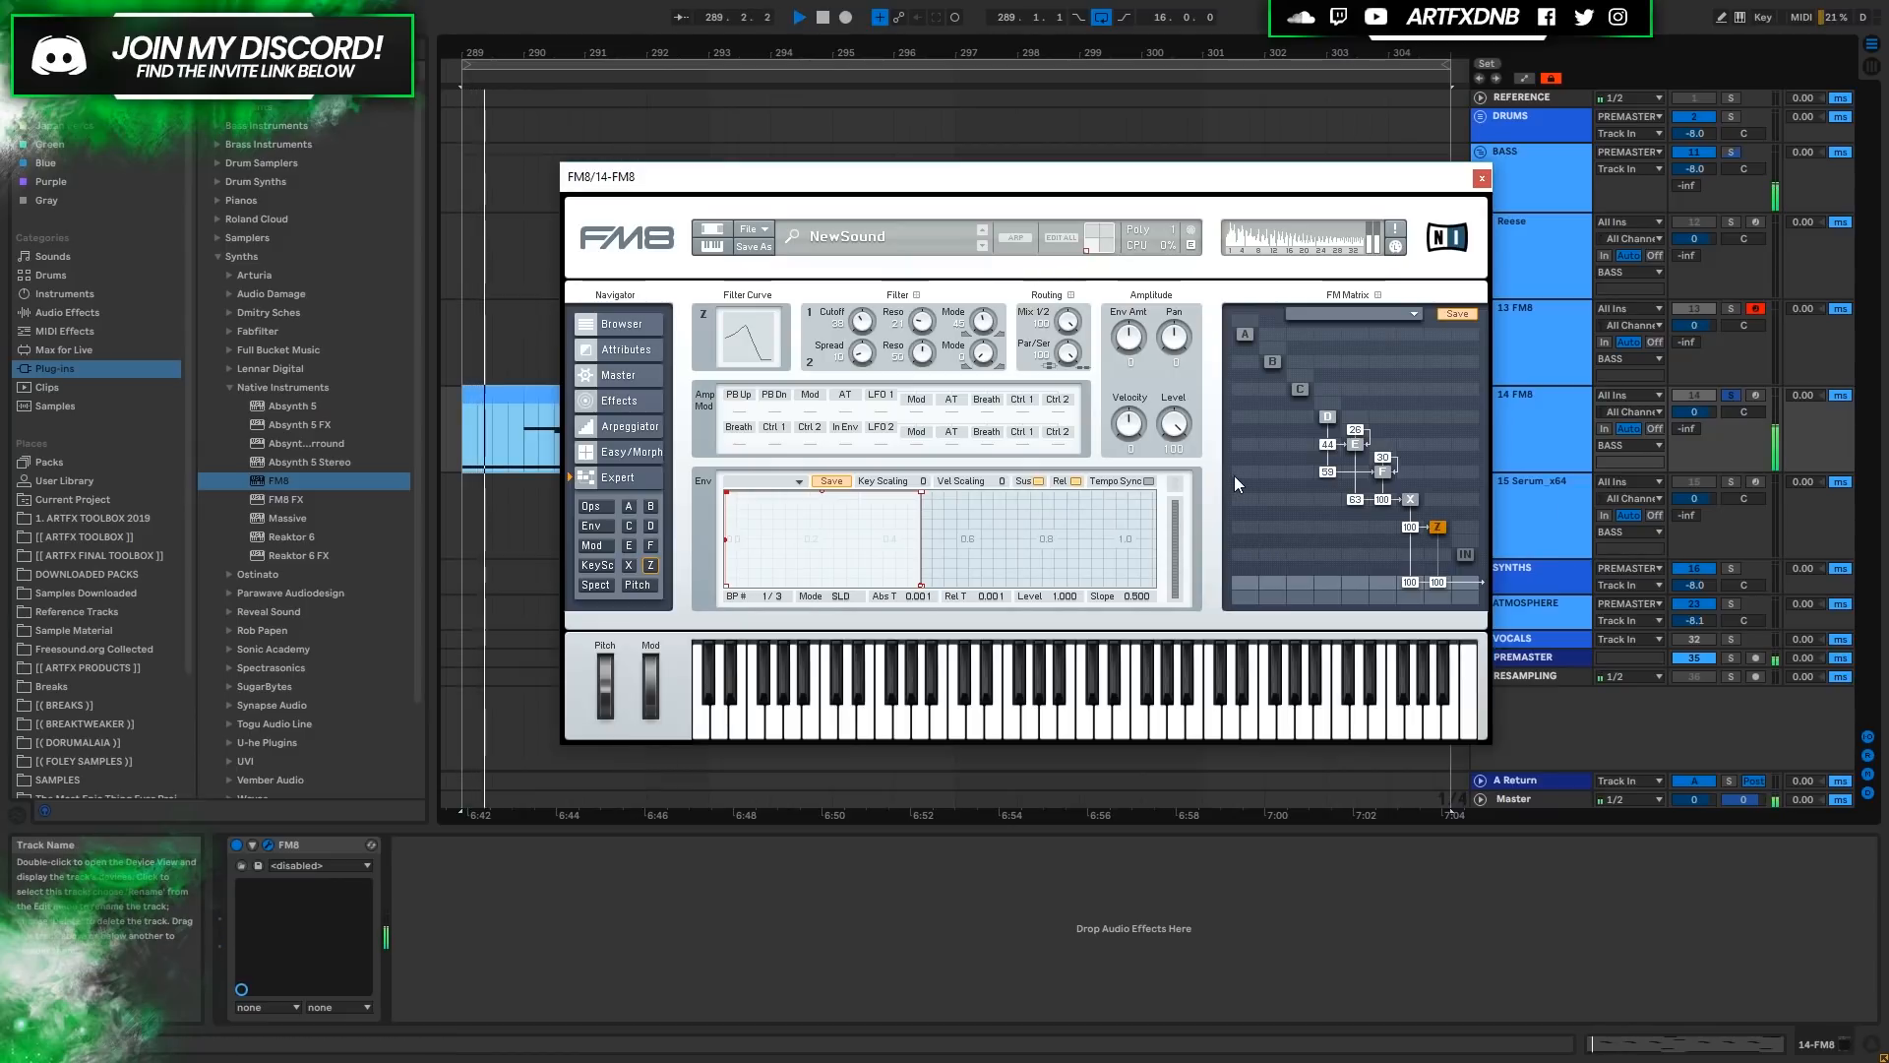
{"action": "key", "text": "space"}
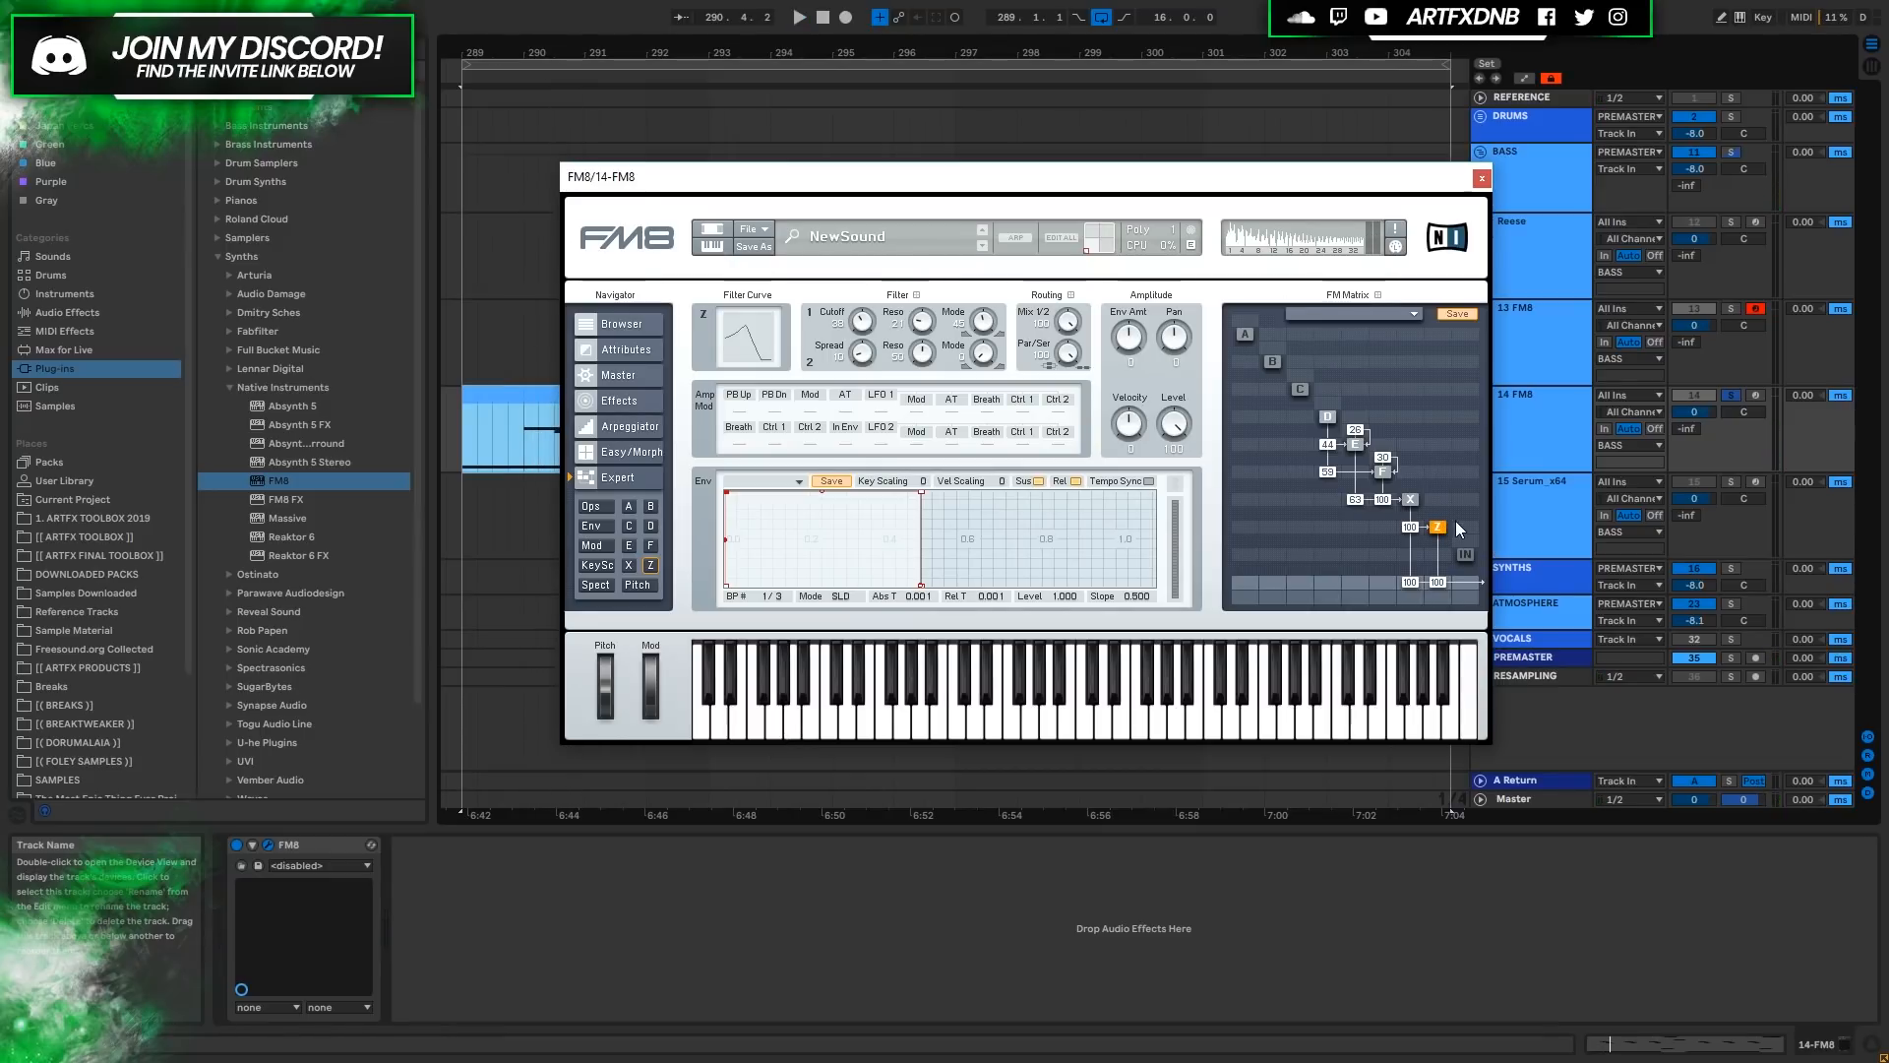
{"action": "key", "text": "space"}
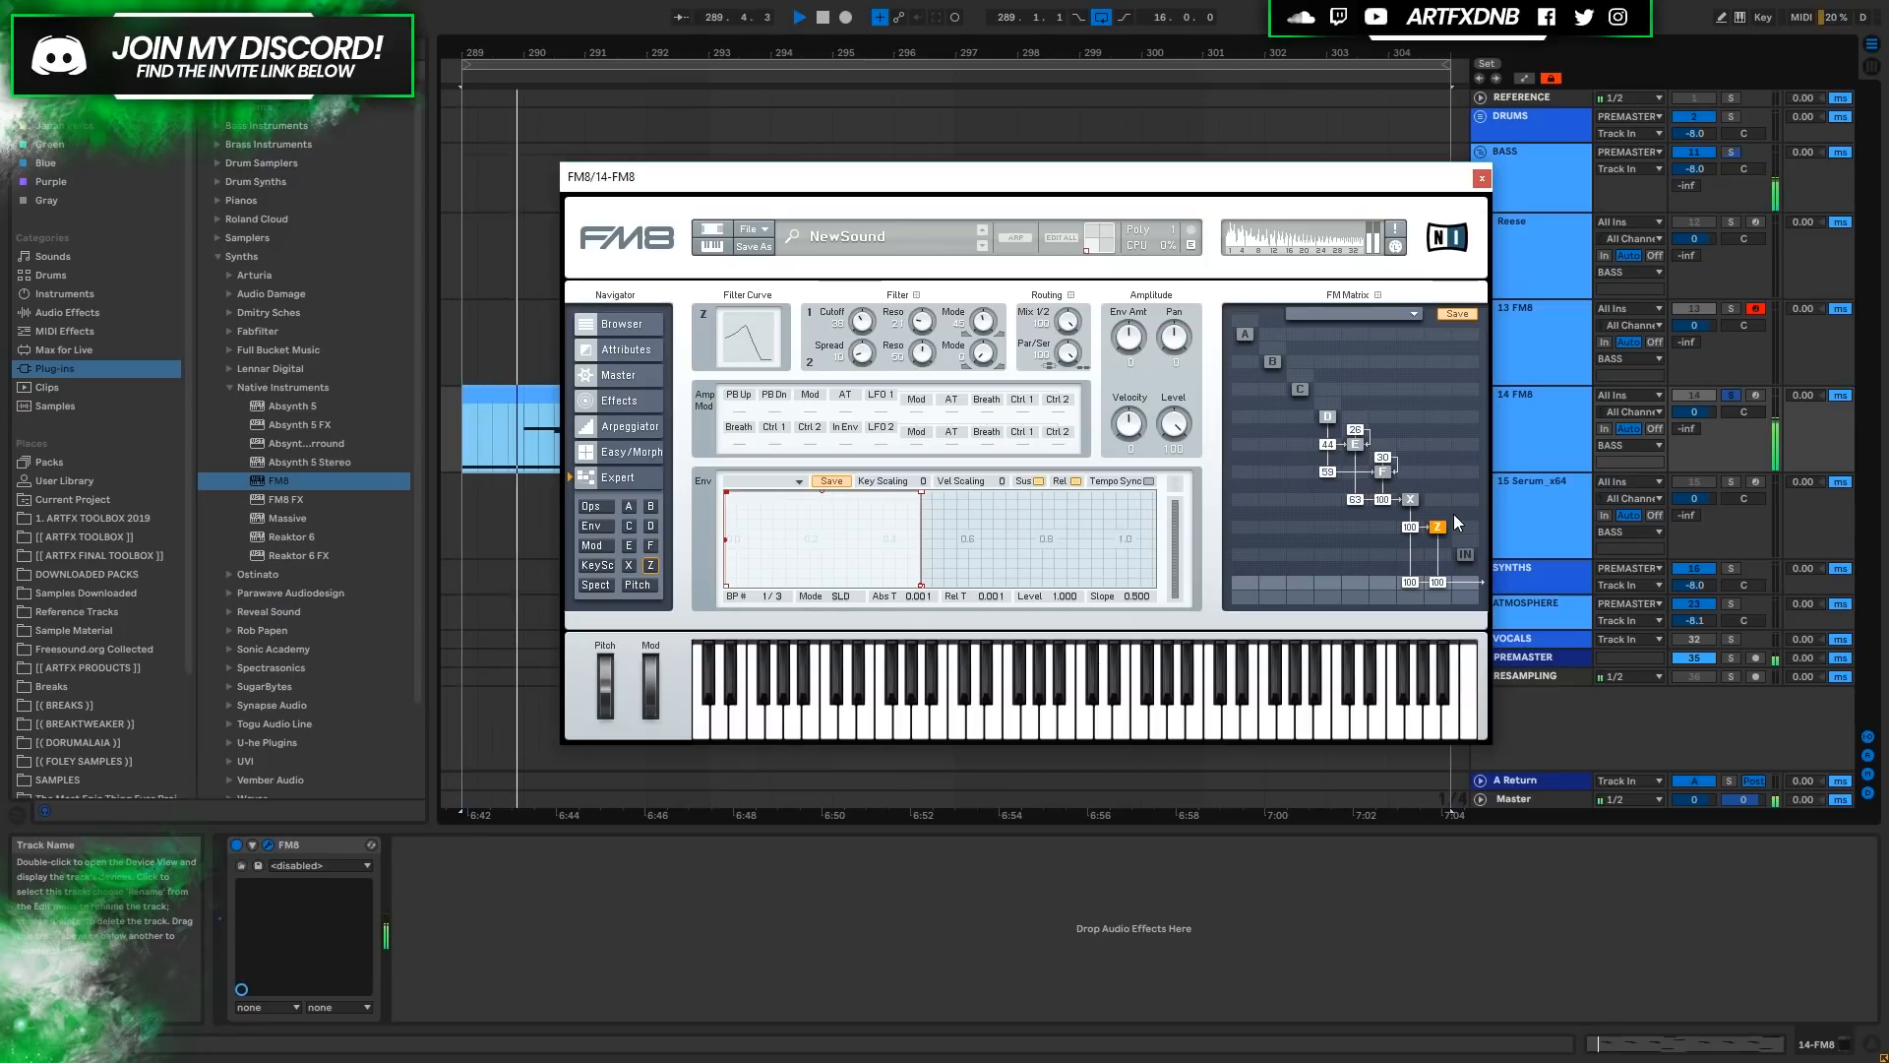
{"action": "key", "text": "space"}
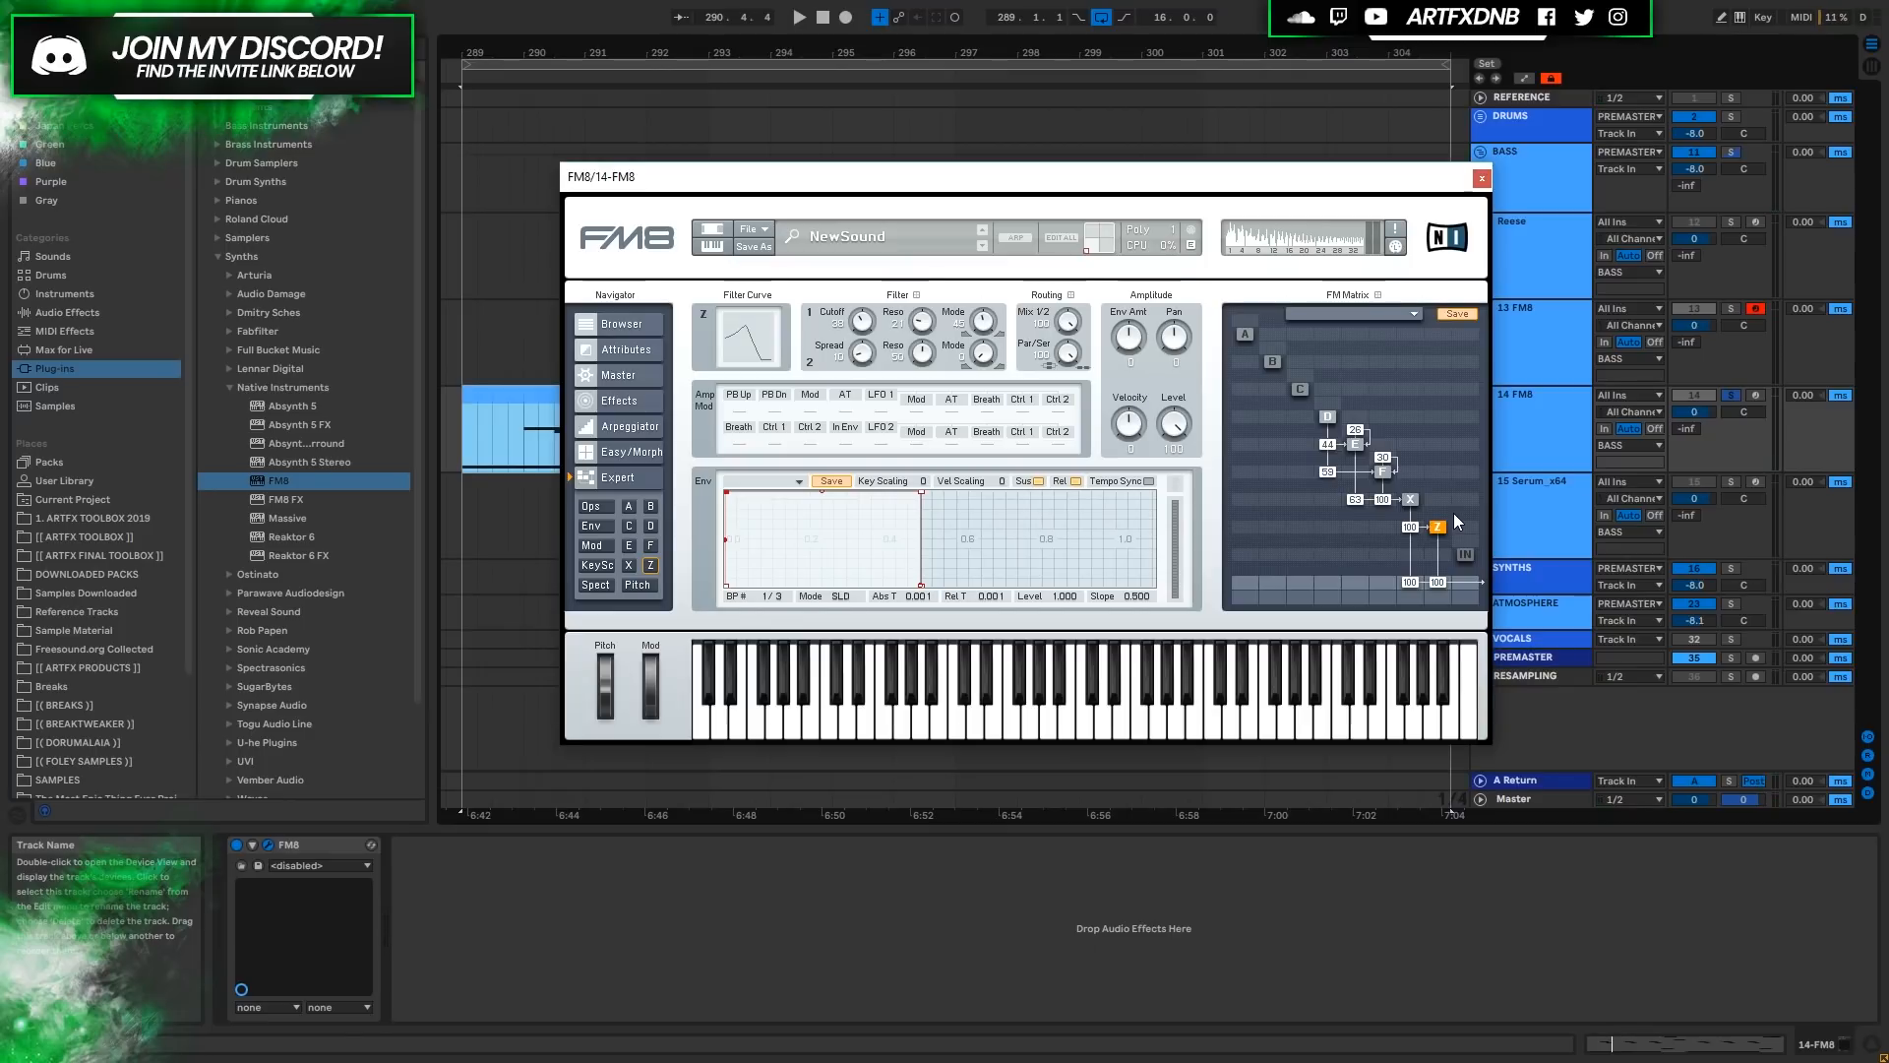
Try sending operator C, a sine at ratio 1.0000, to the output at 100 and audition the added layer.
{"action": "left_click", "coordinate": [1301, 390]}
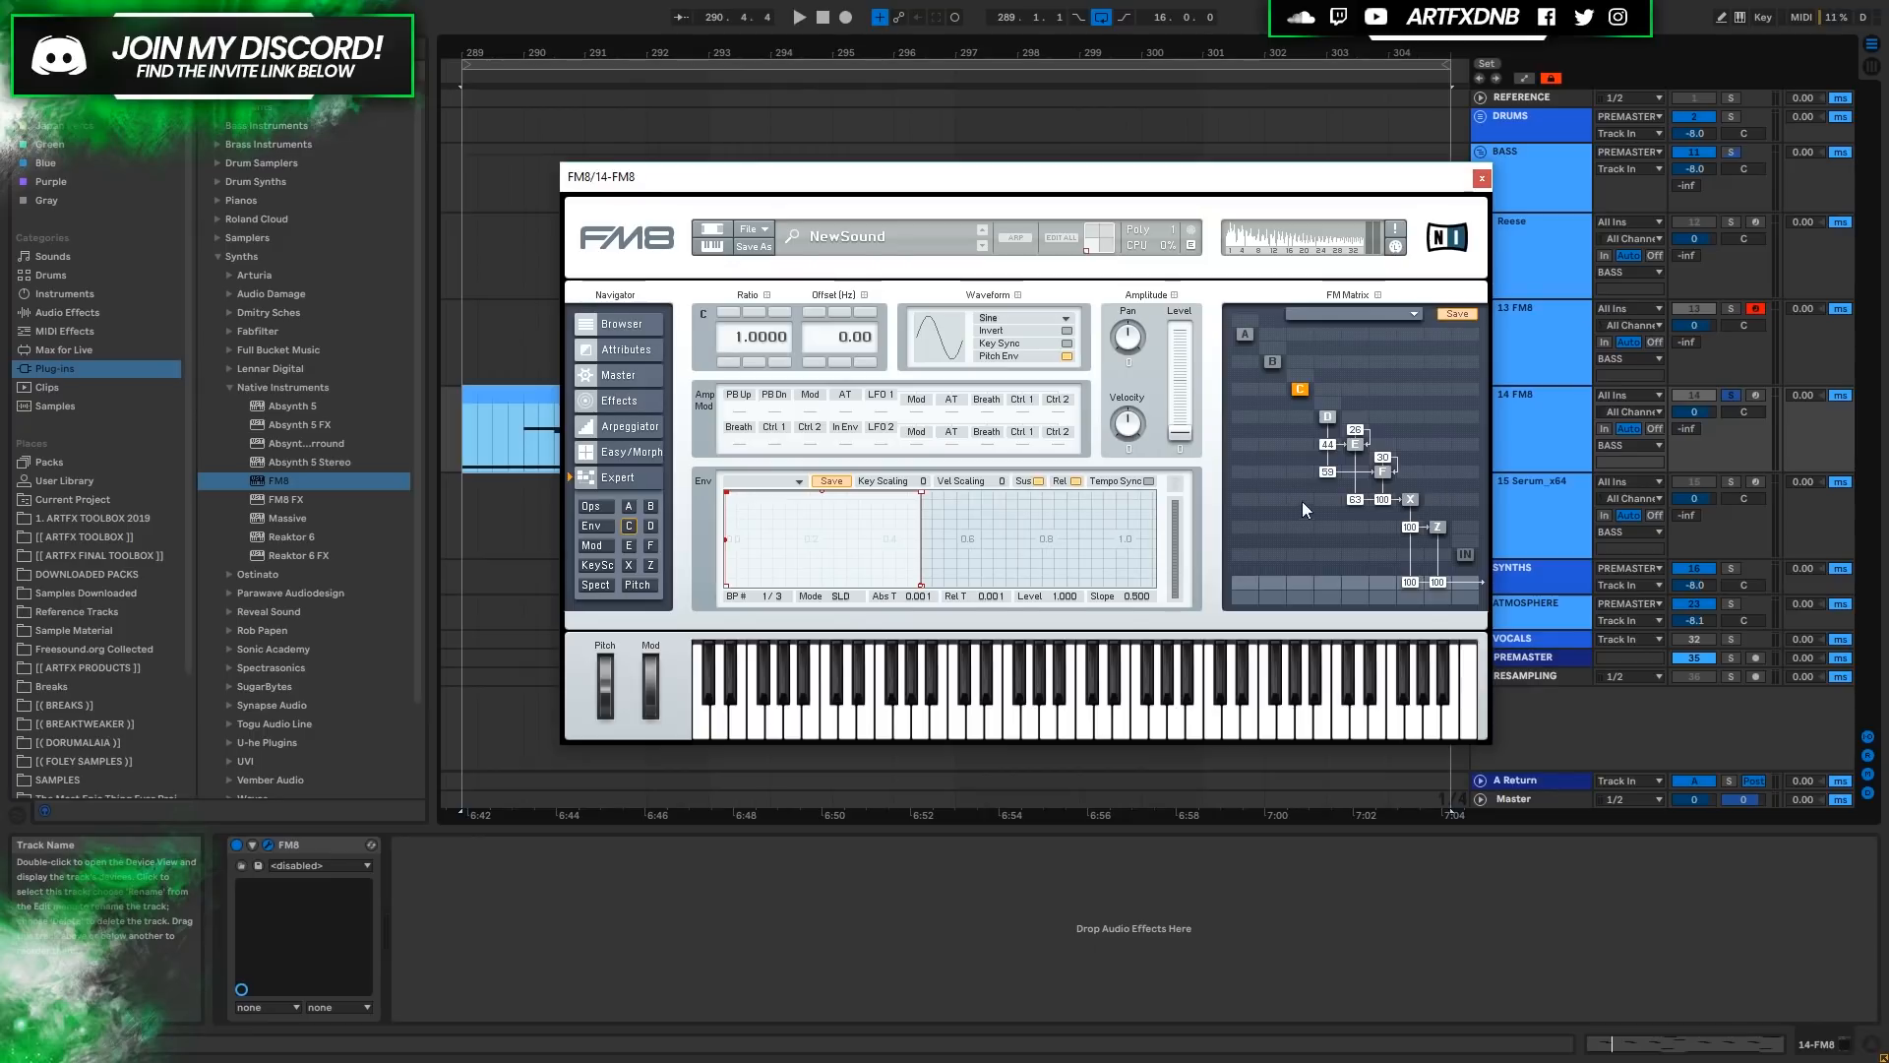
{"action": "left_click_drag", "start_coordinate": [1299, 584], "coordinate": [1310, 473]}
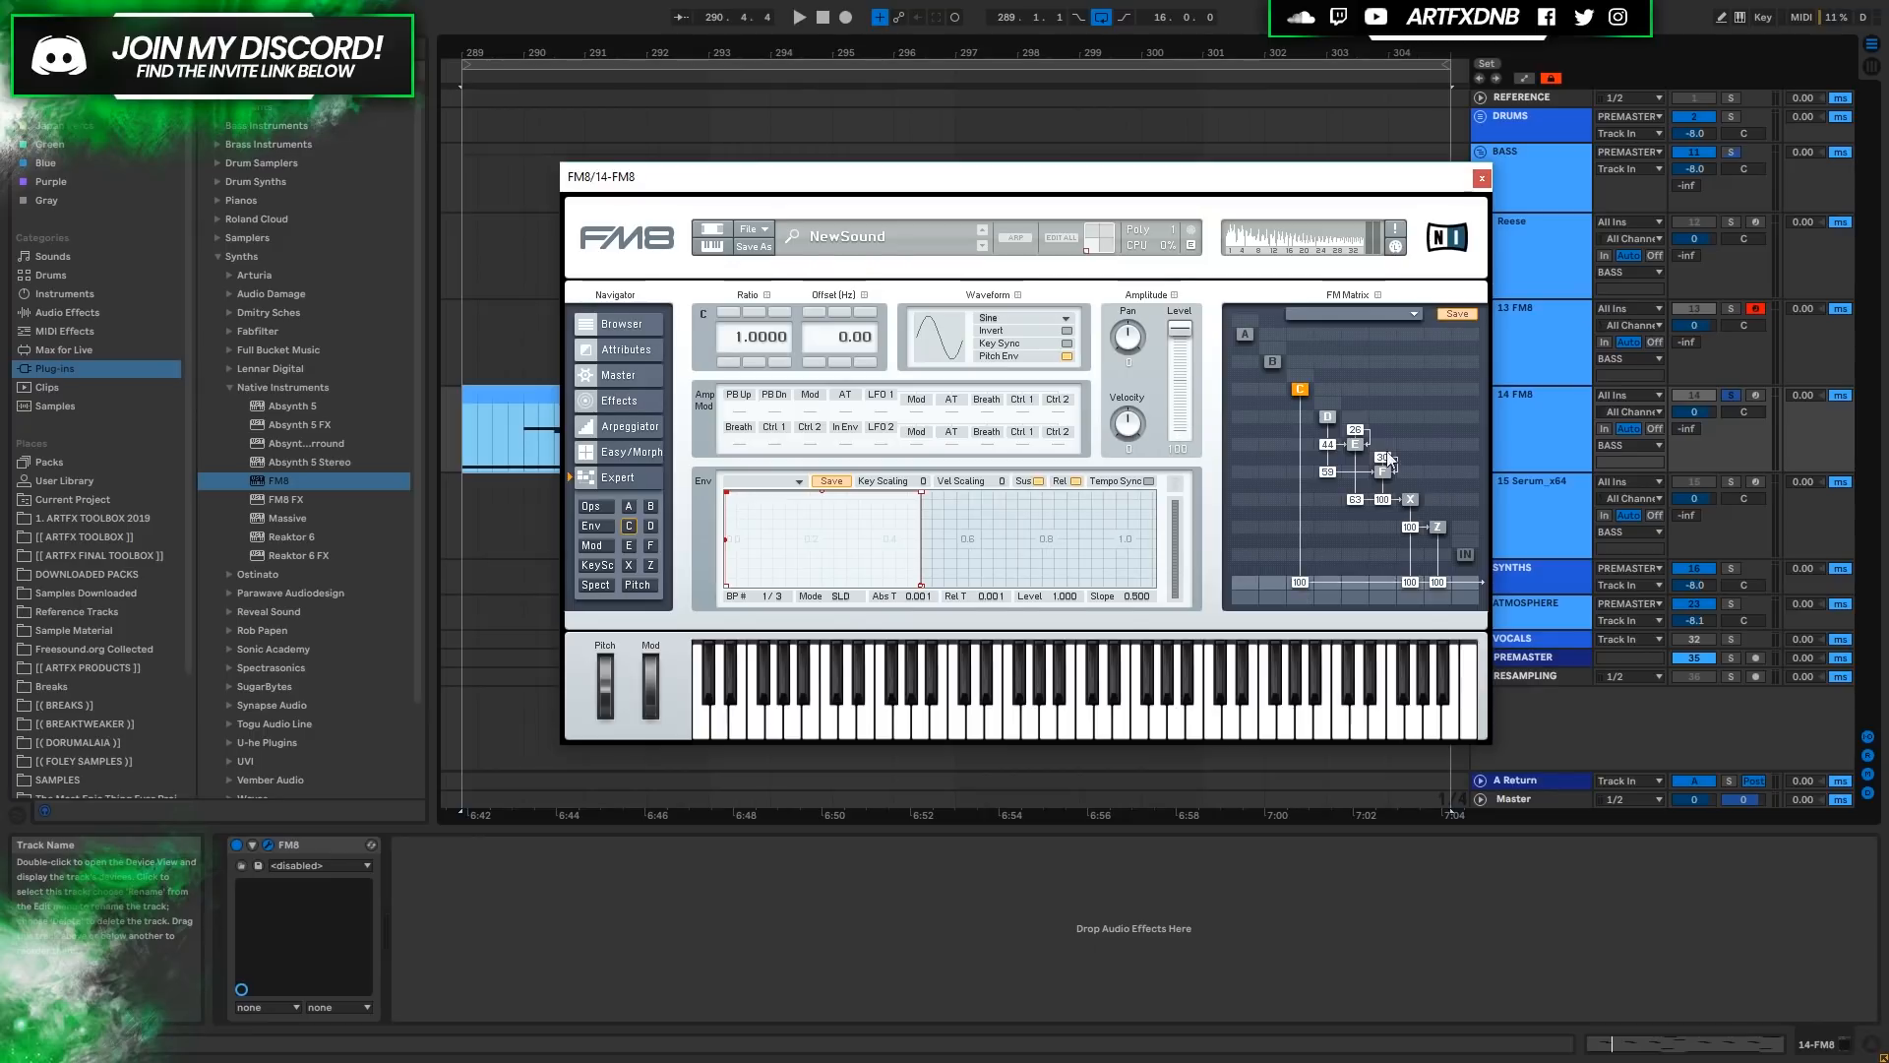
{"action": "key", "text": "space"}
{"action": "key", "text": "space"}
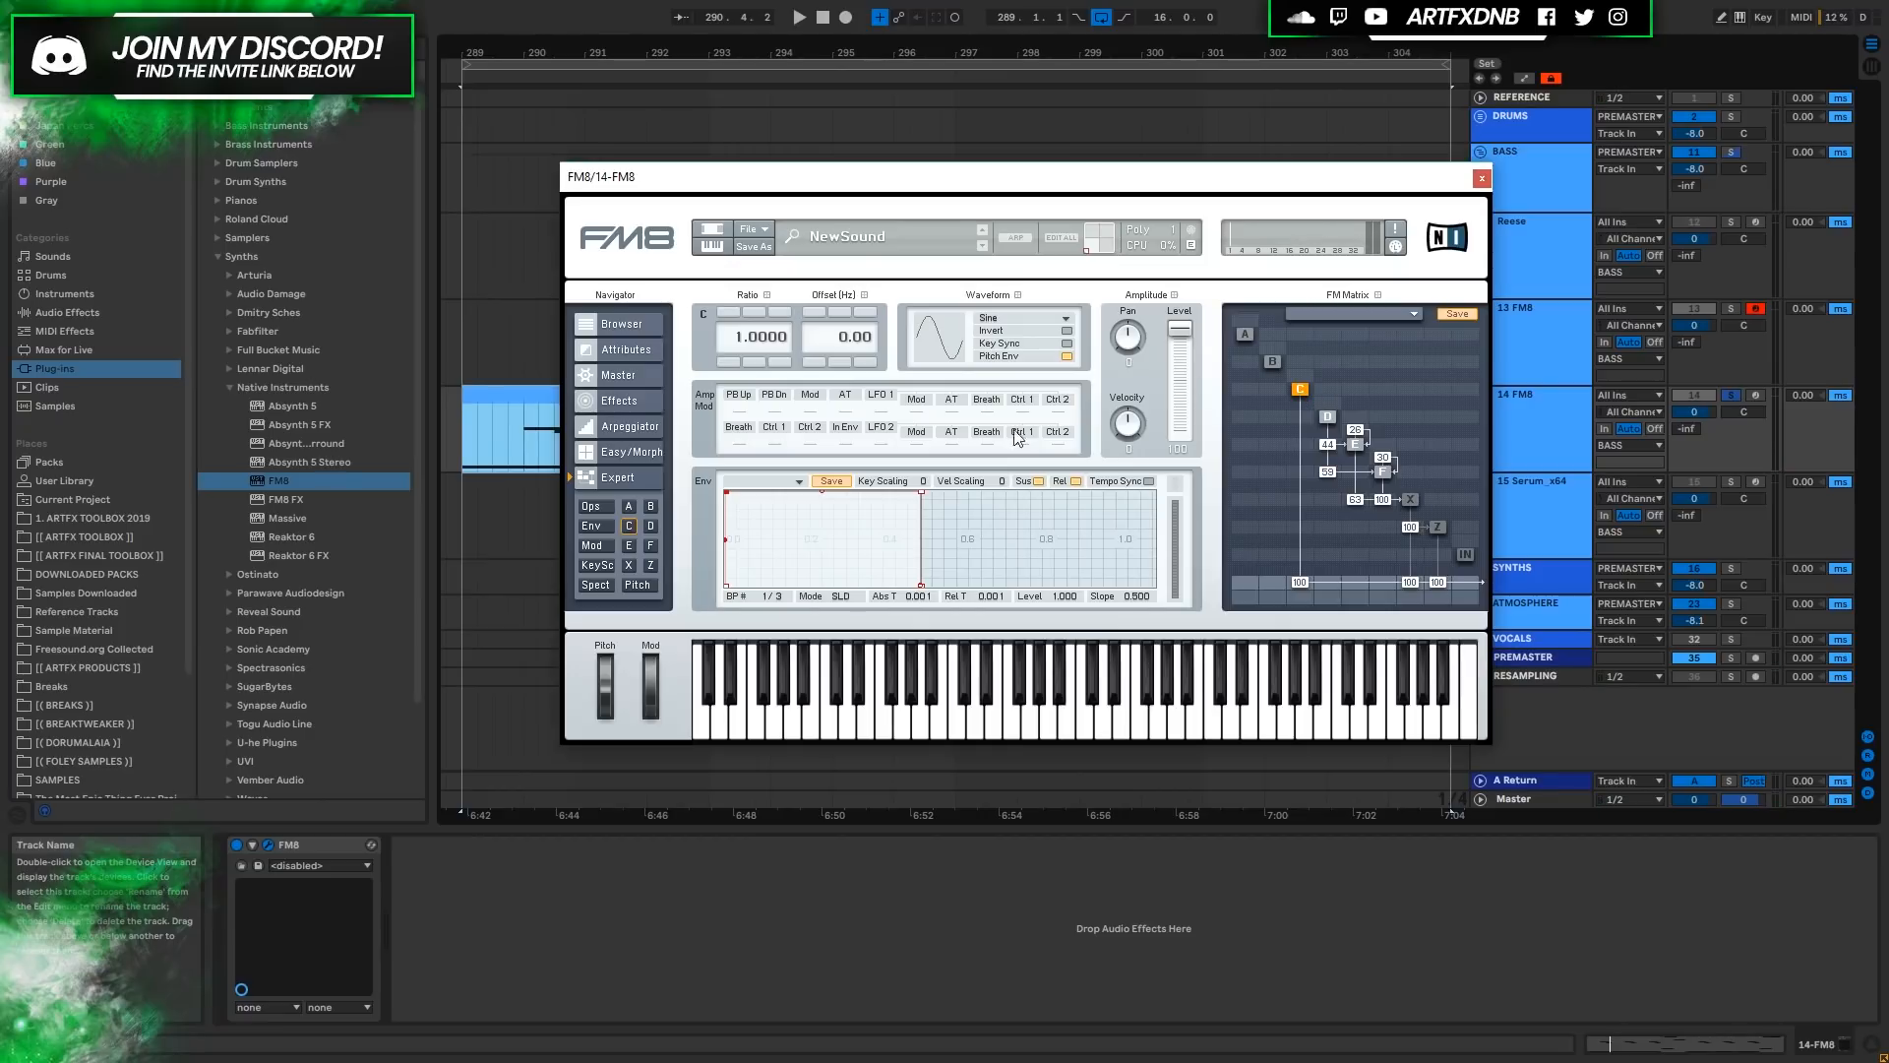
{"action": "key", "text": "space"}
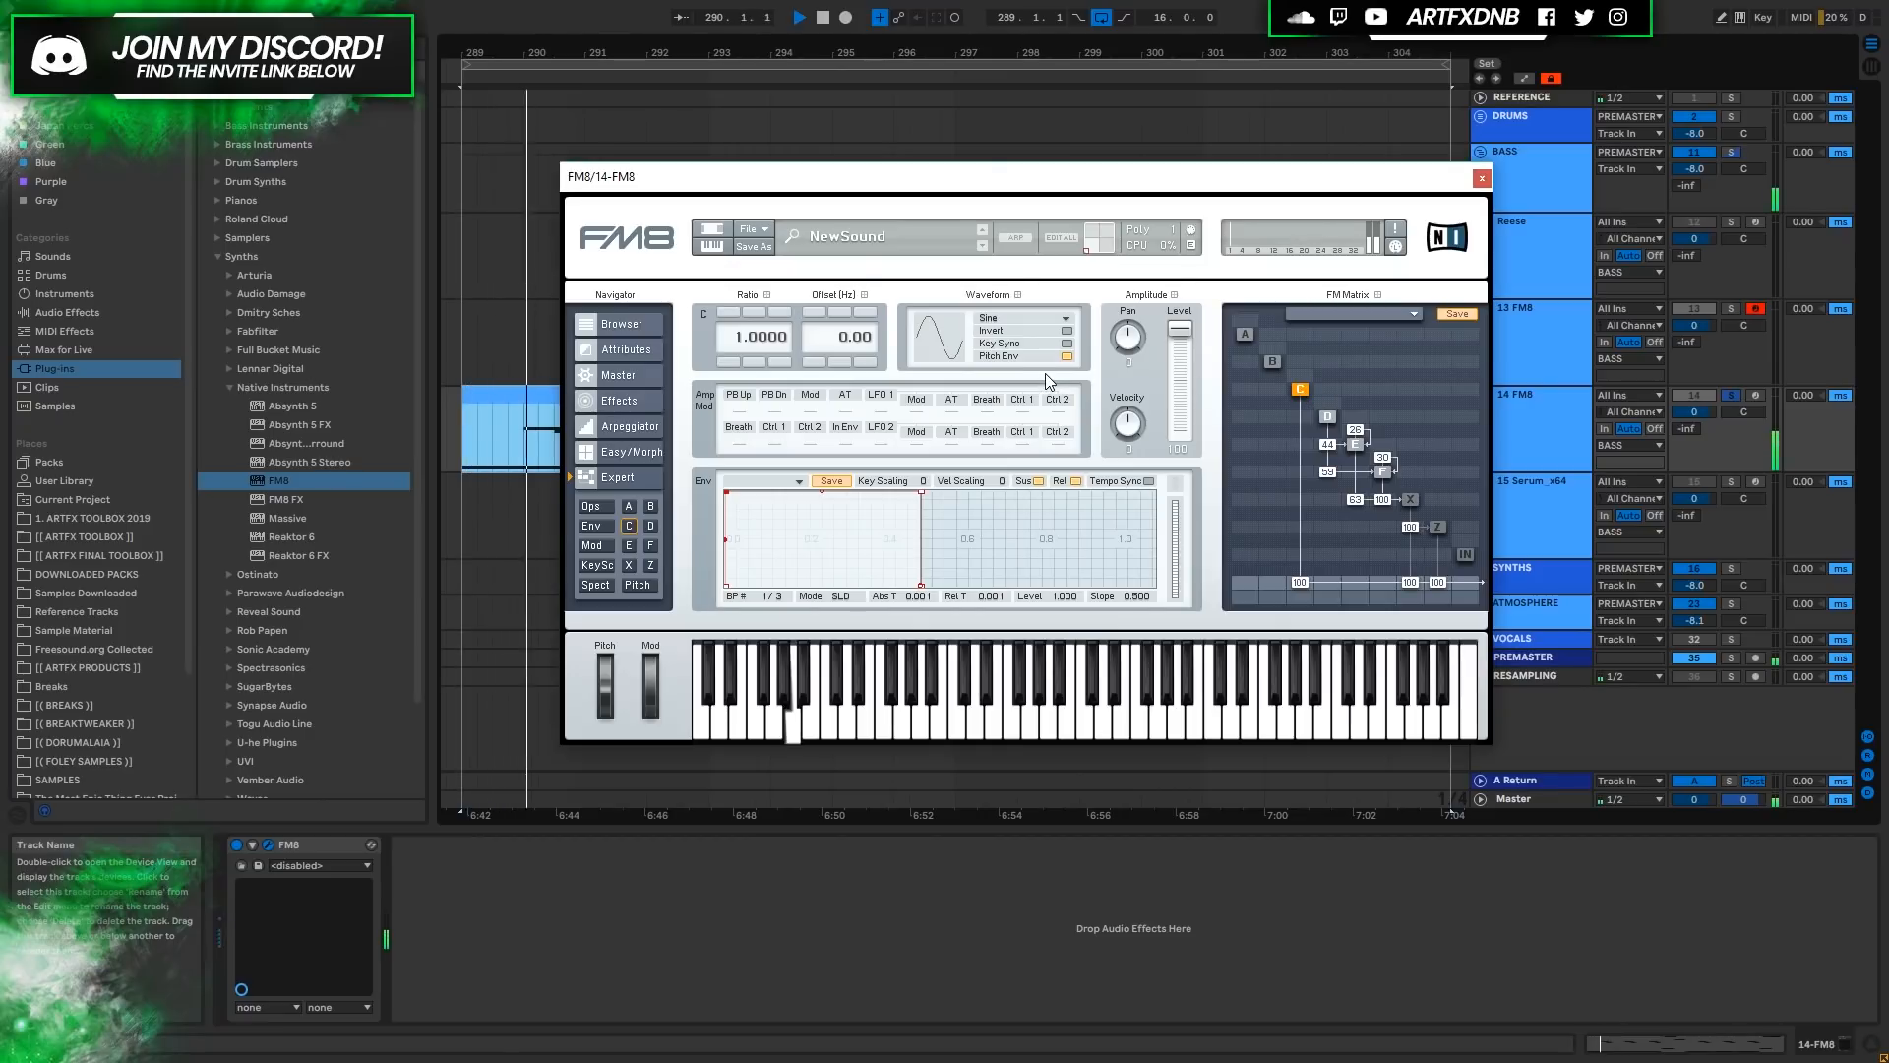
{"action": "key", "text": "space"}
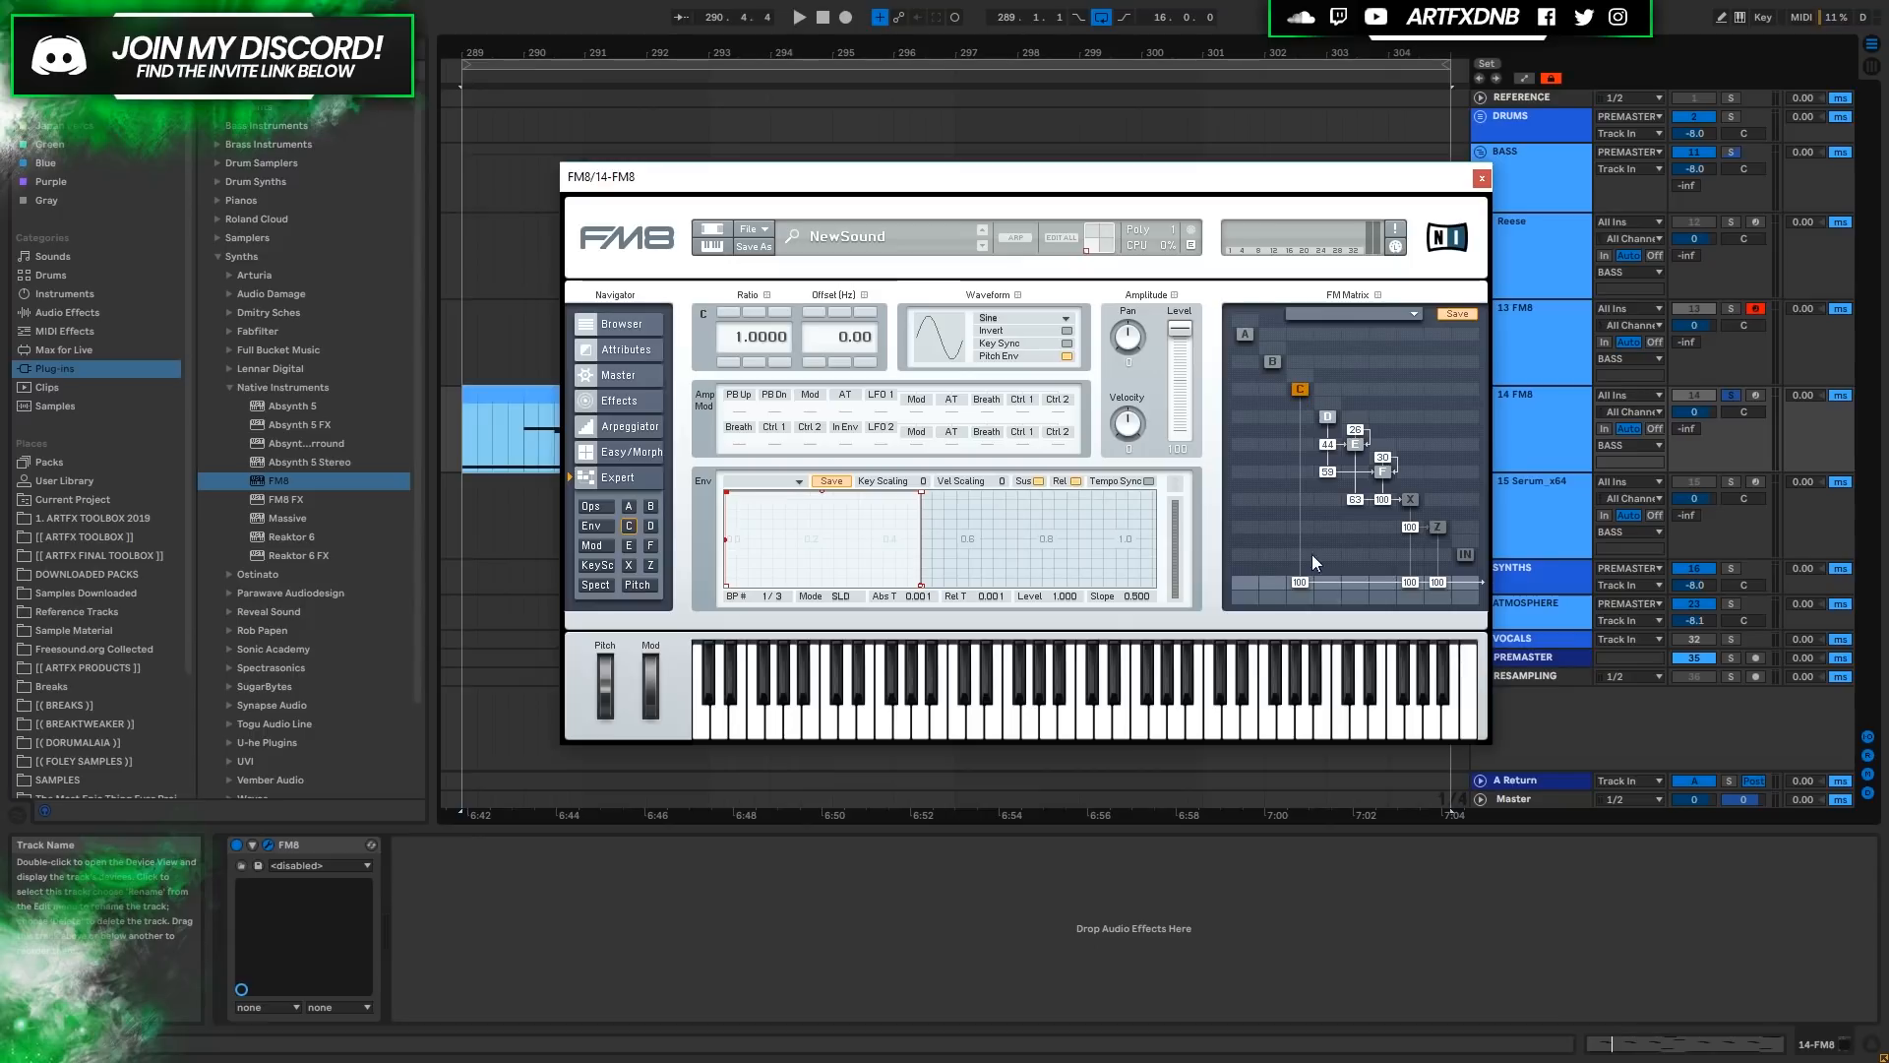
{"action": "double_click", "coordinate": [1301, 581]}
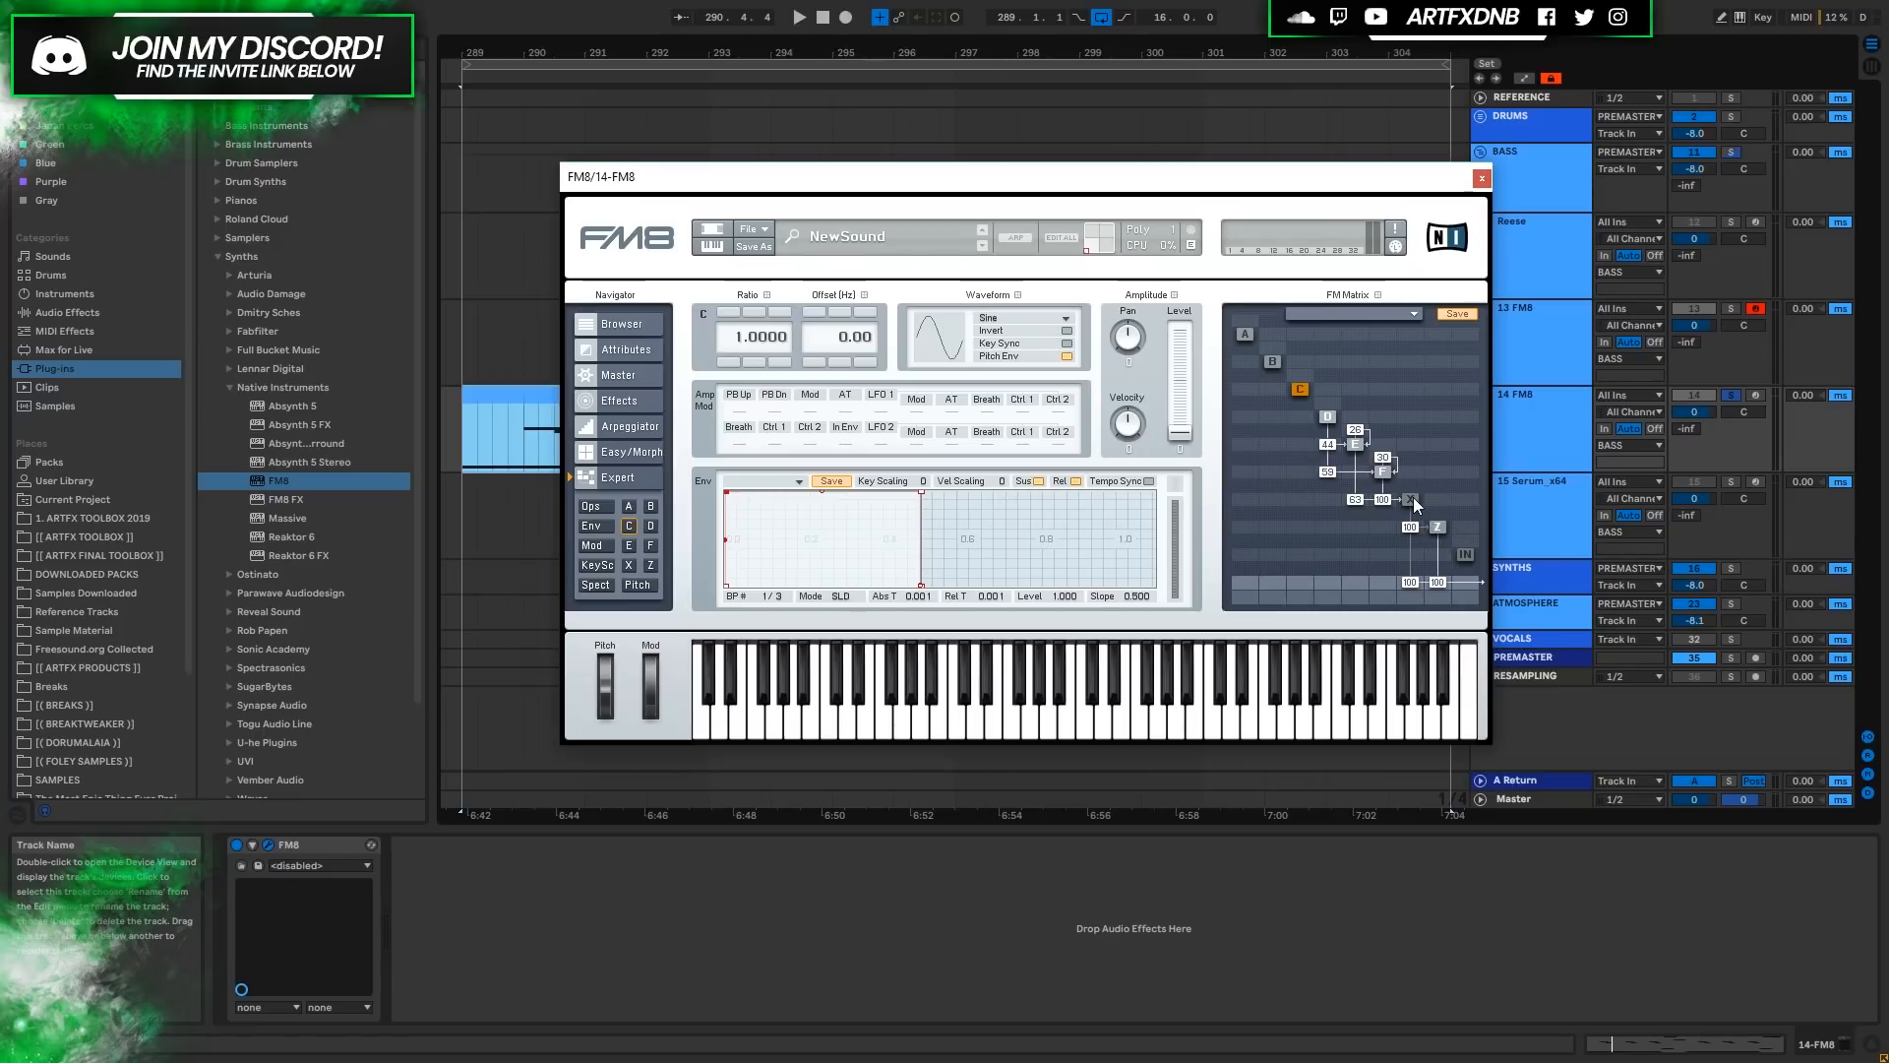
Remove operator X's direct output and audition the filtered signal alone from the start of the clip.
{"action": "double_click", "coordinate": [1408, 583]}
{"action": "left_click", "coordinate": [552, 425]}
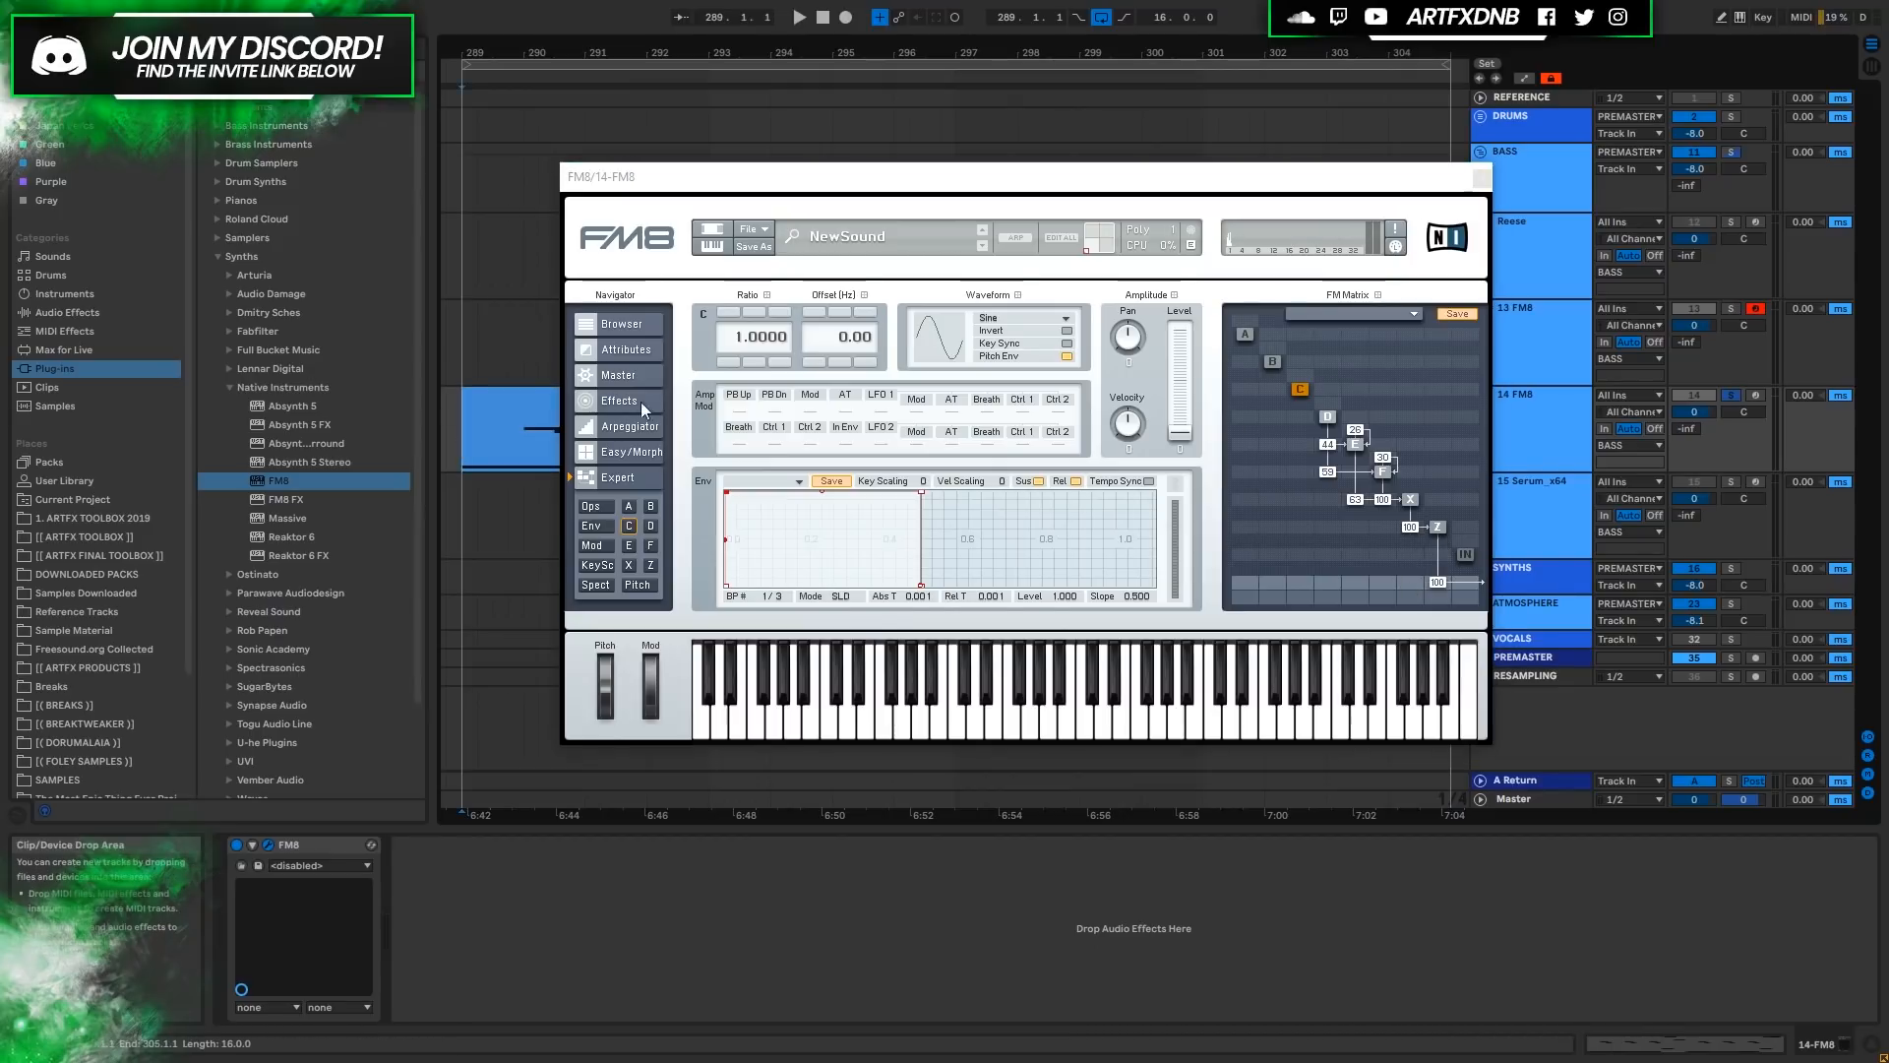
{"action": "key", "text": "space"}
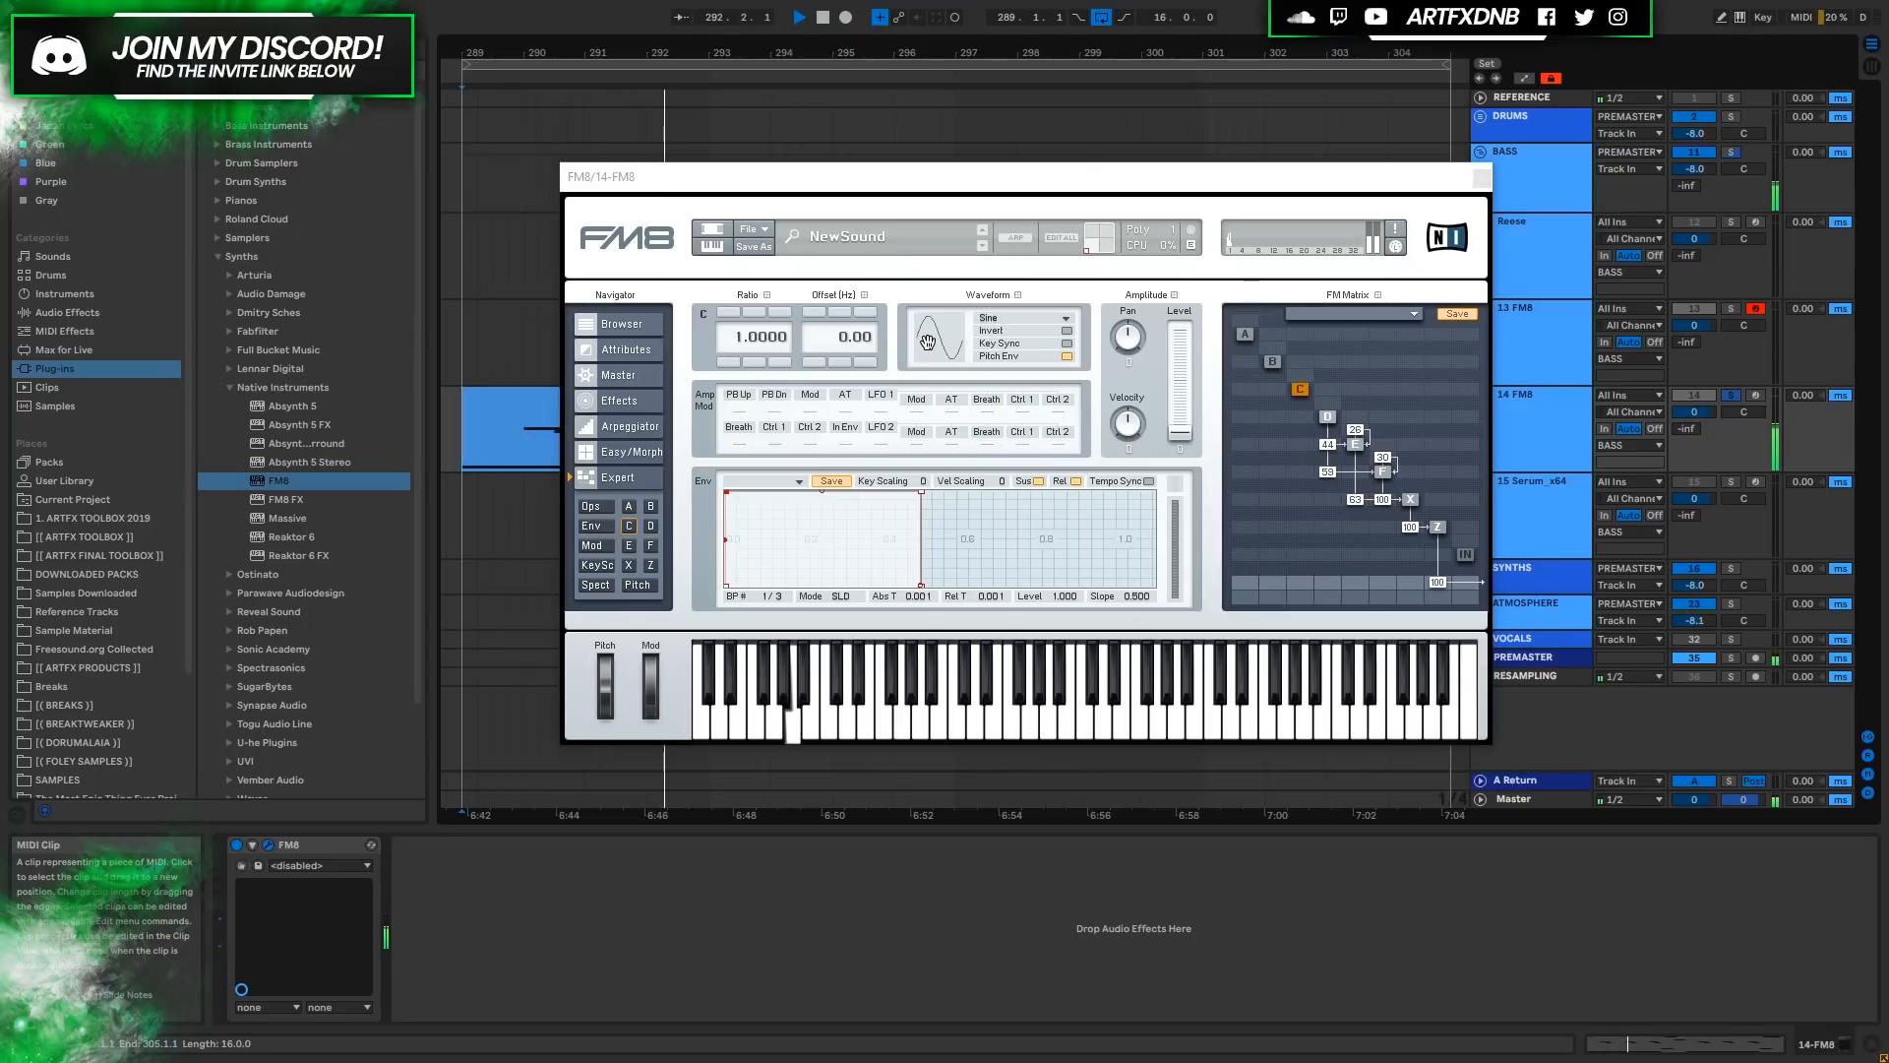
{"action": "key", "text": "space"}
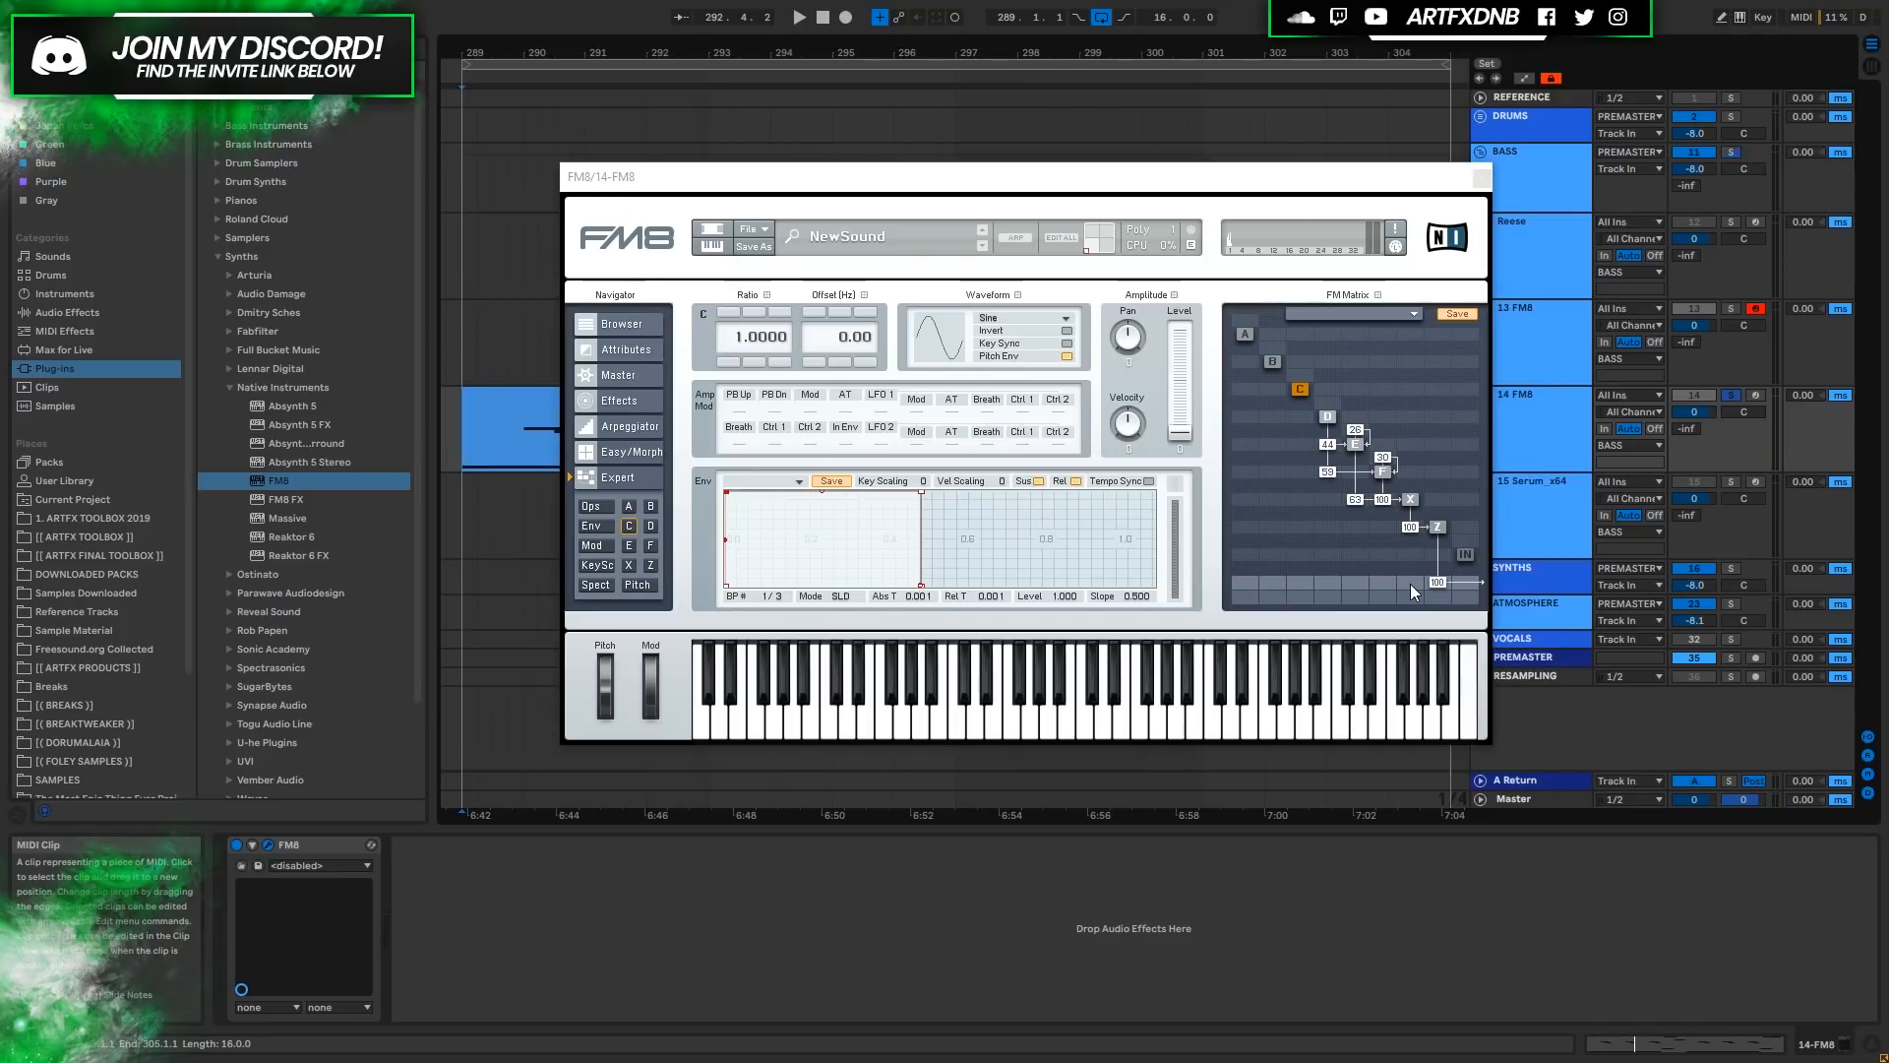
Restore operator X's direct output at 100 and lower operator Z's output level while auditioning the balance.
{"action": "left_click", "coordinate": [1410, 583]}
{"action": "key", "text": "space"}
{"action": "left_click_drag", "start_coordinate": [1409, 582], "coordinate": [1493, 364]}
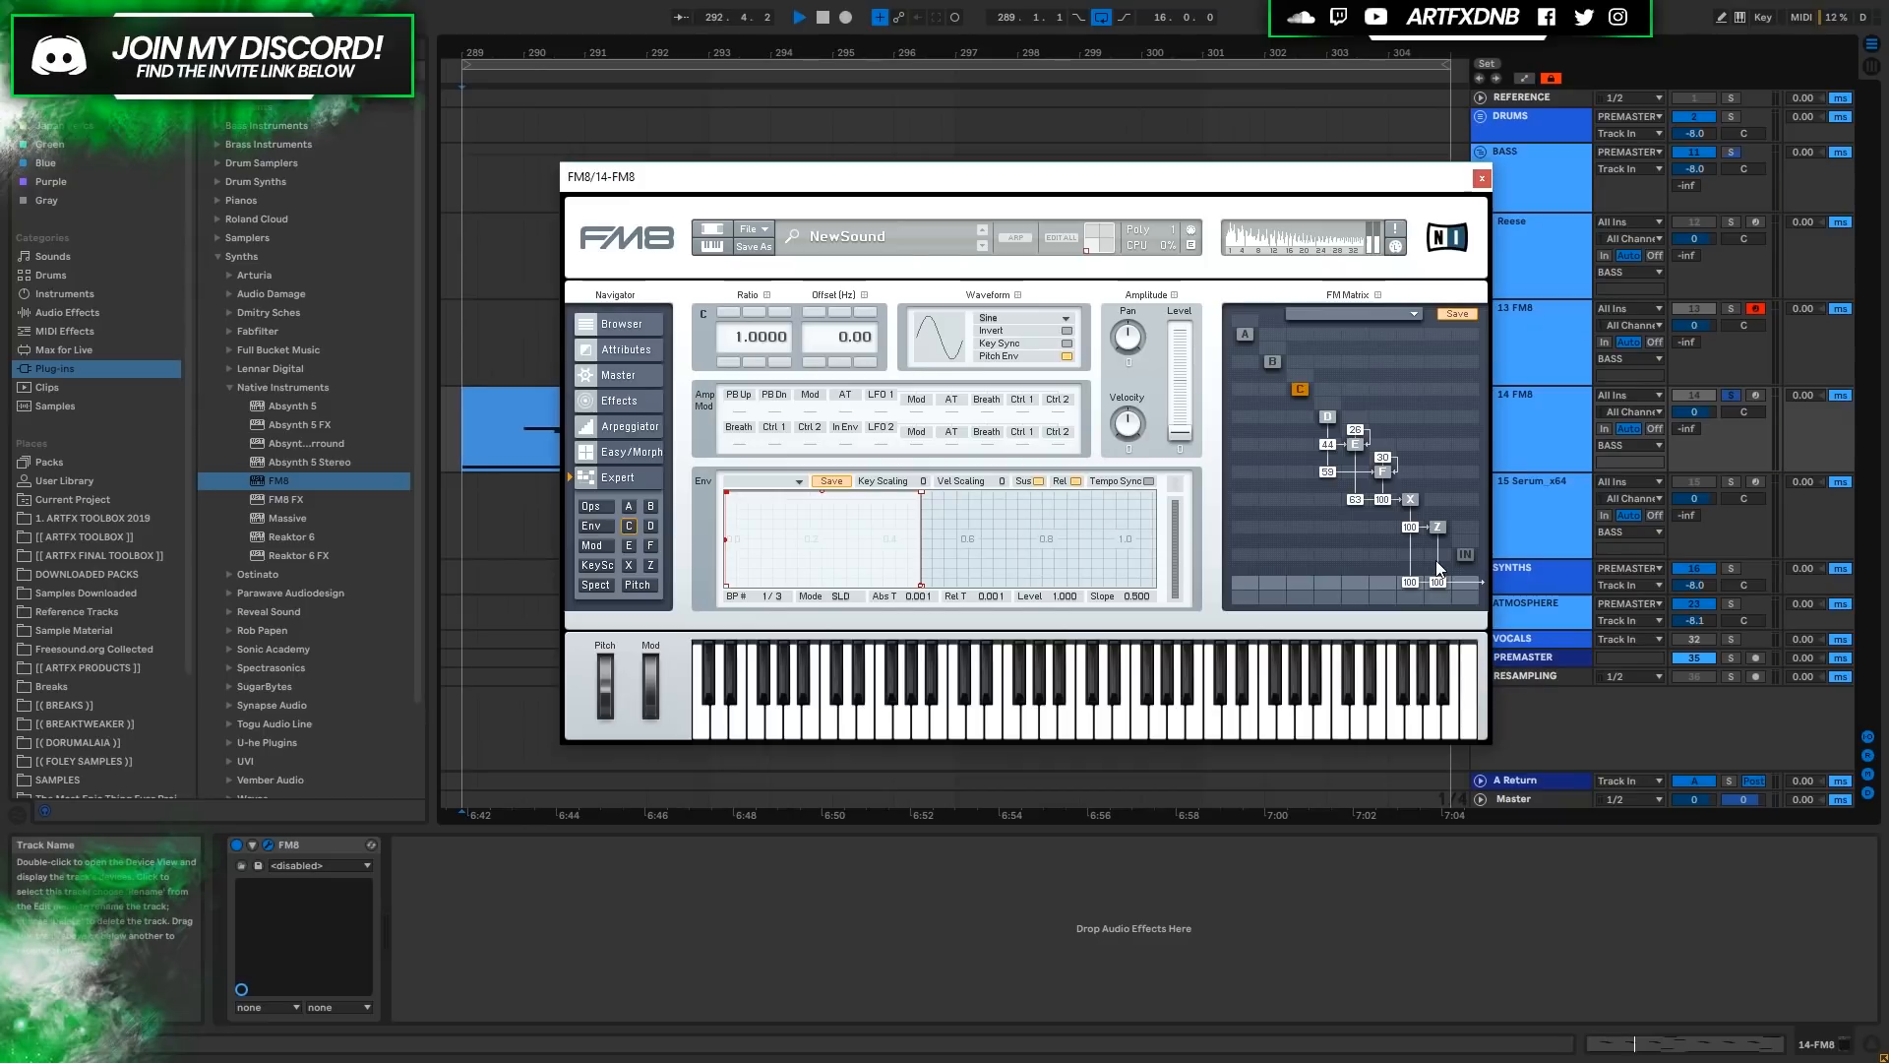
{"action": "key", "text": "space"}
{"action": "left_click_drag", "start_coordinate": [1441, 587], "coordinate": [1437, 622]}
{"action": "key", "text": "space"}
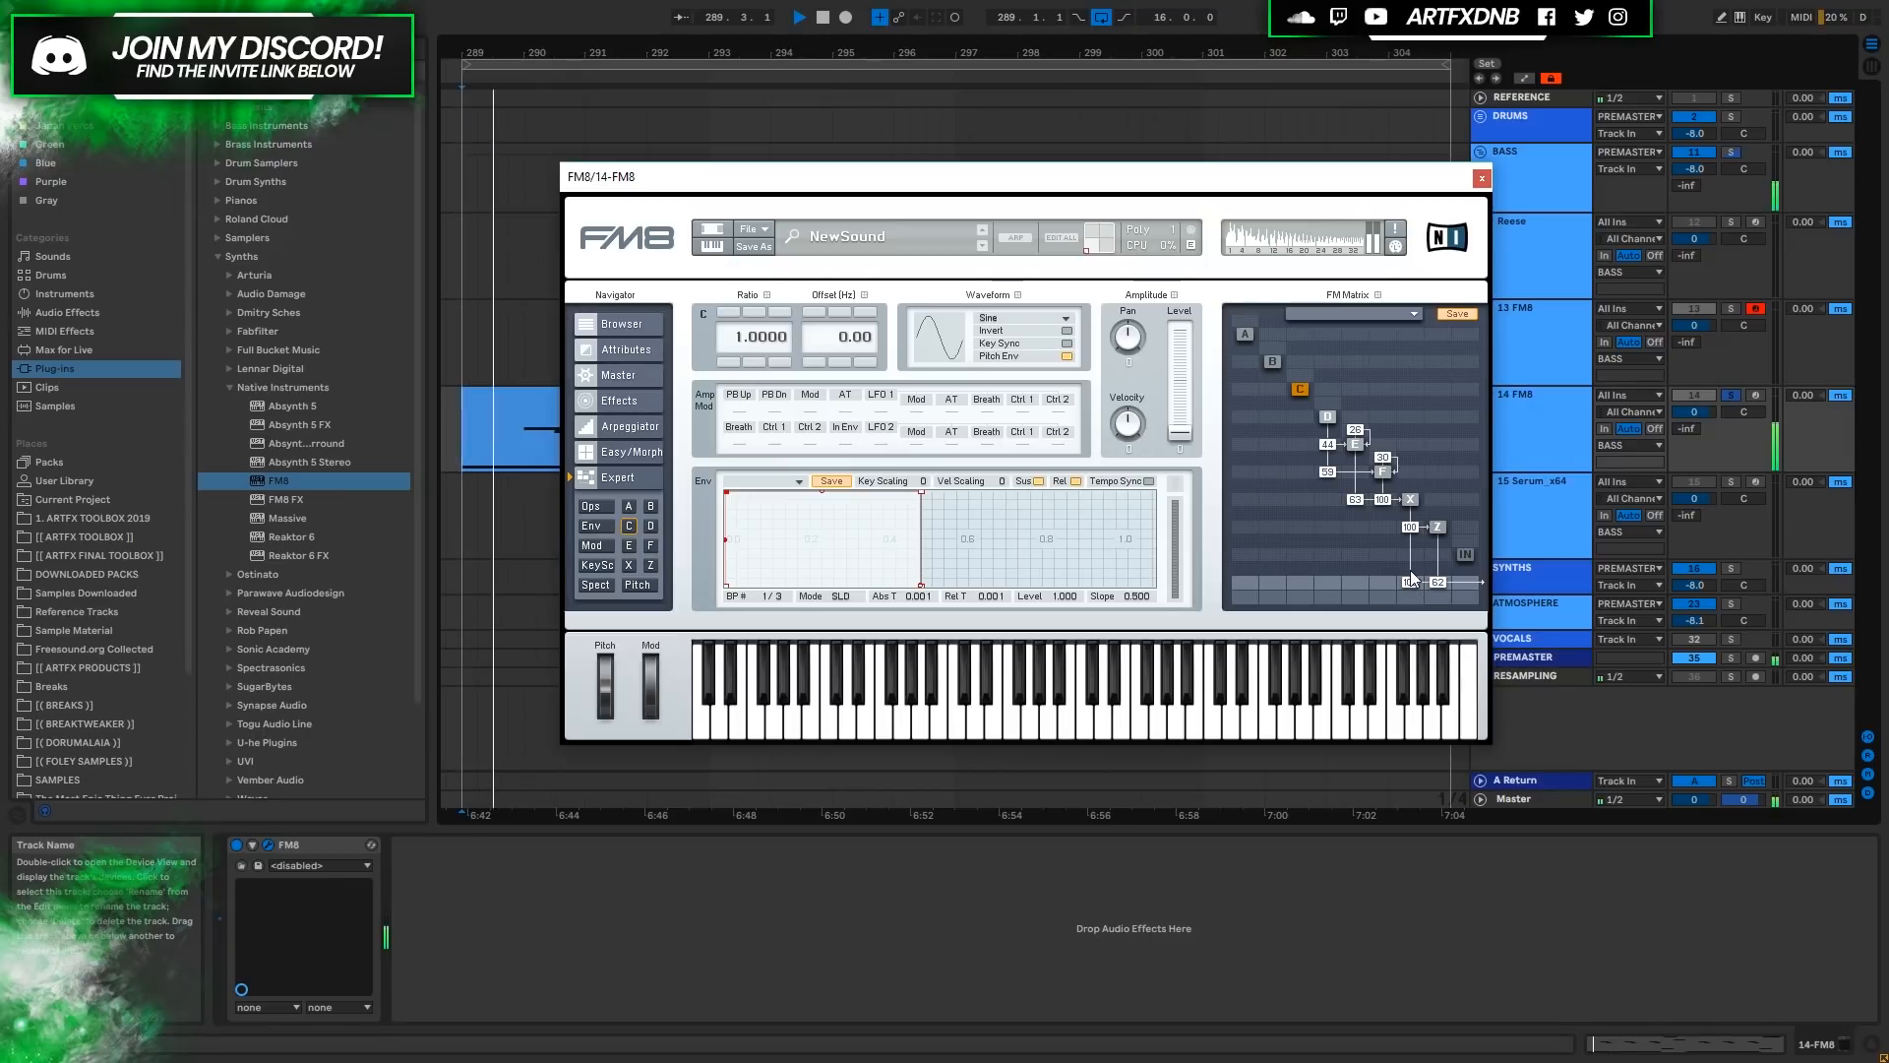
{"action": "key", "text": "space"}
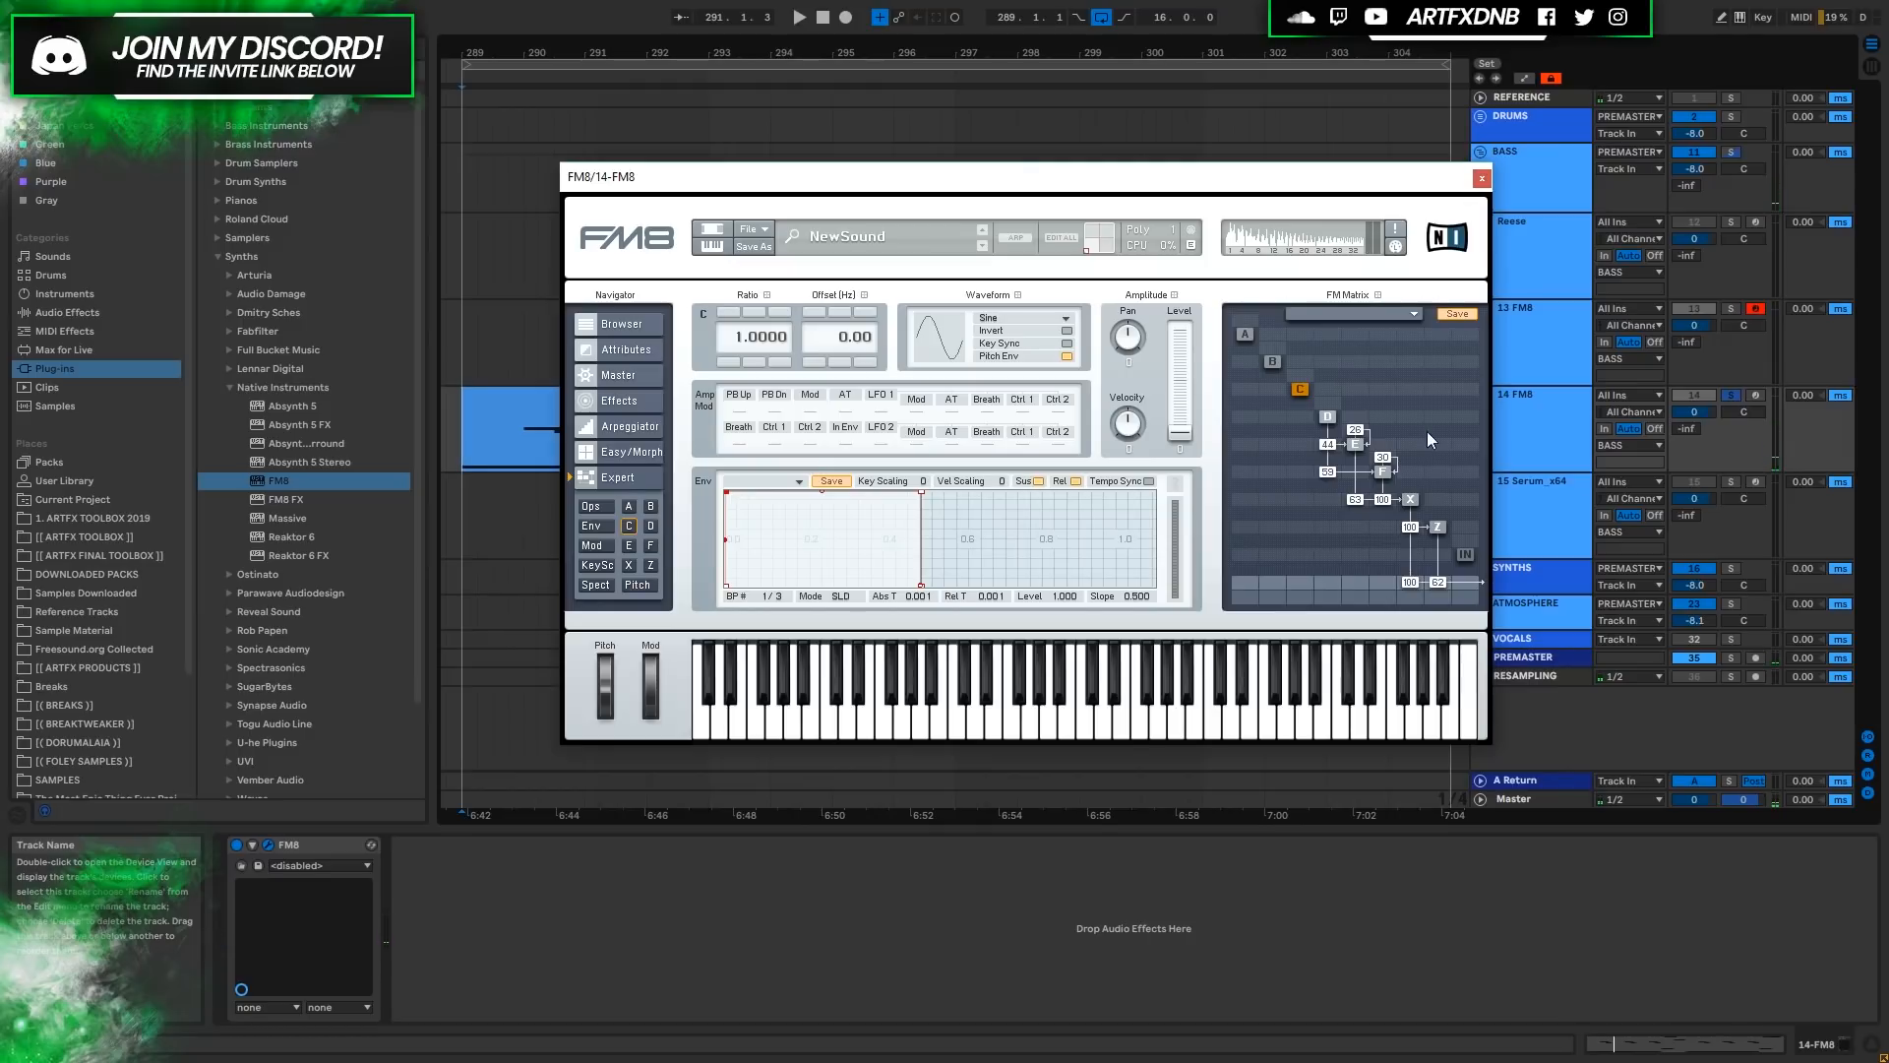
Add the Overdrive effect to the patch, enable the switch beside its Drive setting, and audition the clip.
{"action": "left_click", "coordinate": [632, 402]}
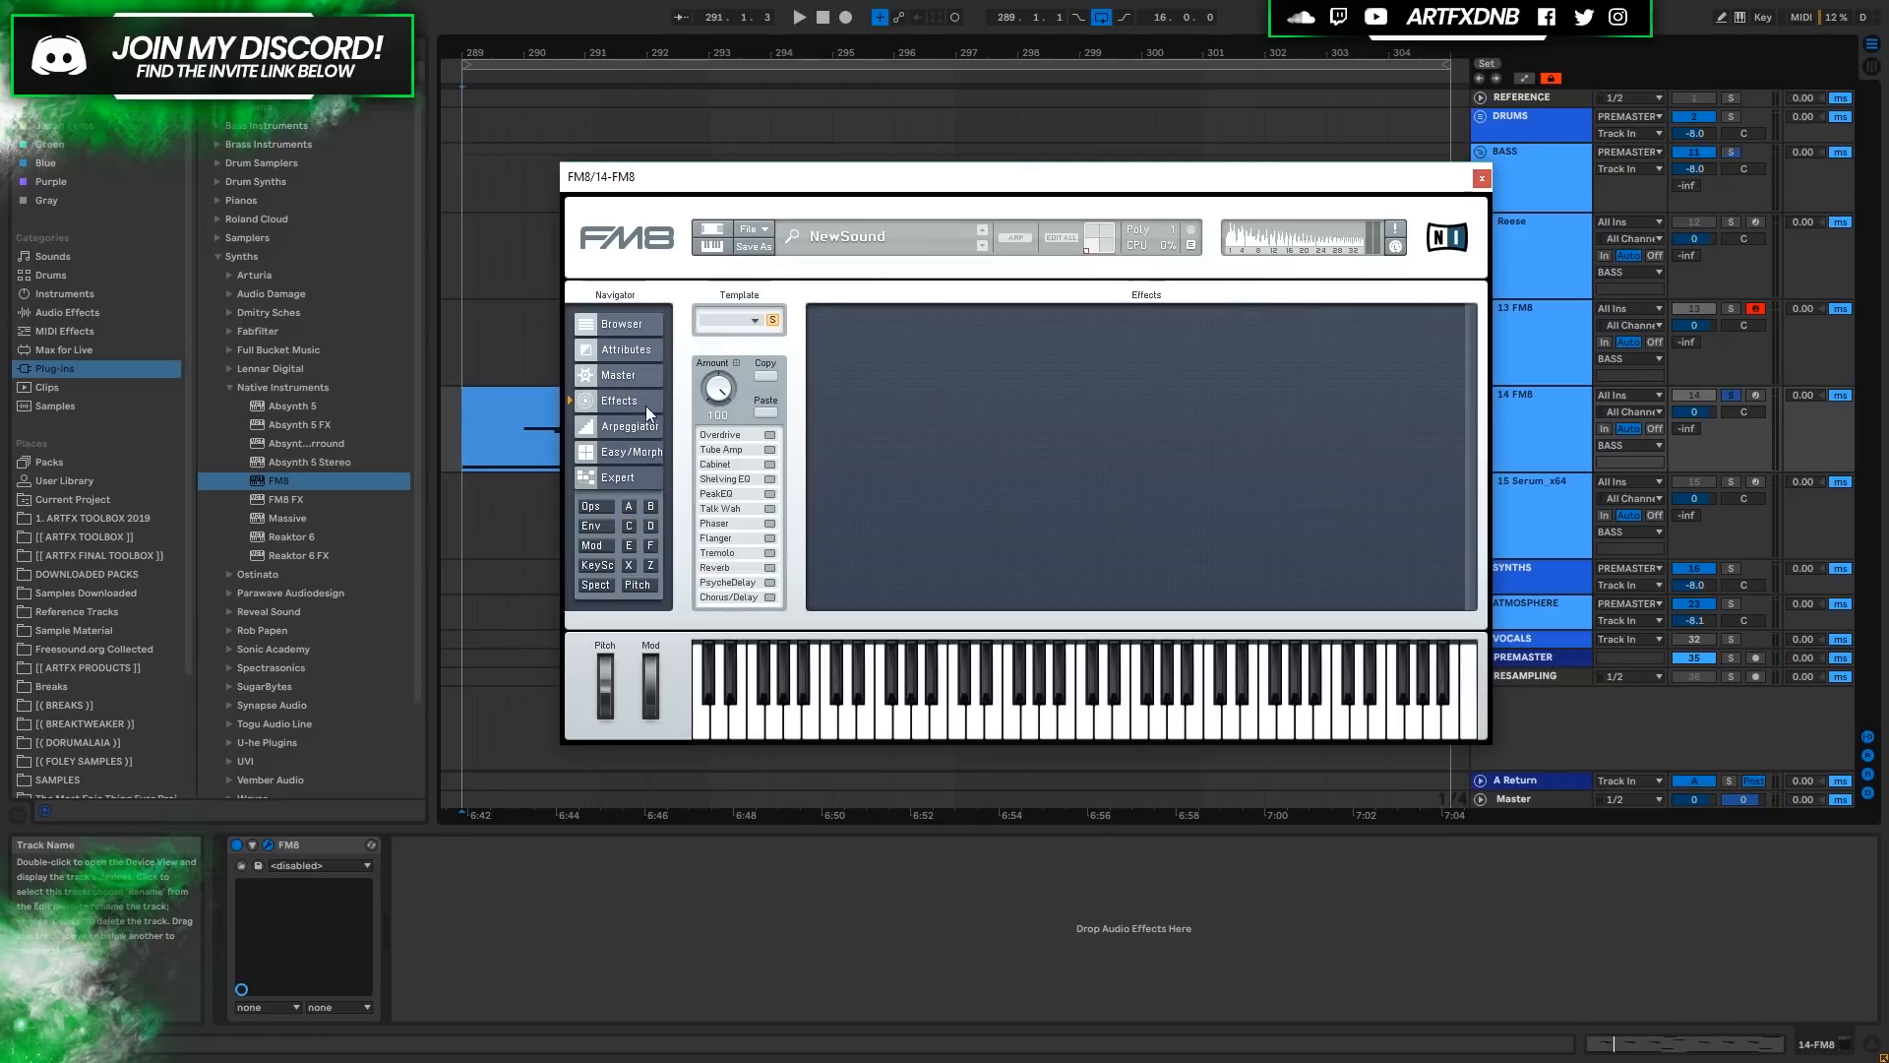
{"action": "left_click", "coordinate": [771, 434]}
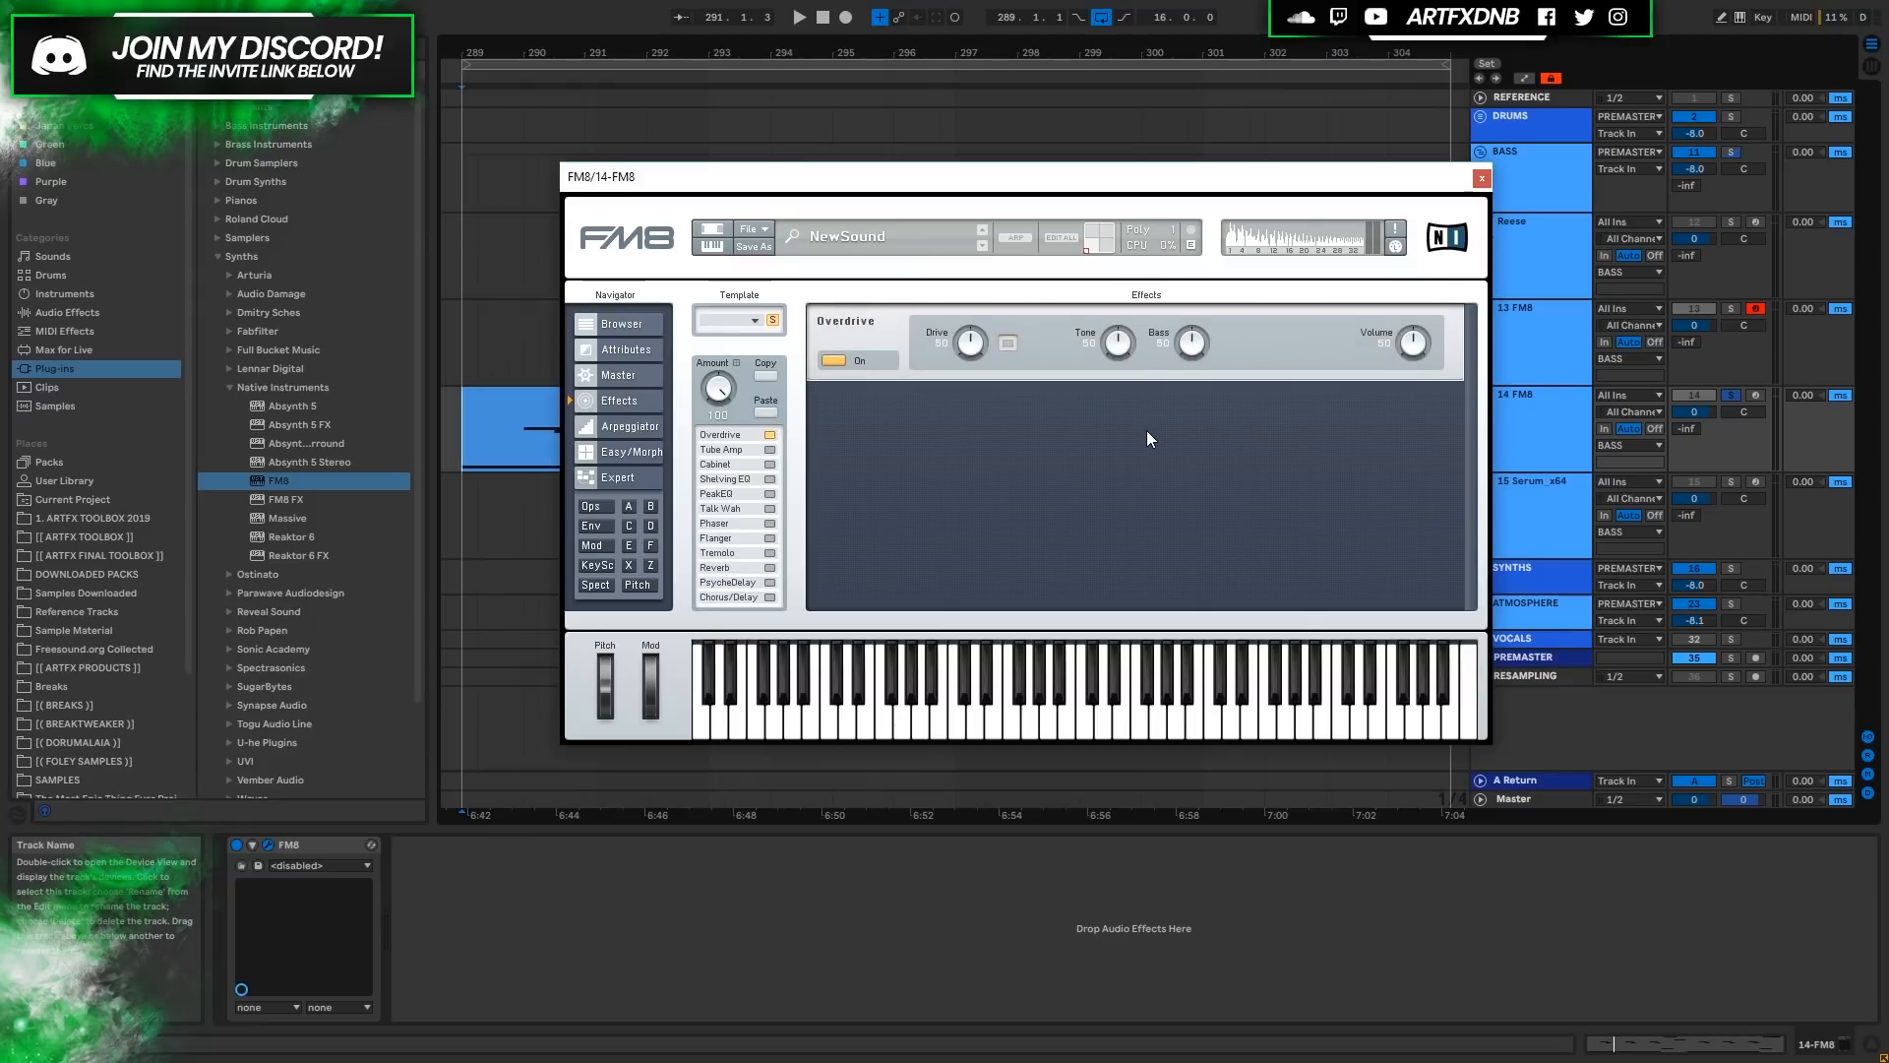
{"action": "key", "text": "space"}
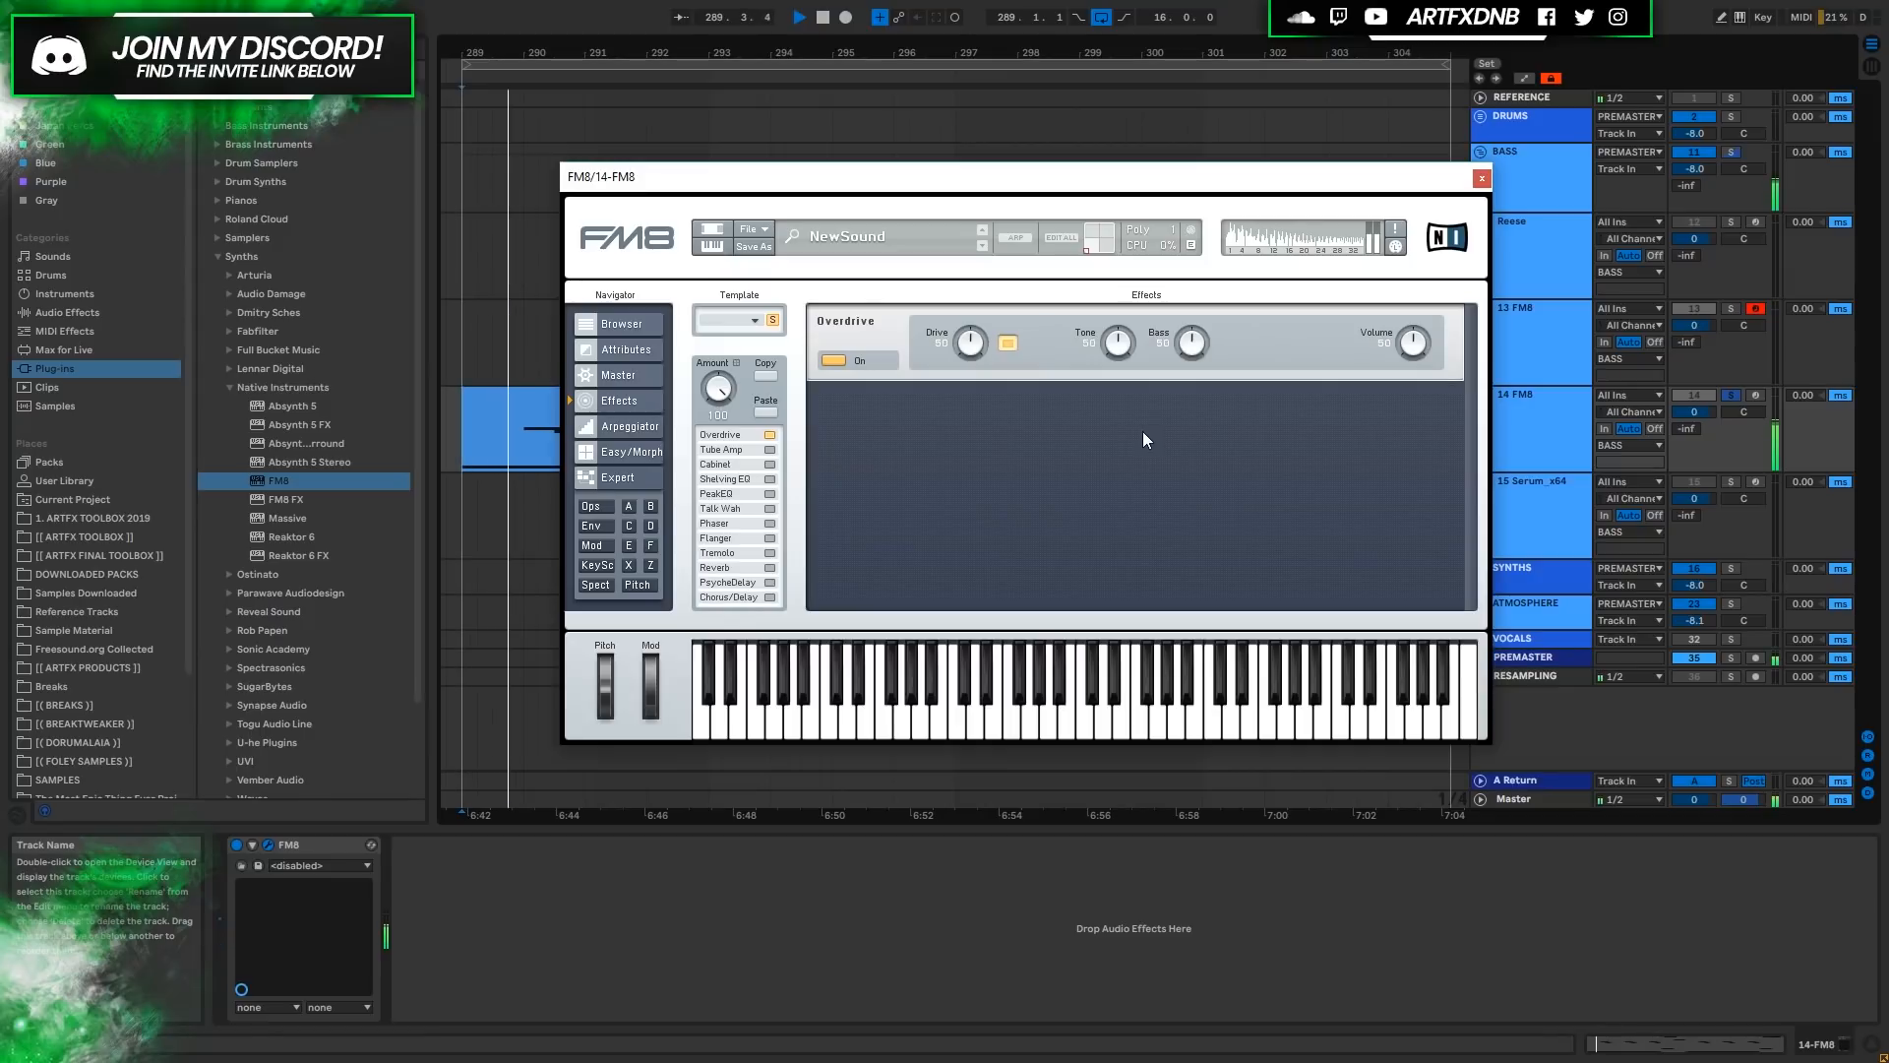
Raise the Overdrive's Tone to 100 and audition the clip with the brighter setting.
{"action": "key", "text": "space"}
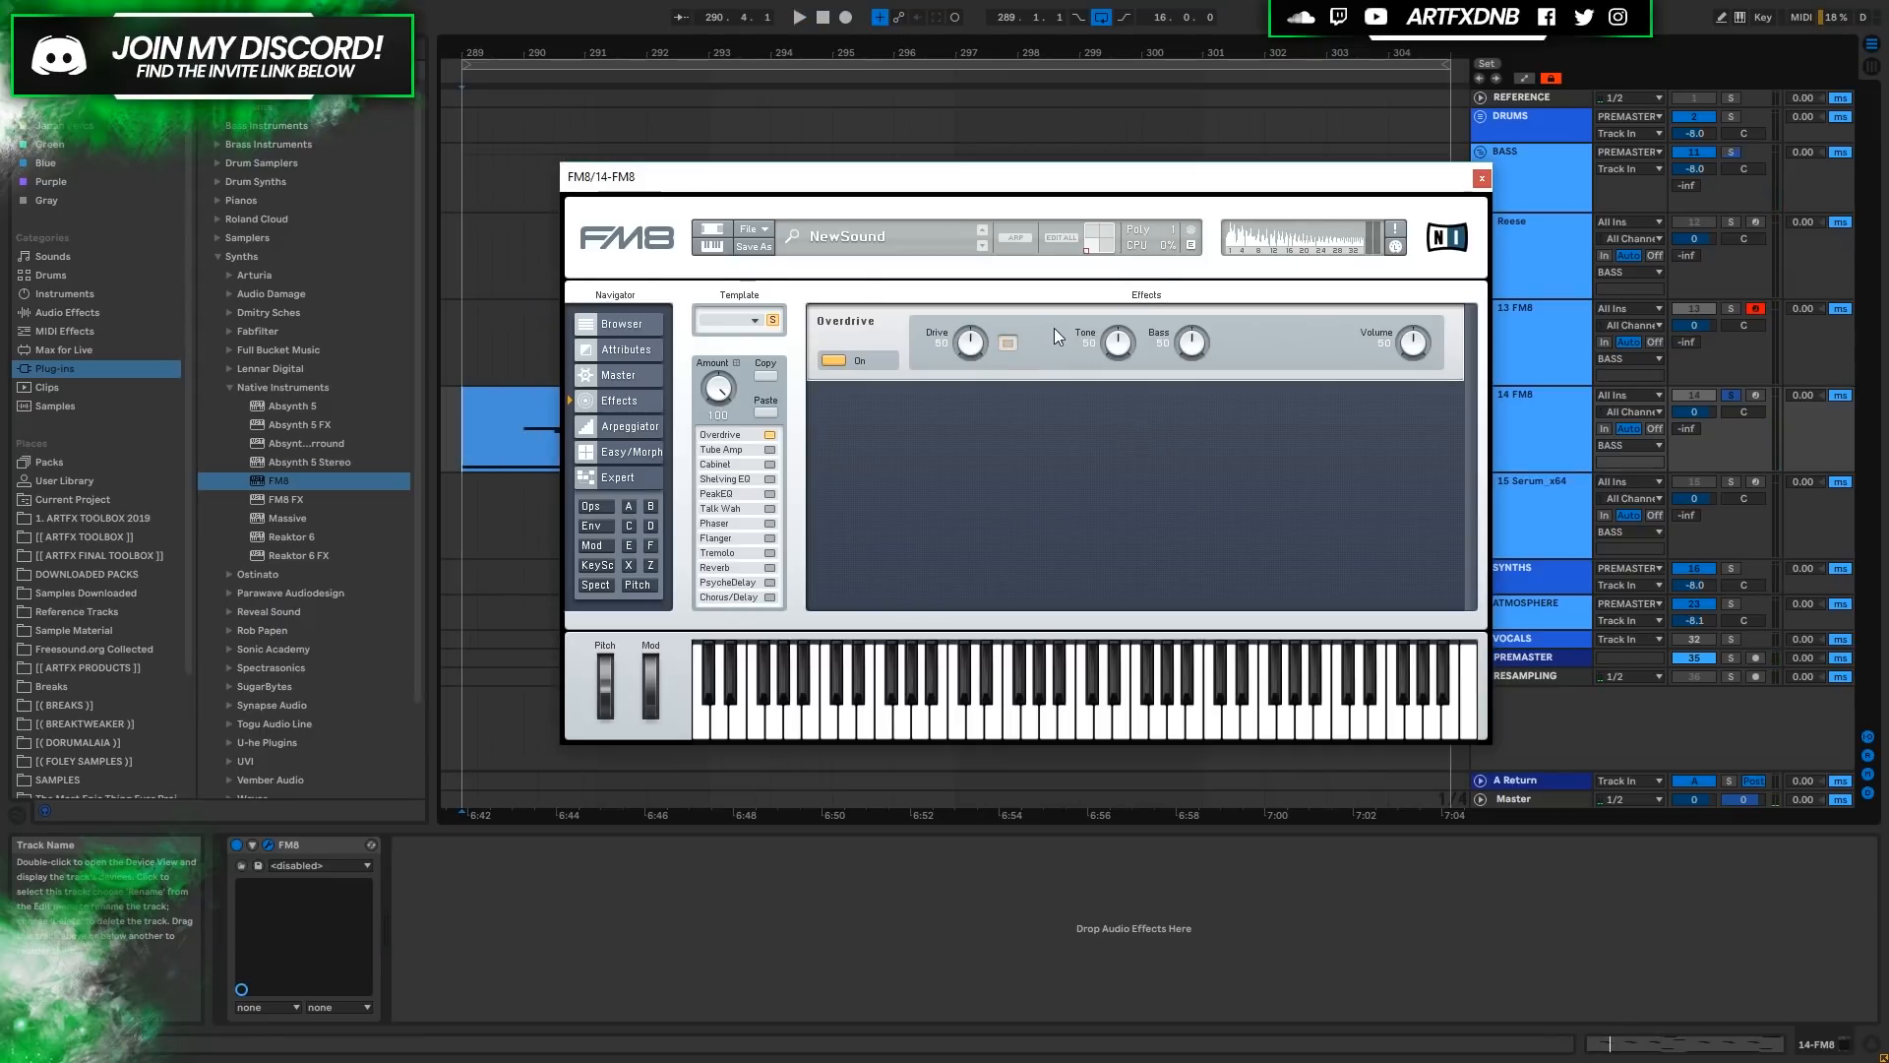
{"action": "left_click_drag", "start_coordinate": [1120, 311], "coordinate": [1119, 285]}
{"action": "key", "text": "space"}
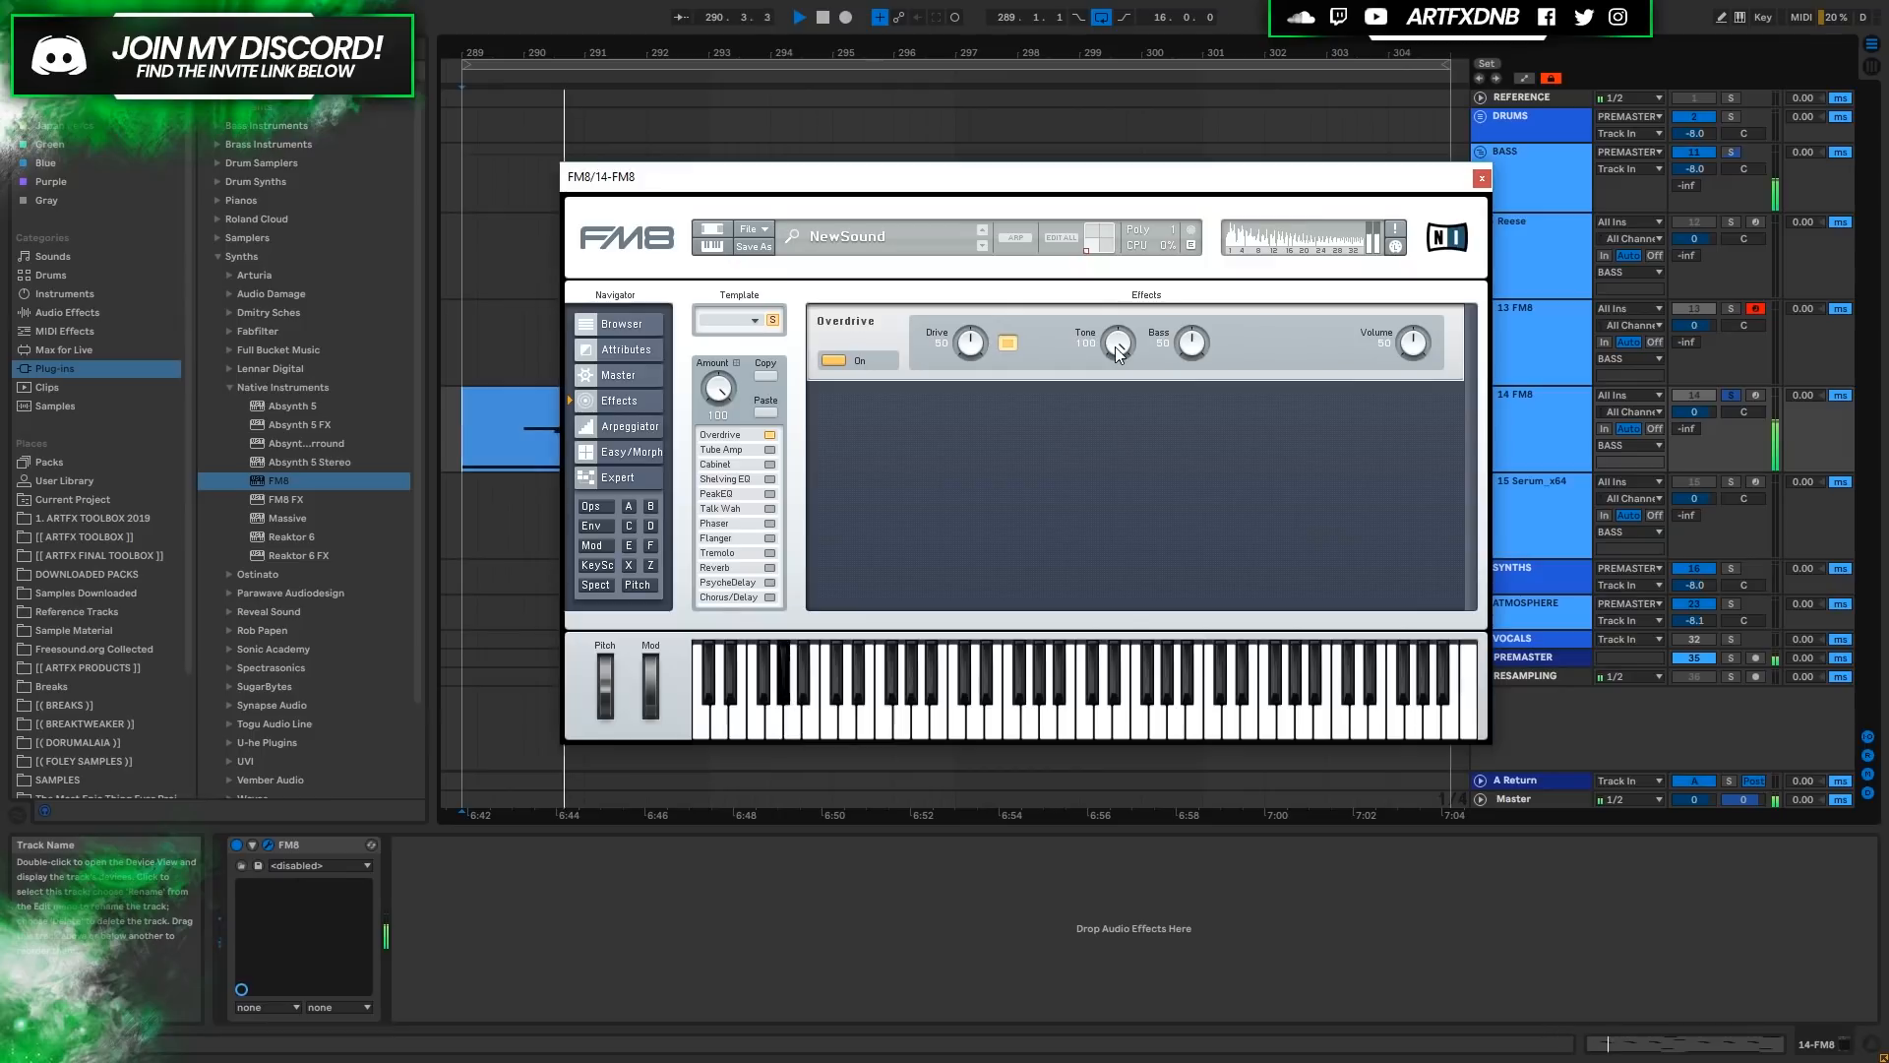
{"action": "key", "text": "space"}
Set the Overdrive's Drive to about 65, raise its Bass slightly and lower its Volume to 37 while auditioning the clip.
{"action": "left_click_drag", "start_coordinate": [973, 346], "coordinate": [974, 299]}
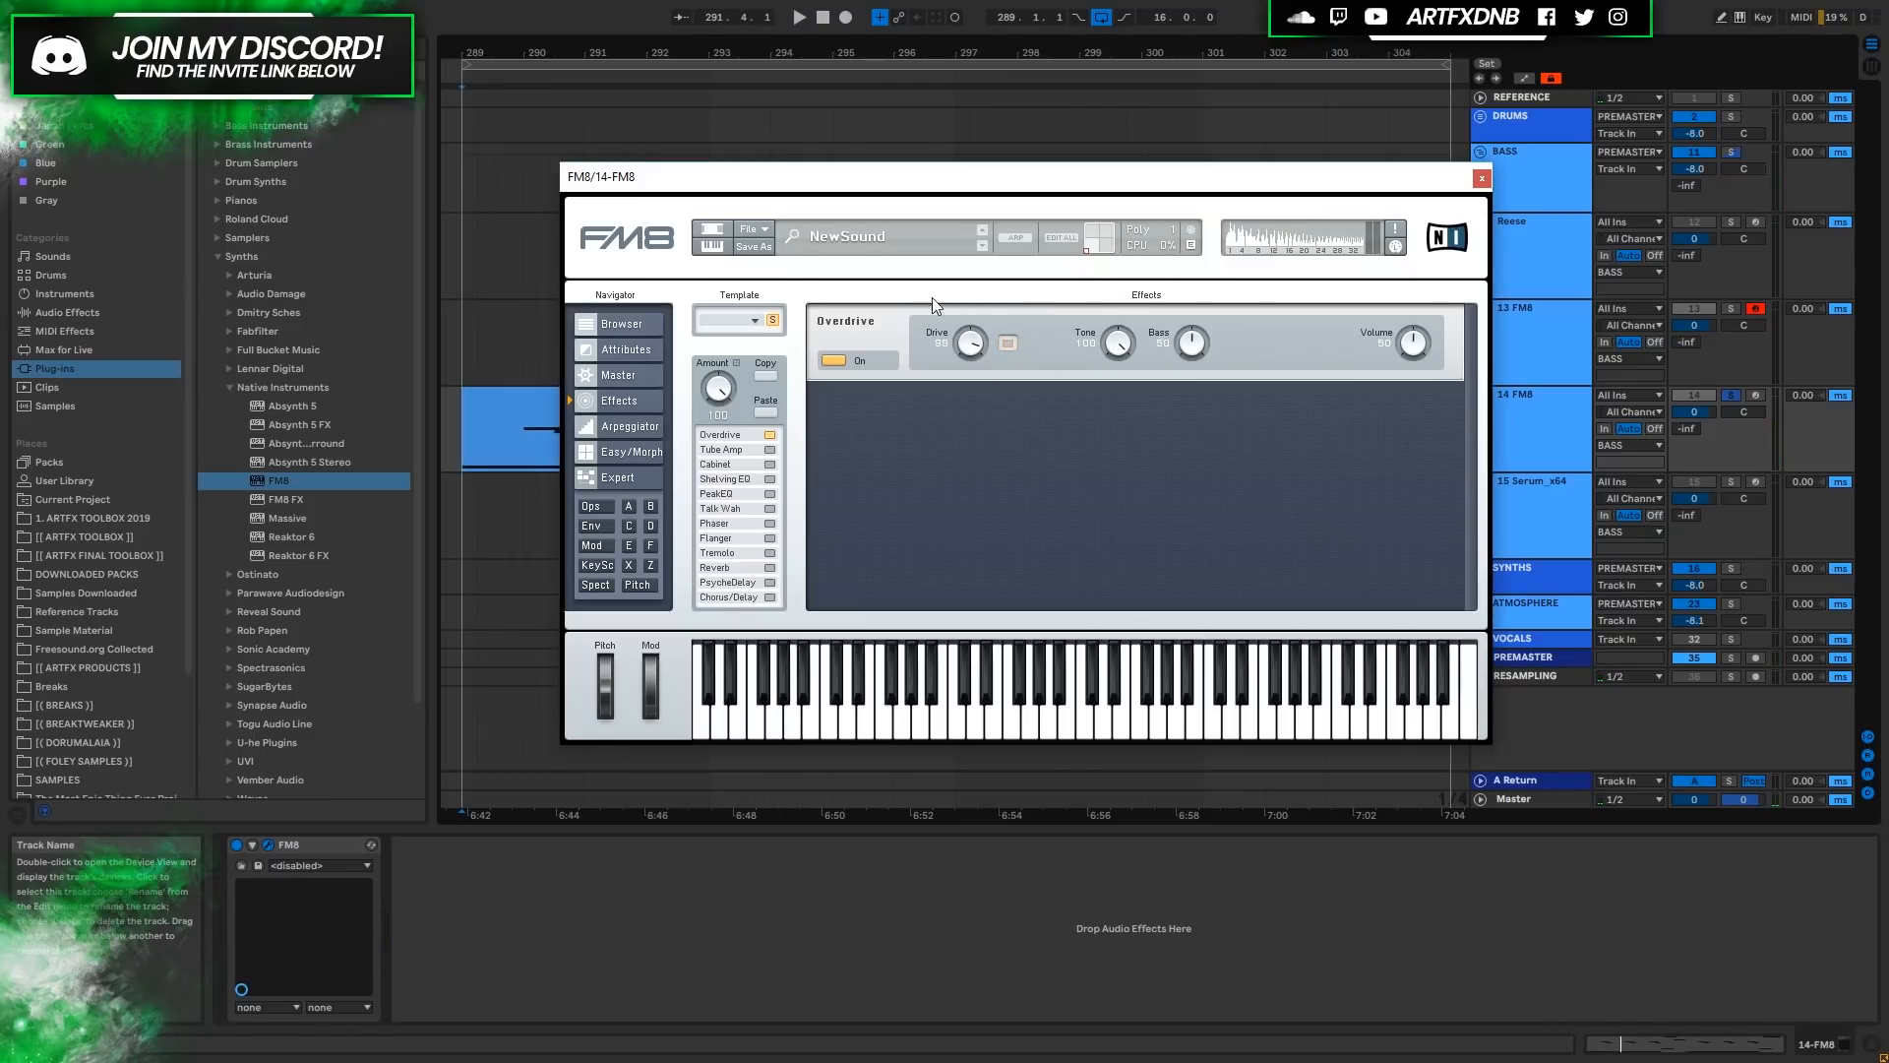
{"action": "left_click_drag", "start_coordinate": [899, 346], "coordinate": [898, 335]}
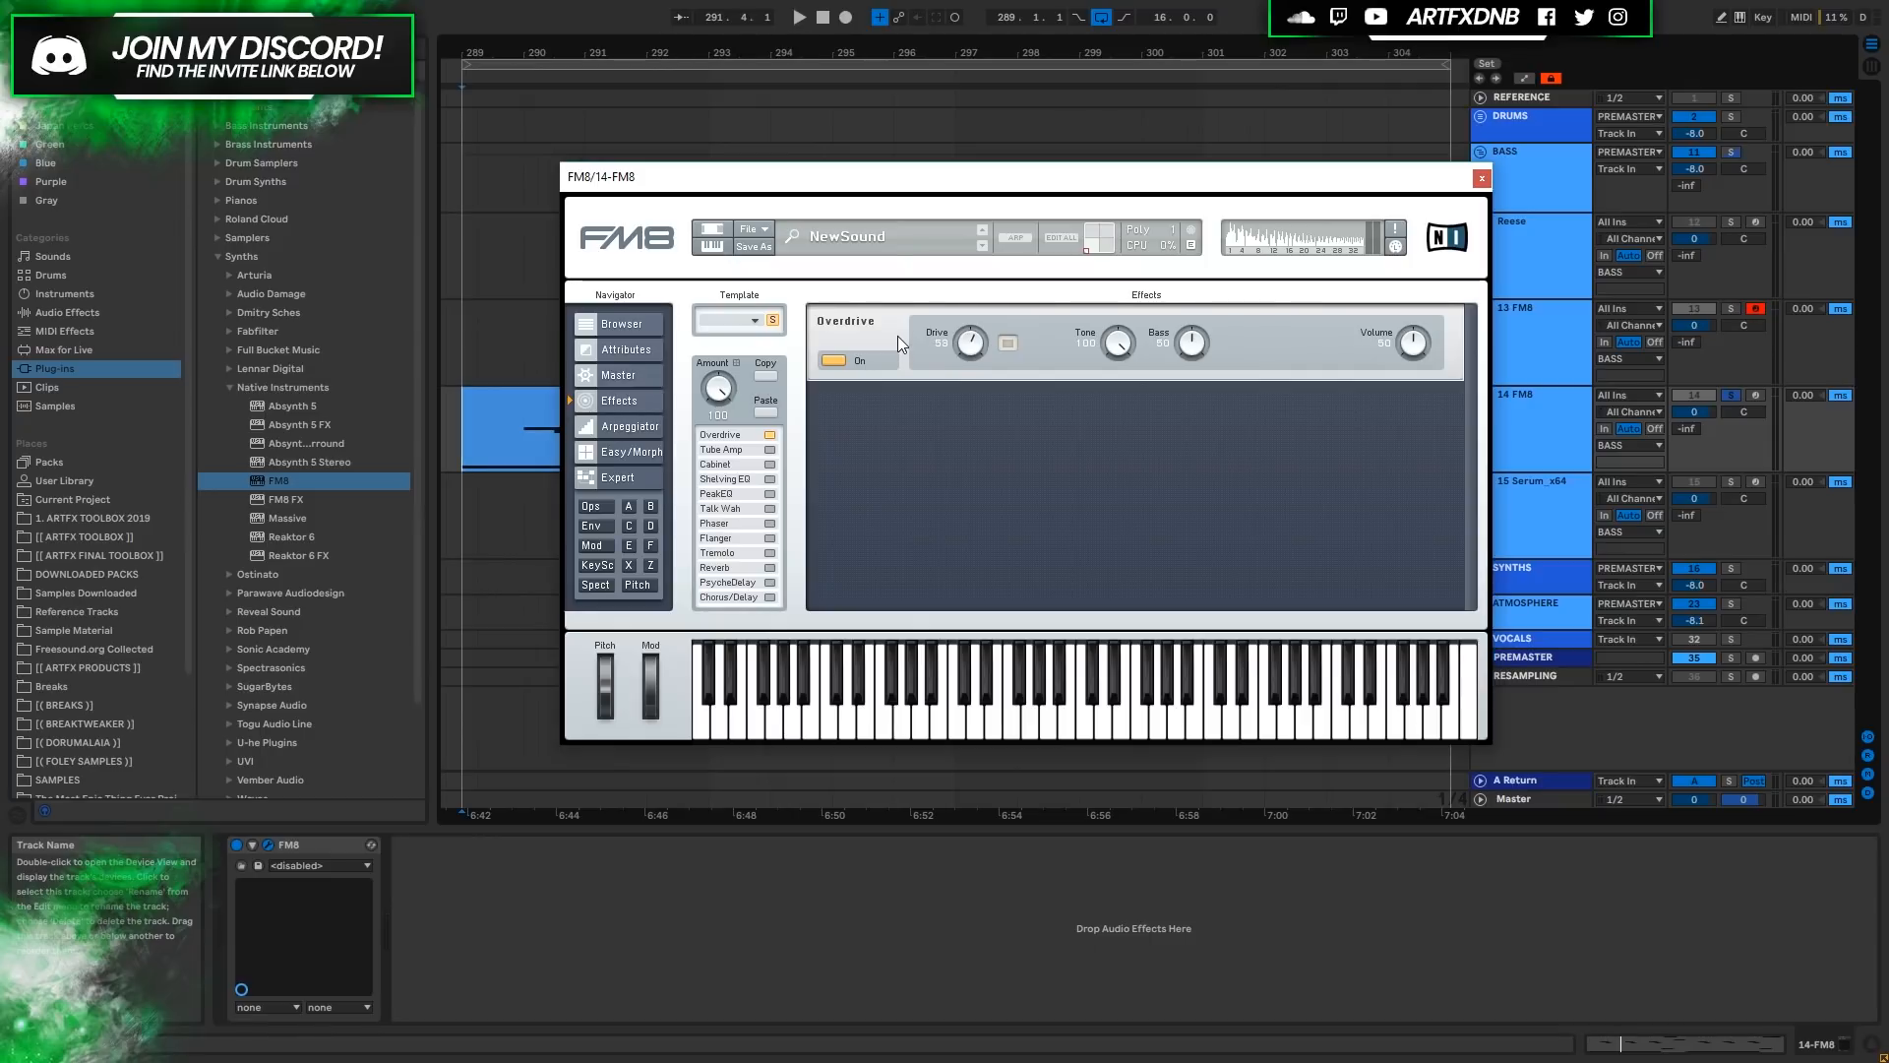
{"action": "key", "text": "space"}
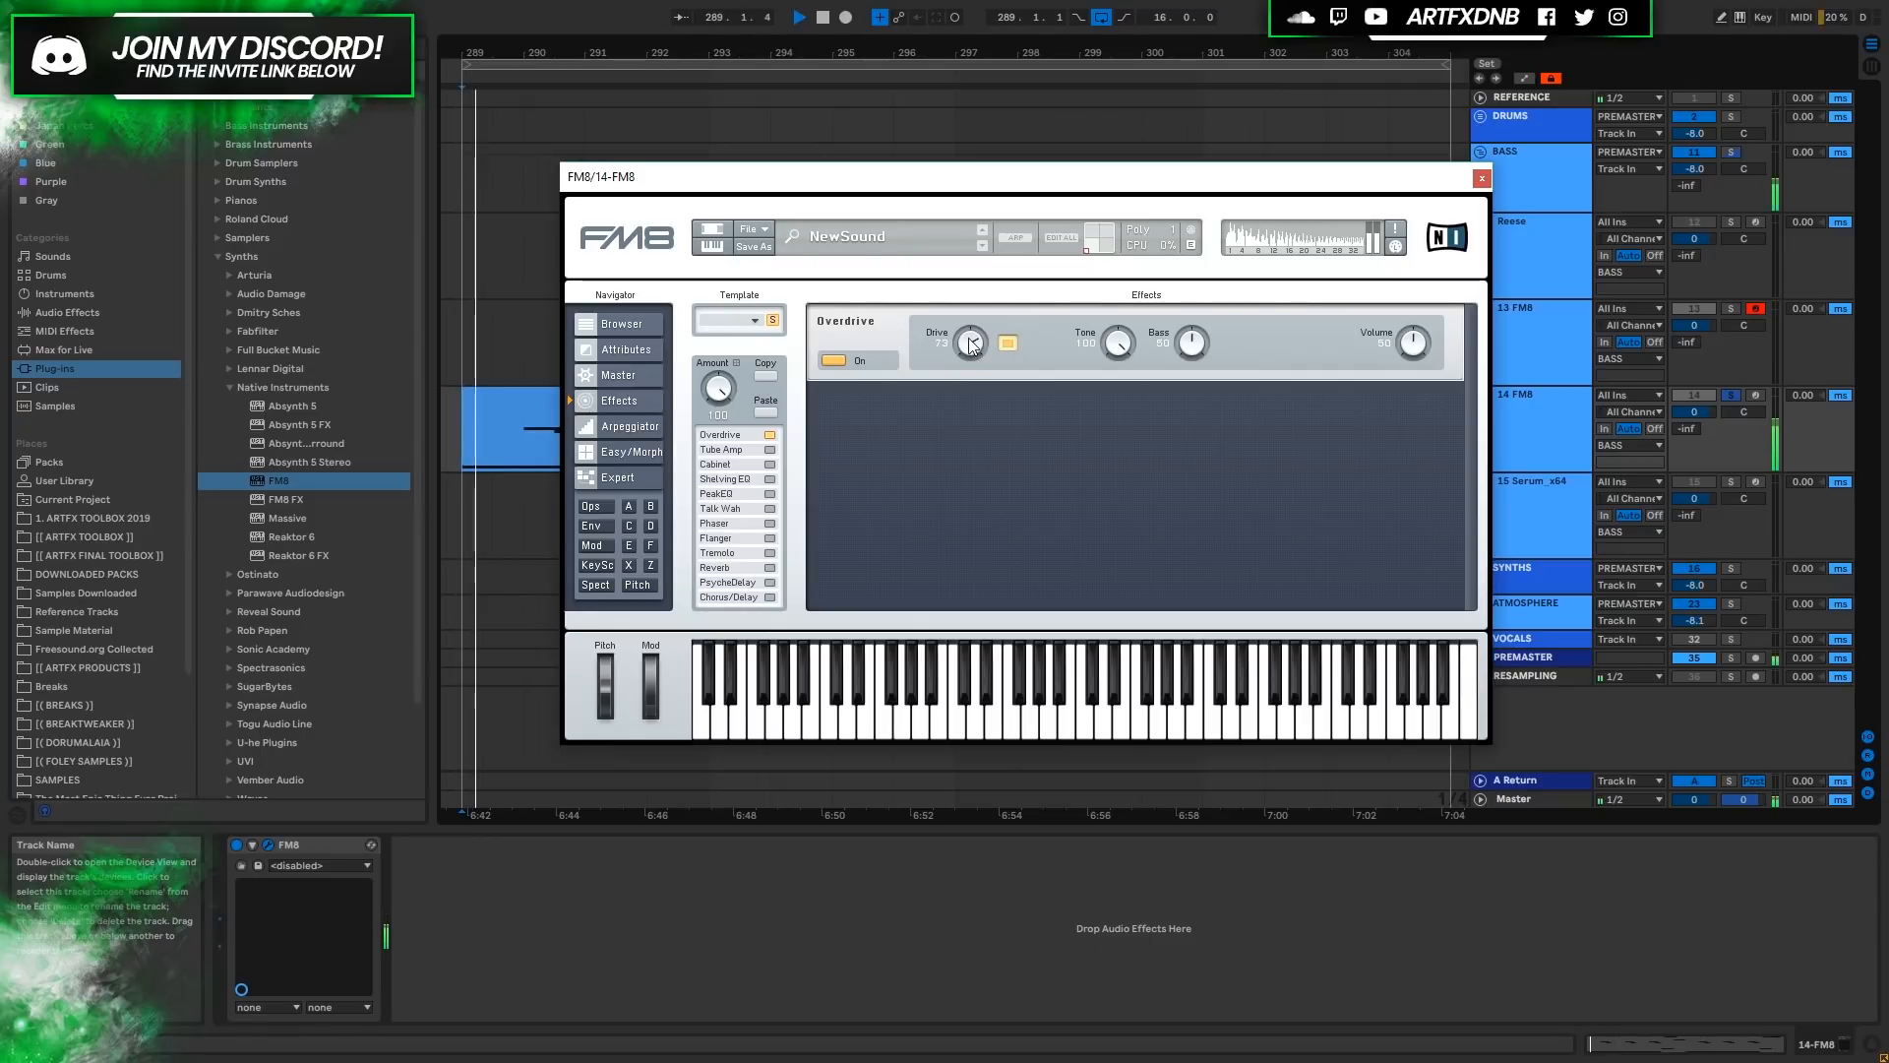
{"action": "left_click_drag", "start_coordinate": [970, 343], "coordinate": [905, 353]}
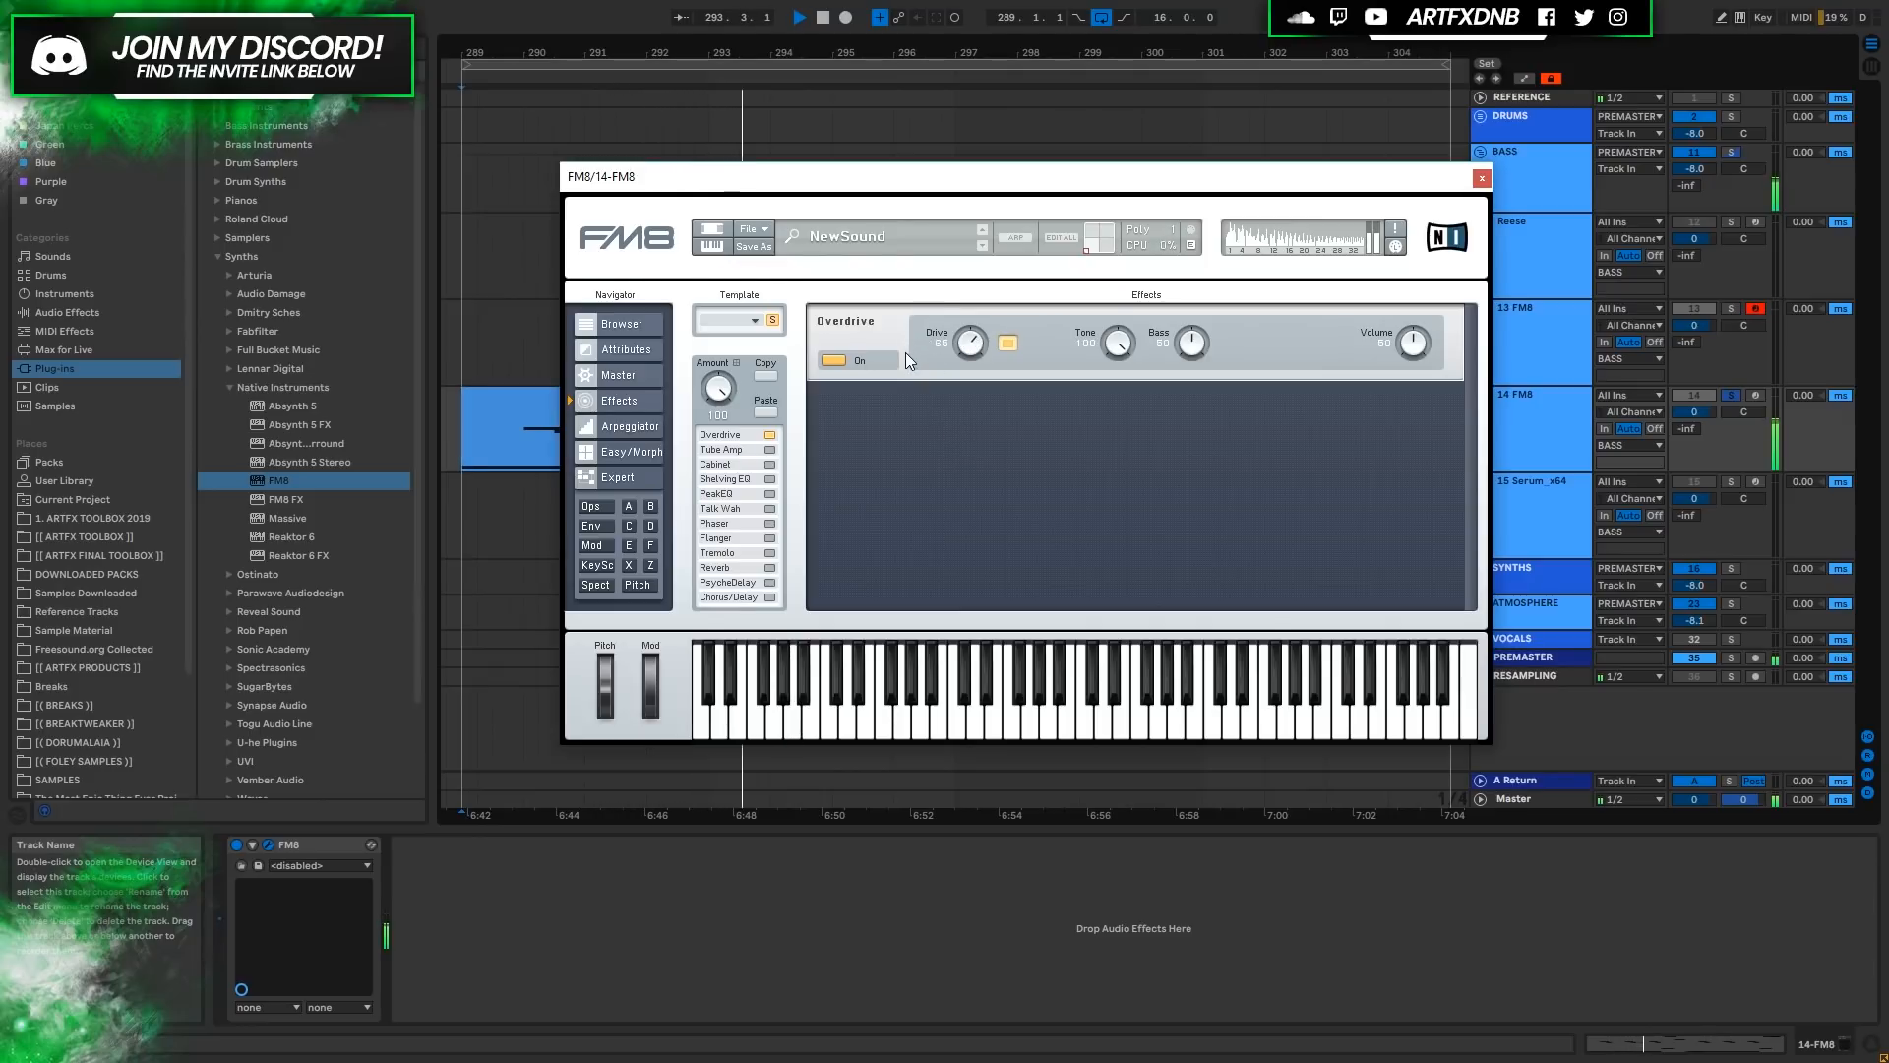
{"action": "mouse_move", "coordinate": [1180, 345]}
{"action": "left_mouse_down"}
{"action": "mouse_move", "coordinate": [1199, 299]}
{"action": "mouse_move", "coordinate": [1177, 368]}
{"action": "left_mouse_up"}
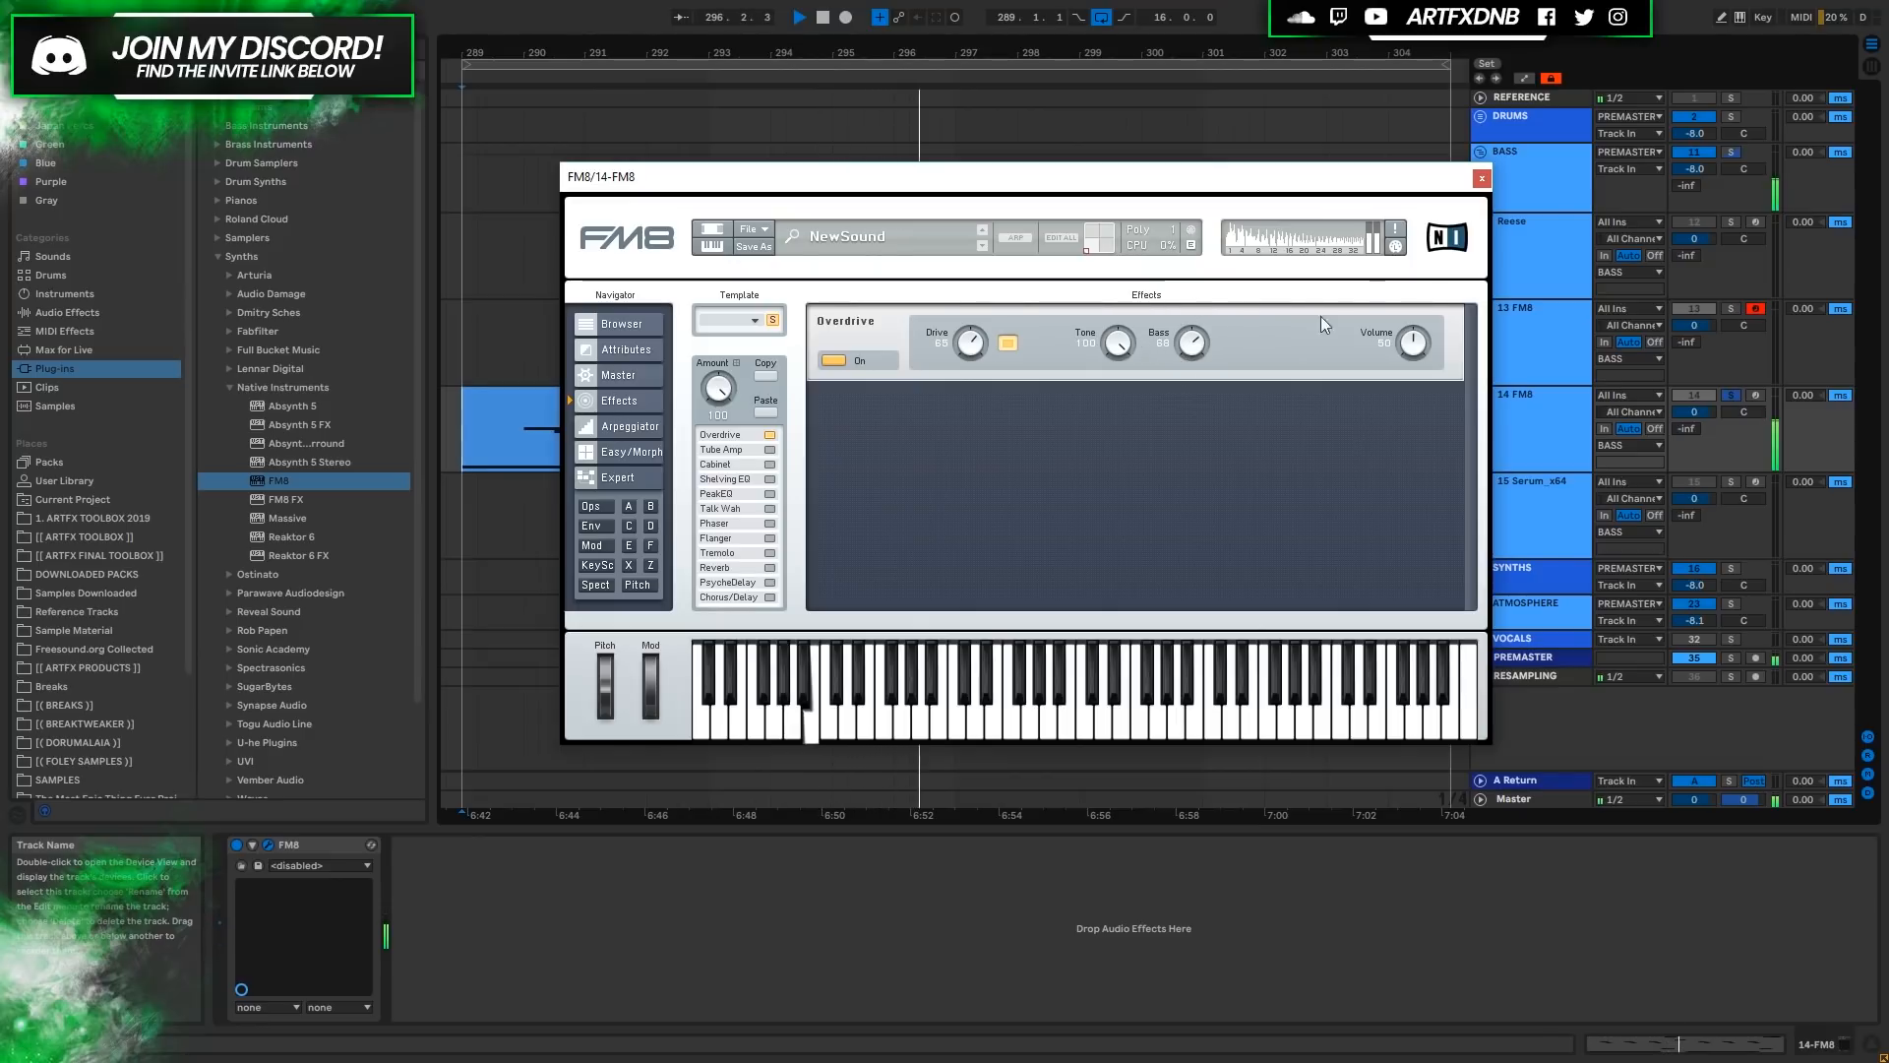
{"action": "mouse_move", "coordinate": [1414, 344]}
{"action": "left_mouse_down"}
{"action": "mouse_move", "coordinate": [1409, 369]}
{"action": "mouse_move", "coordinate": [1410, 345]}
{"action": "left_mouse_up"}
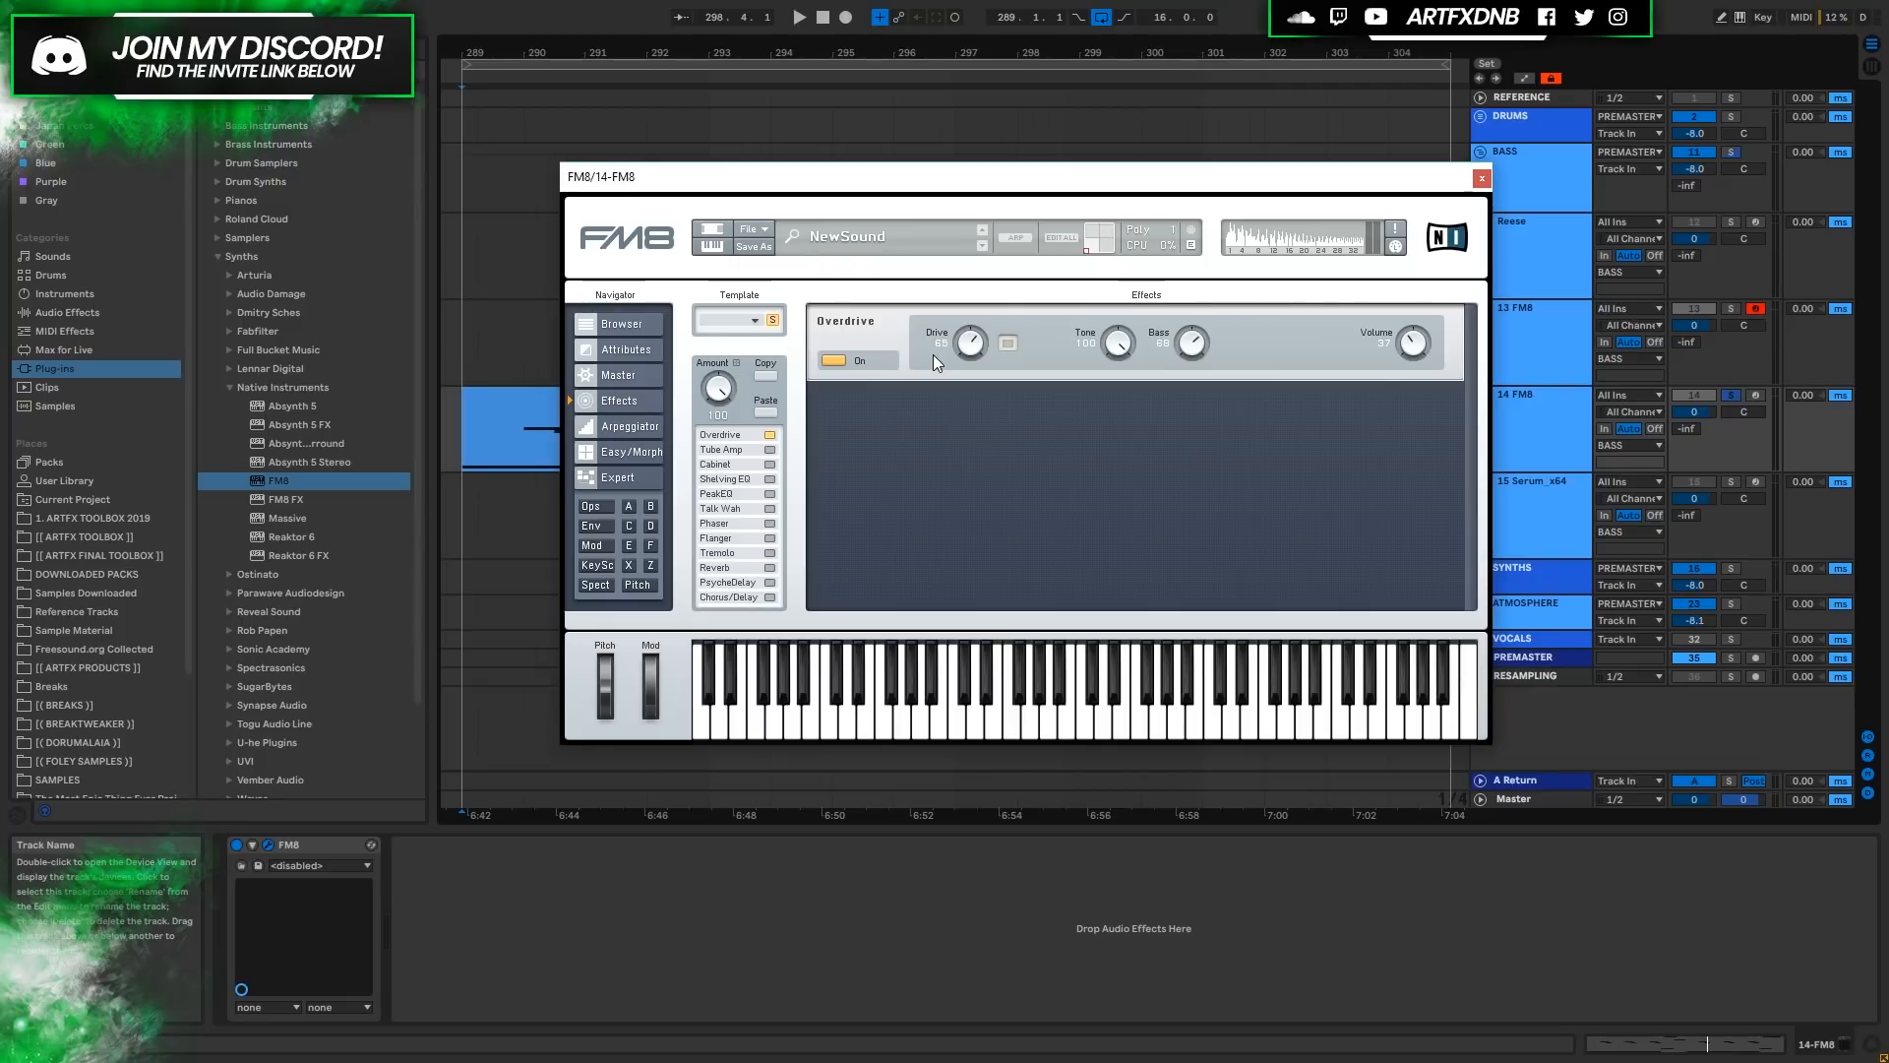
Add the Tube Amp effect and set its Drive to about 33 and Volume to about 66 during playback.
{"action": "left_click", "coordinate": [772, 450]}
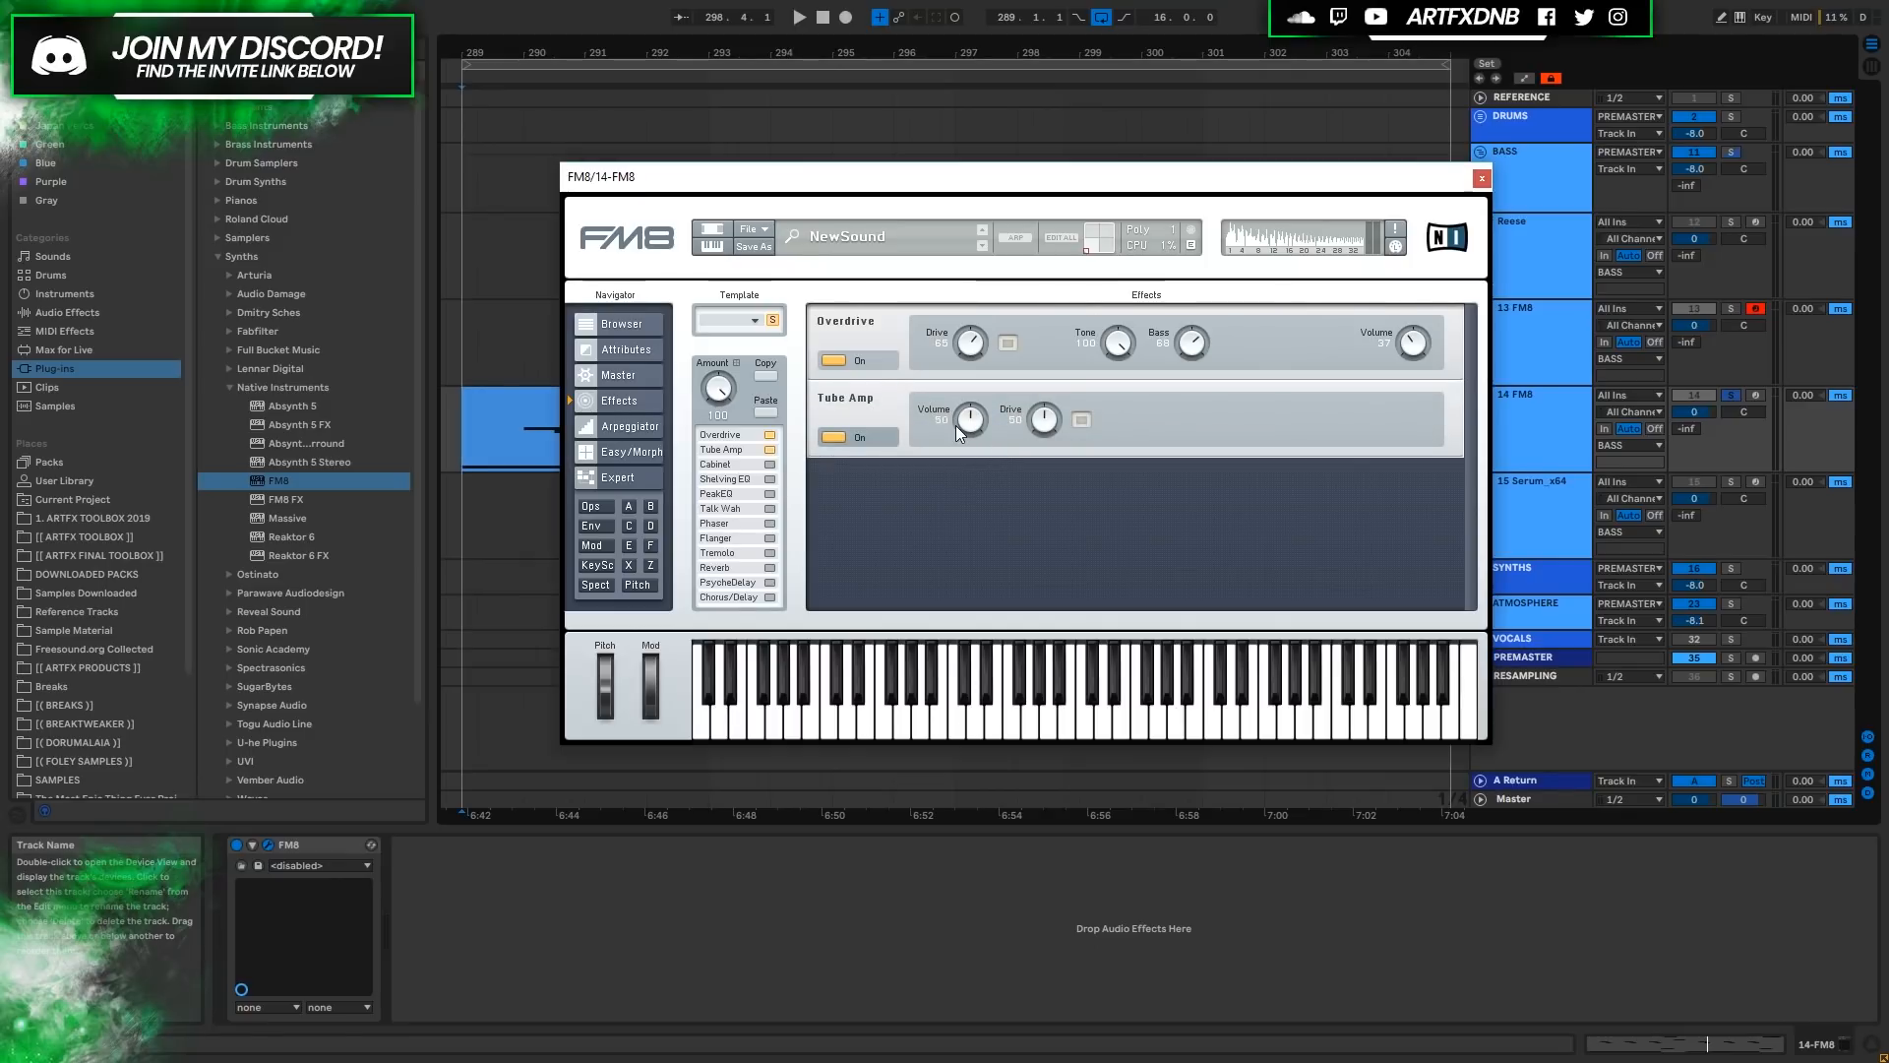
{"action": "key", "text": "space"}
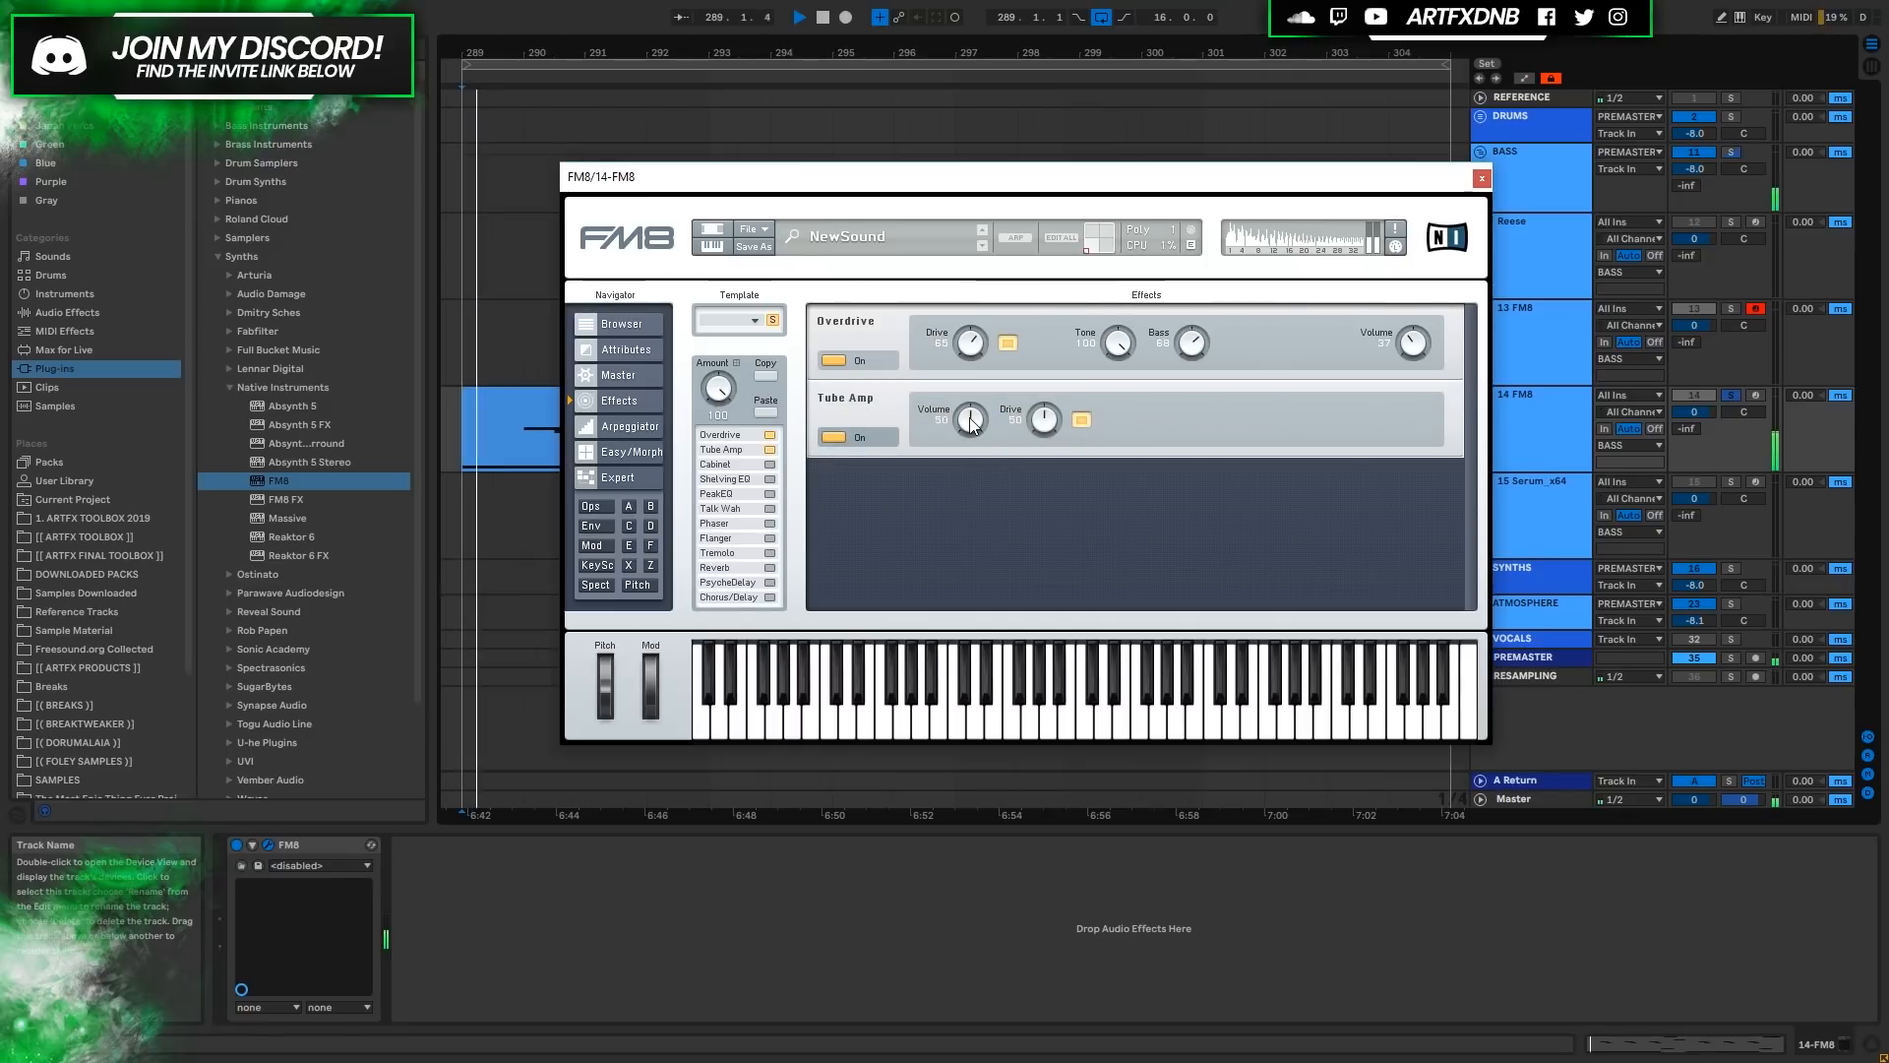
{"action": "left_click_drag", "start_coordinate": [1046, 423], "coordinate": [1054, 337]}
{"action": "left_click_drag", "start_coordinate": [1046, 430], "coordinate": [1000, 508]}
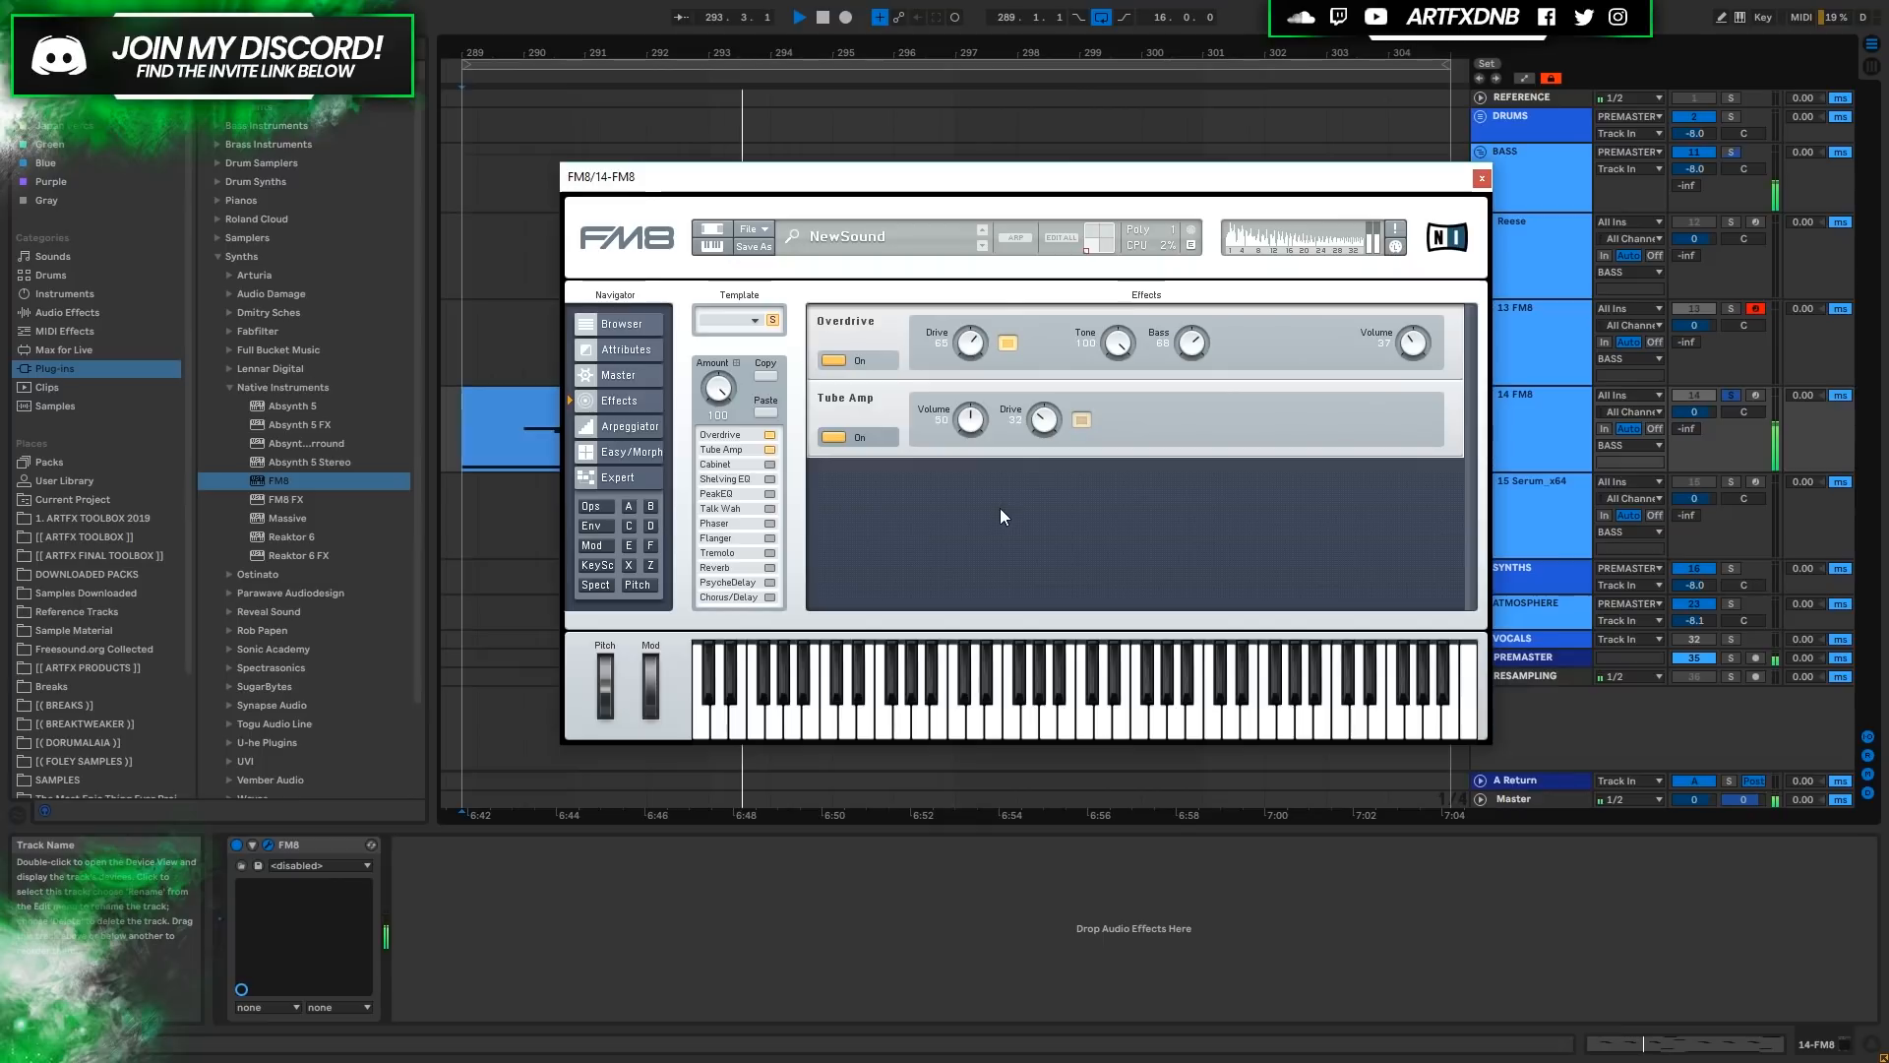
{"action": "mouse_move", "coordinate": [981, 425]}
{"action": "left_mouse_down"}
{"action": "mouse_move", "coordinate": [976, 392]}
{"action": "mouse_move", "coordinate": [982, 426]}
{"action": "left_mouse_up"}
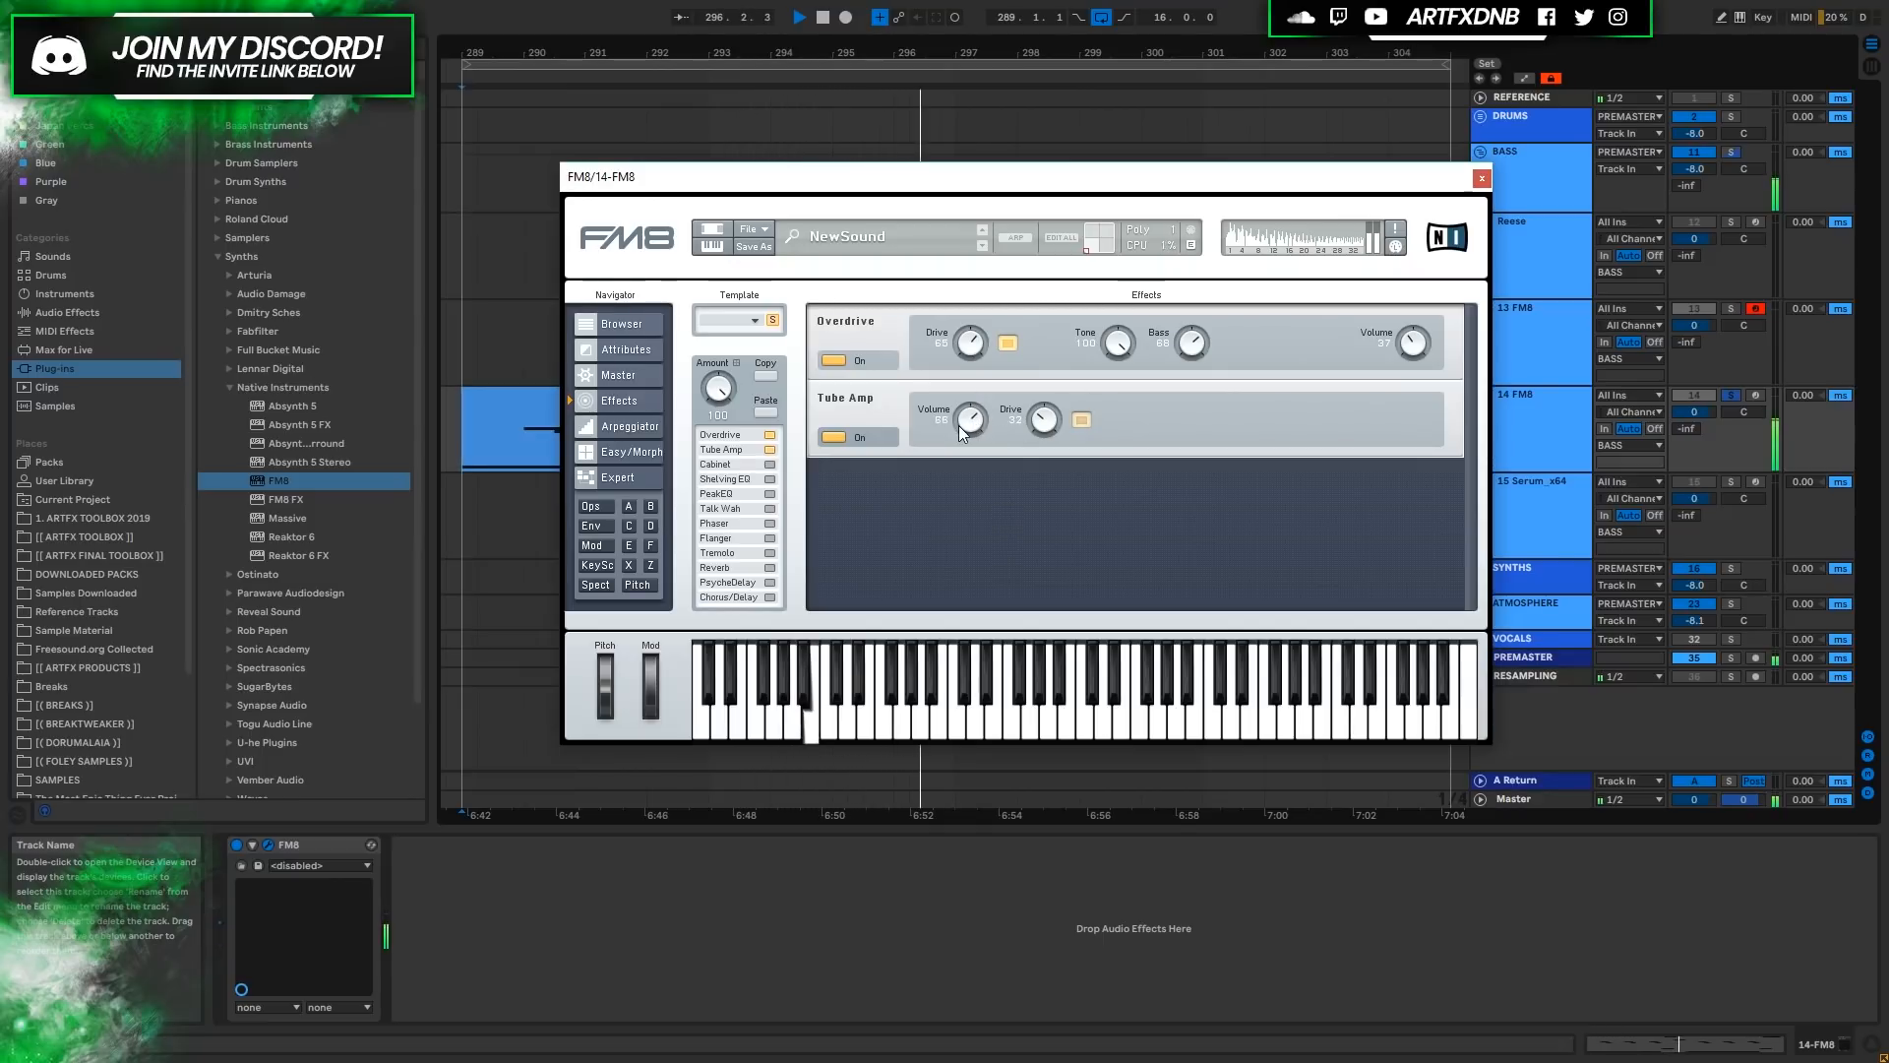
{"action": "key", "text": "space"}
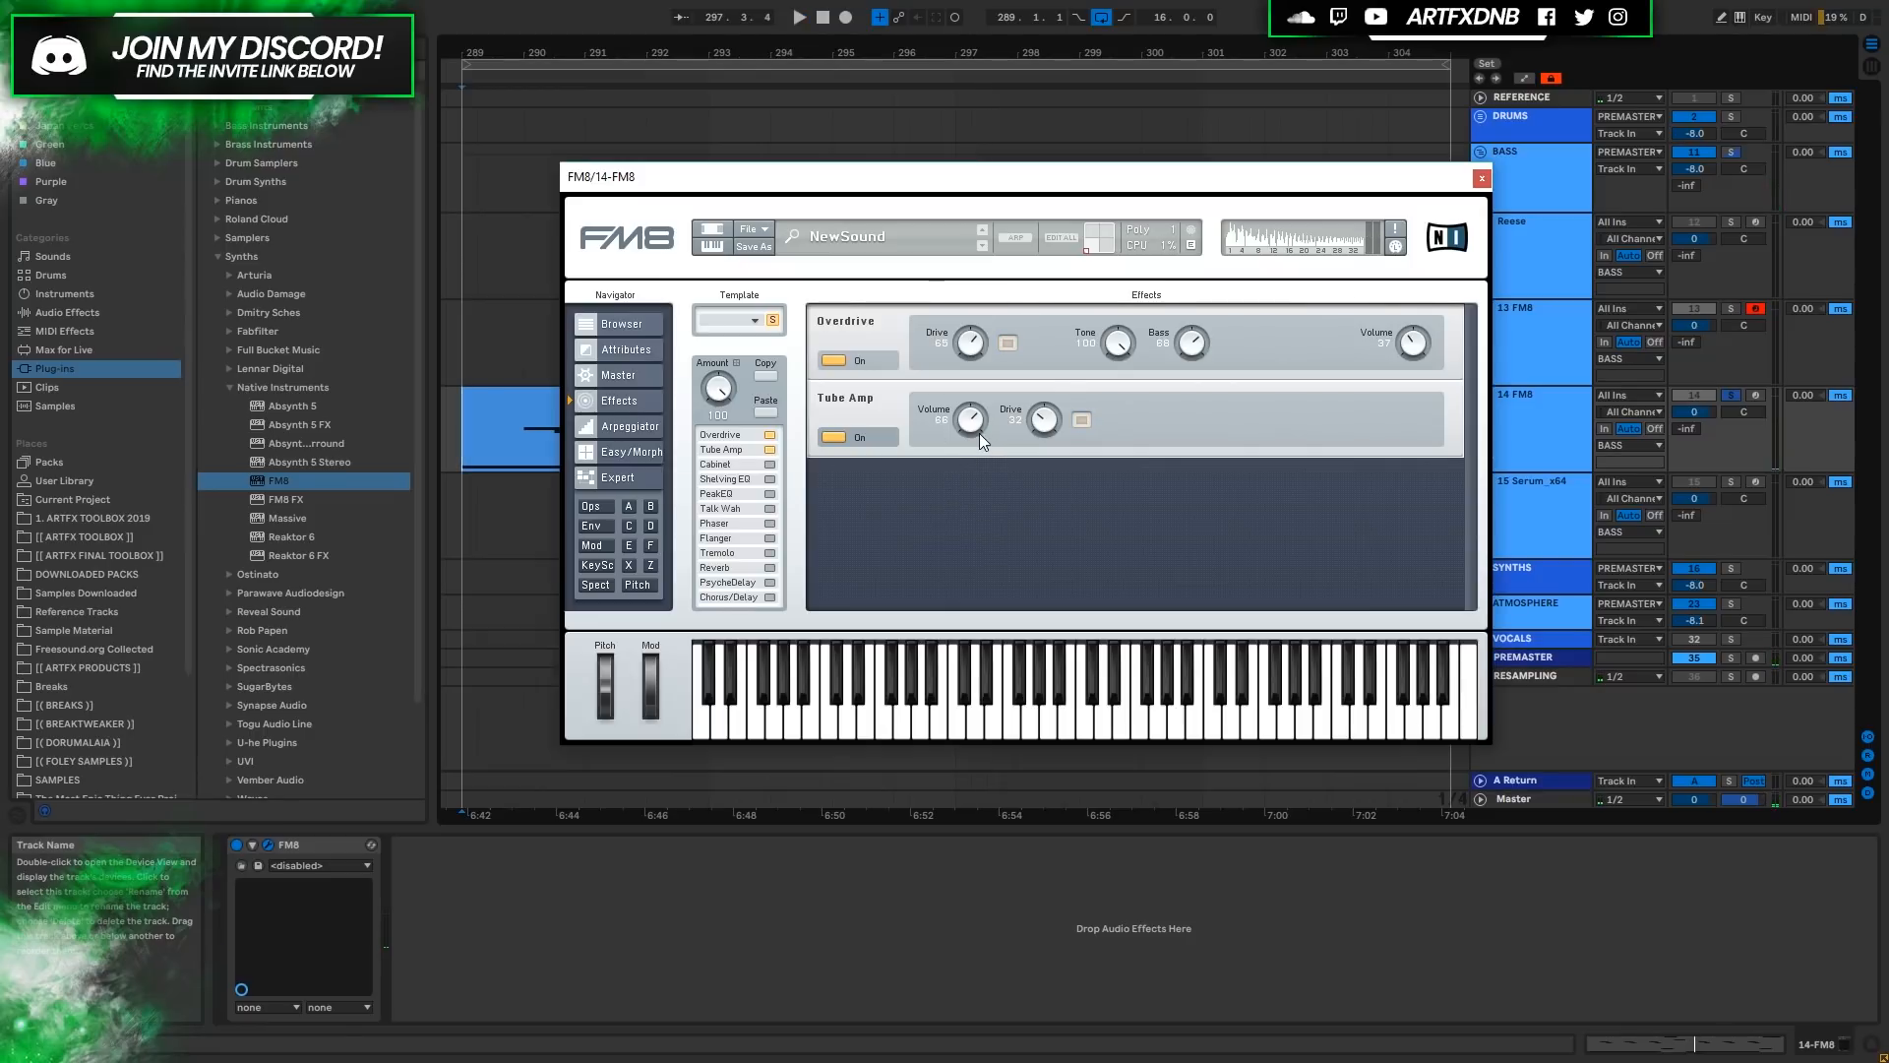
Add the Shelving EQ effect and compare the clip with the Tube Amp switched off and back on.
{"action": "left_click", "coordinate": [770, 478]}
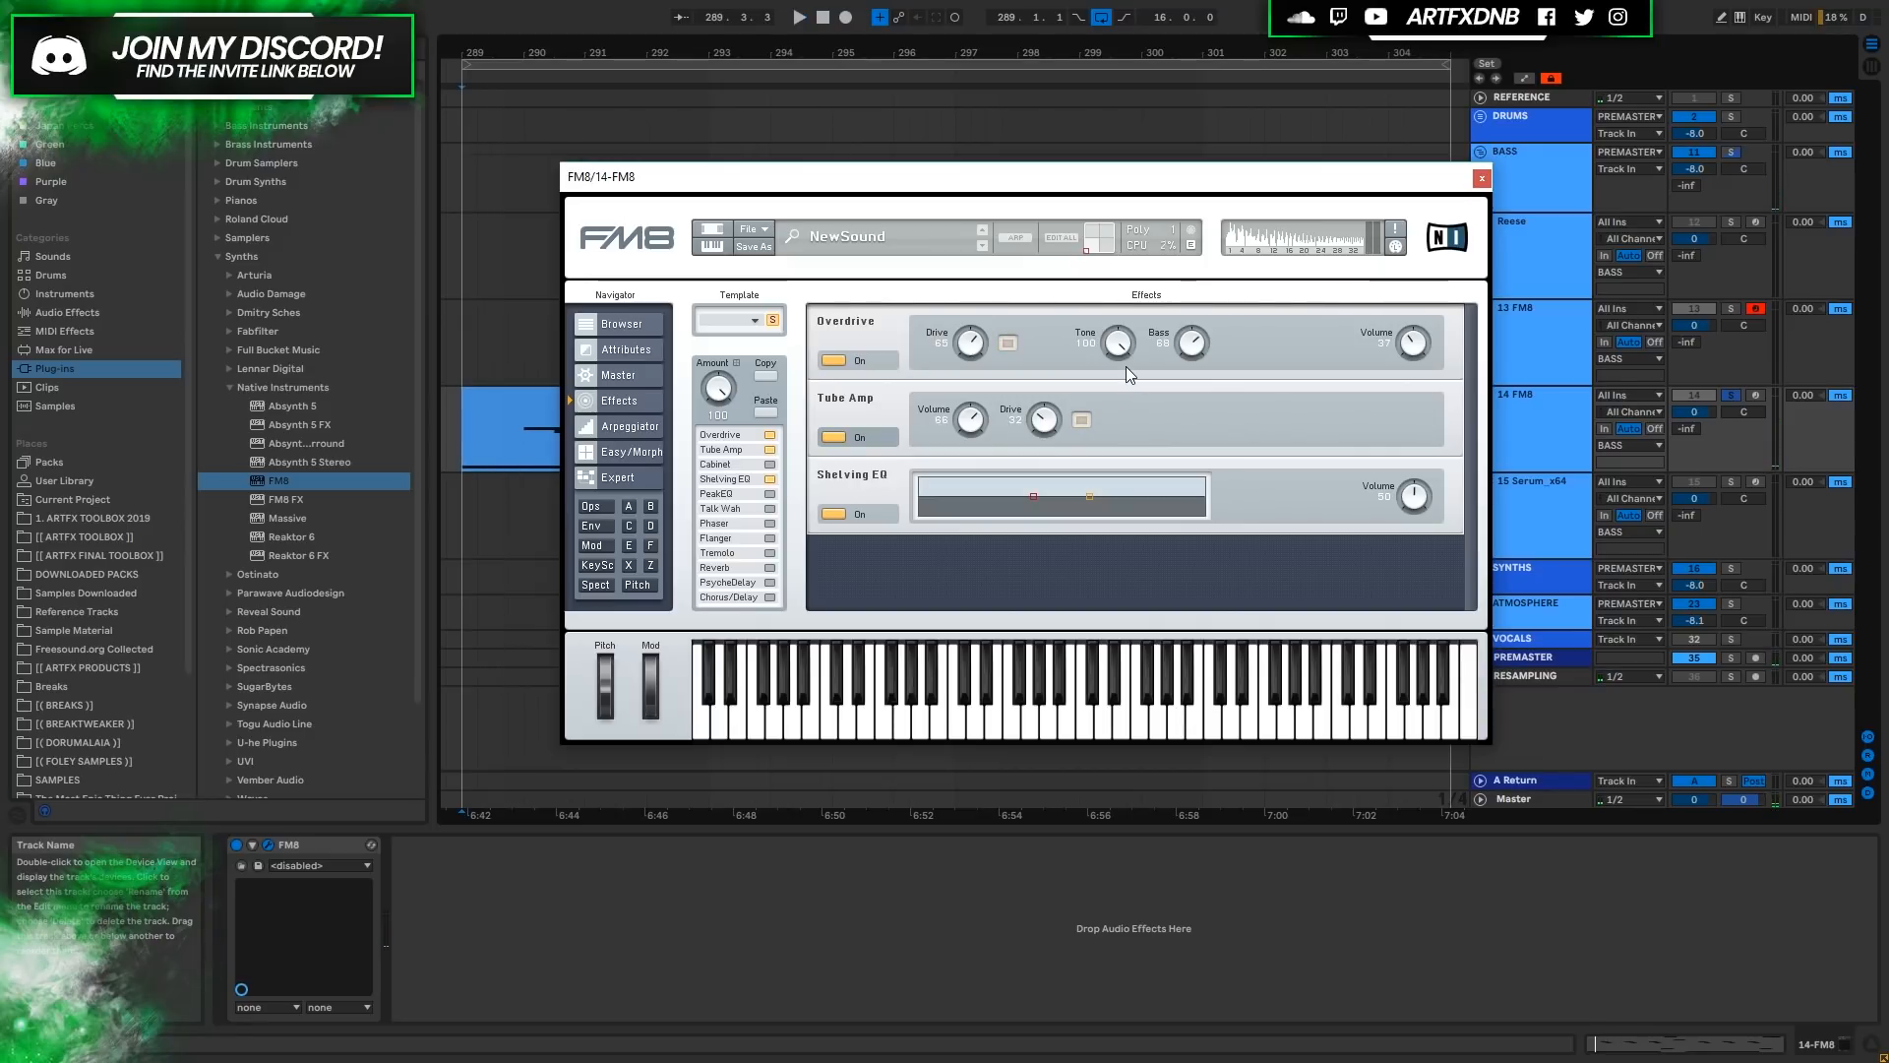
{"action": "left_click", "coordinate": [850, 435]}
{"action": "key", "text": "space"}
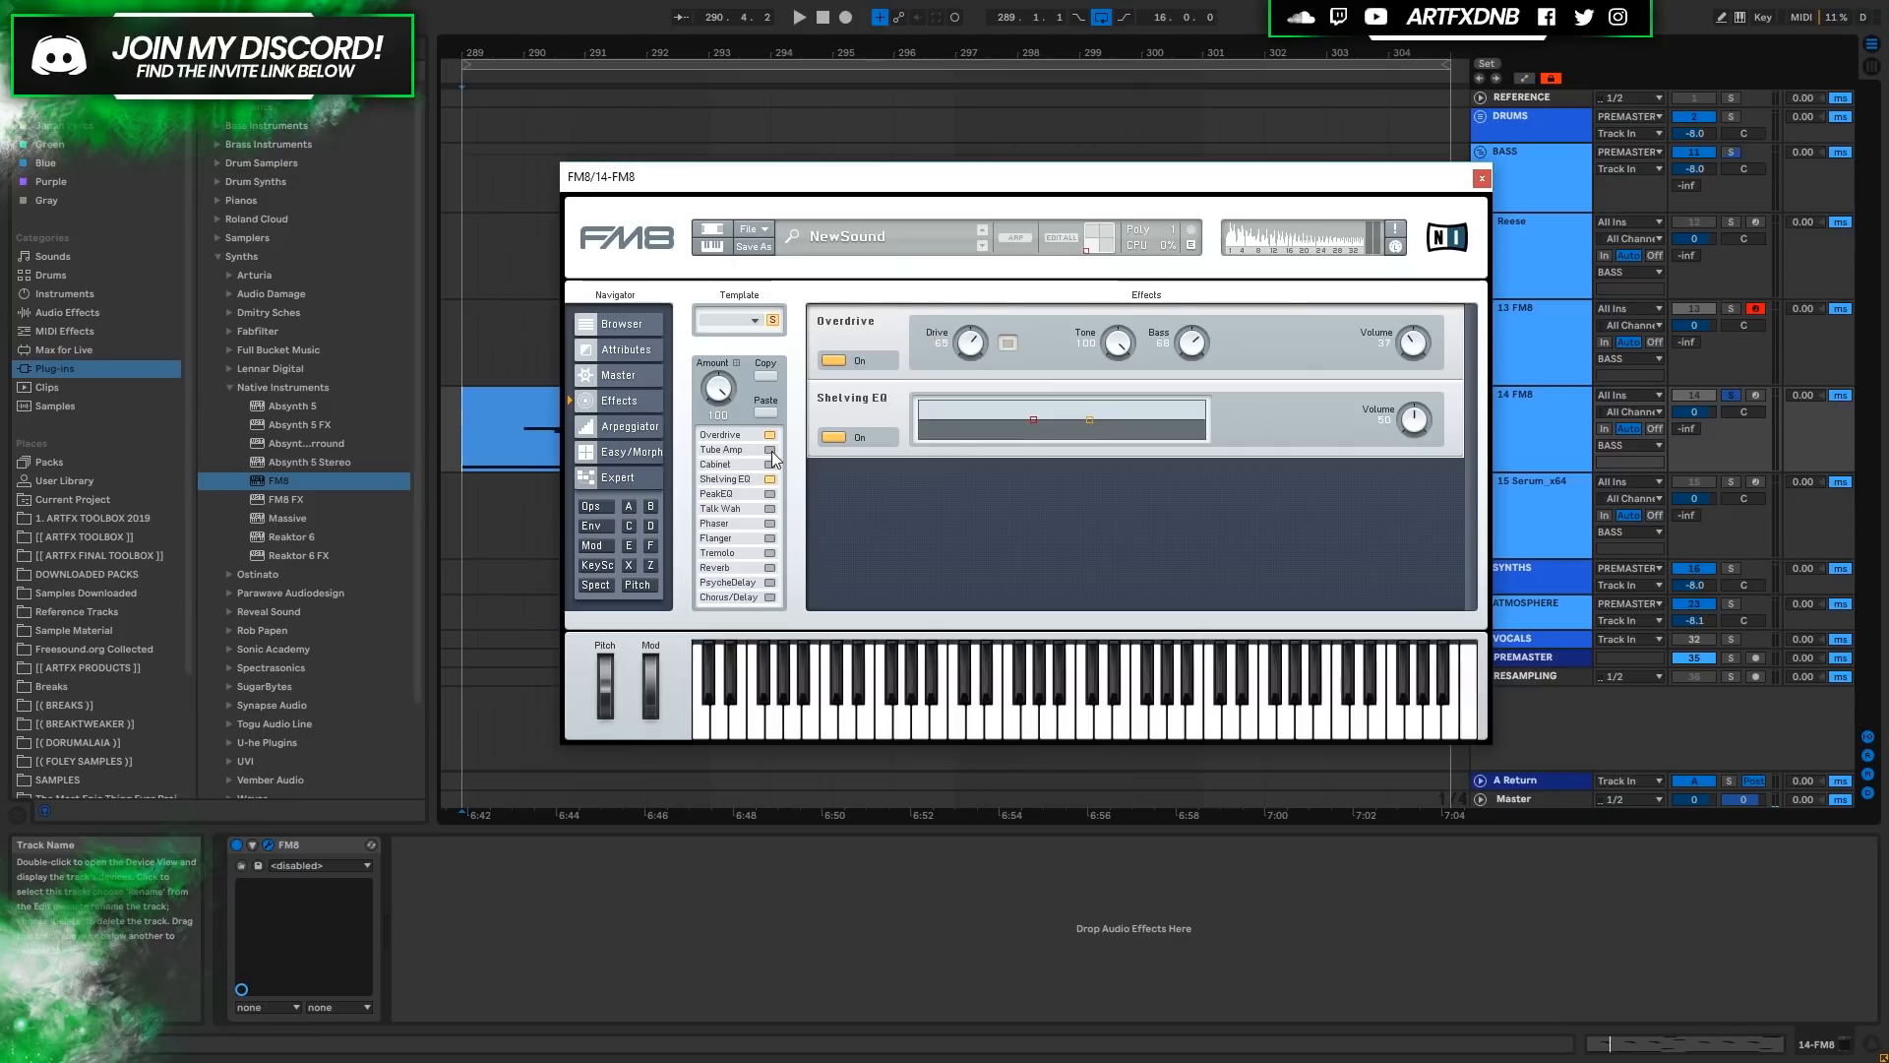
{"action": "key", "text": "space"}
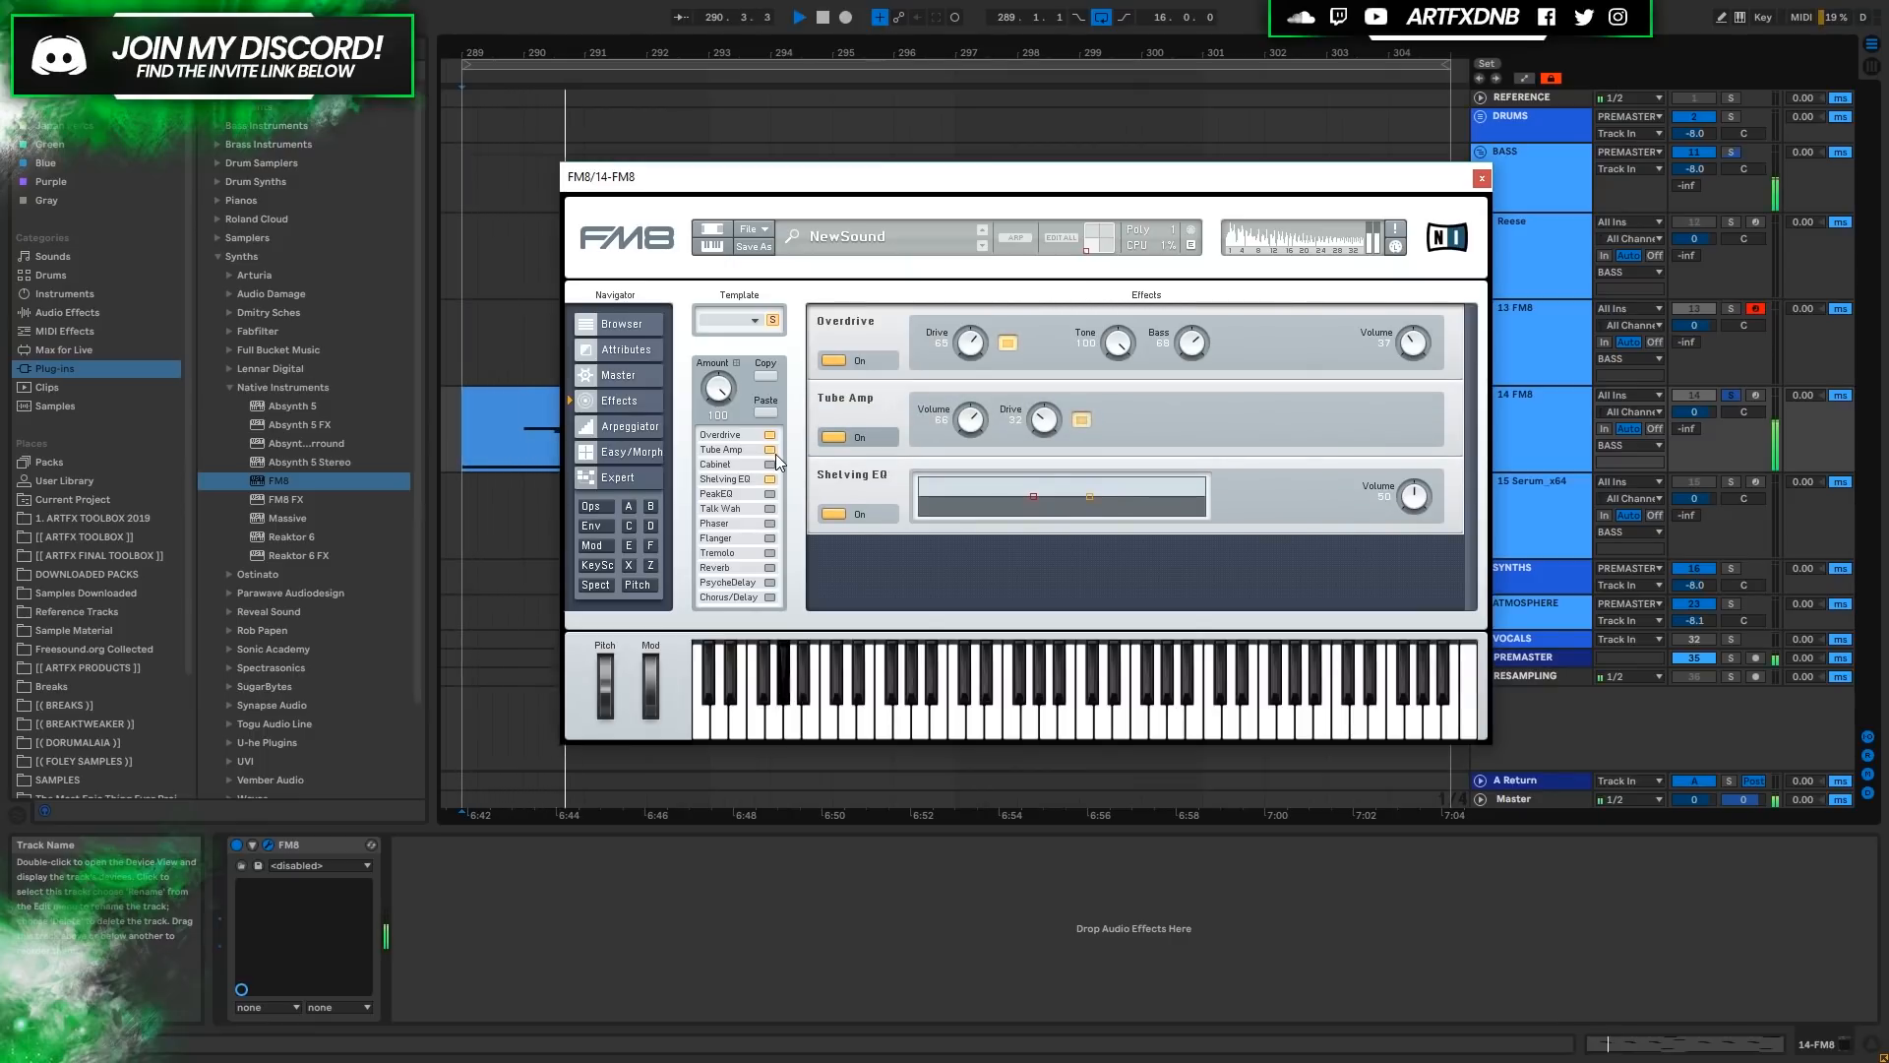
{"action": "key", "text": "space"}
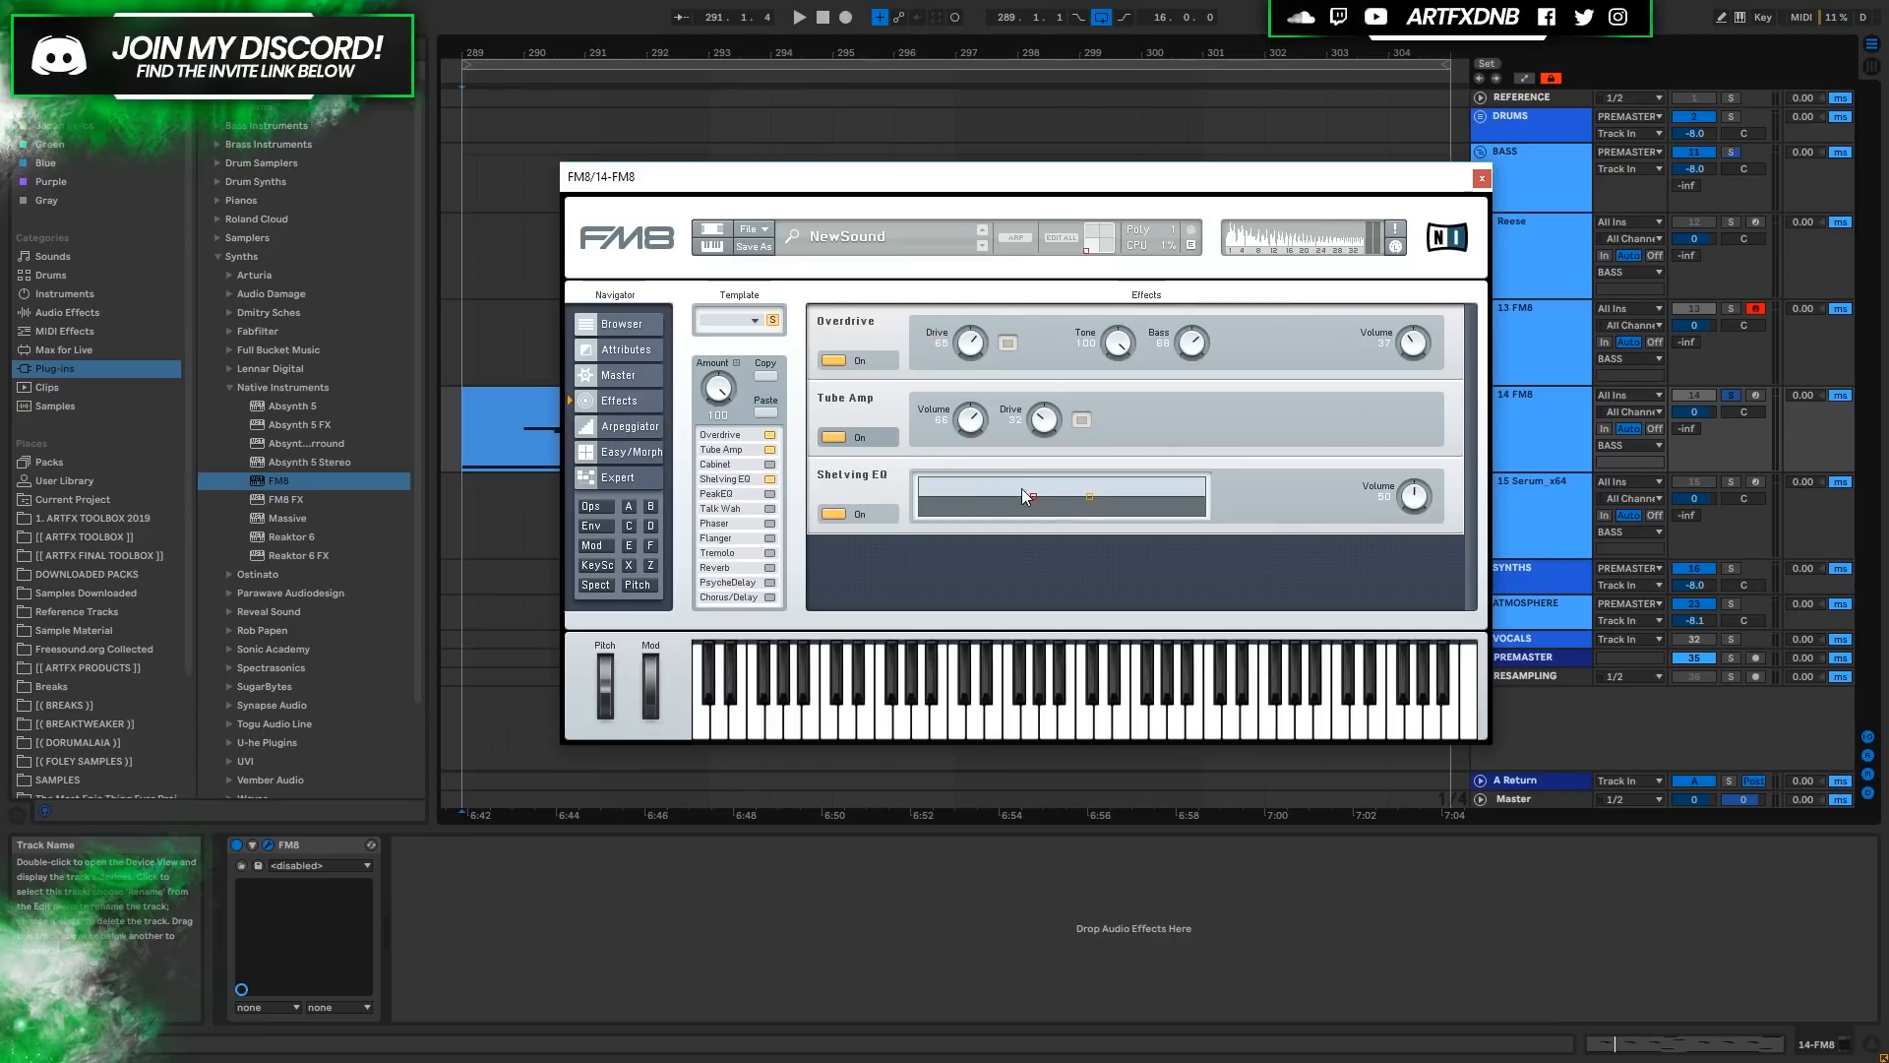
Boost the Shelving EQ's high shelf and fine-tune its frequency and gain while auditioning the clip.
{"action": "left_click_drag", "start_coordinate": [1090, 494], "coordinate": [1100, 480]}
{"action": "key", "text": "space"}
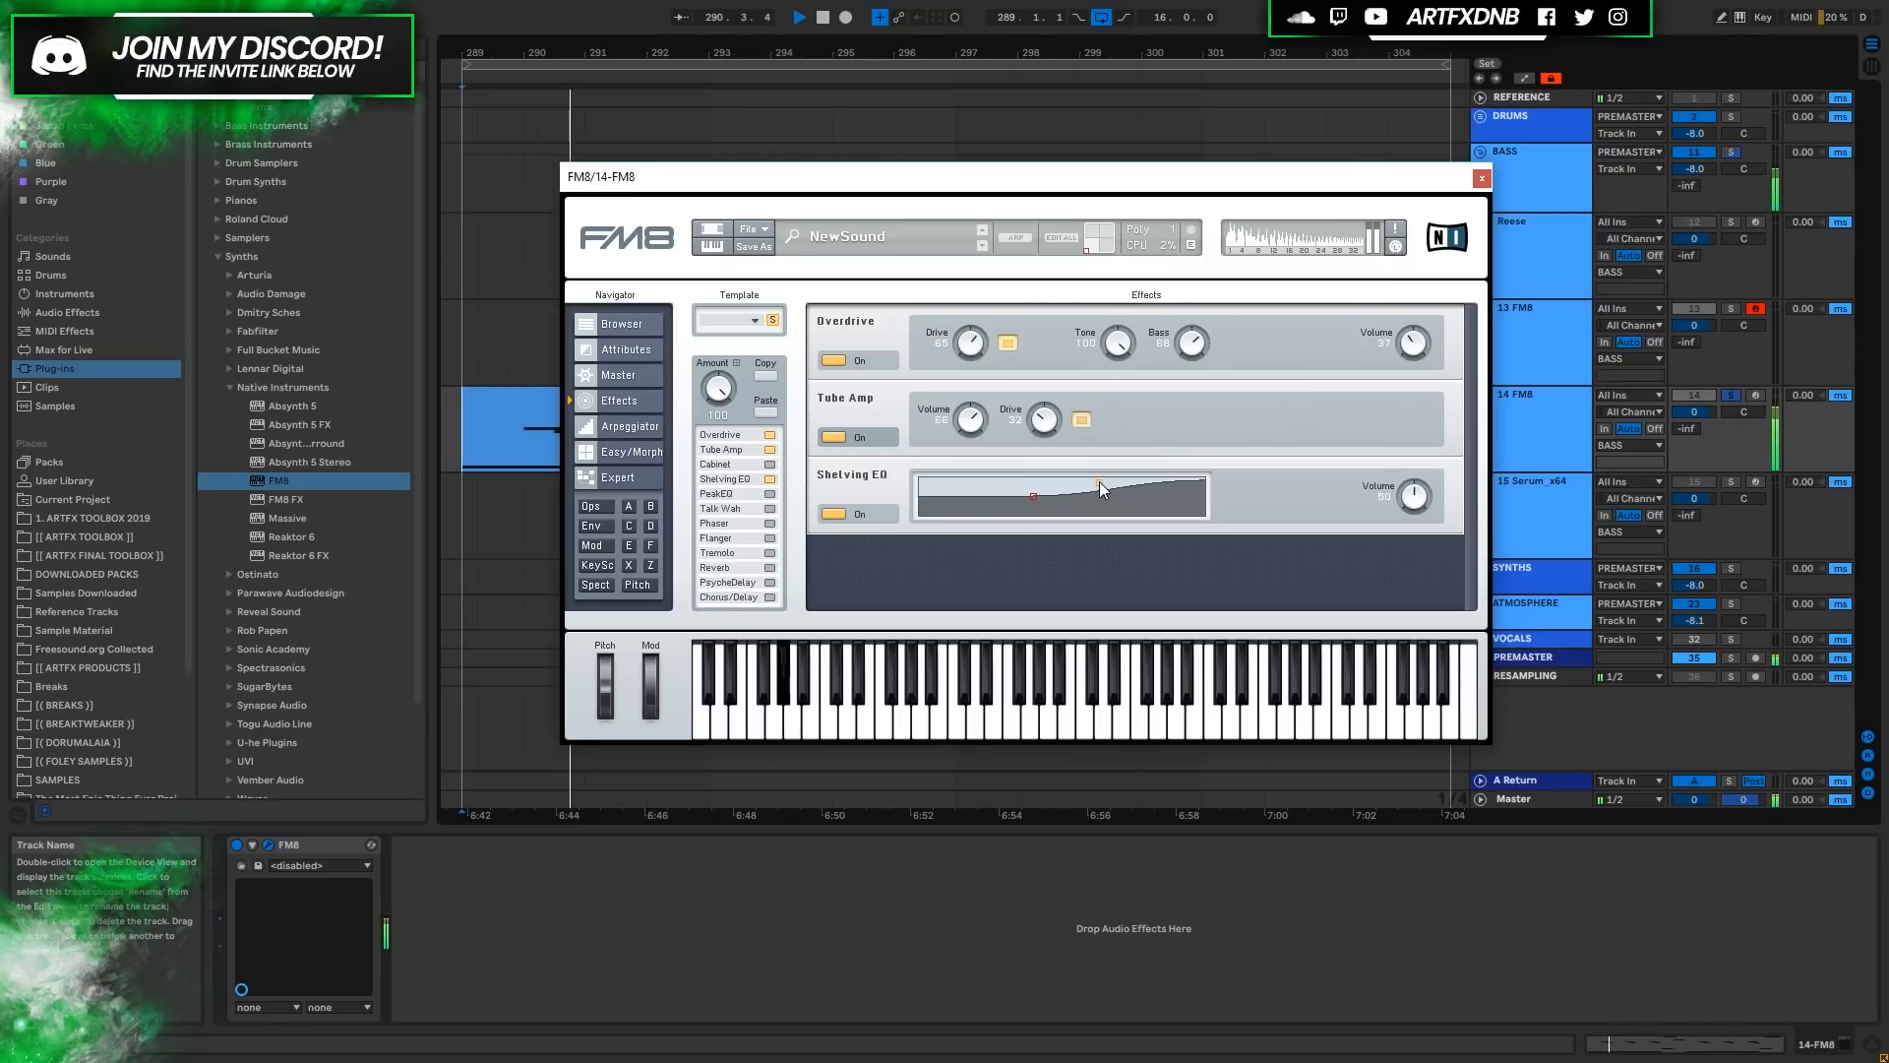
{"action": "left_click_drag", "start_coordinate": [1100, 481], "coordinate": [1105, 480]}
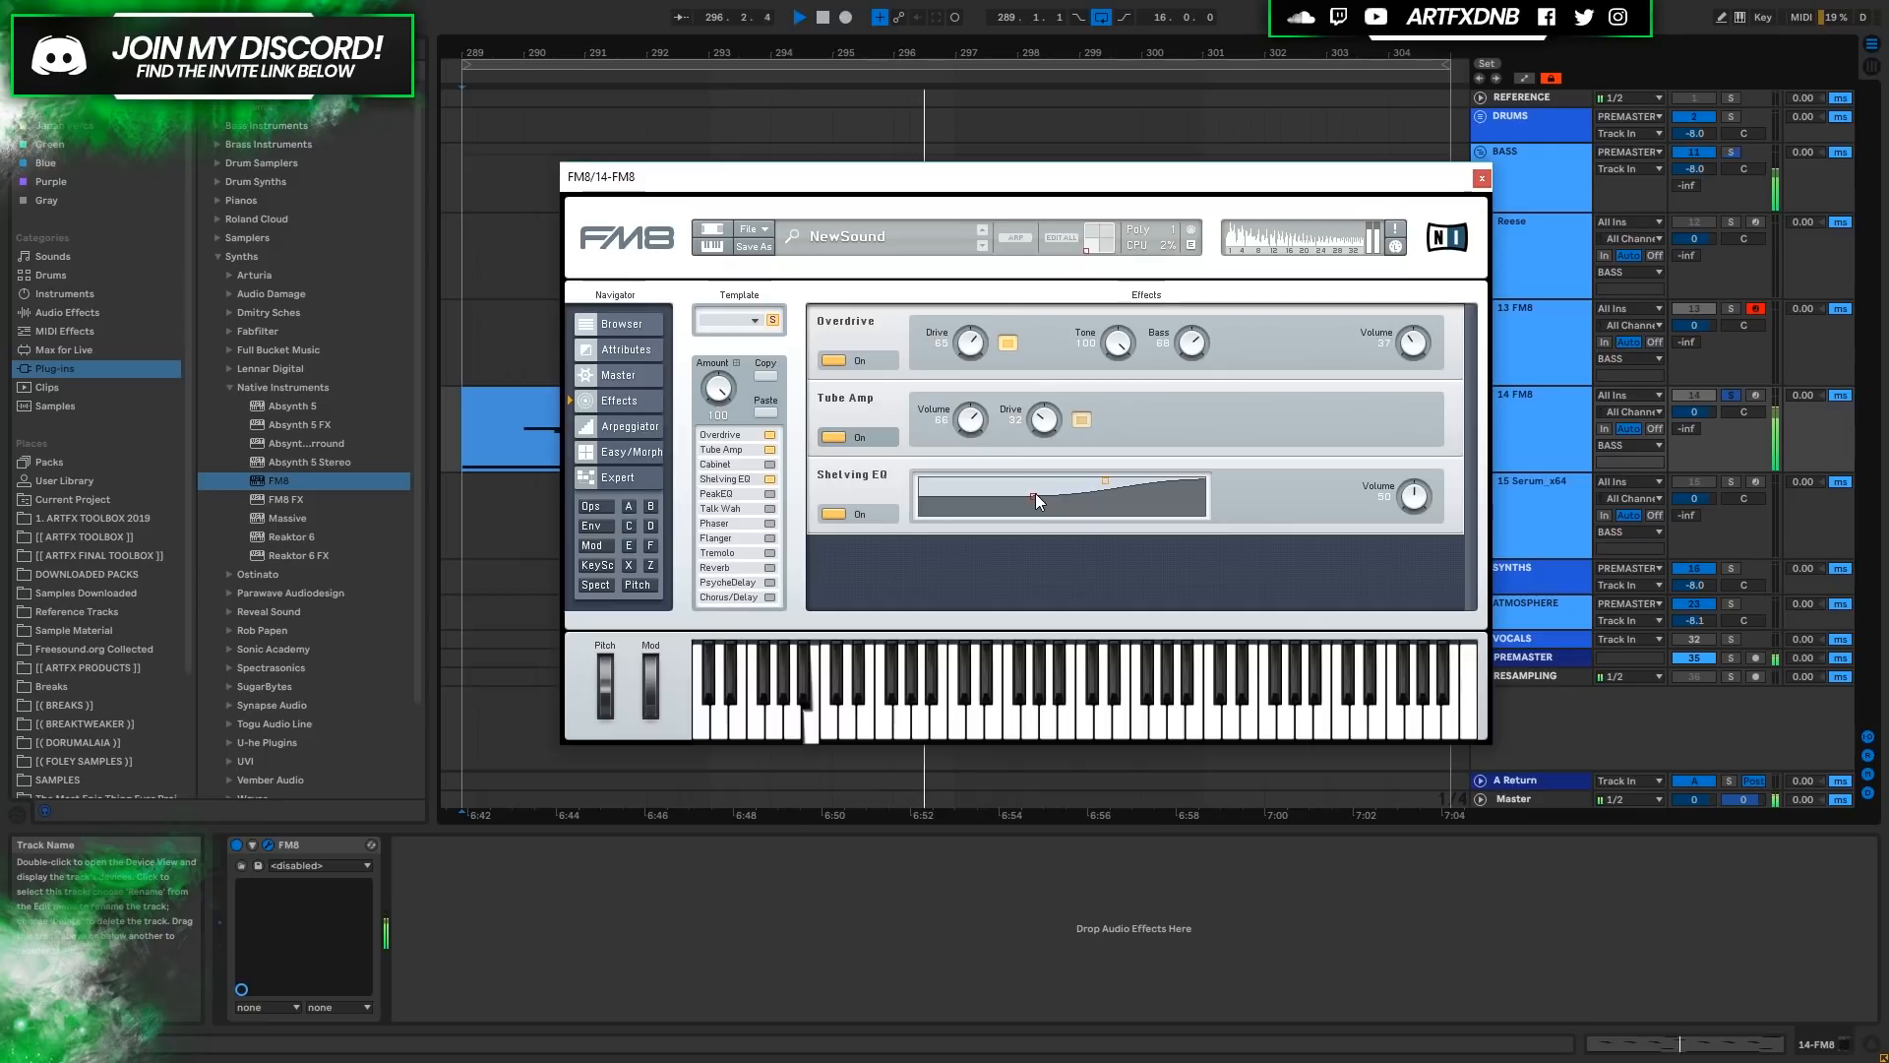
{"action": "key", "text": "space"}
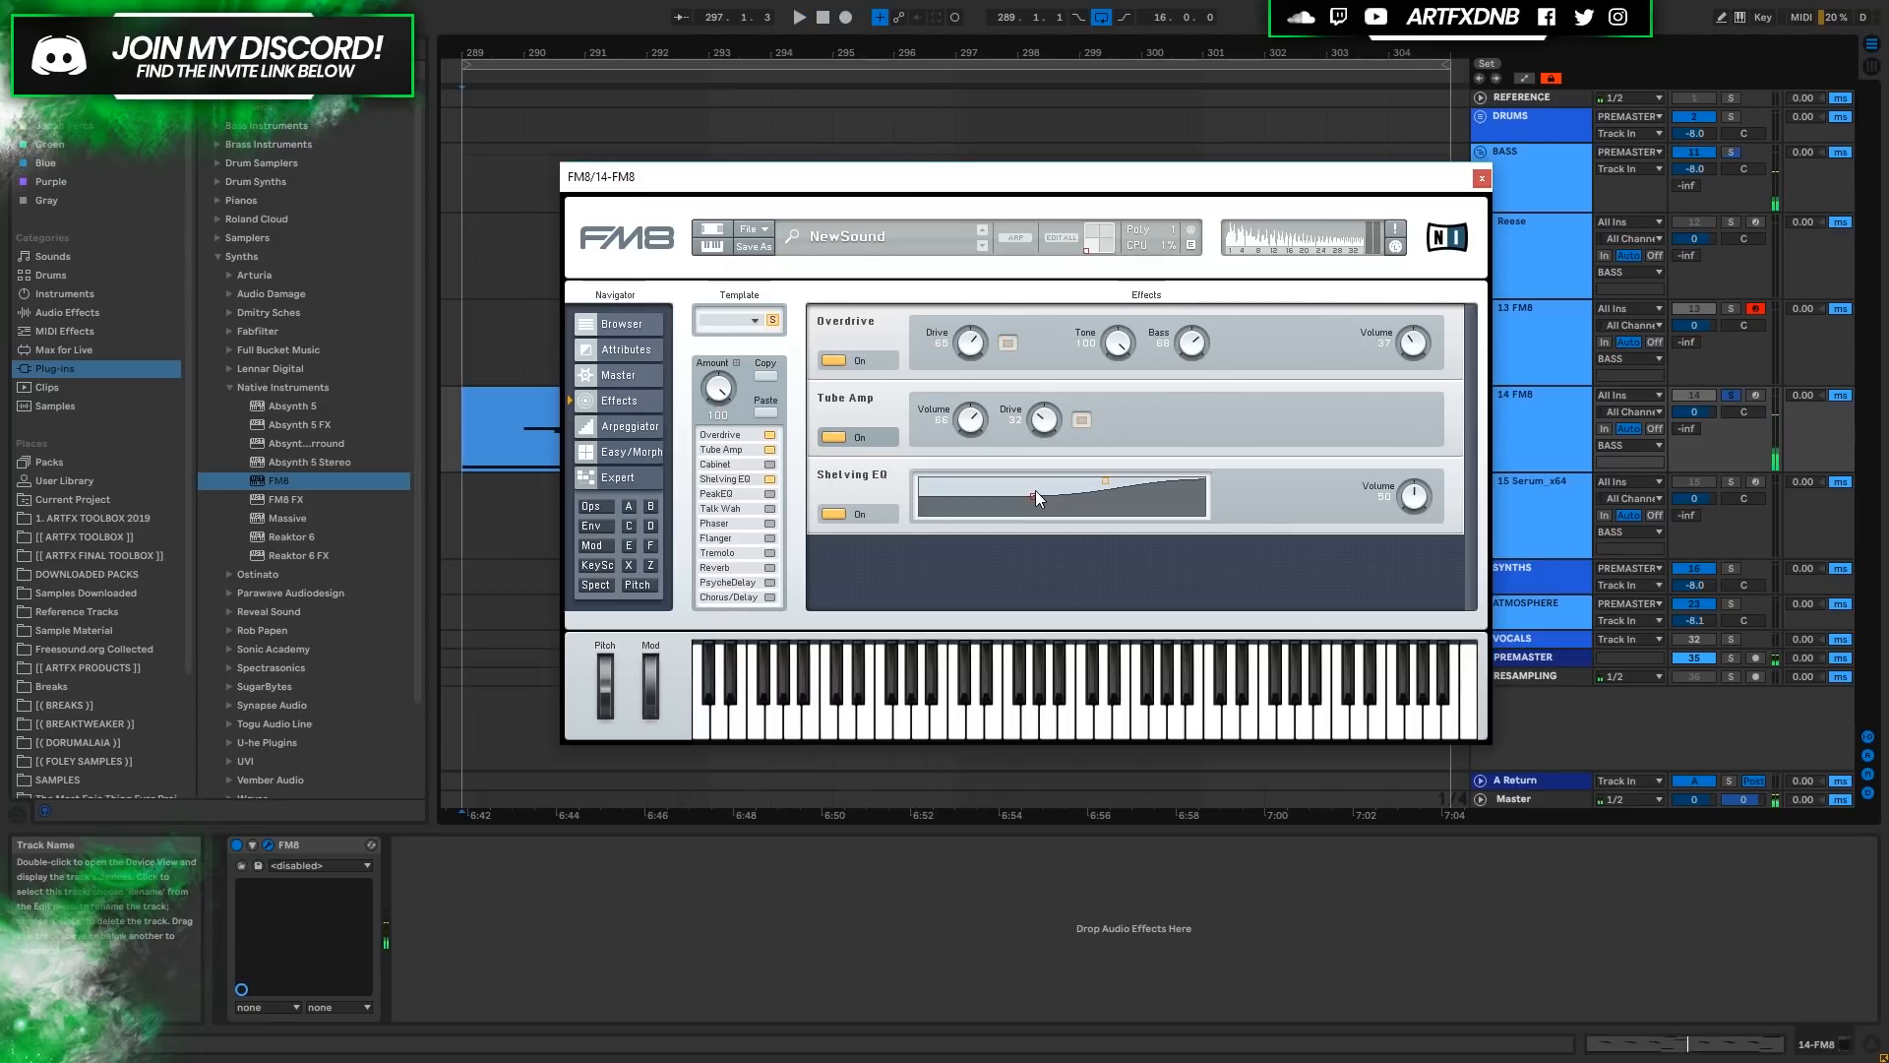
Boost the Shelving EQ's low shelf, shift it slightly lower in frequency and audition the clip.
{"action": "left_click_drag", "start_coordinate": [1035, 498], "coordinate": [1020, 488]}
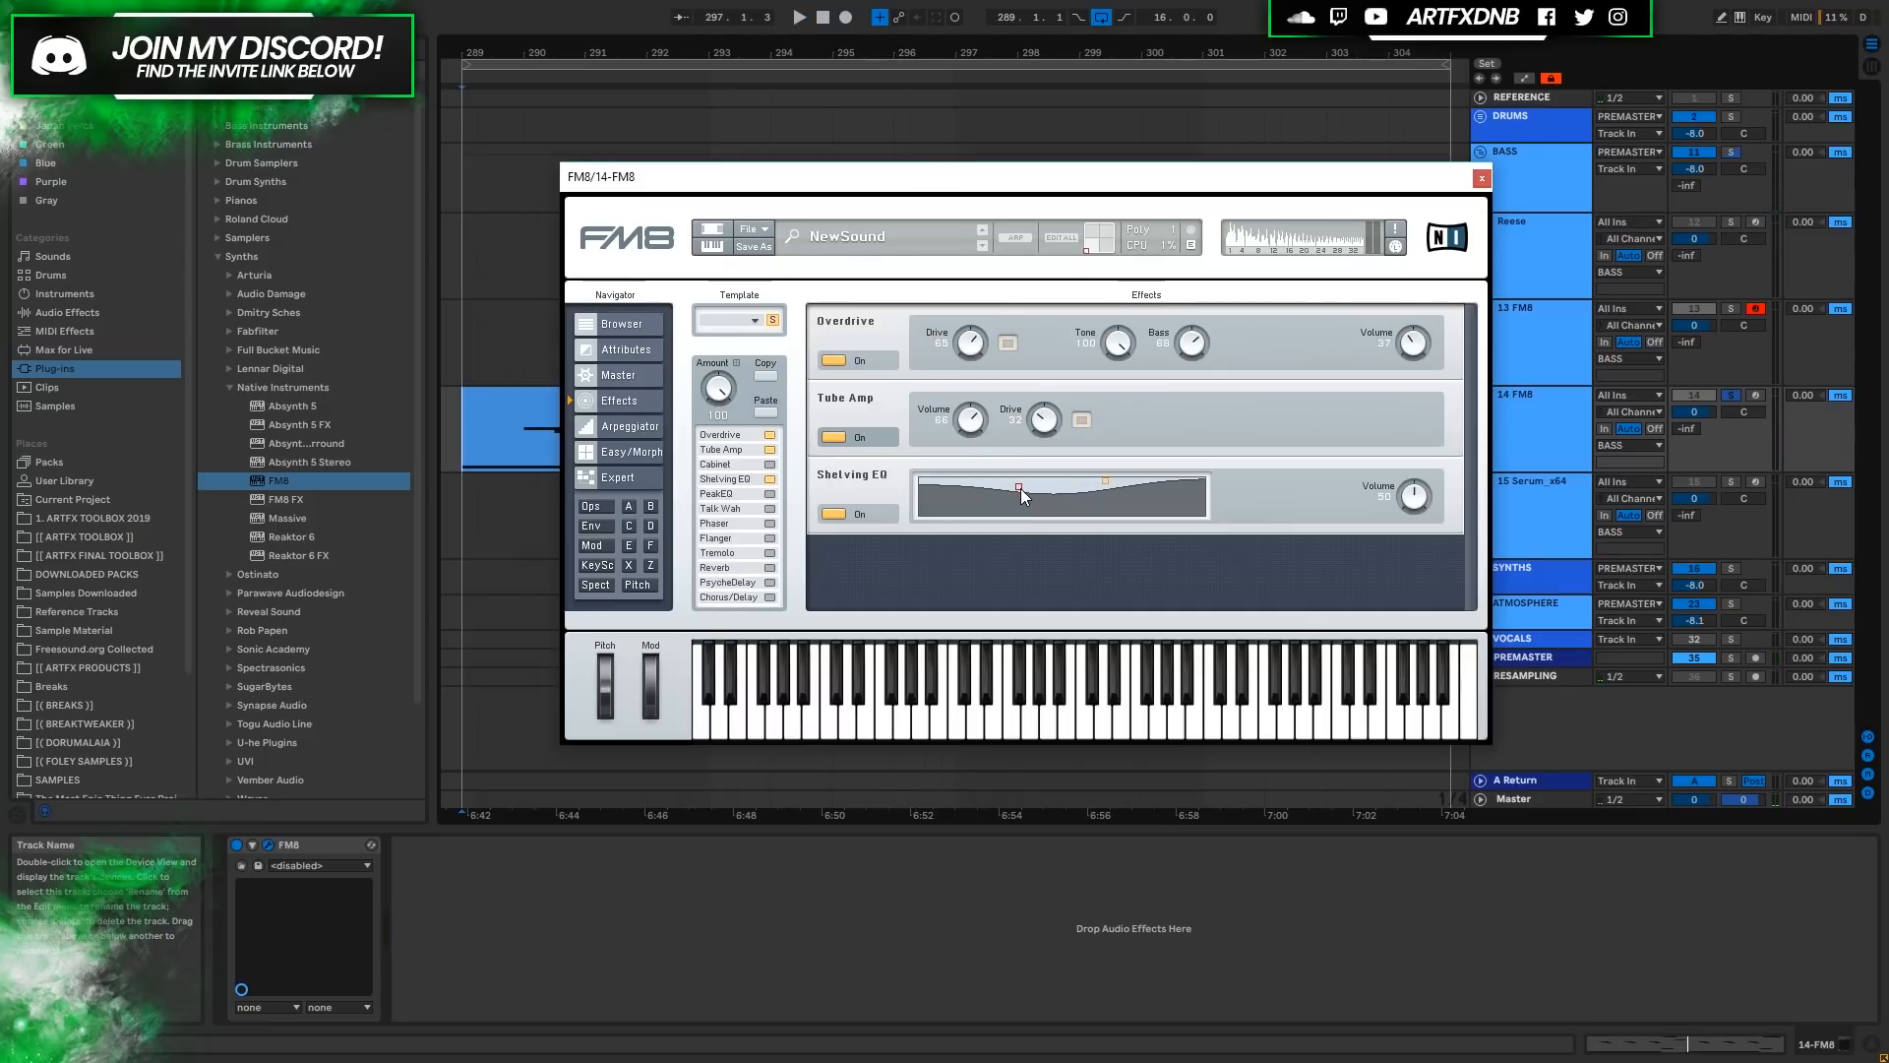
{"action": "key", "text": "space"}
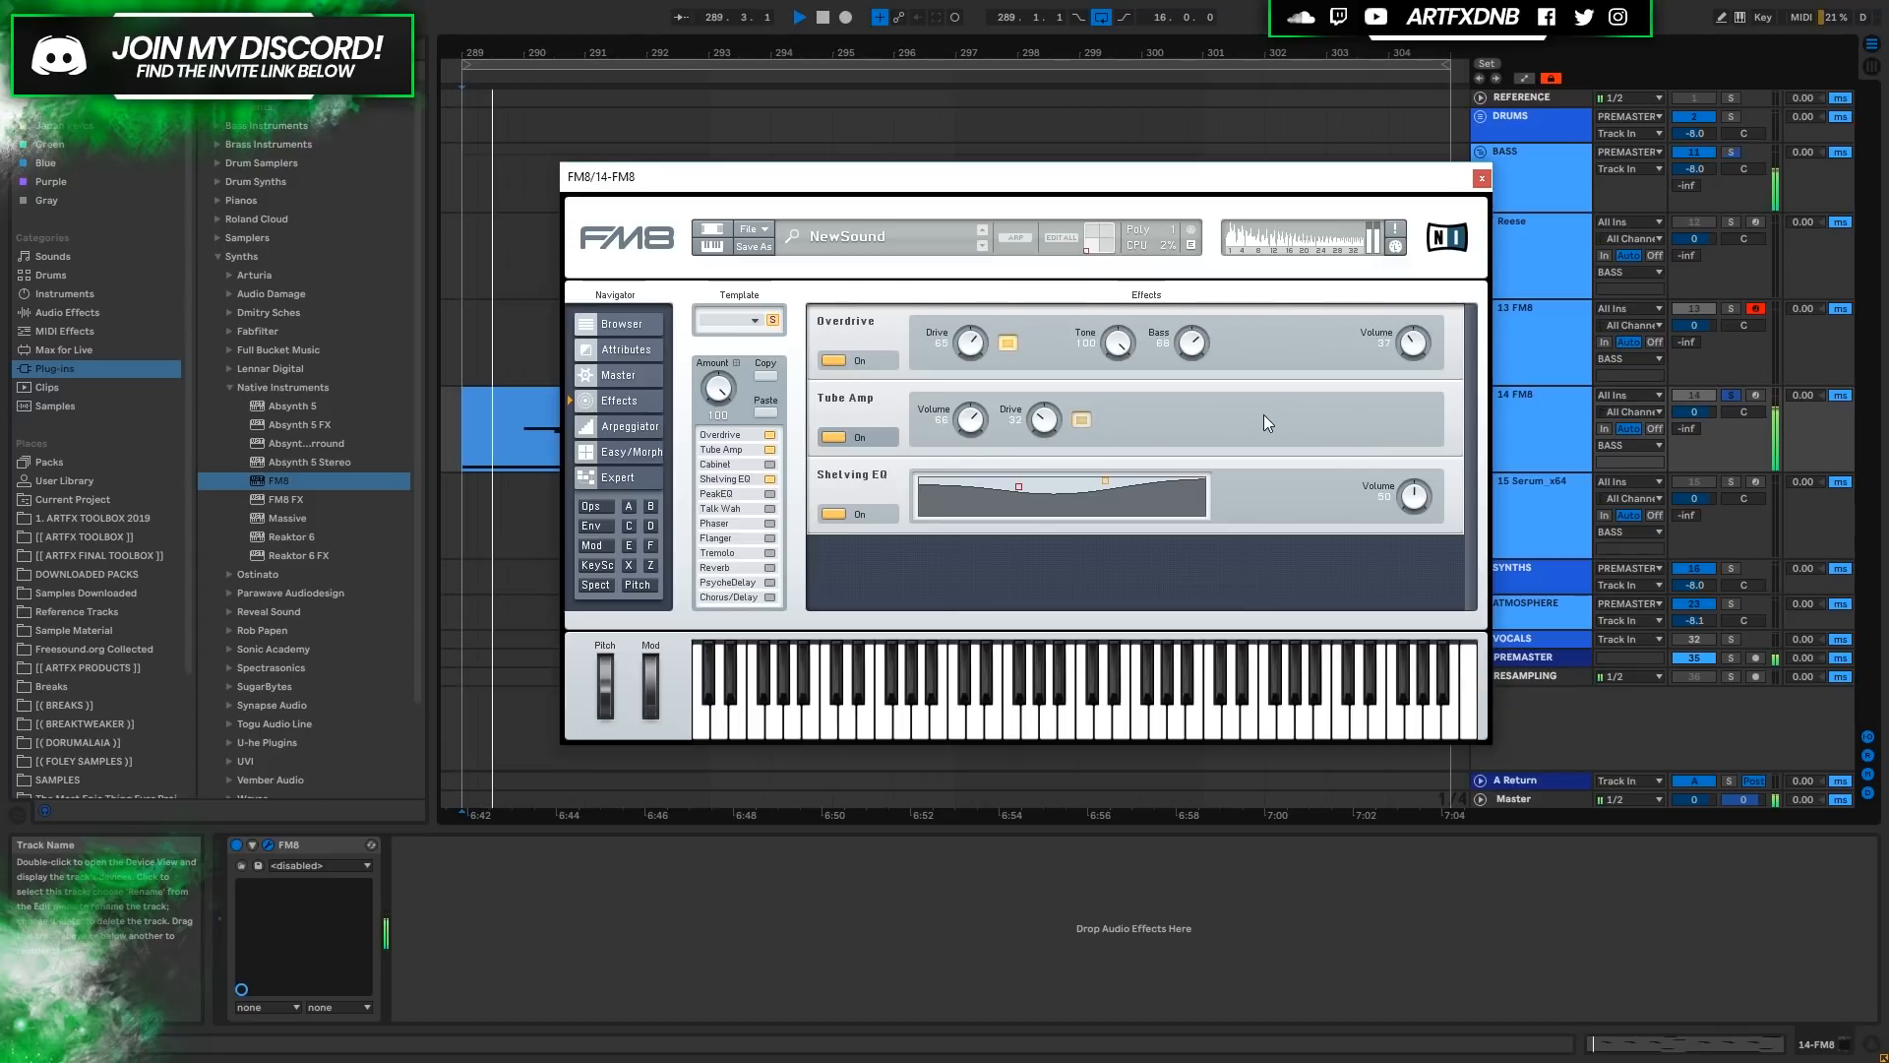
{"action": "key", "text": "space"}
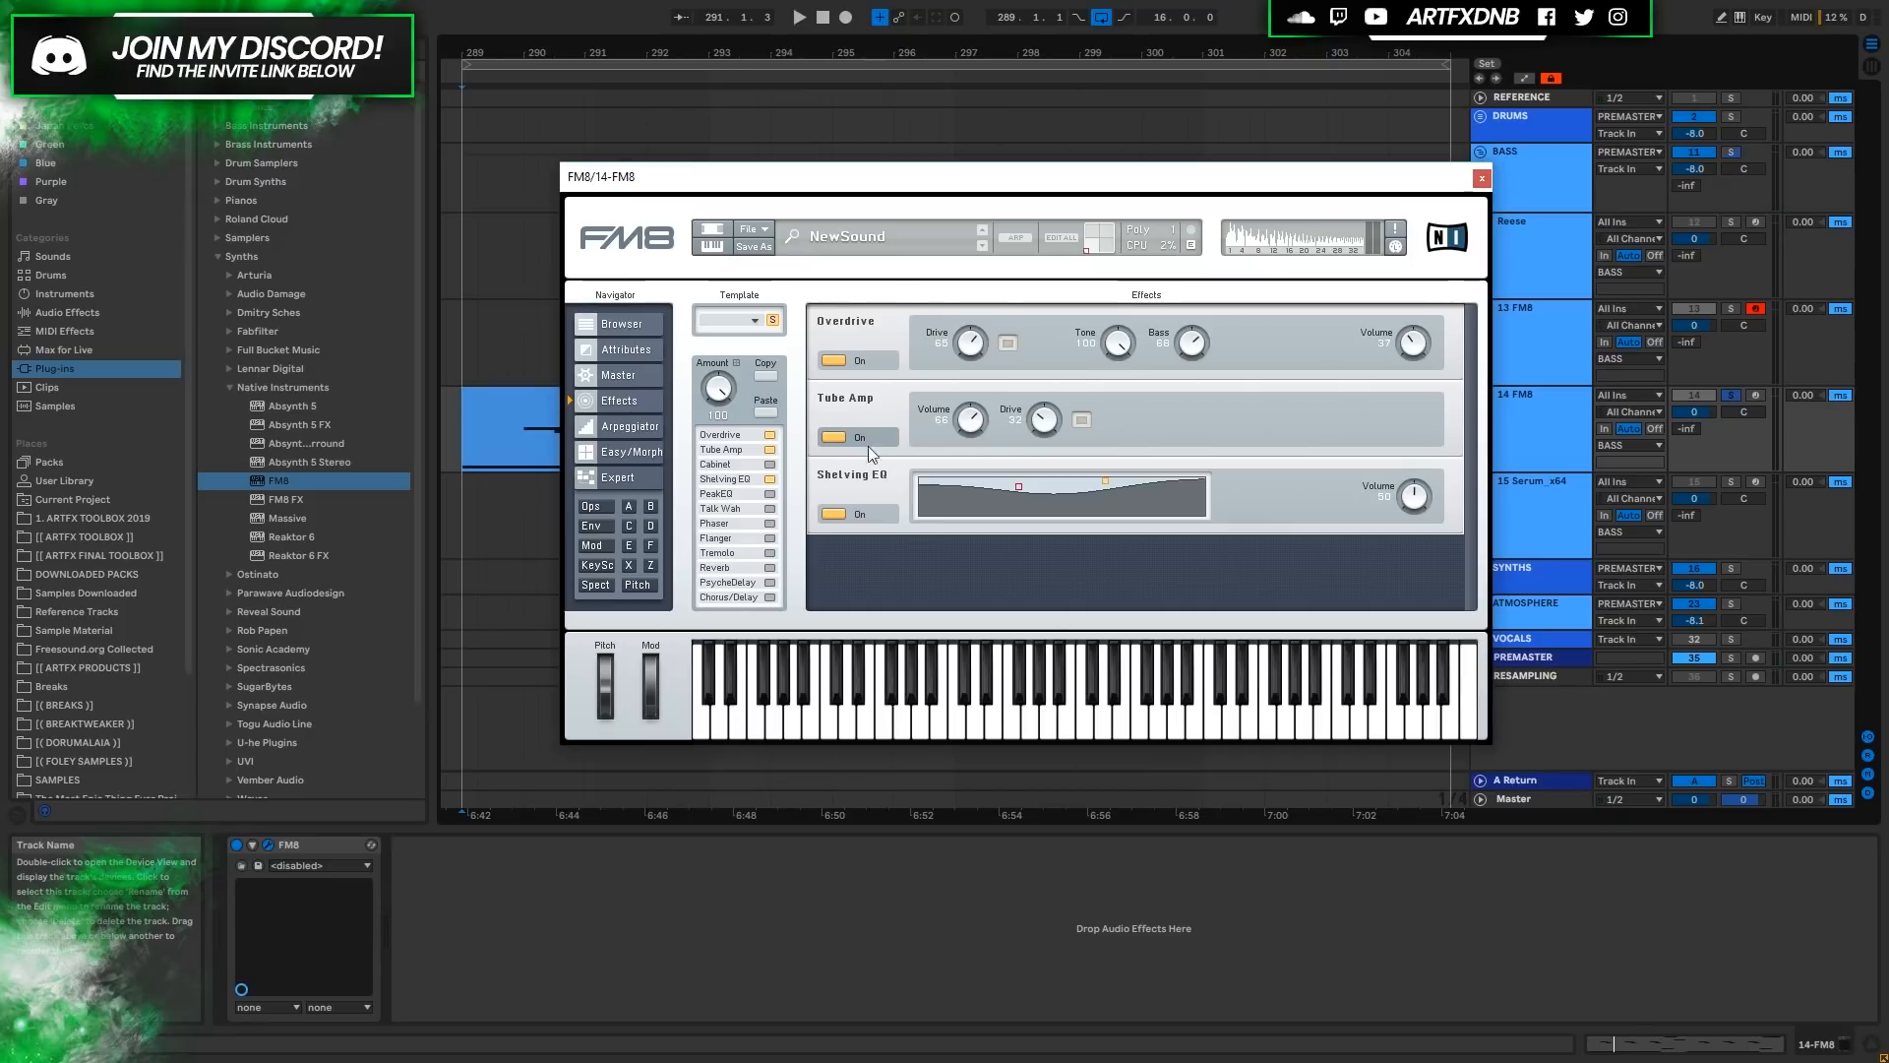
Add the Peak EQ effect and compare the clip with it switched off and back on.
{"action": "left_click", "coordinate": [770, 493]}
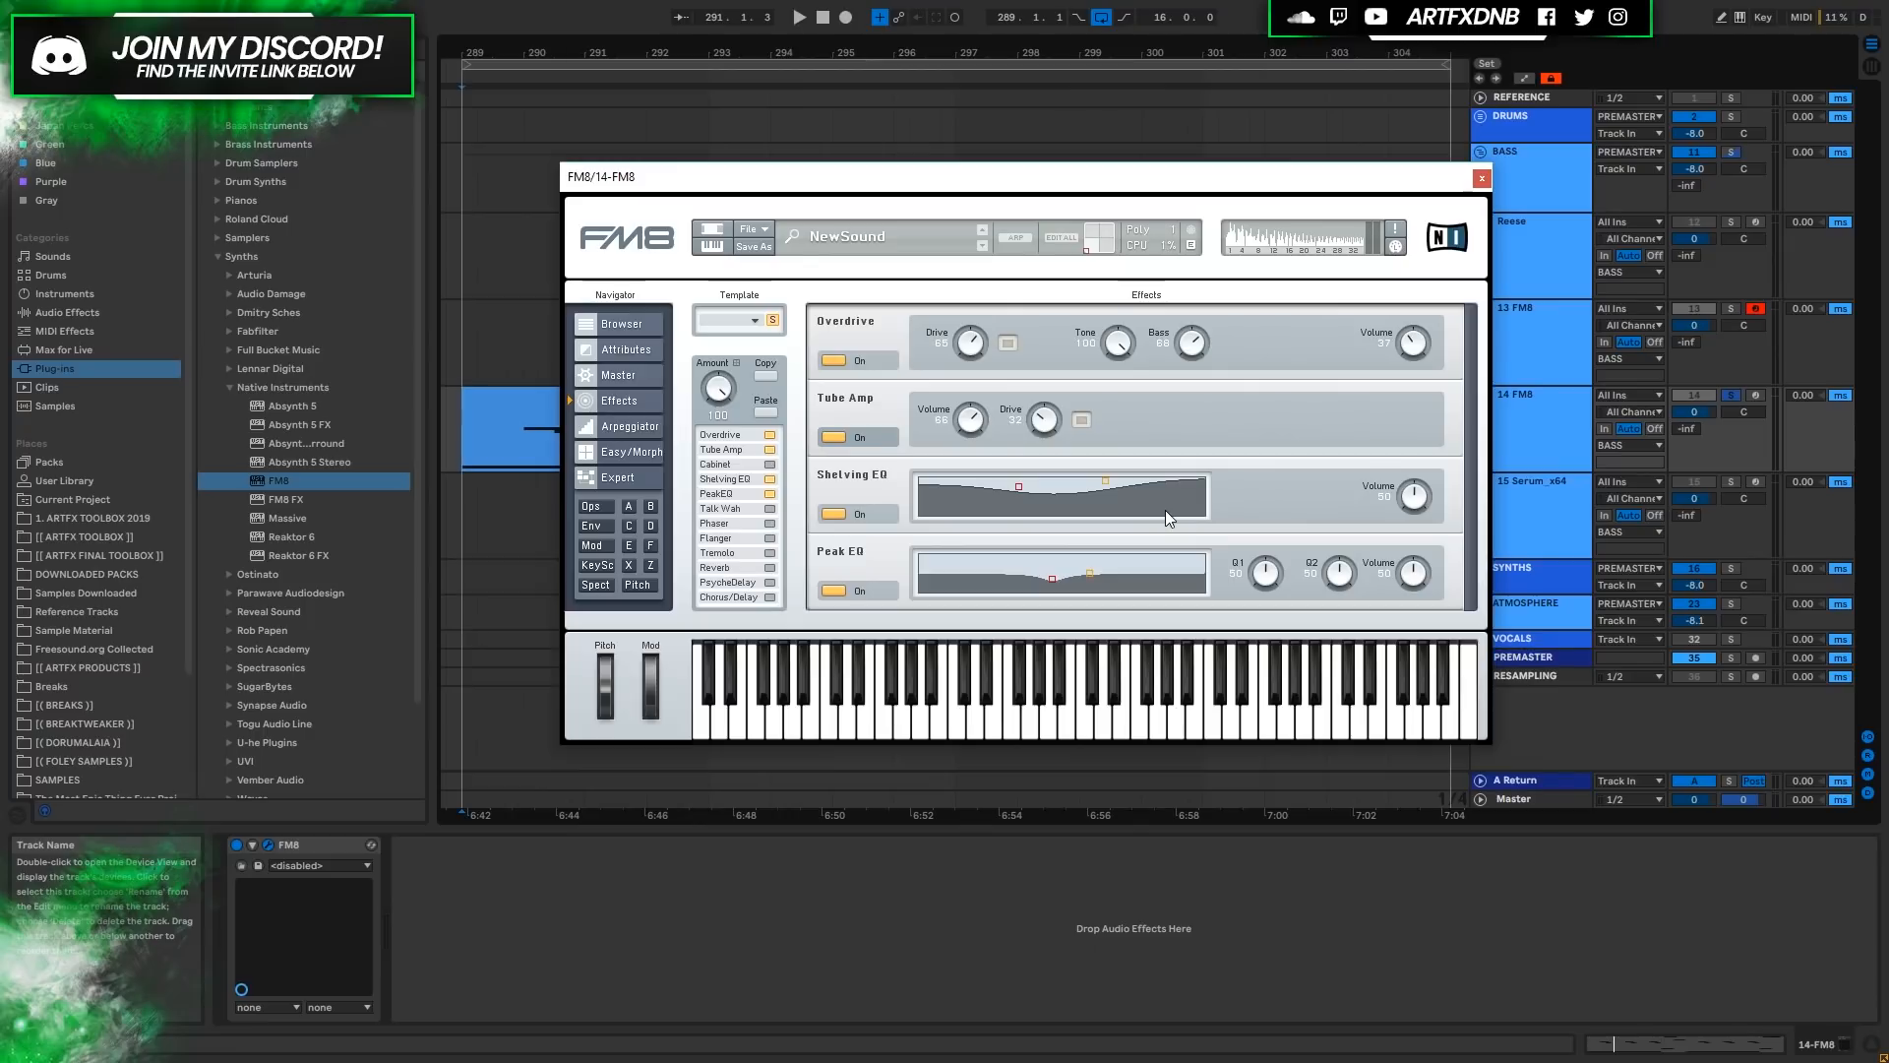
{"action": "key", "text": "space"}
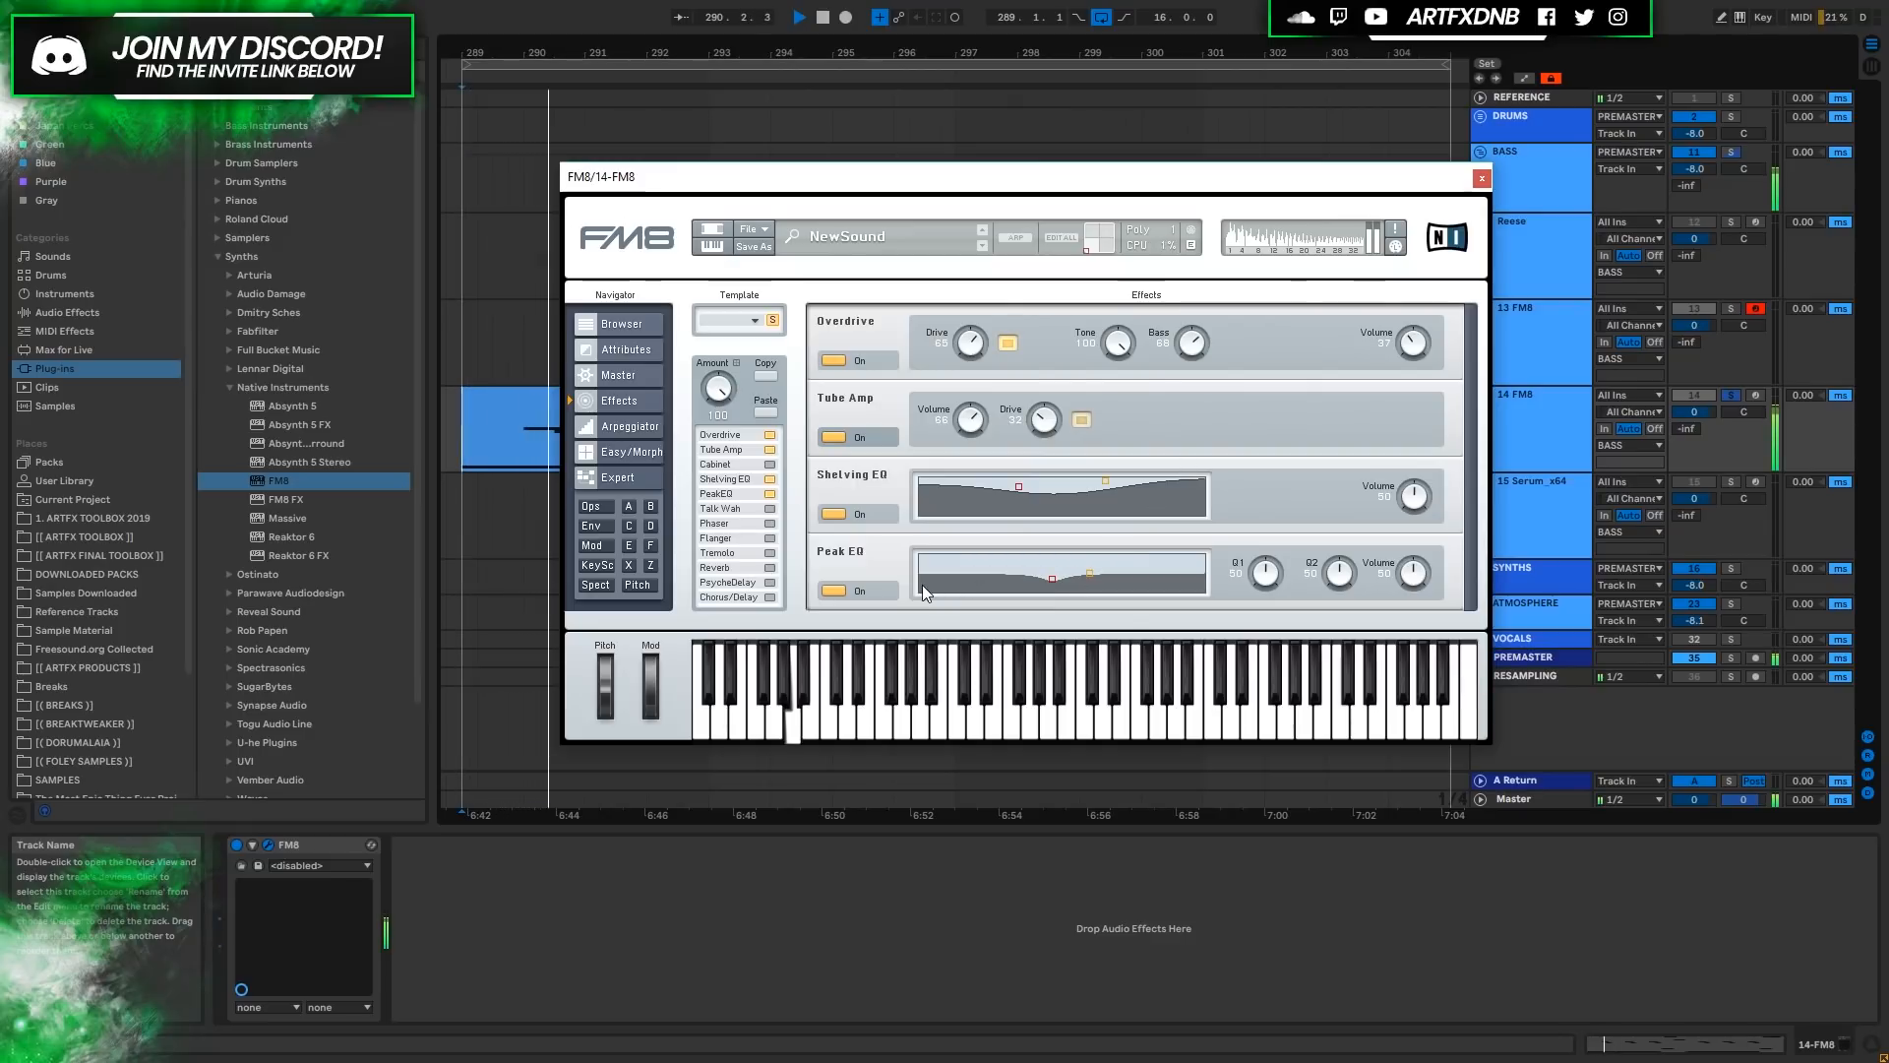
{"action": "left_click", "coordinate": [837, 590]}
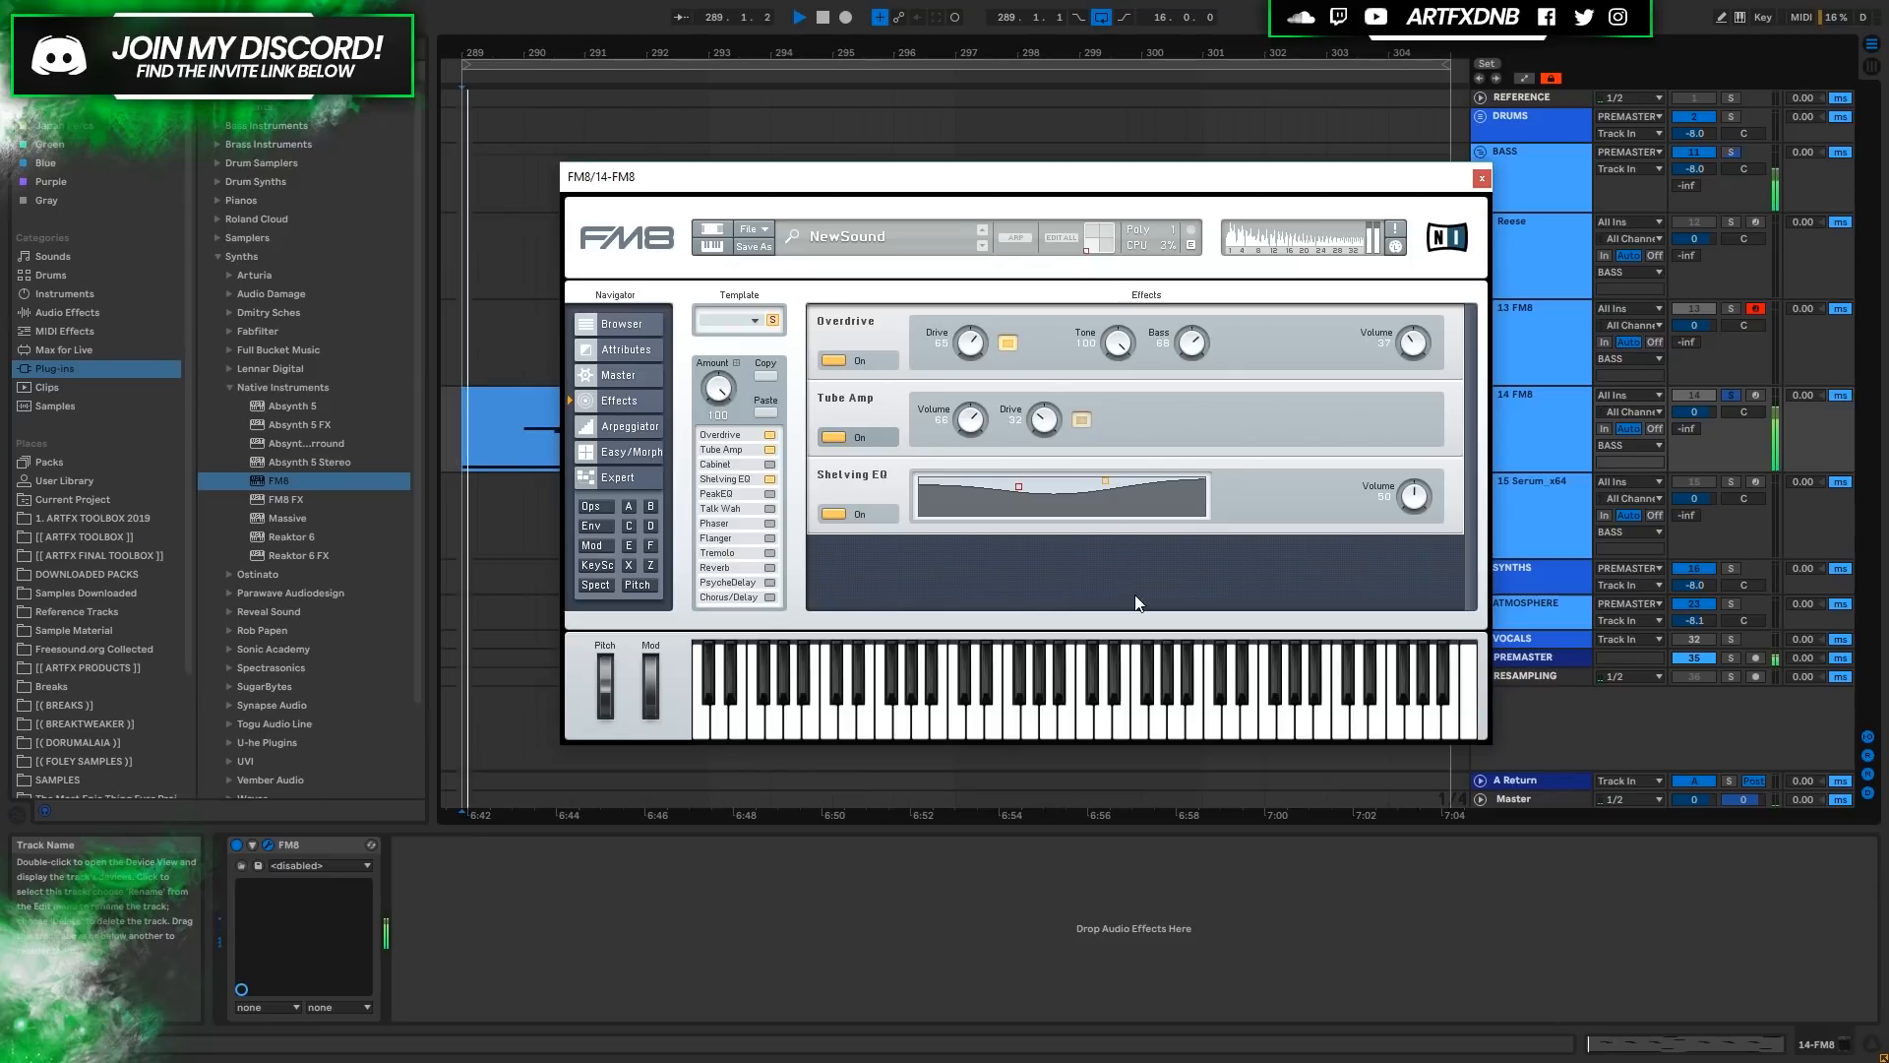
{"action": "key", "text": "space"}
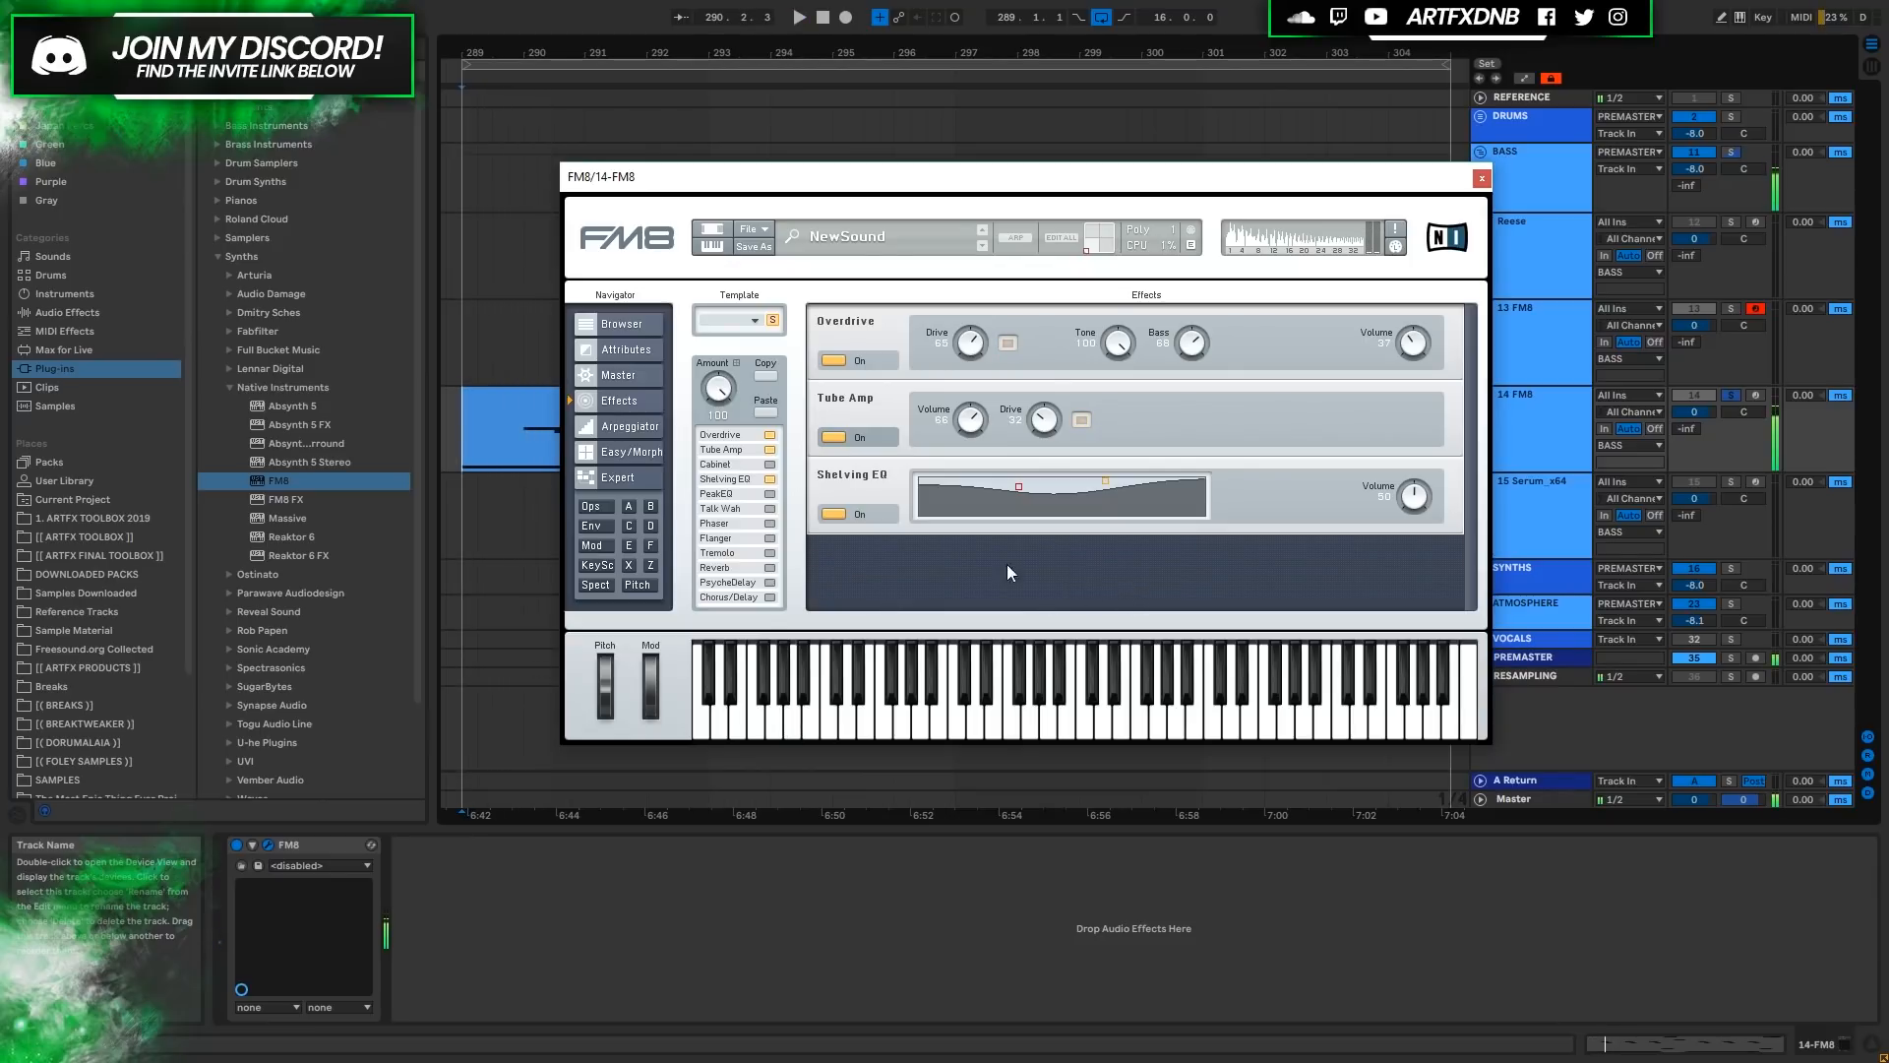
{"action": "left_click", "coordinate": [771, 494]}
{"action": "key", "text": "space"}
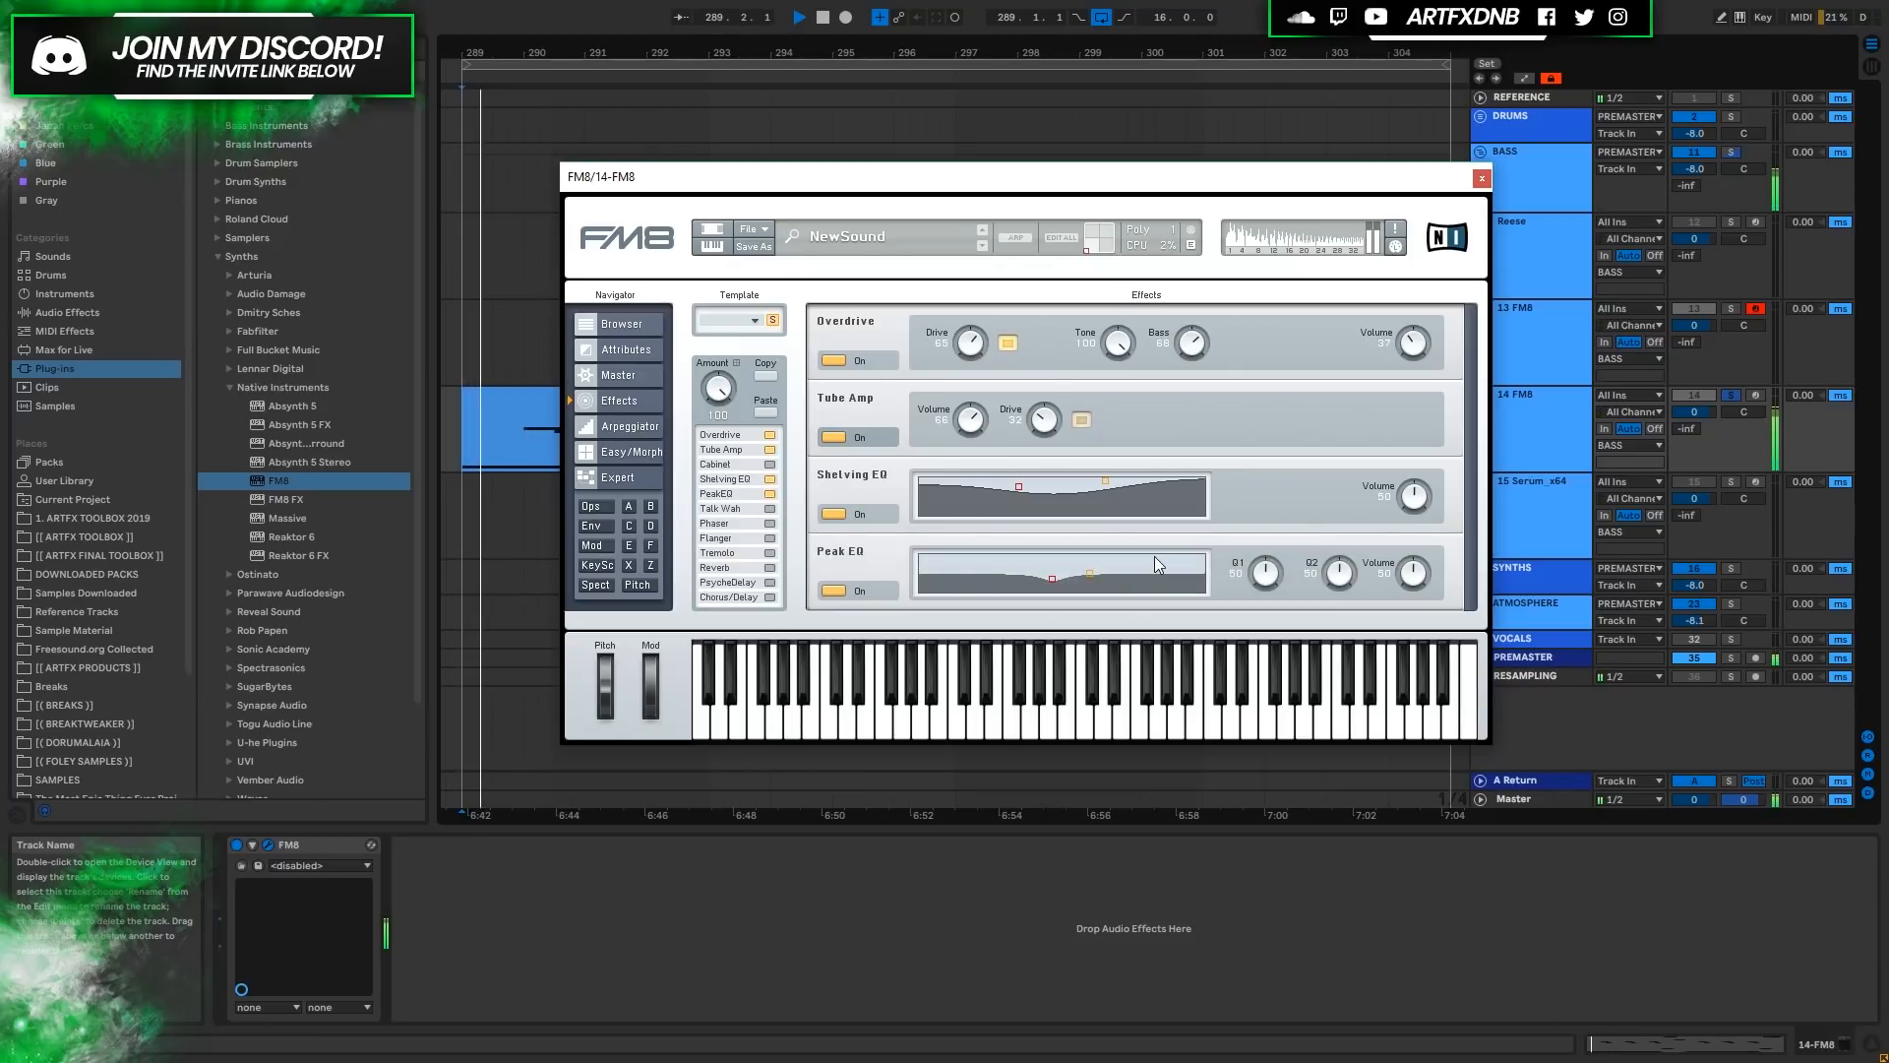
{"action": "key", "text": "space"}
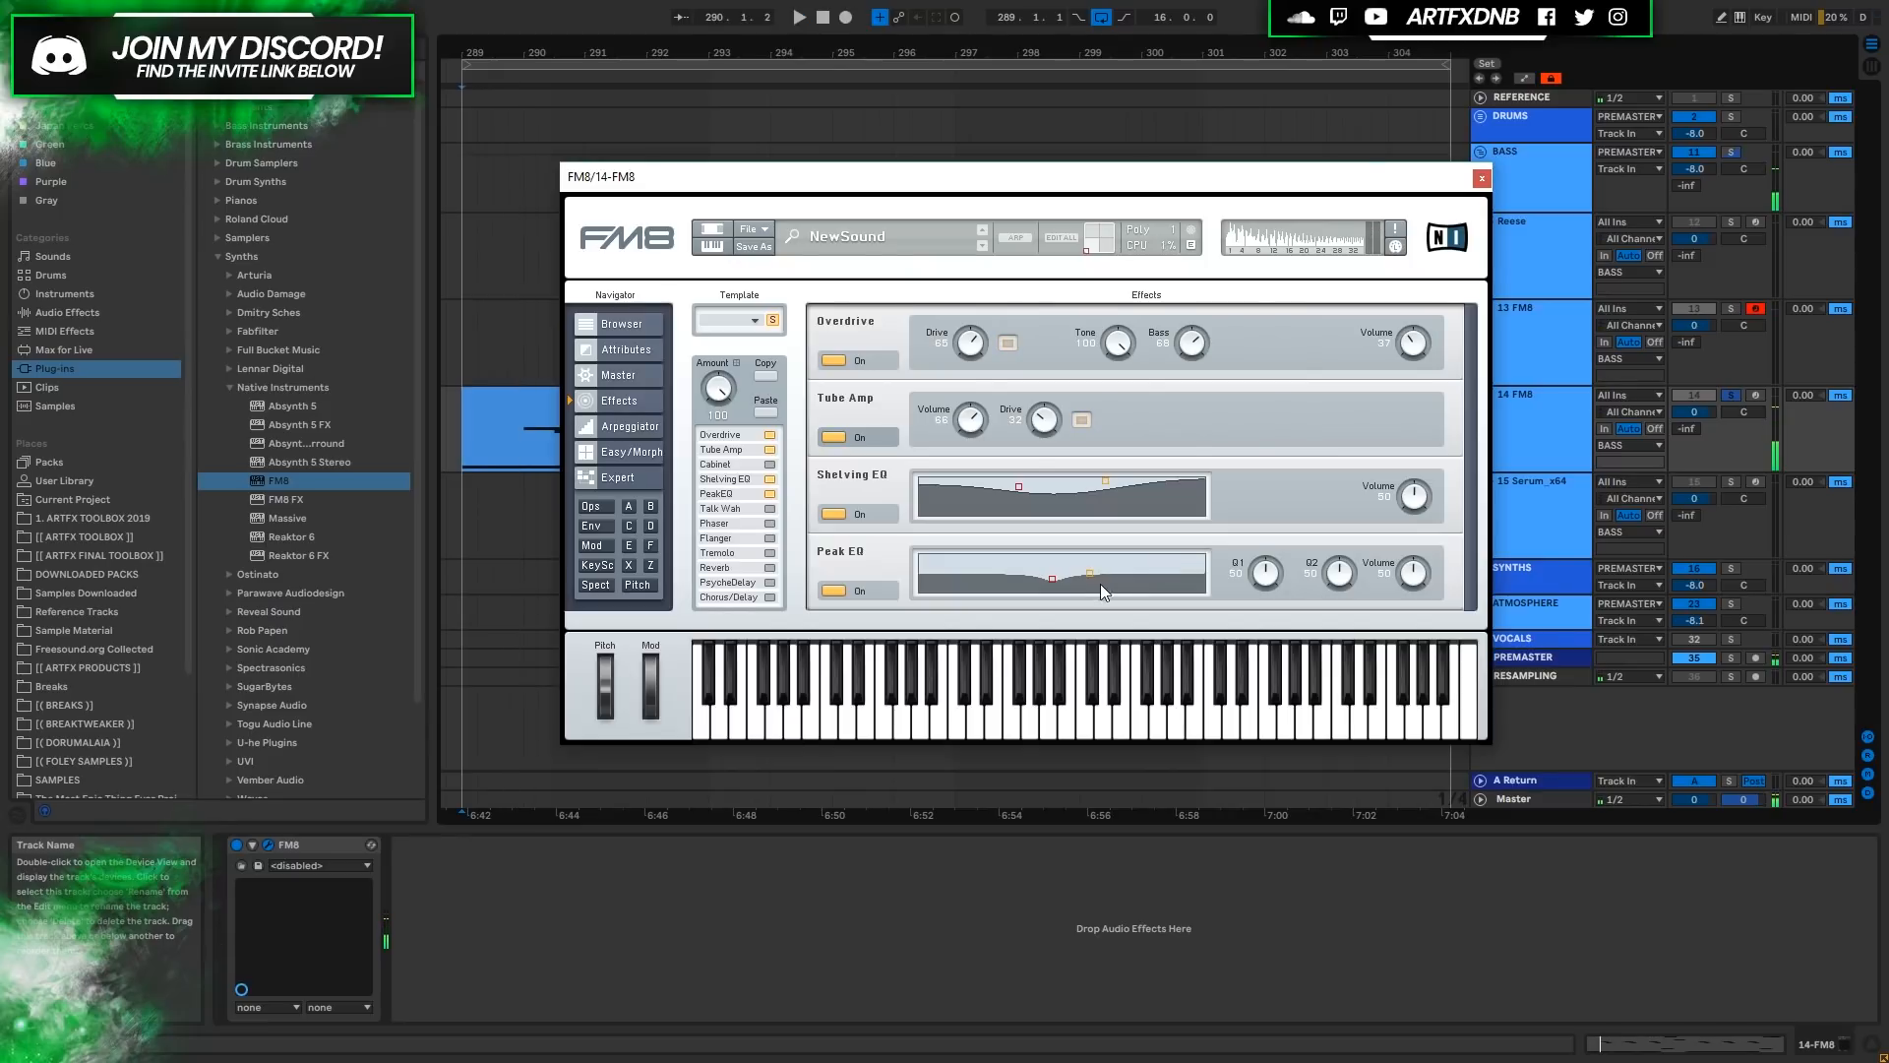
Turn the Peak EQ's second band into a cut and sweep it across the spectrum, settling just above the first band while auditioning.
{"action": "left_click_drag", "start_coordinate": [1090, 572], "coordinate": [1161, 578]}
{"action": "left_click_drag", "start_coordinate": [956, 580], "coordinate": [1195, 587]}
{"action": "key", "text": "space"}
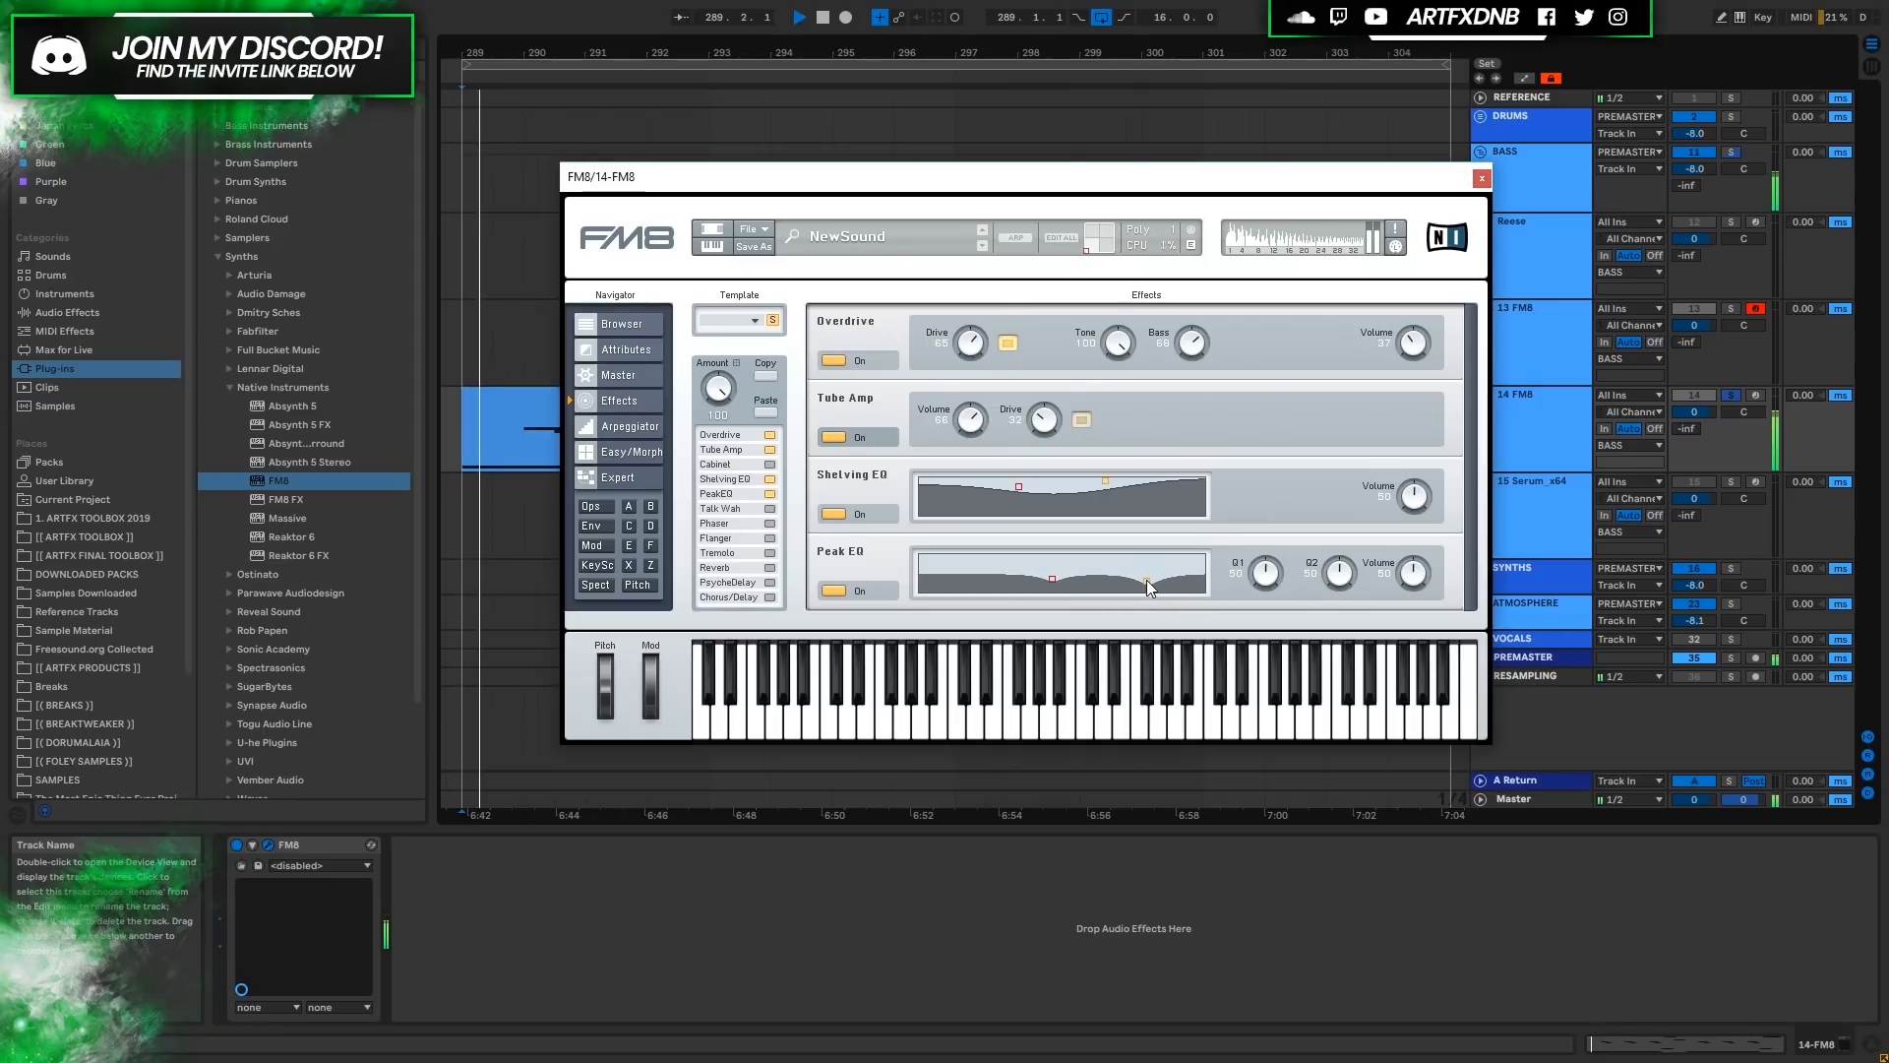
{"action": "left_click_drag", "start_coordinate": [1148, 581], "coordinate": [1105, 585]}
{"action": "key", "text": "space"}
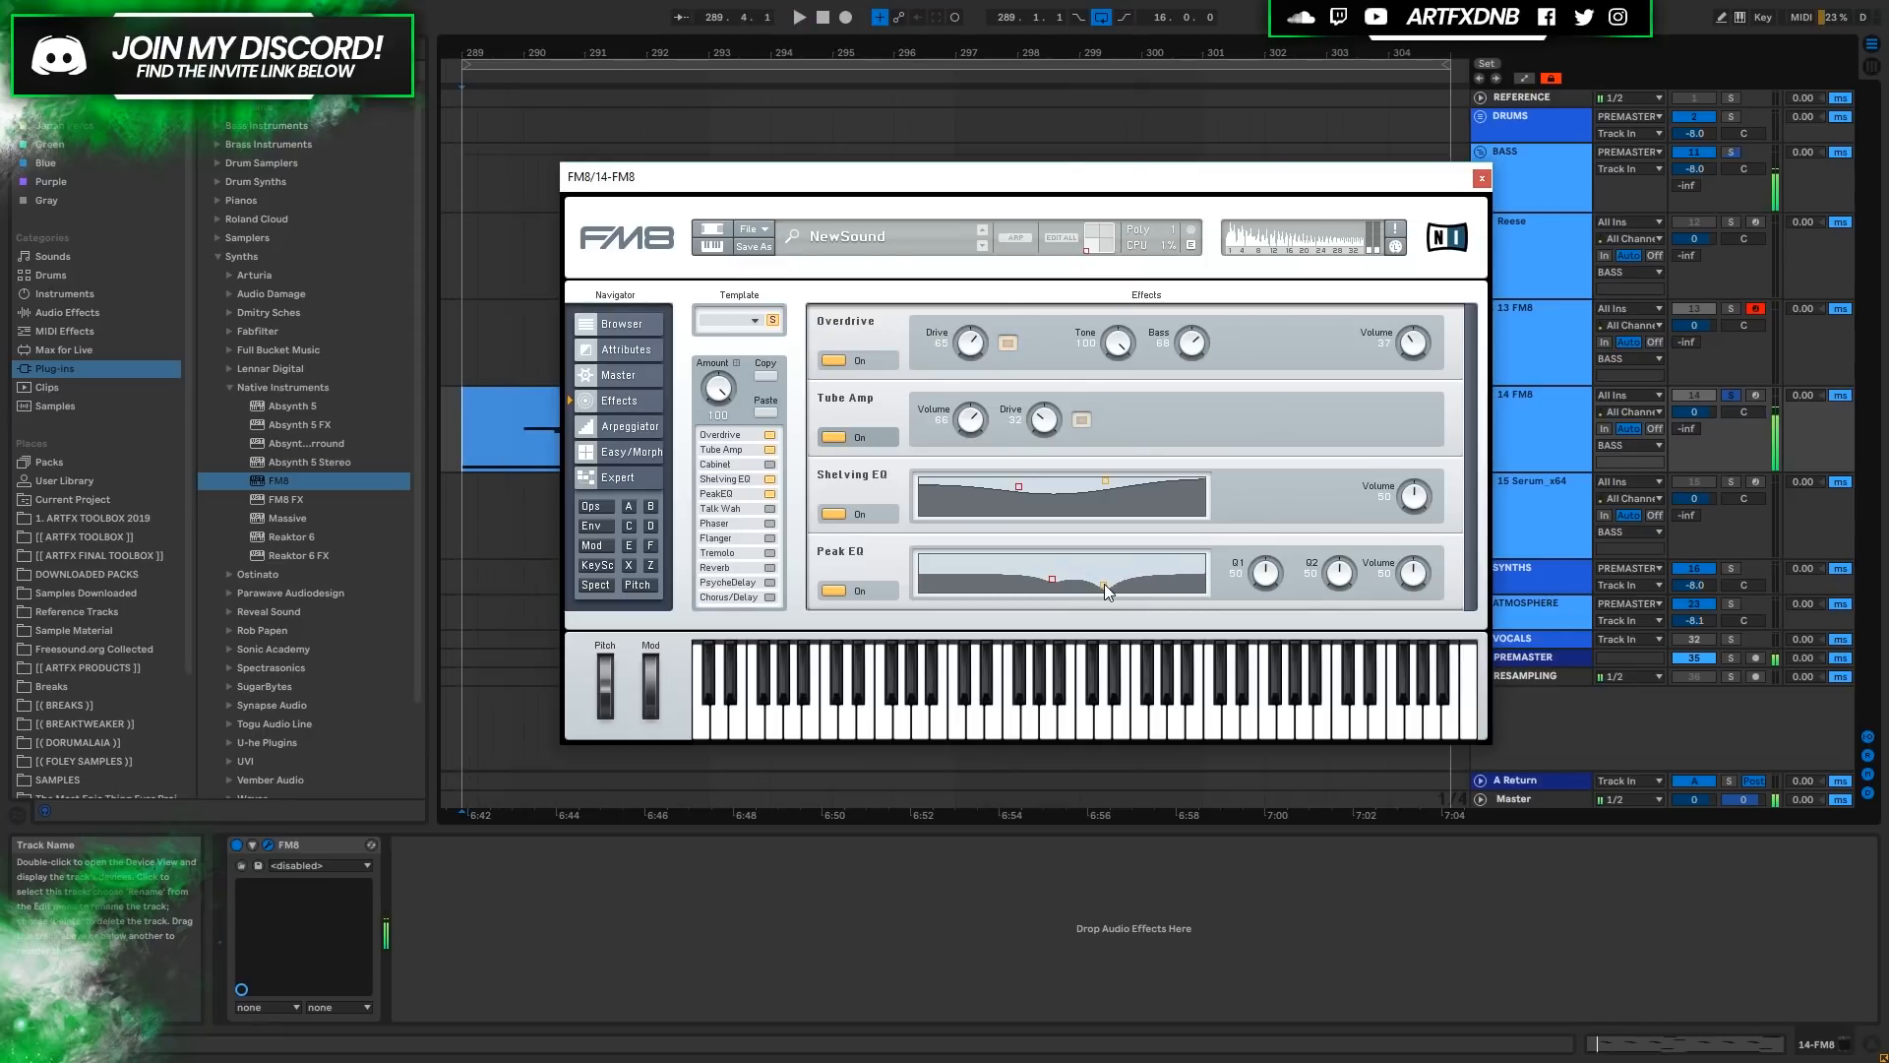
{"action": "key", "text": "space"}
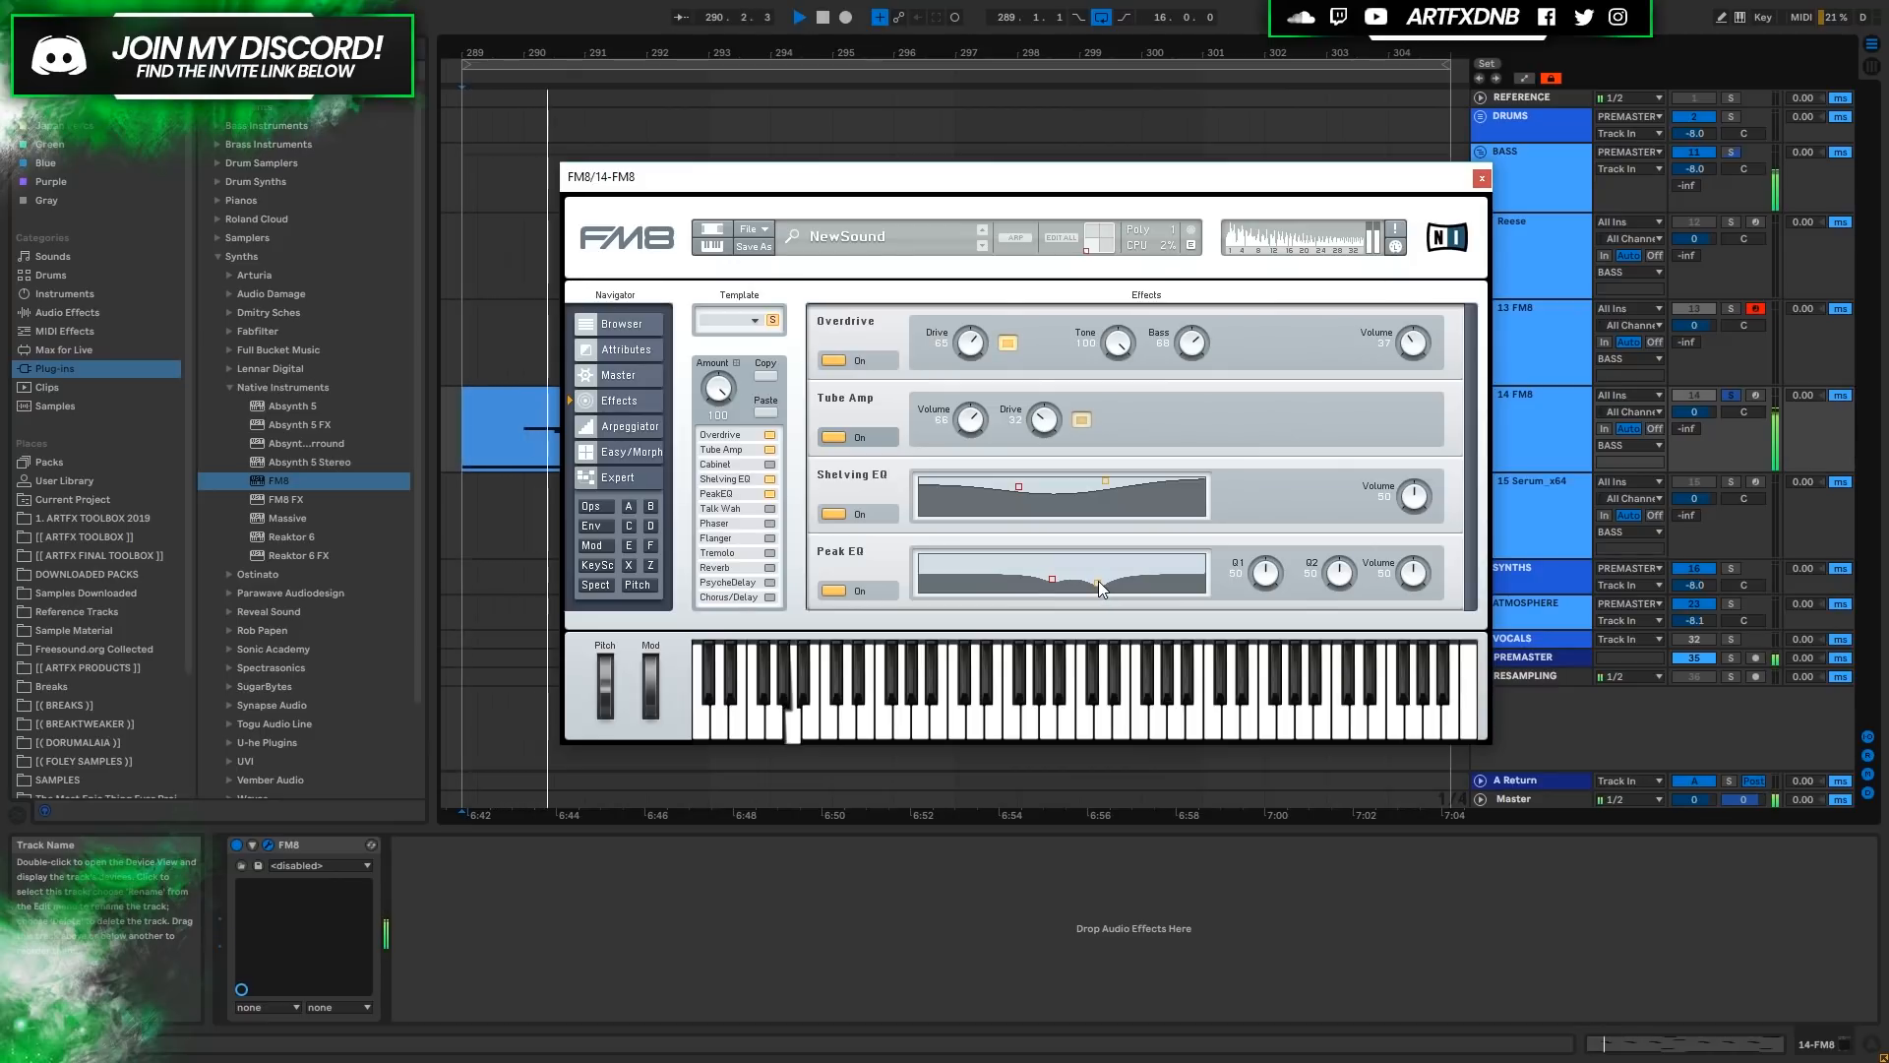
{"action": "key", "text": "space"}
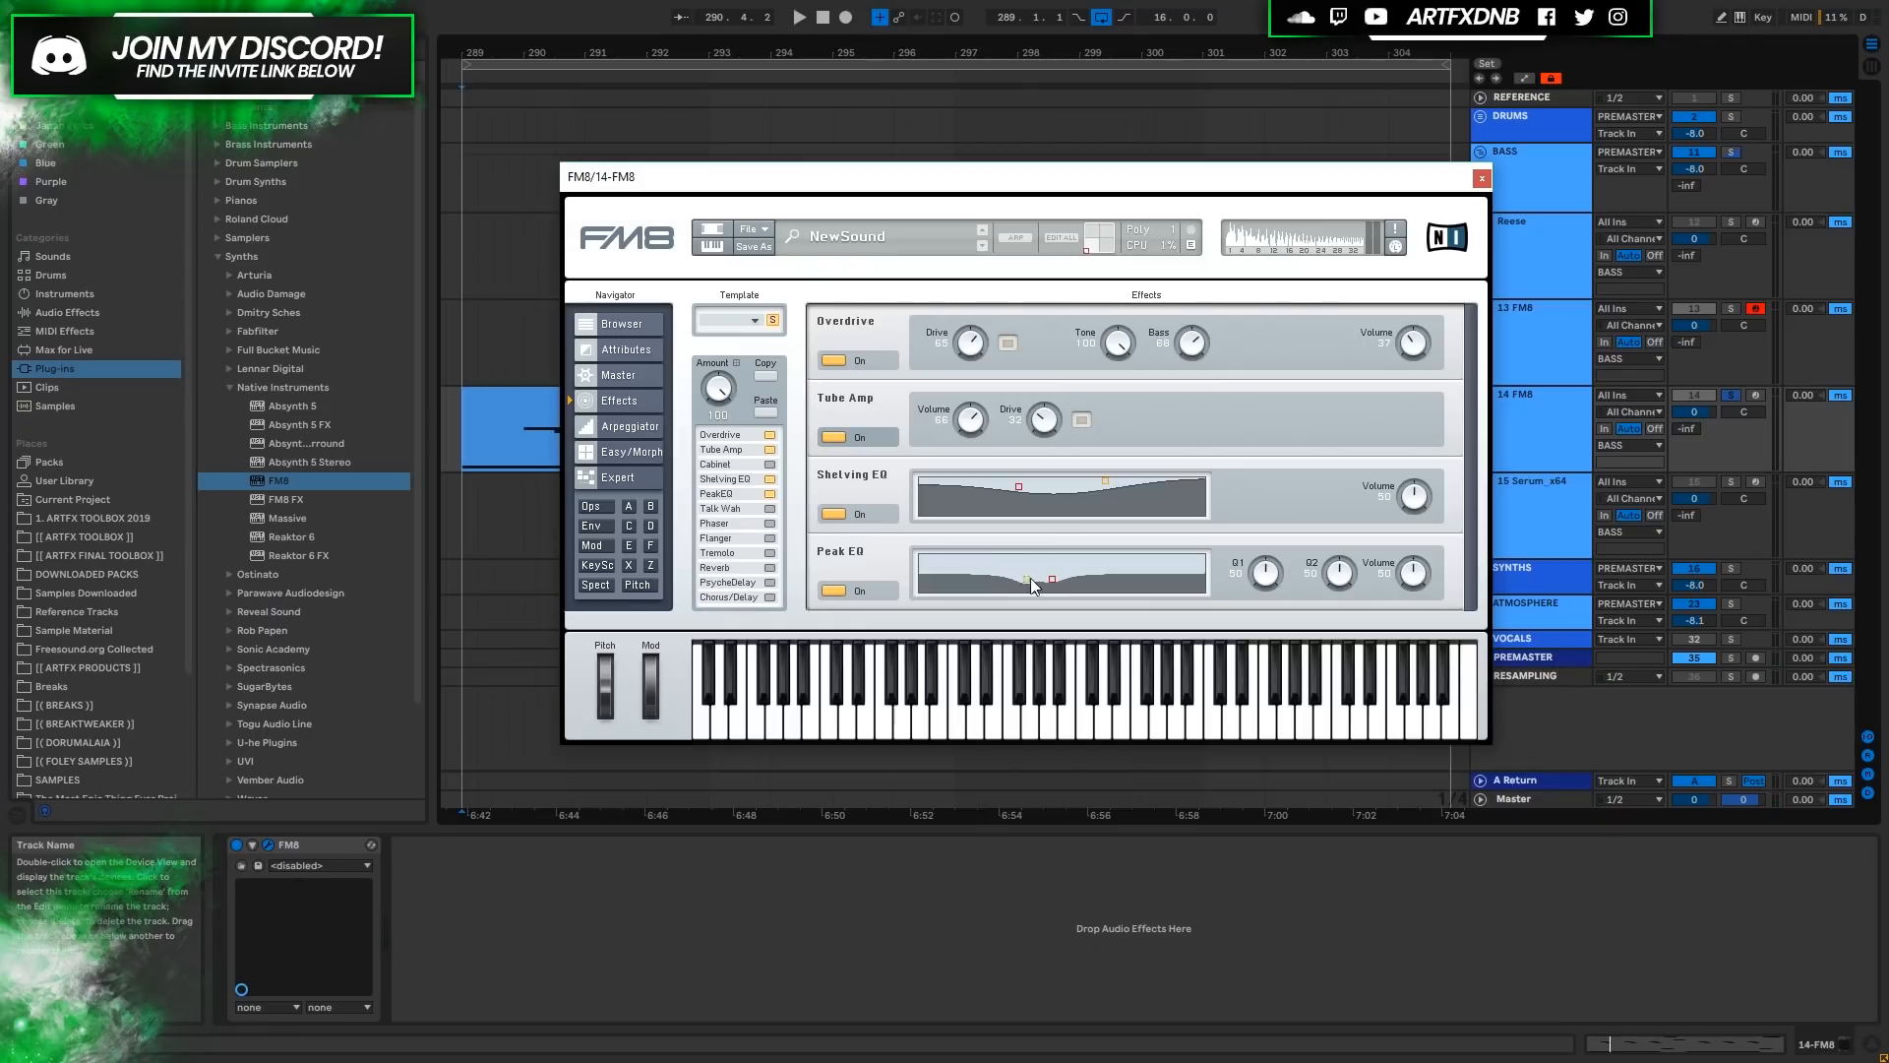
{"action": "left_click_drag", "start_coordinate": [1138, 578], "coordinate": [1019, 582]}
{"action": "key", "text": "space"}
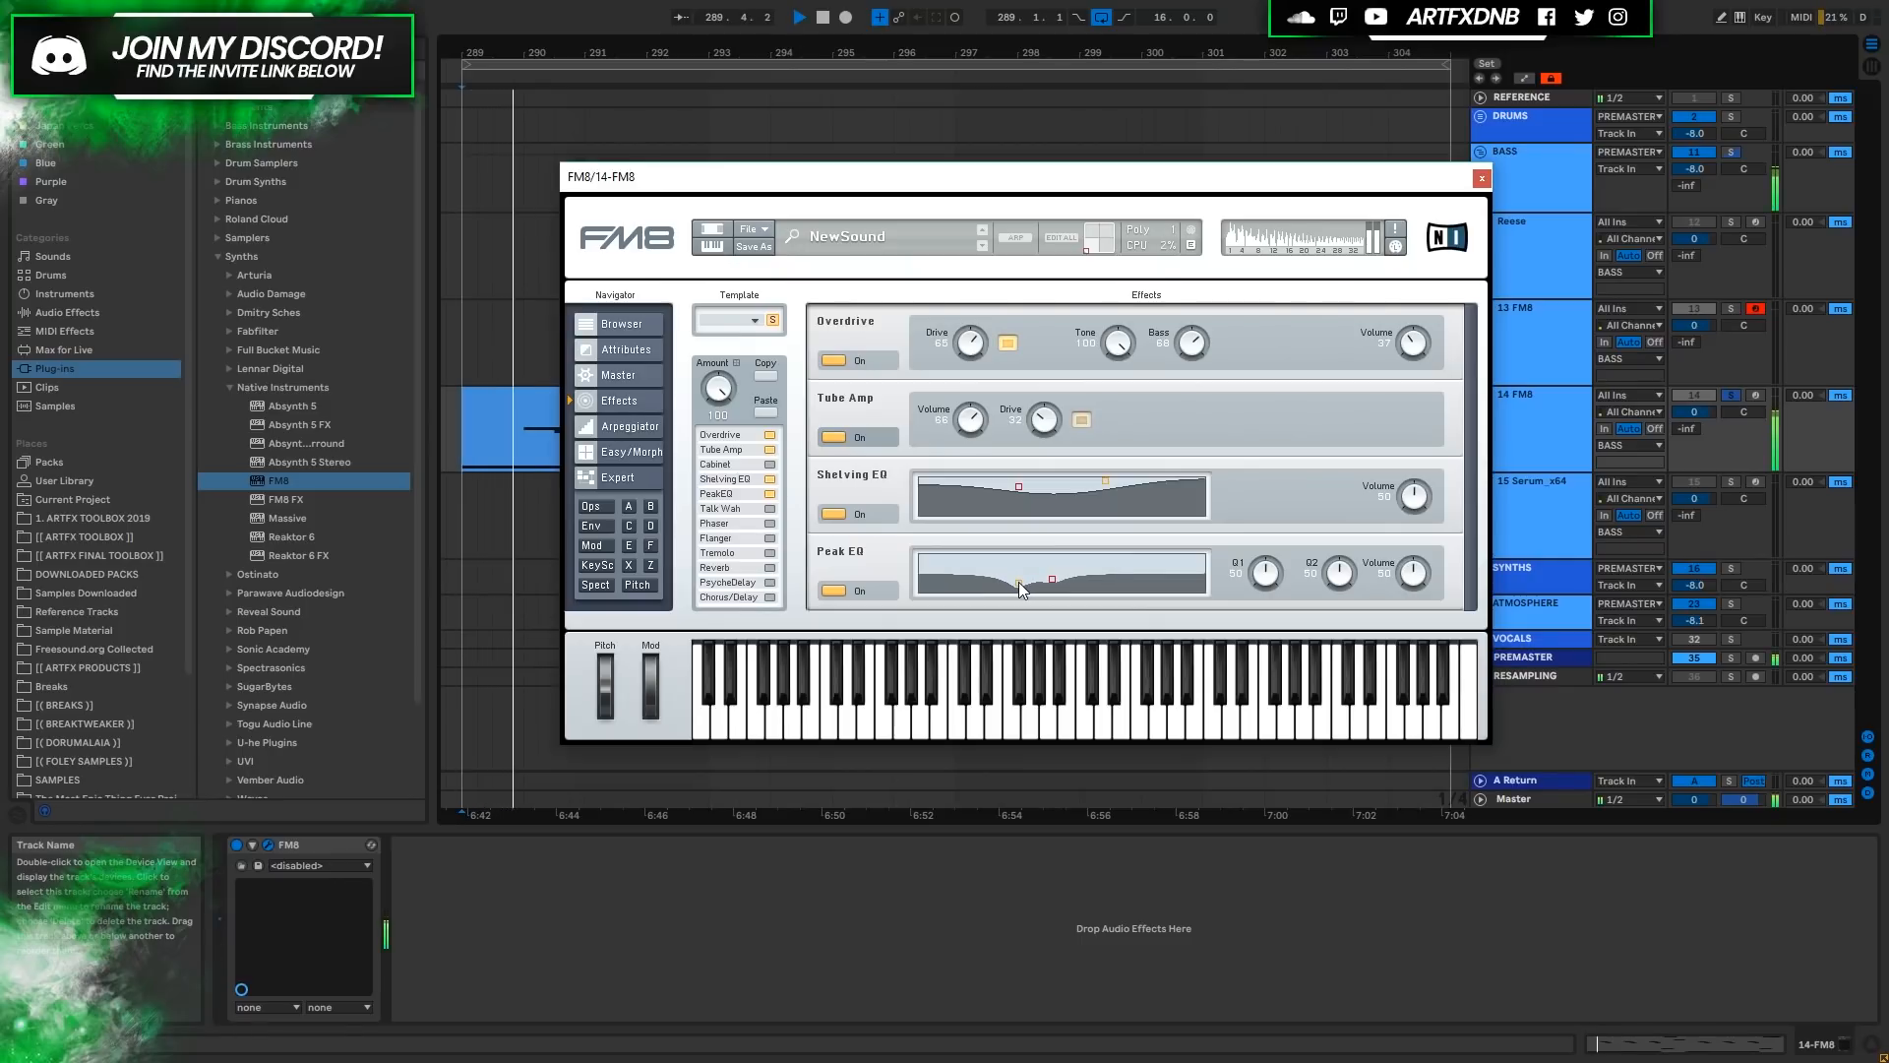
{"action": "key", "text": "space"}
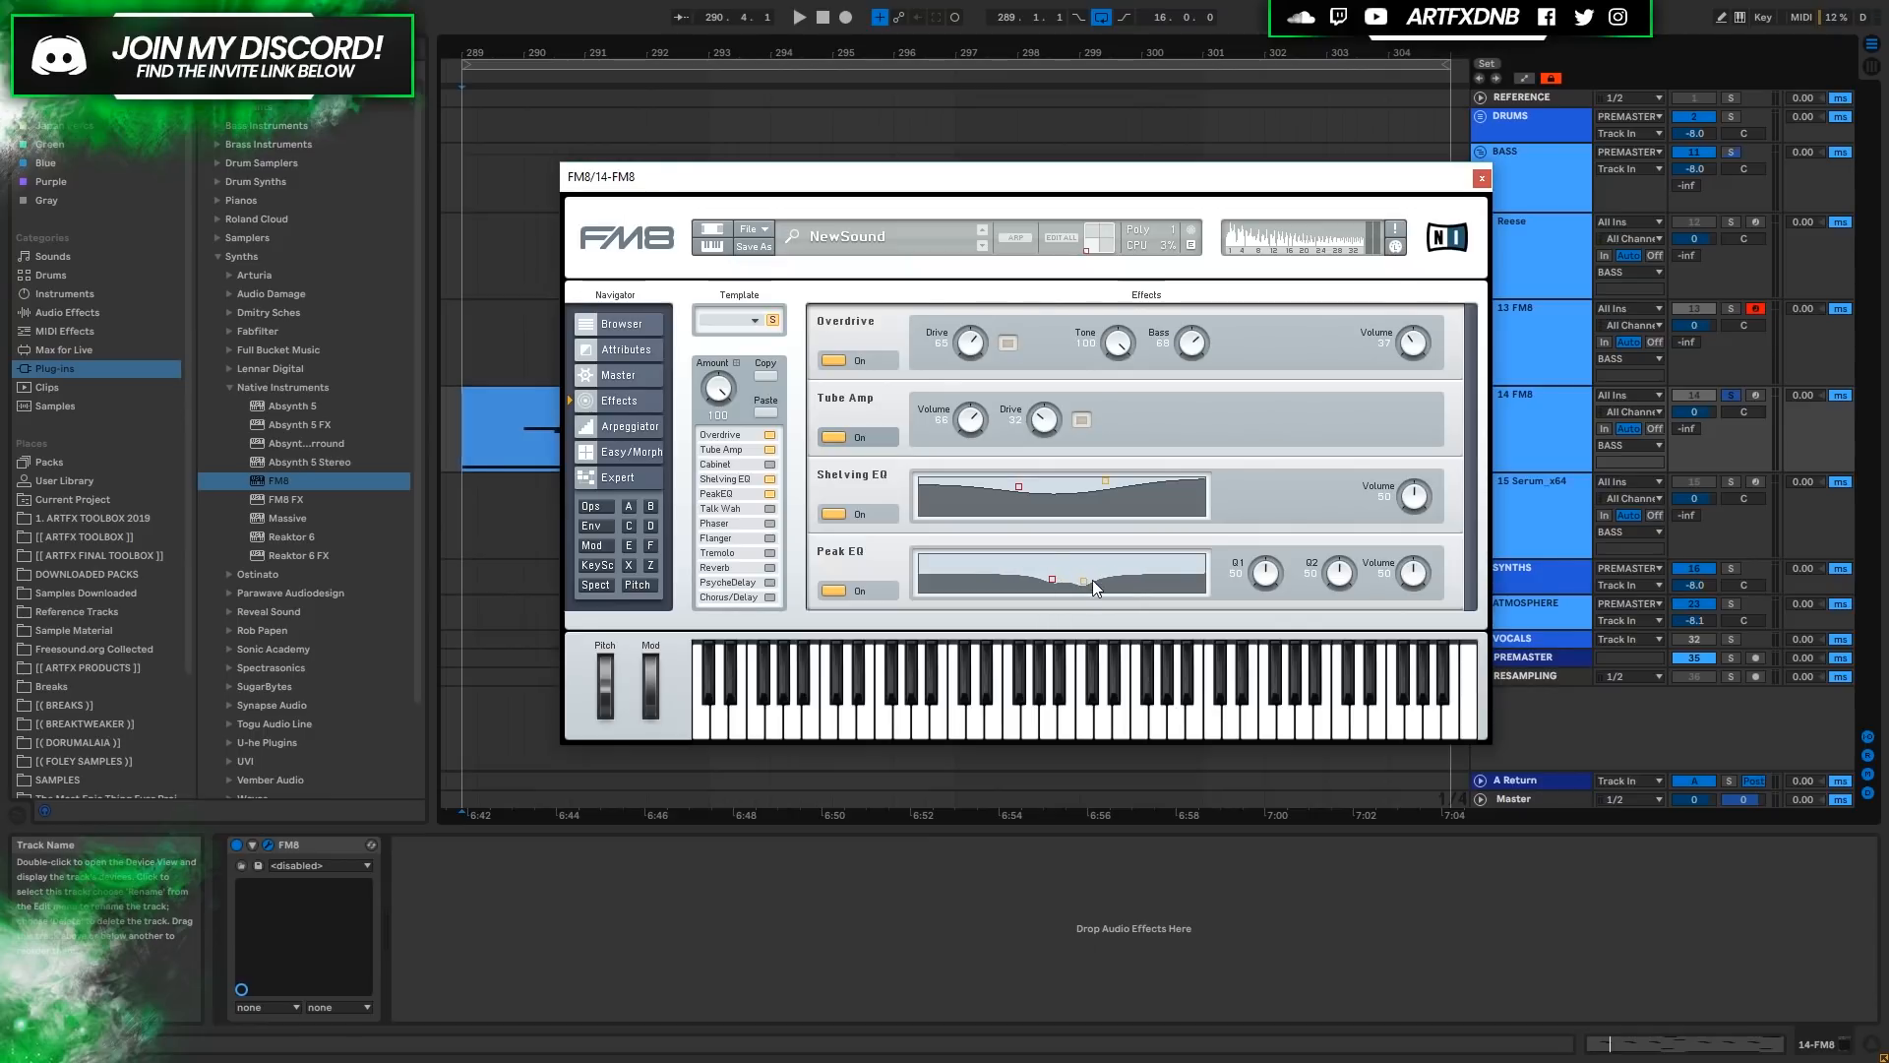
Try the Peak EQ's second band at a higher frequency, return it close to the first band and audition both positions.
{"action": "left_click_drag", "start_coordinate": [1118, 582], "coordinate": [1115, 581]}
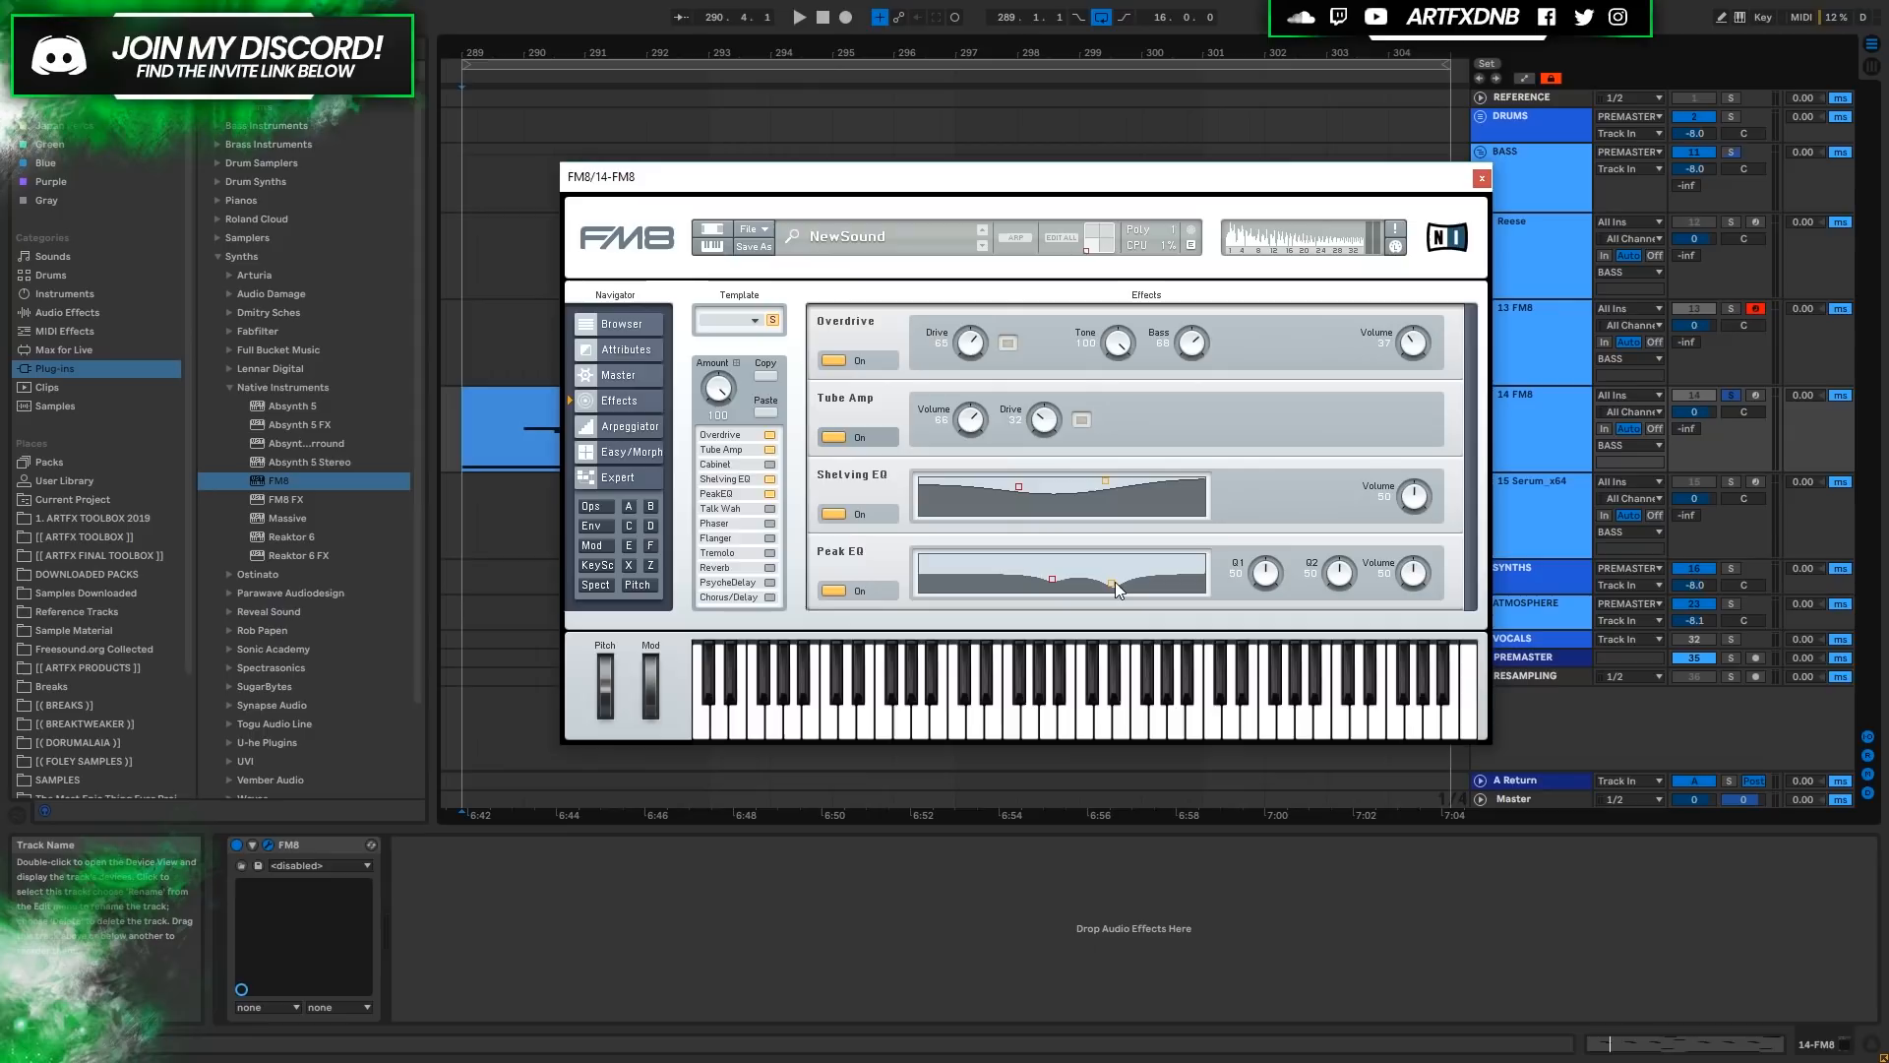
{"action": "key", "text": "space"}
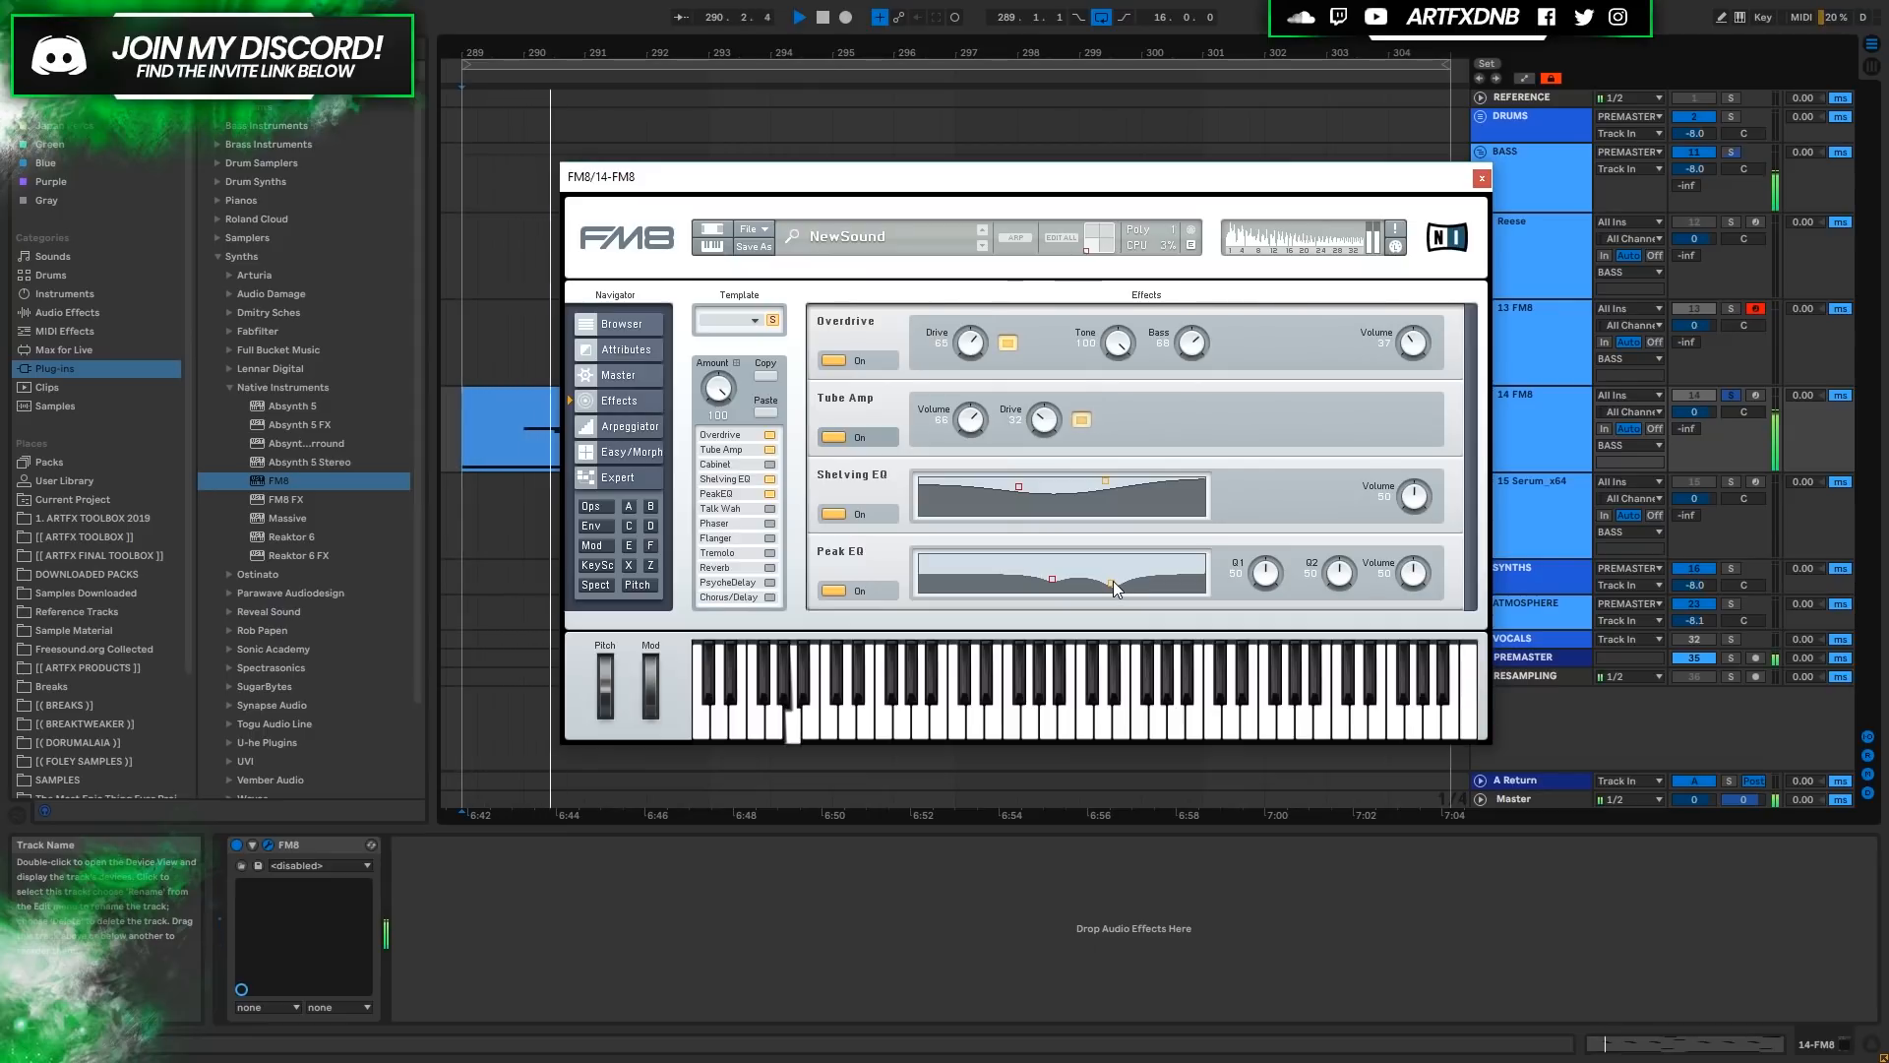
{"action": "key", "text": "space"}
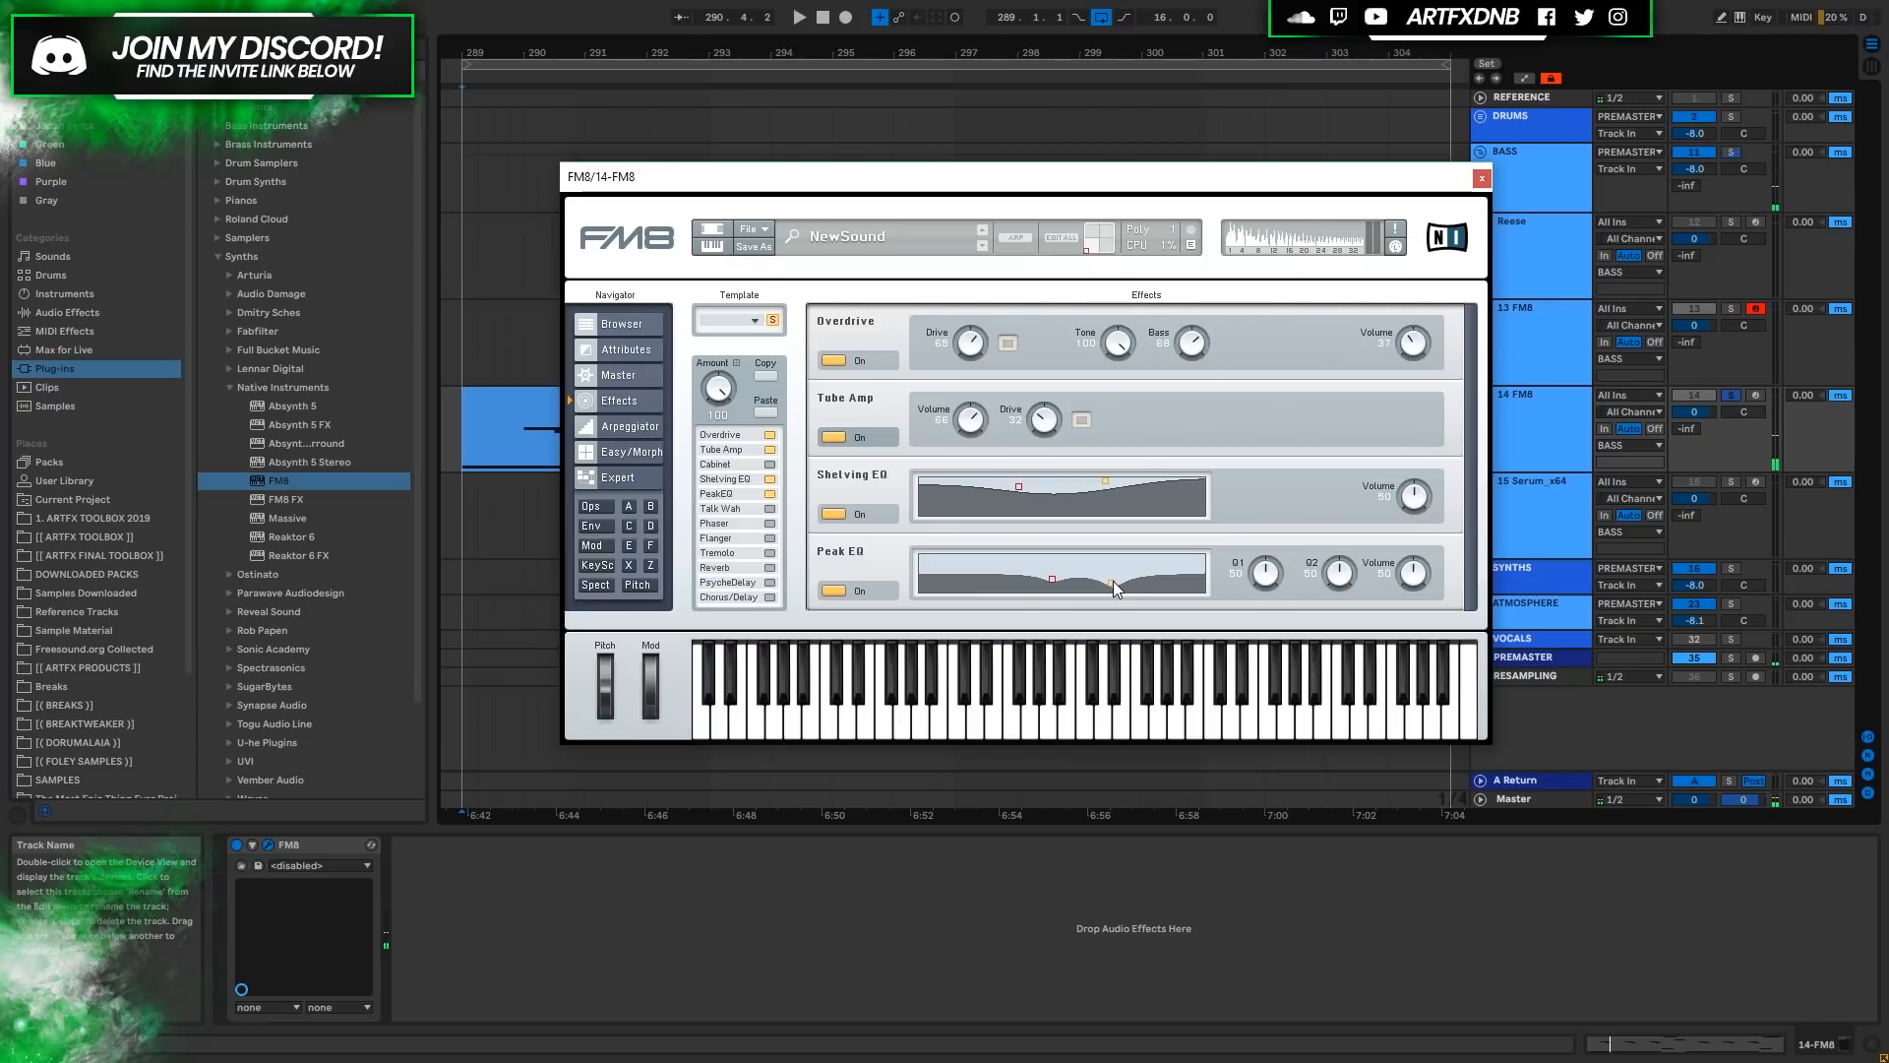
{"action": "left_click_drag", "start_coordinate": [1113, 580], "coordinate": [1066, 575]}
{"action": "key", "text": "space"}
{"action": "key", "text": "space"}
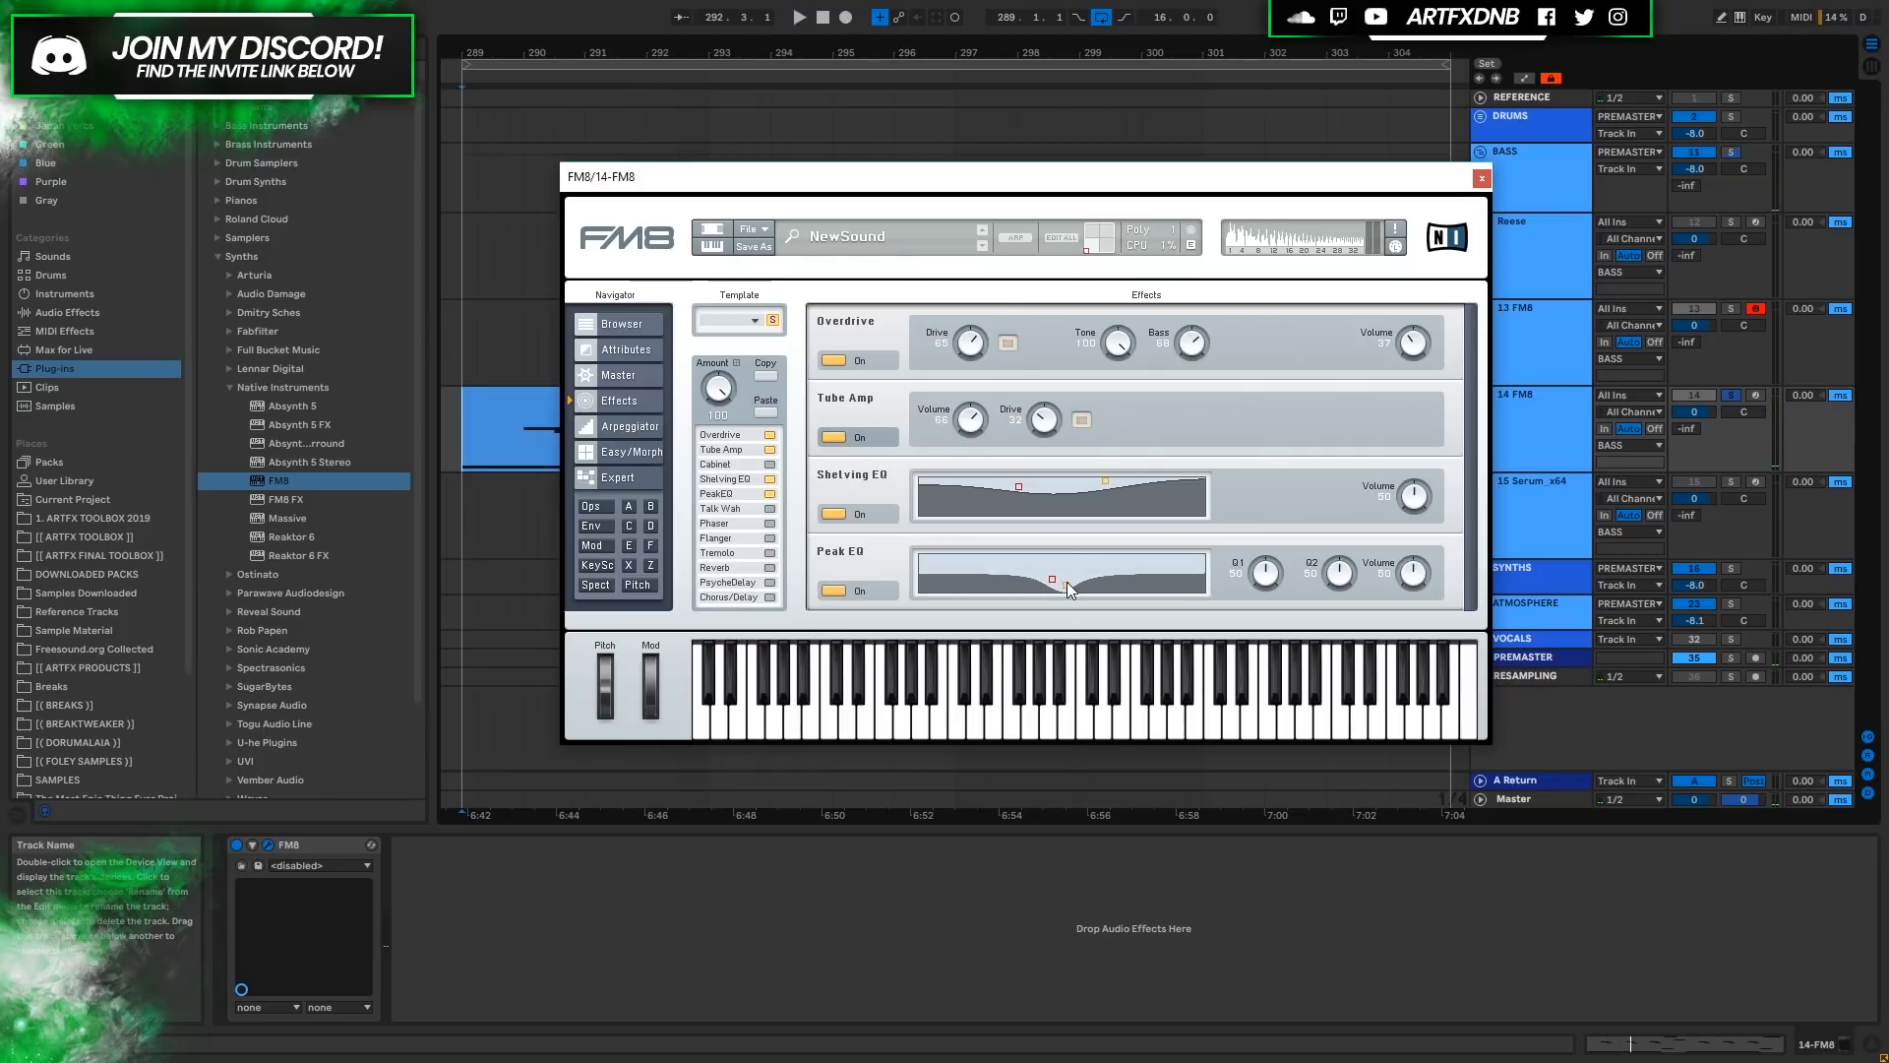
Reduce the cut of the Peak EQ's second band, keeping it just above the first band's frequency, and audition the clip.
{"action": "key", "text": "a"}
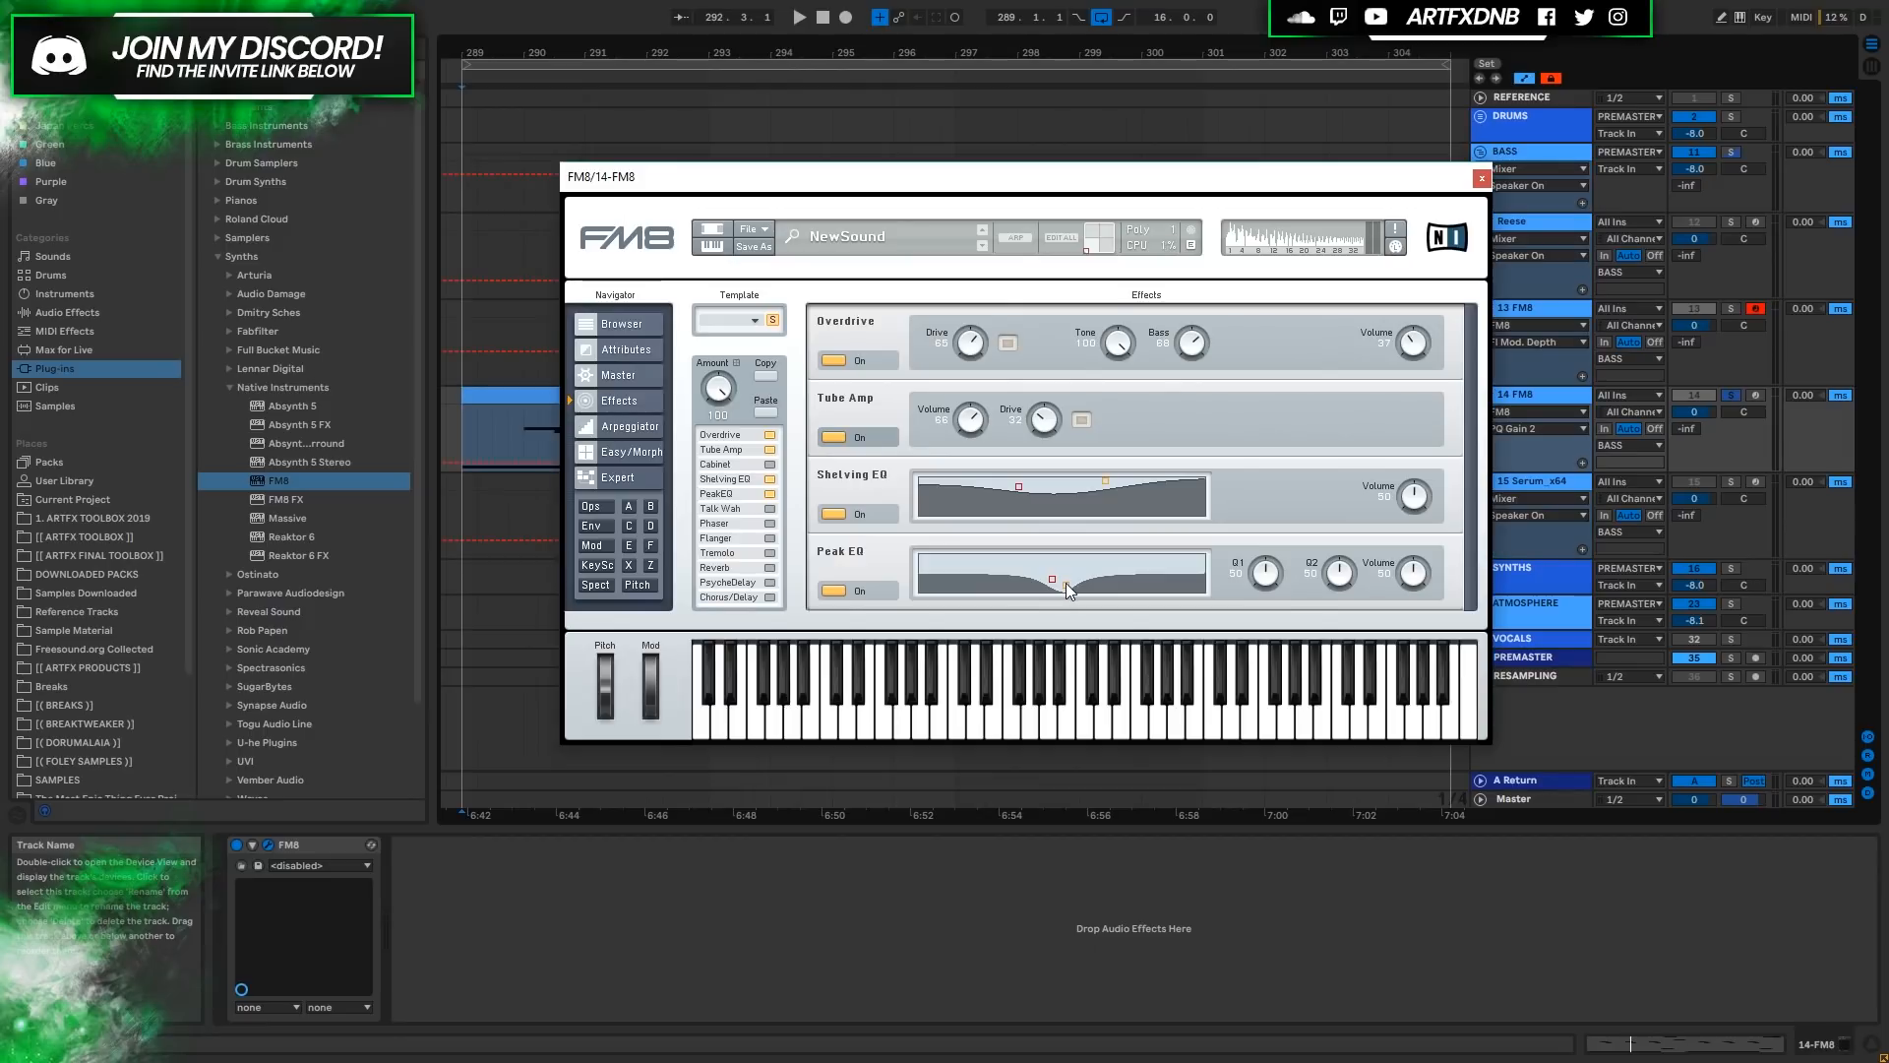
{"action": "left_click_drag", "start_coordinate": [1066, 587], "coordinate": [1064, 584]}
{"action": "key", "text": "a"}
{"action": "key", "text": "space"}
{"action": "key", "text": "space"}
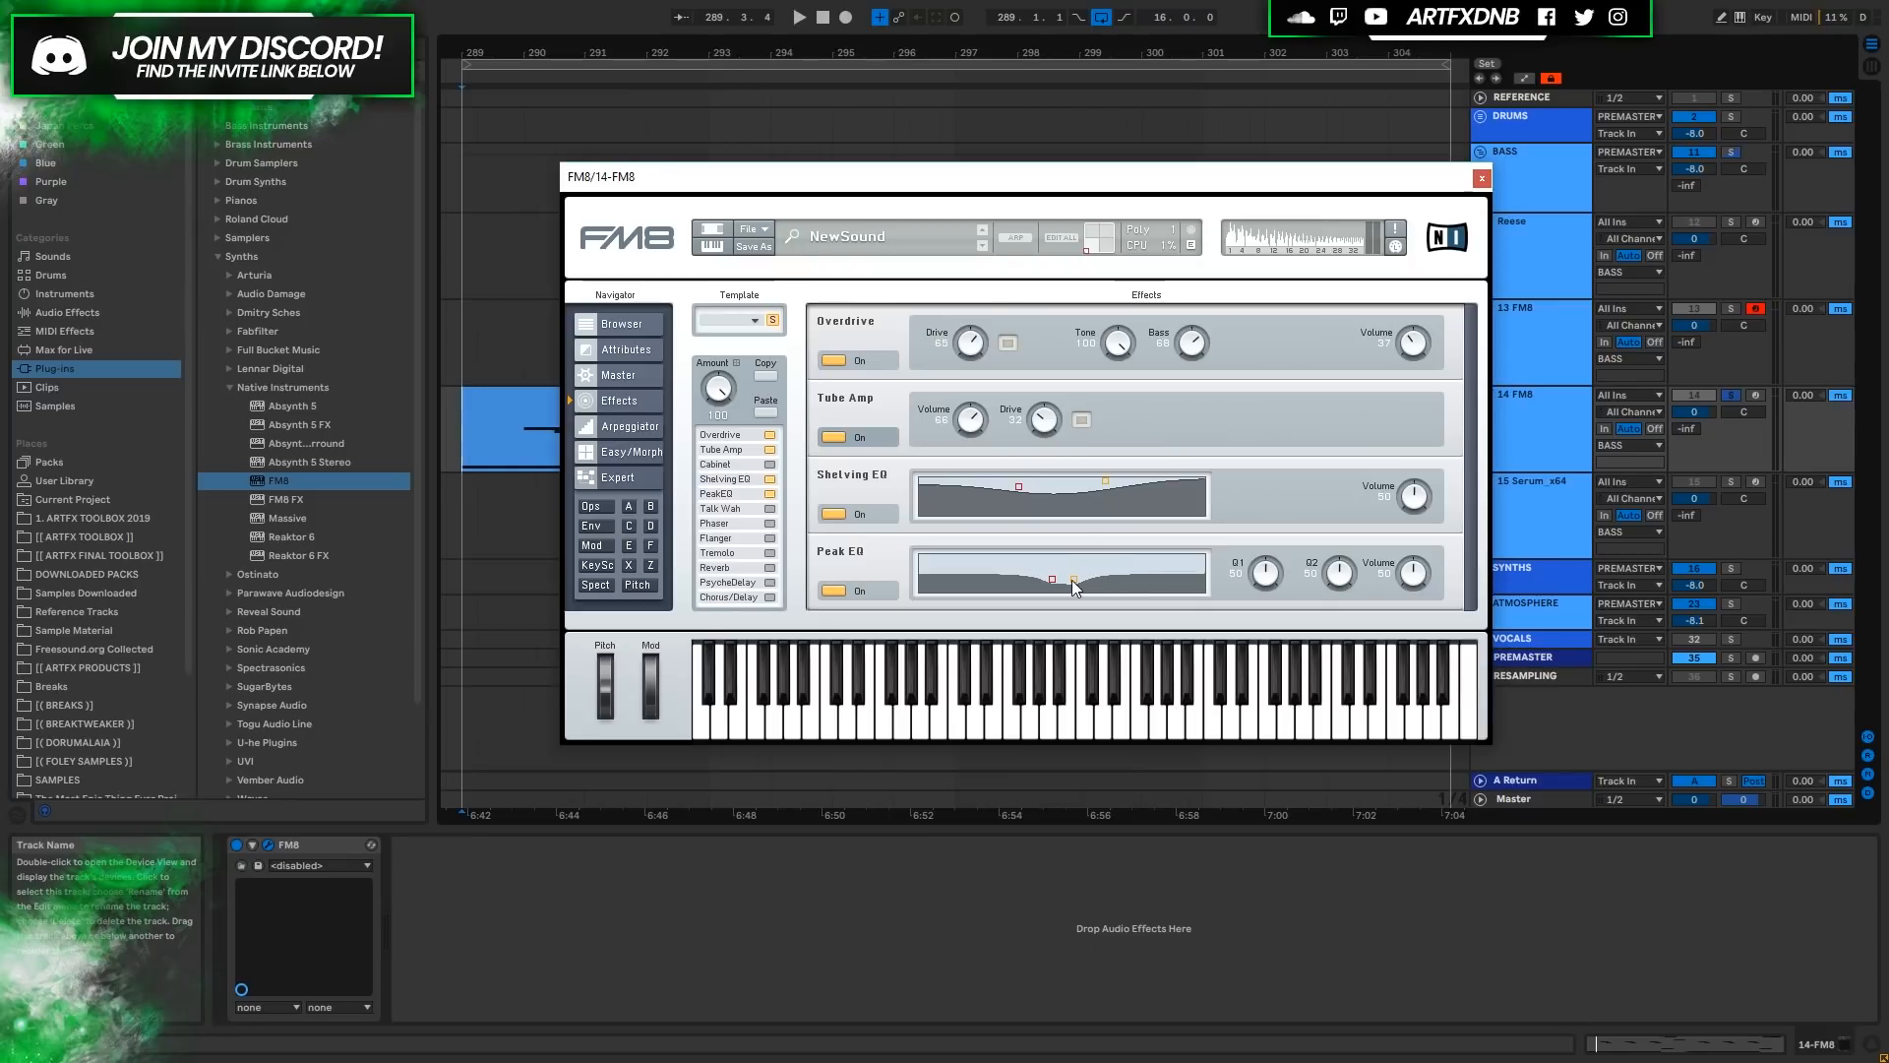
{"action": "left_click_drag", "start_coordinate": [1072, 581], "coordinate": [1072, 572]}
{"action": "key", "text": "space"}
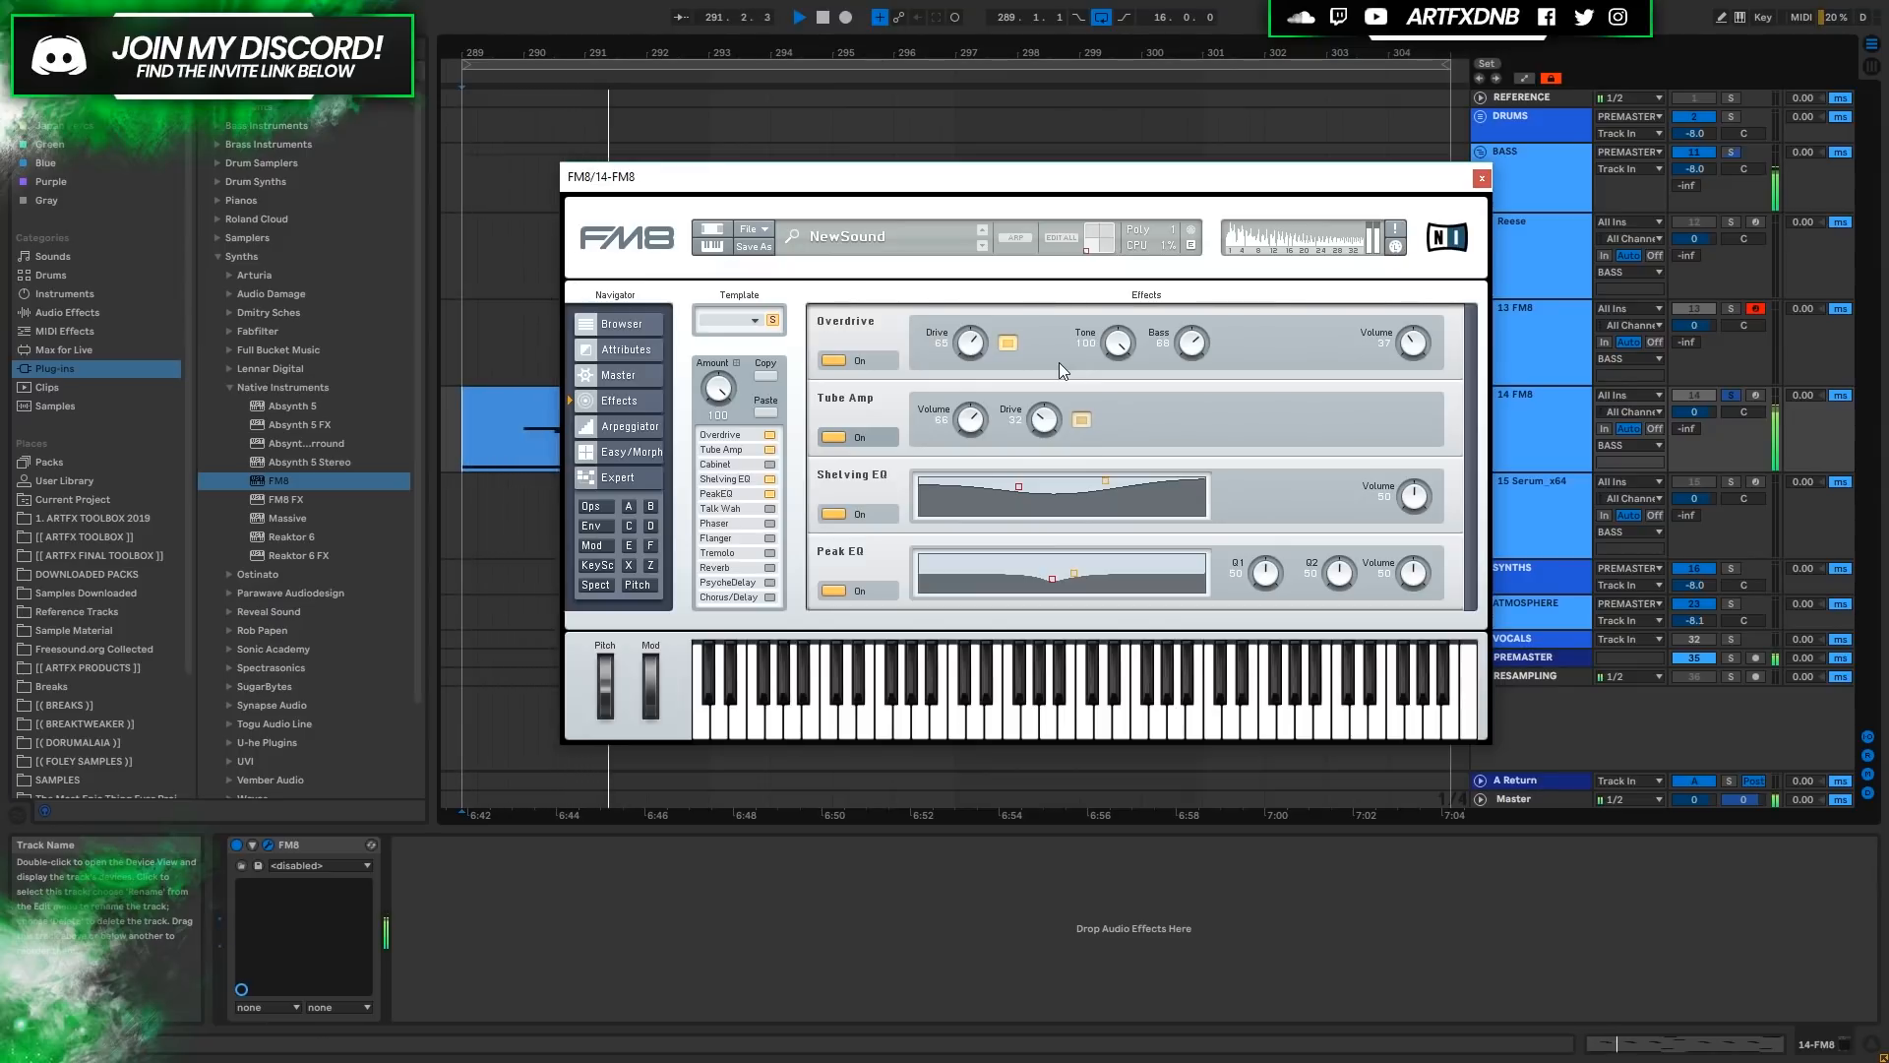
{"action": "key", "text": "space"}
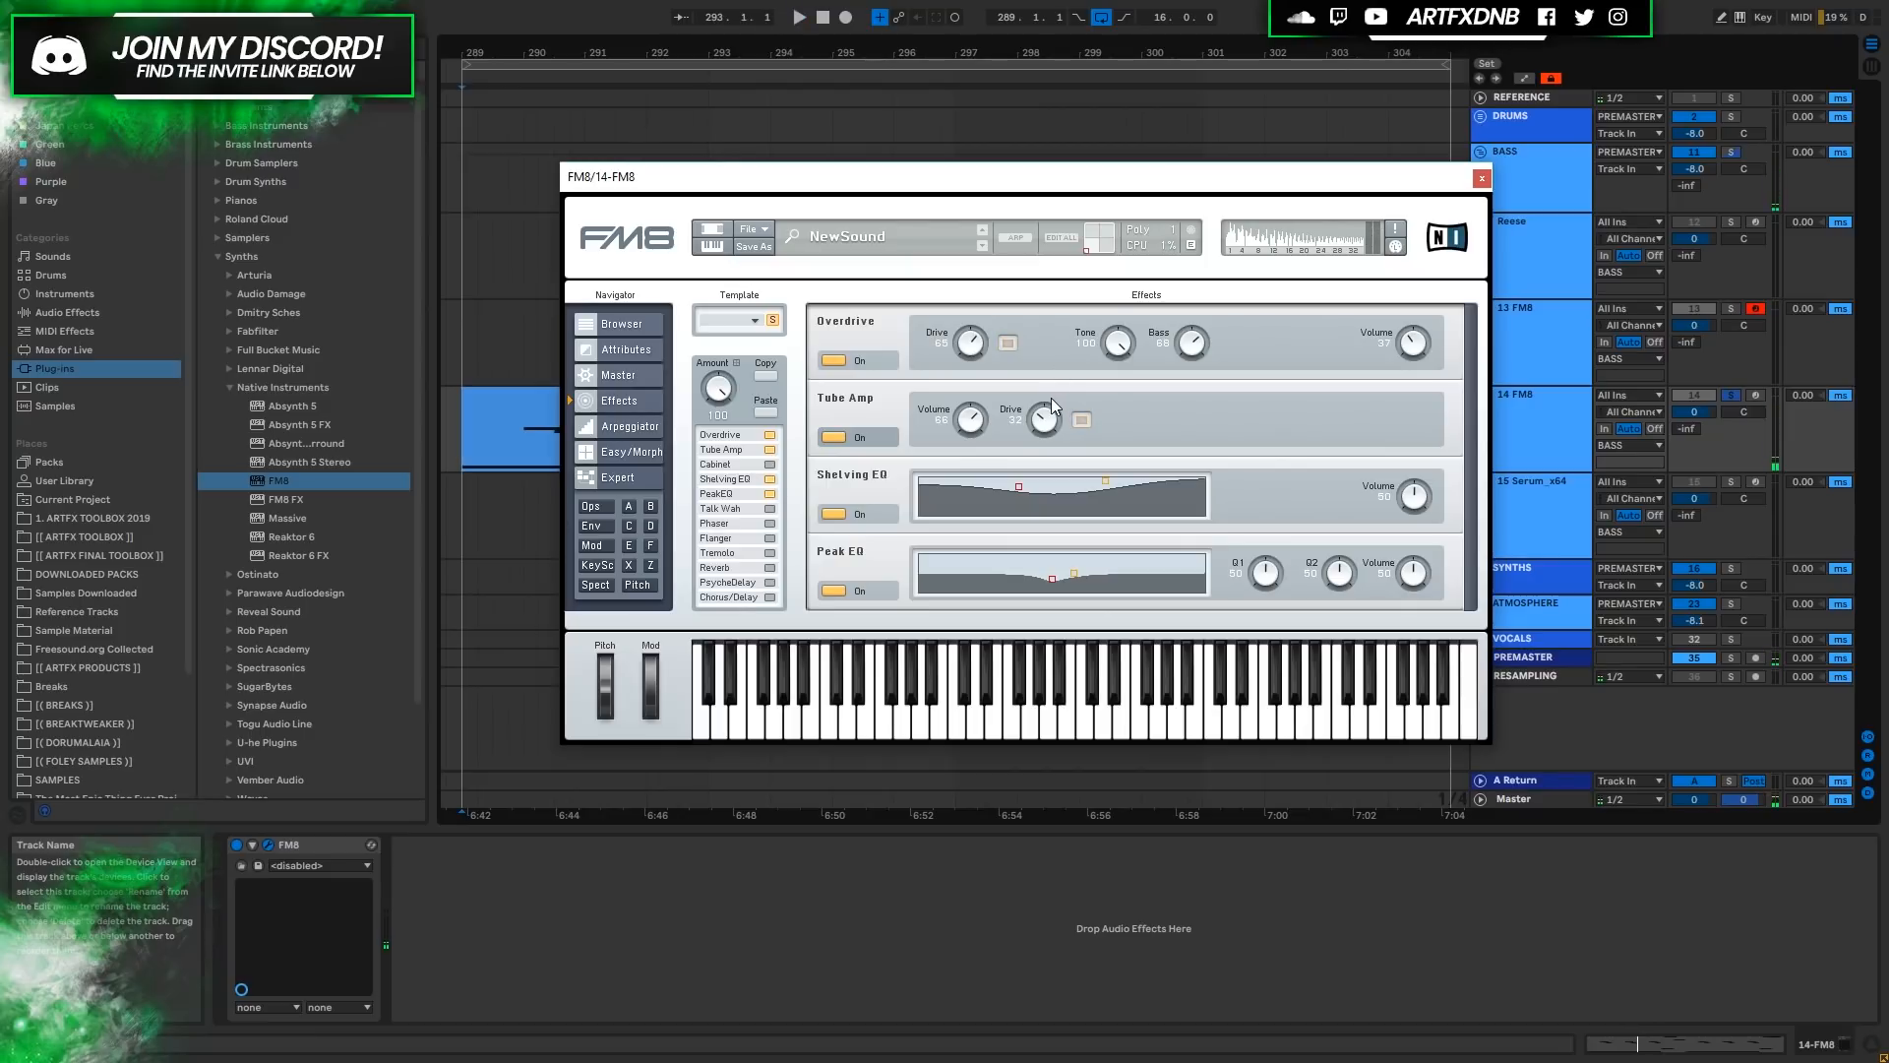
Add the Flanger effect at the end of the effects chain and audition the clip.
{"action": "left_click", "coordinate": [771, 538]}
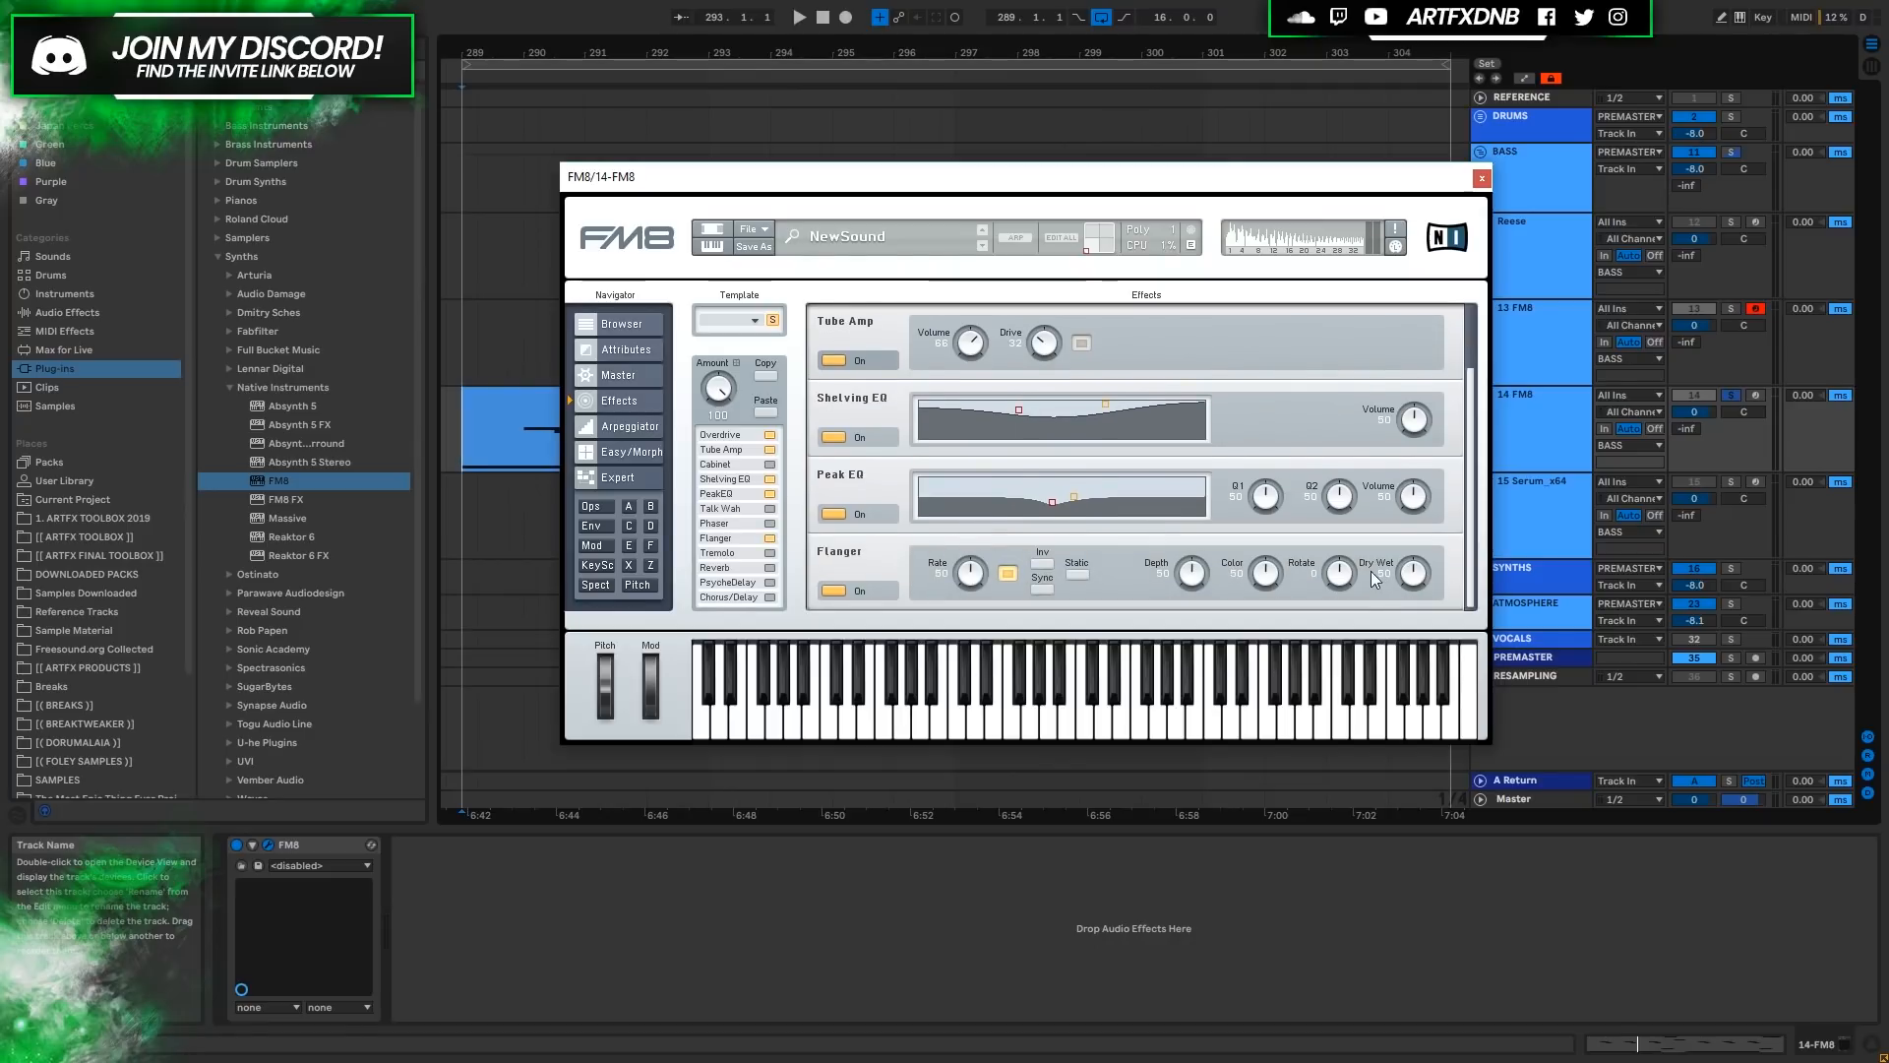
{"action": "key", "text": "space"}
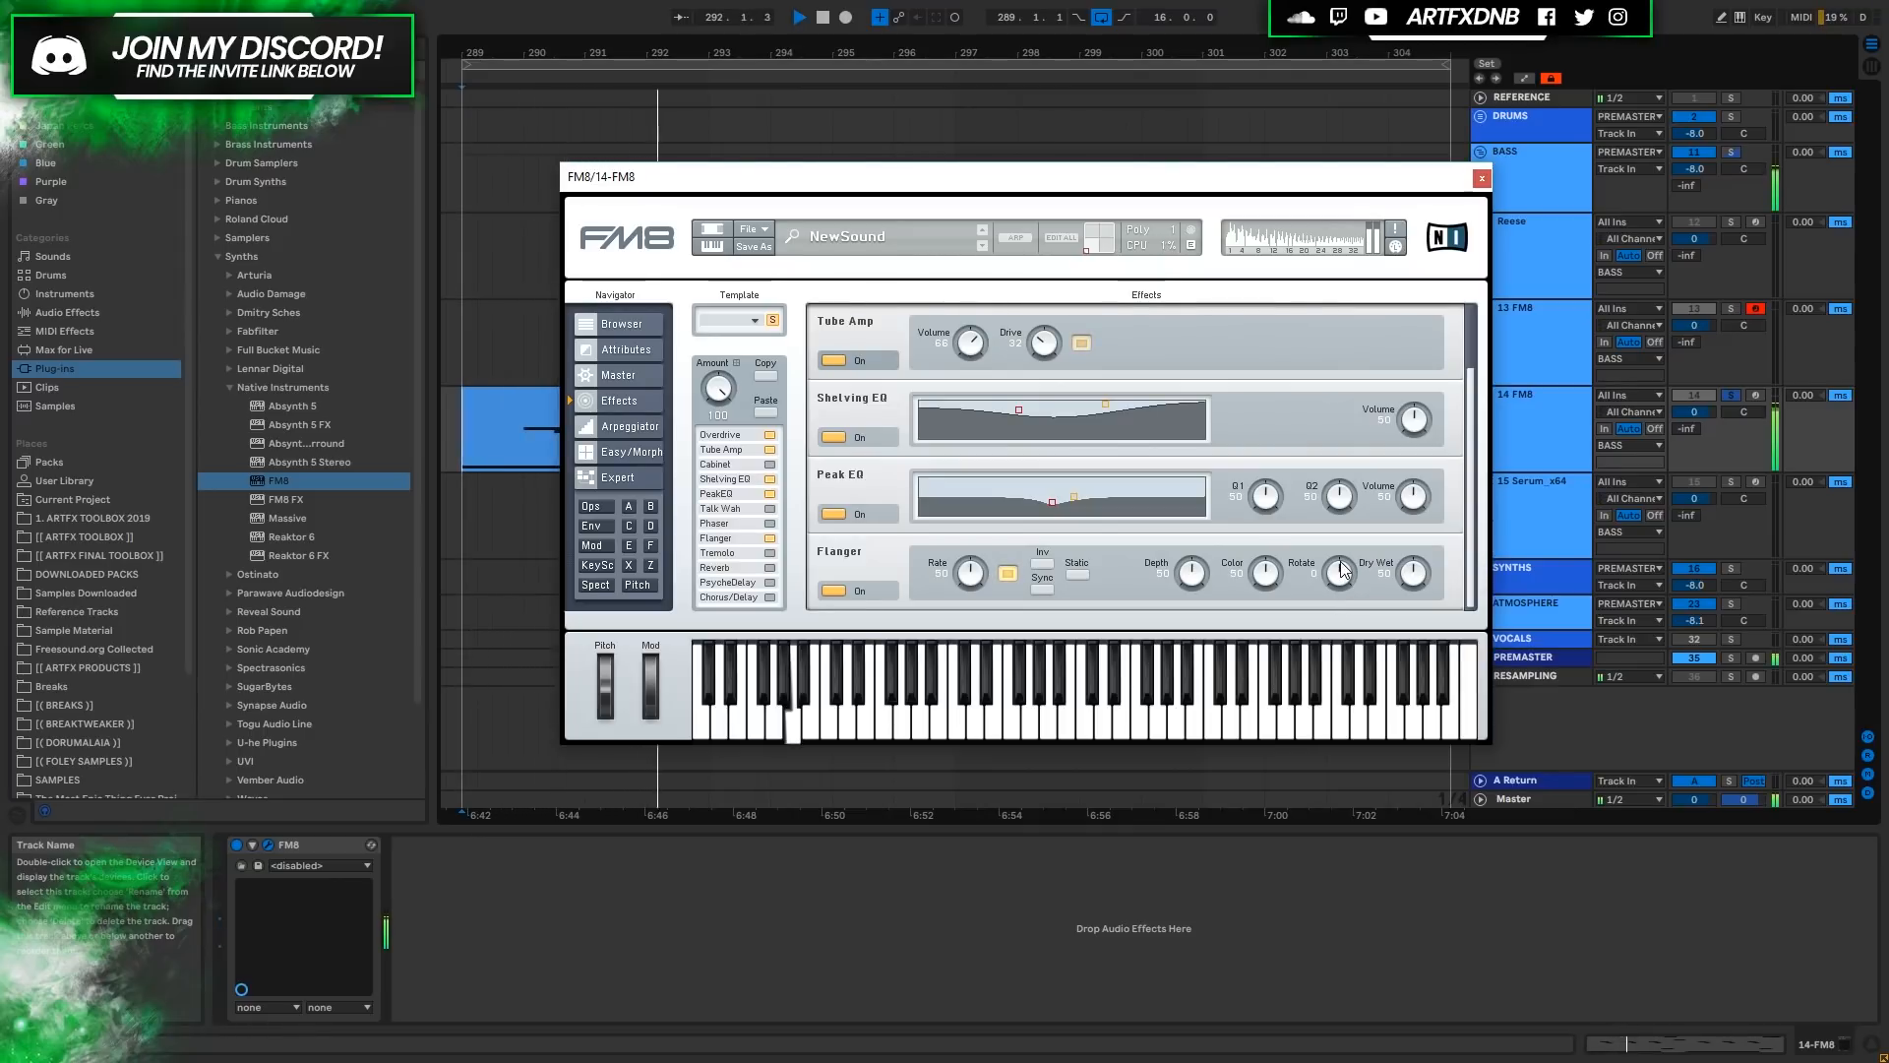
{"action": "key", "text": "space"}
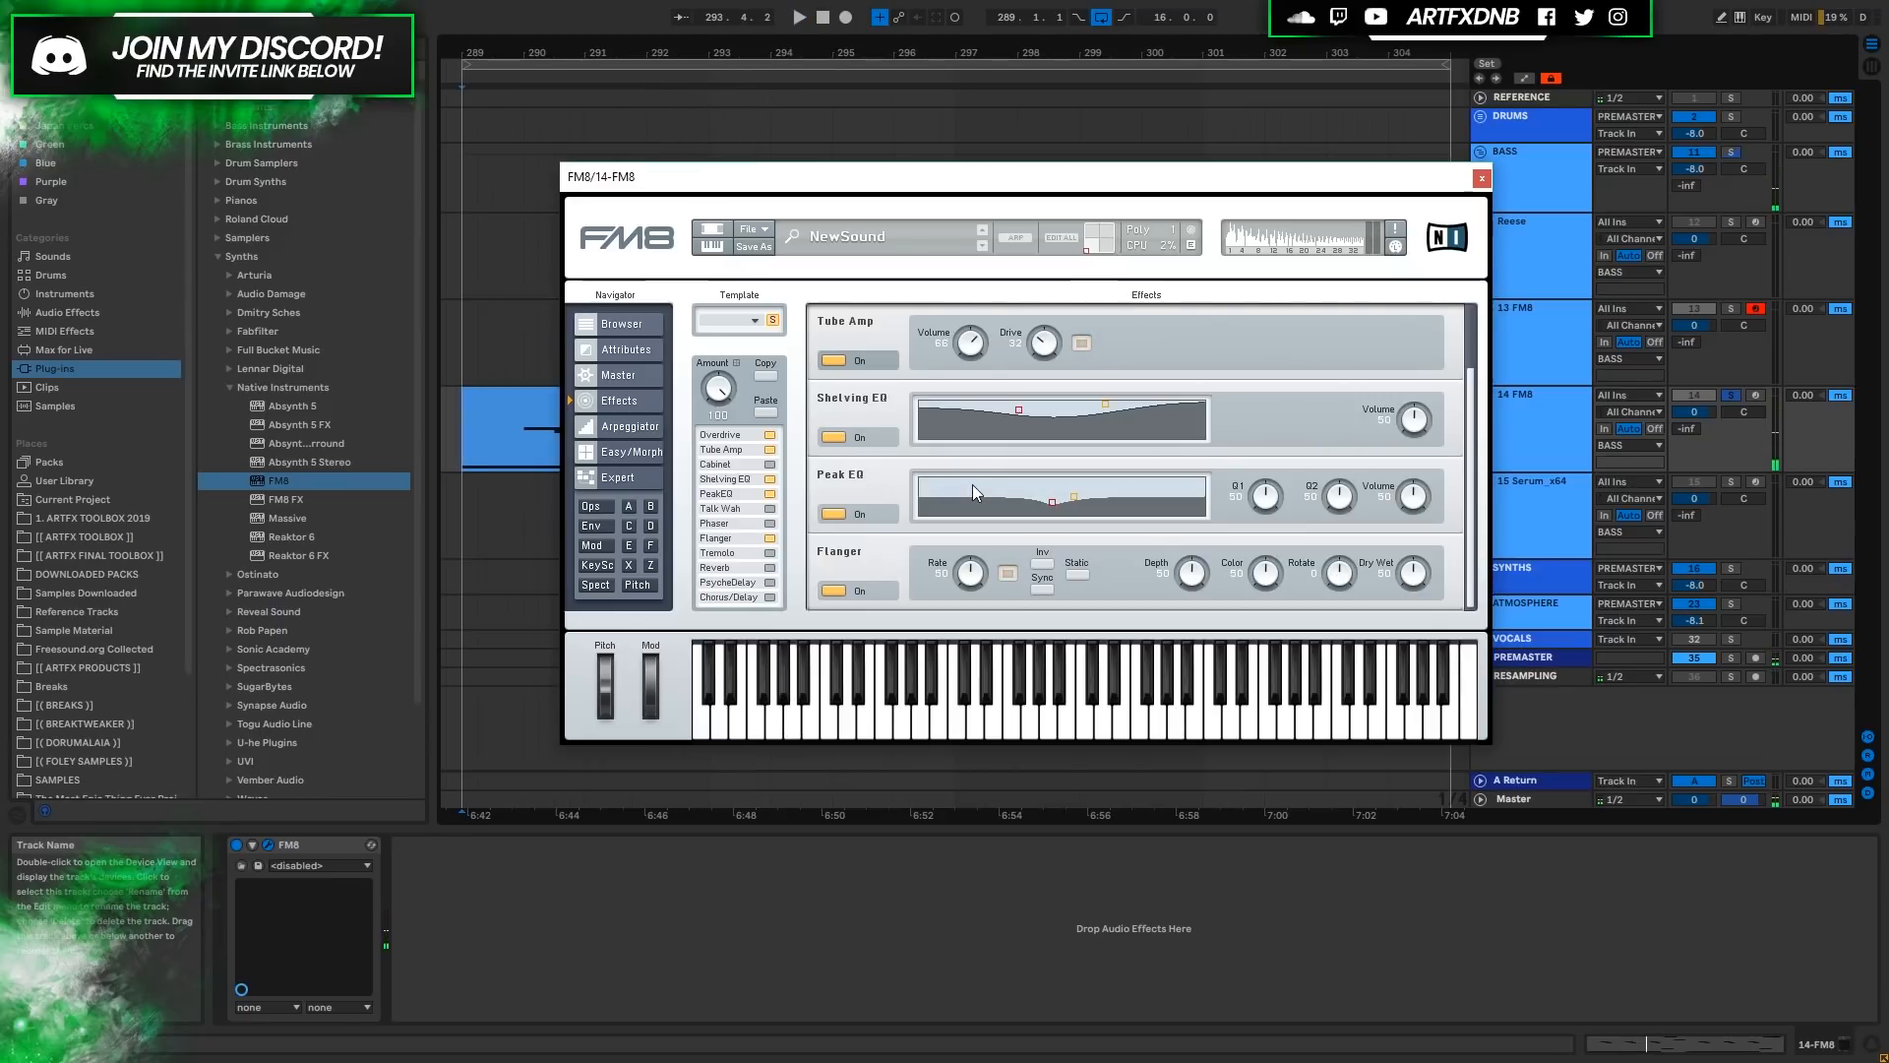
Enable Sync on the Flanger, adjust its dry/wet mix, depth and color, and audition the clip.
{"action": "left_click", "coordinate": [1046, 588]}
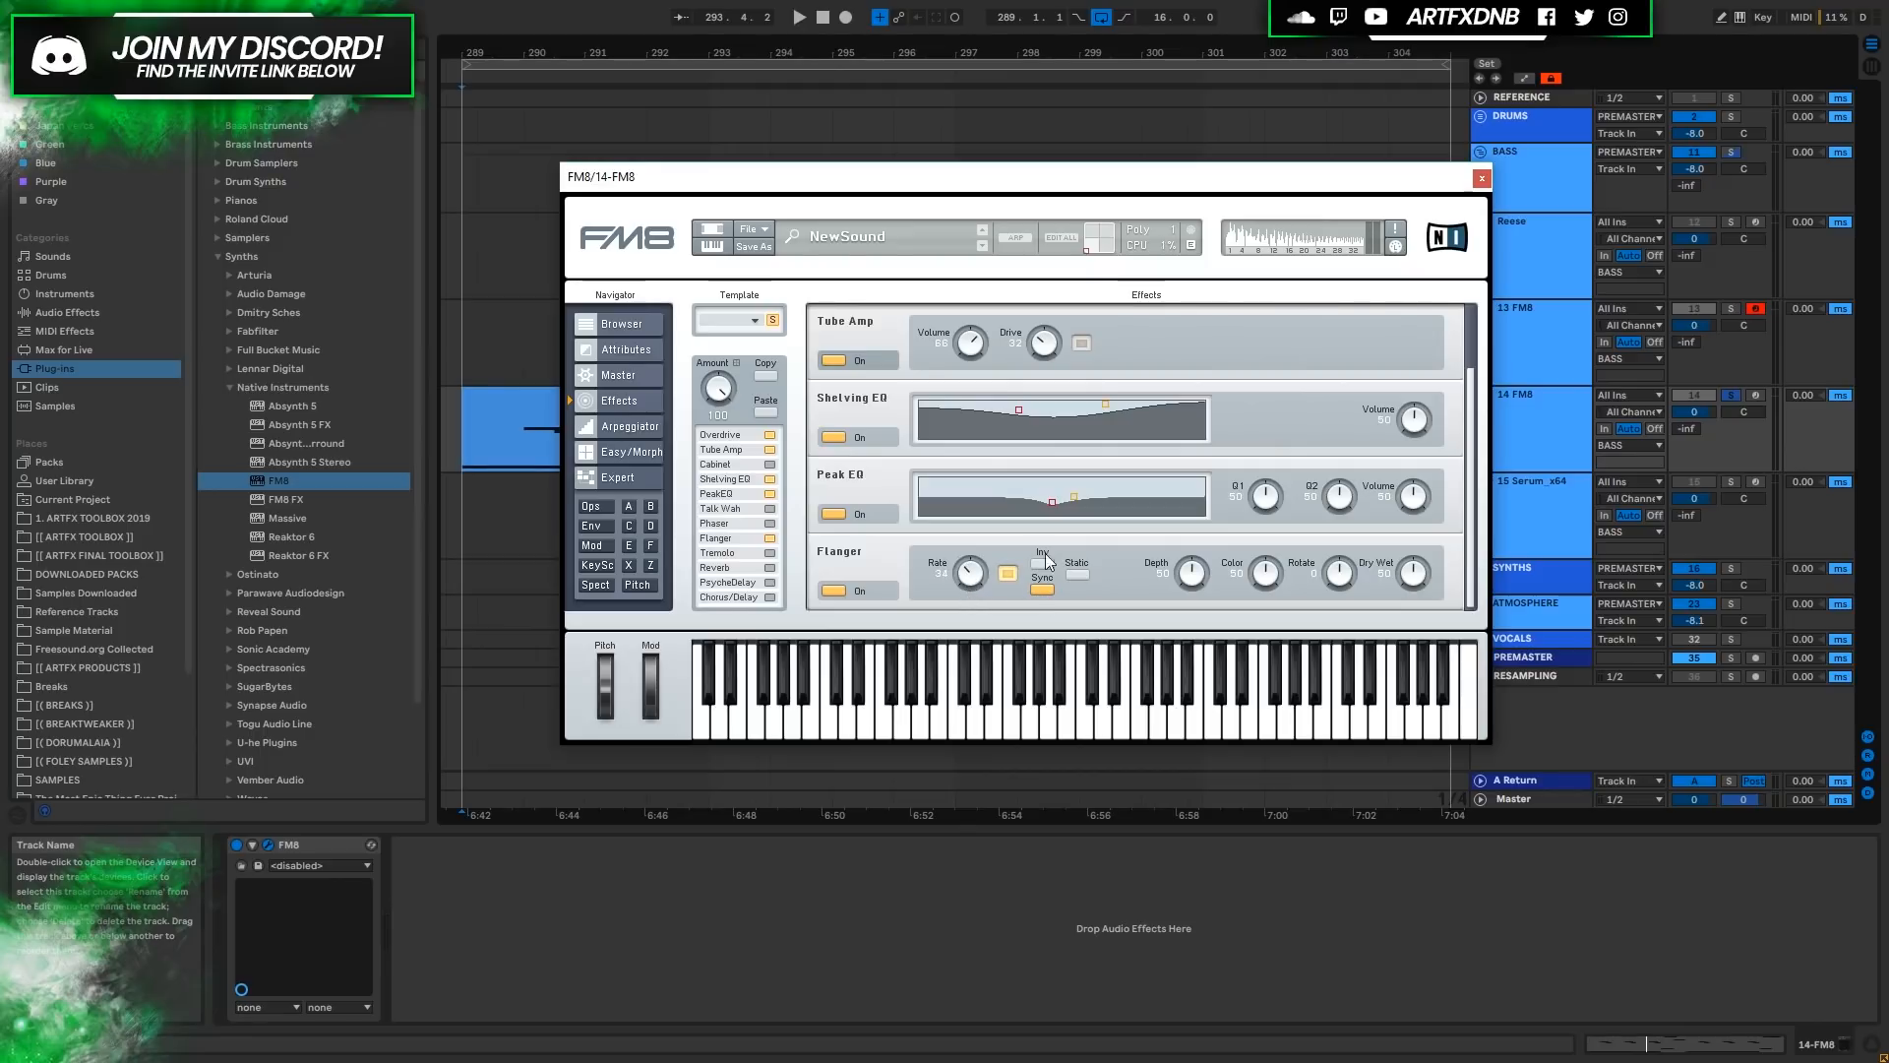
{"action": "left_click_drag", "start_coordinate": [1419, 592], "coordinate": [1415, 598]}
{"action": "left_click_drag", "start_coordinate": [1198, 577], "coordinate": [1196, 580]}
{"action": "left_click_drag", "start_coordinate": [1270, 576], "coordinate": [1270, 579]}
{"action": "key", "text": "space"}
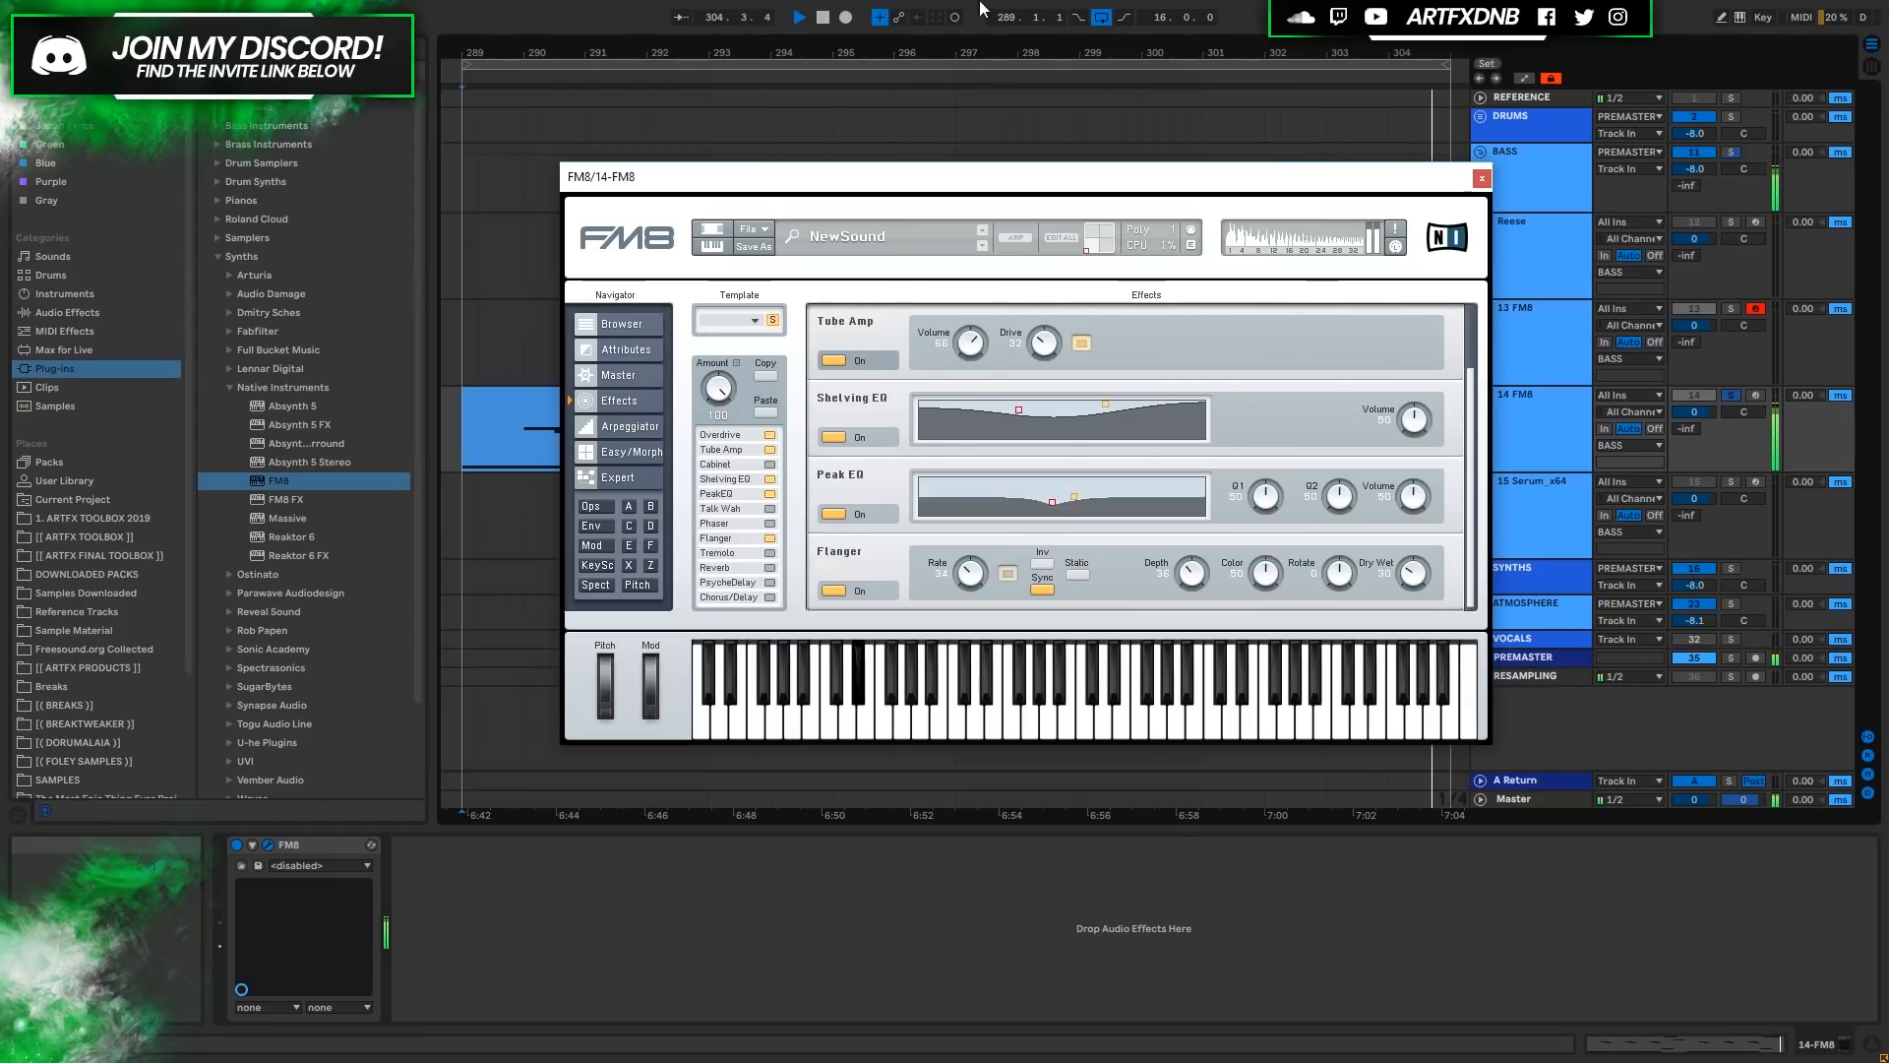
{"action": "key", "text": "space"}
Close and reopen the FM8 window, show the Expert page with the FM matrix and audition the clip.
{"action": "left_click", "coordinate": [1481, 177]}
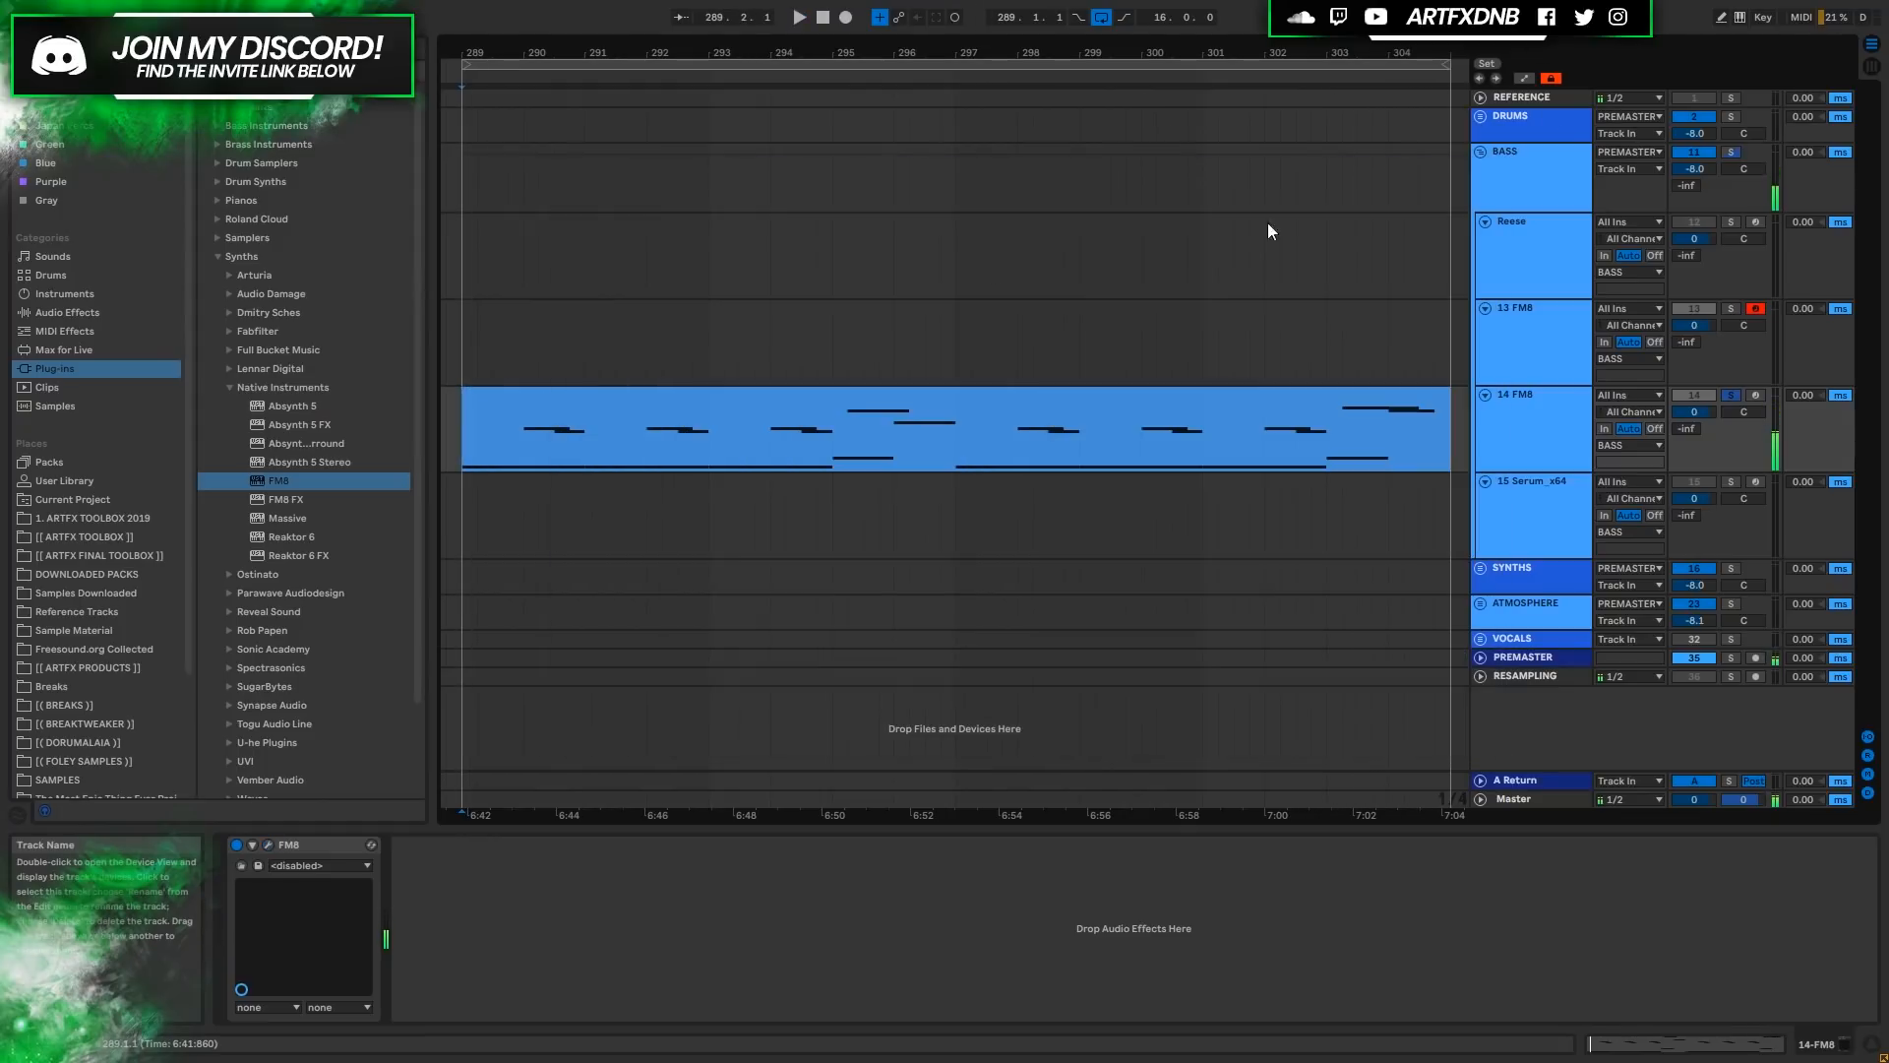
{"action": "left_click", "coordinate": [267, 845]}
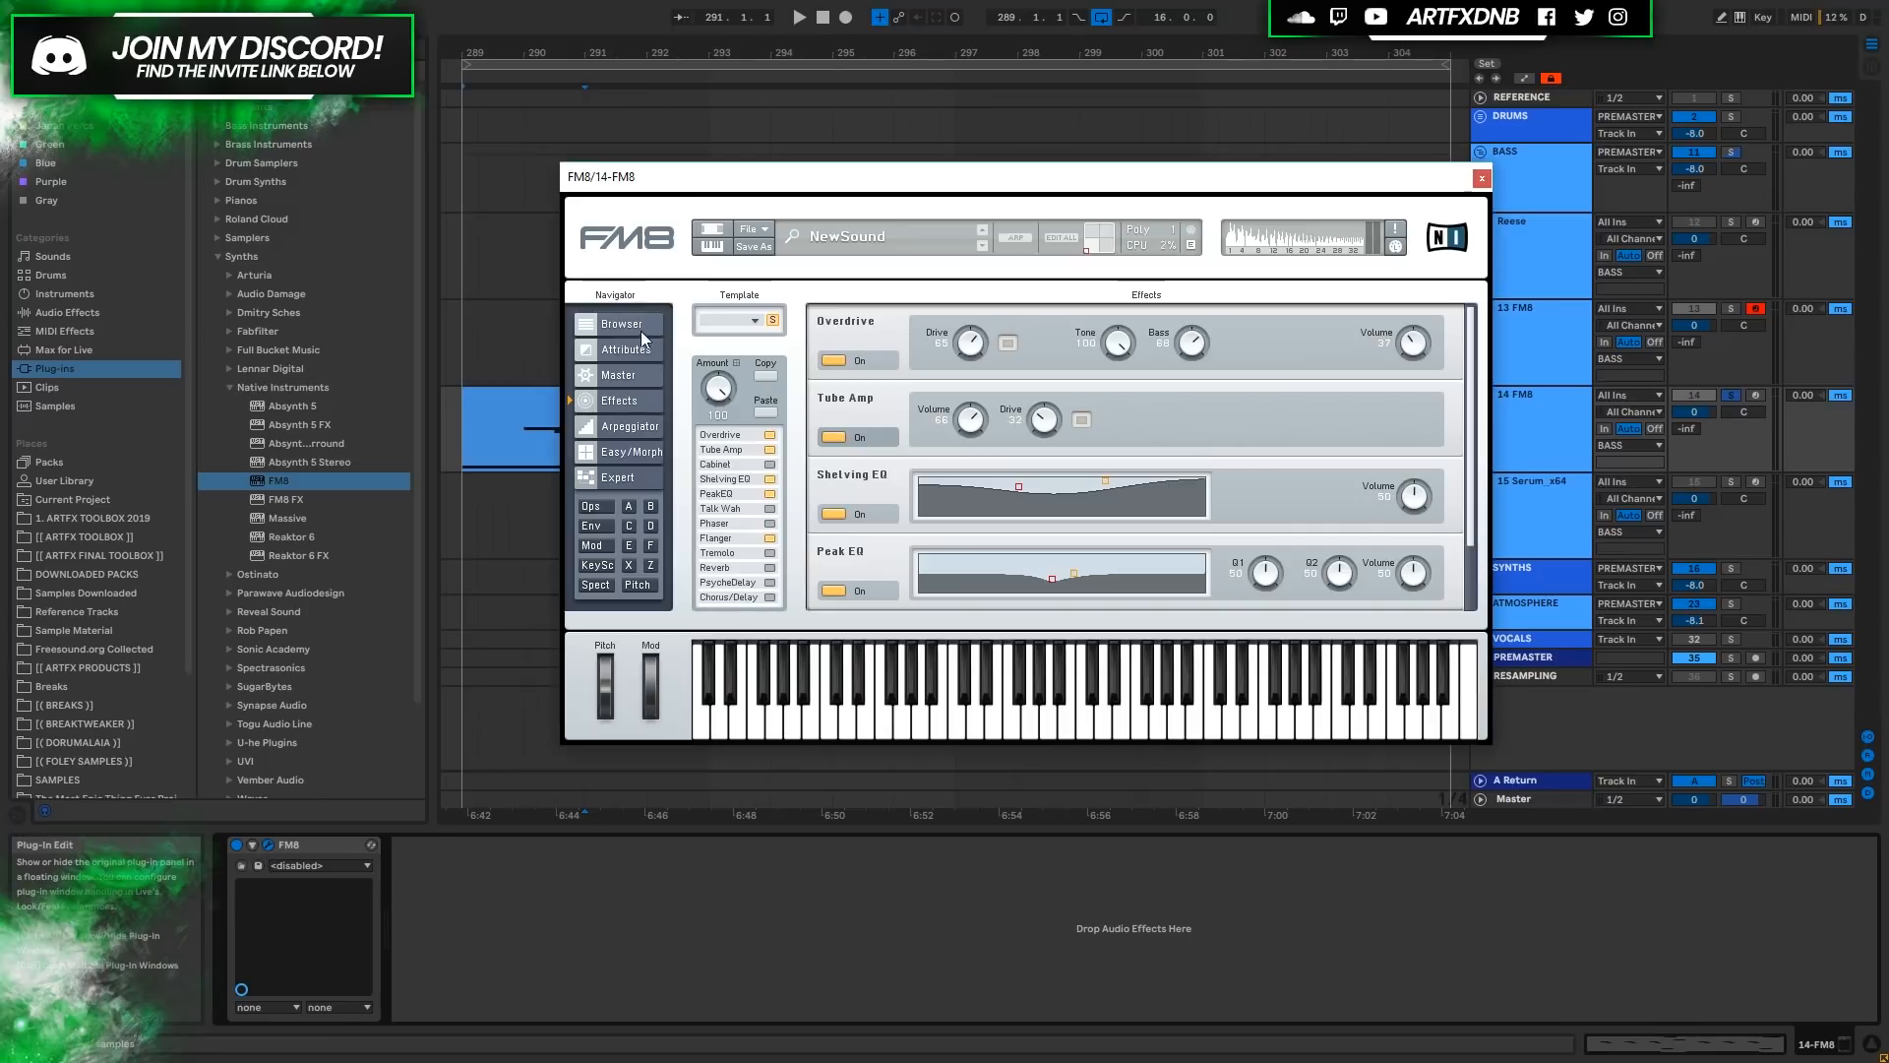
{"action": "left_click", "coordinate": [620, 479]}
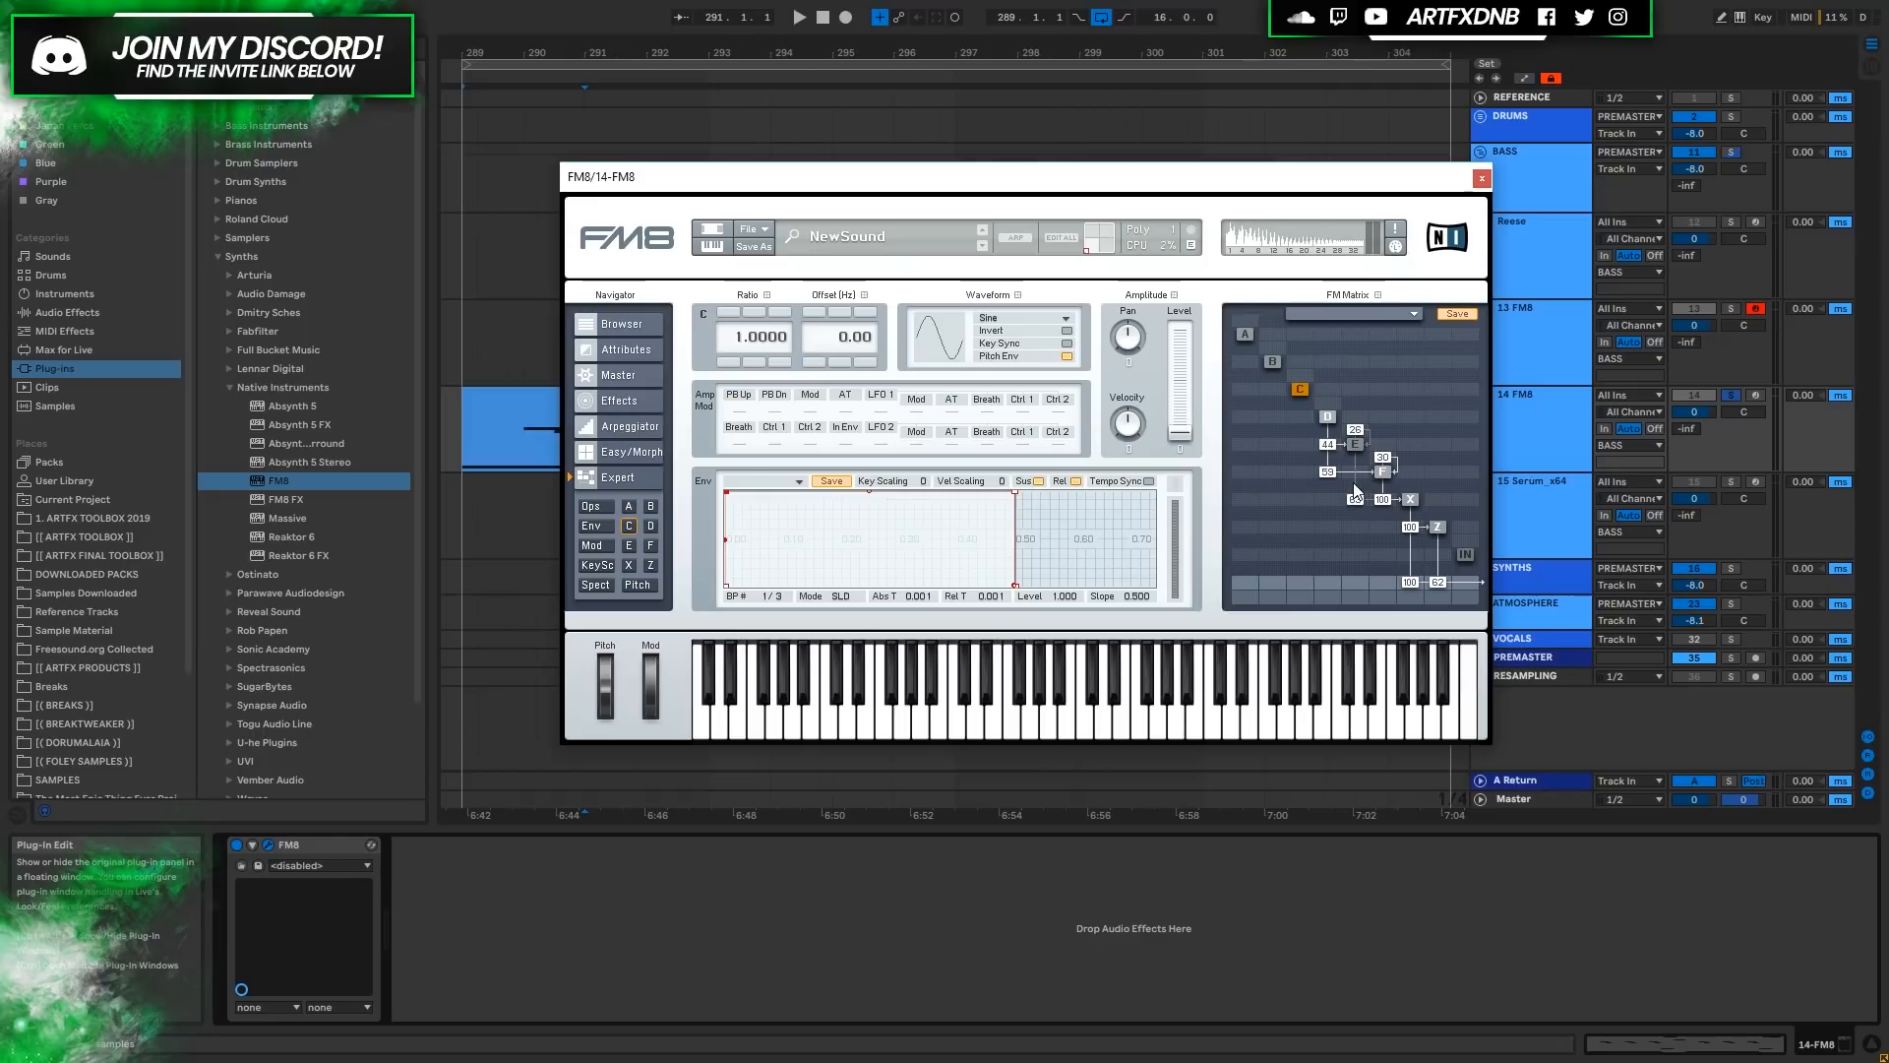
{"action": "key", "text": "space"}
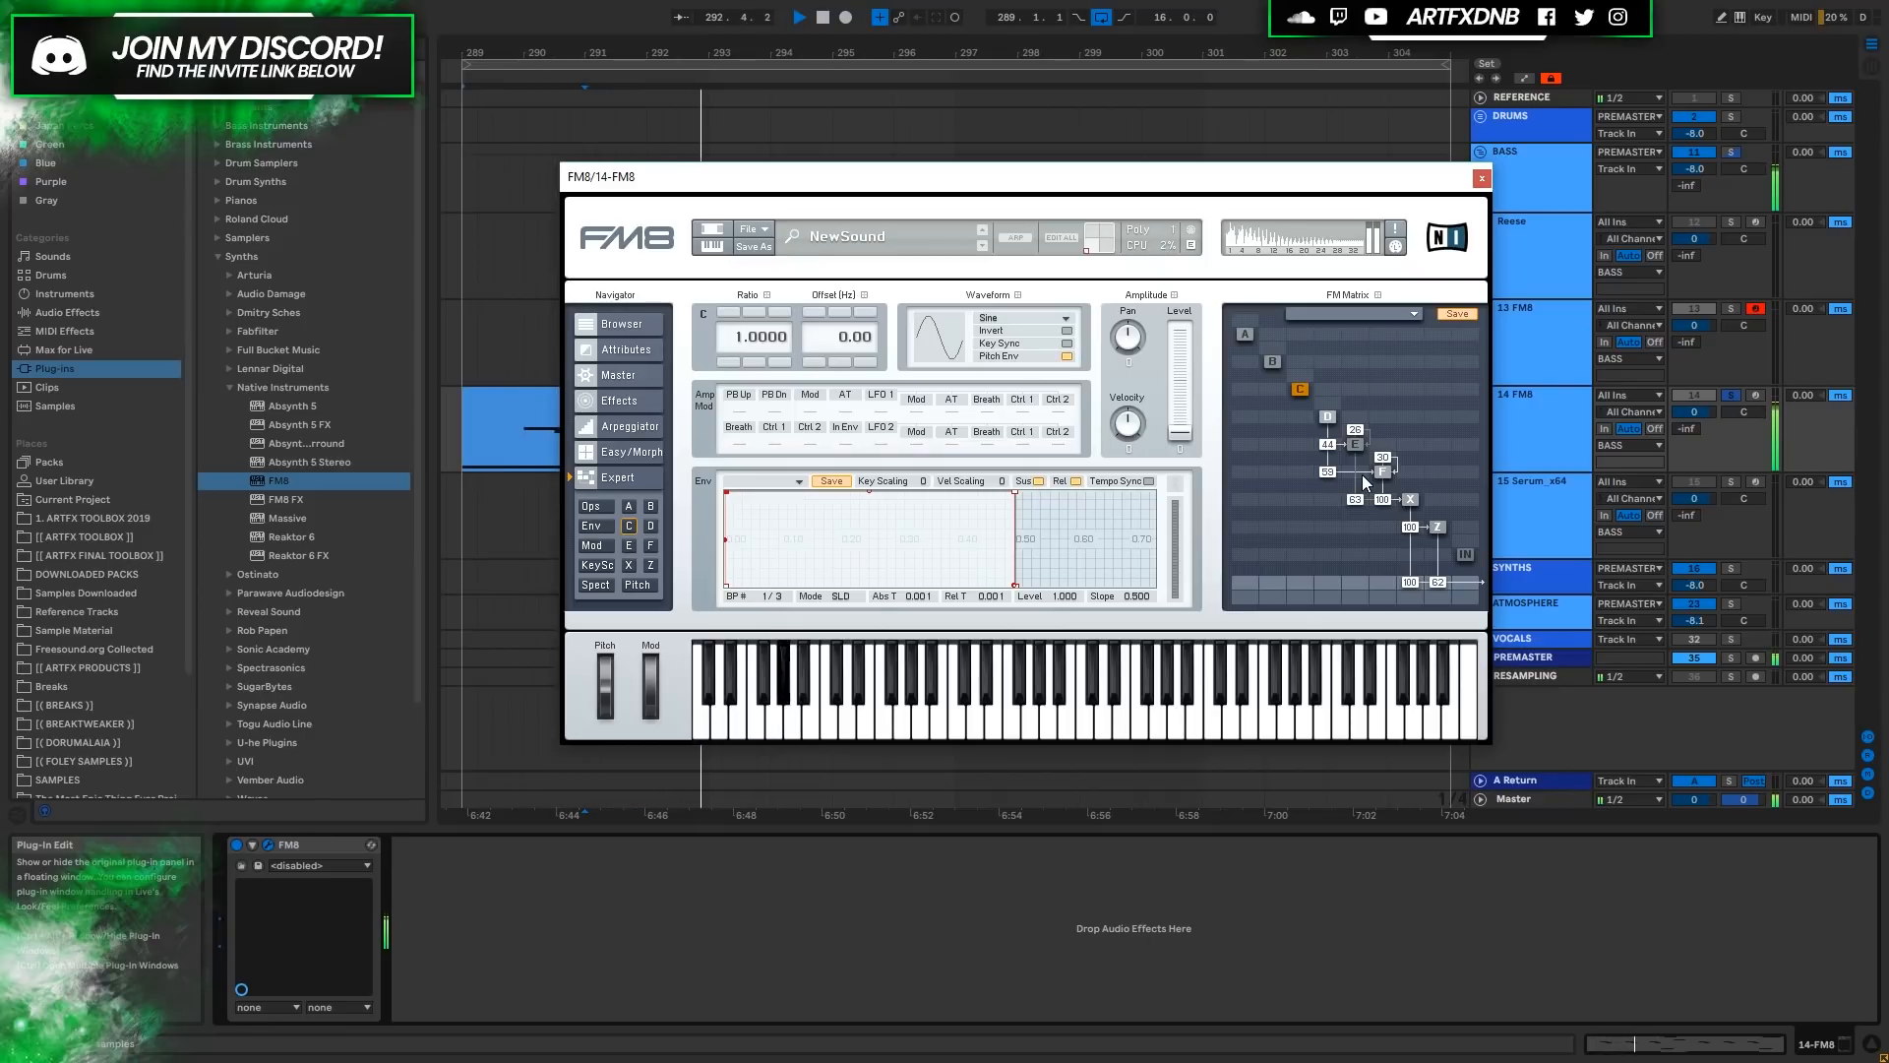
{"action": "key", "text": "space"}
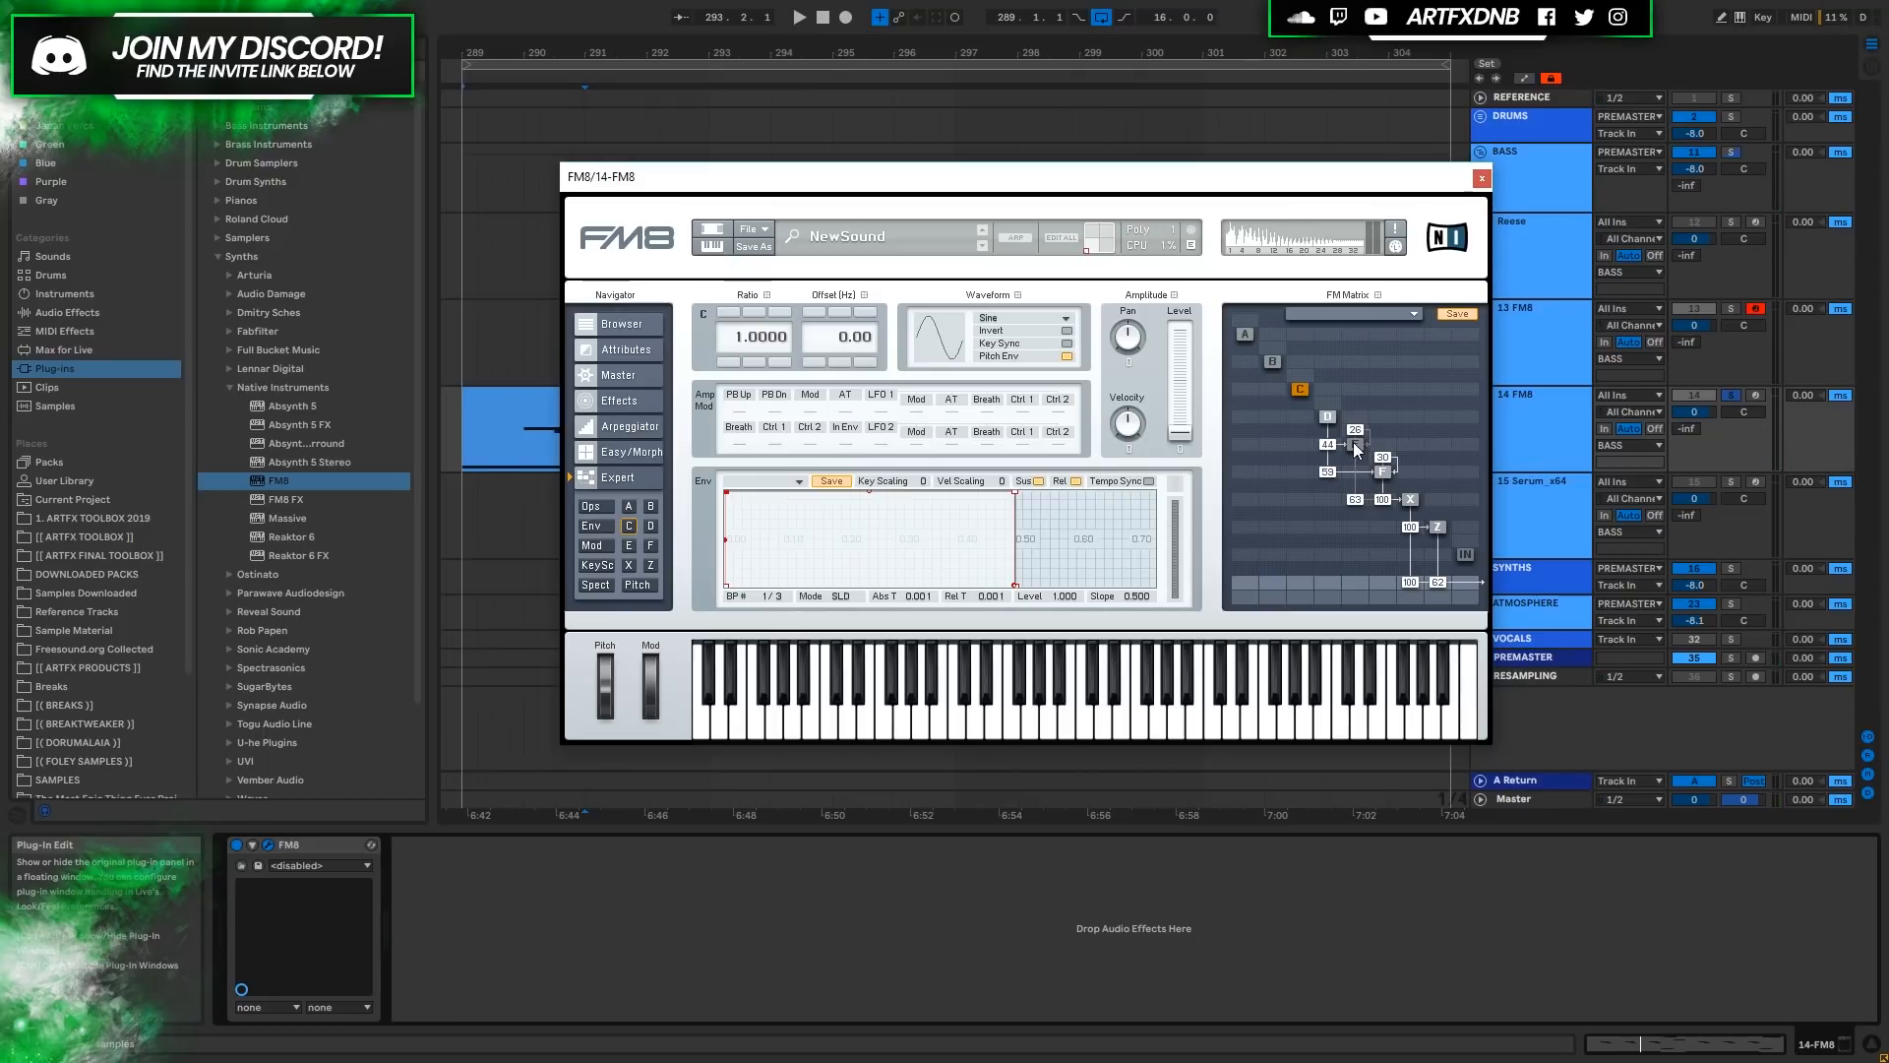
Fine-tune the FM matrix during playback: E feedback 23, F feedback 35, D to F 57 and D to E 40.
{"action": "key", "text": "space"}
{"action": "mouse_move", "coordinate": [1361, 429]}
{"action": "left_mouse_down"}
{"action": "mouse_move", "coordinate": [1366, 409]}
{"action": "mouse_move", "coordinate": [1356, 449]}
{"action": "mouse_move", "coordinate": [1386, 443]}
{"action": "left_mouse_up"}
{"action": "key", "text": "space"}
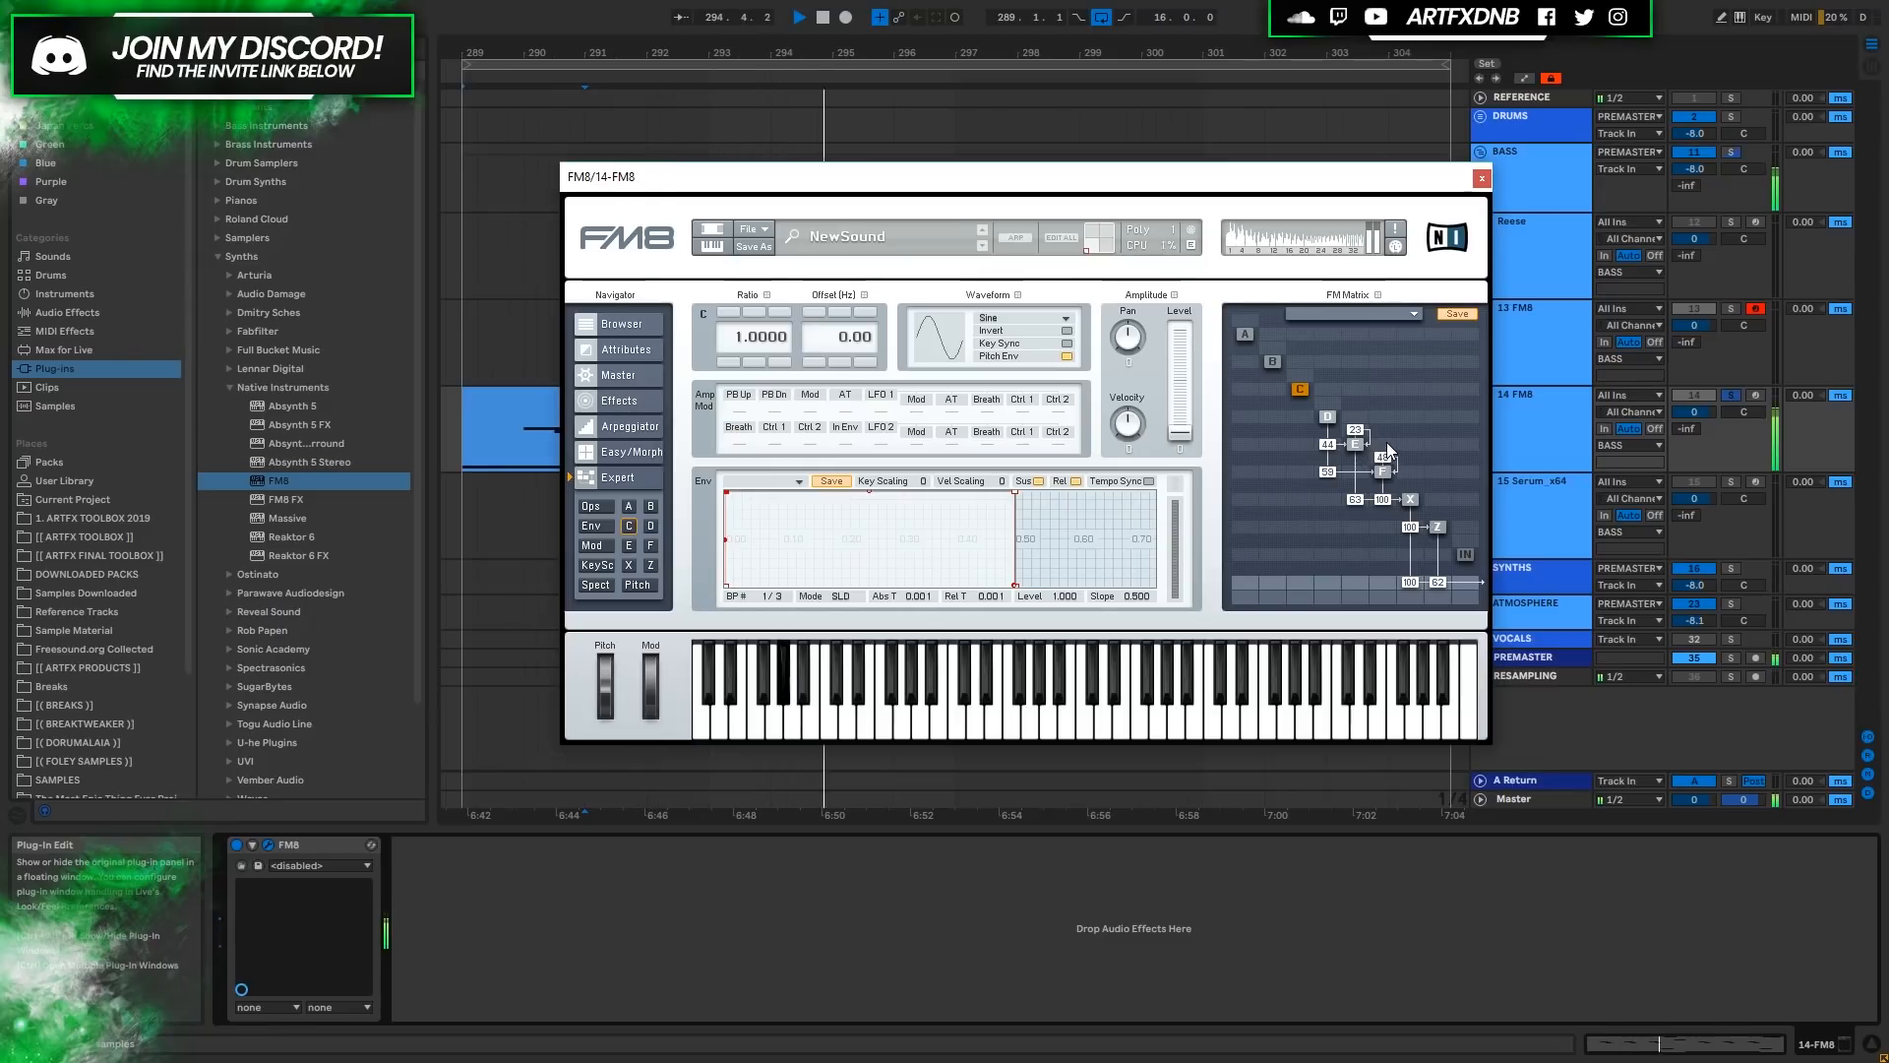
{"action": "left_click_drag", "start_coordinate": [1387, 464], "coordinate": [1390, 467]}
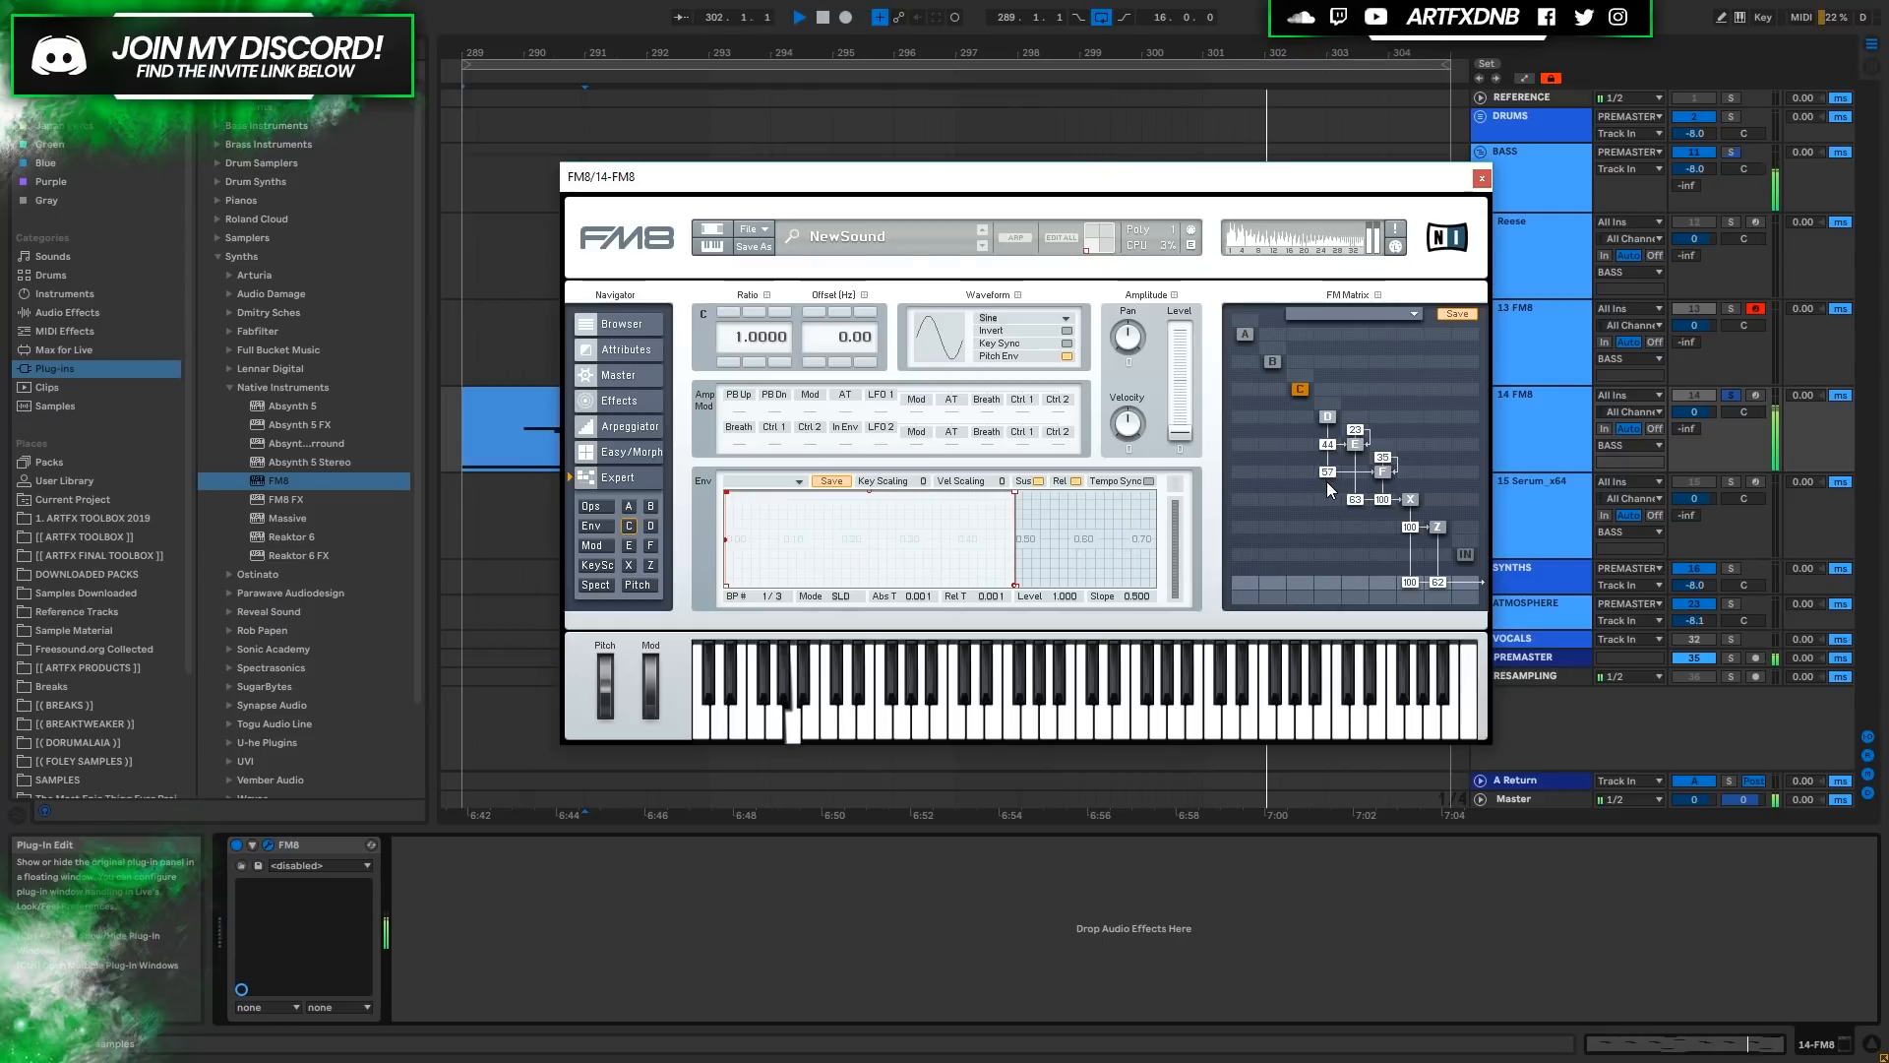
{"action": "mouse_move", "coordinate": [1331, 449]}
{"action": "left_mouse_down"}
{"action": "mouse_move", "coordinate": [1330, 427]}
{"action": "mouse_move", "coordinate": [1331, 452]}
{"action": "left_mouse_up"}
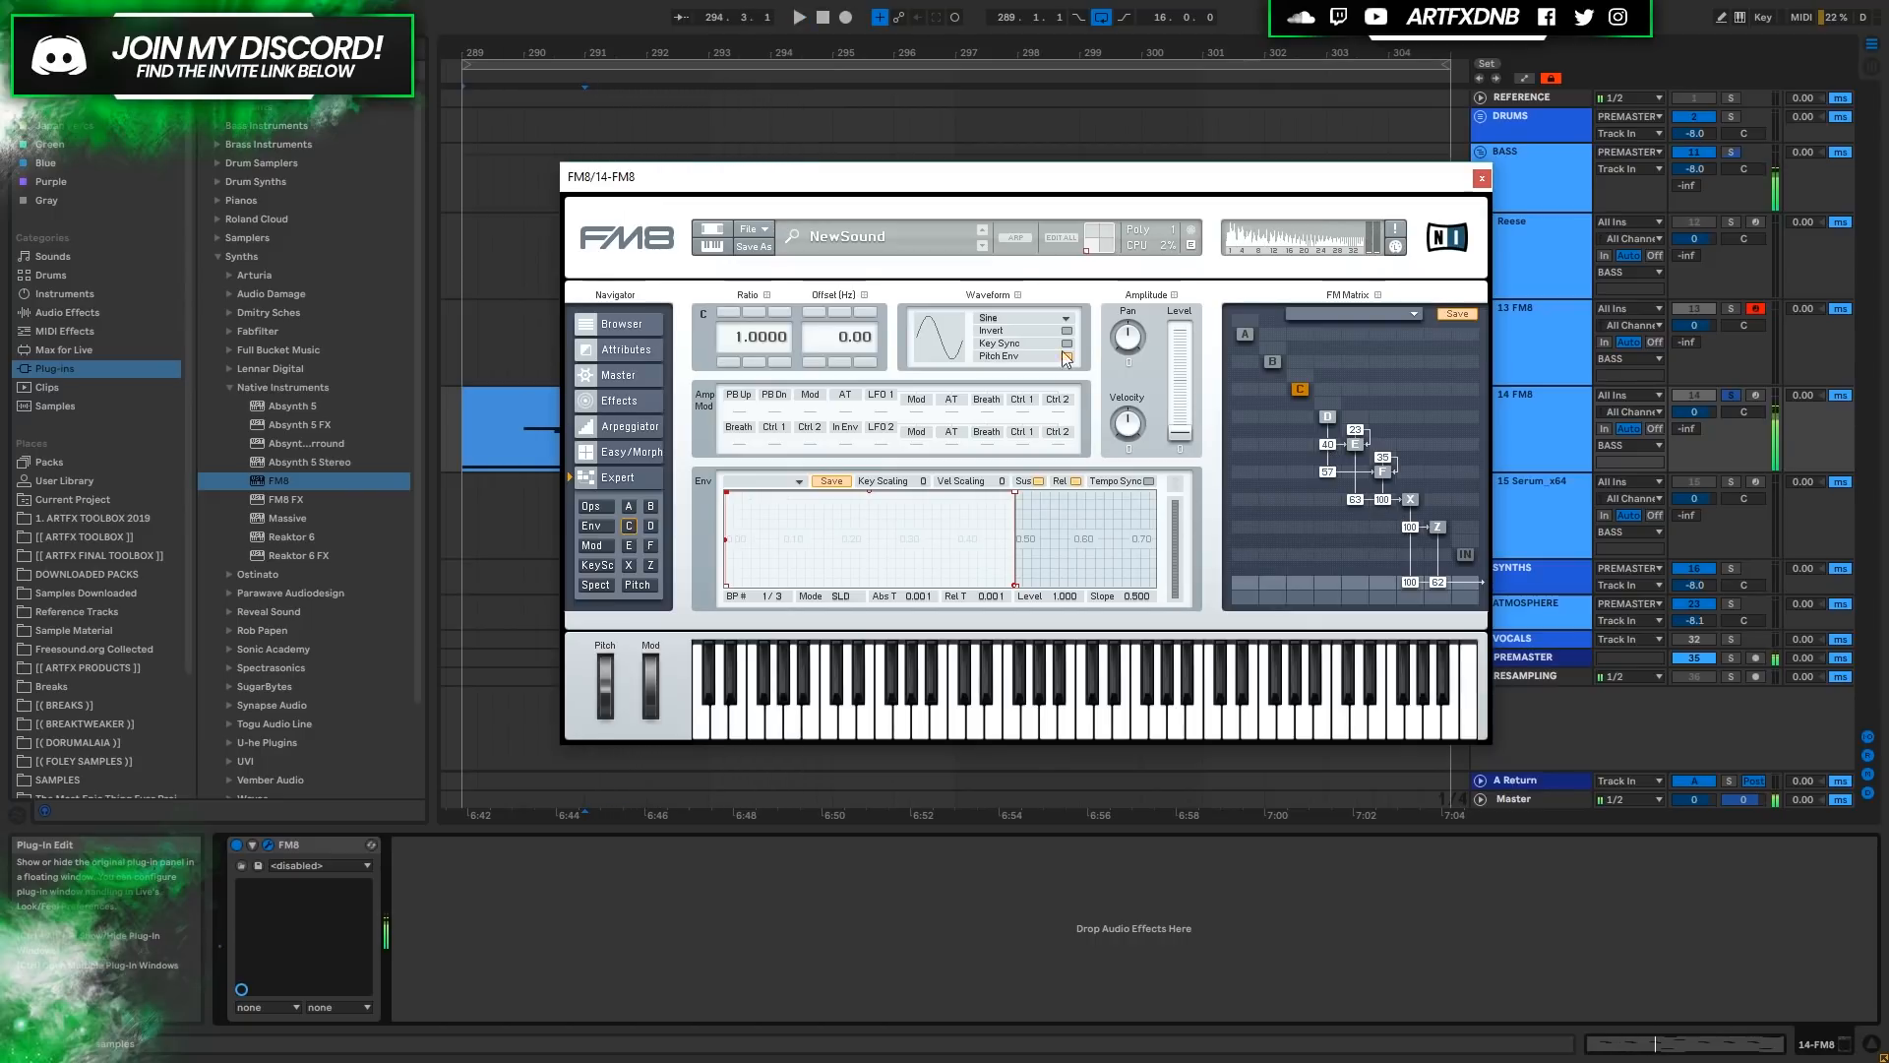
Raise operator D's ratio to 1.0430 and audition the clip.
{"action": "left_click", "coordinate": [1327, 417]}
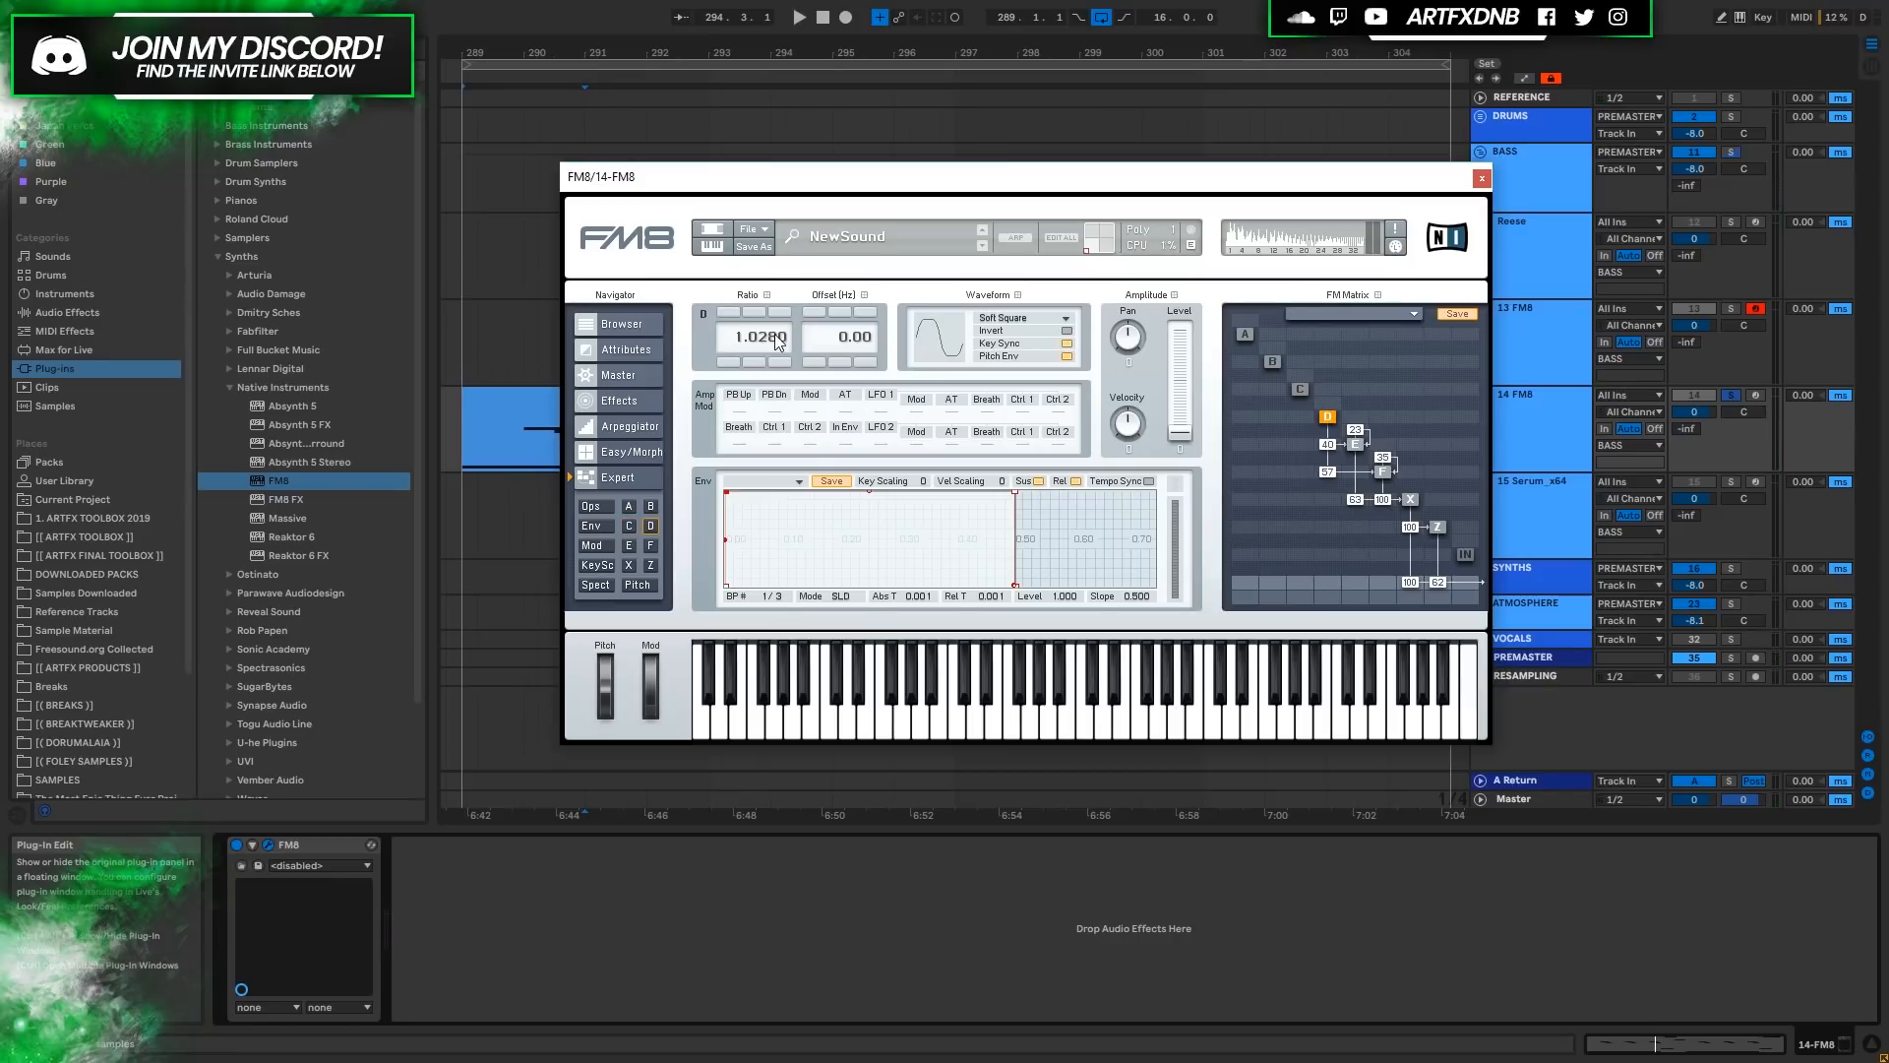
{"action": "left_click_drag", "start_coordinate": [769, 338], "coordinate": [769, 329]}
{"action": "key", "text": "space"}
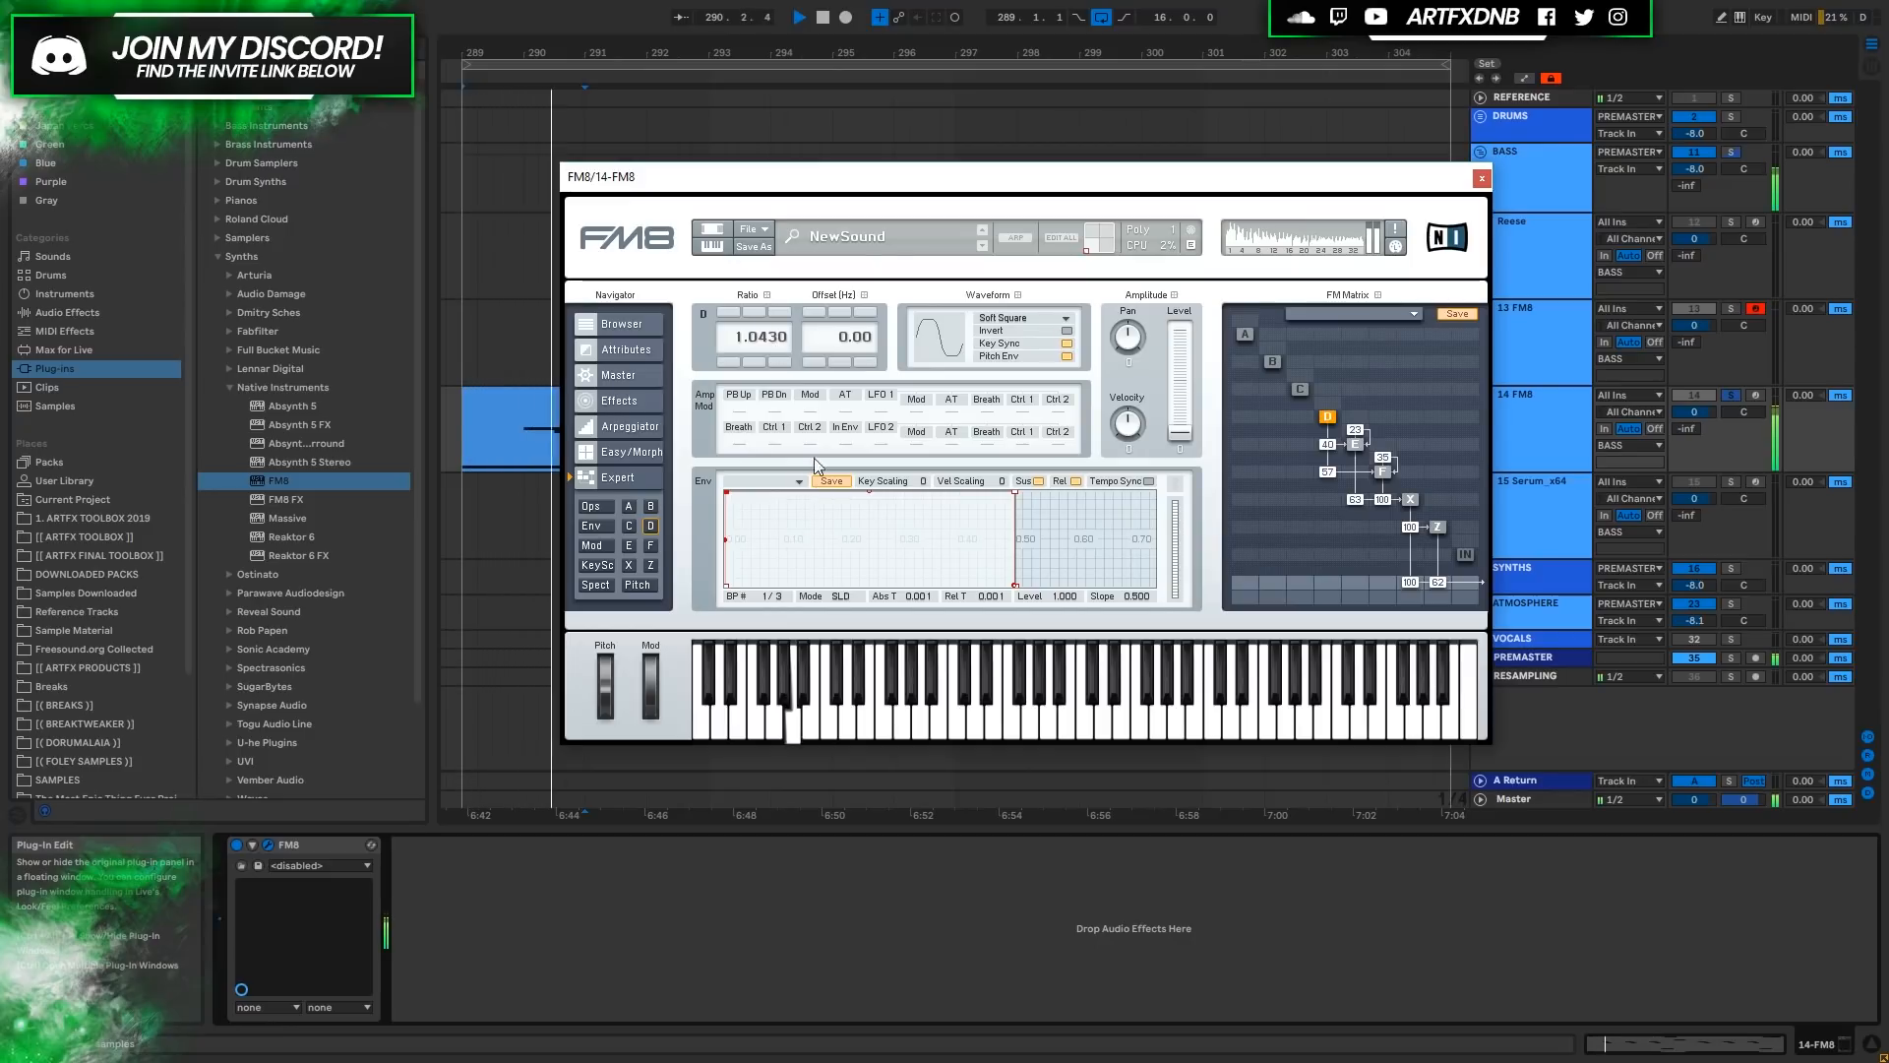
{"action": "key", "text": "space"}
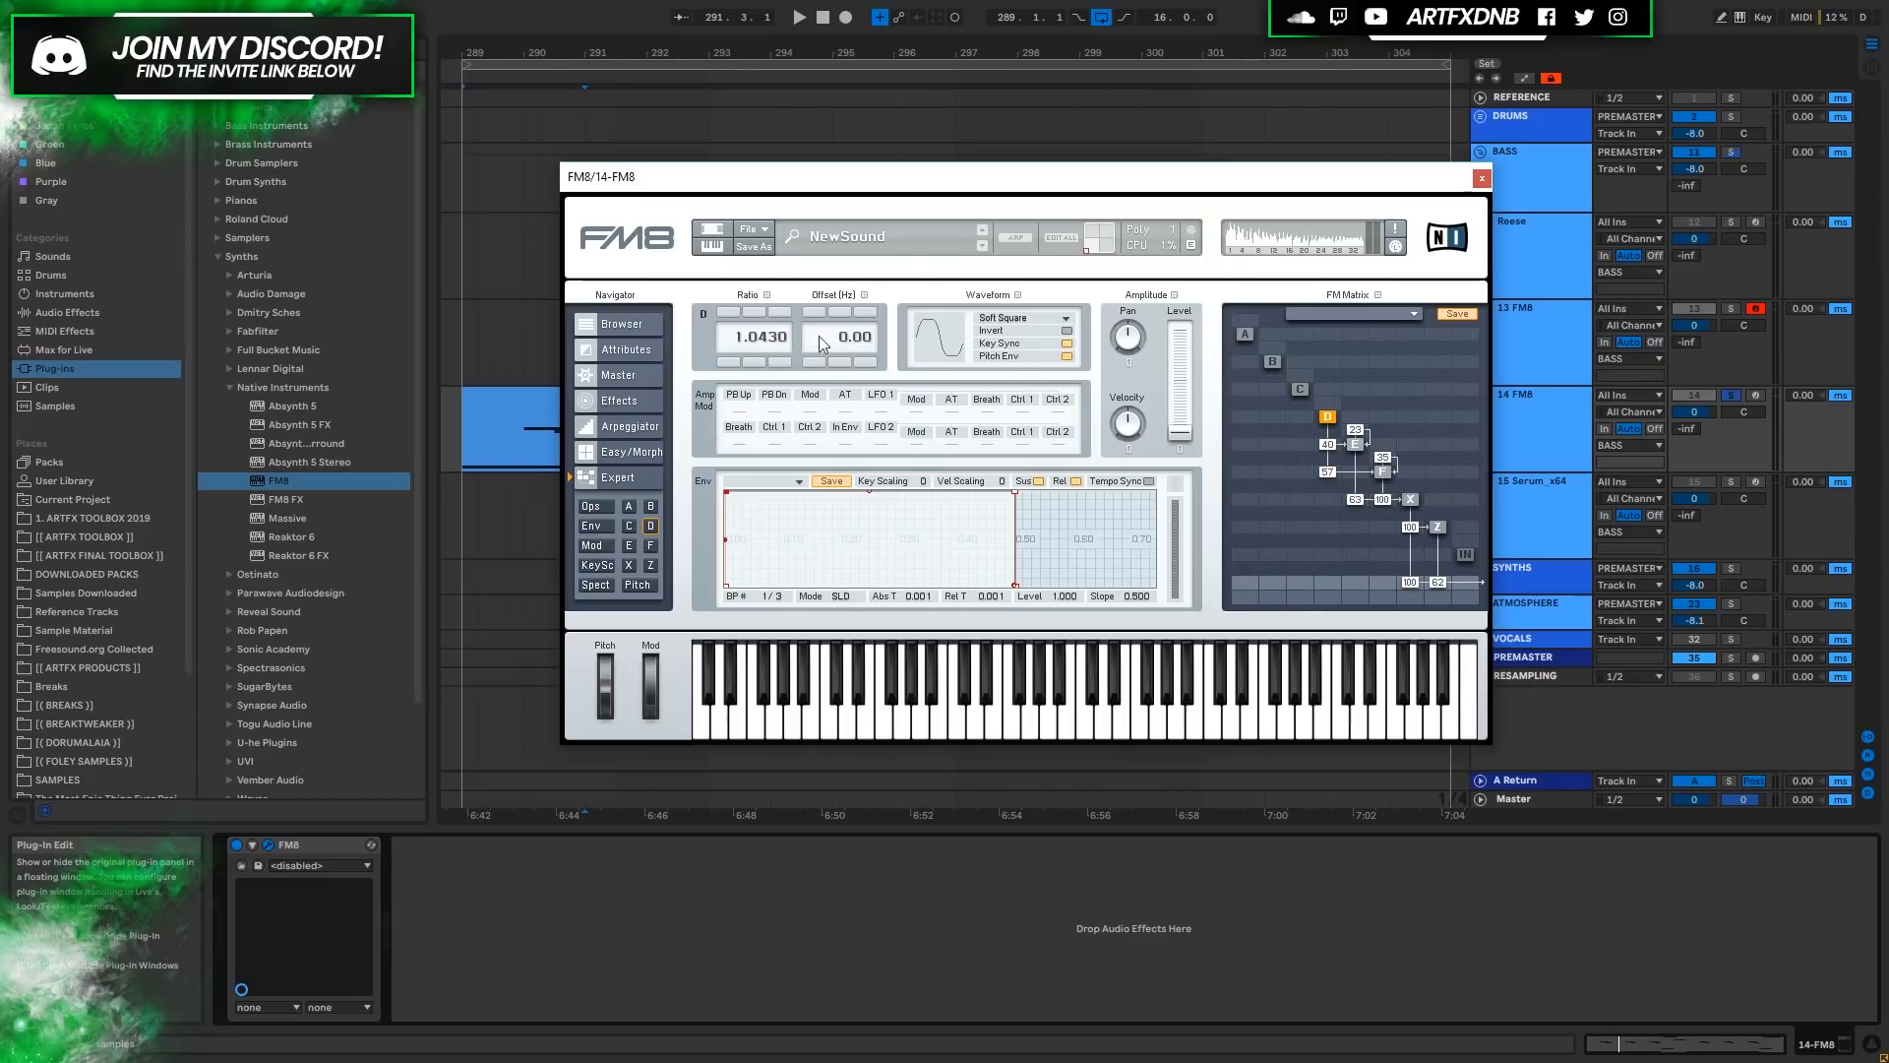
Set operator D's ratio to 1 and try frequency offsets of 0.84 and 2.85 Hz while auditioning from the clip's start.
{"action": "double_click", "coordinate": [755, 339]}
{"action": "type", "text": "1"}
{"action": "key", "text": "Return"}
{"action": "left_click_drag", "start_coordinate": [867, 337], "coordinate": [884, 276]}
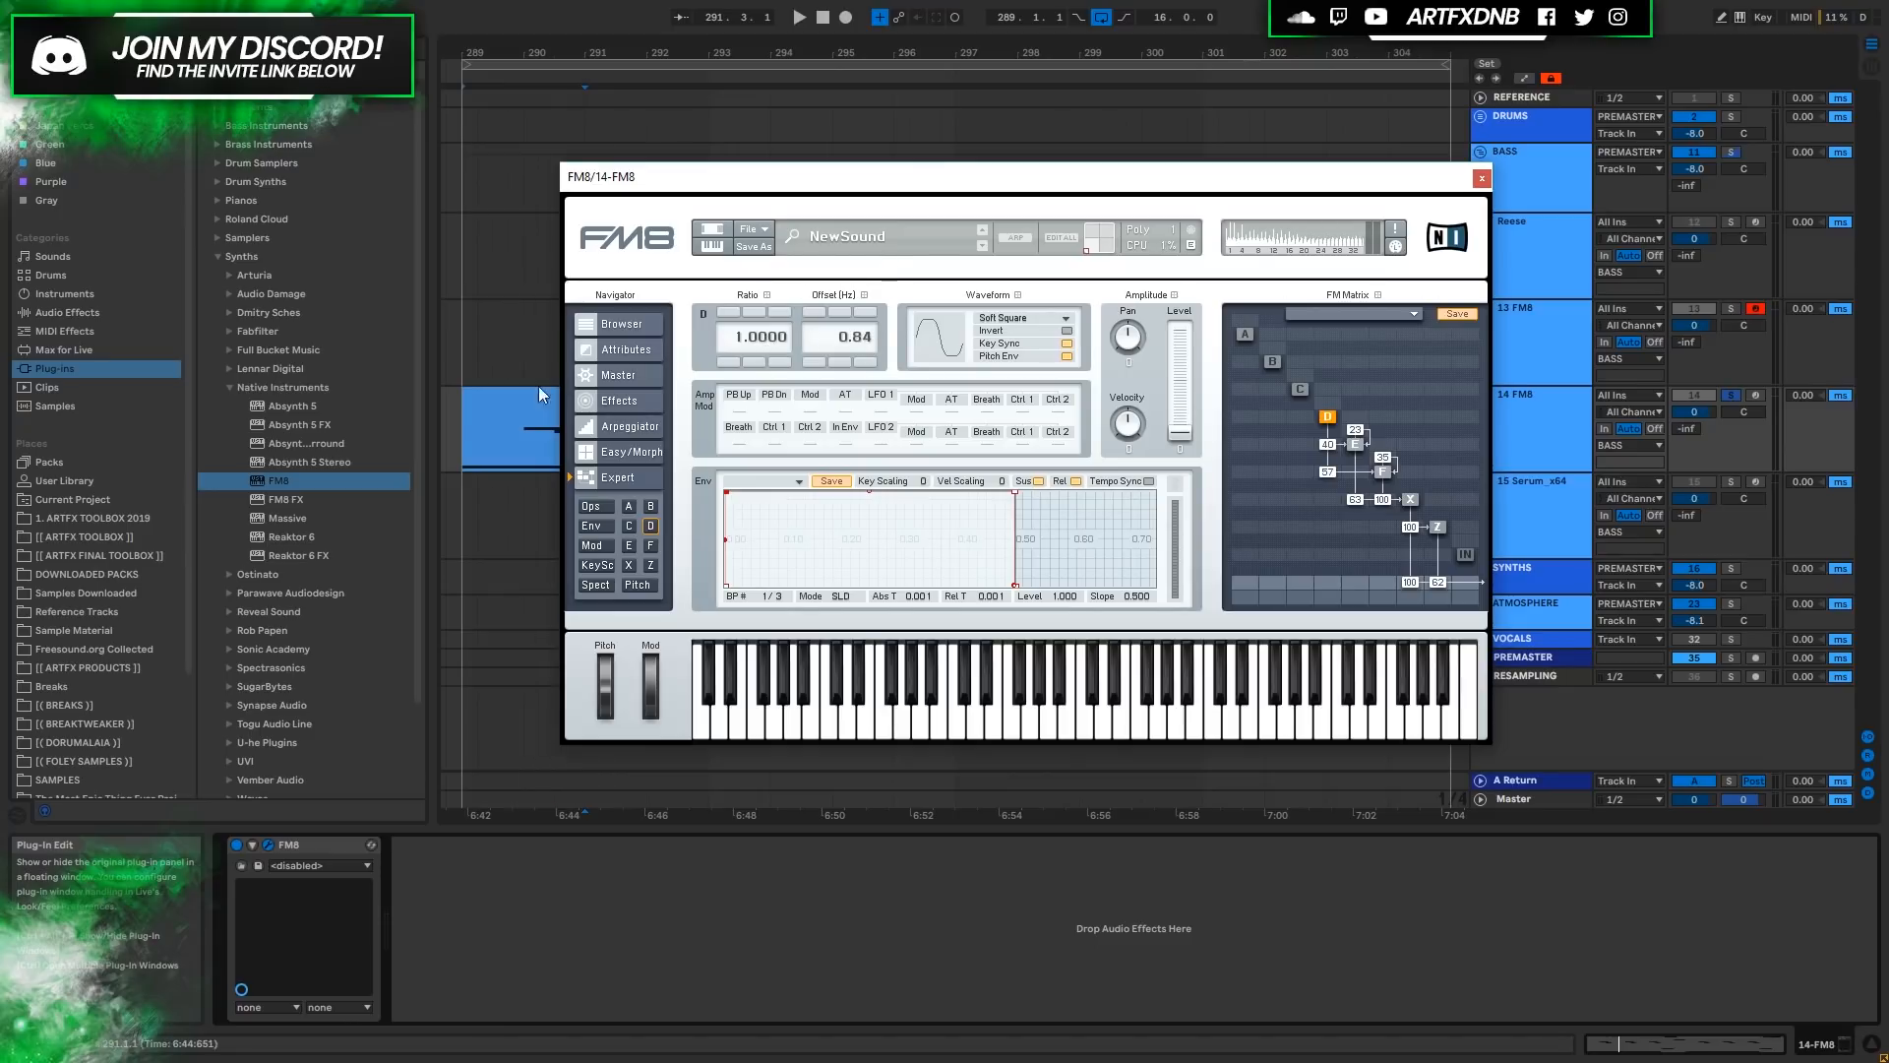
{"action": "left_click", "coordinate": [457, 437]}
{"action": "key", "text": "space"}
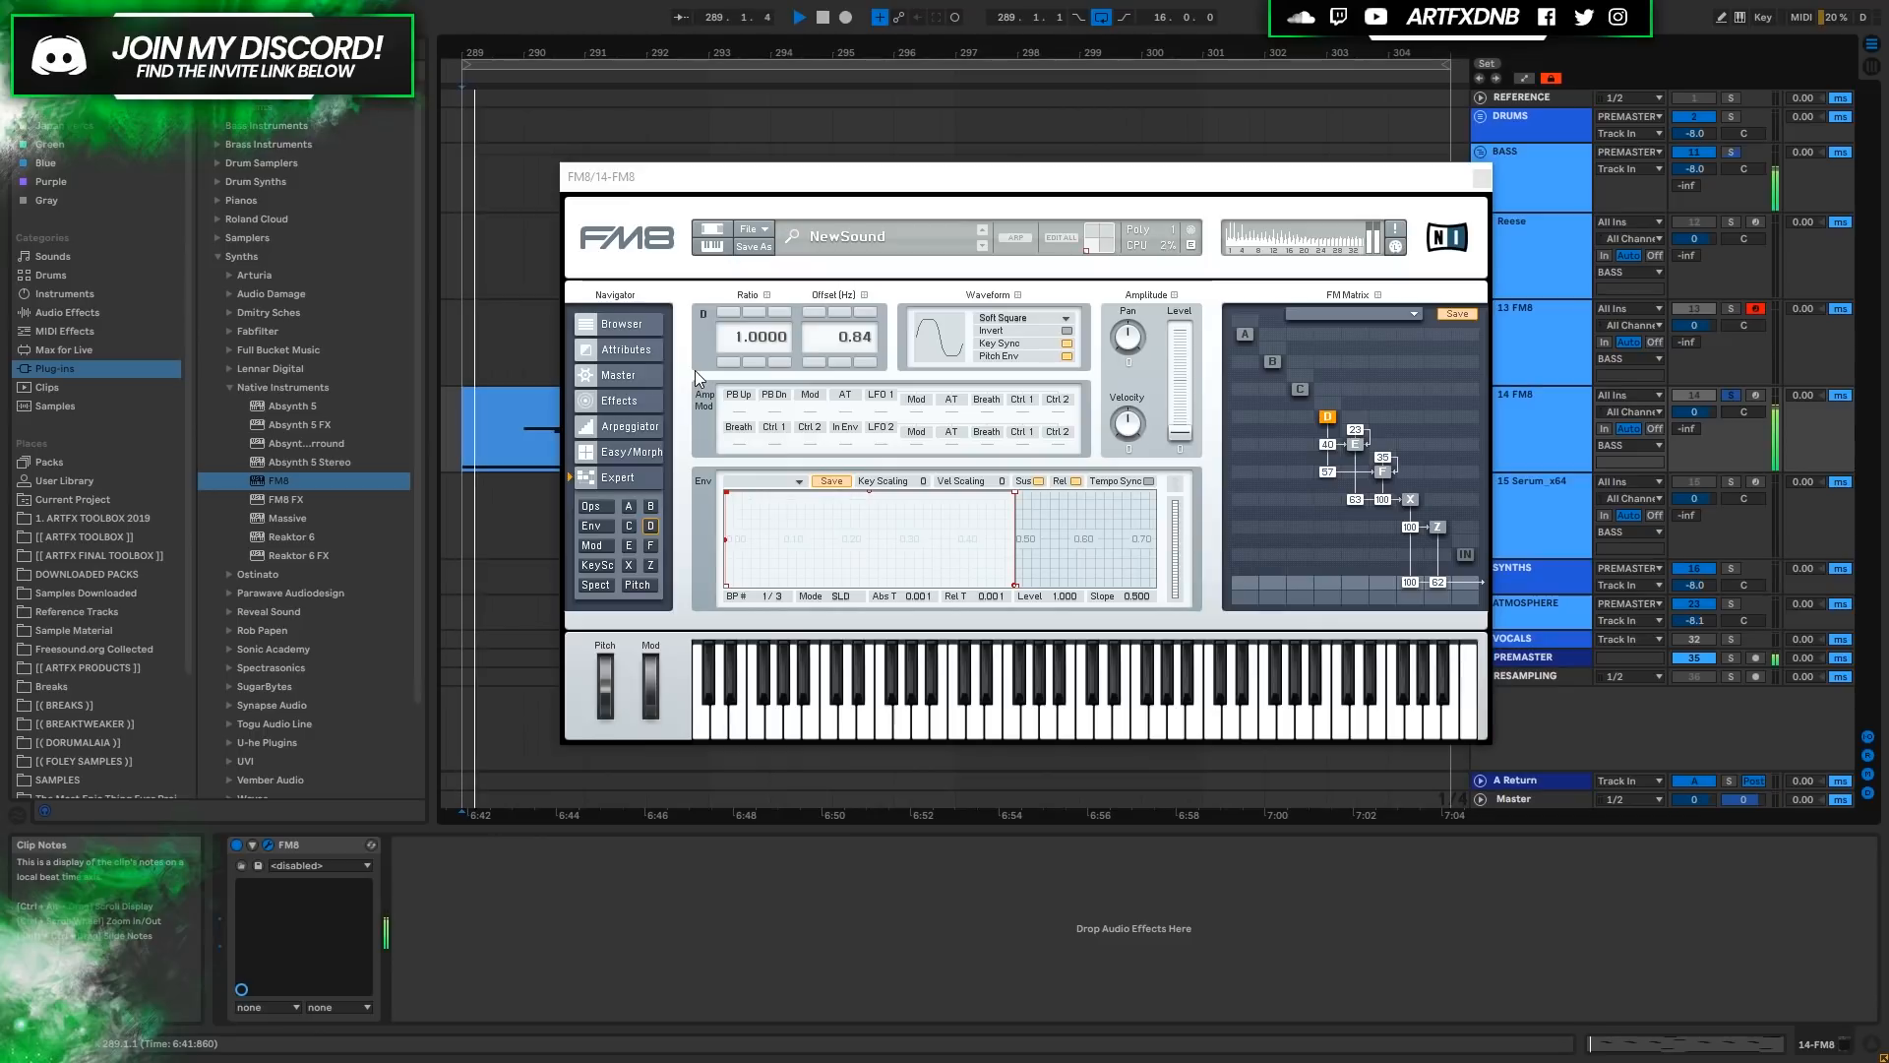
{"action": "left_click_drag", "start_coordinate": [859, 334], "coordinate": [924, 140]}
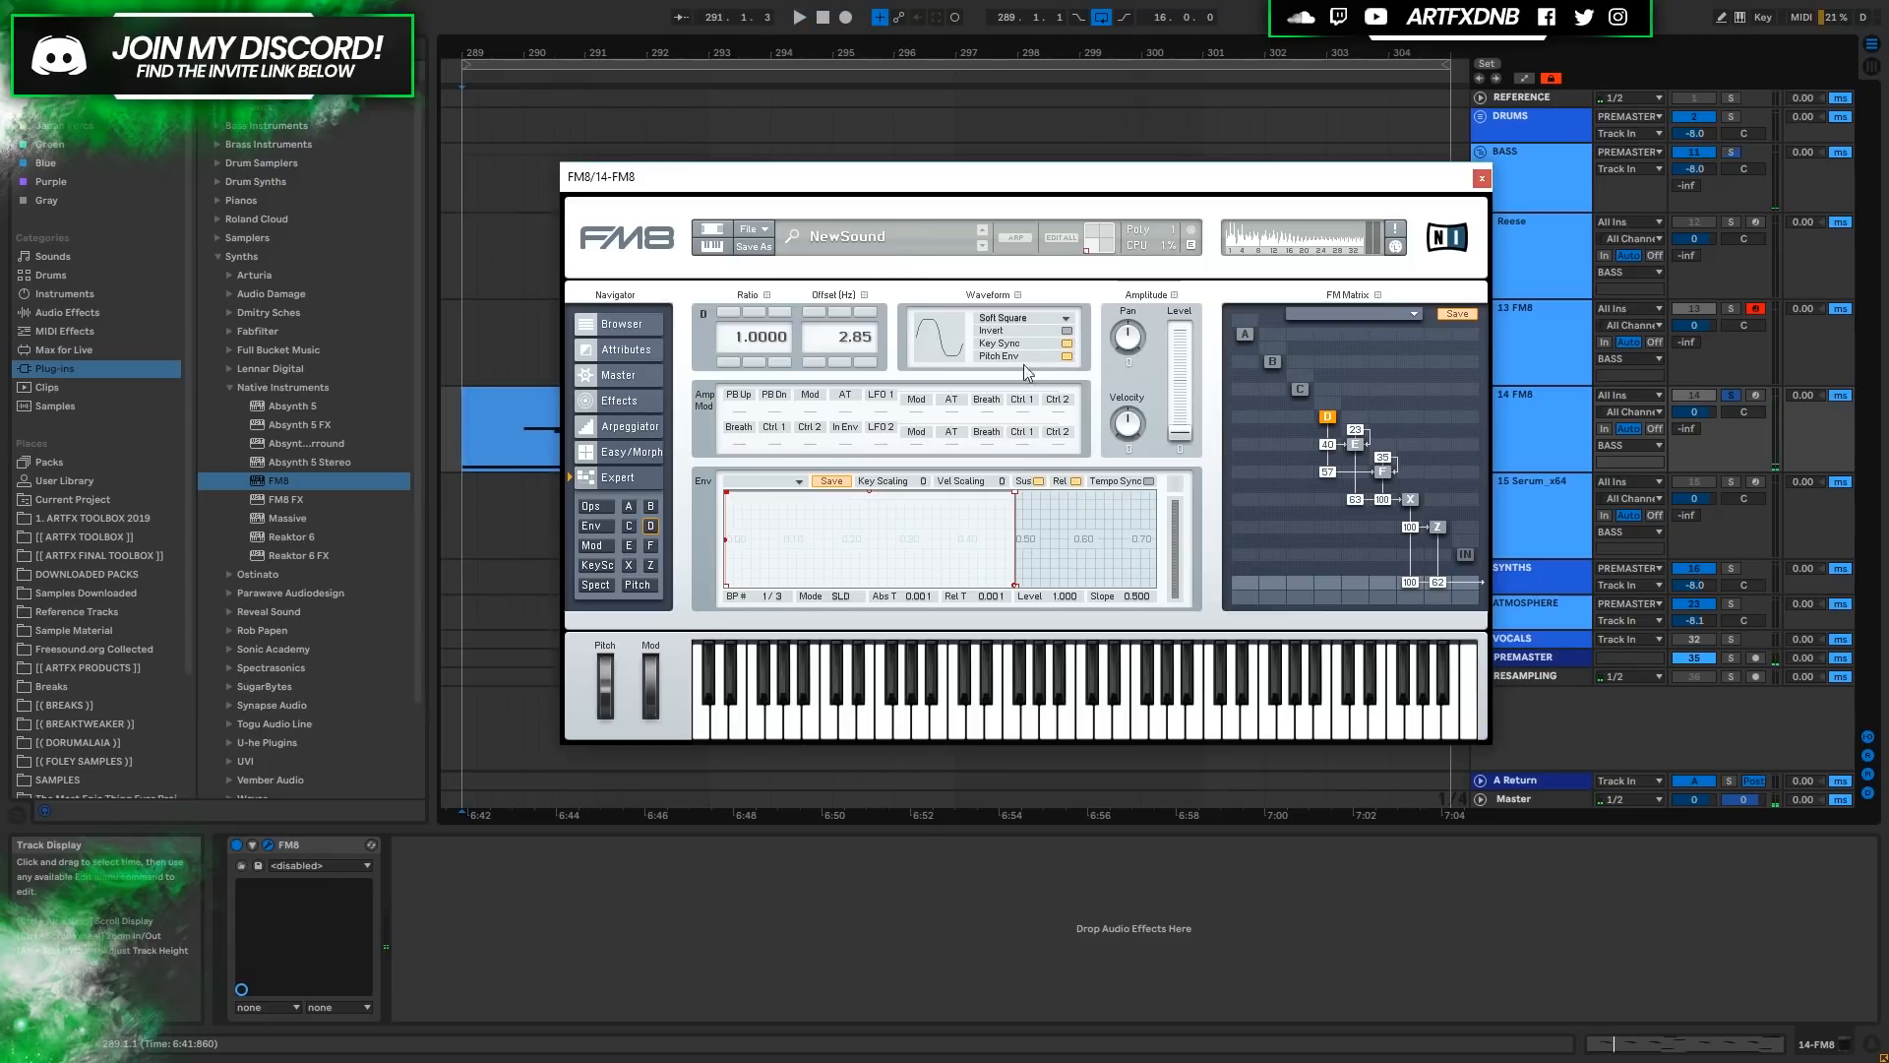
Reset operator D's offset to 0 and detune its ratio instead, settling on 1.0350 while auditioning the clip.
{"action": "double_click", "coordinate": [851, 338]}
{"action": "left_click_drag", "start_coordinate": [772, 321], "coordinate": [780, 300]}
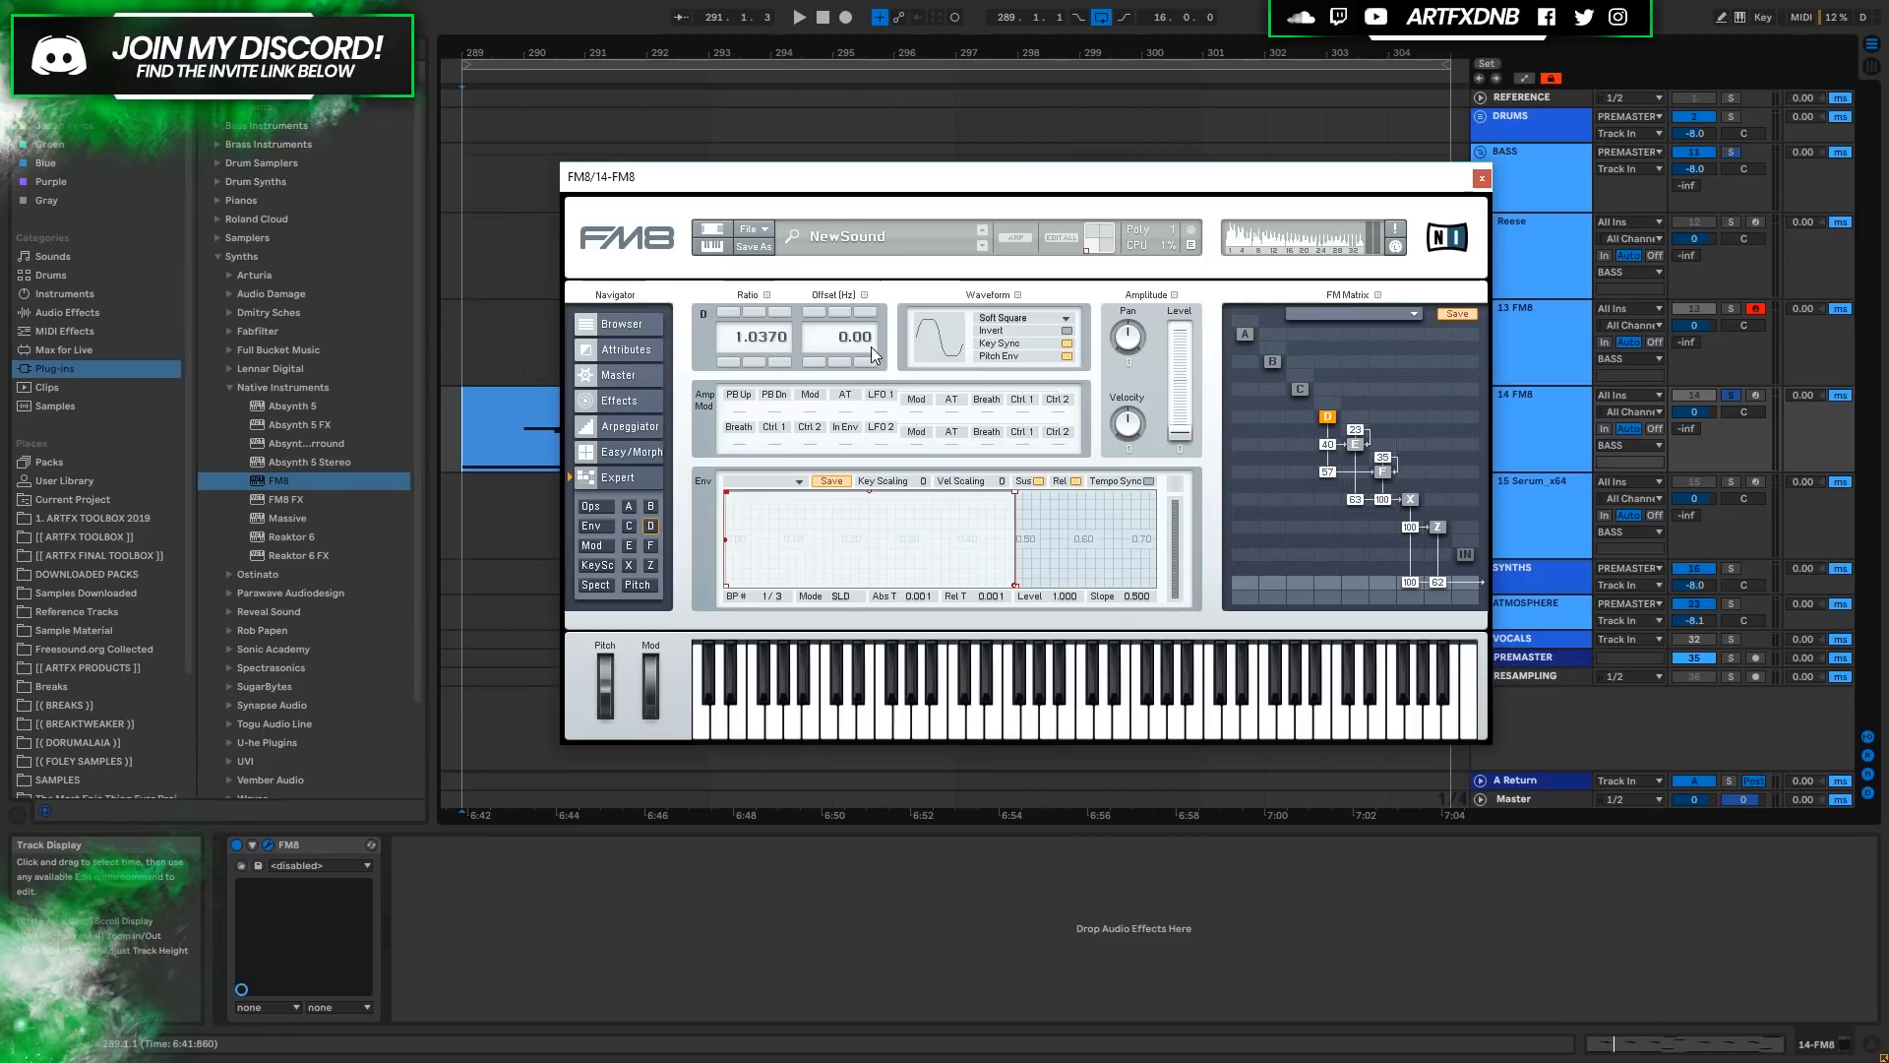
{"action": "key", "text": "space"}
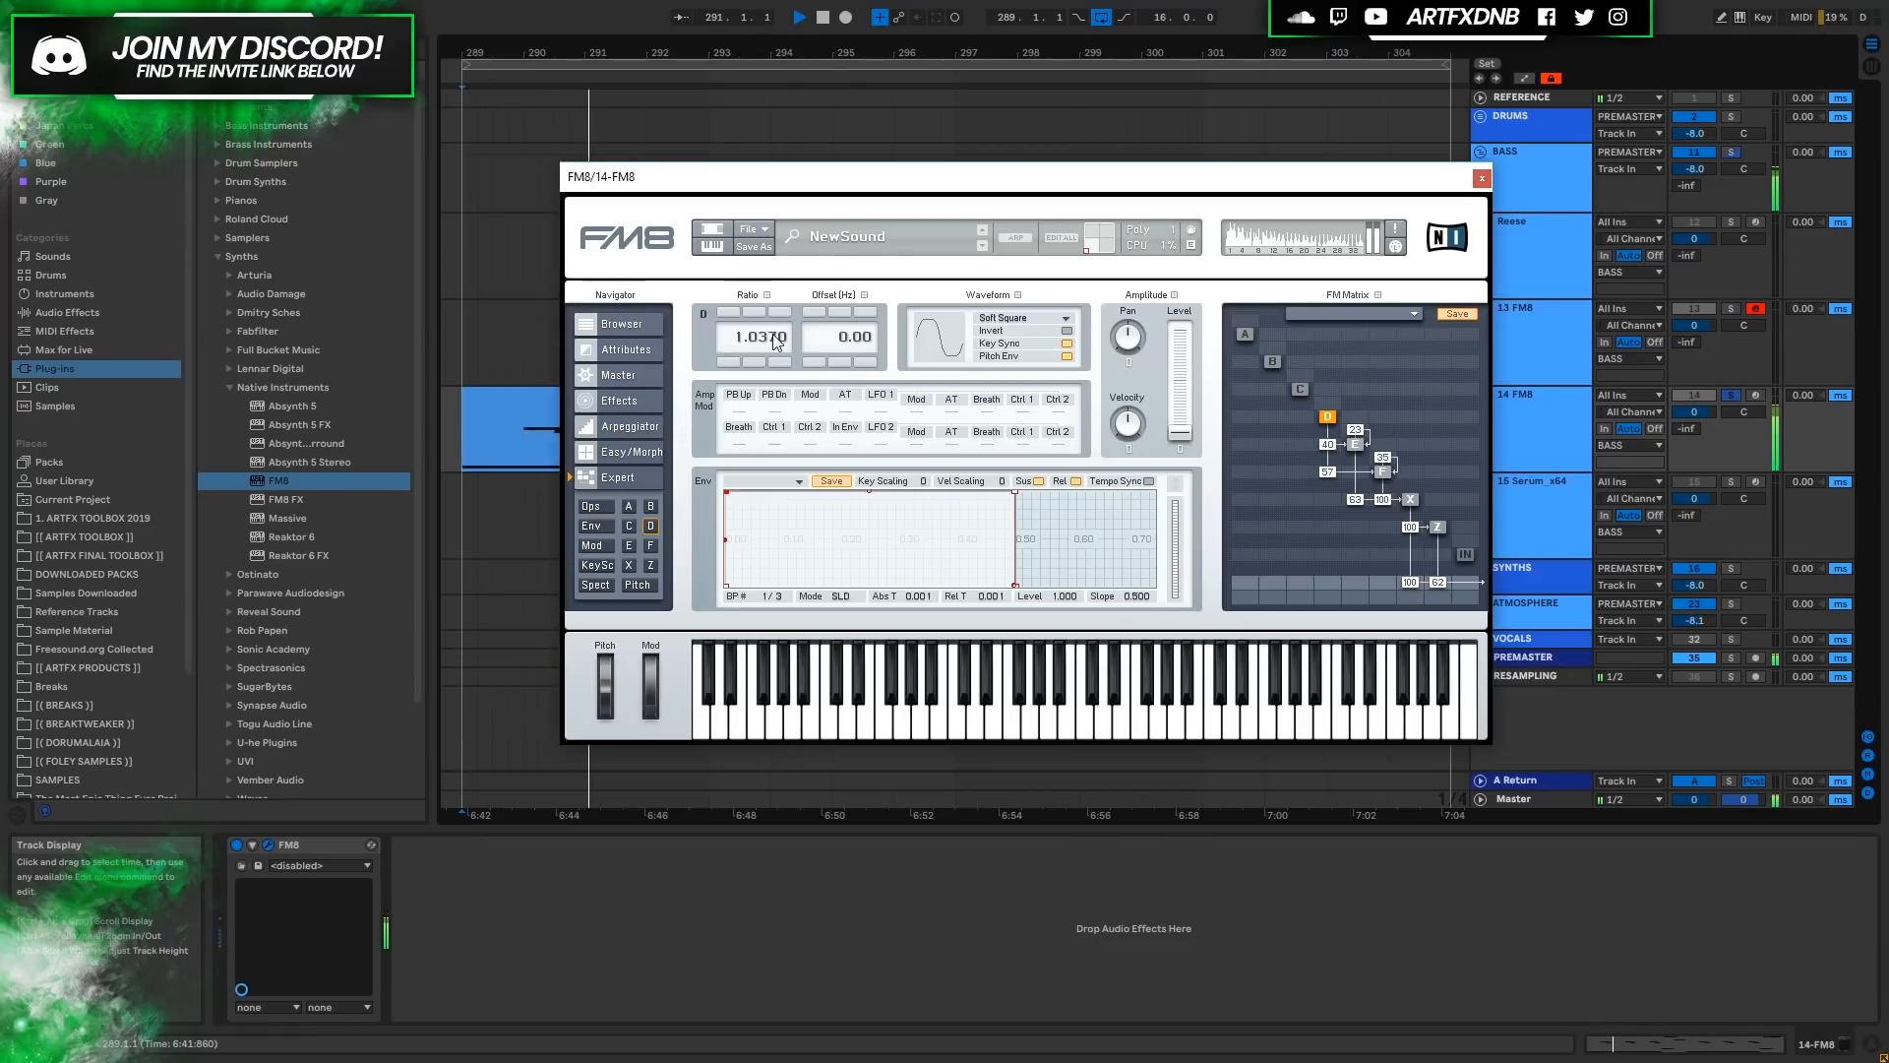
{"action": "left_click_drag", "start_coordinate": [775, 339], "coordinate": [788, 346]}
{"action": "key", "text": "space"}
{"action": "left_click_drag", "start_coordinate": [771, 345], "coordinate": [778, 340]}
{"action": "key", "text": "space"}
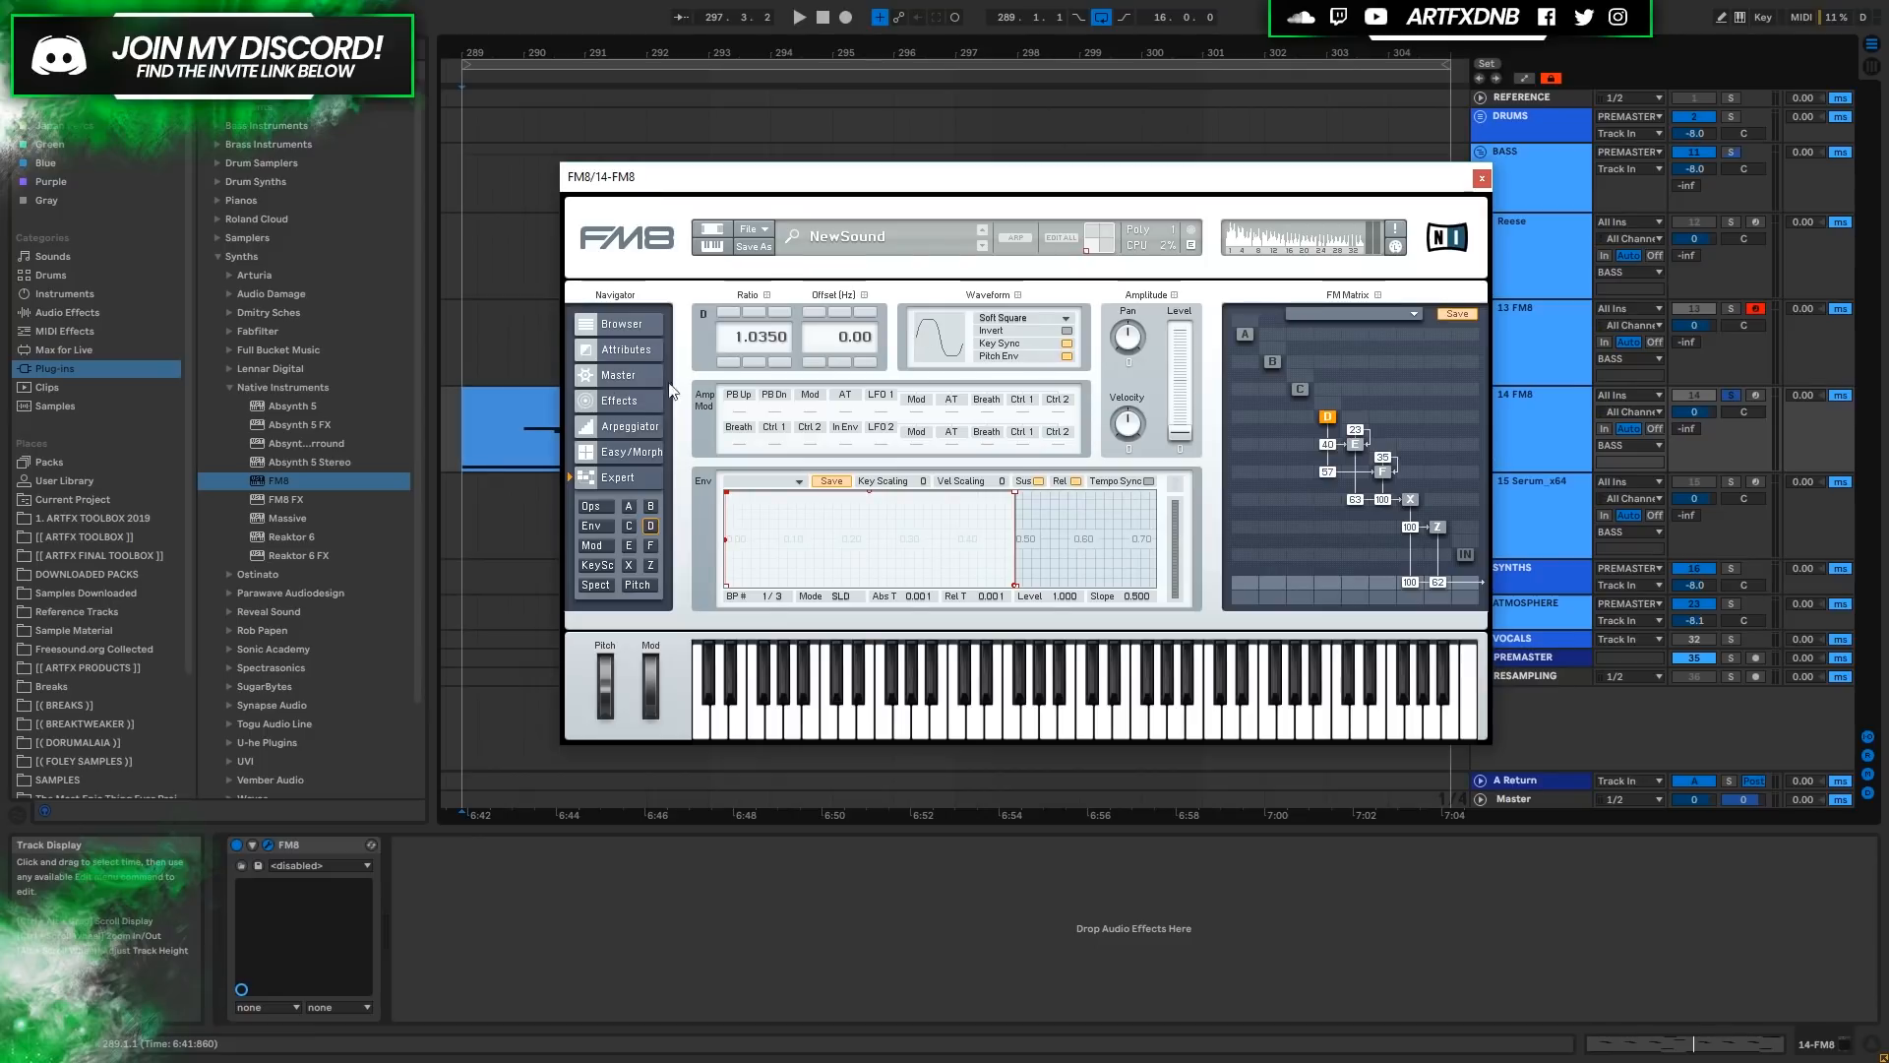
Compare the clip with Mono polyphony switched off in the Master settings, and switch Mono back on.
{"action": "left_click", "coordinate": [622, 375]}
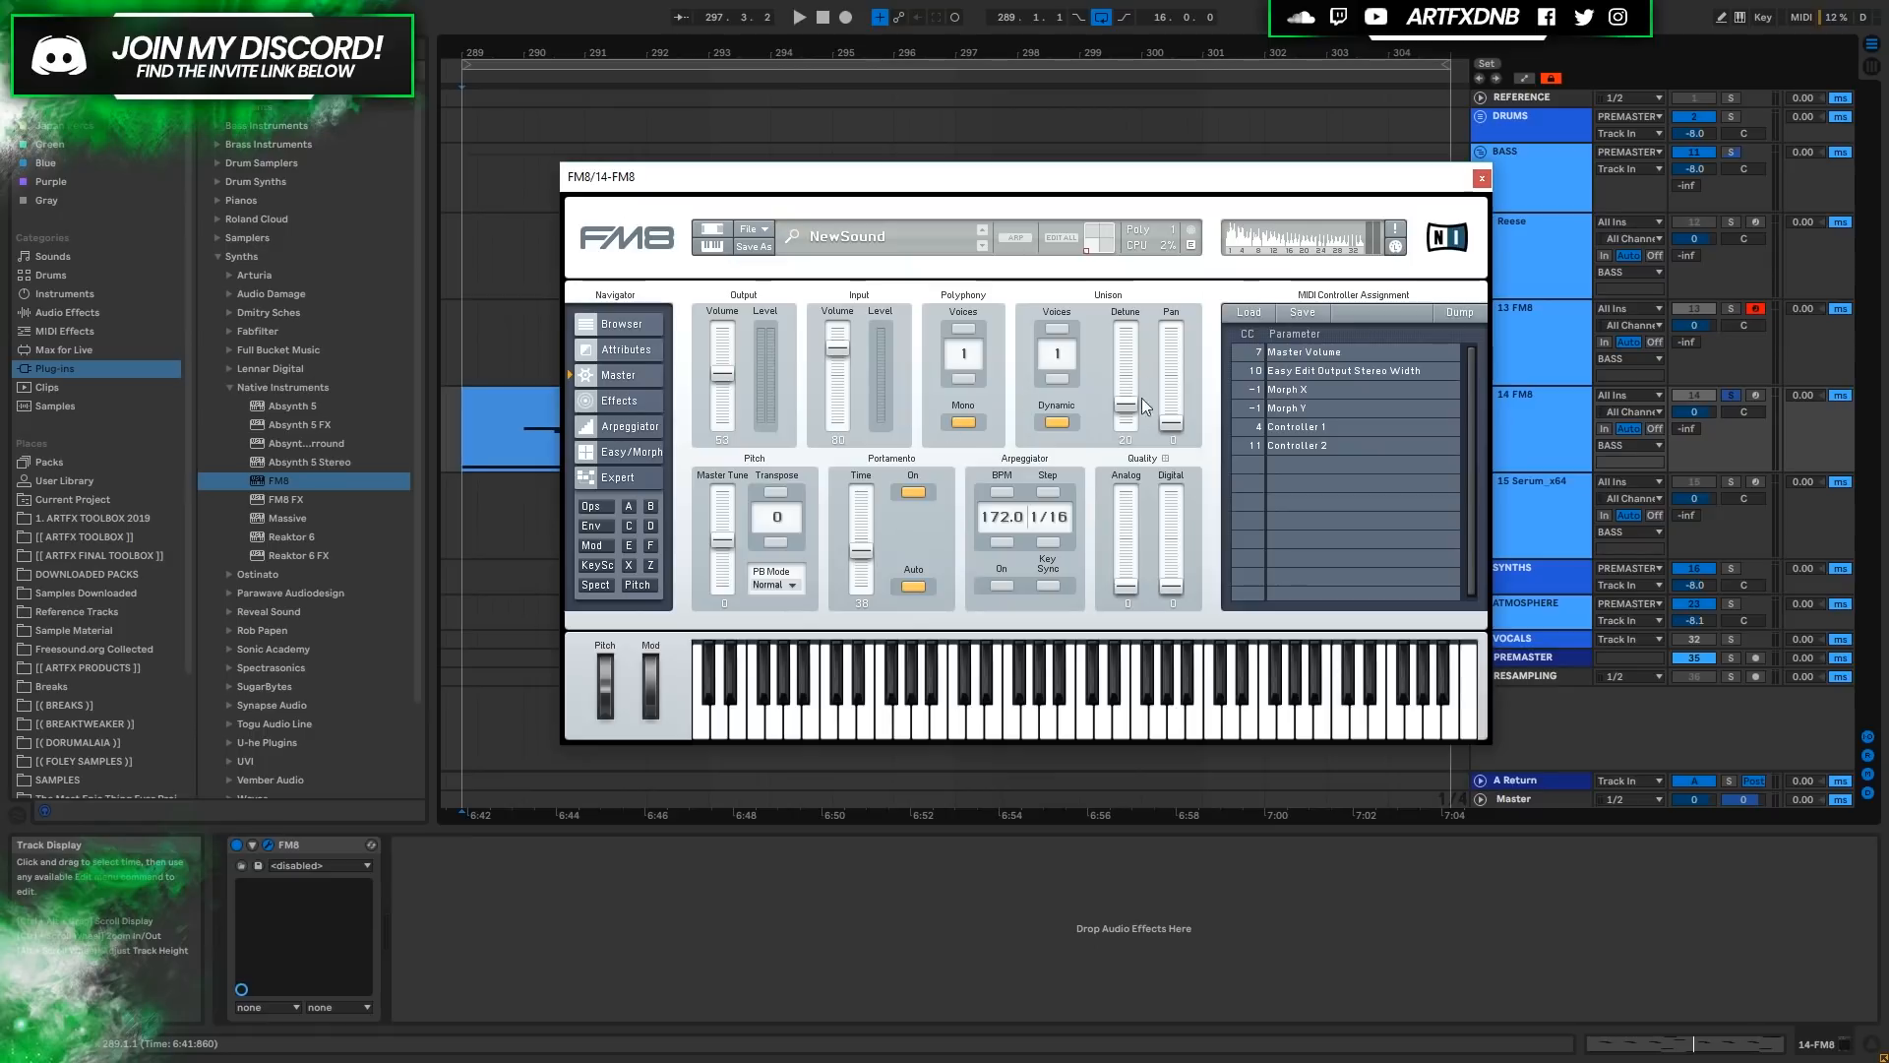
{"action": "left_click", "coordinate": [962, 421]}
{"action": "key", "text": "space"}
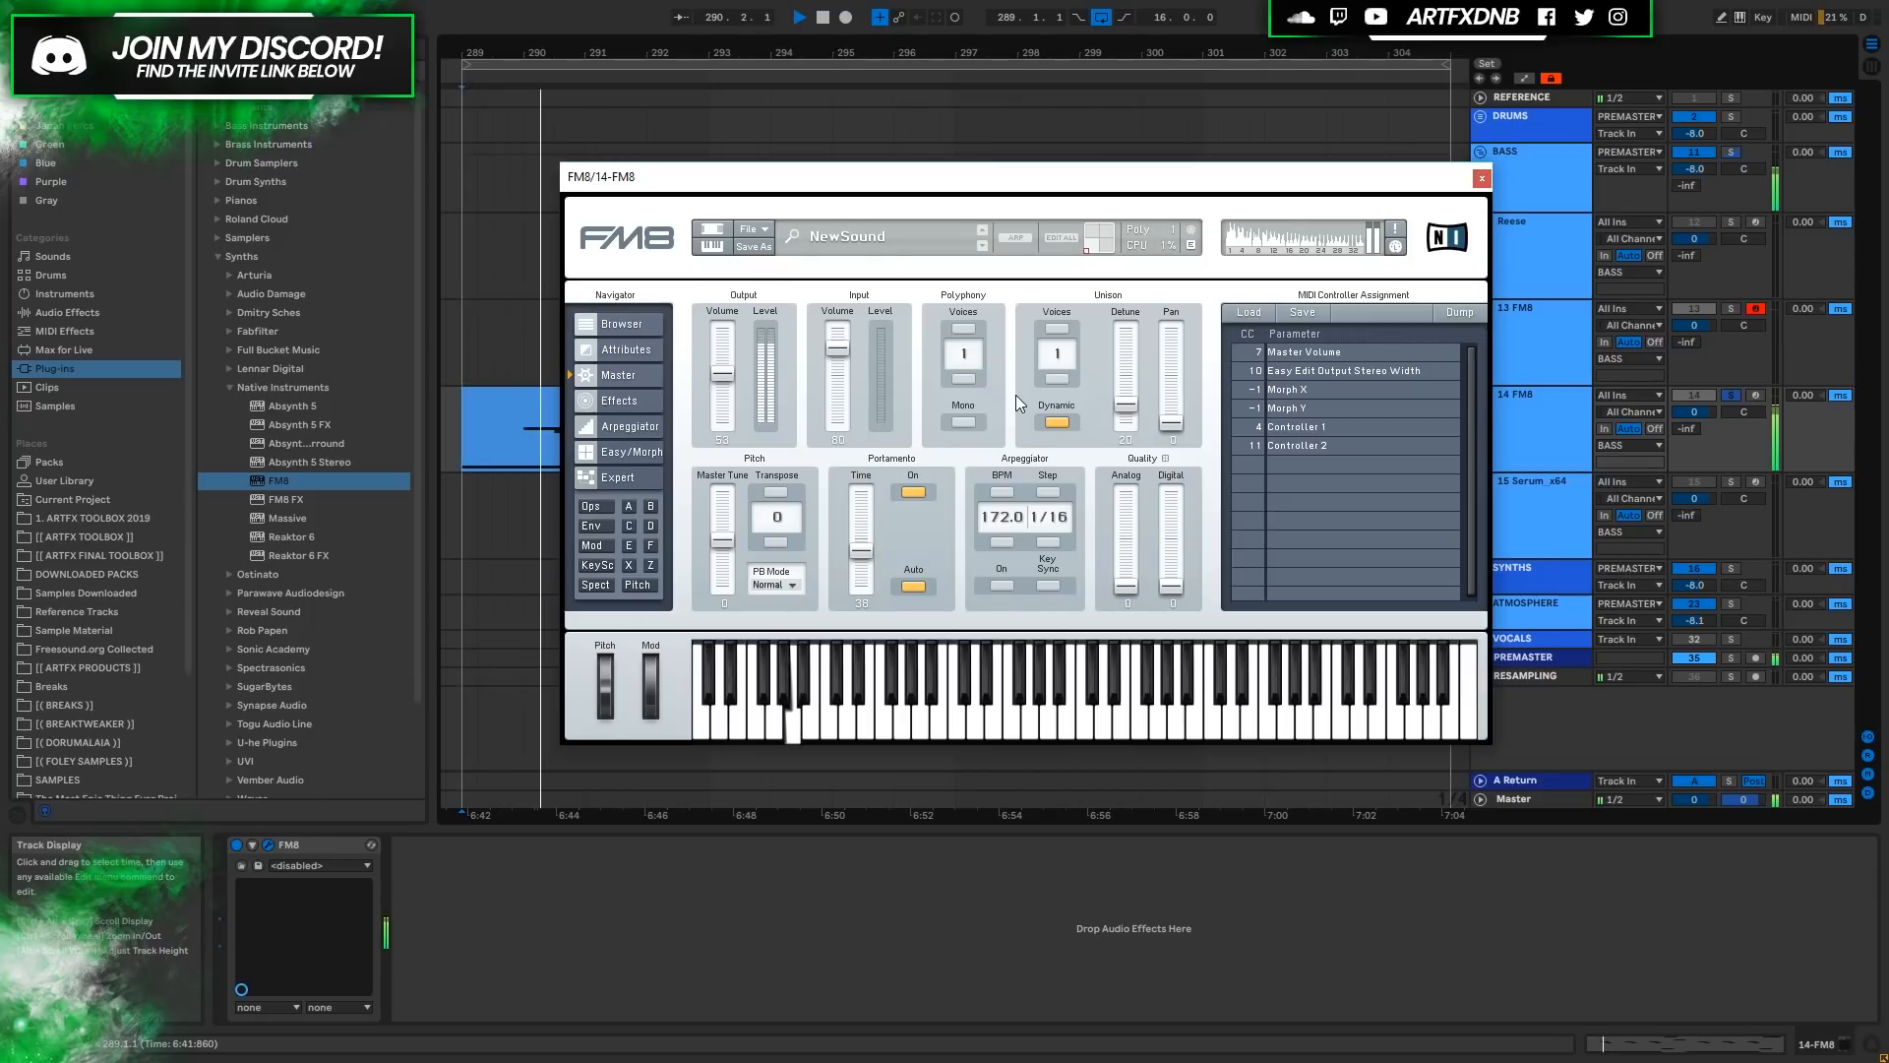
{"action": "key", "text": "space"}
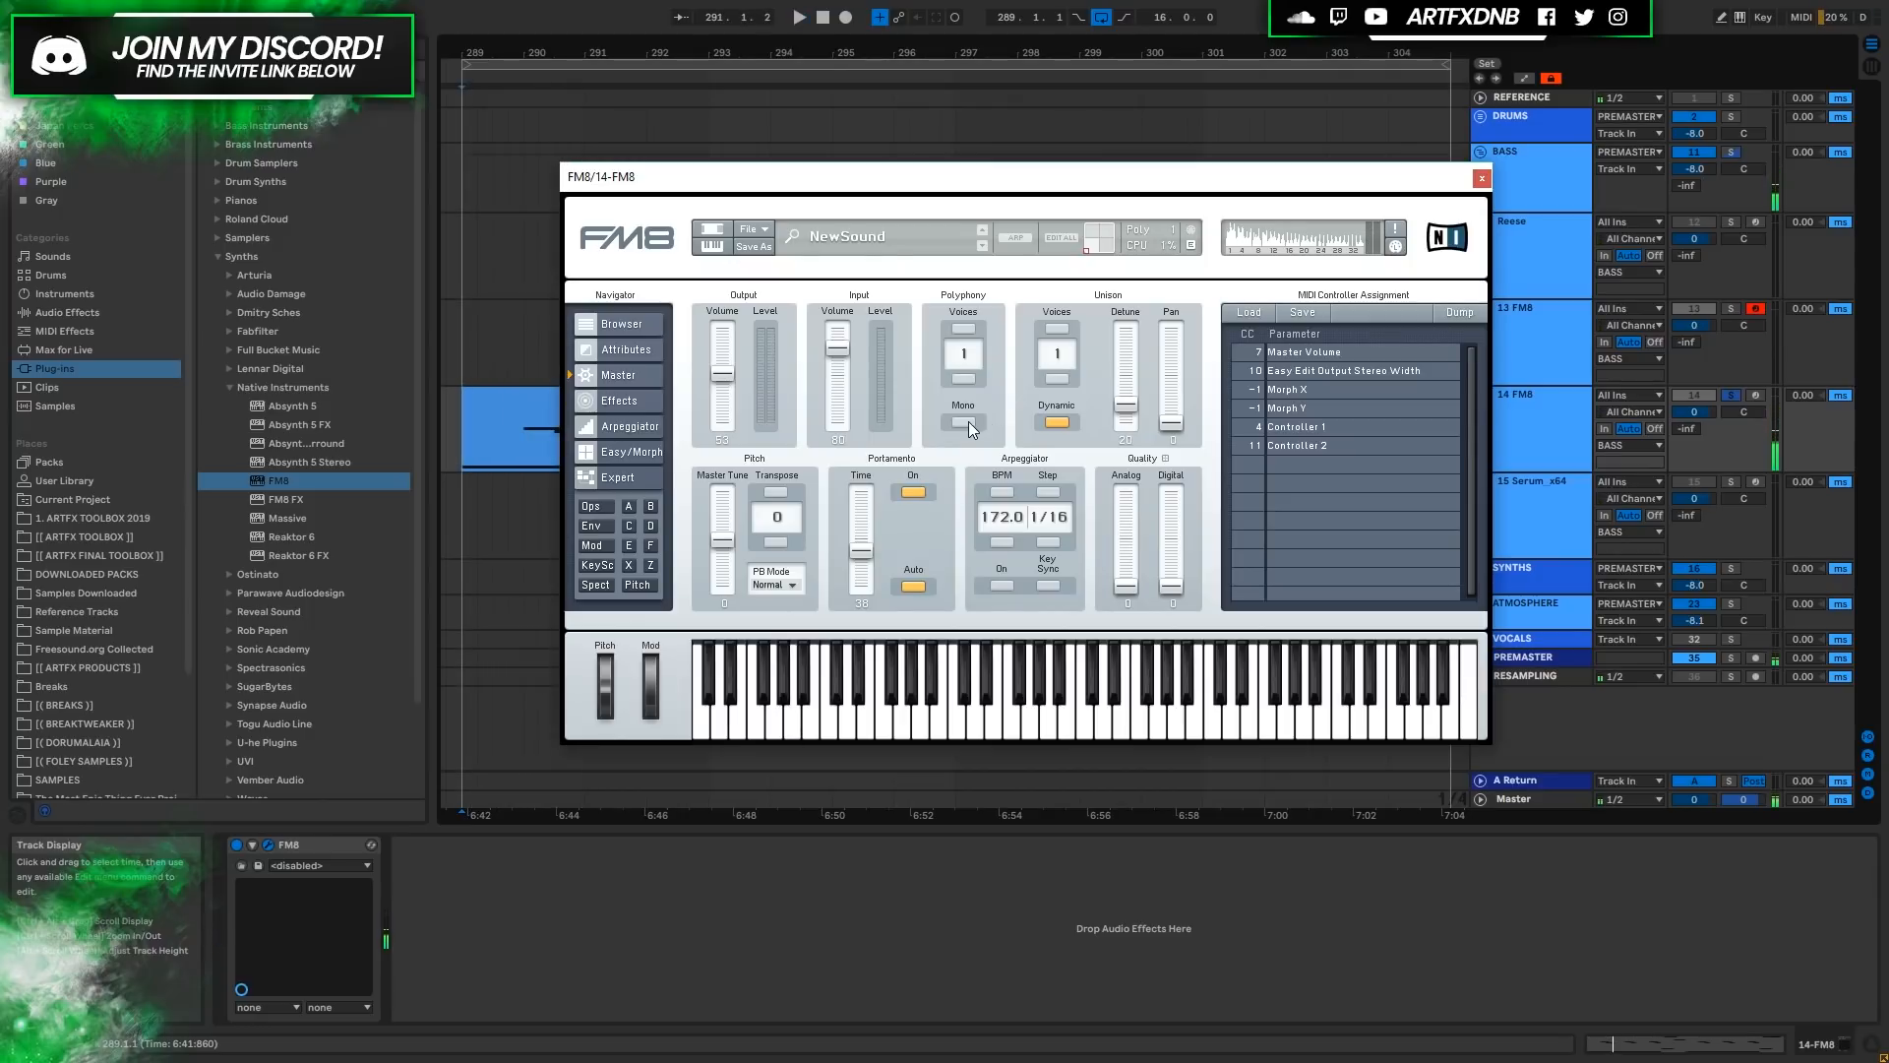
{"action": "left_click", "coordinate": [965, 422]}
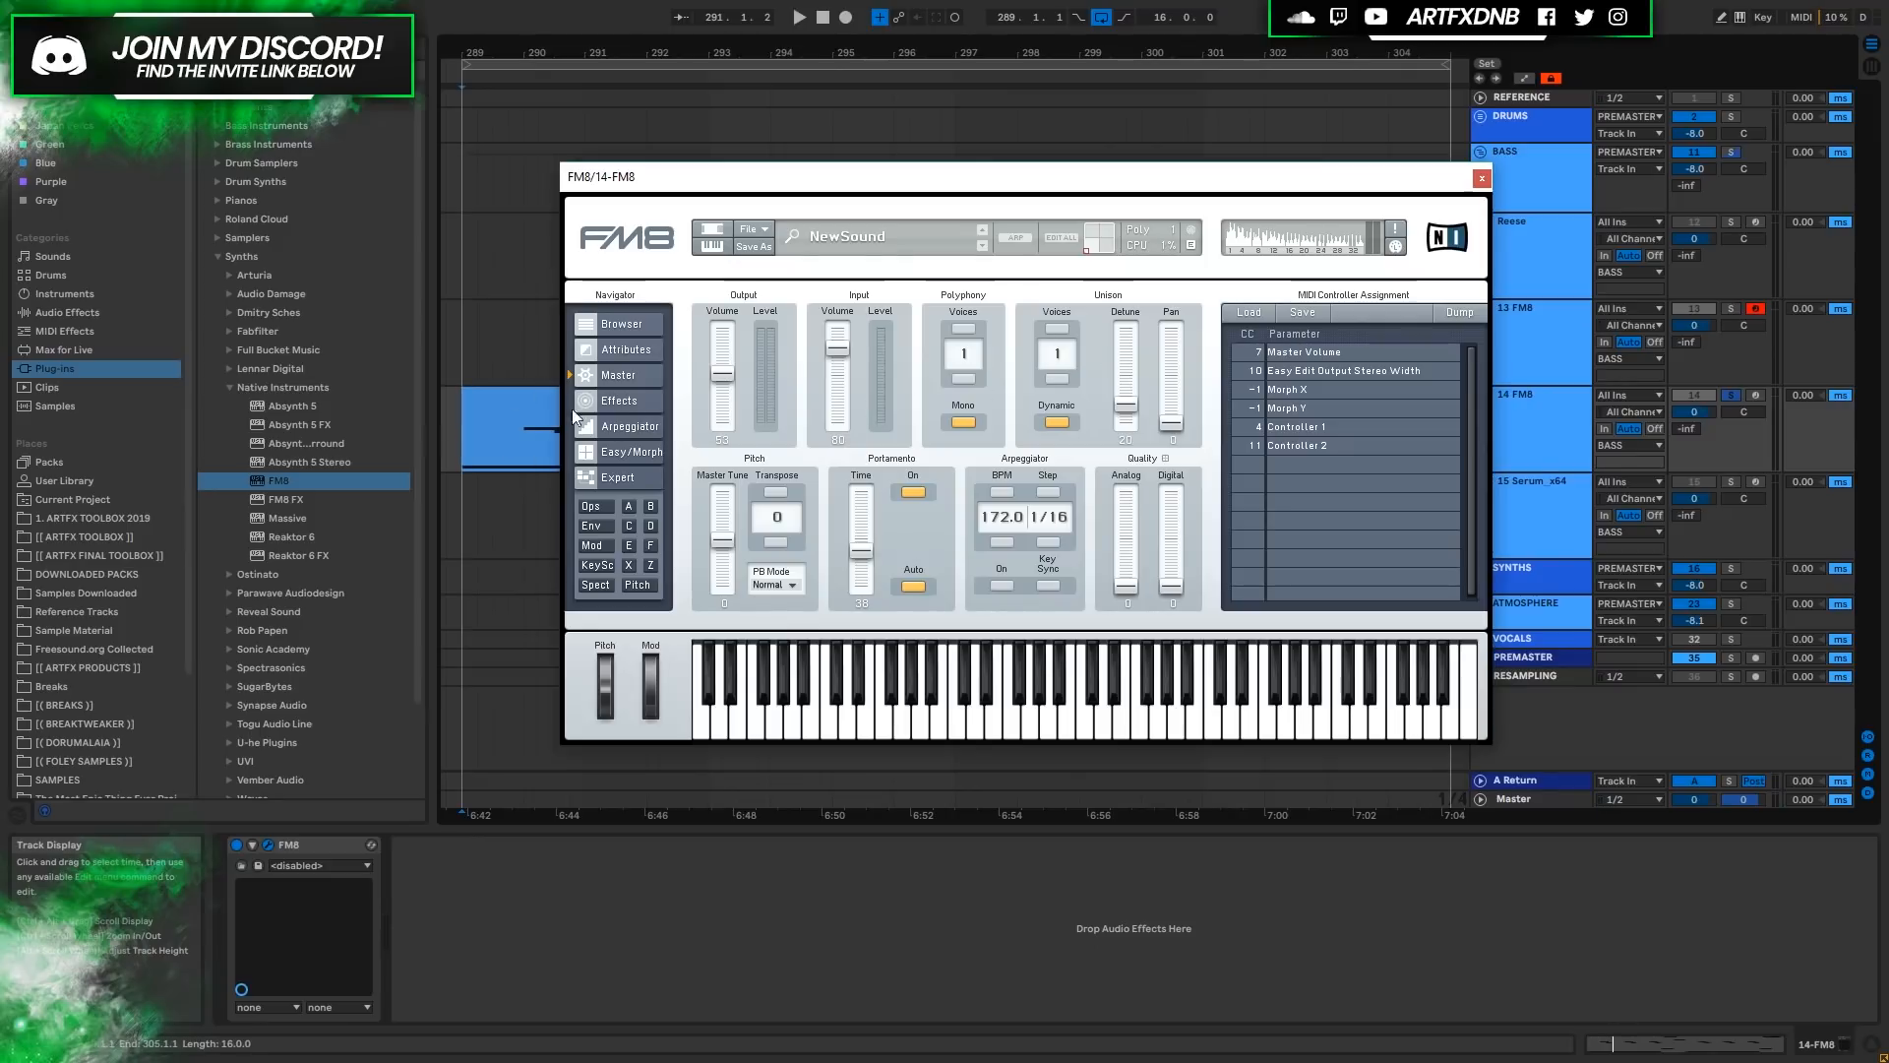
Adjust the portamento time in the Master settings while auditioning the clip, settling on 35.
{"action": "left_click_drag", "start_coordinate": [860, 559], "coordinate": [861, 571]}
{"action": "key", "text": "space"}
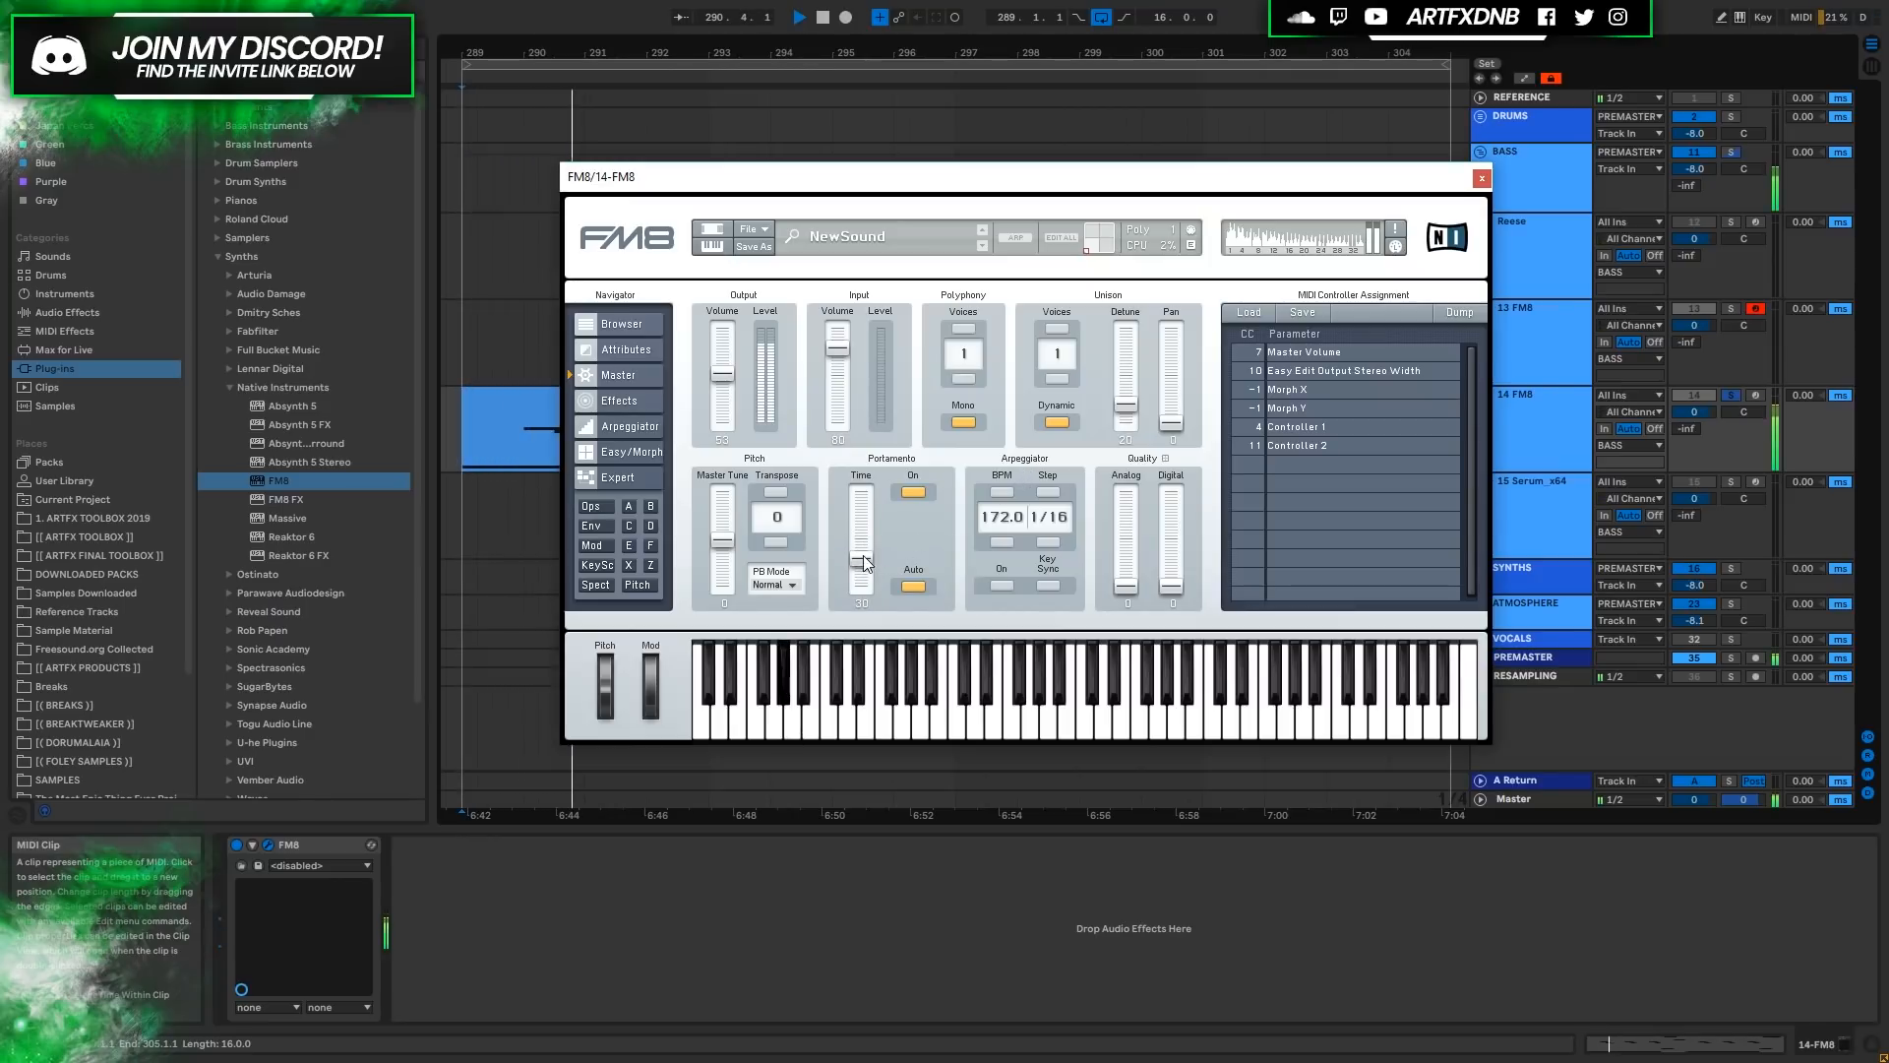
{"action": "left_click_drag", "start_coordinate": [865, 567], "coordinate": [865, 561]}
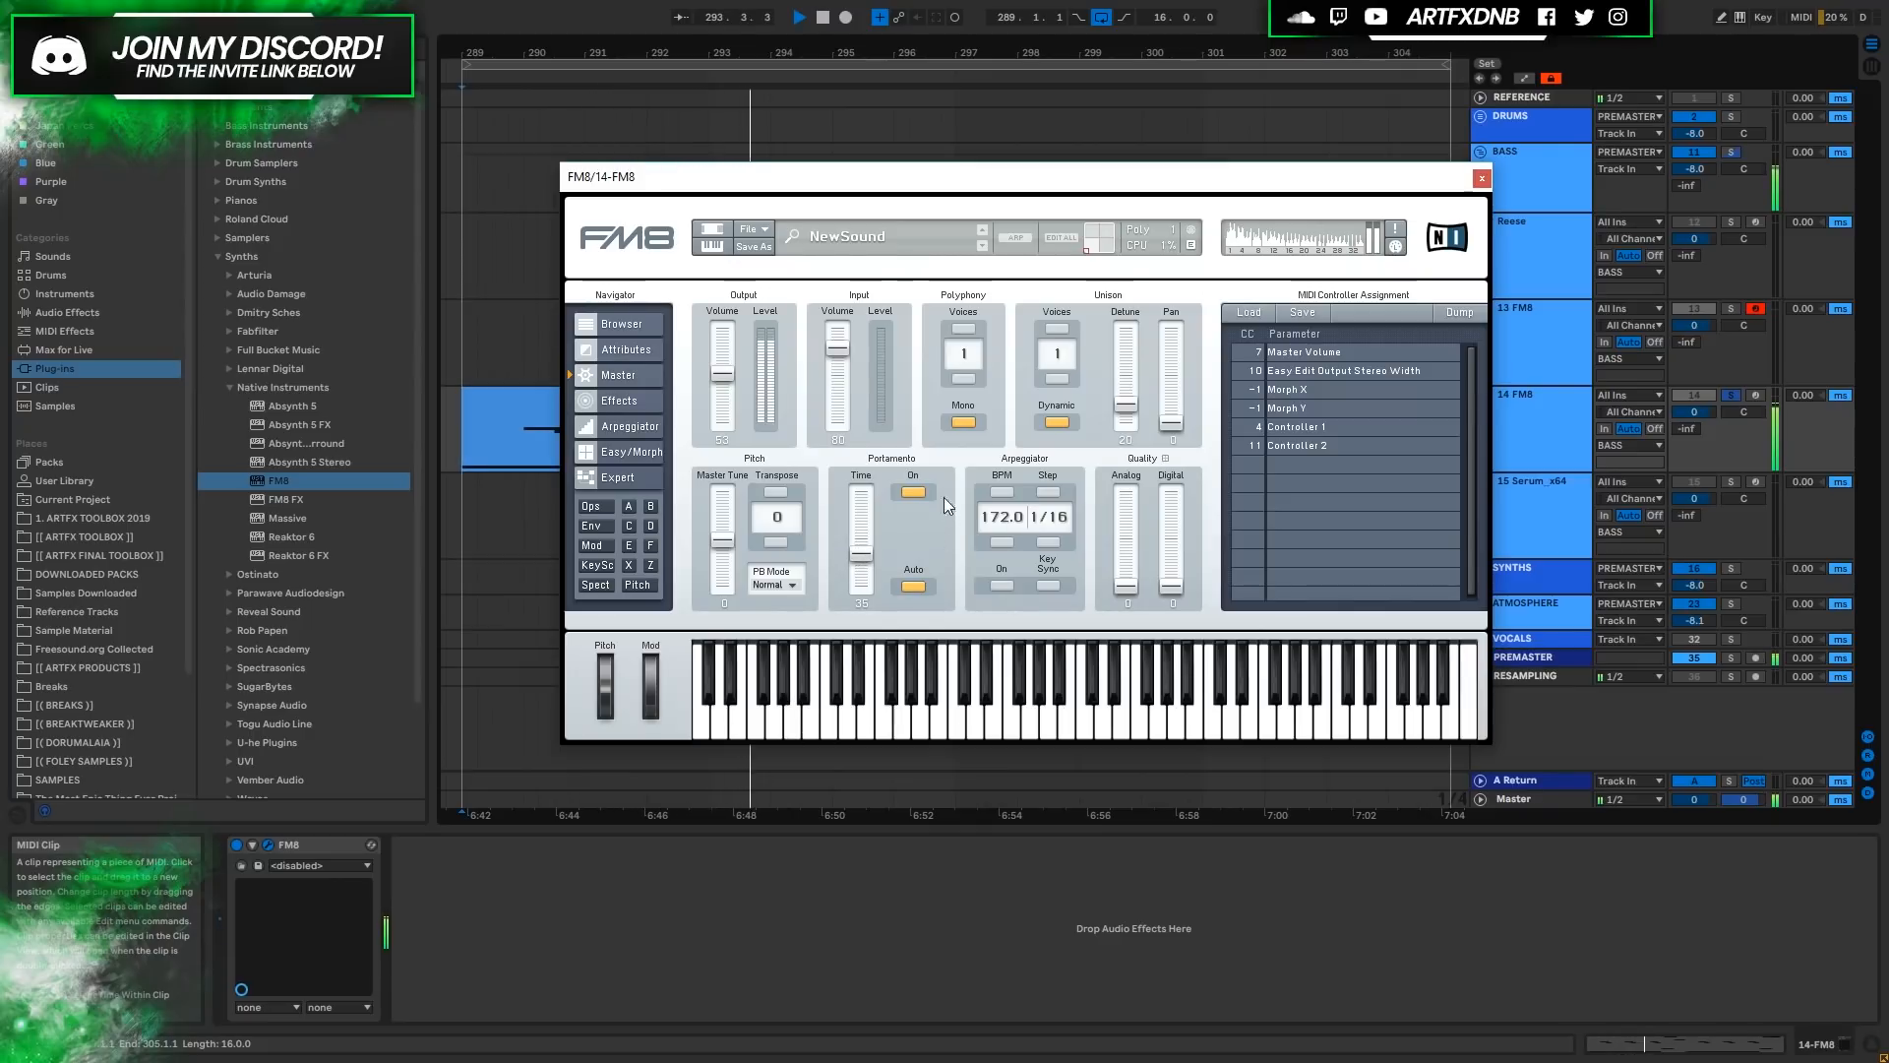
Open the MIDI clip on the 14 FM8 track and show its pitch bend envelope.
{"action": "left_click", "coordinate": [1482, 175]}
{"action": "double_click", "coordinate": [750, 399]}
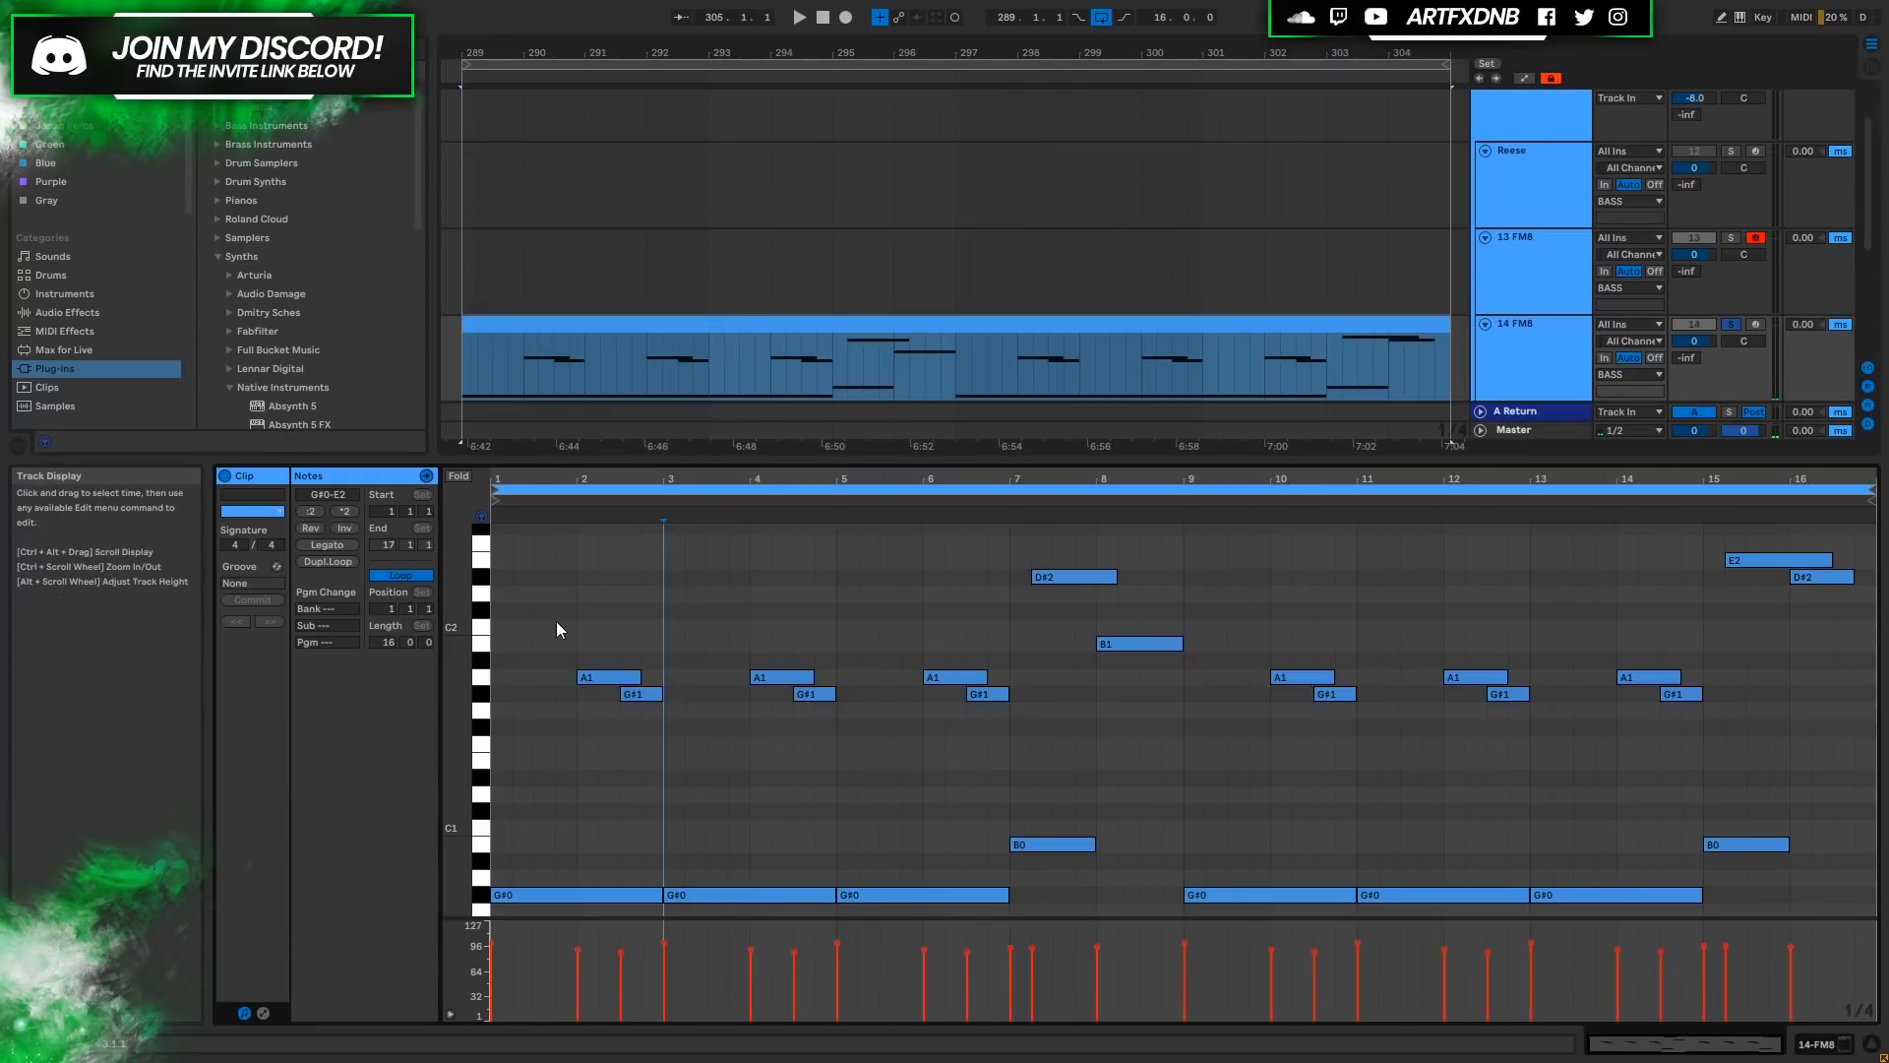
{"action": "left_click", "coordinate": [263, 1012]}
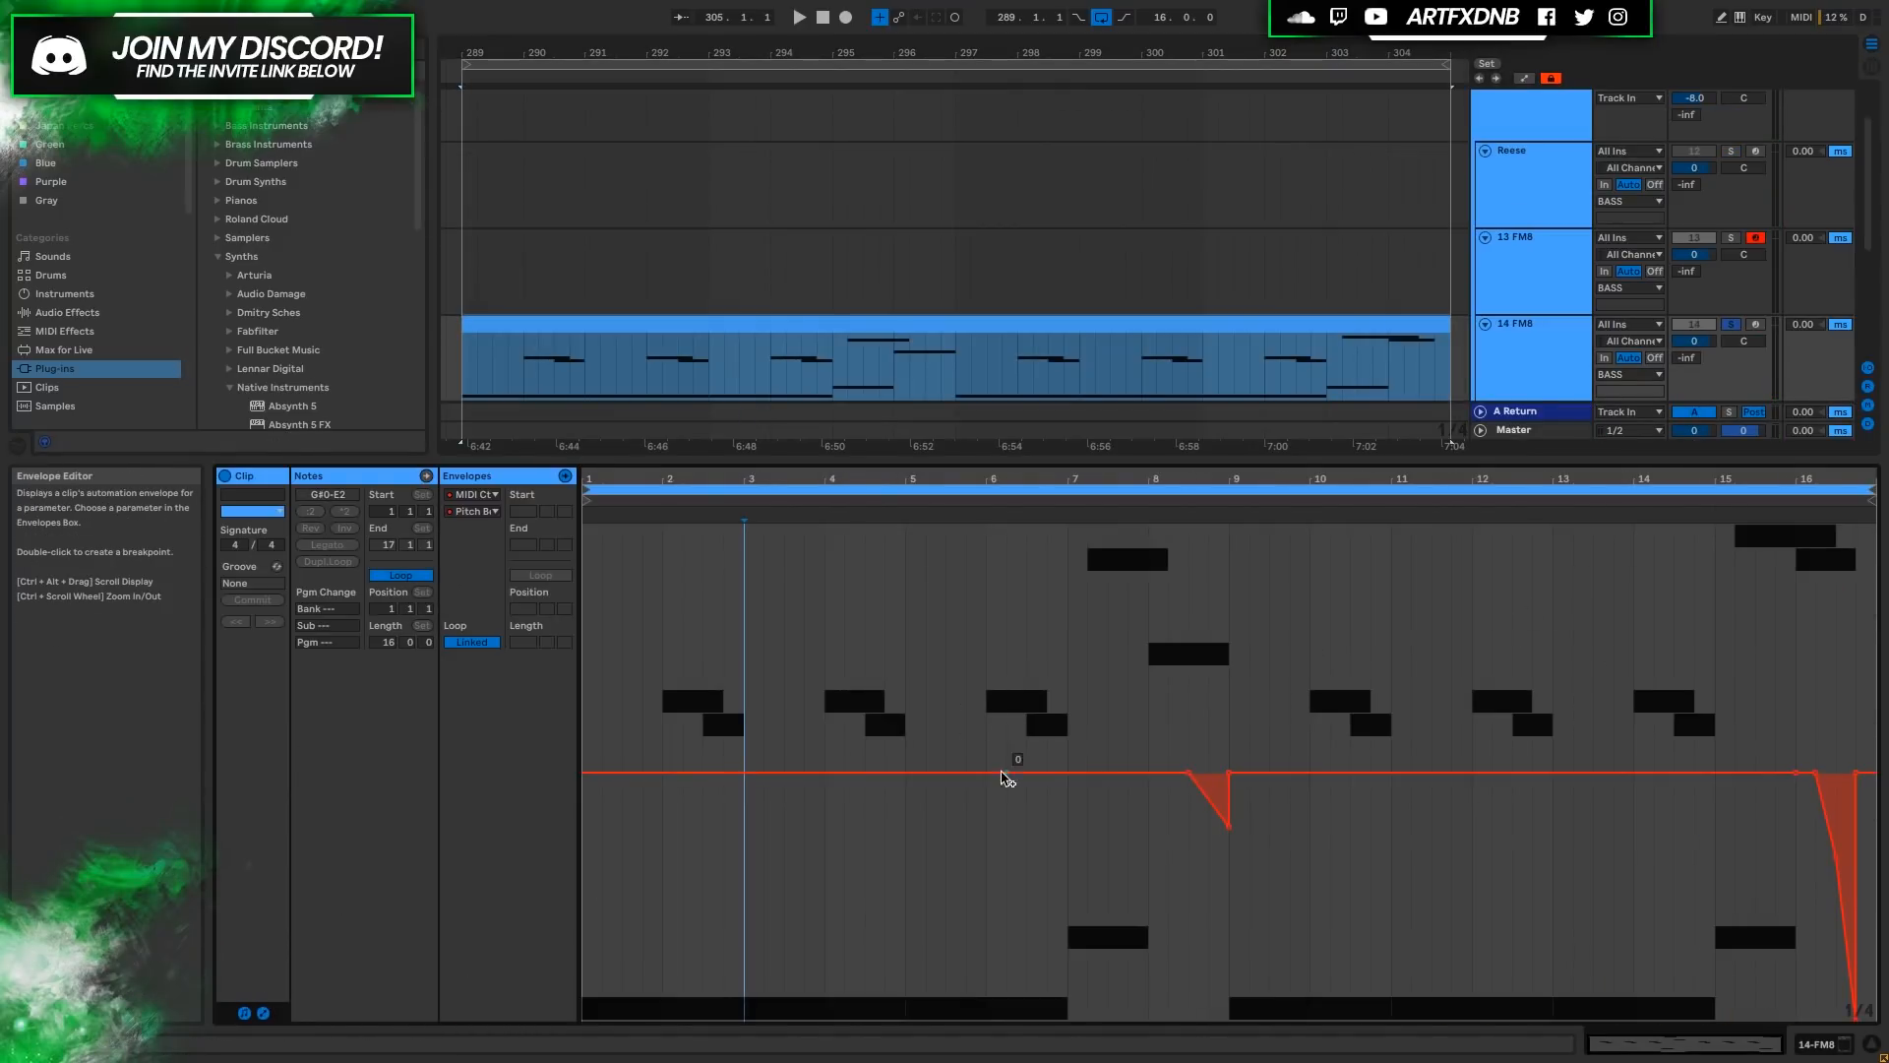
Audition the clip's two pitch bend drops, playing once from bar 295 and once from bar 303.
{"action": "left_click", "coordinate": [1188, 703]}
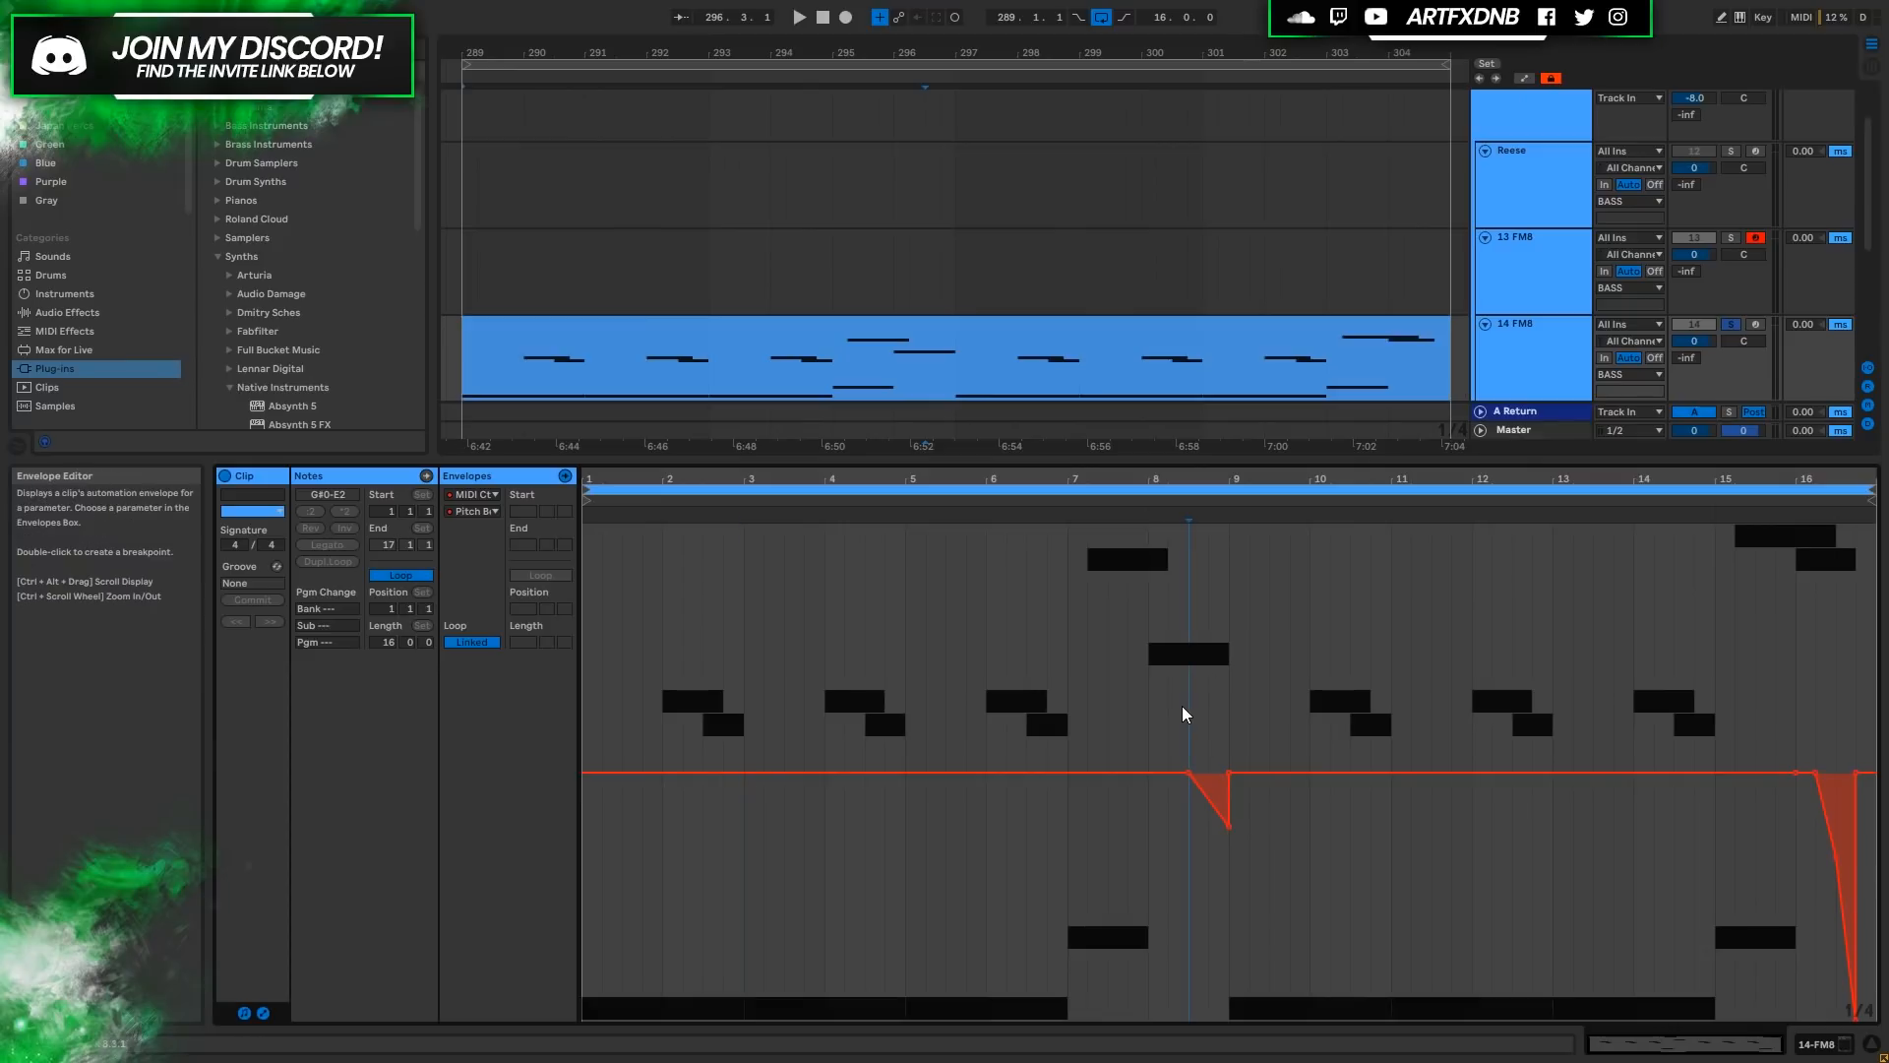
{"action": "left_click", "coordinate": [834, 387]}
{"action": "key", "text": "space"}
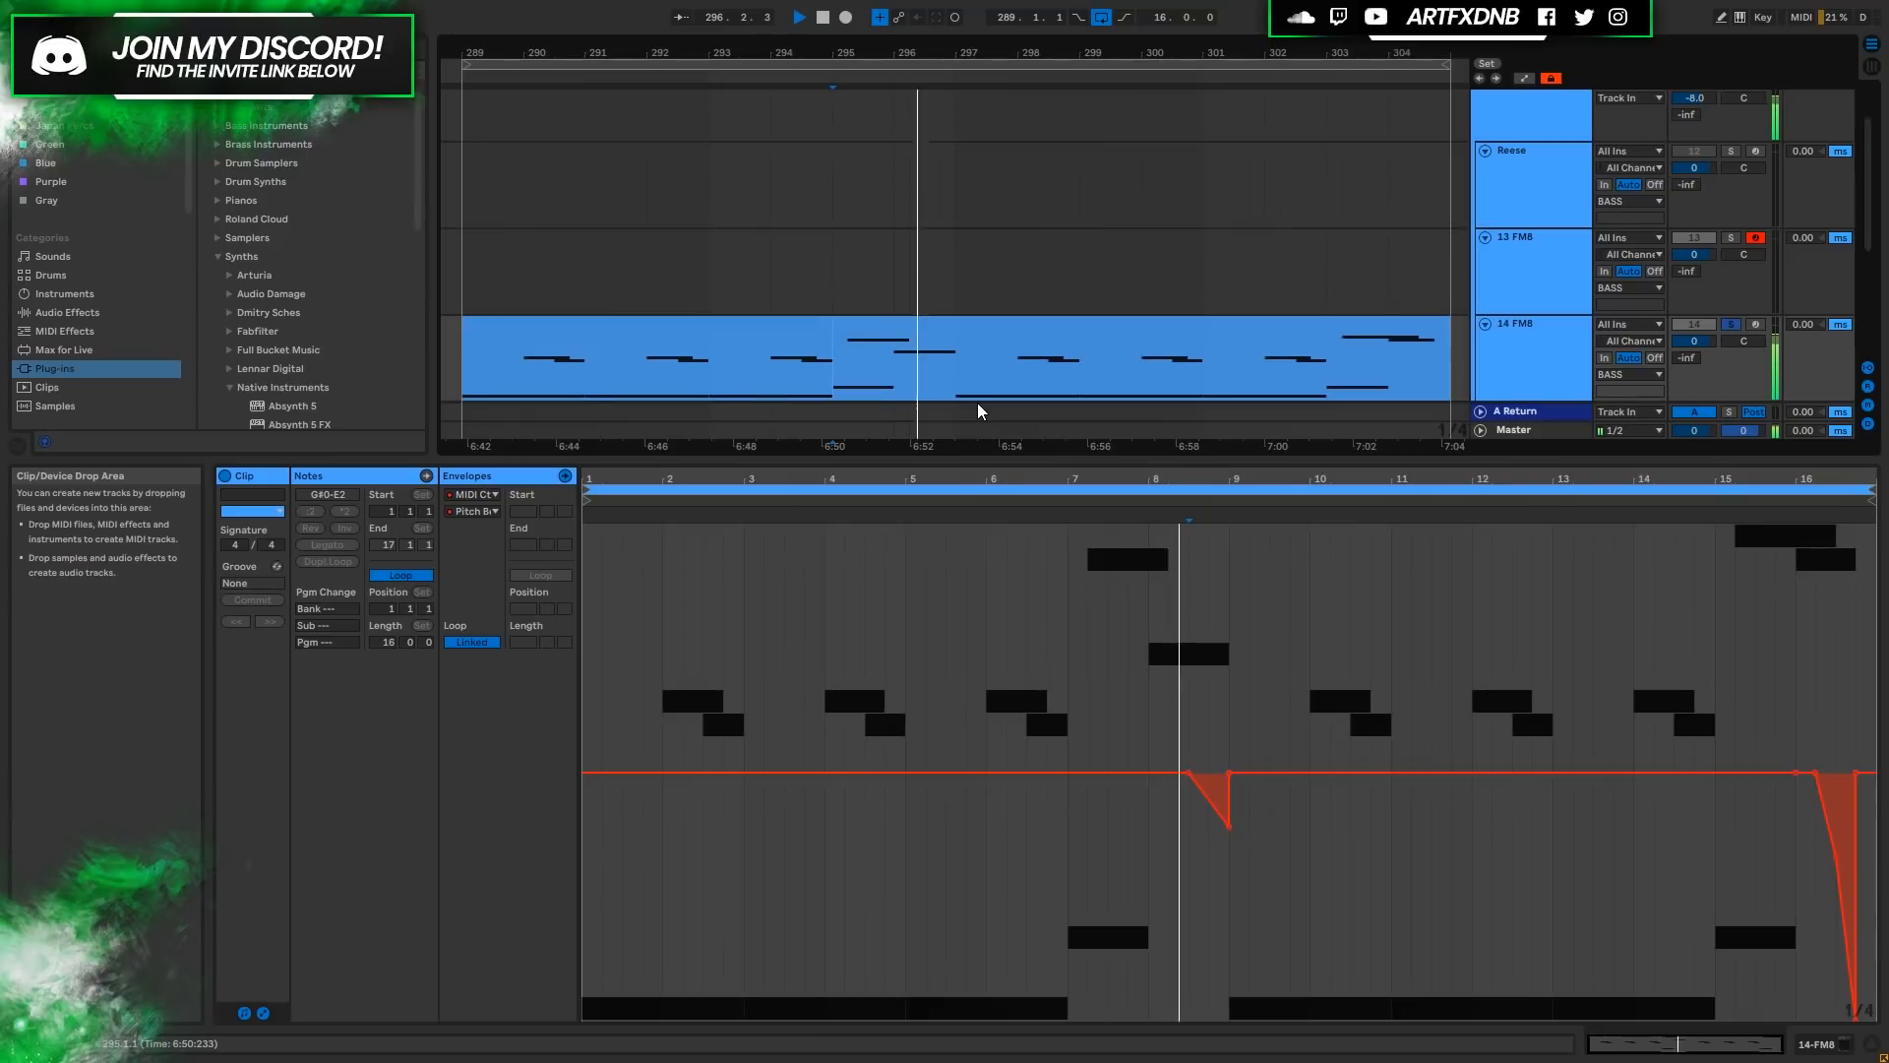
{"action": "key", "text": "space"}
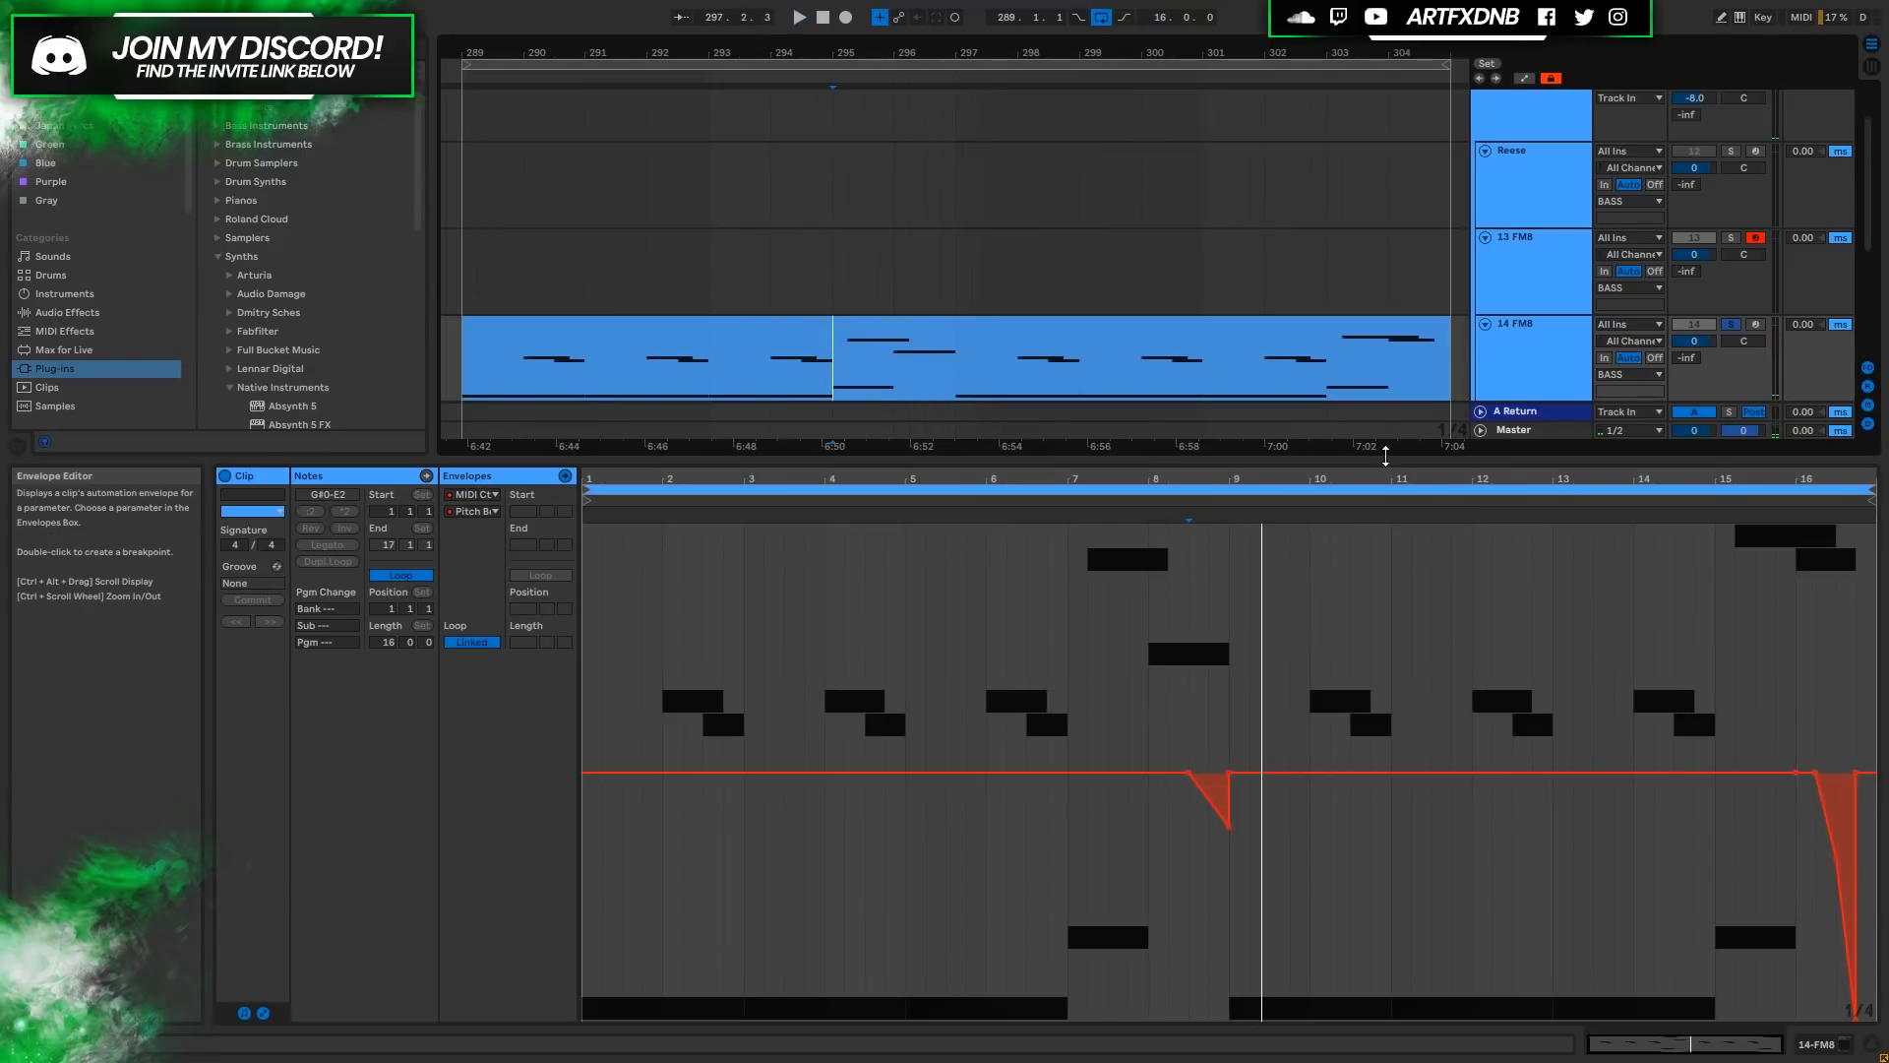
{"action": "left_click", "coordinate": [1332, 388]}
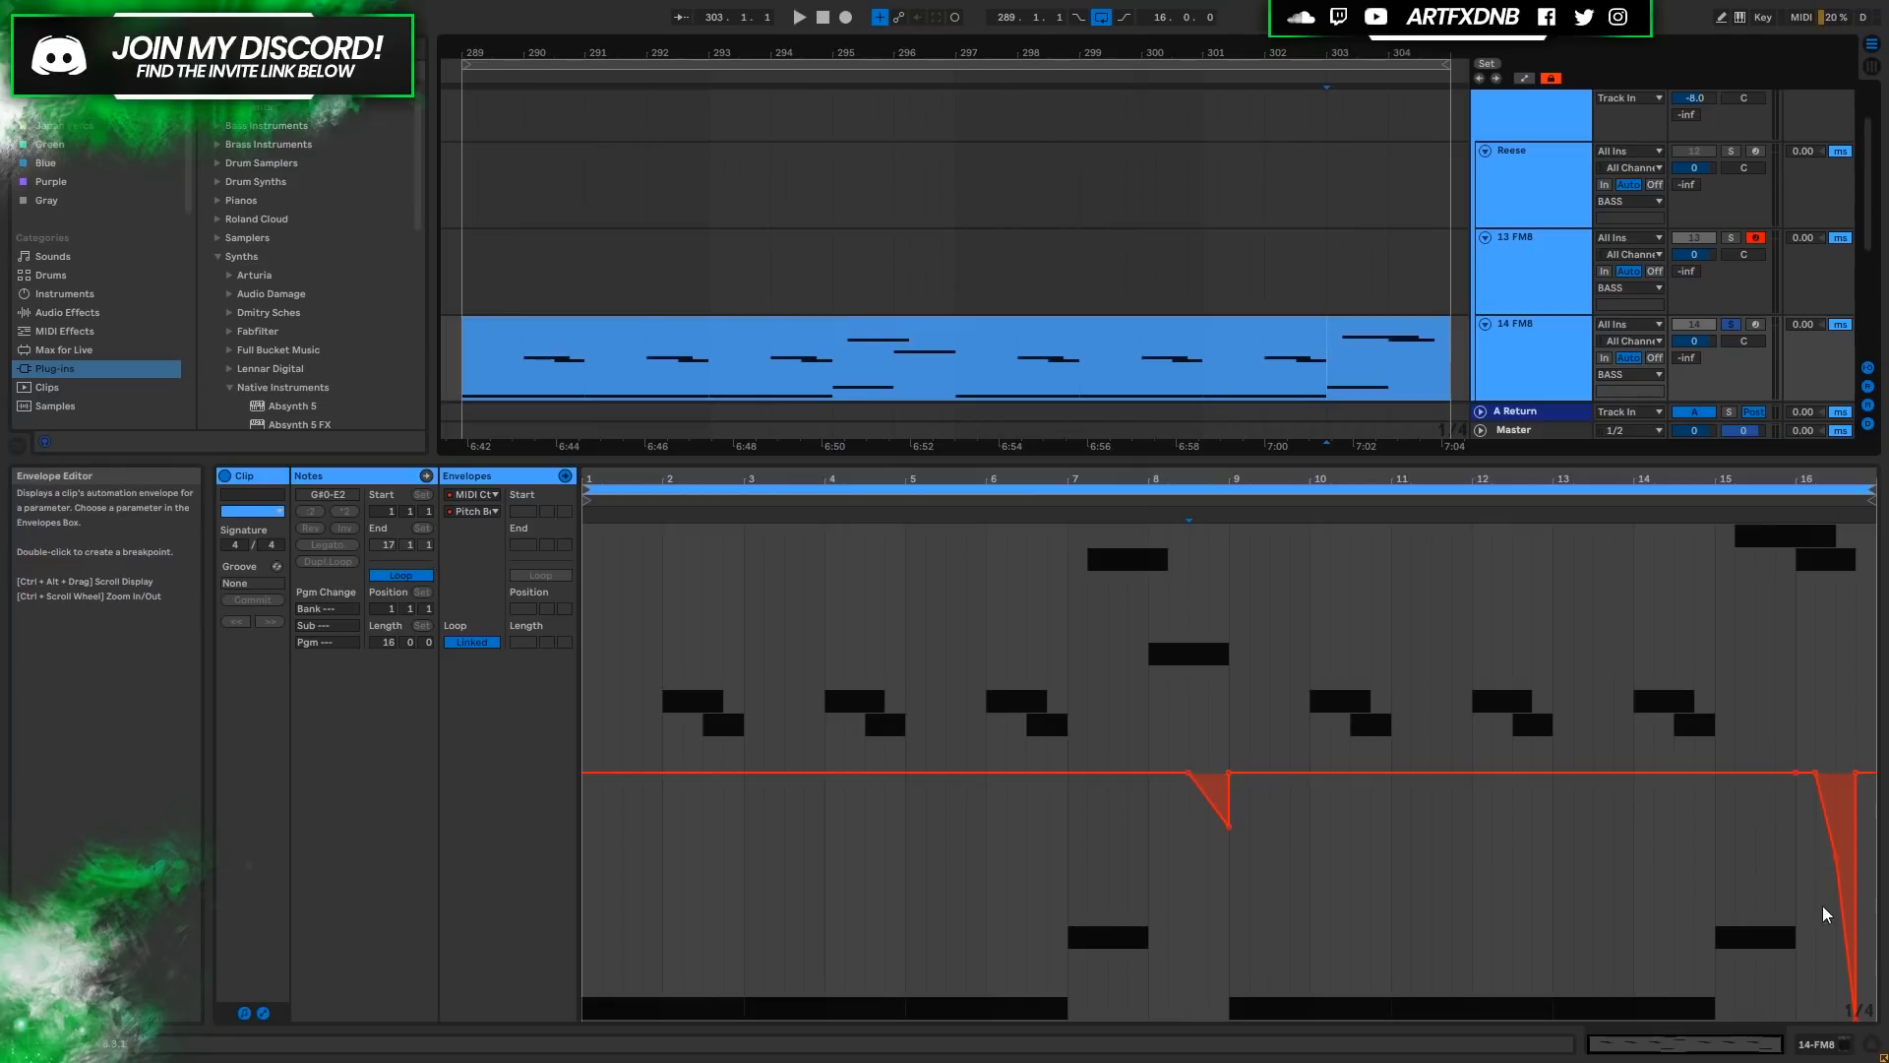
{"action": "key", "text": "space"}
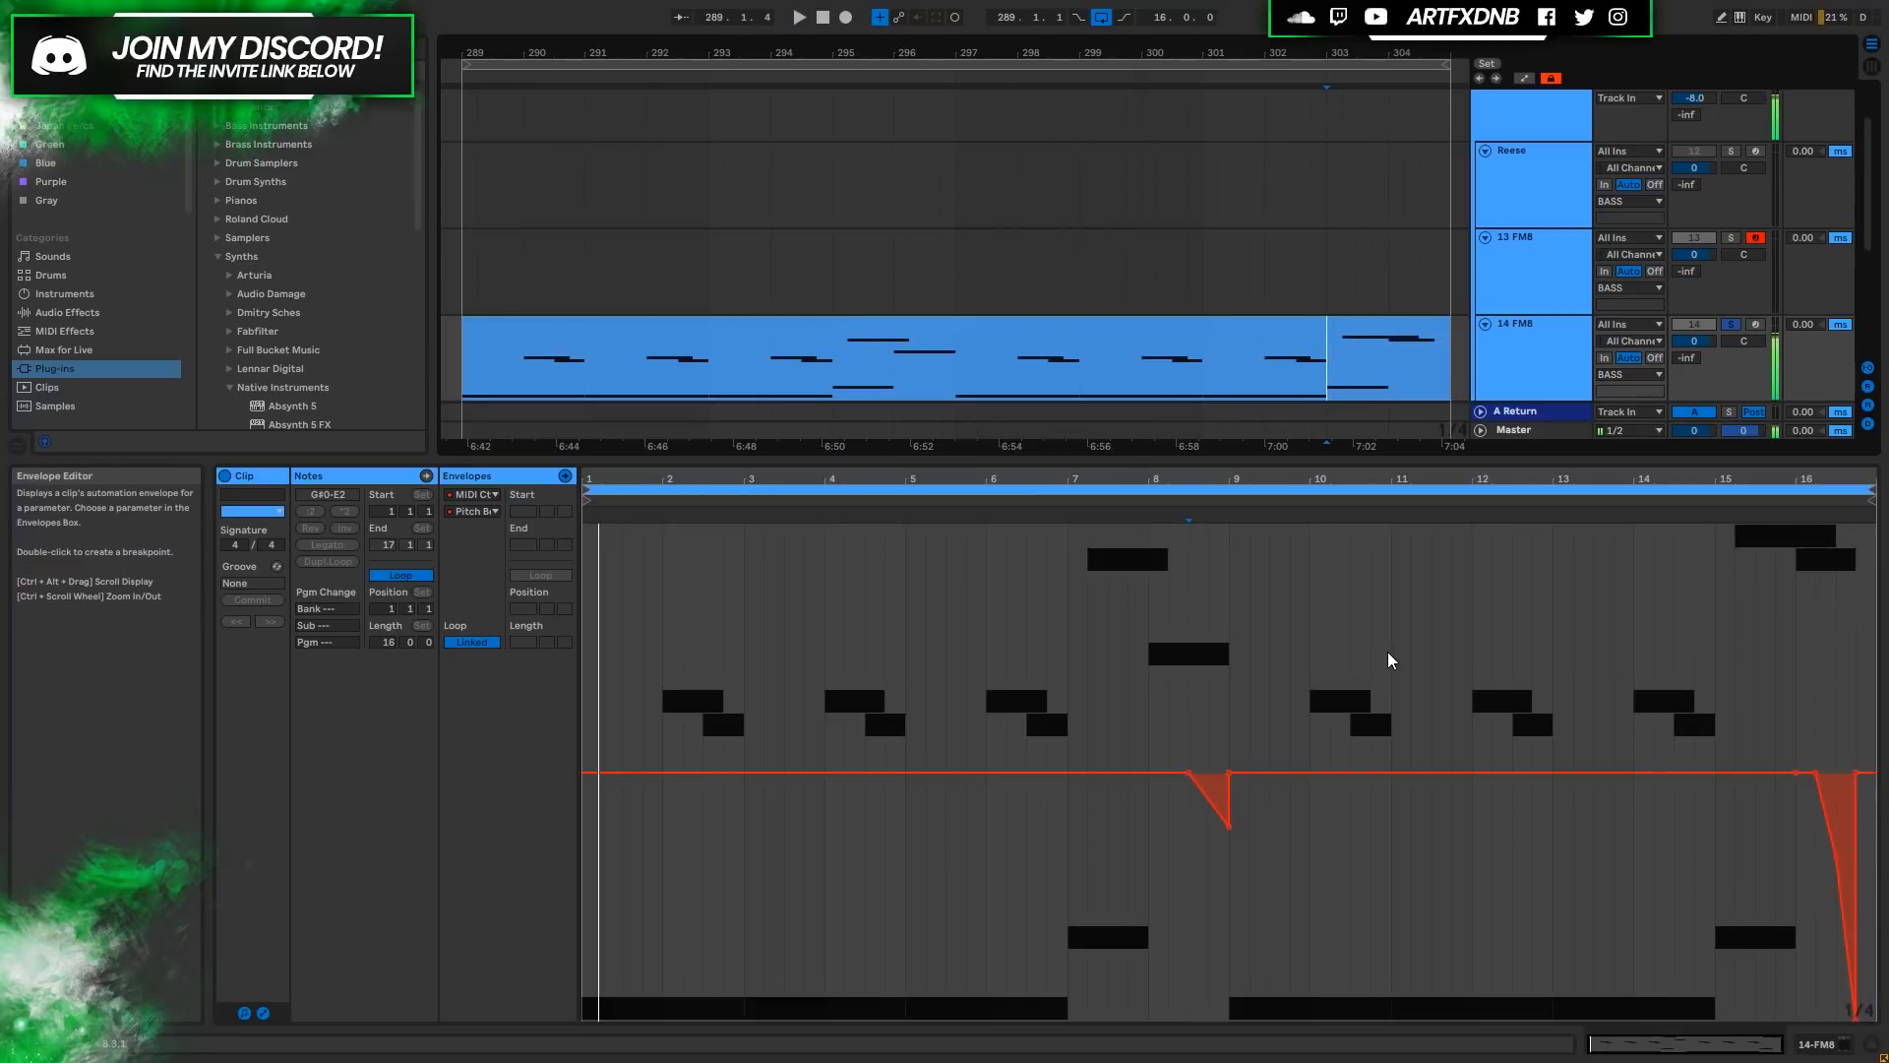
Return to the 14 FM8 track's devices, reopen the FM8 window and show the Expert operator overview.
{"action": "left_click", "coordinate": [1822, 1046]}
{"action": "left_click", "coordinate": [268, 844]}
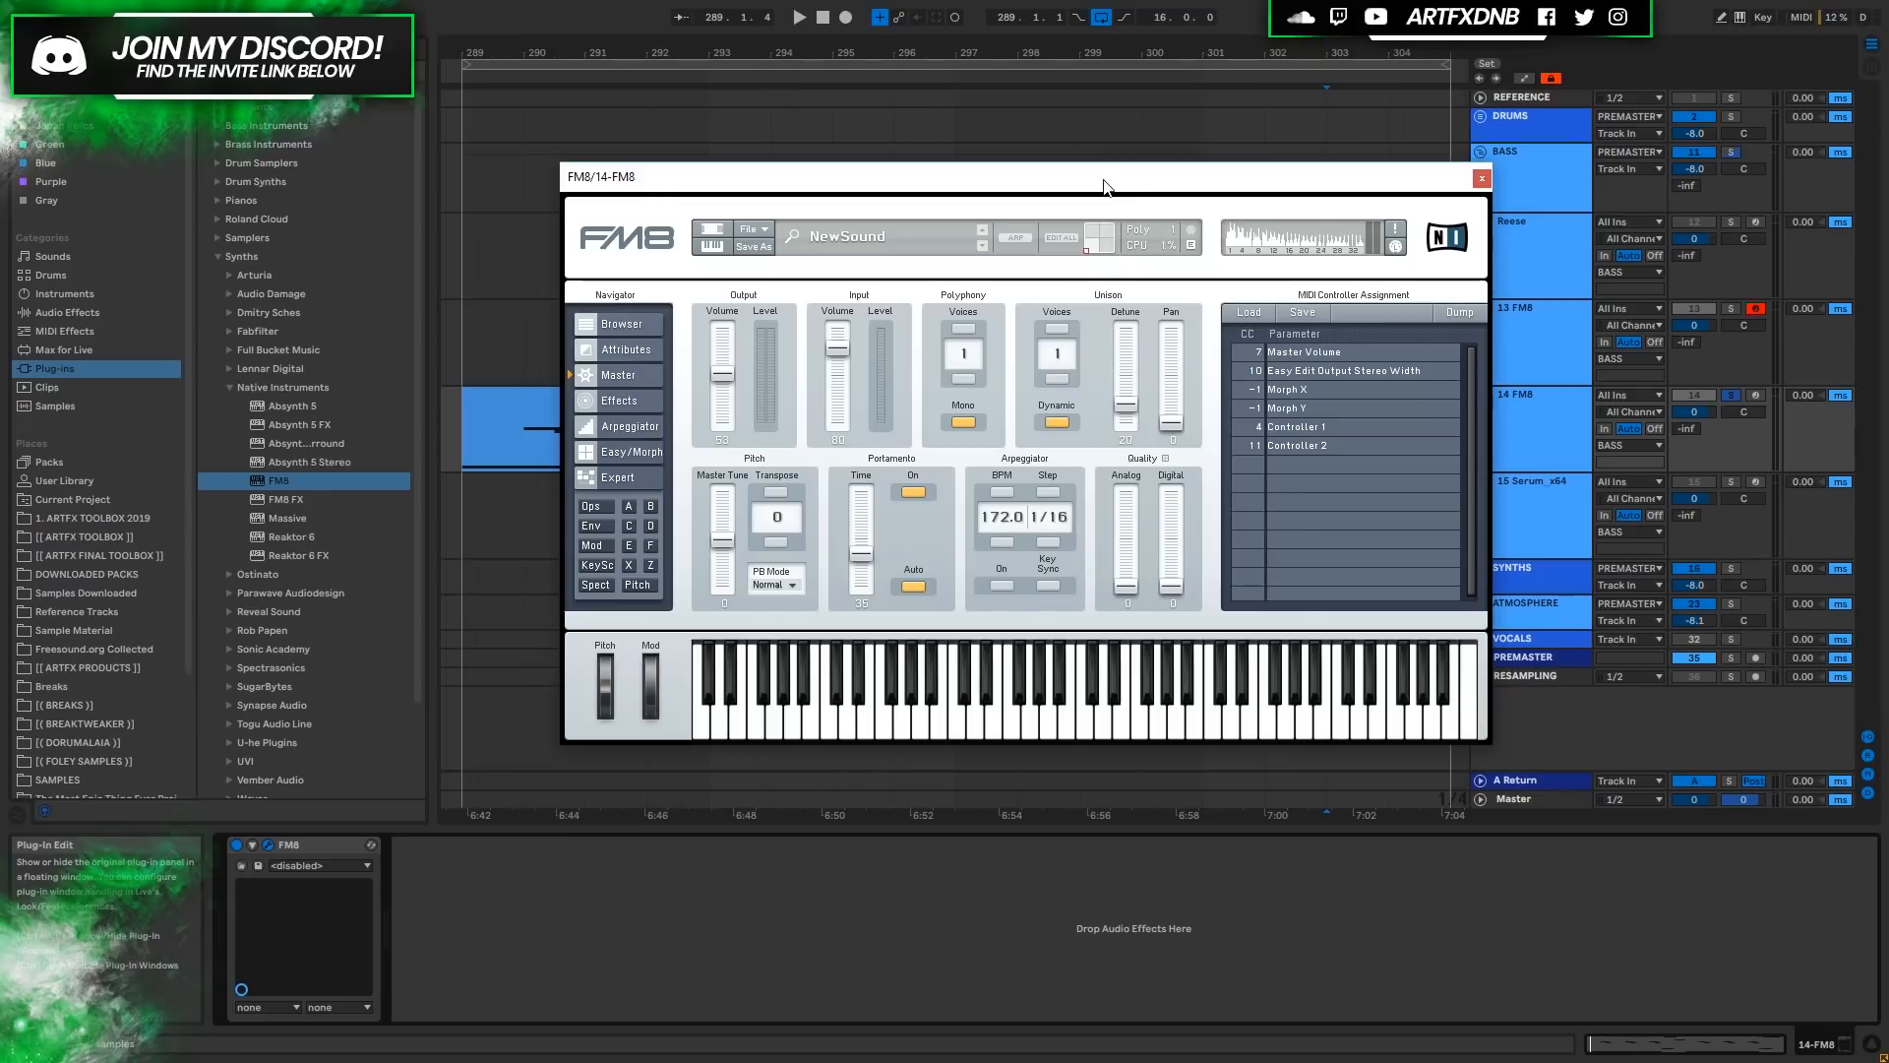
{"action": "left_click", "coordinate": [619, 477]}
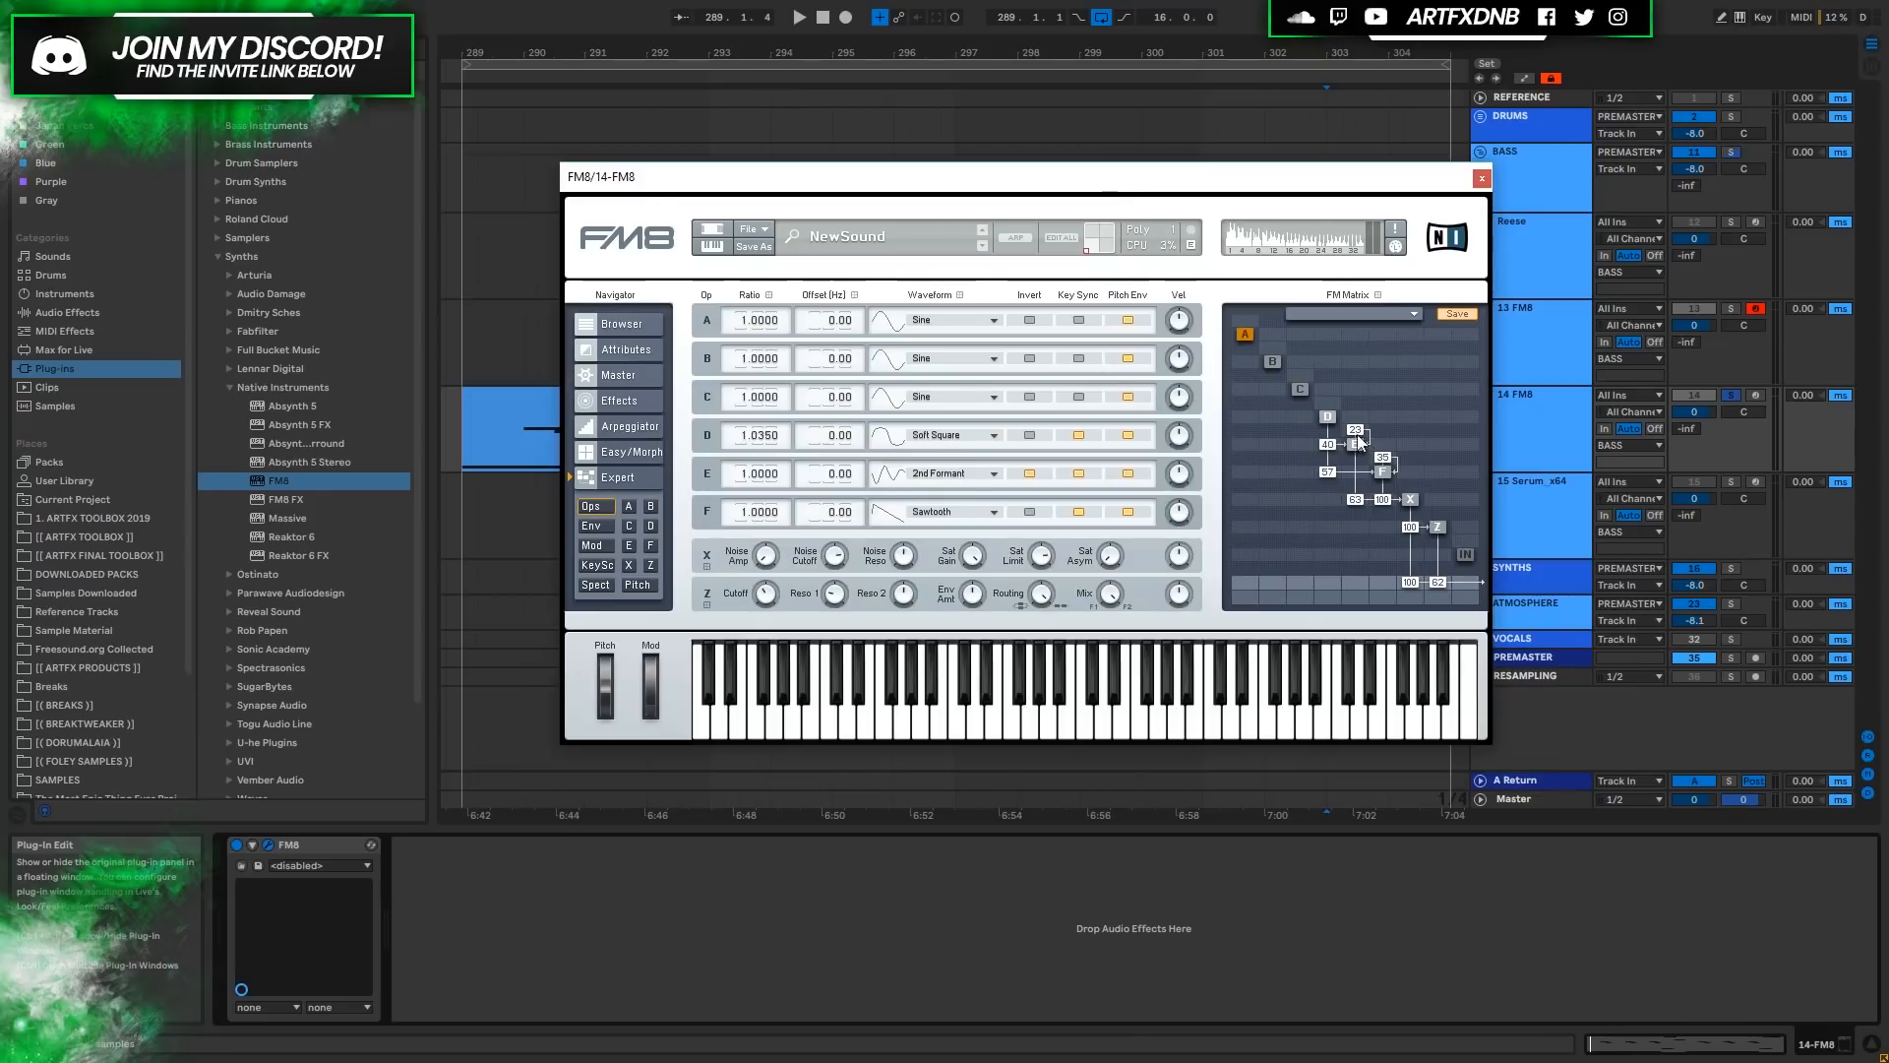
Try the Sine waveform on operator D and audition the clip from its start.
{"action": "left_click", "coordinate": [1326, 417]}
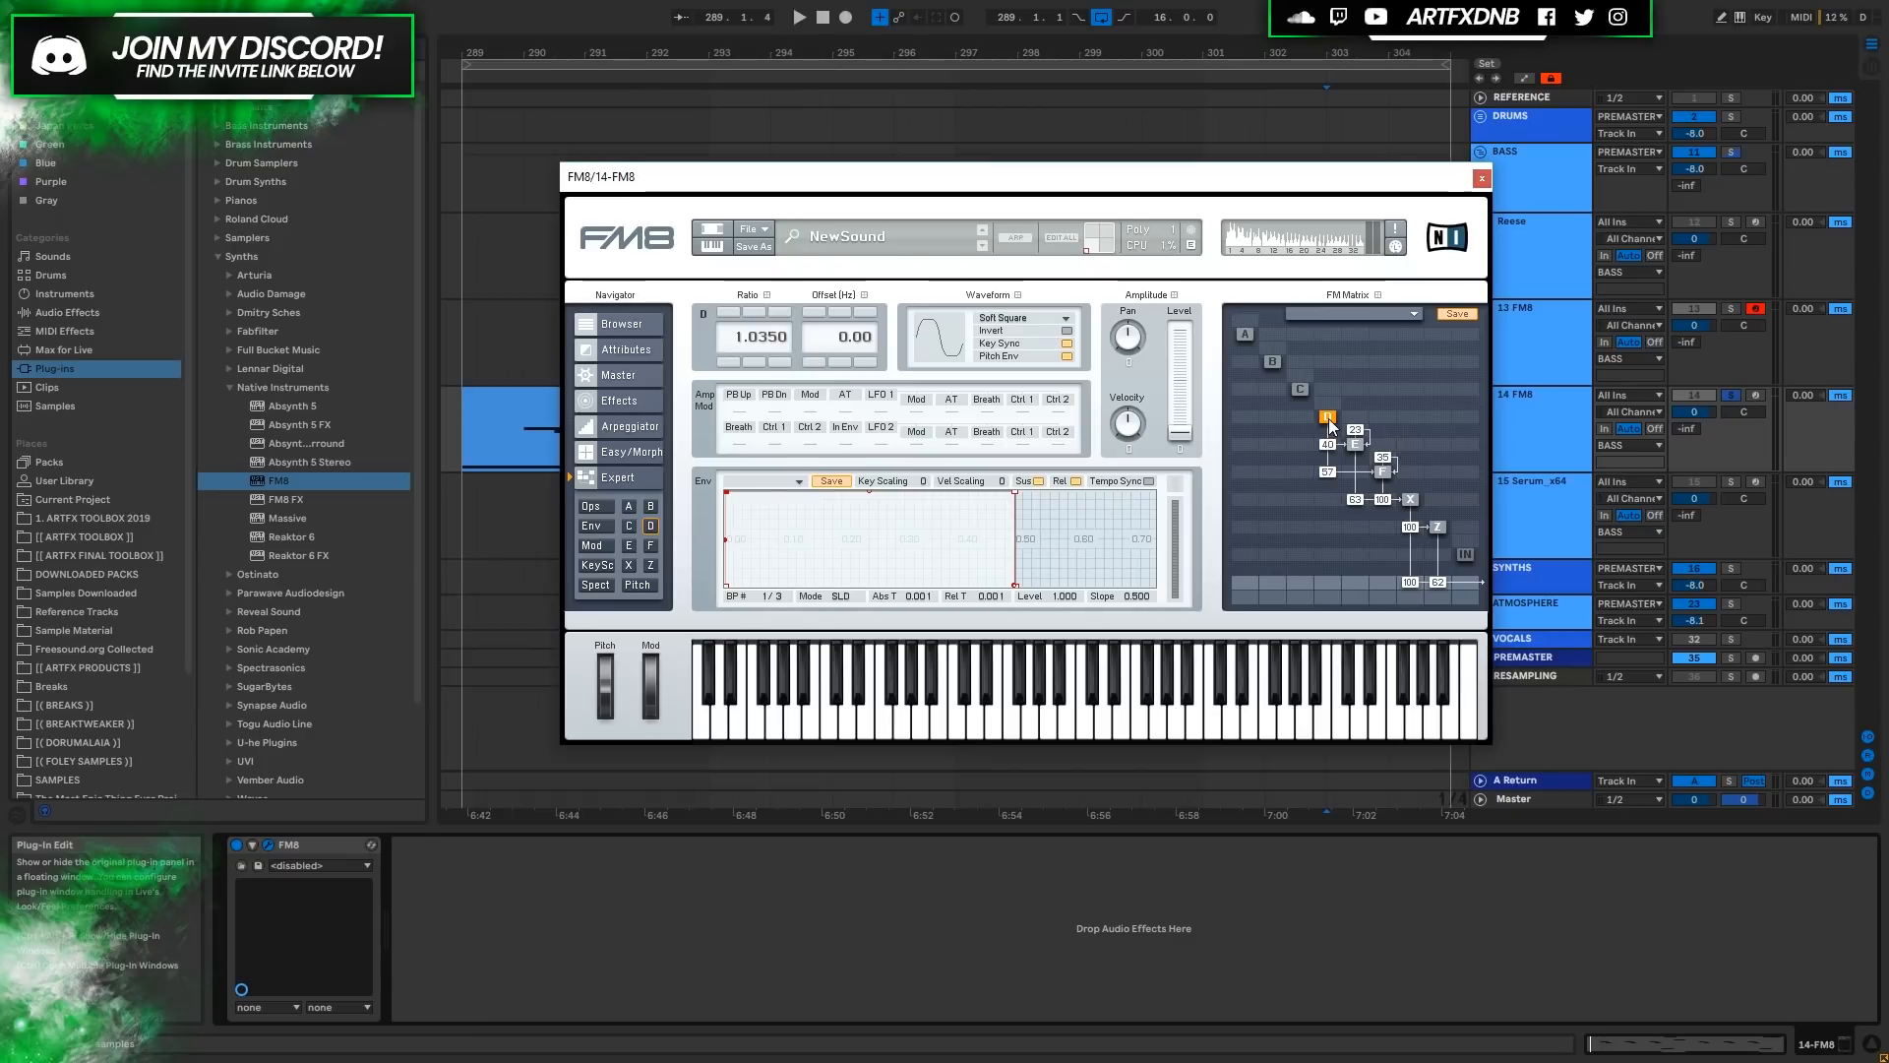
{"action": "left_click", "coordinate": [1009, 318]}
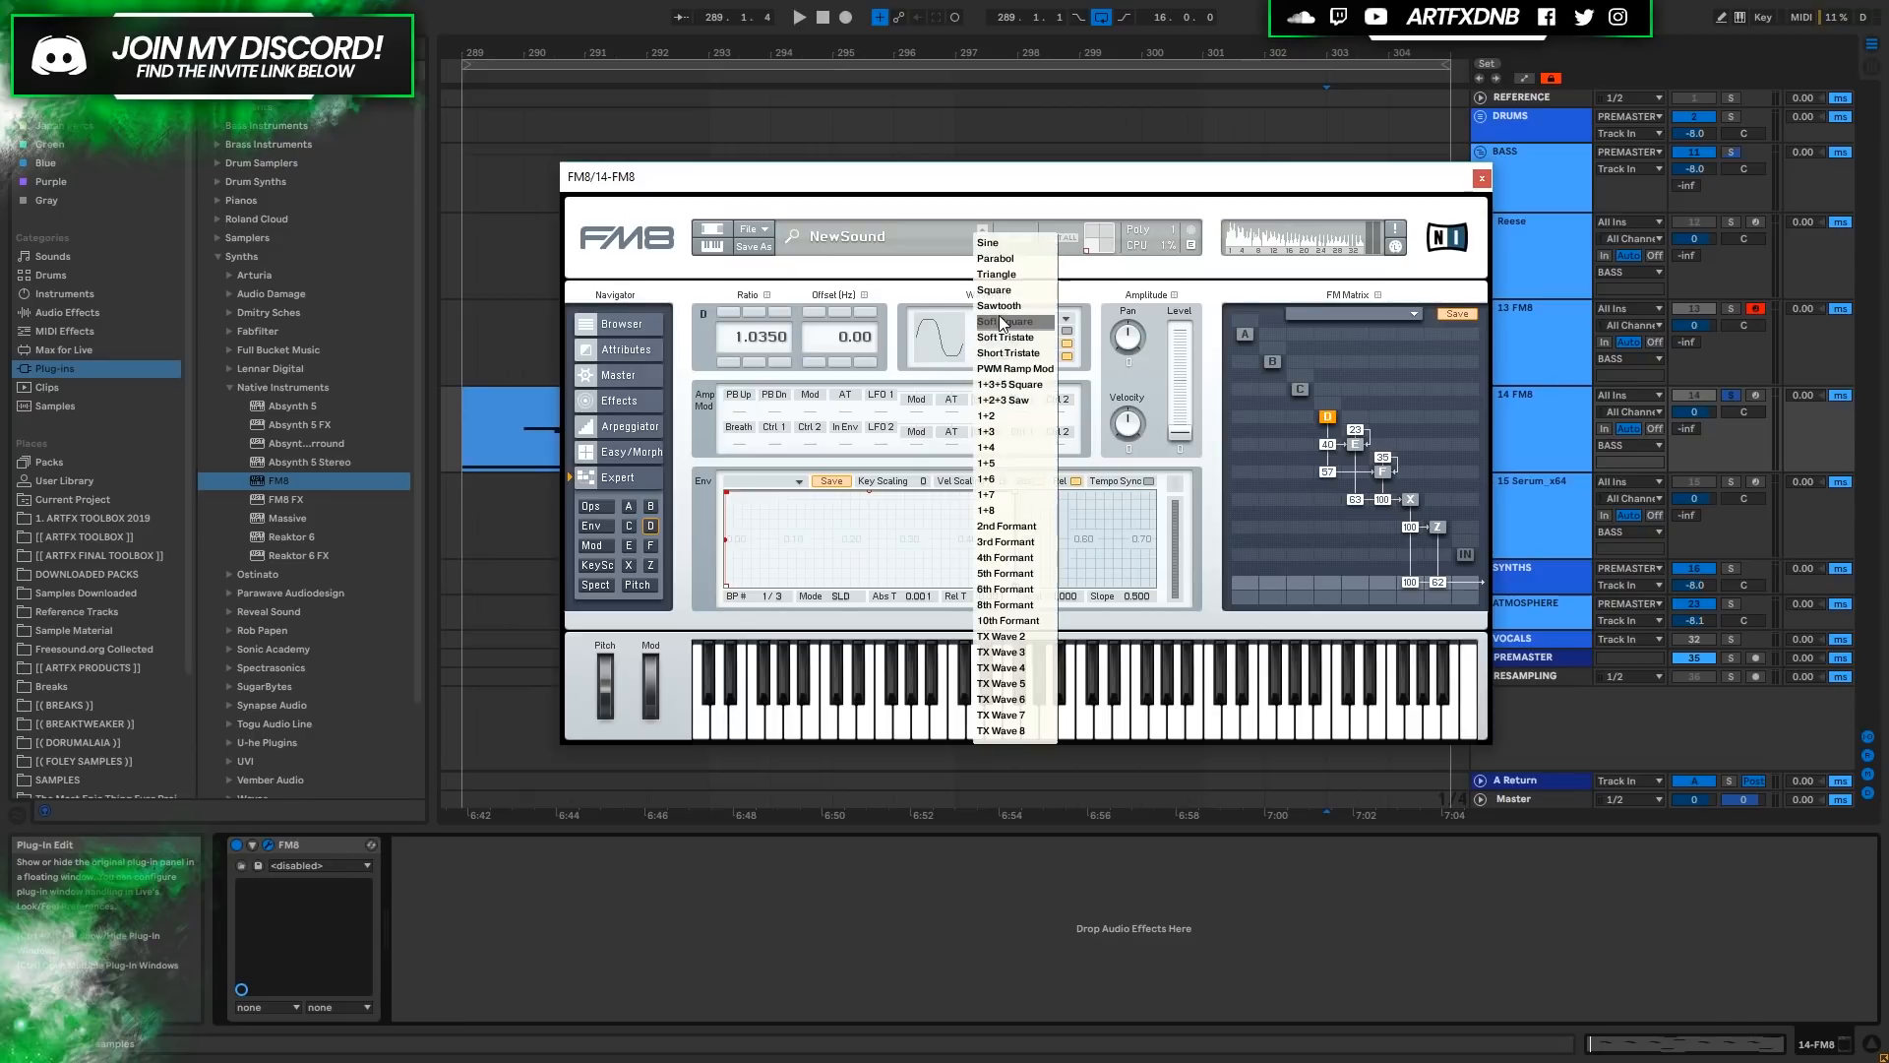
{"action": "left_click", "coordinate": [1021, 246]}
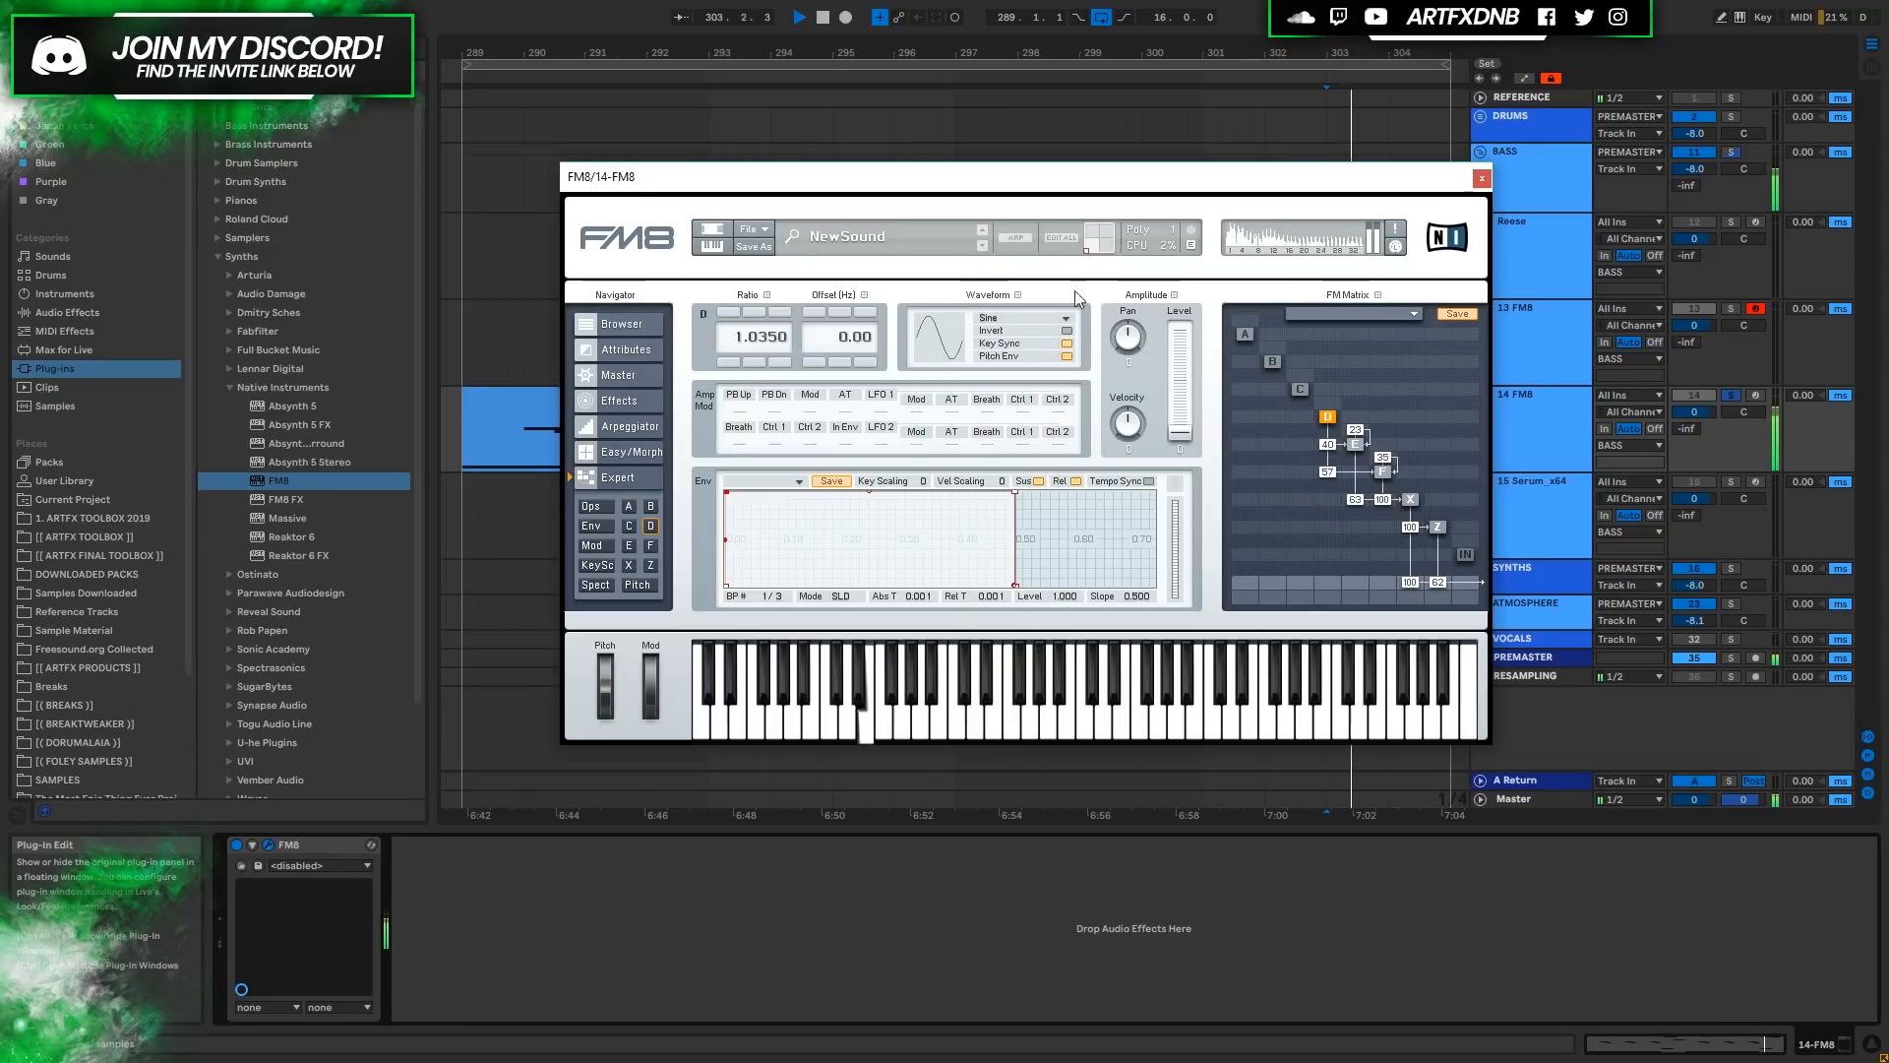
{"action": "left_click", "coordinate": [496, 402]}
{"action": "key", "text": "space"}
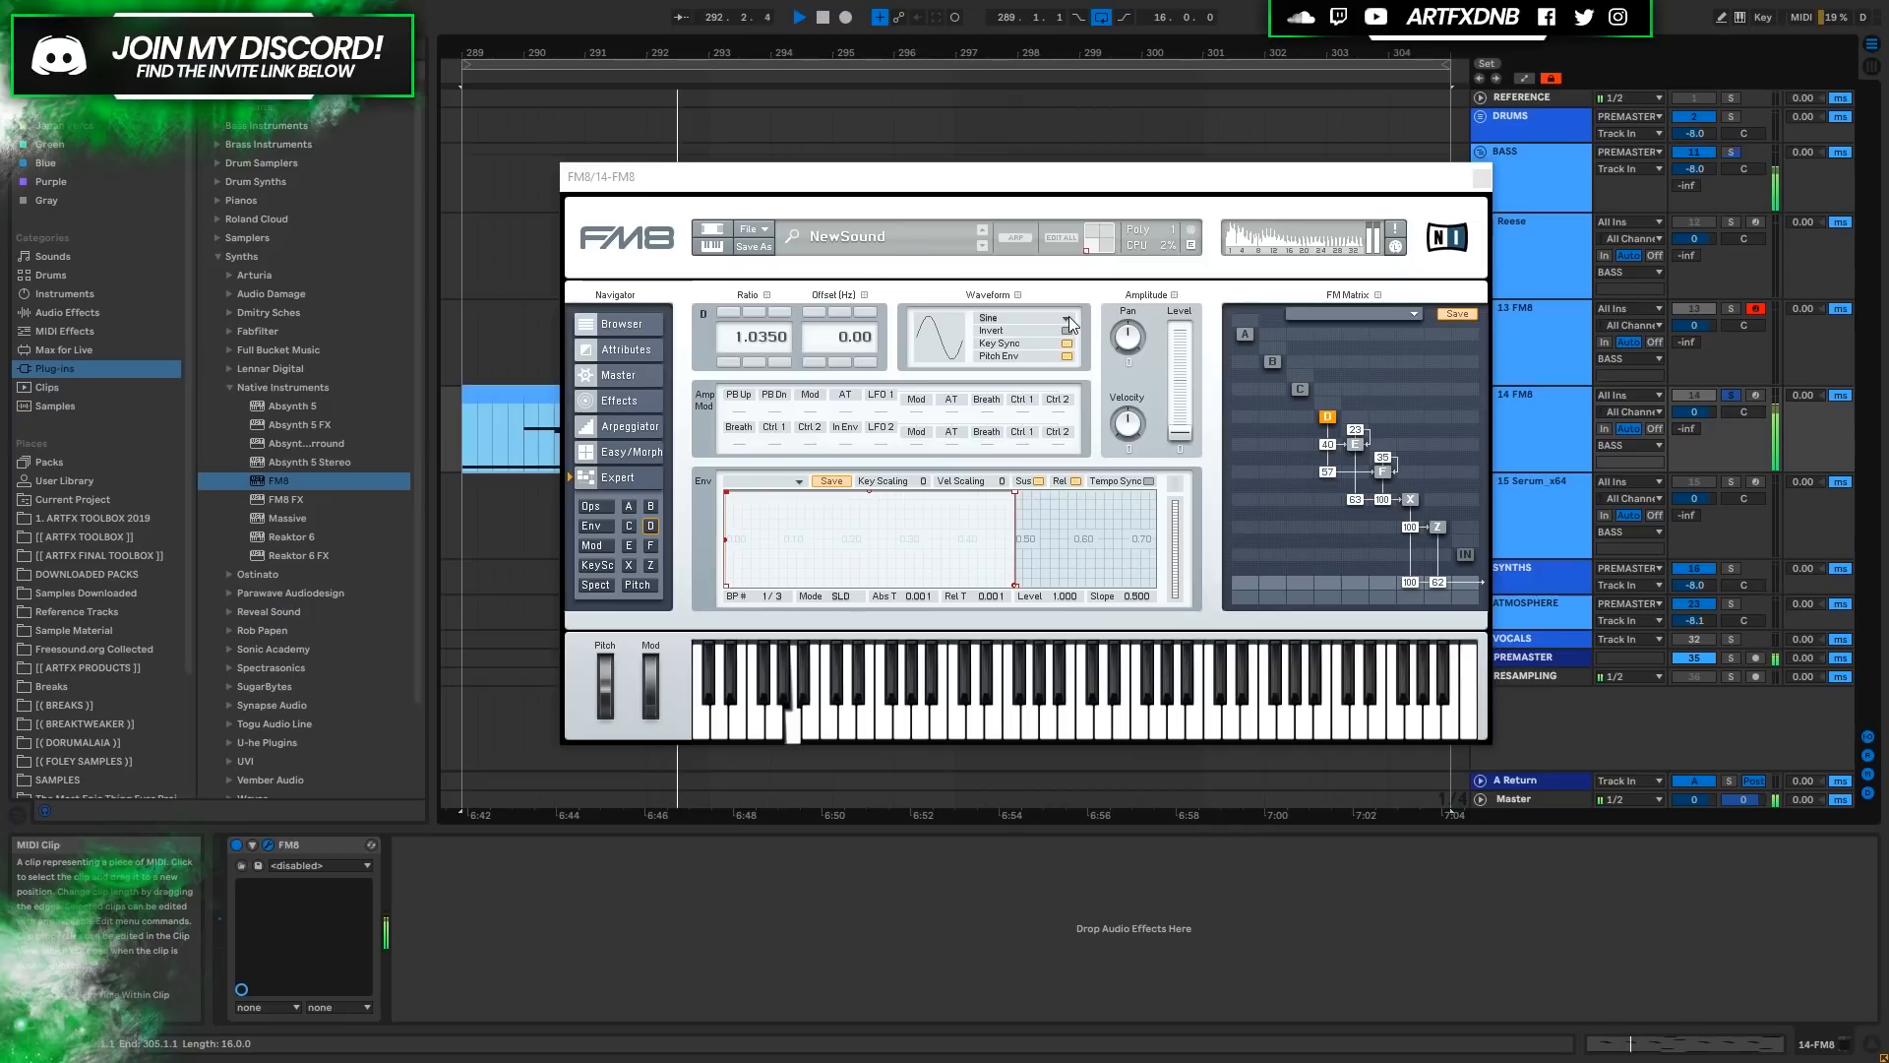
{"action": "key", "text": "space"}
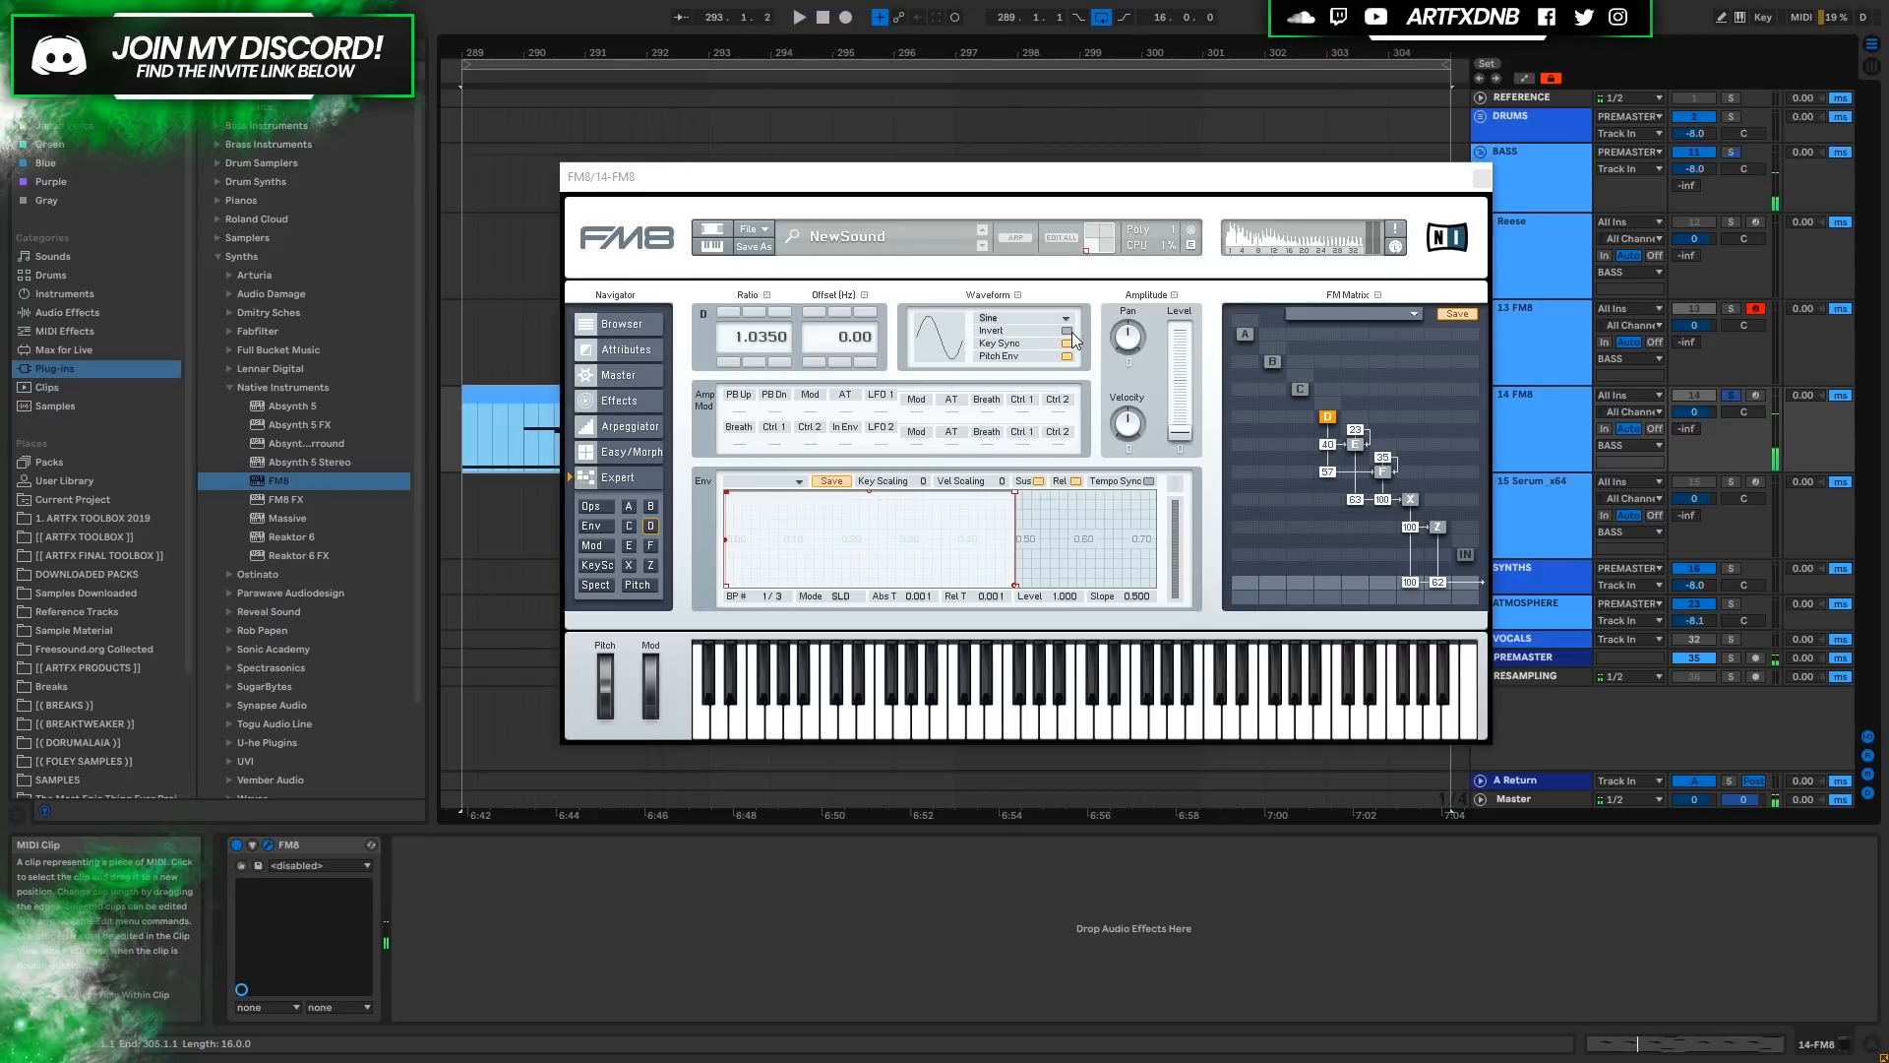
Audition the clip with operator D's sine waveform inverted, and switch Invert back off.
{"action": "left_click", "coordinate": [1071, 330]}
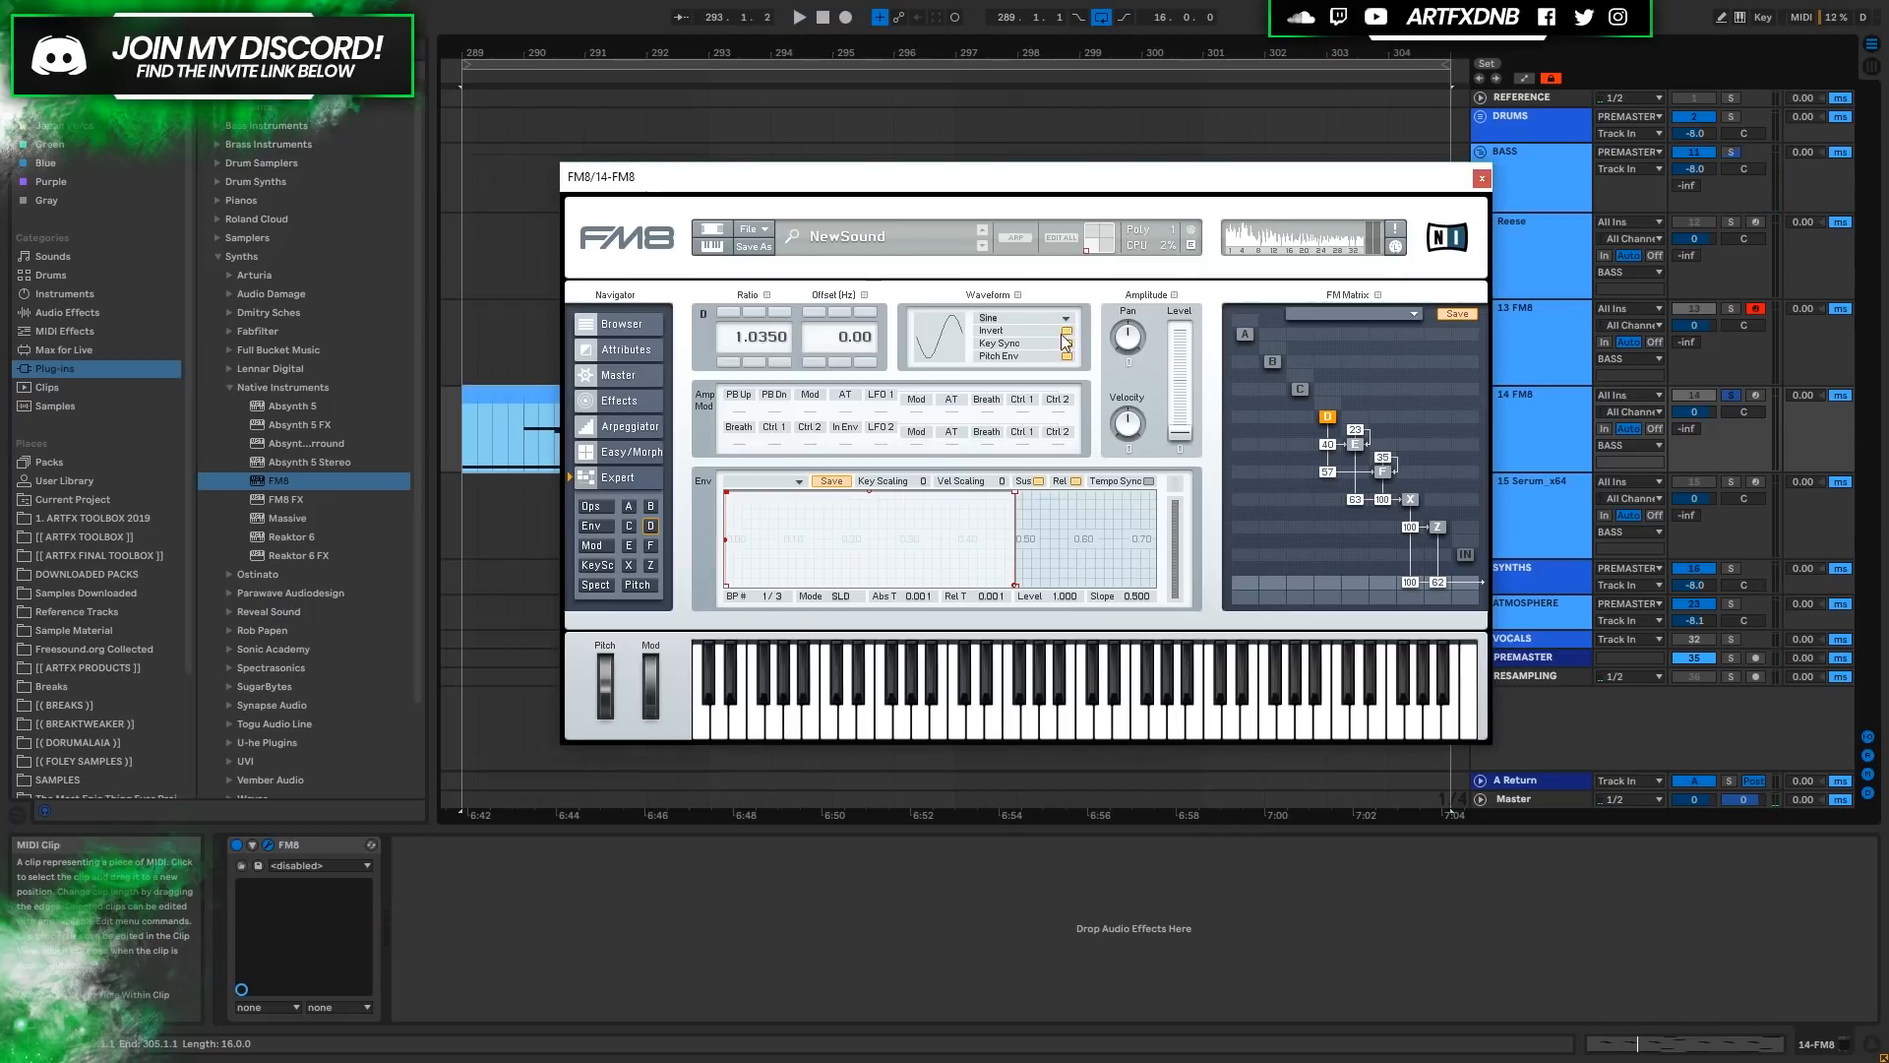
{"action": "key", "text": "space"}
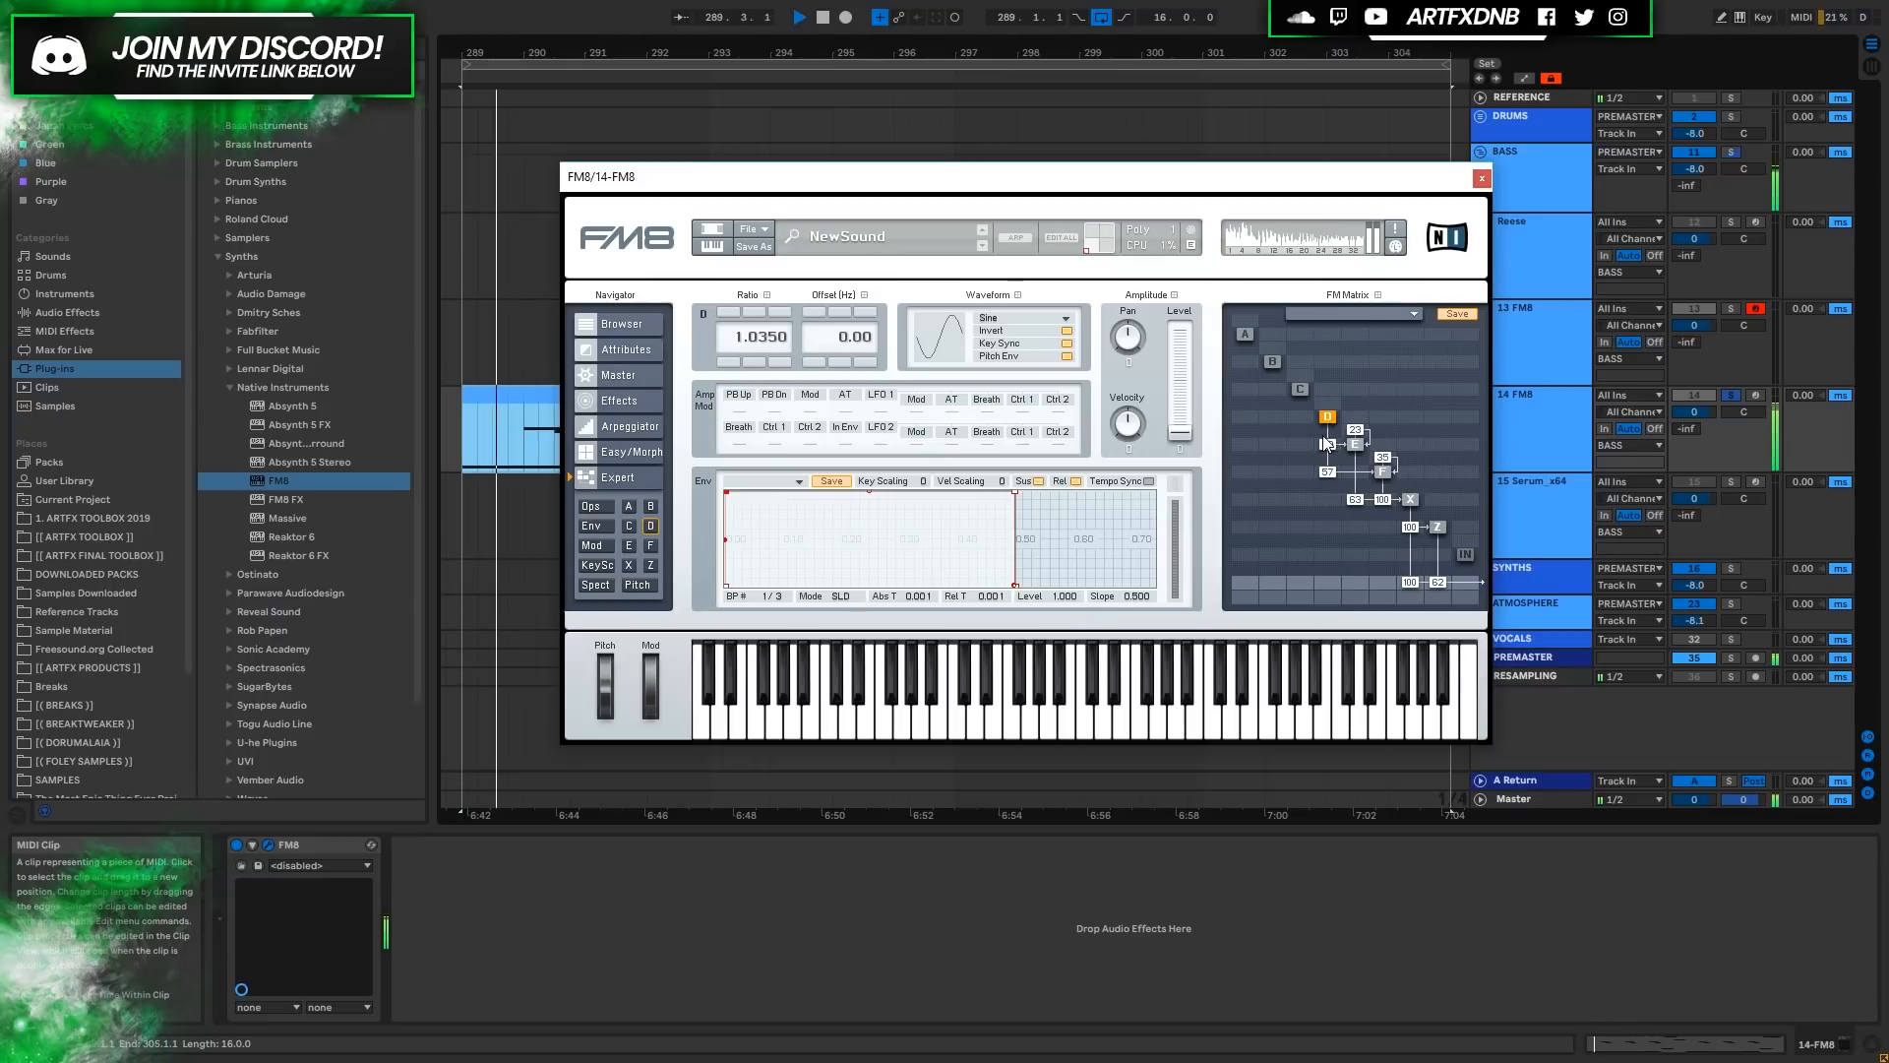
{"action": "key", "text": "space"}
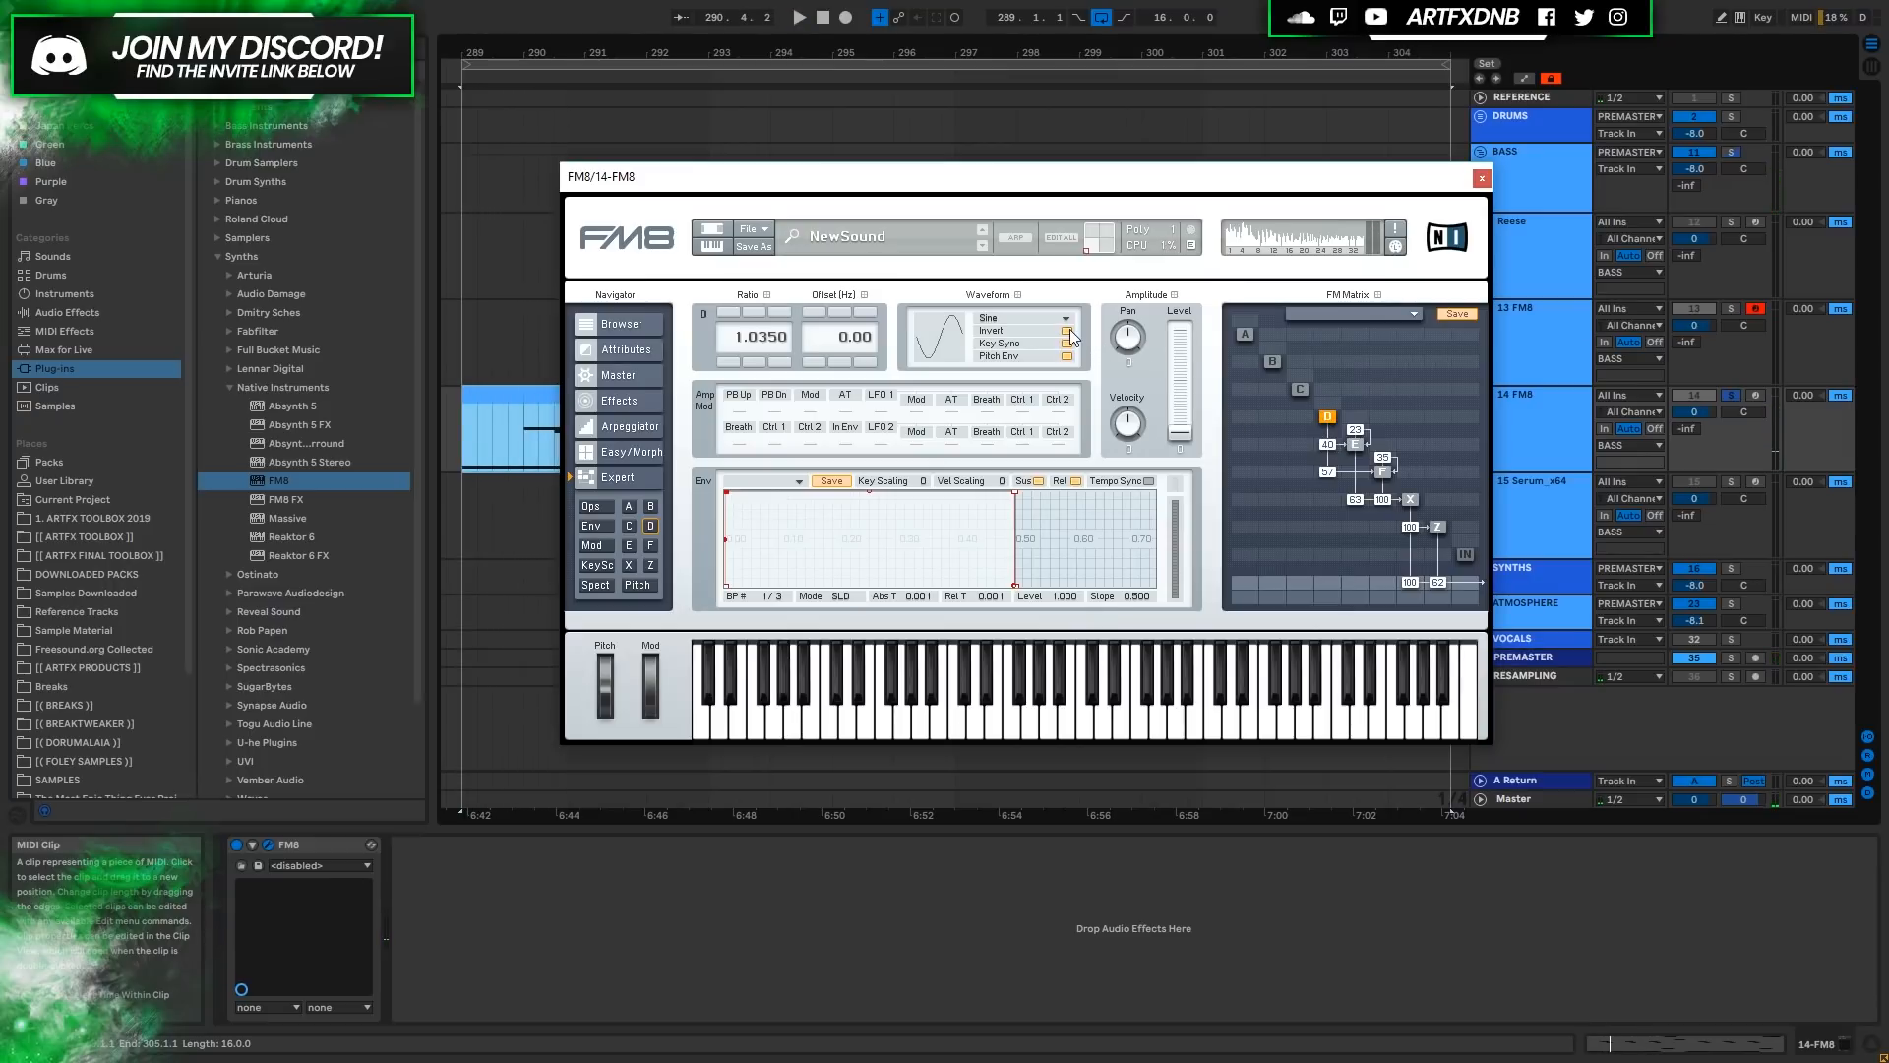
{"action": "left_click", "coordinate": [1068, 330]}
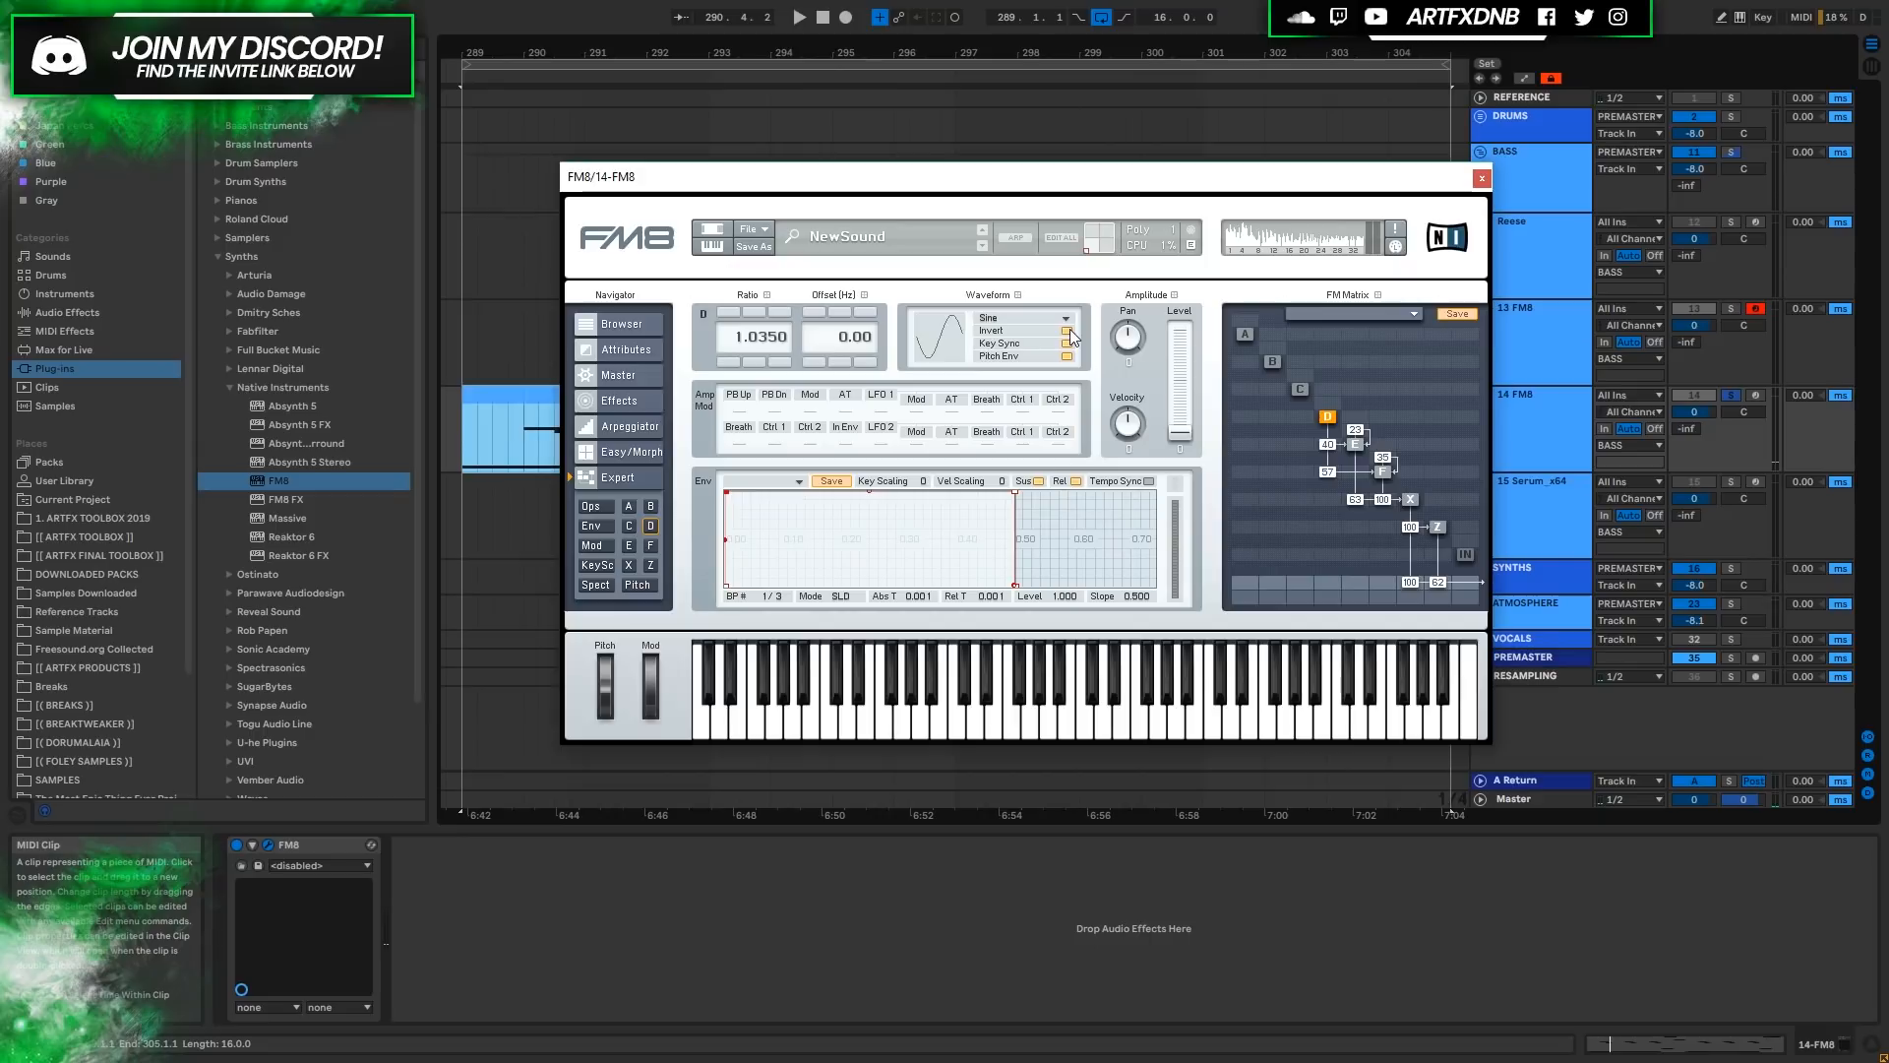
Try the Parabol and Sawtooth waveforms on operator D, auditioning the clip with each.
{"action": "left_click", "coordinate": [997, 320]}
{"action": "left_click", "coordinate": [1015, 270]}
{"action": "key", "text": "space"}
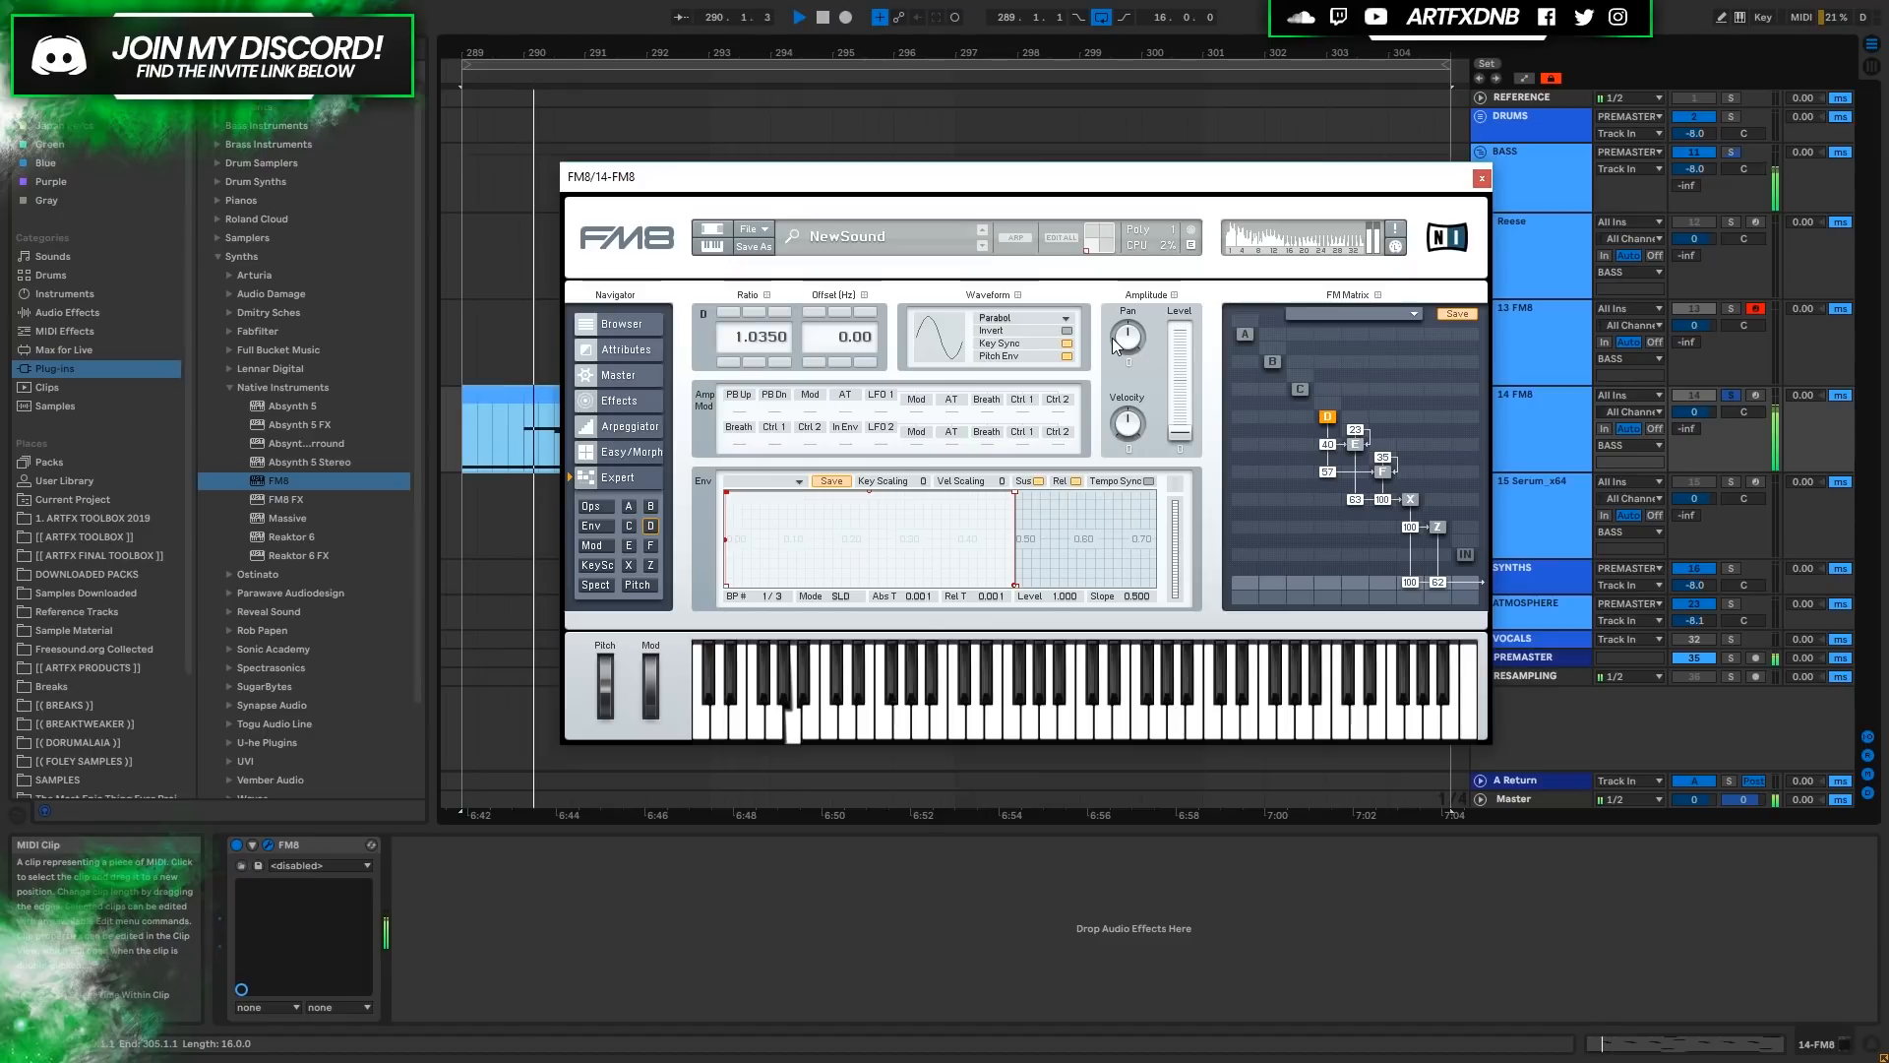
{"action": "key", "text": "space"}
{"action": "left_click", "coordinate": [1023, 318]}
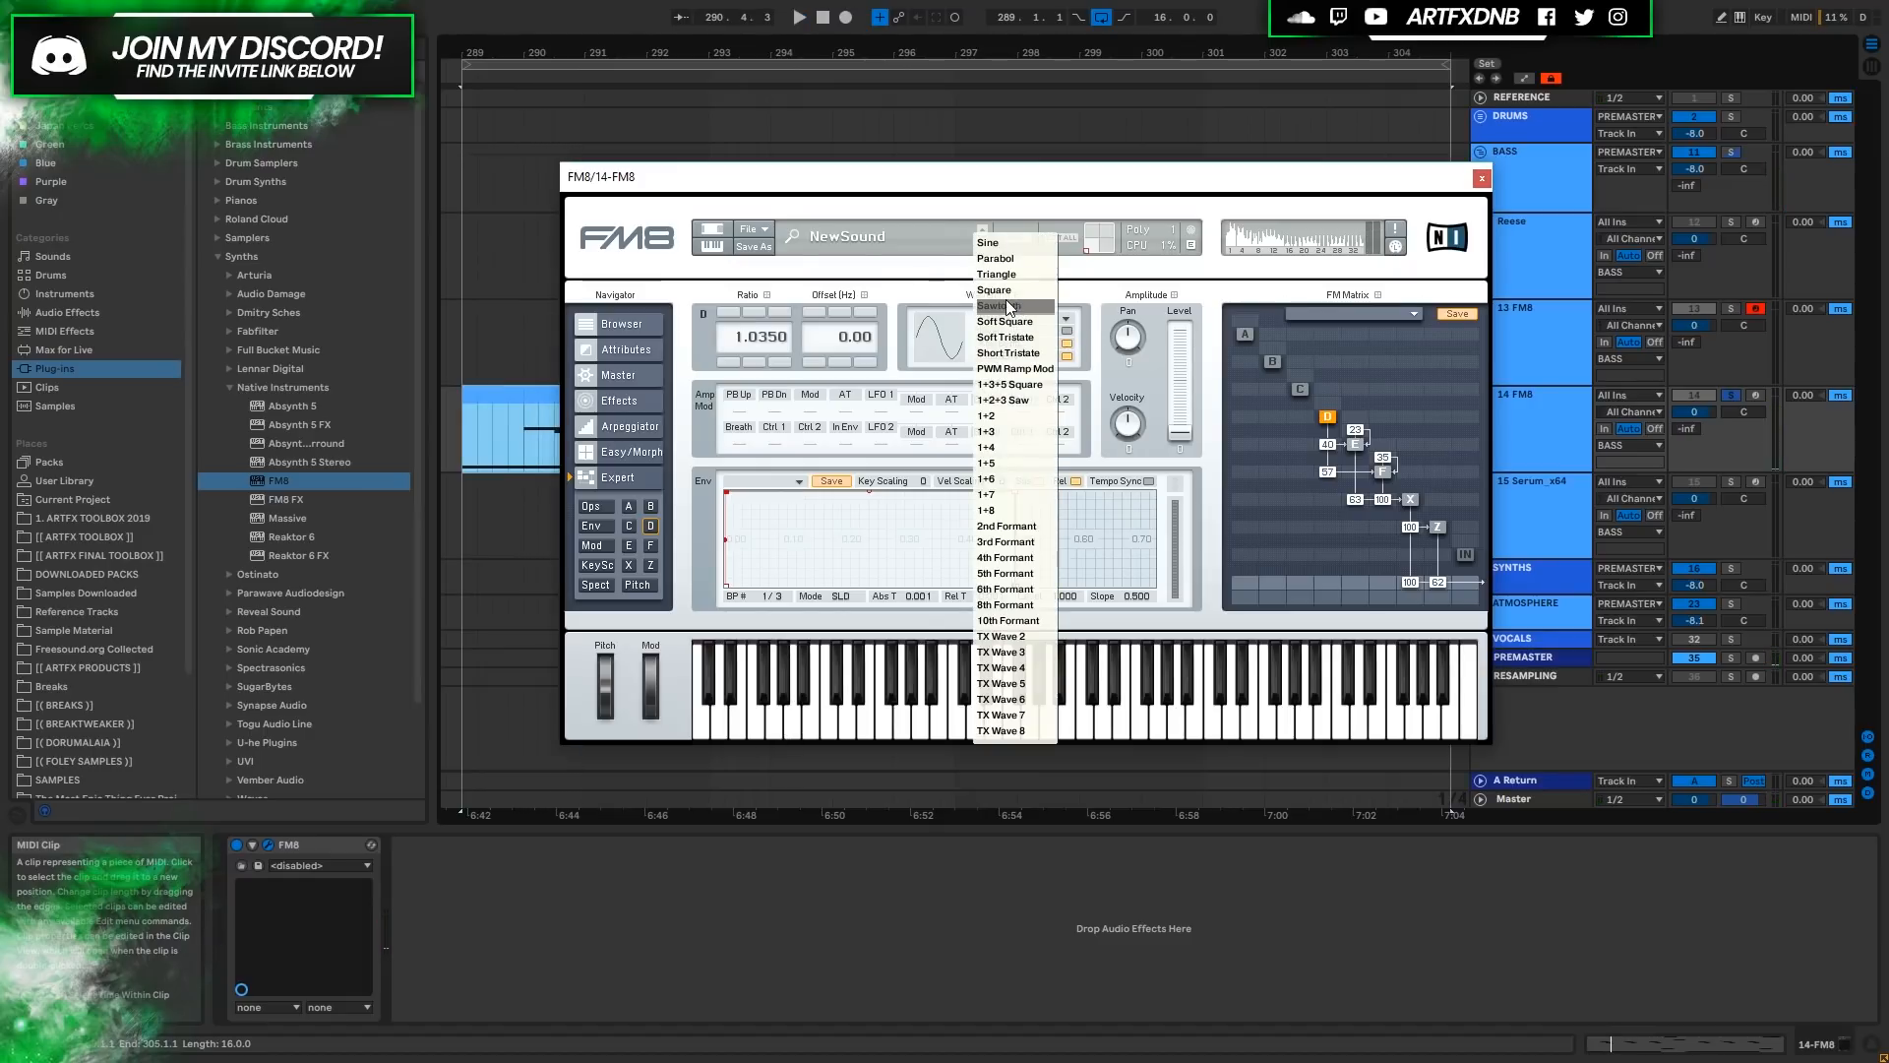
{"action": "left_click", "coordinate": [1006, 306]}
{"action": "key", "text": "space"}
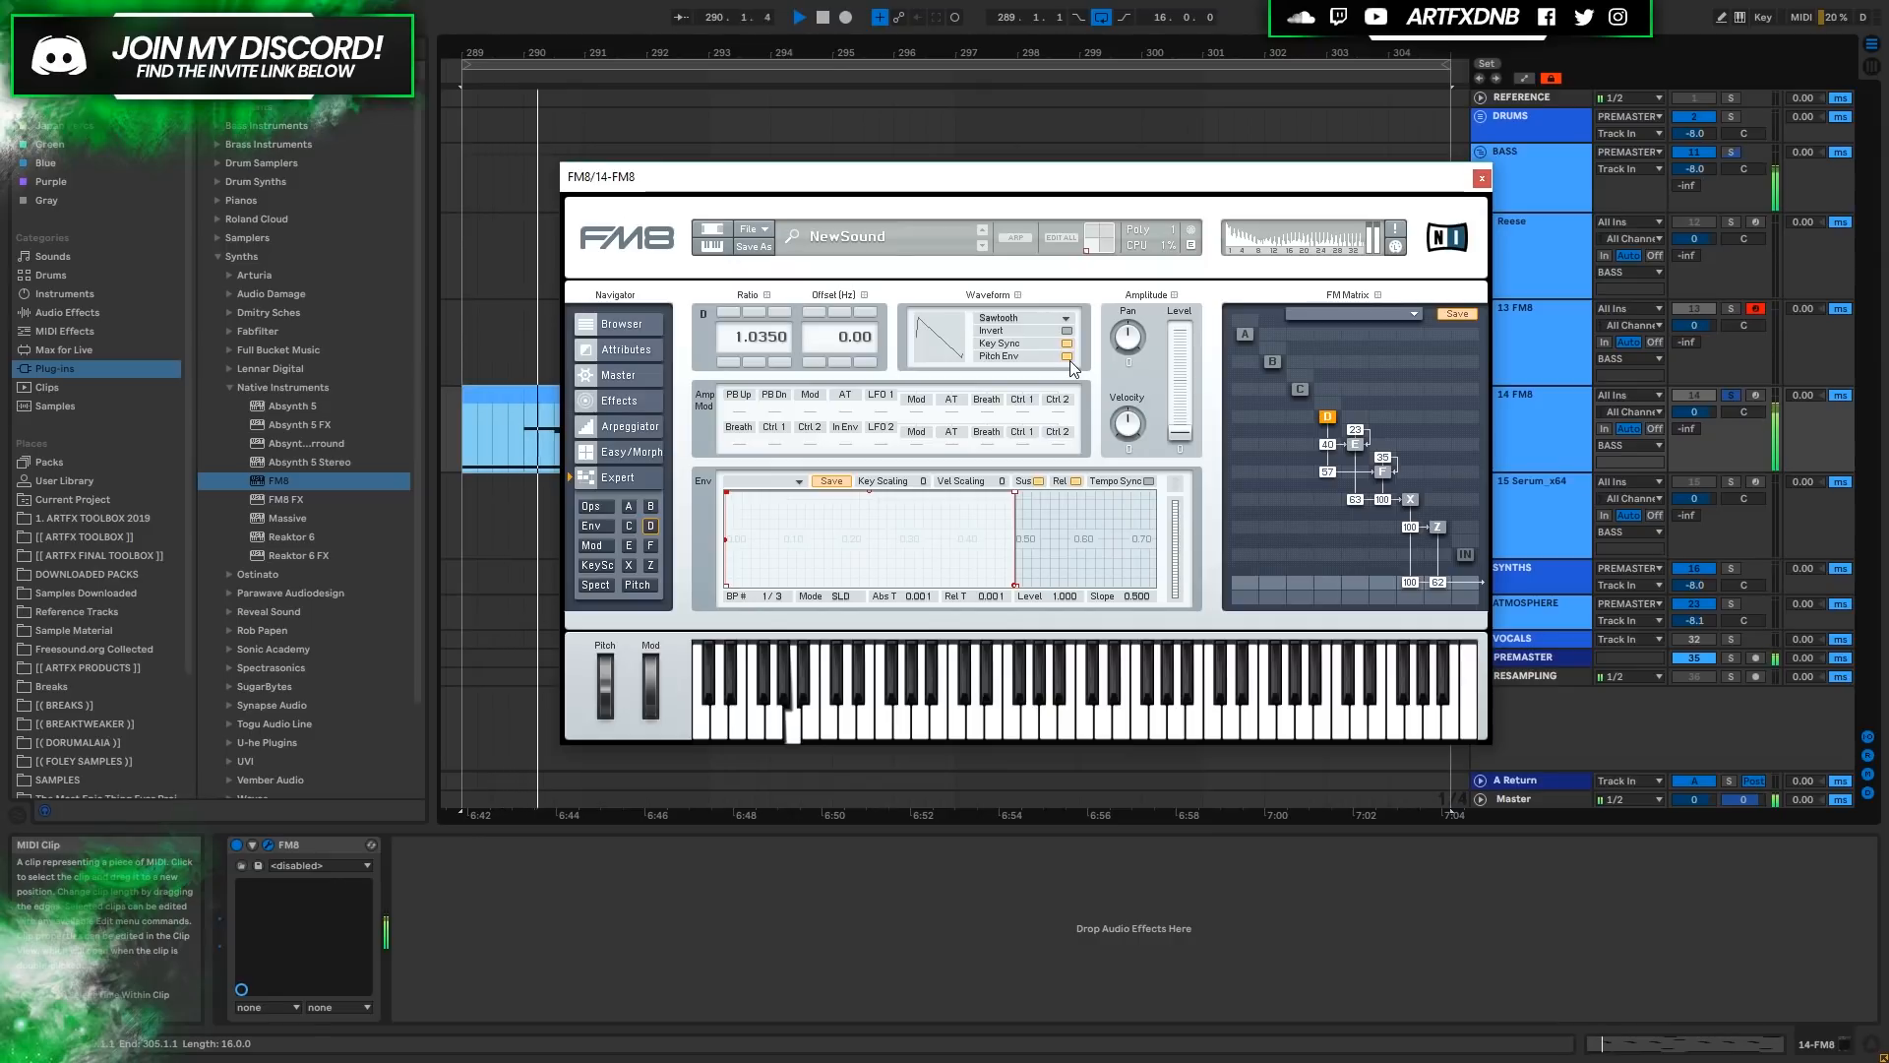
{"action": "key", "text": "space"}
Try the Soft Tristate waveform on operator D and audition the clip.
{"action": "left_click", "coordinate": [1023, 318]}
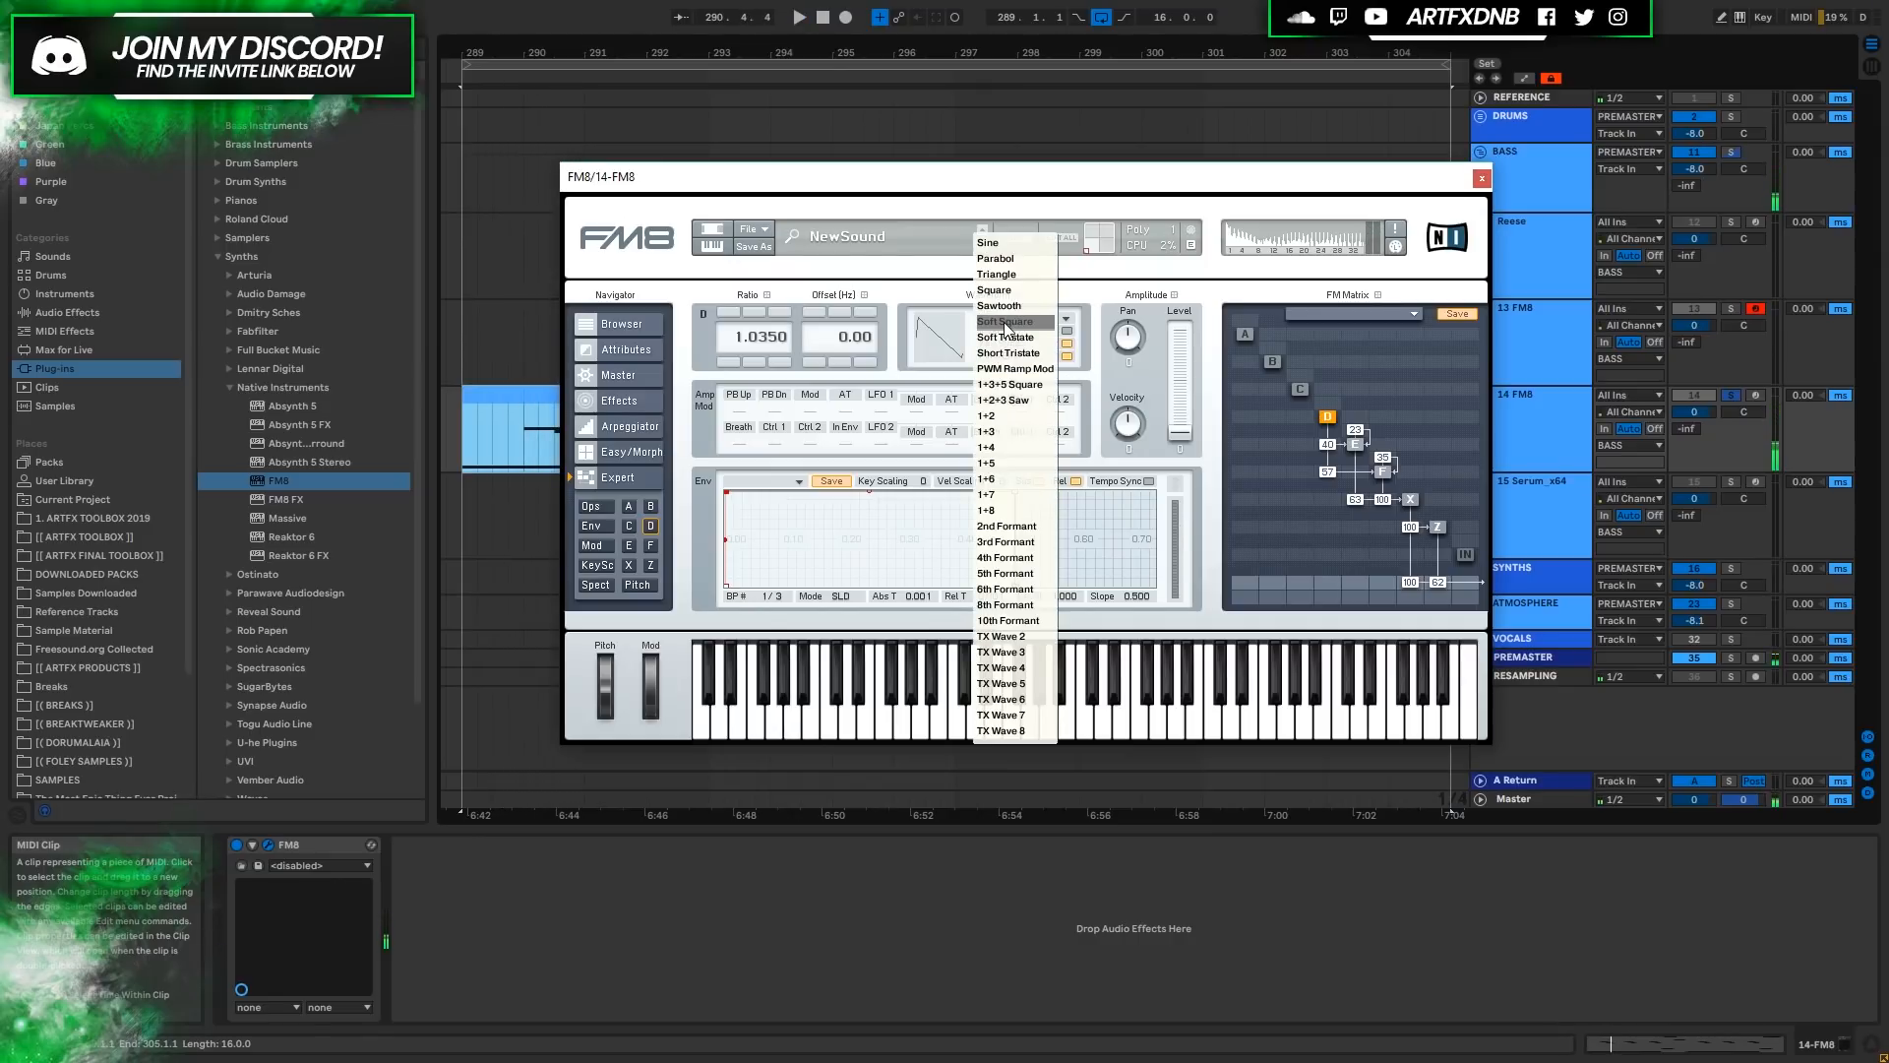
{"action": "left_click", "coordinate": [1006, 337]}
{"action": "key", "text": "space"}
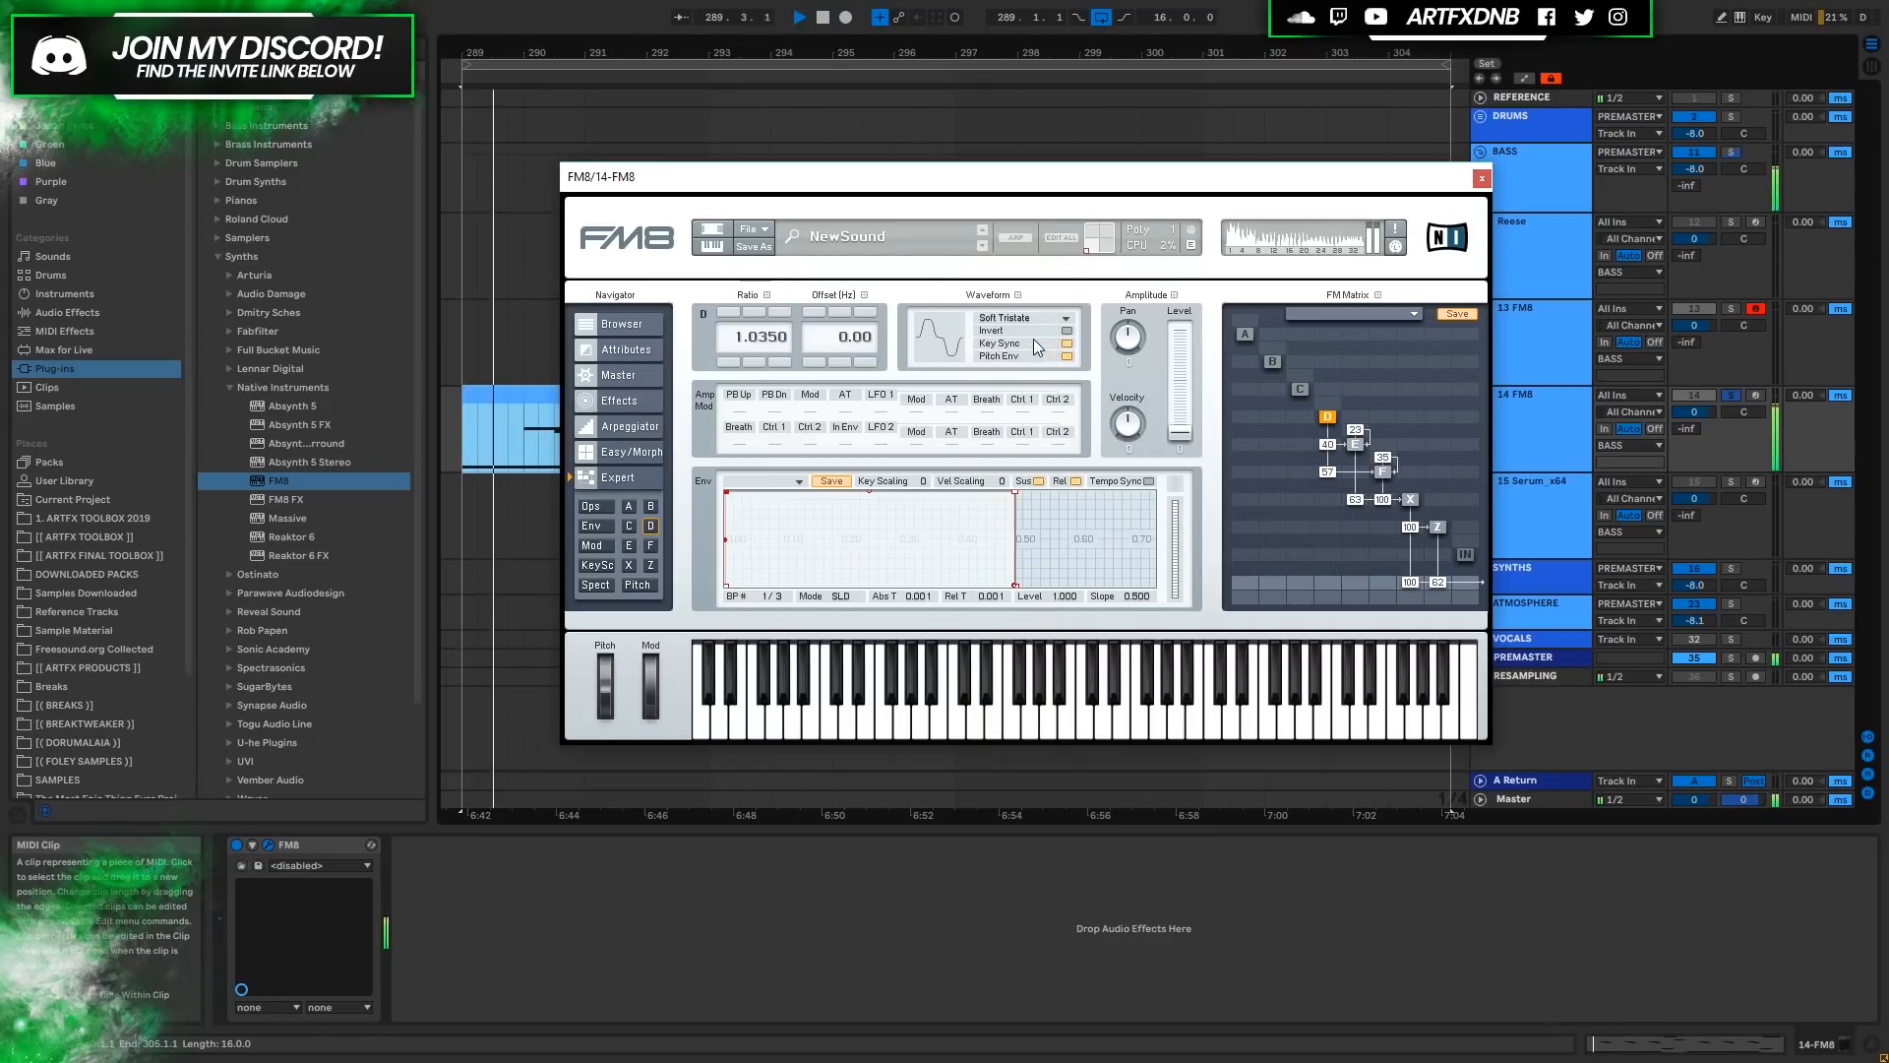
{"action": "key", "text": "space"}
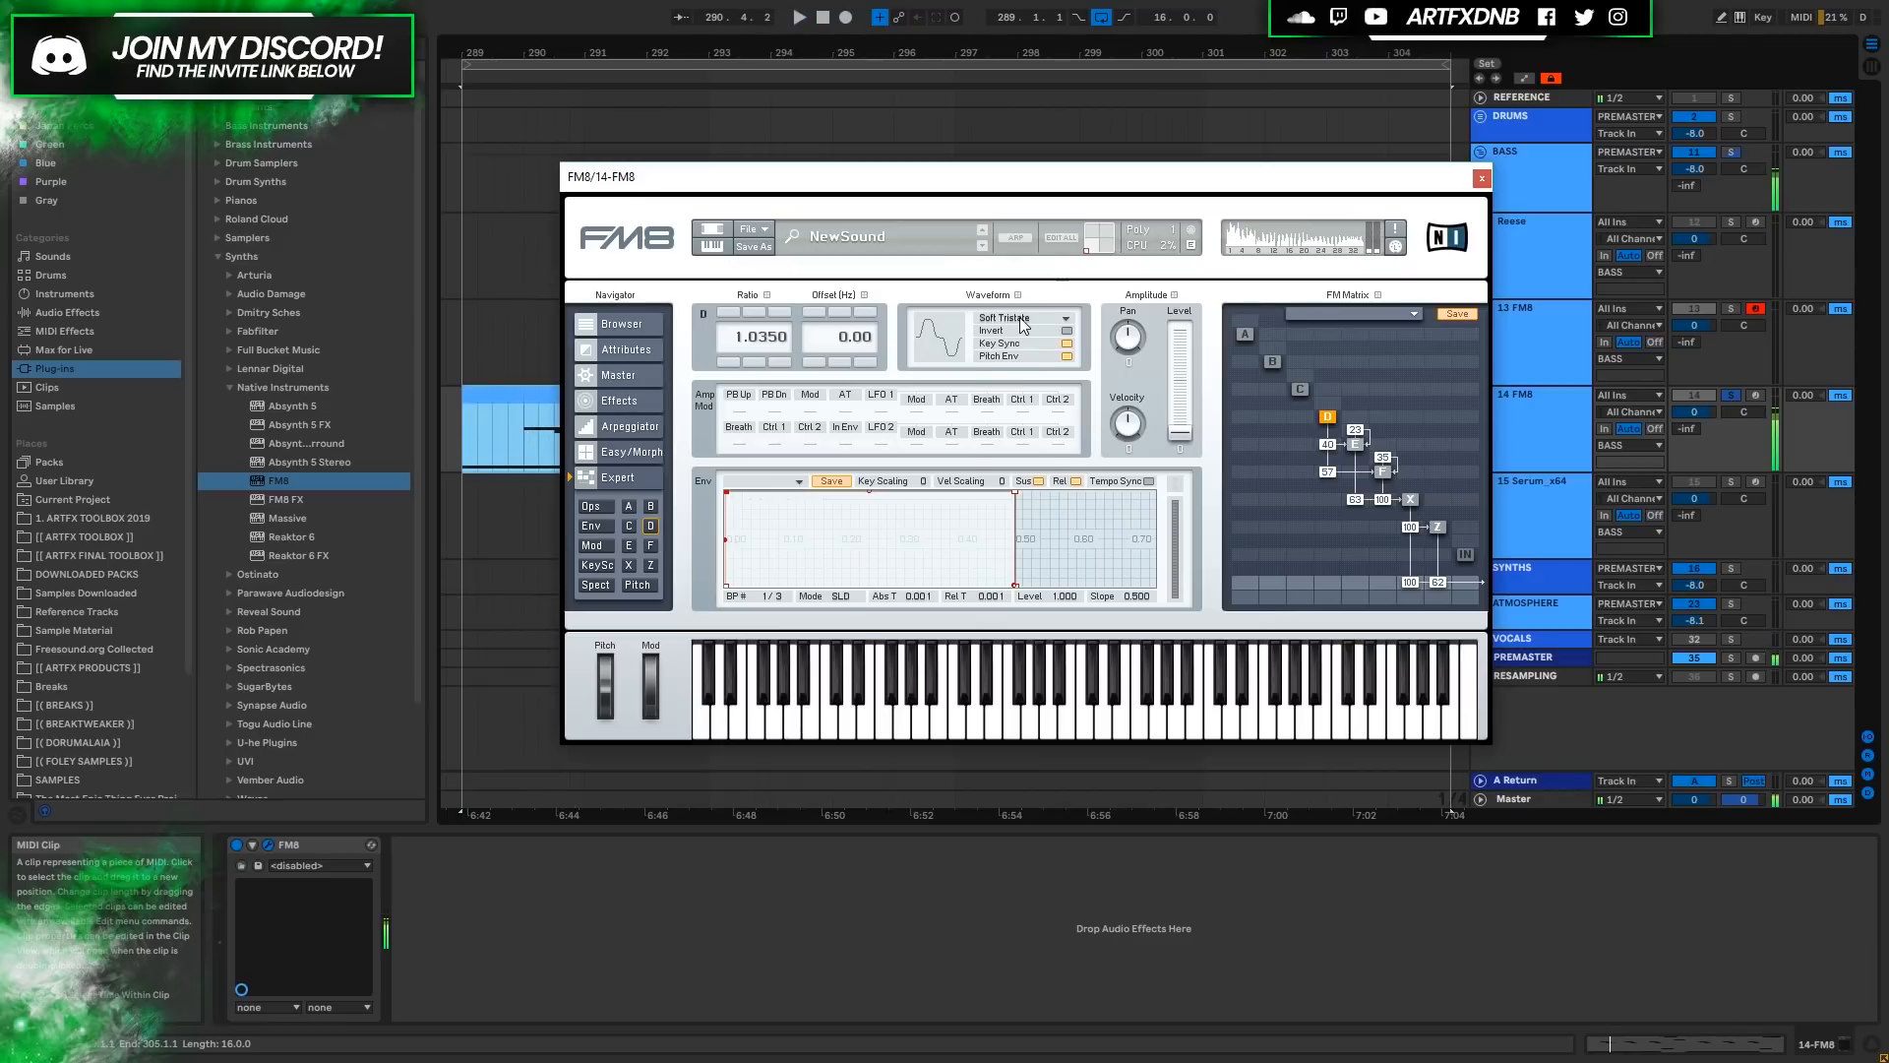
Audition the clip with operator D on PWM Ramp Mod, and return its waveform to Soft Square.
{"action": "left_click", "coordinate": [1024, 318]}
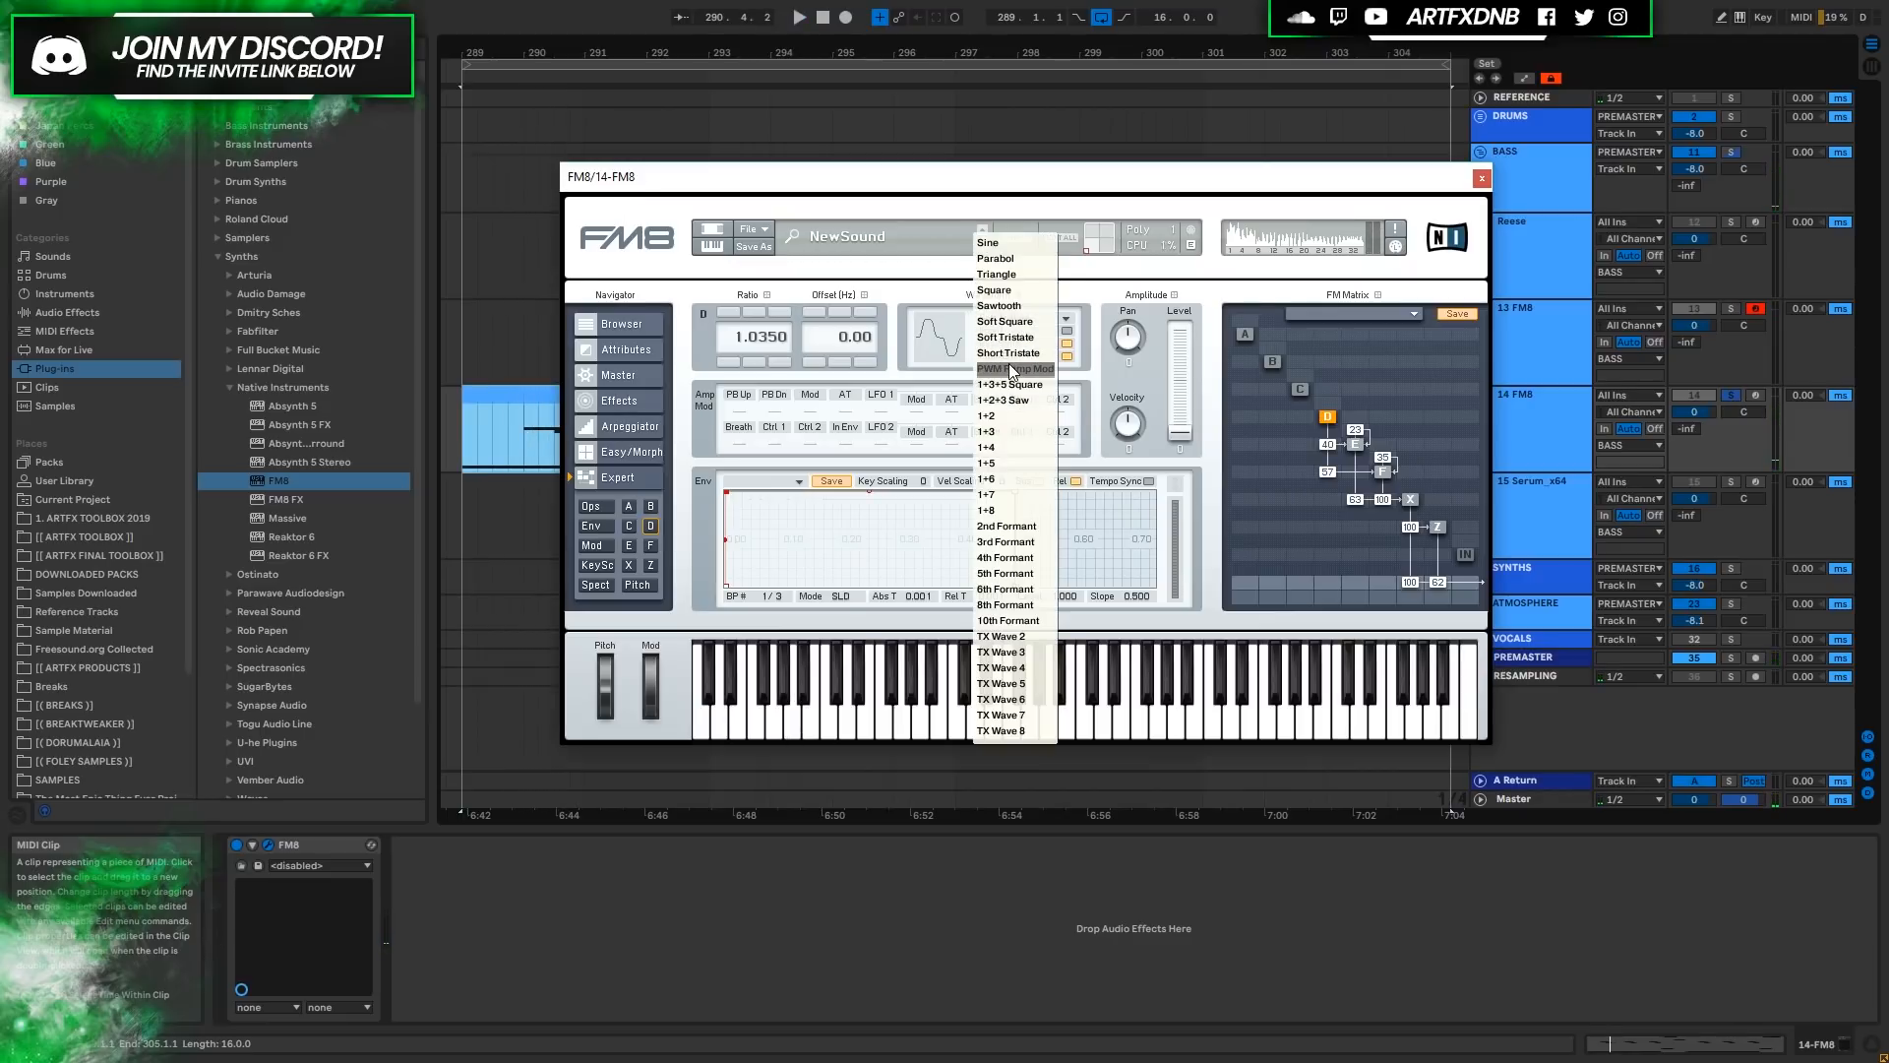
{"action": "left_click", "coordinate": [1008, 366]}
{"action": "key", "text": "space"}
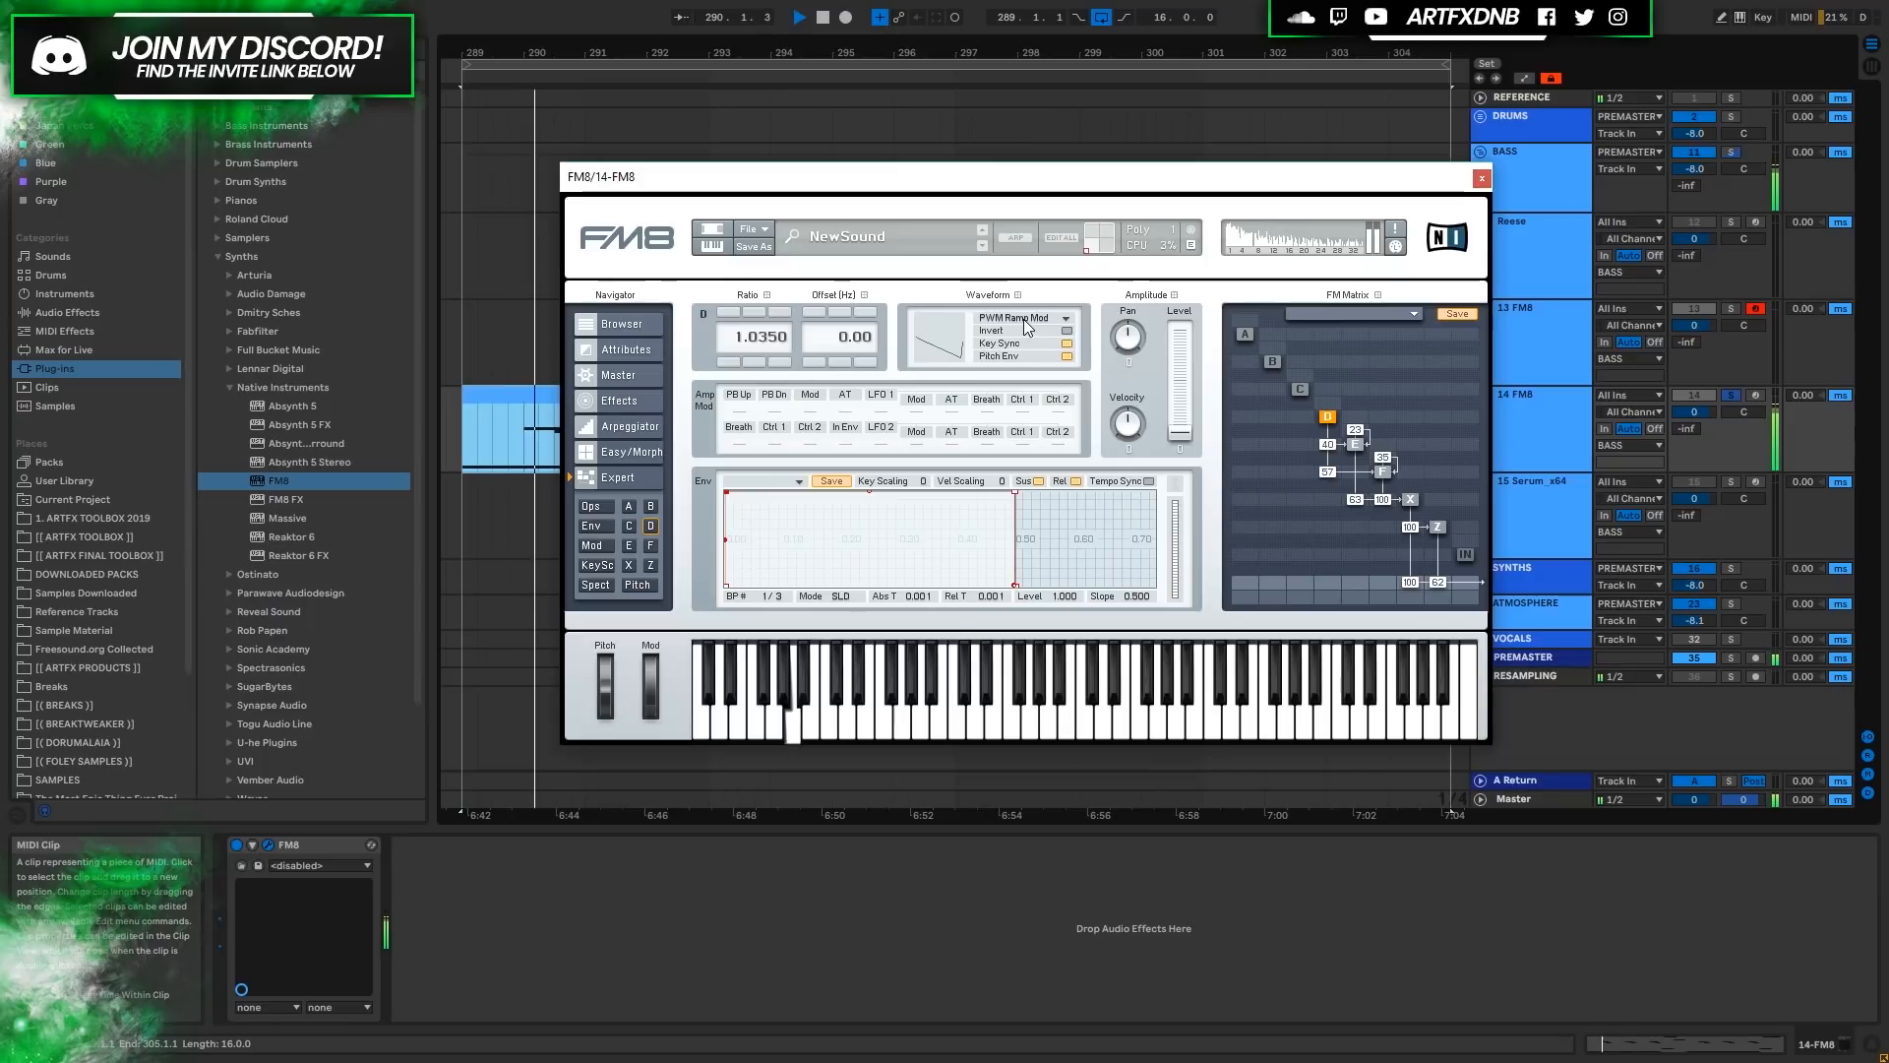
{"action": "key", "text": "space"}
{"action": "left_click", "coordinate": [1025, 319]}
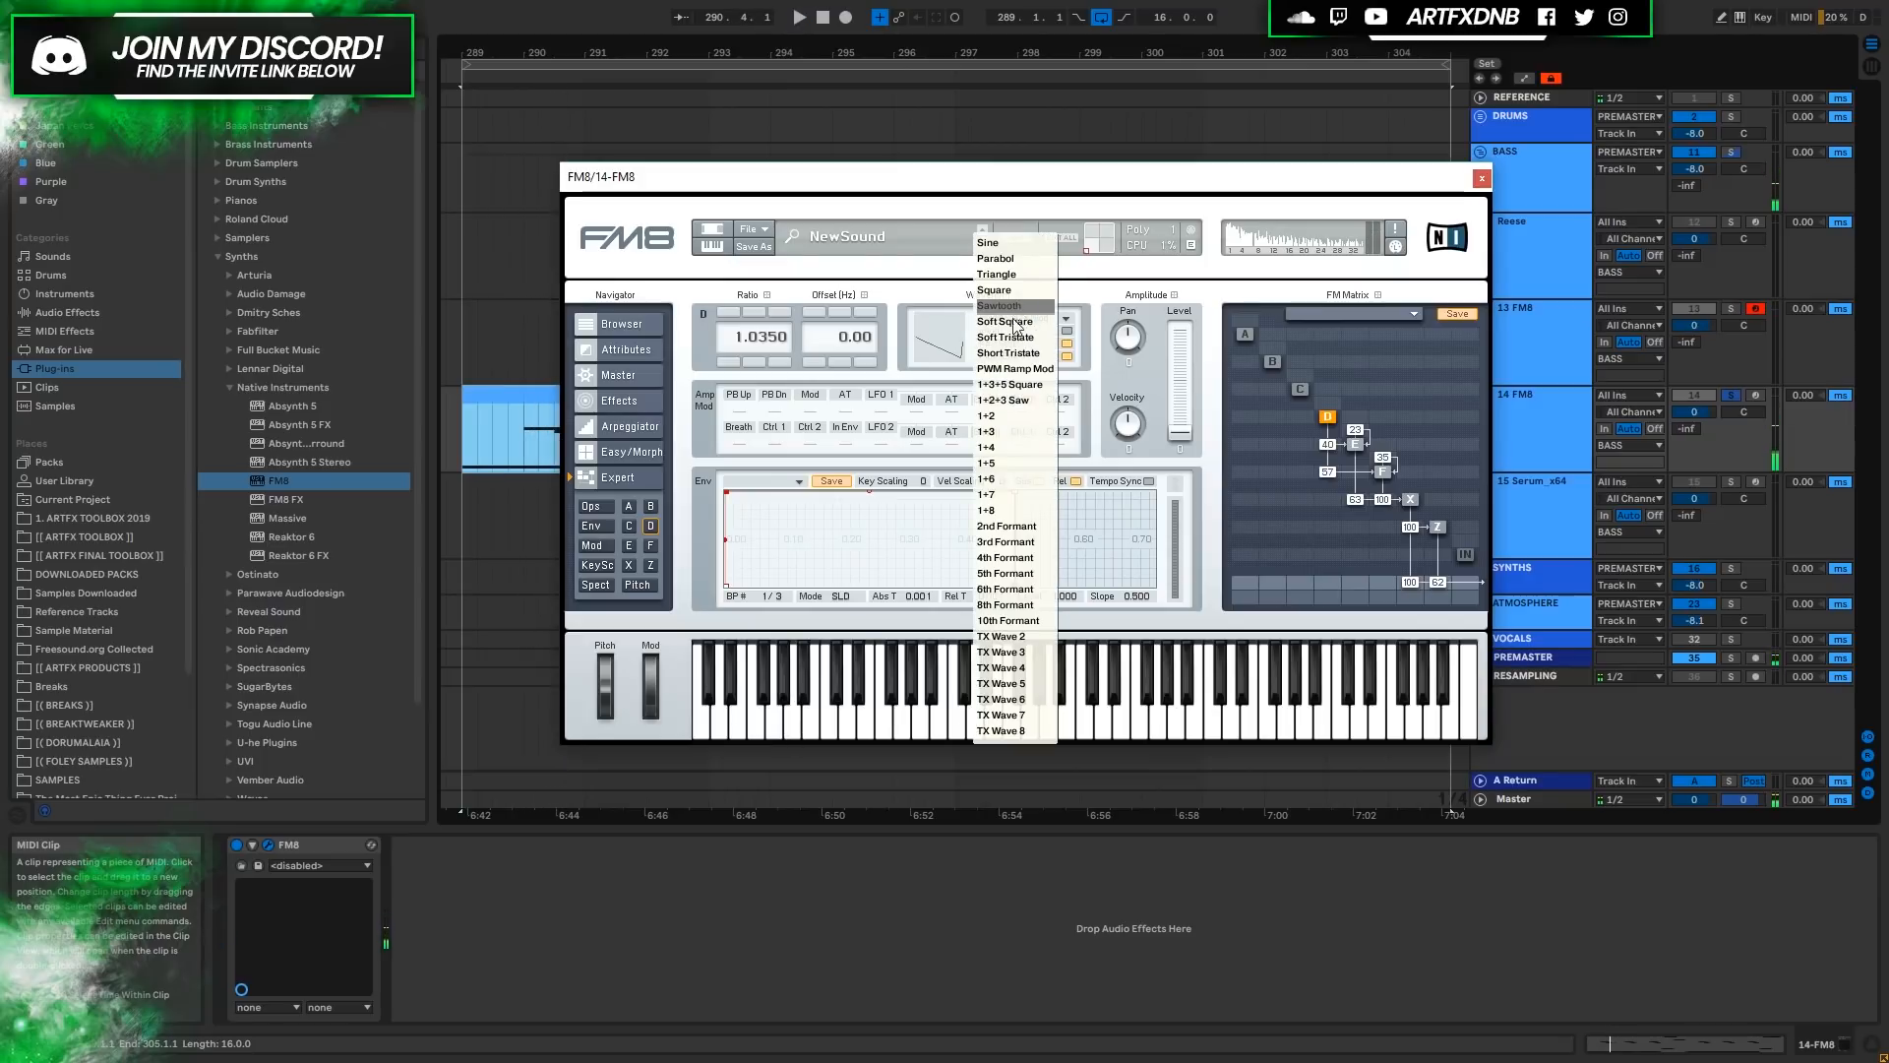
{"action": "left_click", "coordinate": [1010, 322]}
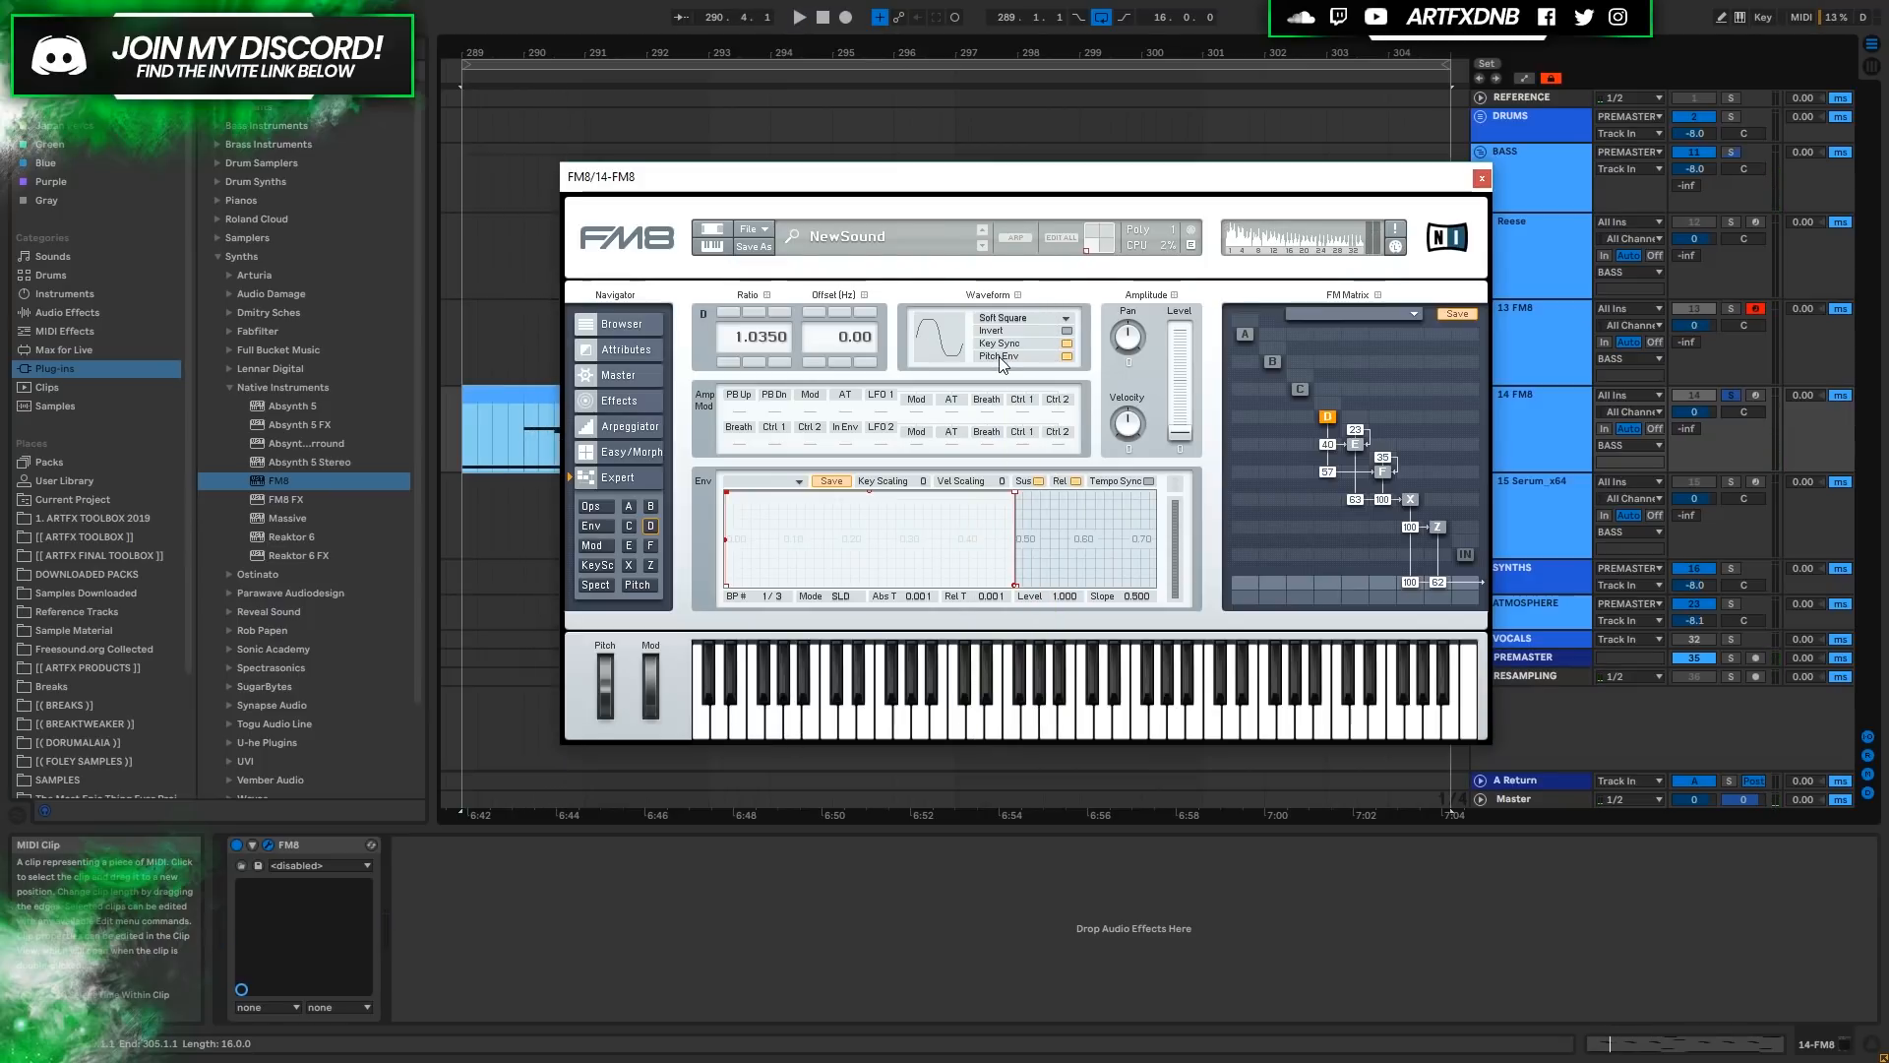
Switch off Invert for operator E's 2nd Formant waveform, auditioning the clip before and after the change.
{"action": "left_click", "coordinate": [1356, 443]}
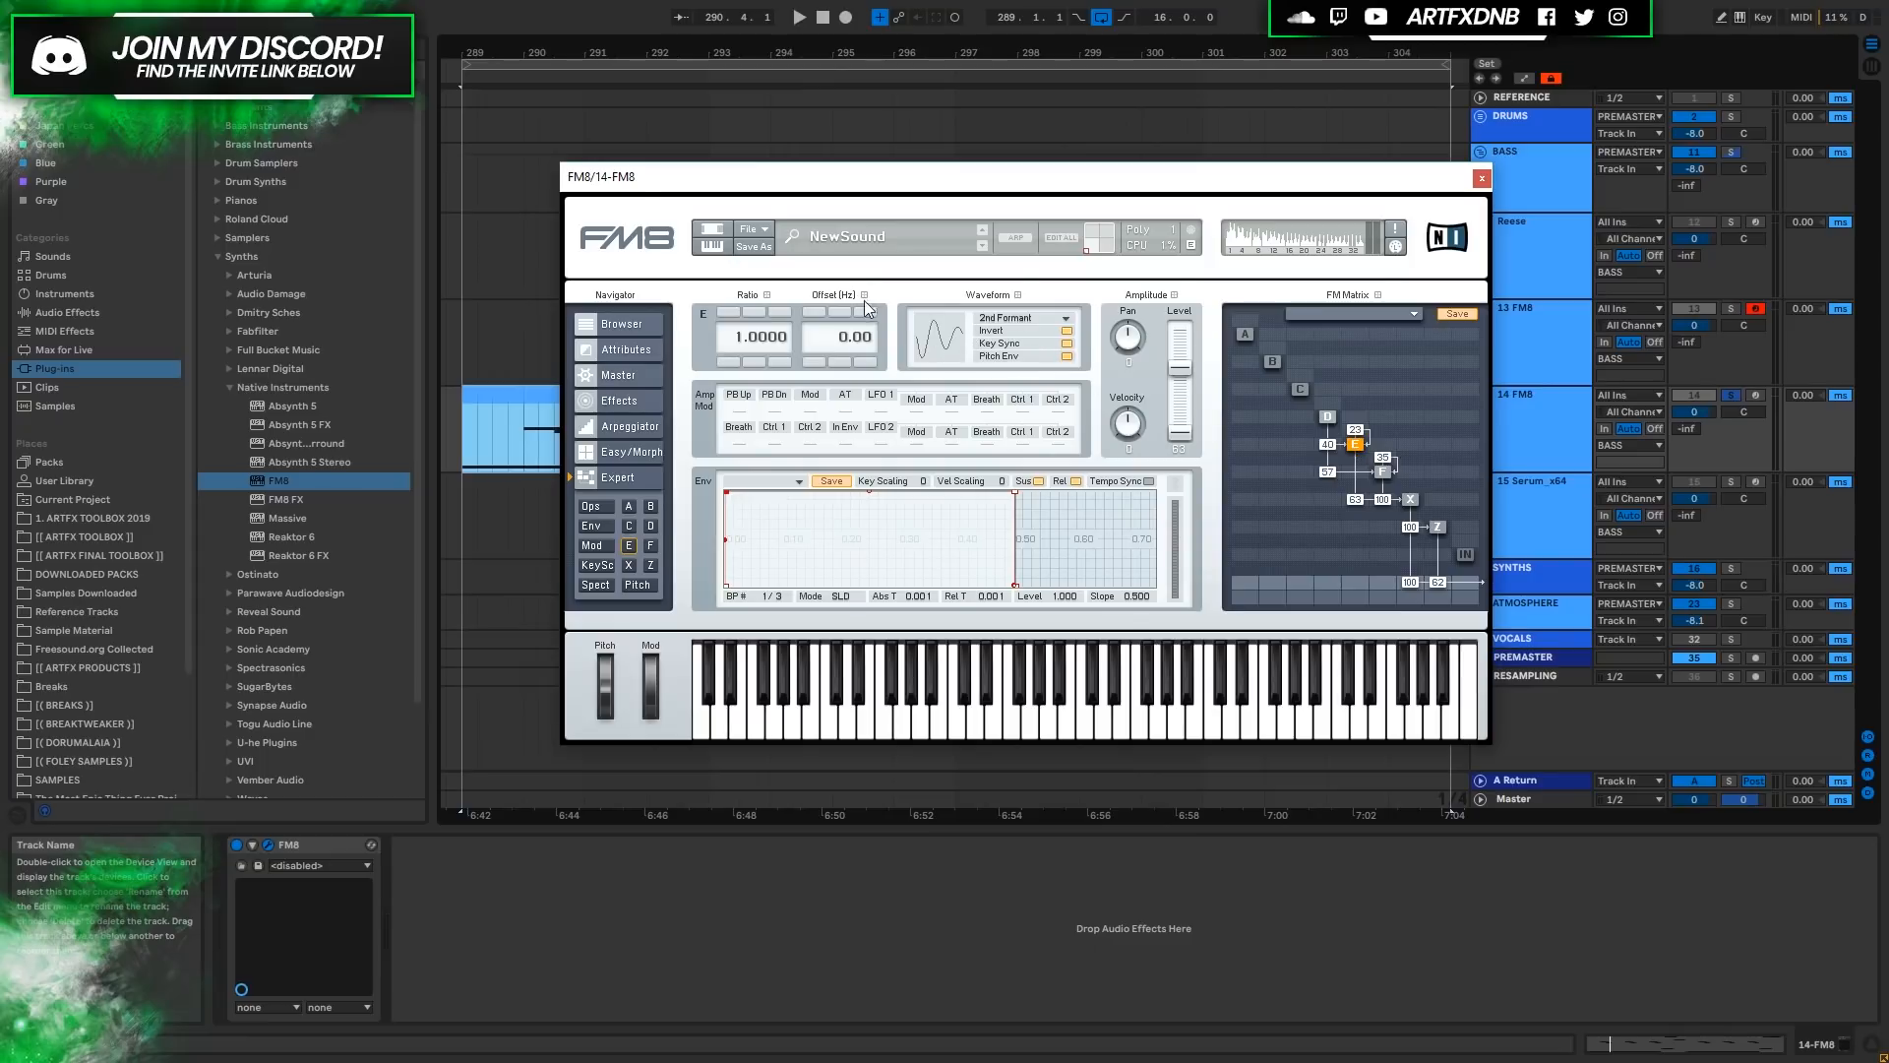
{"action": "key", "text": "space"}
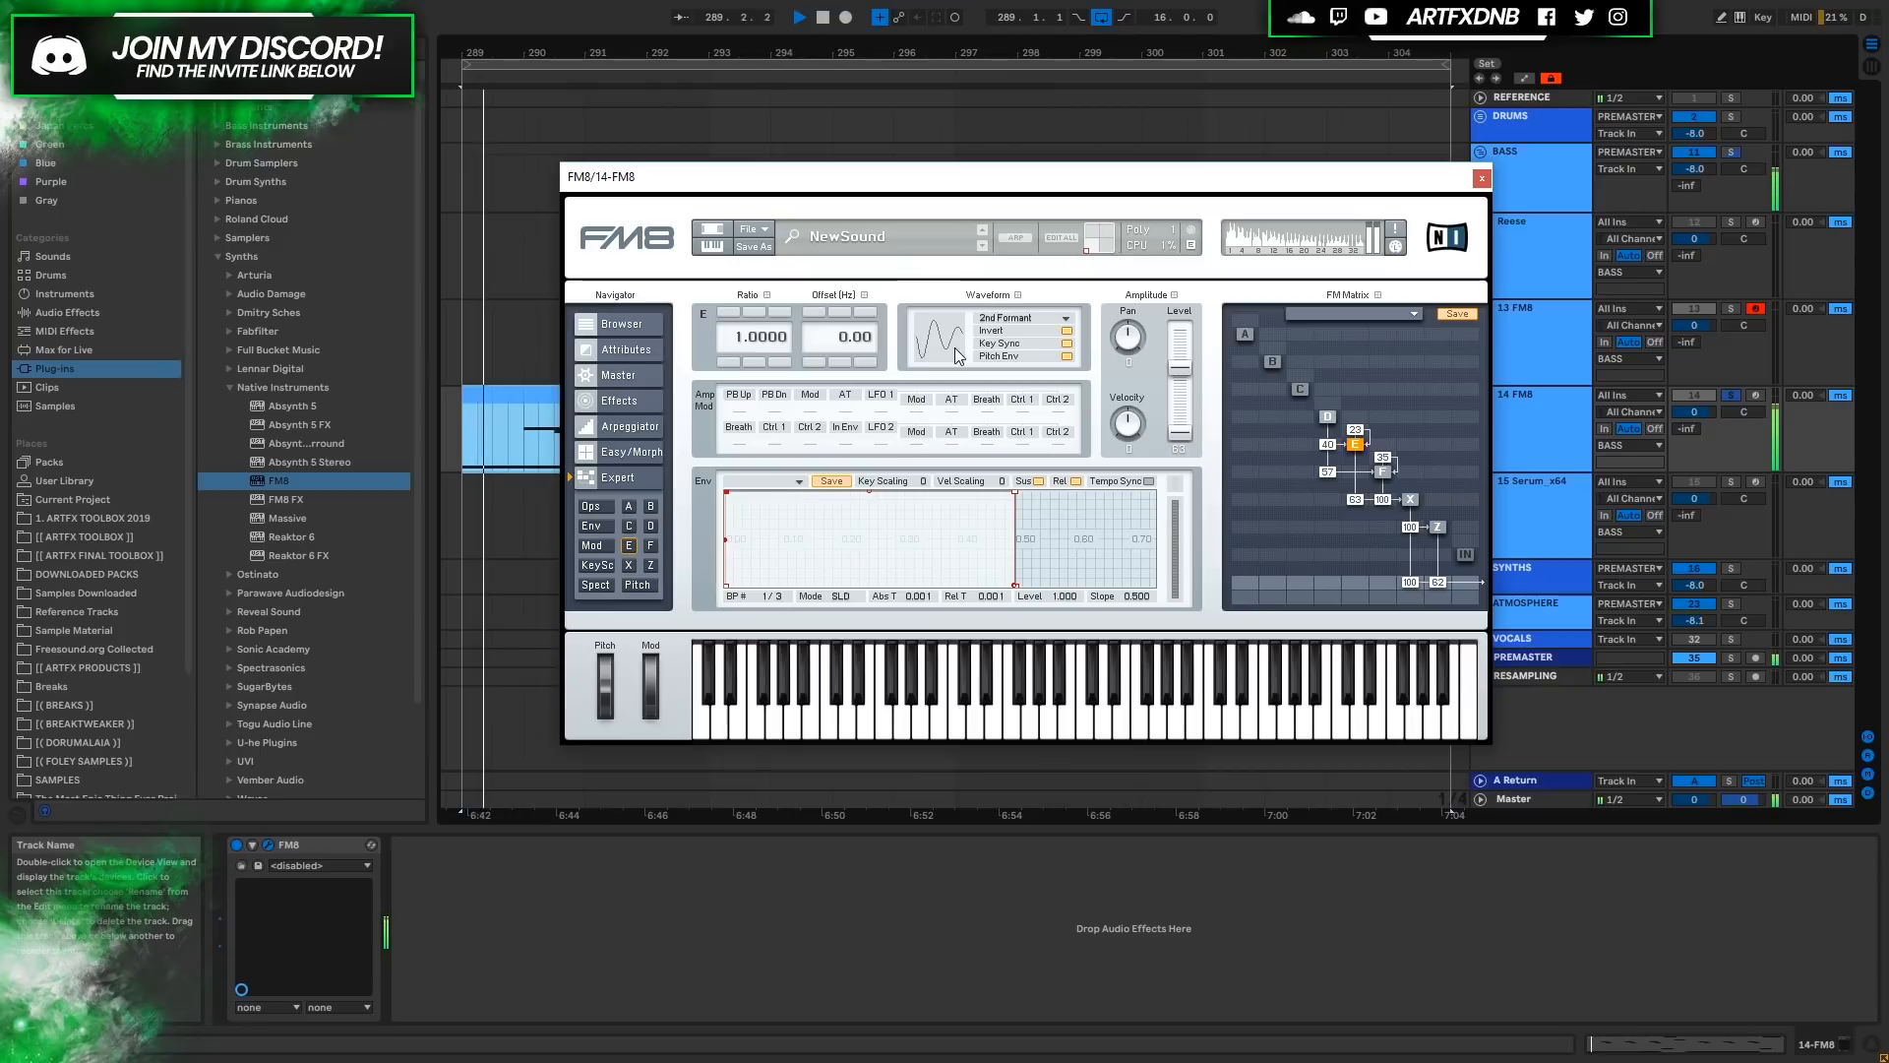
{"action": "key", "text": "space"}
{"action": "left_click", "coordinate": [1067, 331]}
{"action": "key", "text": "space"}
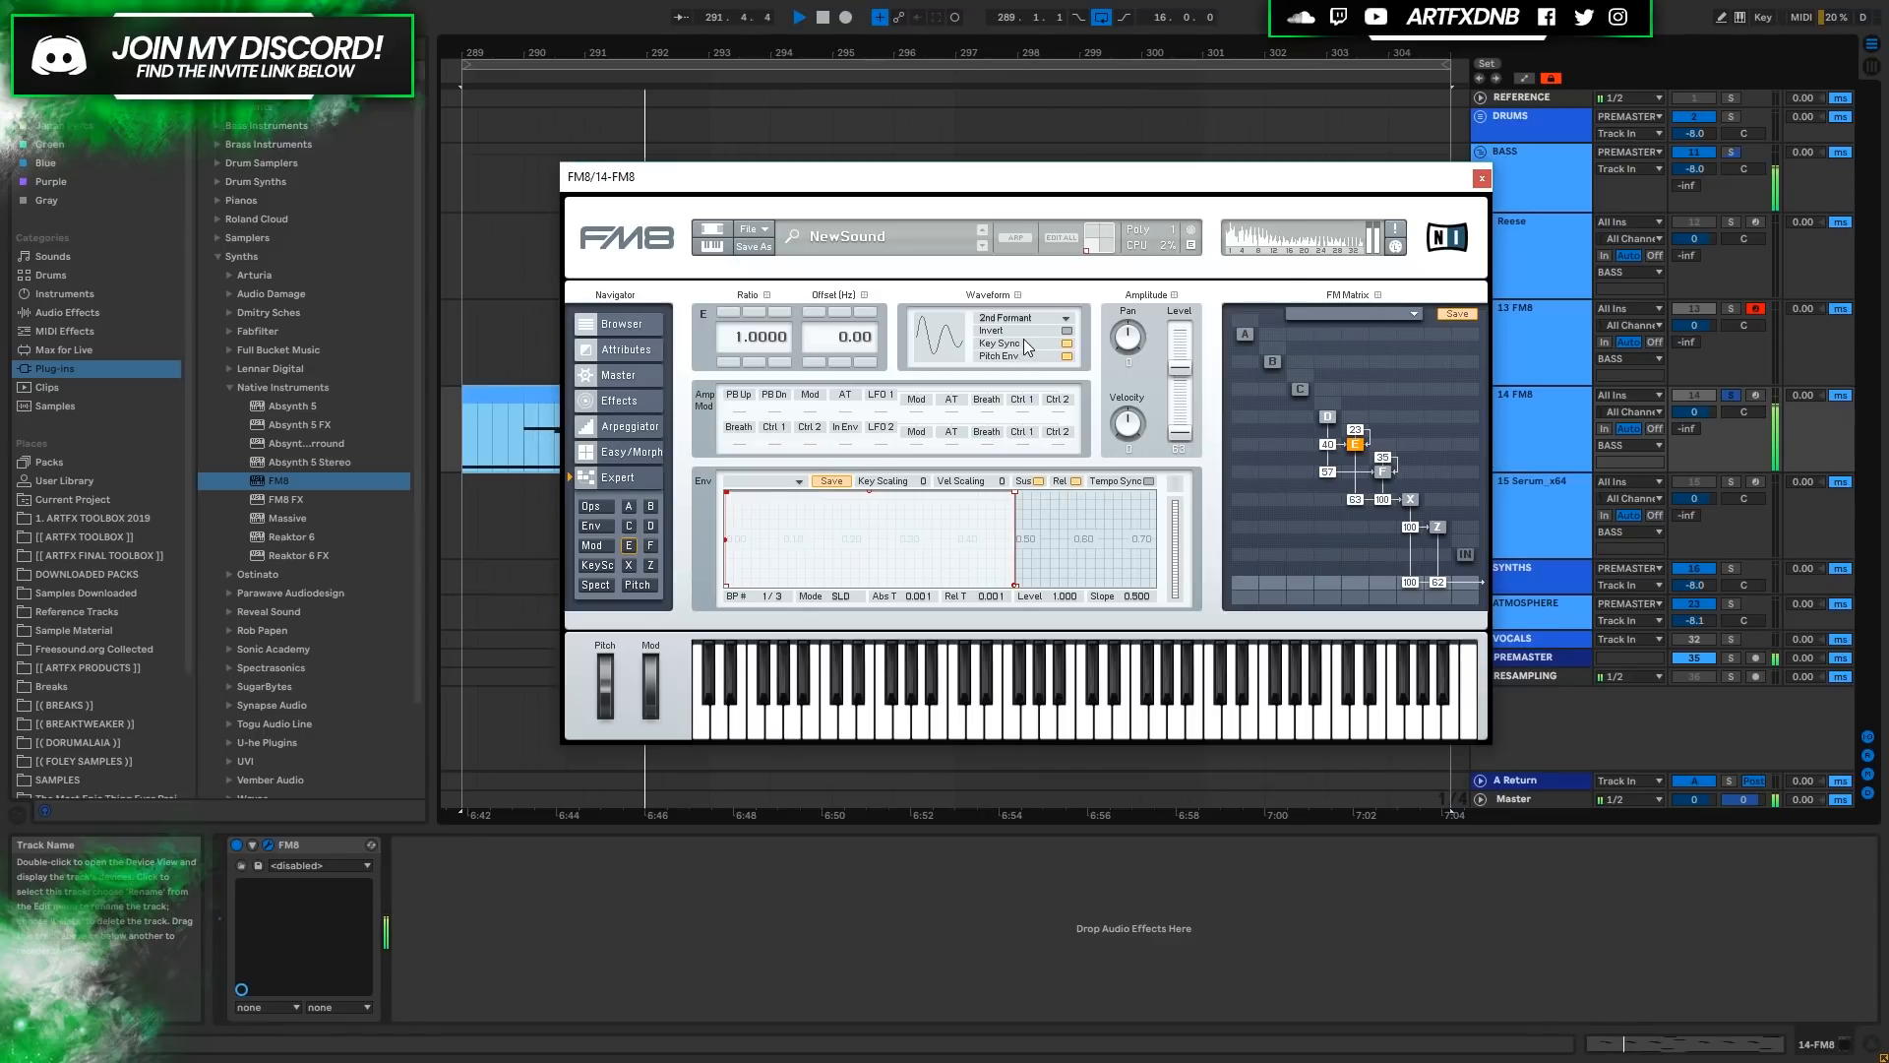
{"action": "key", "text": "space"}
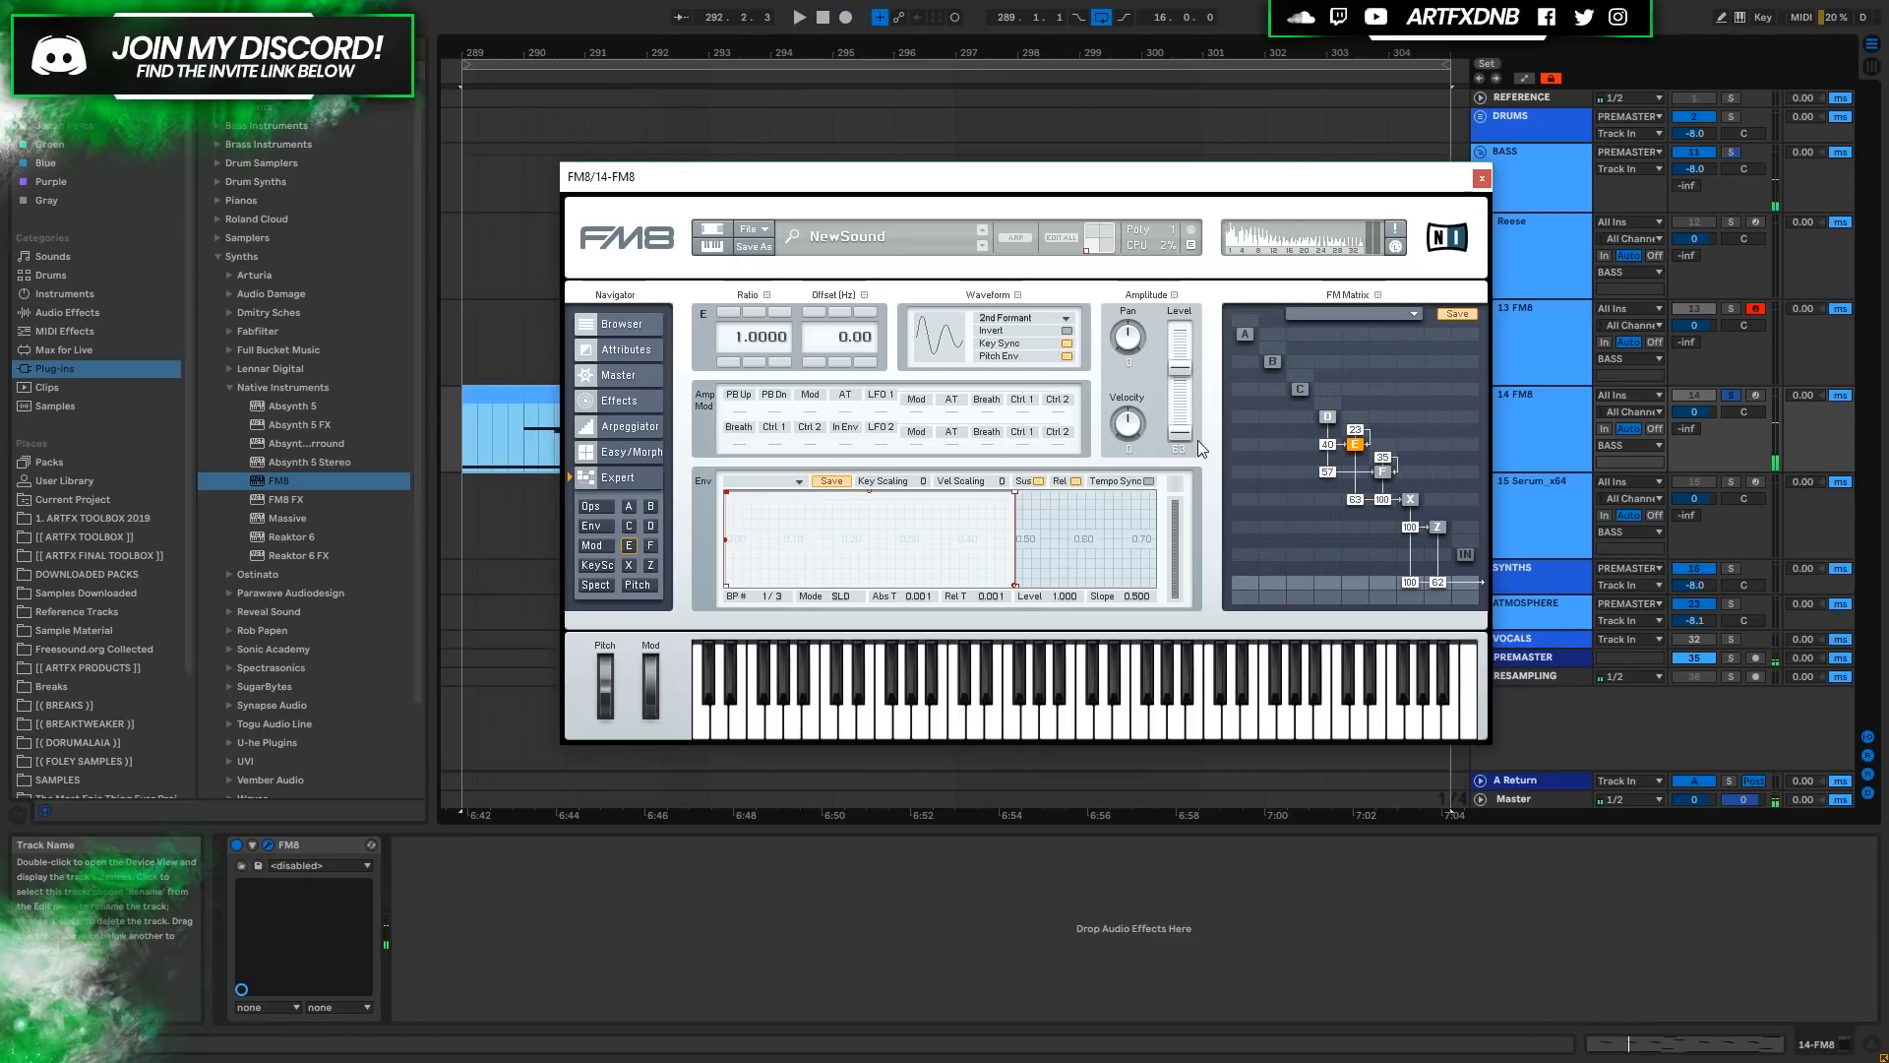